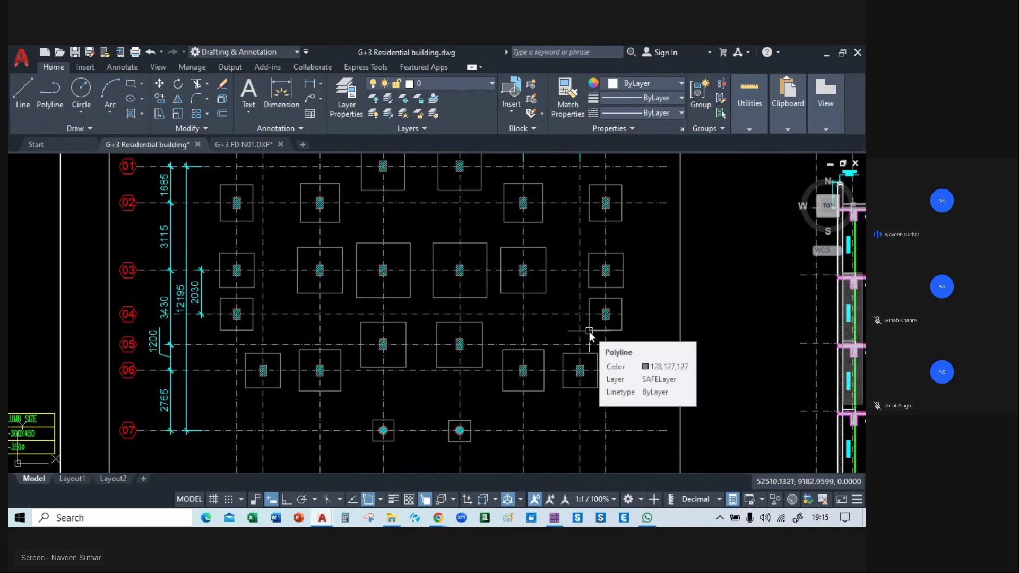
- Switch to the SAFE 2016 foundation model and show its undeformed shape instead of the soil pressure diagram
left_click(556, 446)
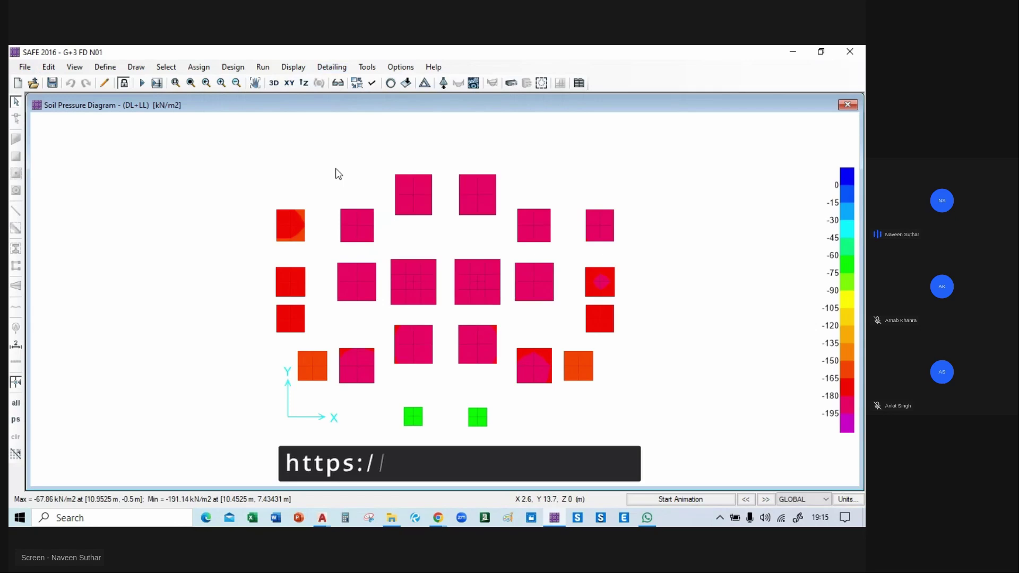
middle_click_drag(337, 173, 326, 200)
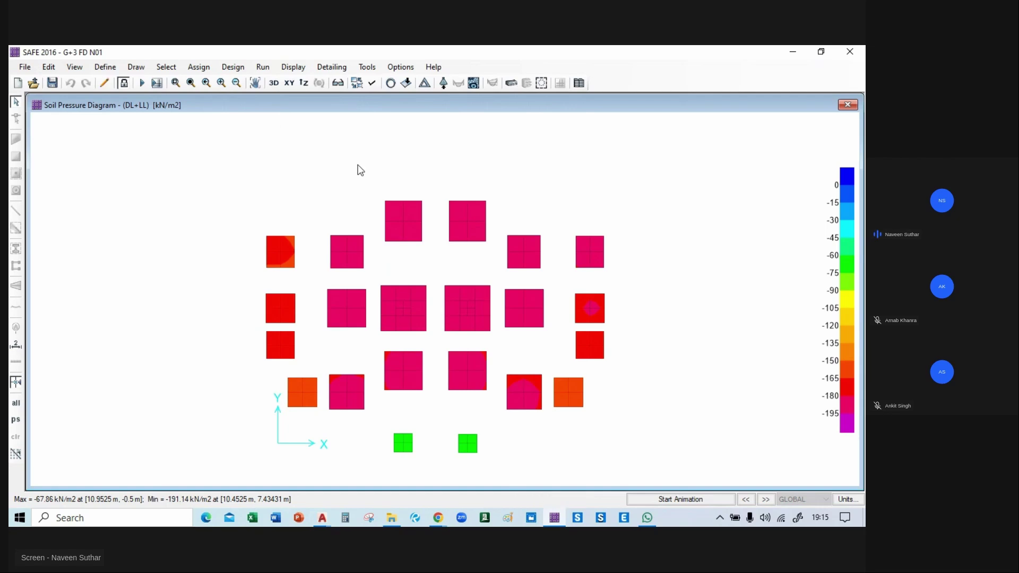
middle_click_drag(358, 164, 364, 161)
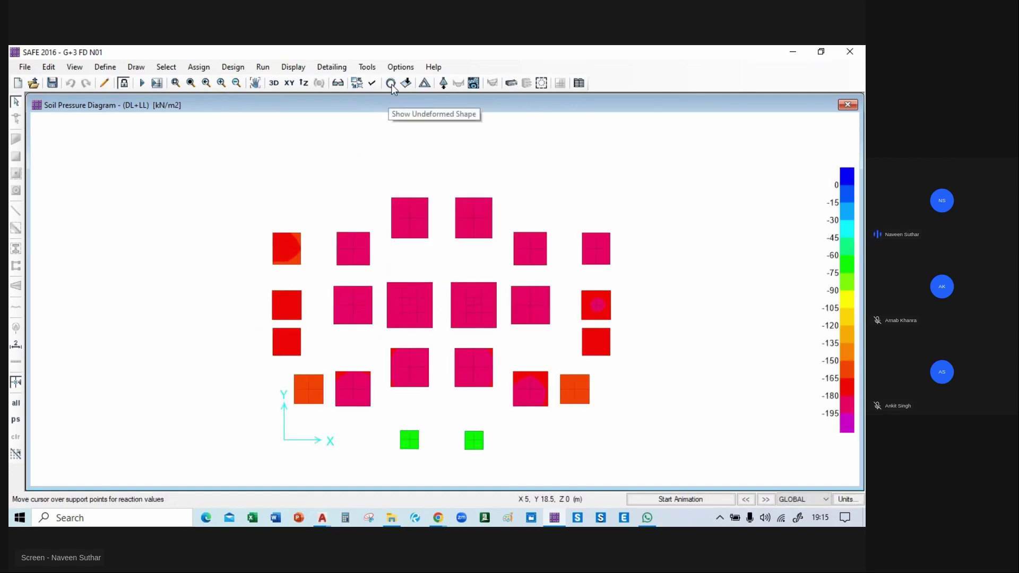
left_click(391, 84)
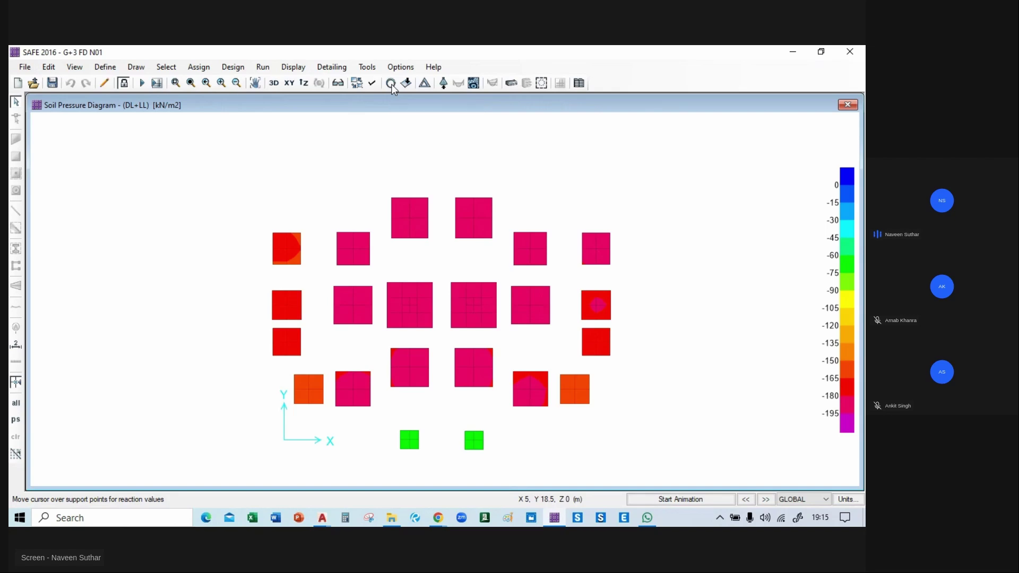
middle_click_drag(716, 237, 662, 244)
- Turn on Horizon and Soil Supports in the display options of the foundation plan view
left_click(372, 83)
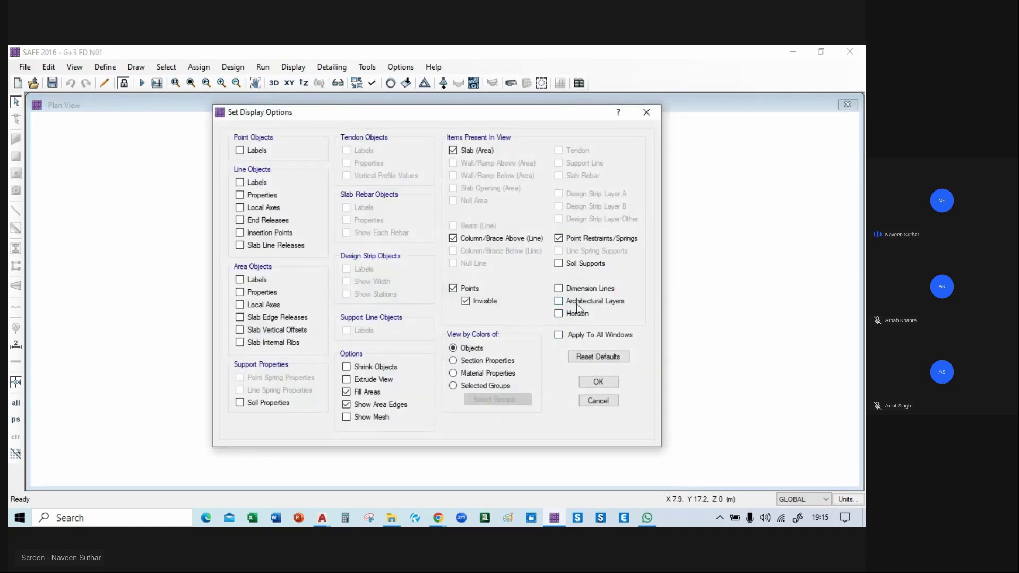
left_click(559, 314)
left_click(560, 264)
left_click(598, 382)
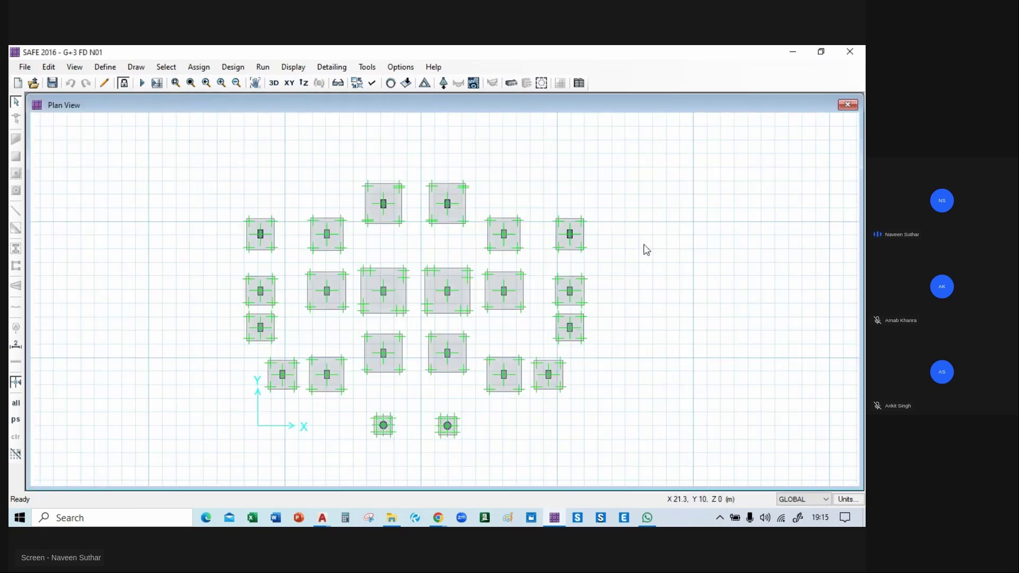
scroll(285, 301, "up", 1)
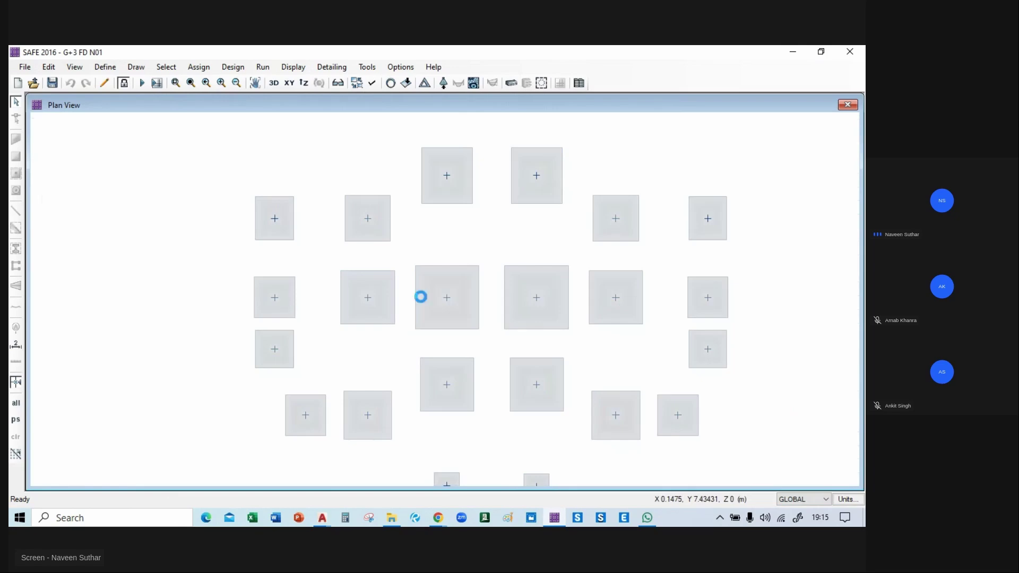
scroll(364, 284, "down", 1)
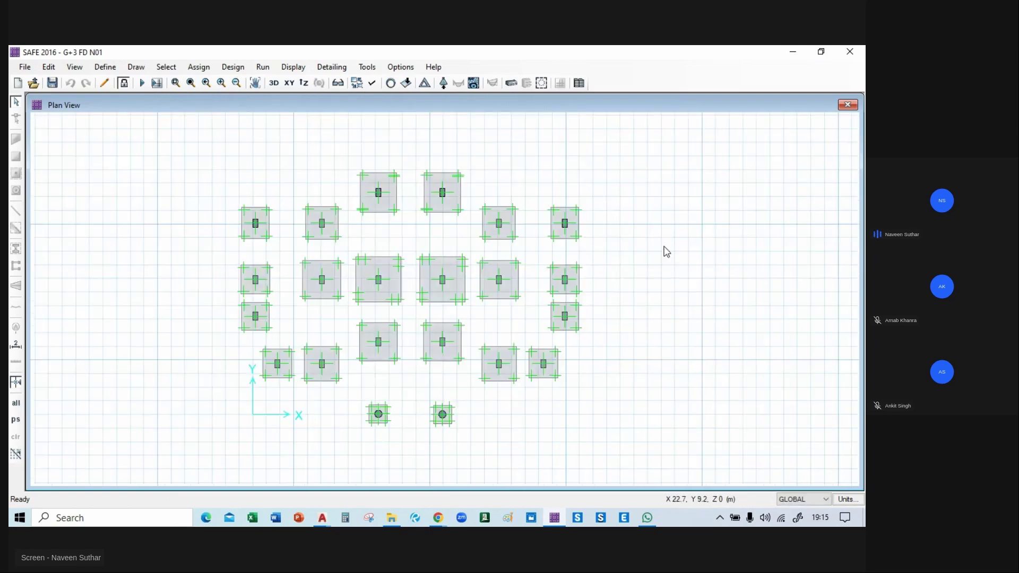
- Show the soil pressure reactions for load combination DL+LL with automatic scaling as contours on the deformed shape
left_click(443, 83)
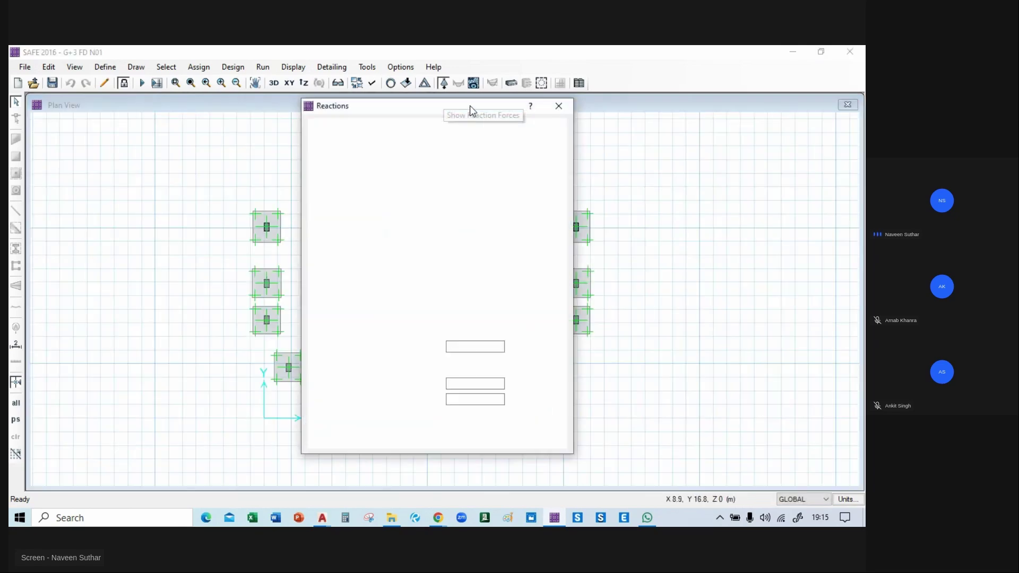
left_click_drag(471, 106, 188, 118)
middle_click_drag(610, 182, 681, 190)
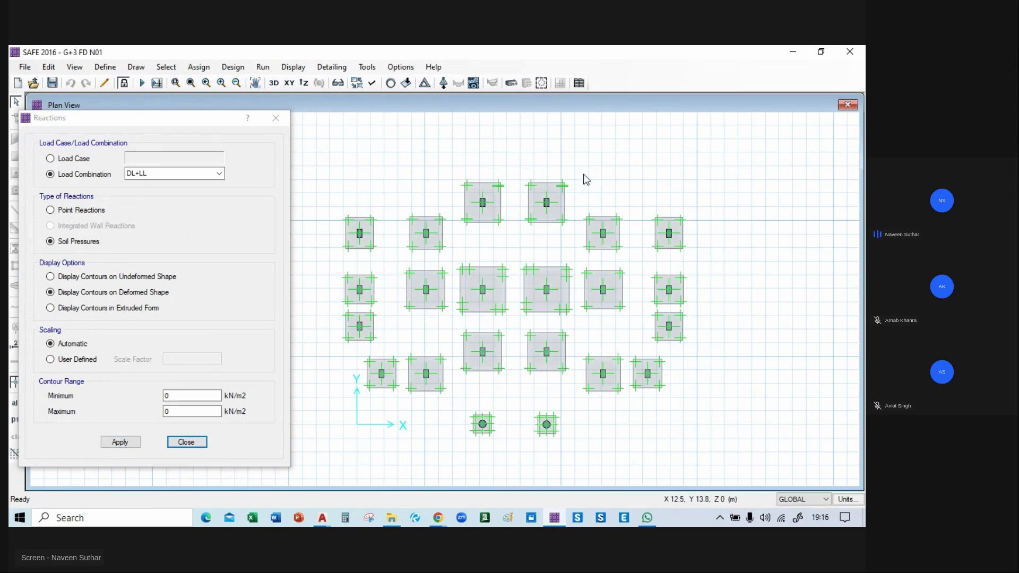
left_click(120, 442)
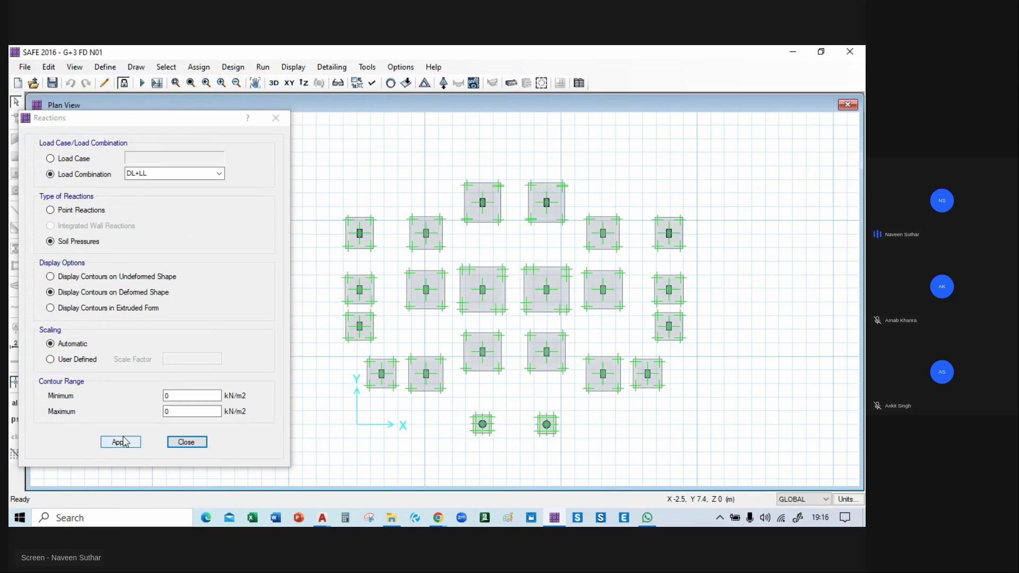
left_click(276, 118)
scroll(306, 204, "up", 1)
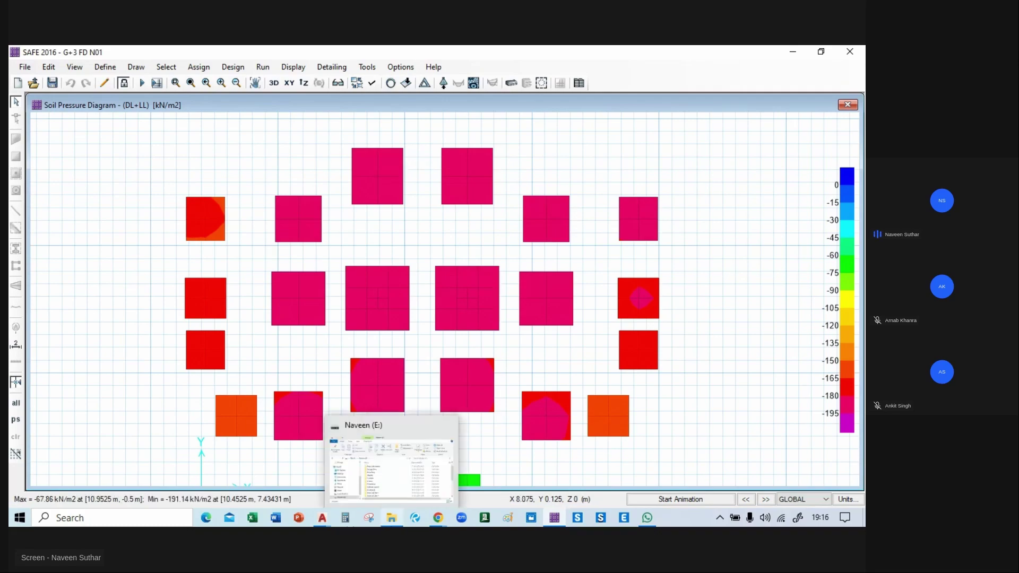
- Switch to the G+3 Residential building drawing in AutoCAD and examine the note on the foundation's net bearing capacity
mouse_move(322, 517)
left_click(277, 460)
scroll(434, 374, "up", 6)
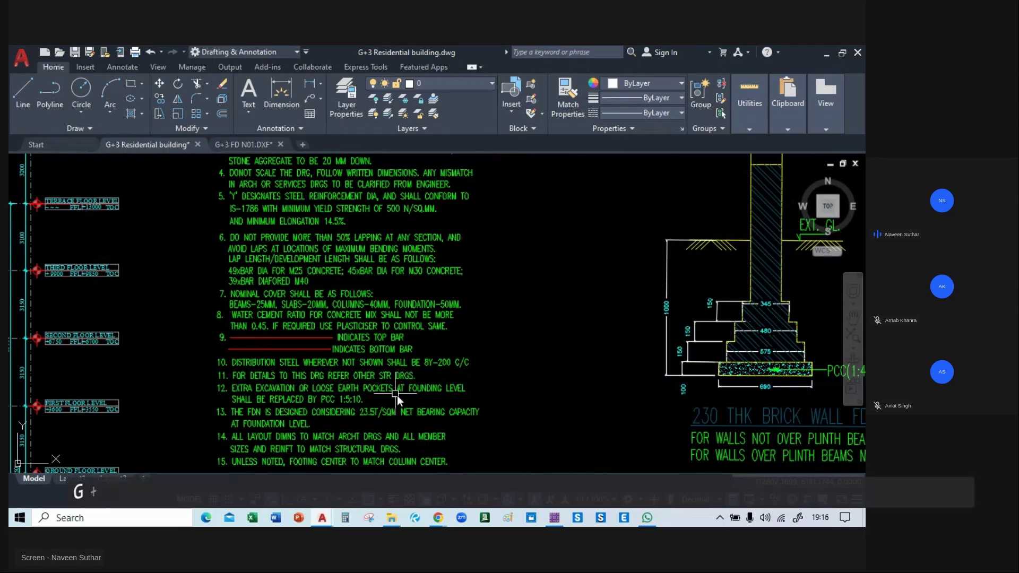
scroll(368, 381, "up", 6)
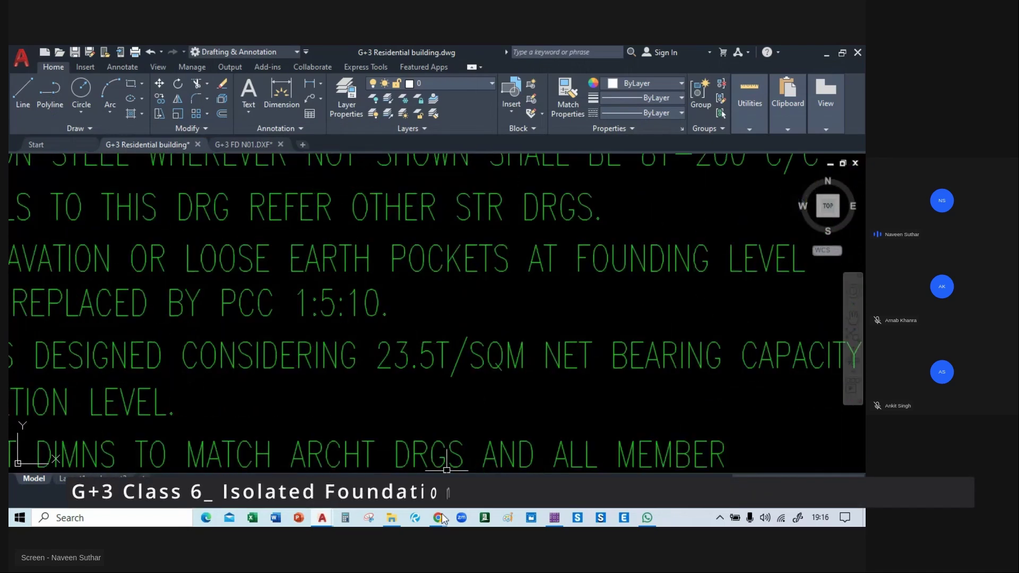
- Switch back to SAFE and read the DL+LL soil pressures under individual footings across the plan
mouse_move(551, 523)
left_click(548, 460)
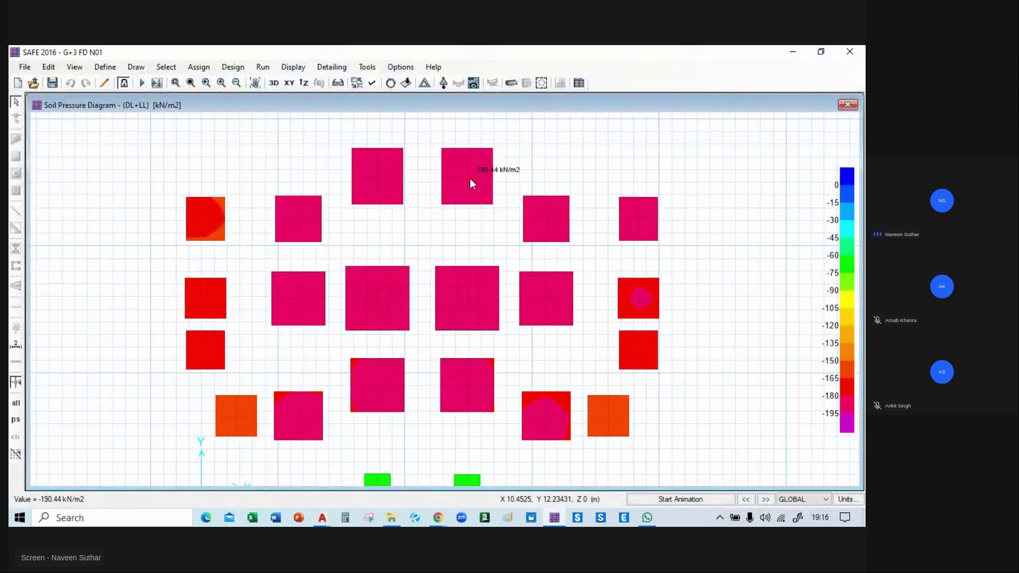
mouse_move(191, 222)
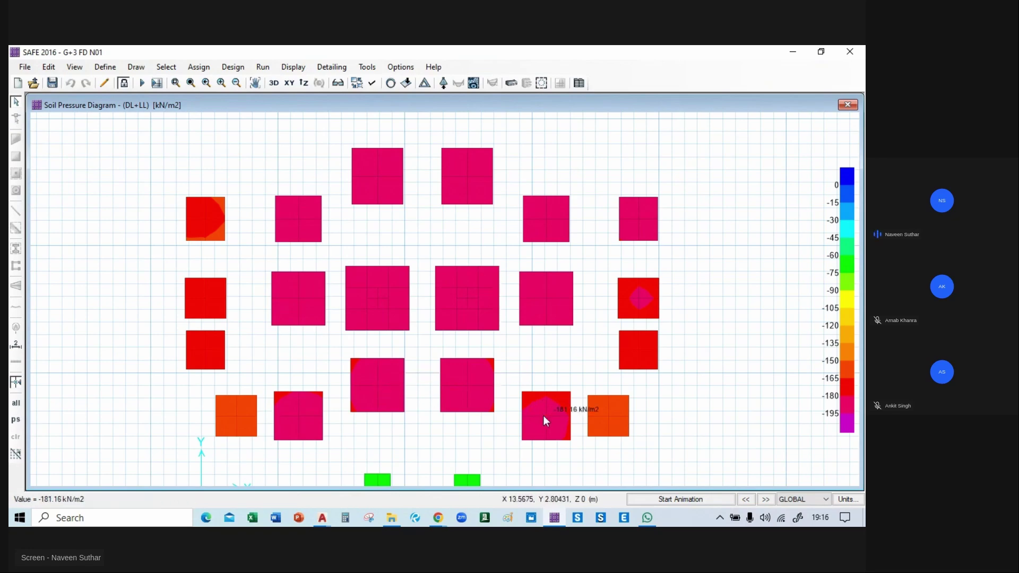
scroll(609, 417, "down", 2)
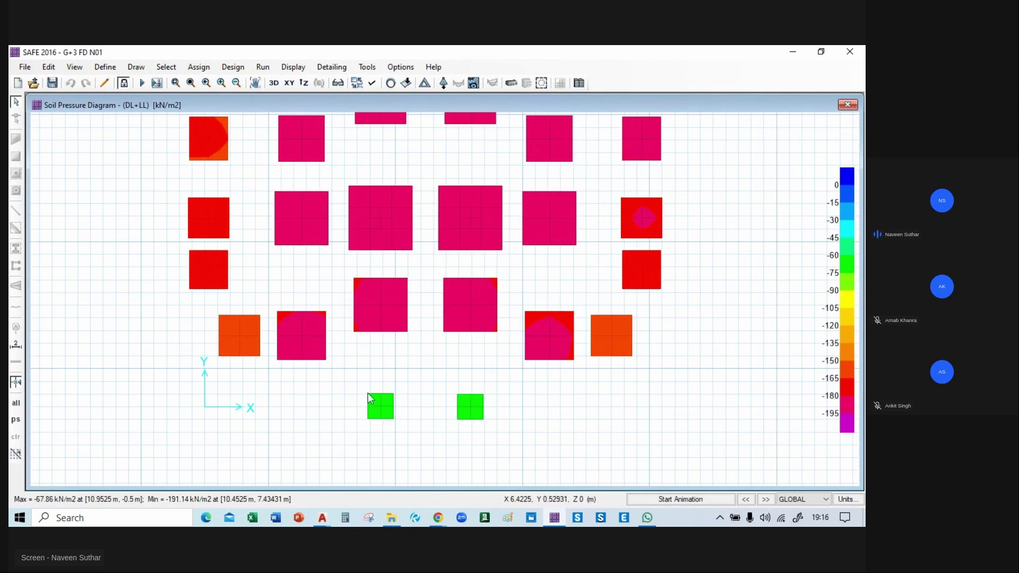
- Examine the soil pressure under the two small footings in the lowest row of the foundation plan
scroll(370, 398, "up", 3)
scroll(359, 441, "up", 3)
scroll(355, 425, "up", 1)
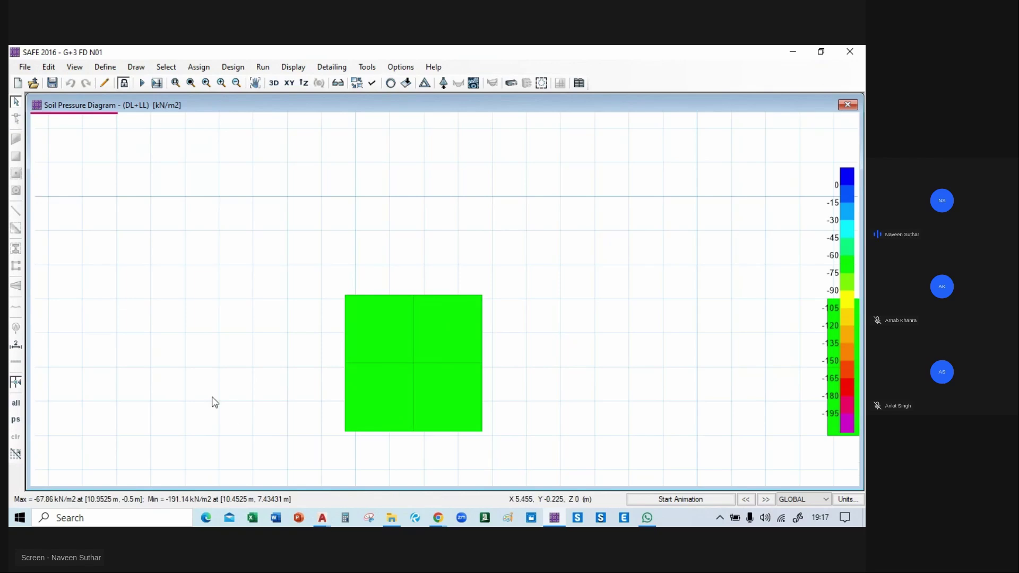
scroll(215, 398, "down", 3)
mouse_move(316, 381)
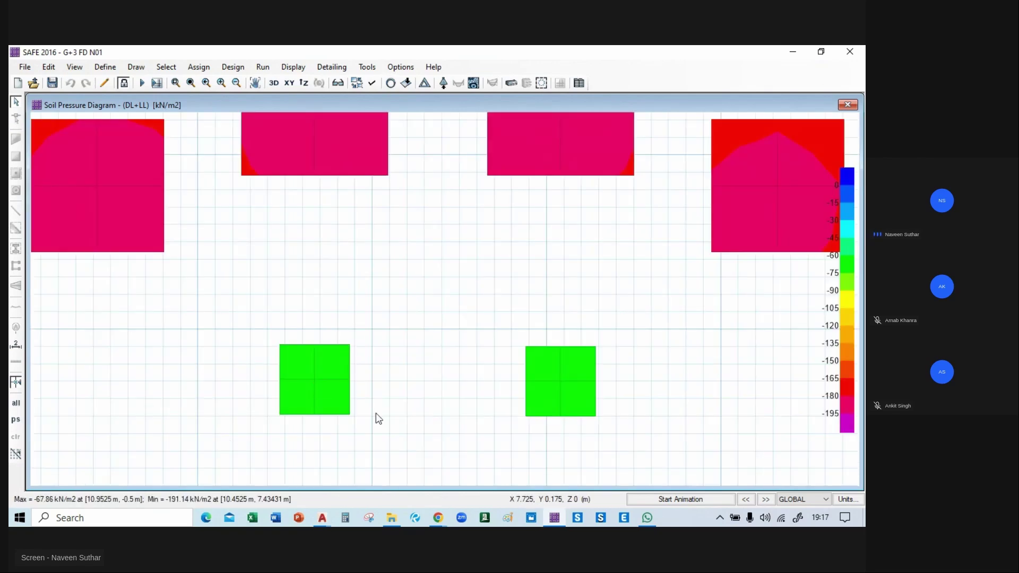
scroll(419, 355, "down", 4)
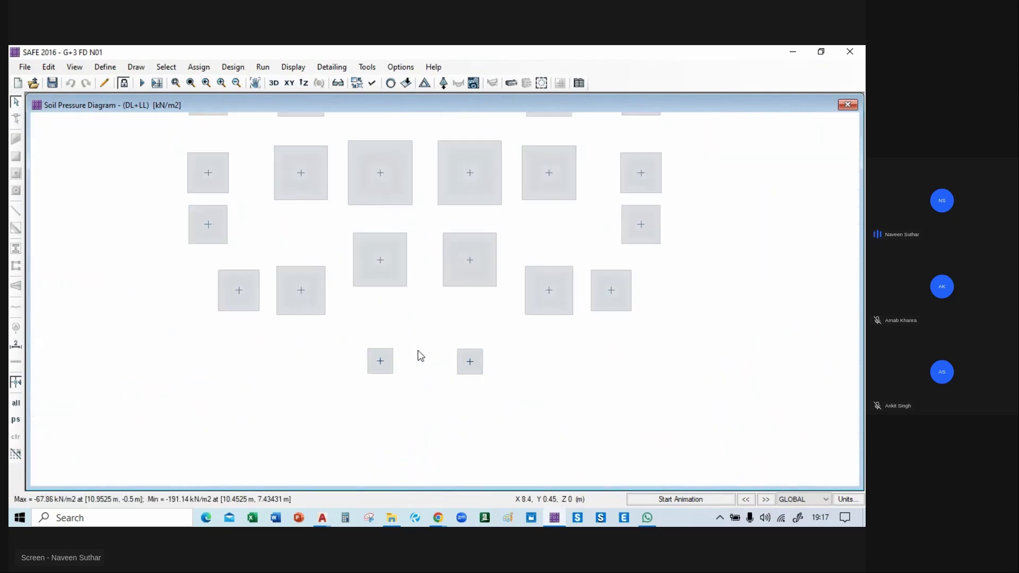
scroll(368, 346, "up", 3)
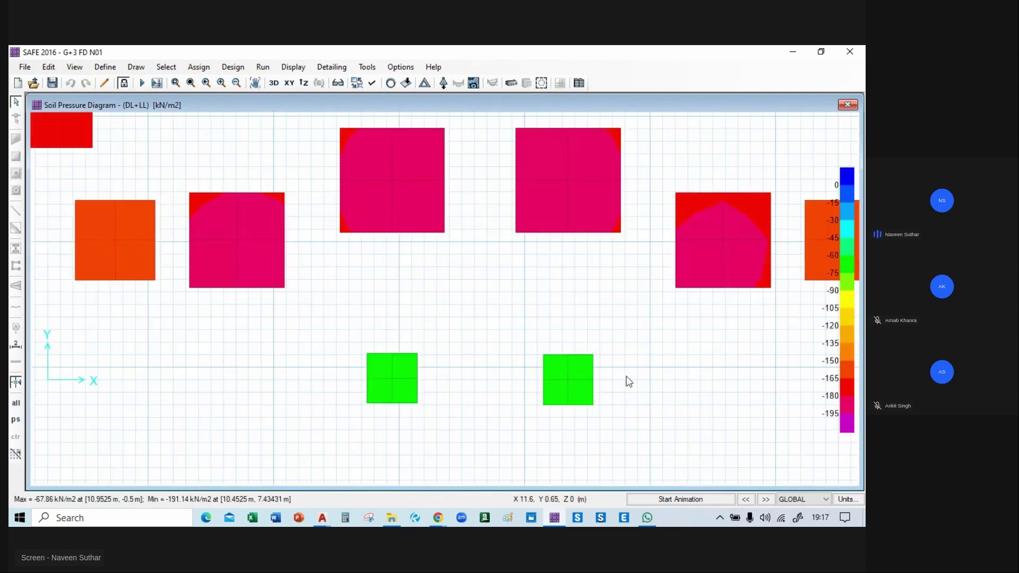
middle_click_drag(400, 336, 382, 345)
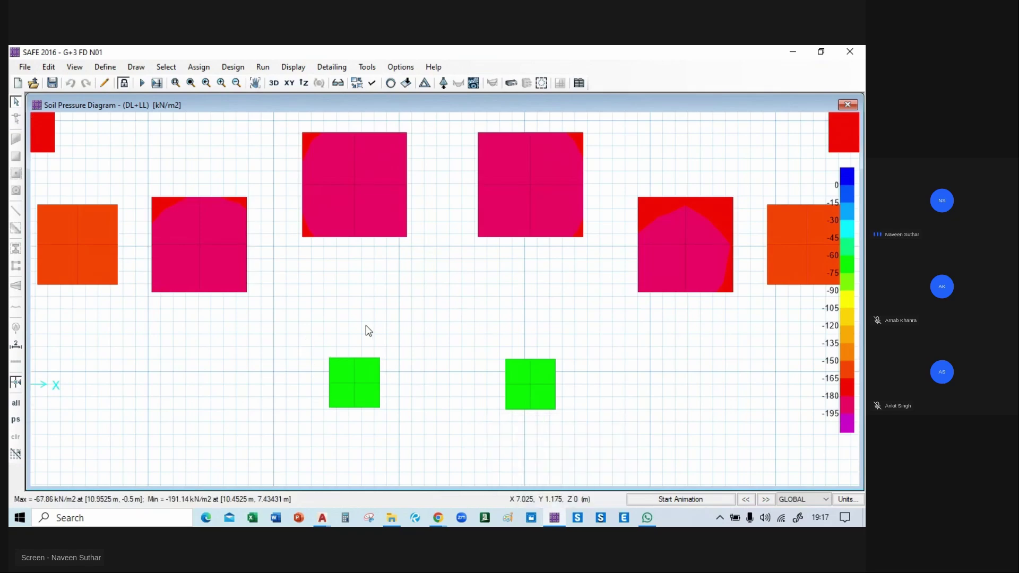
scroll(447, 366, "down", 3)
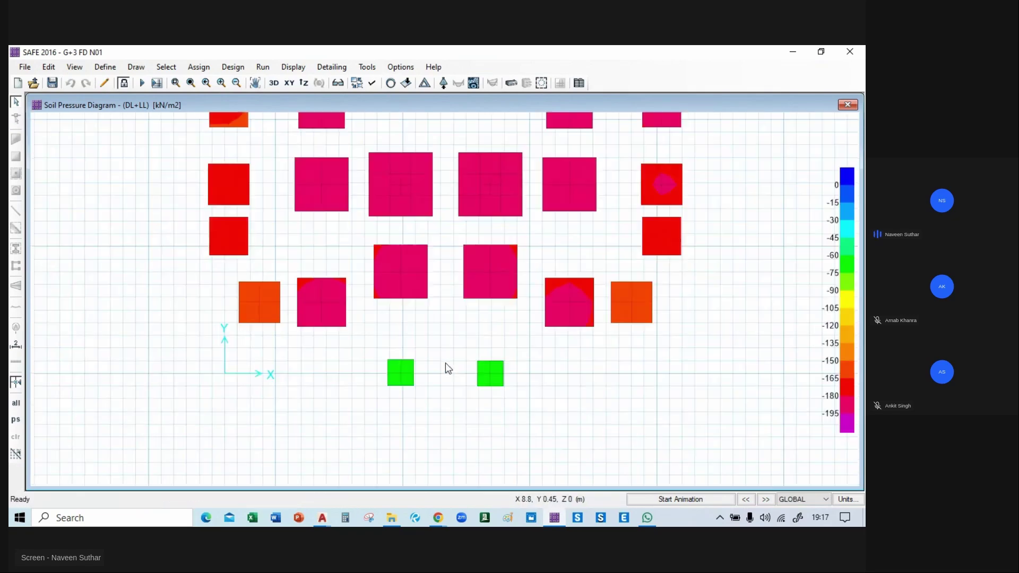
mouse_move(399, 355)
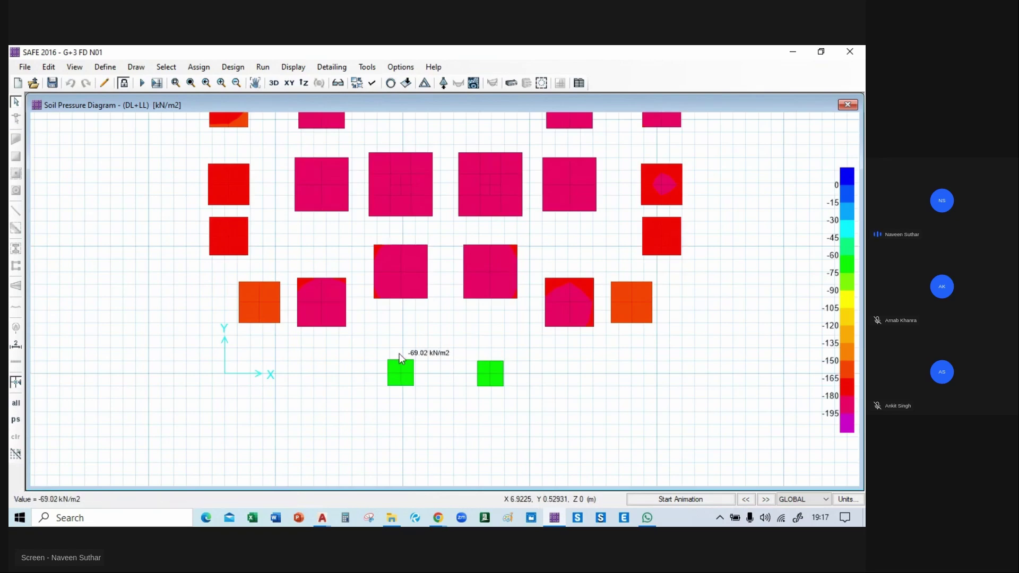
- Check the soil pressure under the large central footings and review the contours of the whole foundation plan
middle_click_drag(584, 370, 503, 467)
mouse_move(483, 291)
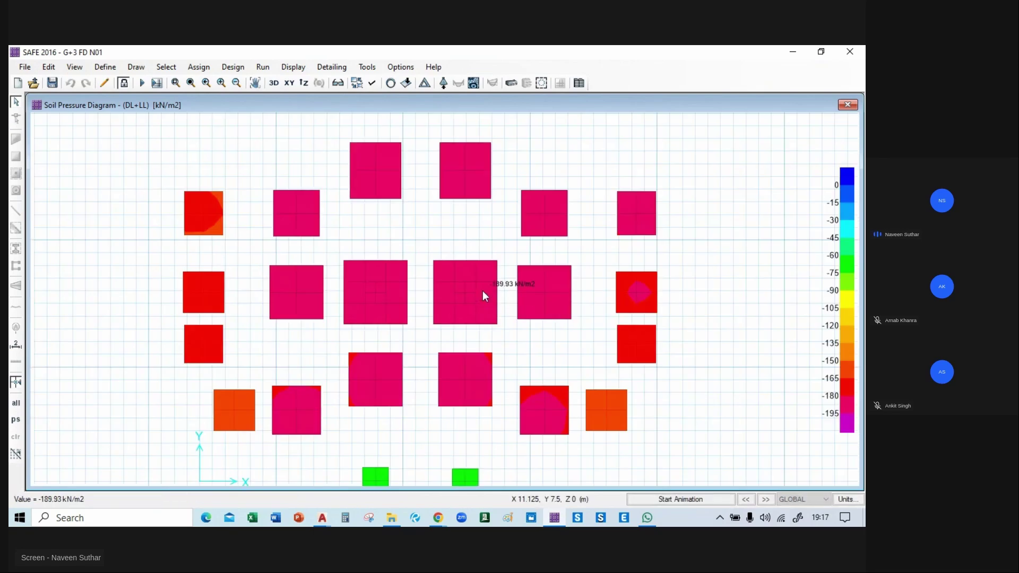
middle_click_drag(239, 265, 243, 261)
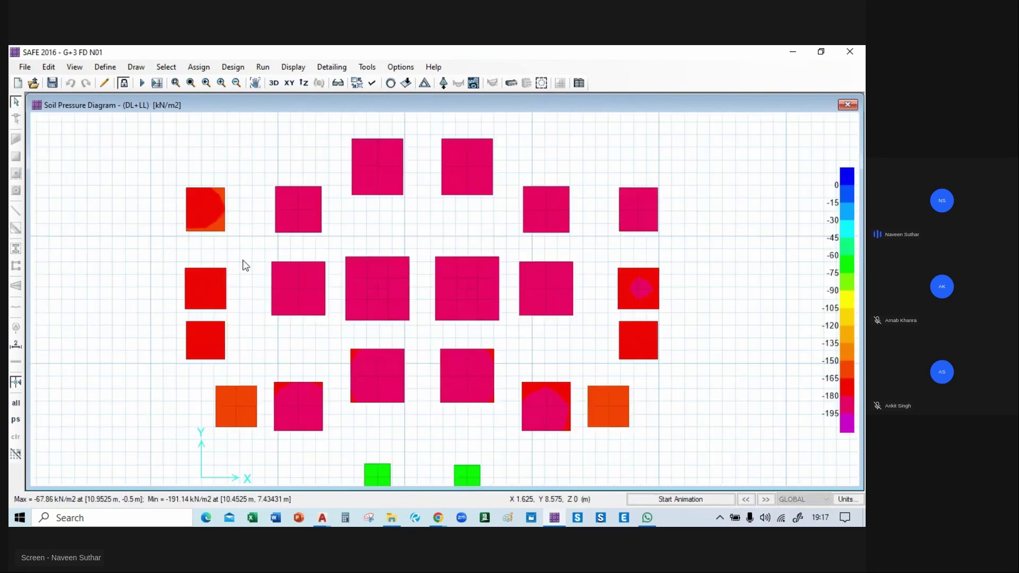
scroll(252, 266, "down", 1)
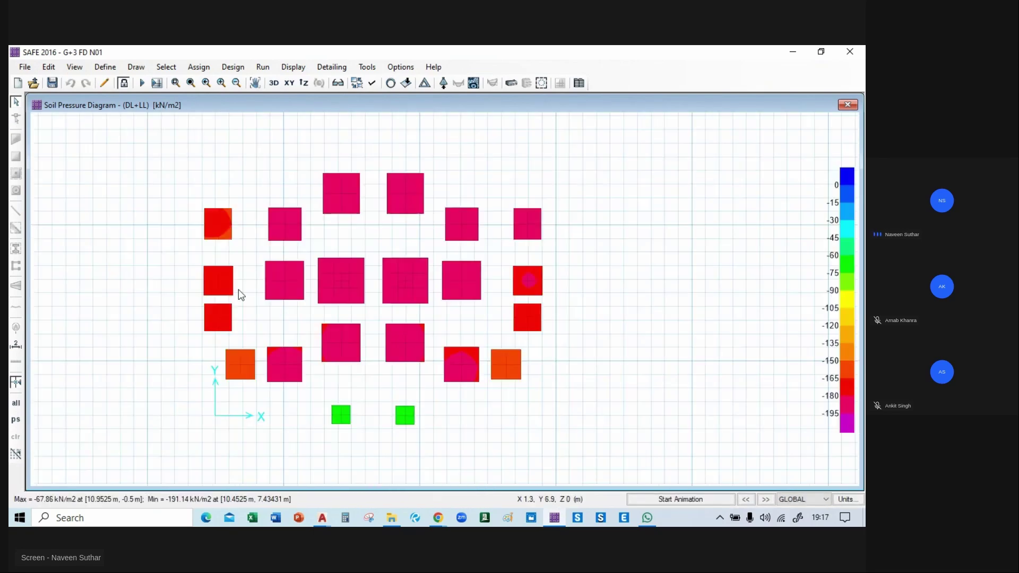
scroll(238, 293, "up", 1)
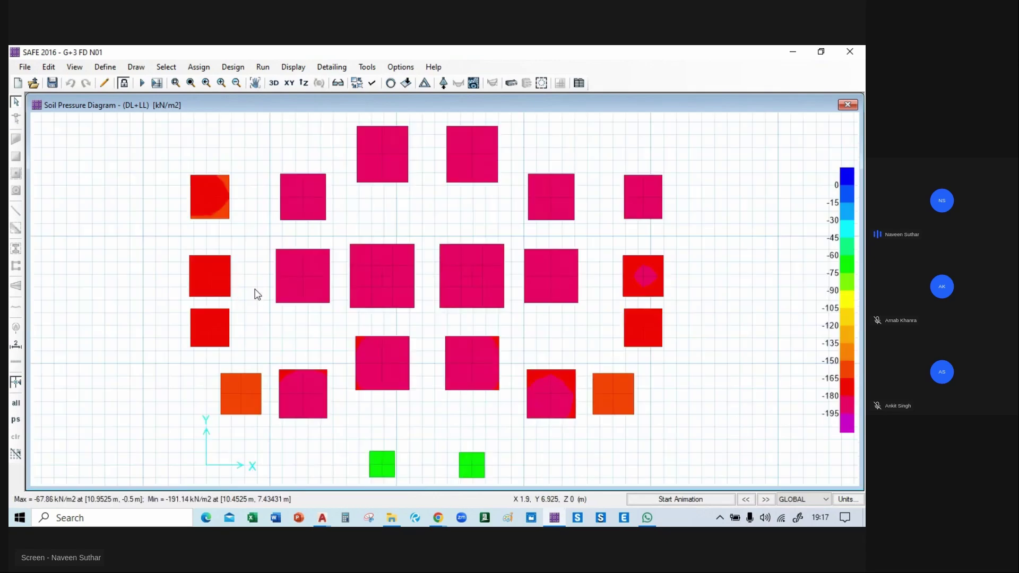
- Display the punching shear capacity ratios and inspect them for all isolated footings
left_click(541, 84)
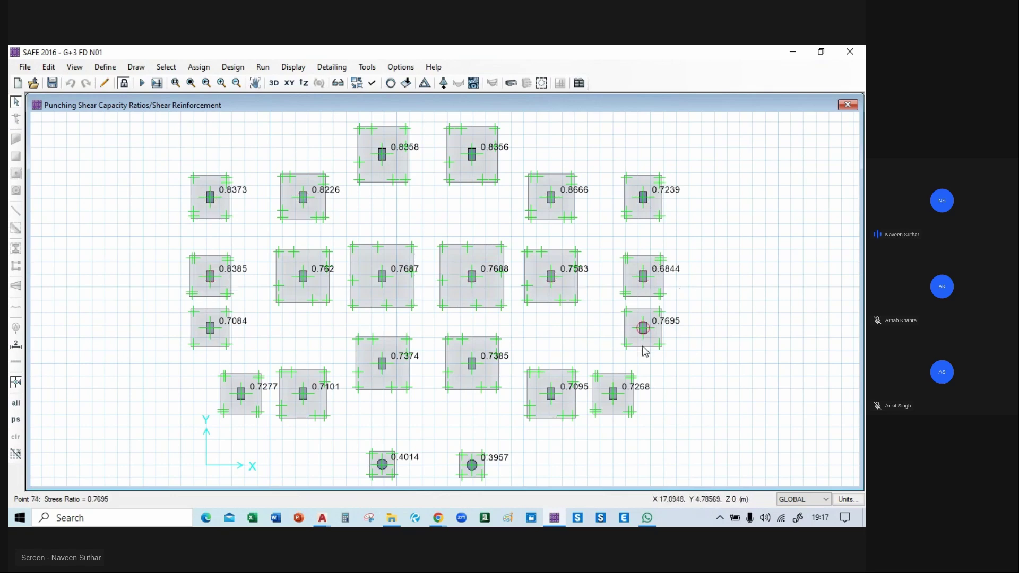
mouse_move(386, 428)
middle_mouse_down()
mouse_move(391, 405)
mouse_move(386, 418)
middle_mouse_up()
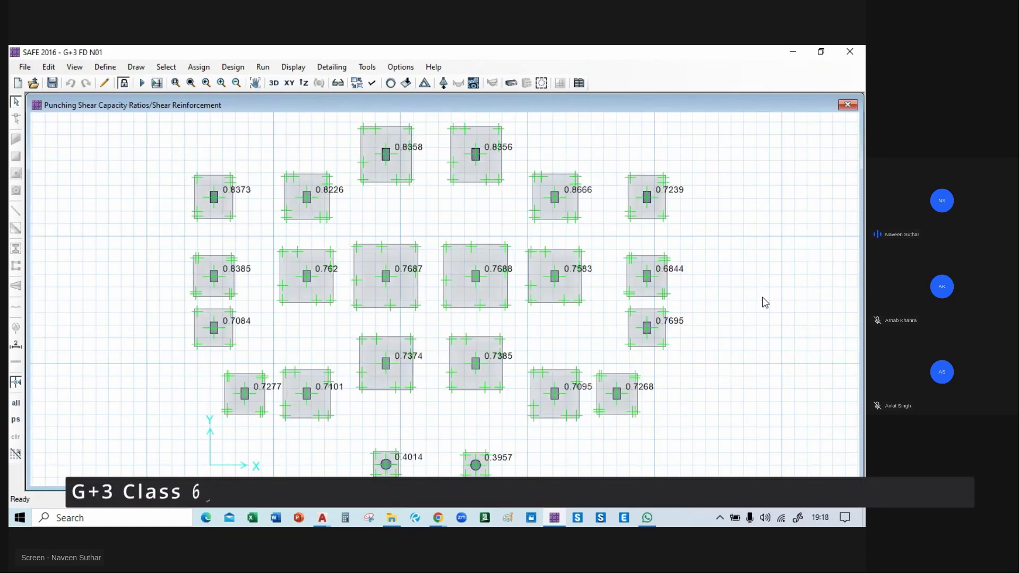
scroll(764, 302, "down", 2)
middle_click_drag(766, 294, 680, 298)
scroll(406, 267, "up", 2)
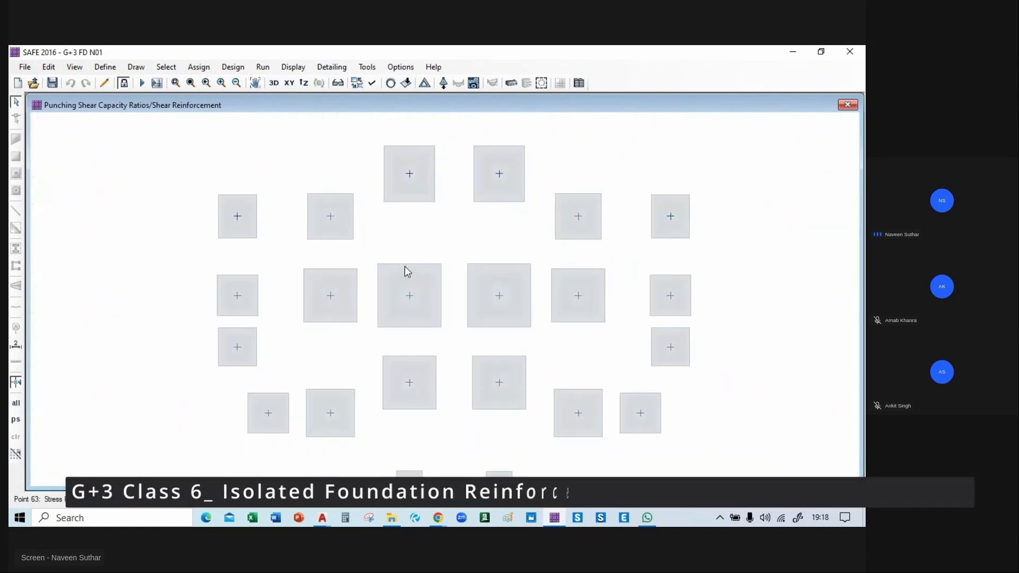
middle_click_drag(435, 272, 429, 256)
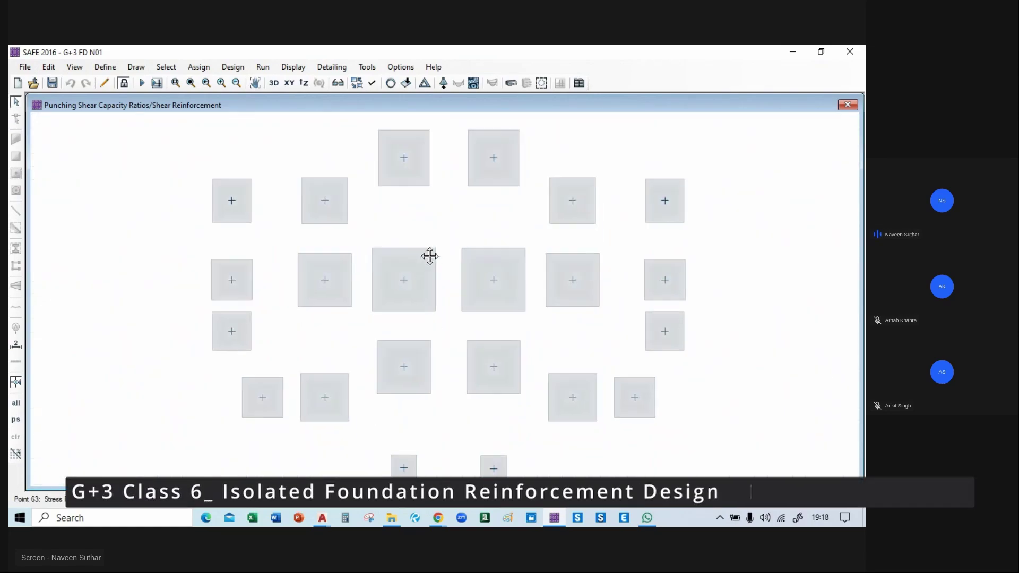
- Open the most recent Civil Engineering Indian Company presentation in PowerPoint
left_click(298, 521)
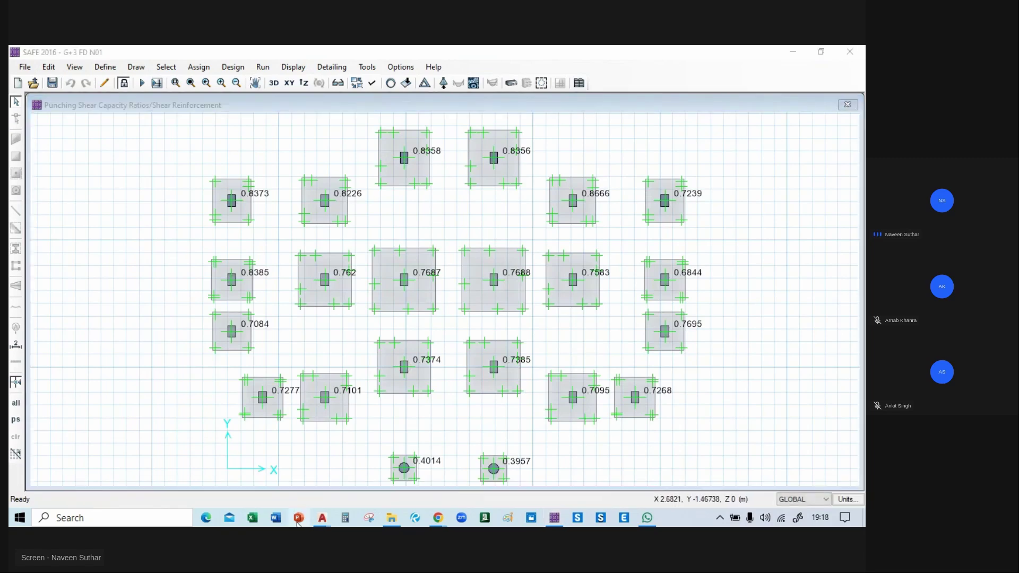
right_click(298, 521)
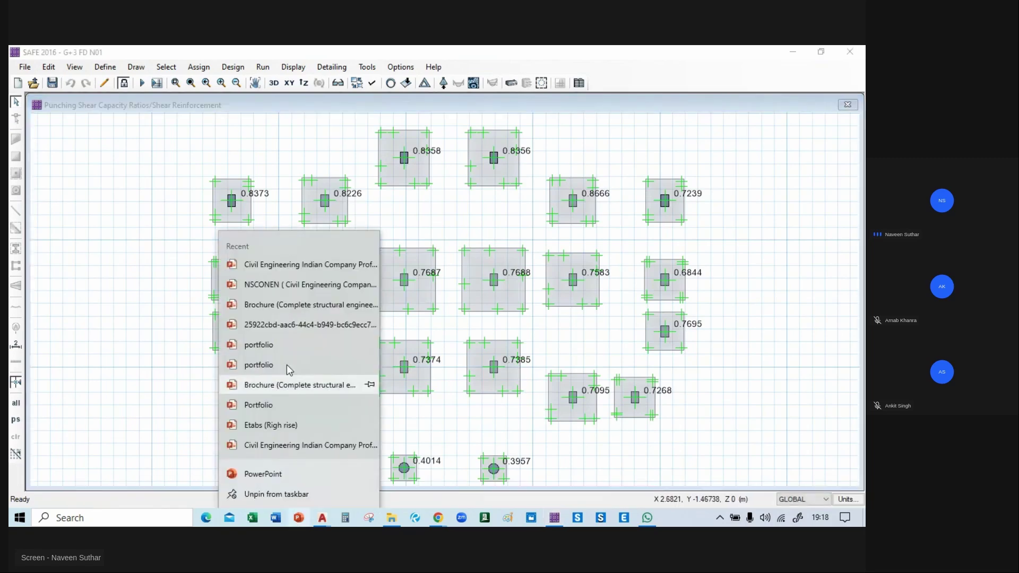
left_click(285, 265)
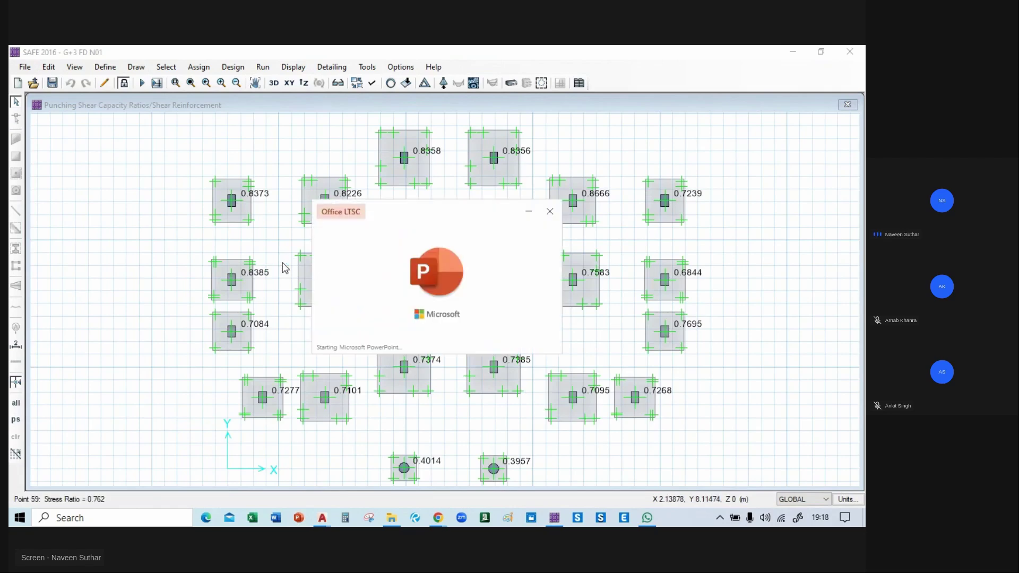
- Browse the presentation's slide thumbnails to find the SAFE Analysis section and select its title slide
left_click_drag(447, 214, 72, 299)
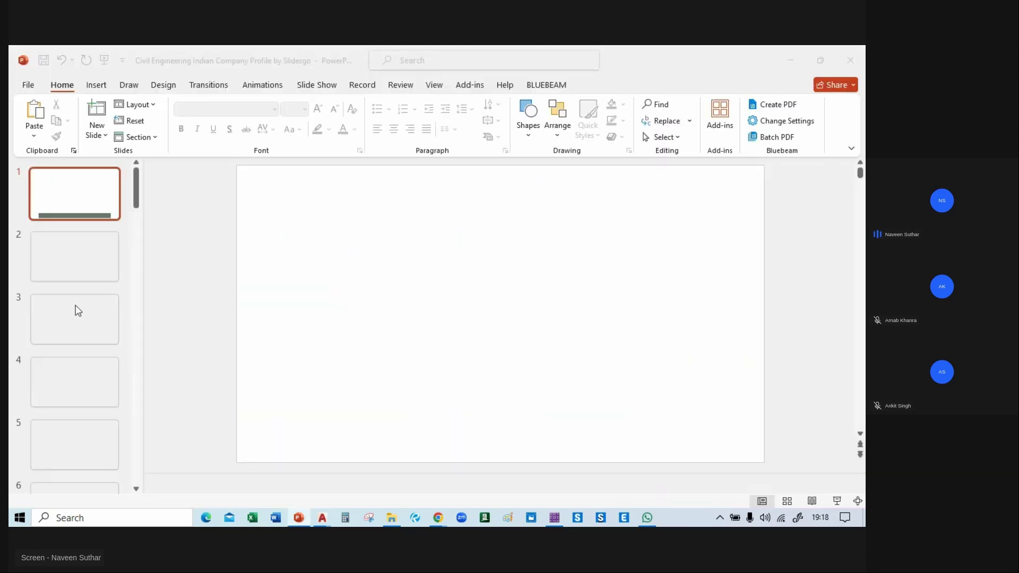
left_click(579, 396)
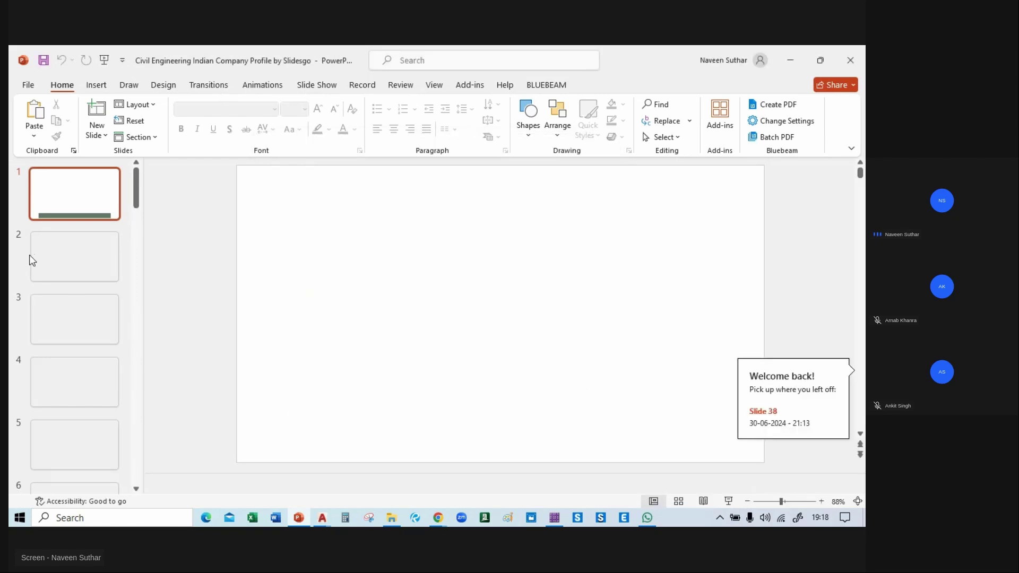
scroll(101, 286, "down", 10)
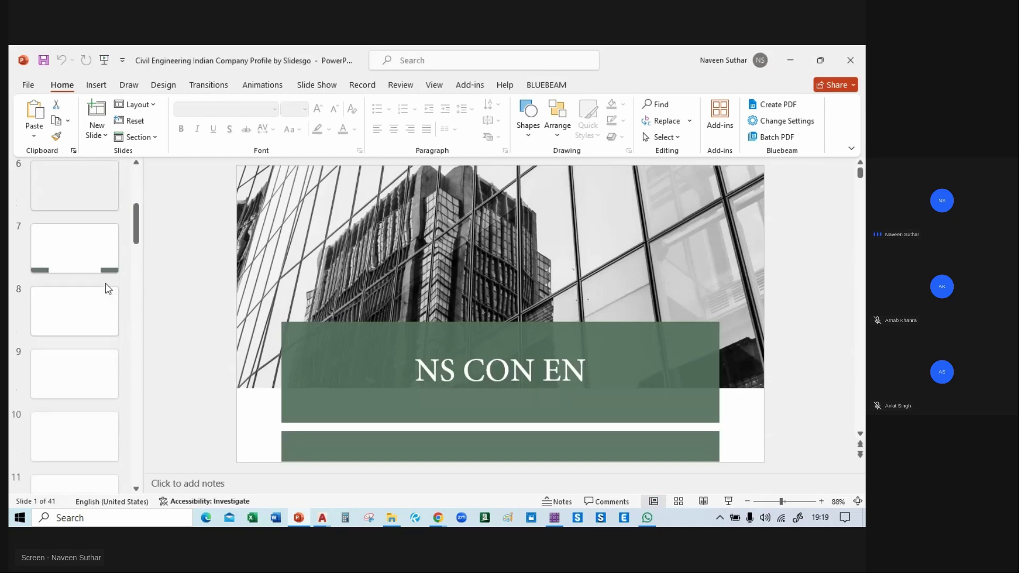
scroll(88, 294, "down", 9)
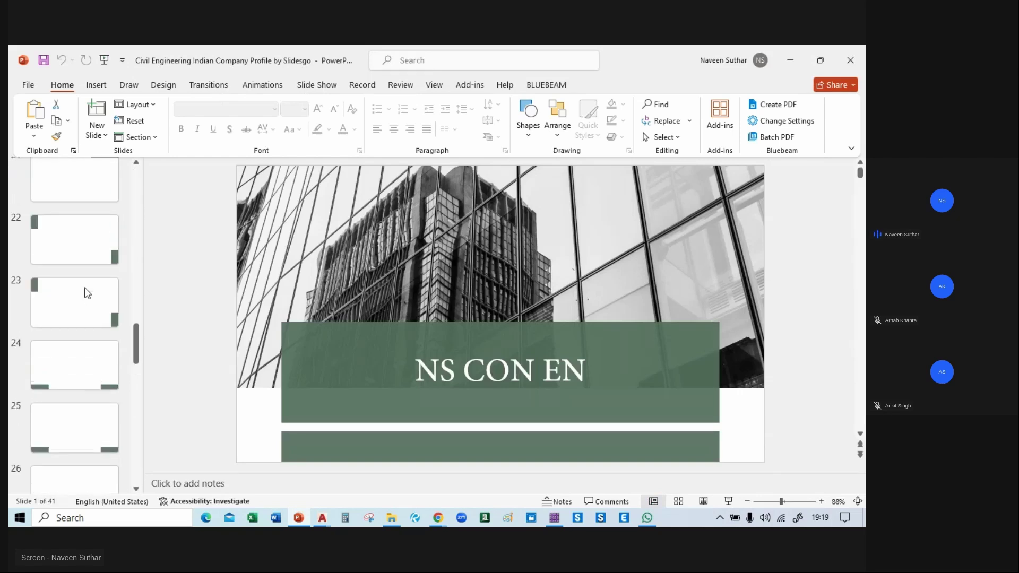
scroll(87, 295, "up", 3)
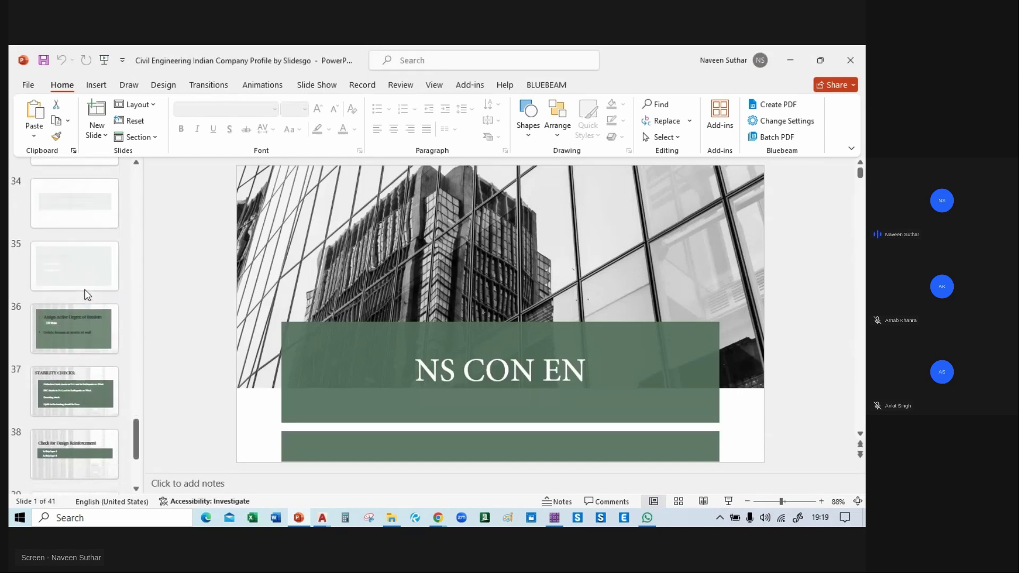
scroll(88, 294, "up", 2)
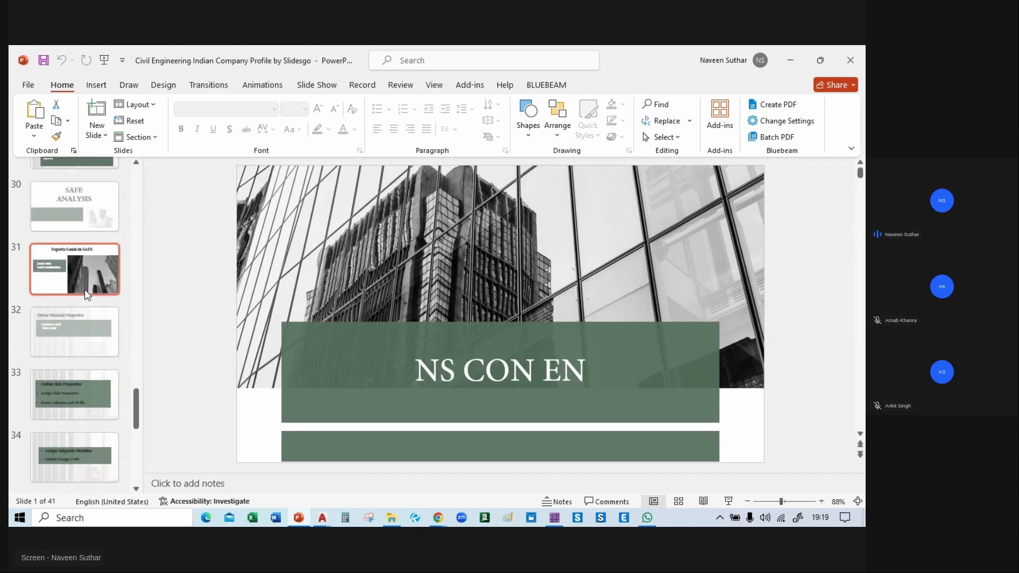
left_click(89, 274)
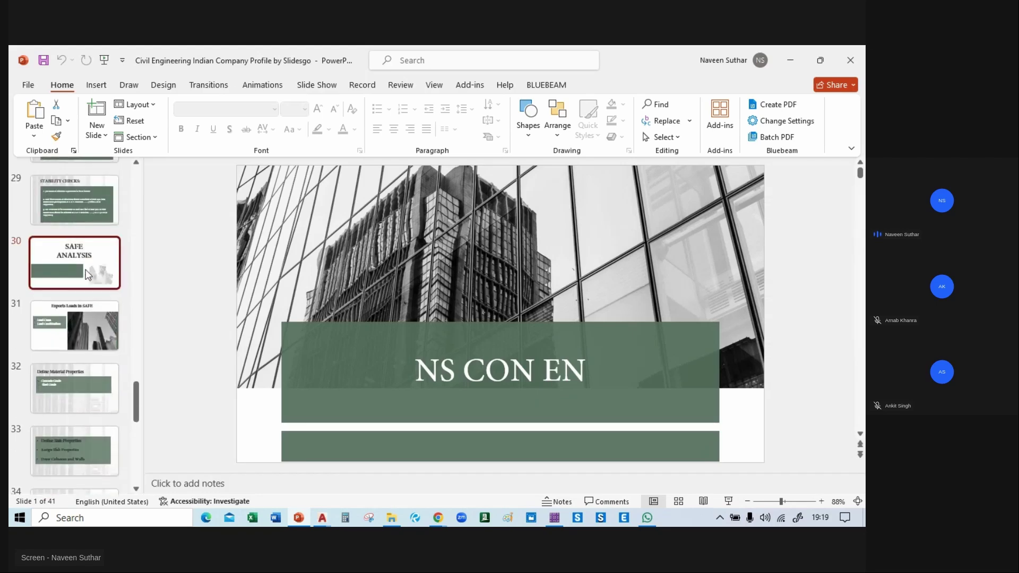
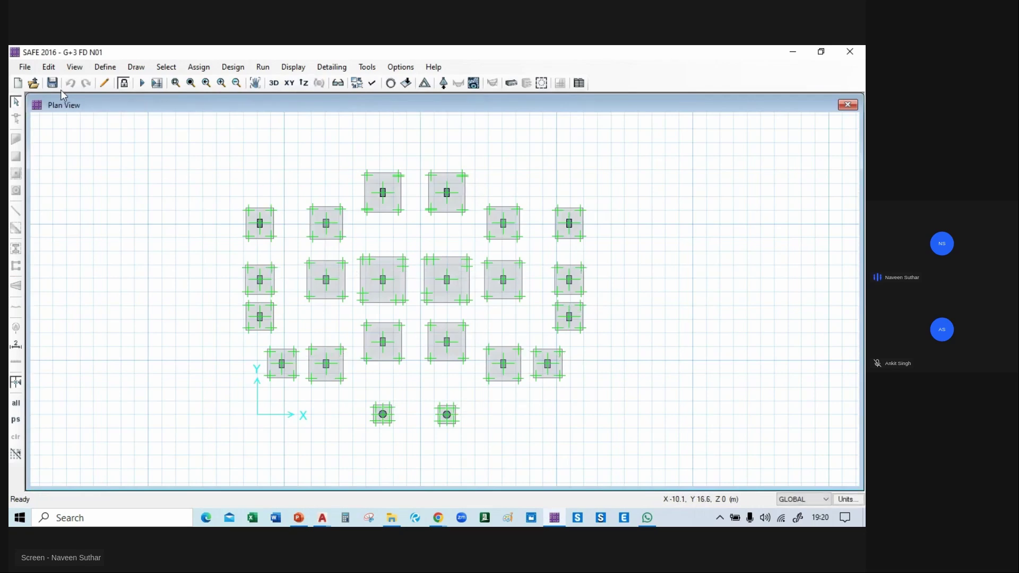
- Unlock the SAFE model, accepting deletion of its results, and view the slab assignments of the left footing in the uppermost row
left_click(123, 83)
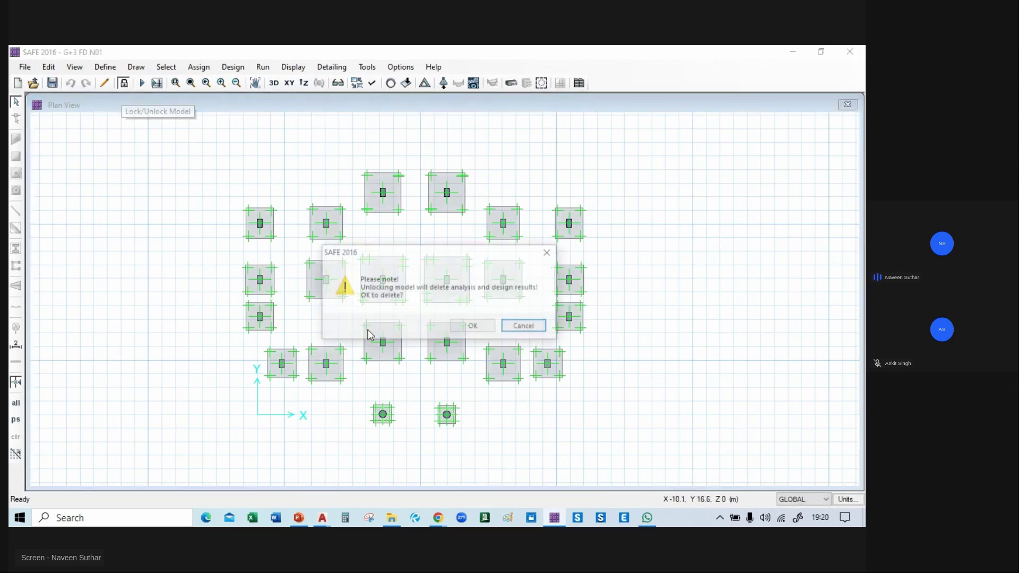
left_click(467, 325)
scroll(350, 212, "up", 4)
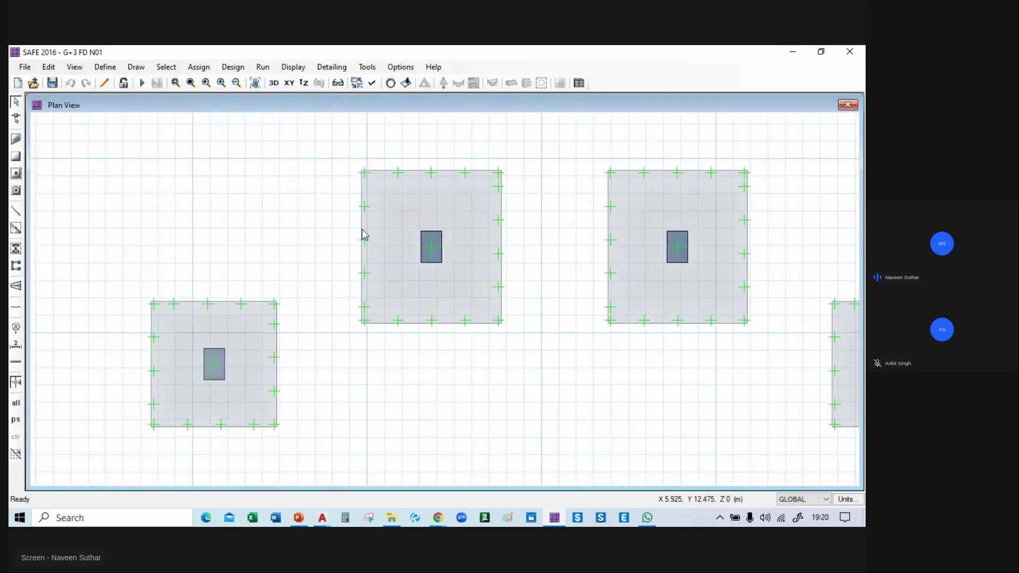
right_click(362, 229)
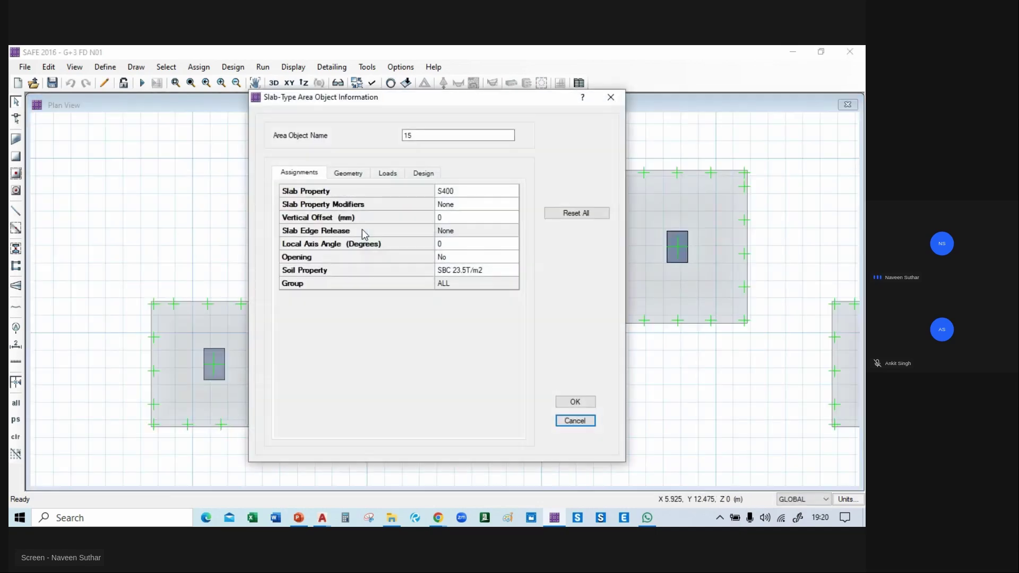
left_click(610, 97)
- Draw a parallel dimension line along the full left edge of the left footing in the uppermost row
scroll(345, 209, "down", 2)
scroll(361, 209, "down", 1)
scroll(411, 193, "up", 2)
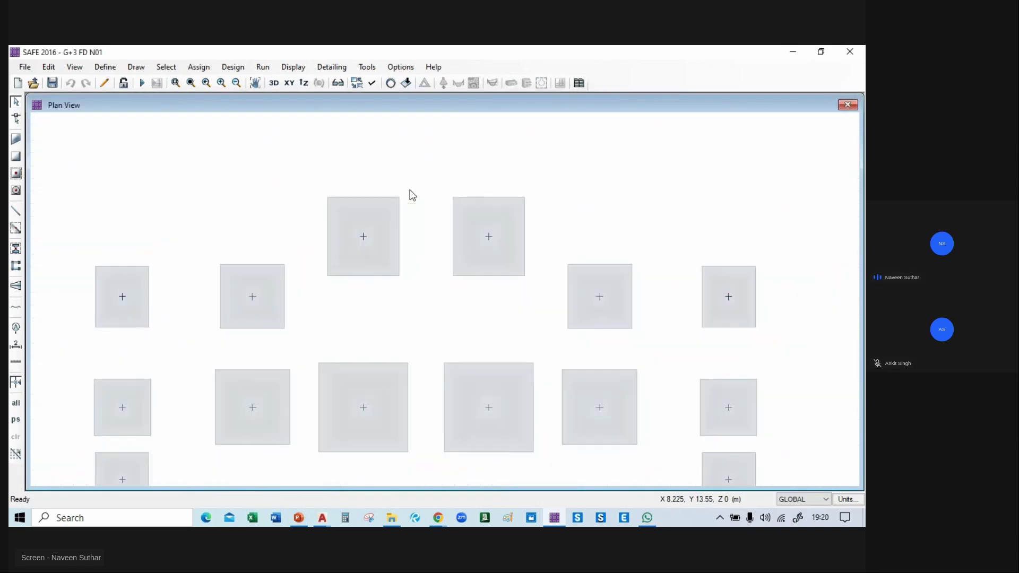
left_click(138, 69)
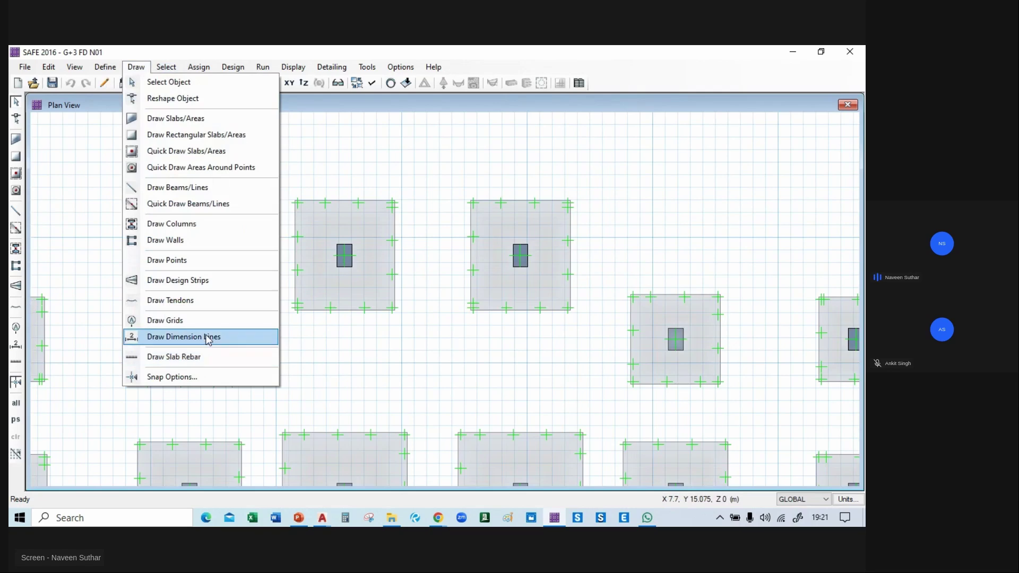
left_click(183, 336)
left_click(296, 202)
left_click(294, 311)
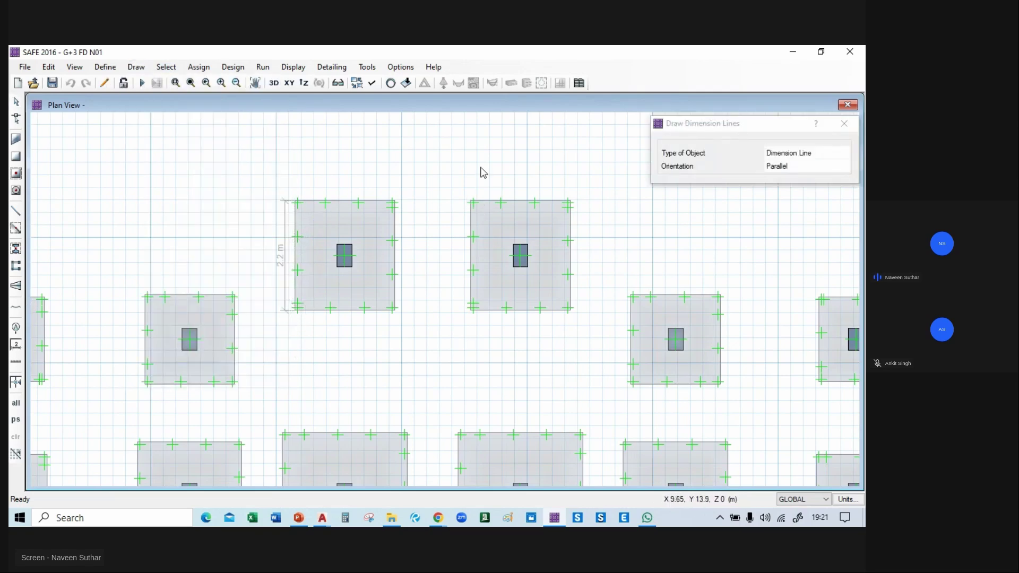
left_click(843, 123)
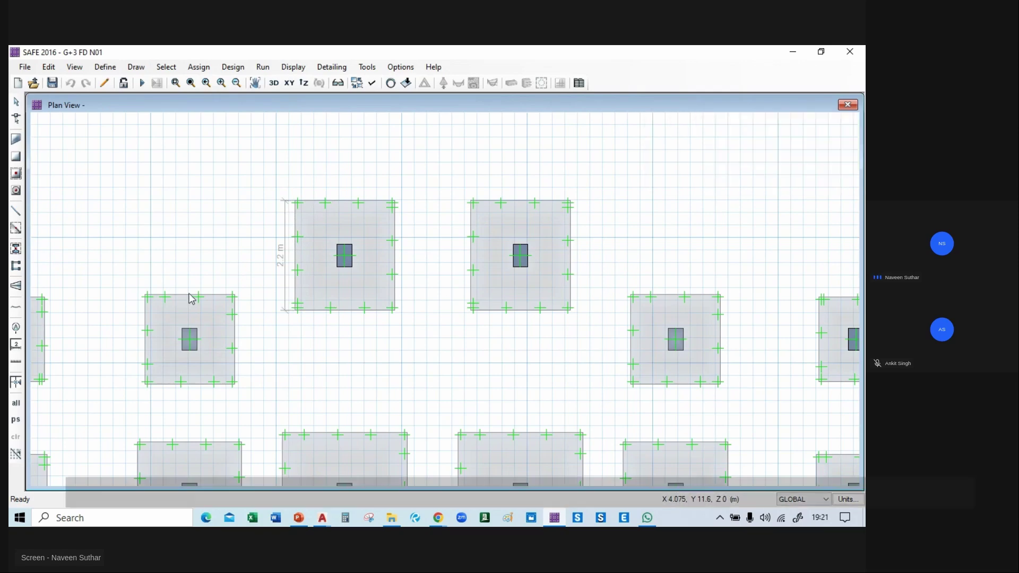
- Start drawing a design strip on strip layer A, keeping the Column Strip design type
left_click(16, 287)
left_click_drag(777, 123, 726, 167)
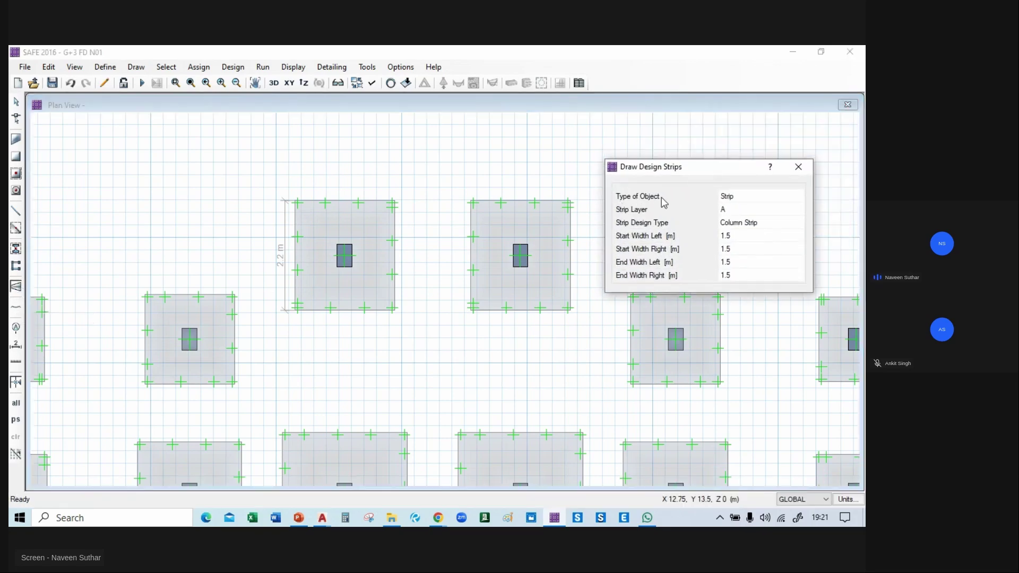
left_click(753, 200)
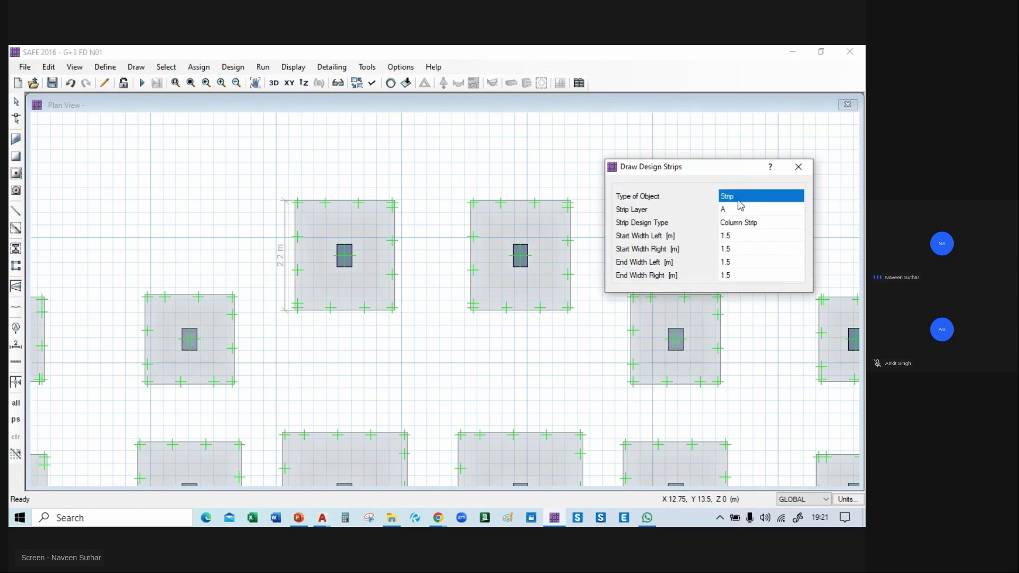
left_click(738, 210)
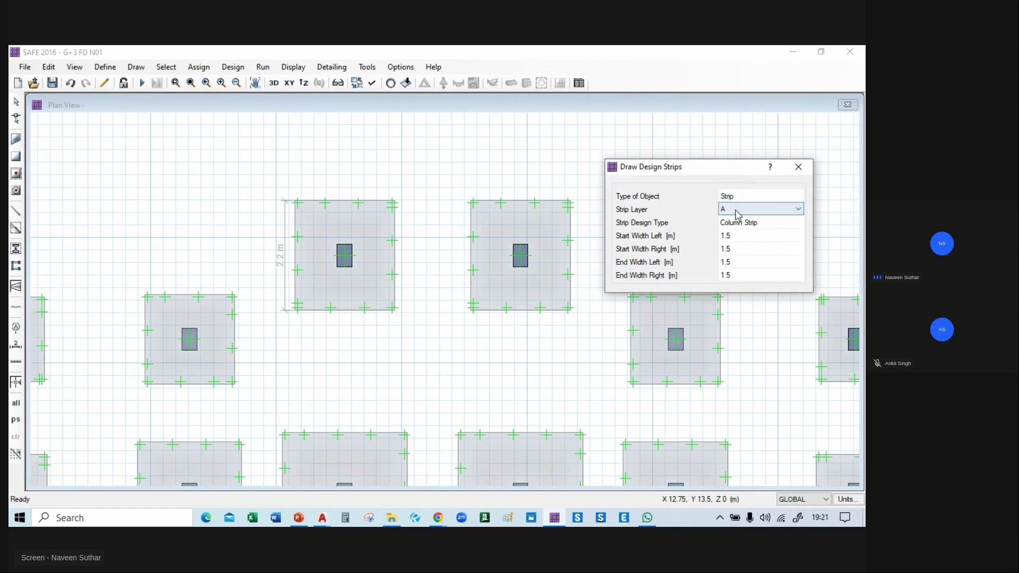
left_click(738, 211)
left_click(733, 230)
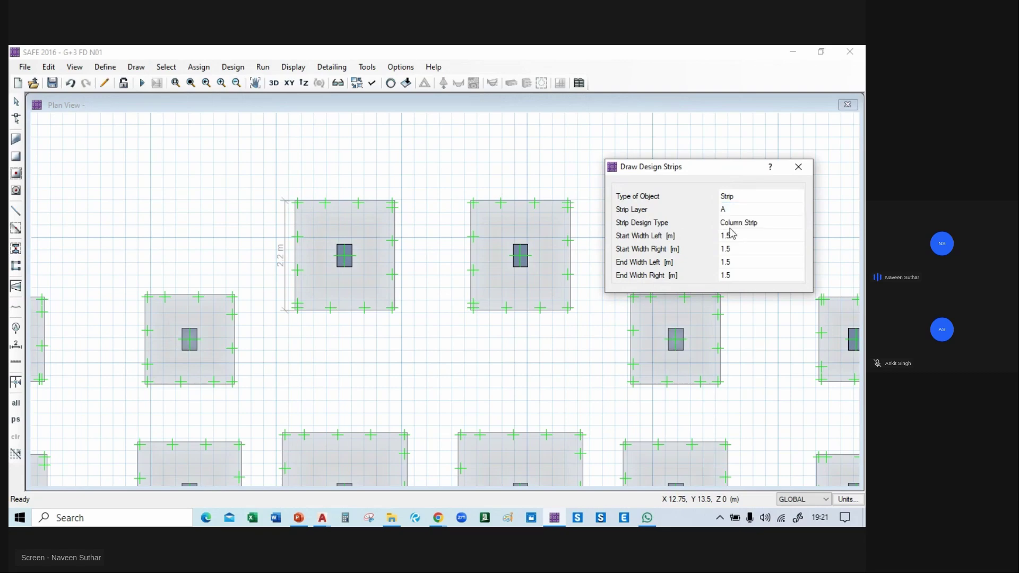
left_click(118, 237)
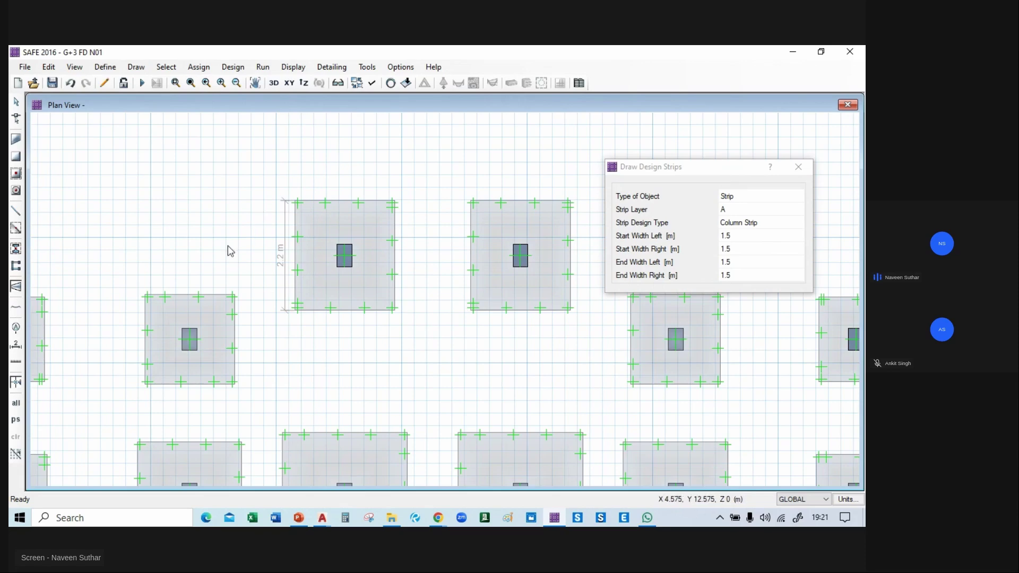
- Set the design strip's start and end widths to 1.1 m on both the left and right sides
left_click(736, 238)
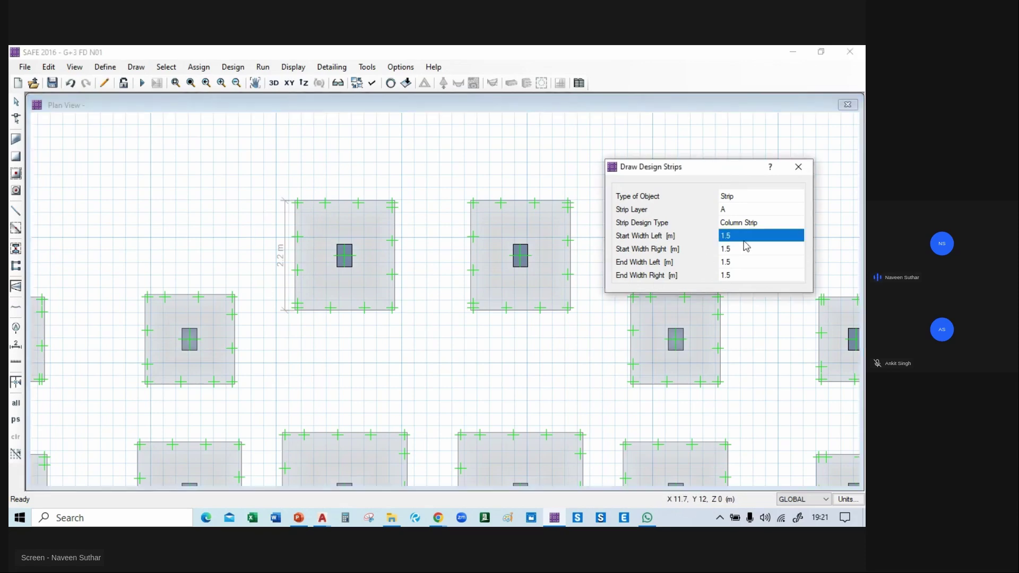
left_click(738, 234)
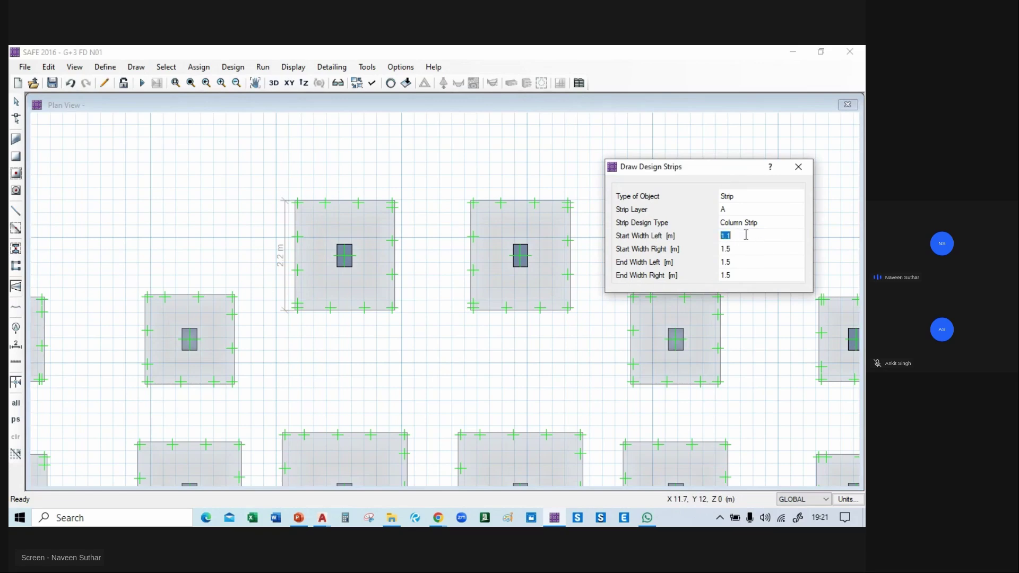
double_click(744, 250)
type("1.1")
double_click(743, 264)
type("1.1")
left_click(745, 276)
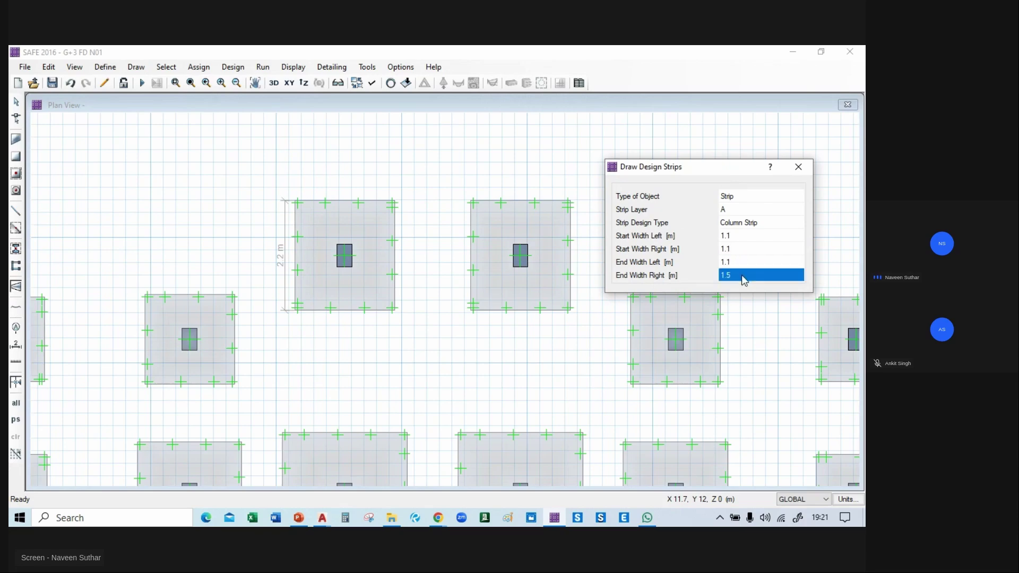
left_click(745, 275)
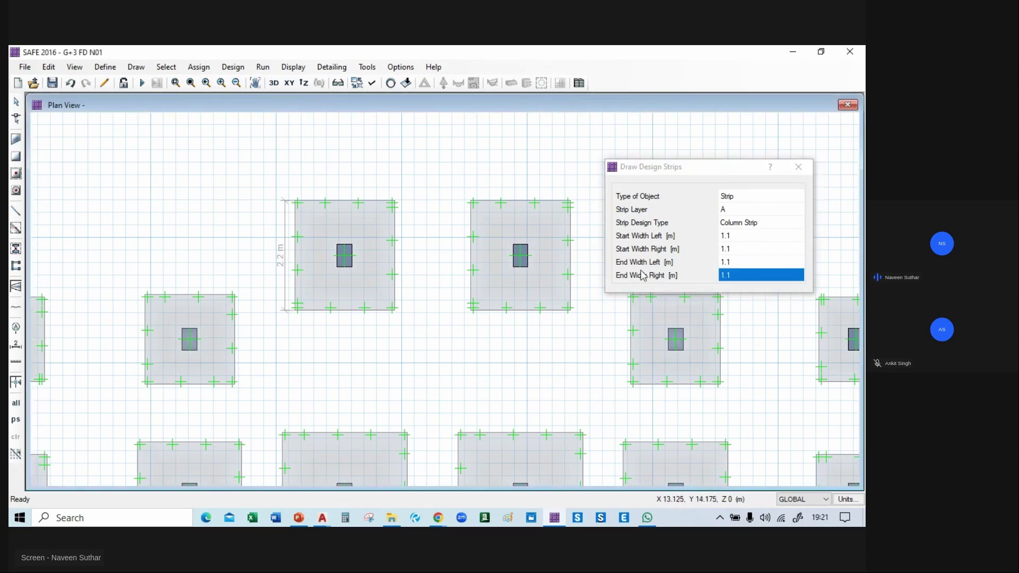
- Draw the design strip horizontally across the dimensioned footing, from its left edge midpoint to its right edge
left_click(295, 258)
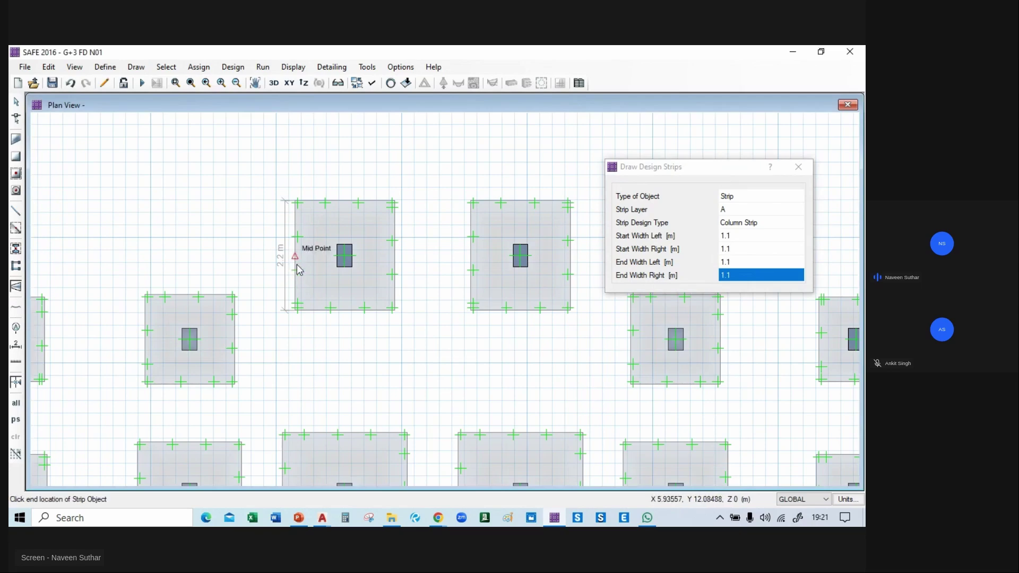
left_click(390, 259)
right_click(442, 185)
- Turn on the width display for design strip objects and end the strip drawing command
middle_click_drag(423, 260, 372, 262)
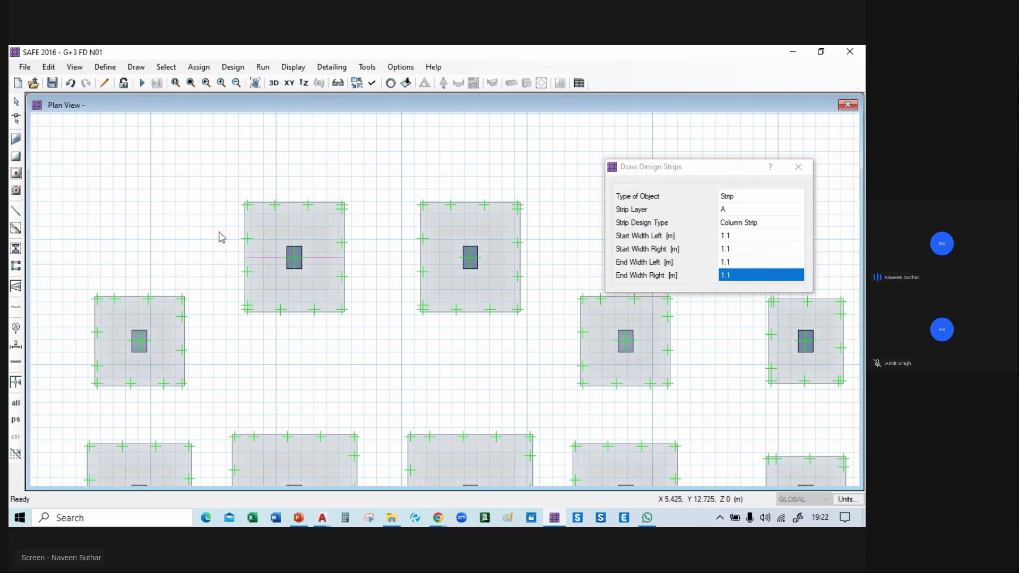
left_click(373, 84)
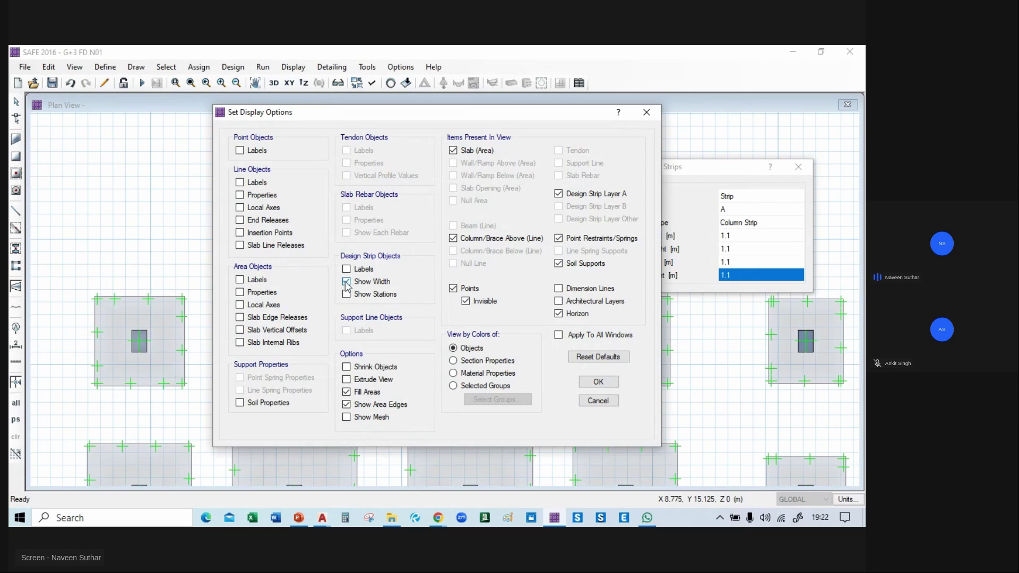
left_click(605, 382)
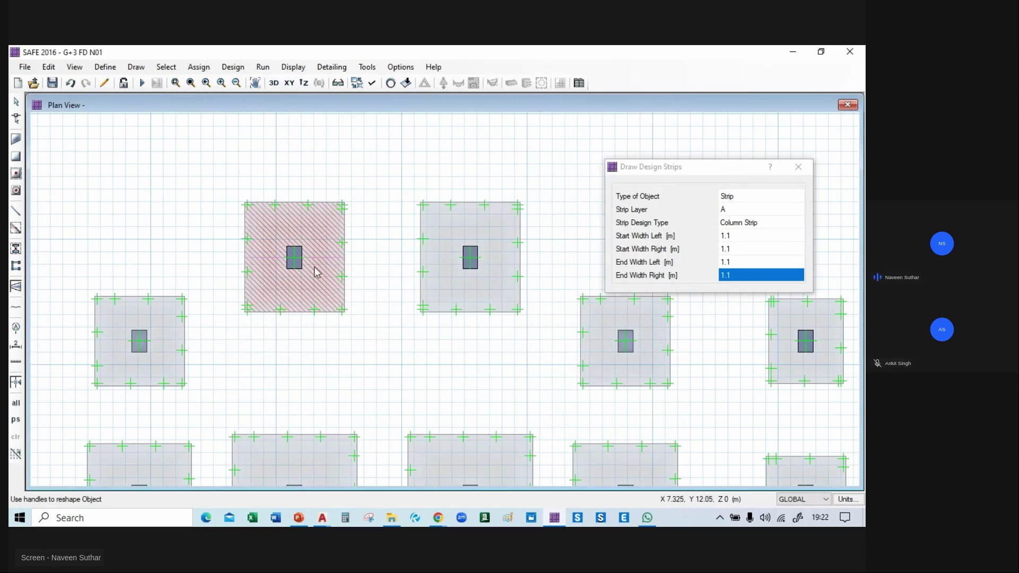
key("Escape")
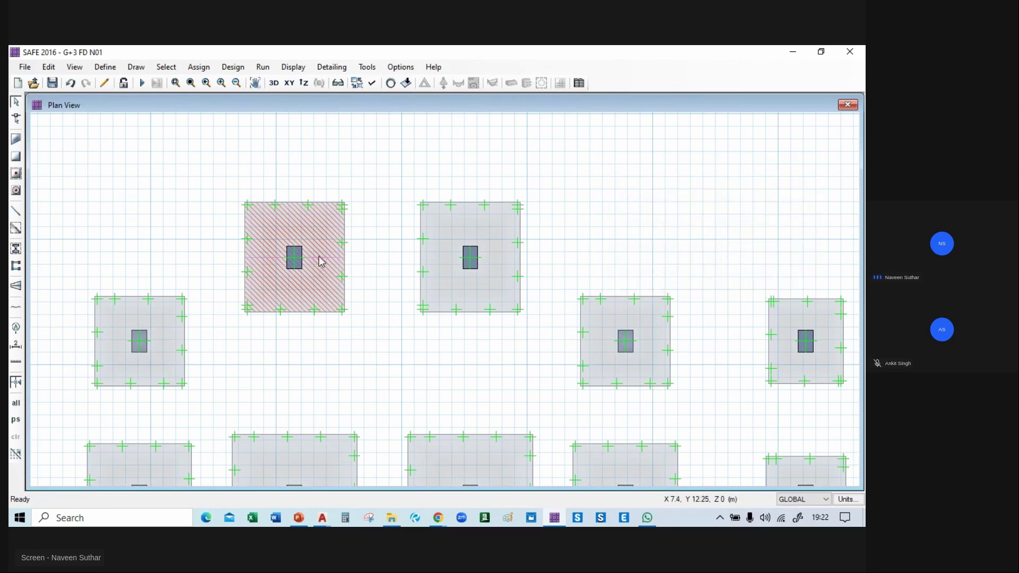
- Change the new design strip's rebar material to FE500 in its design overwrites
double_click(320, 261)
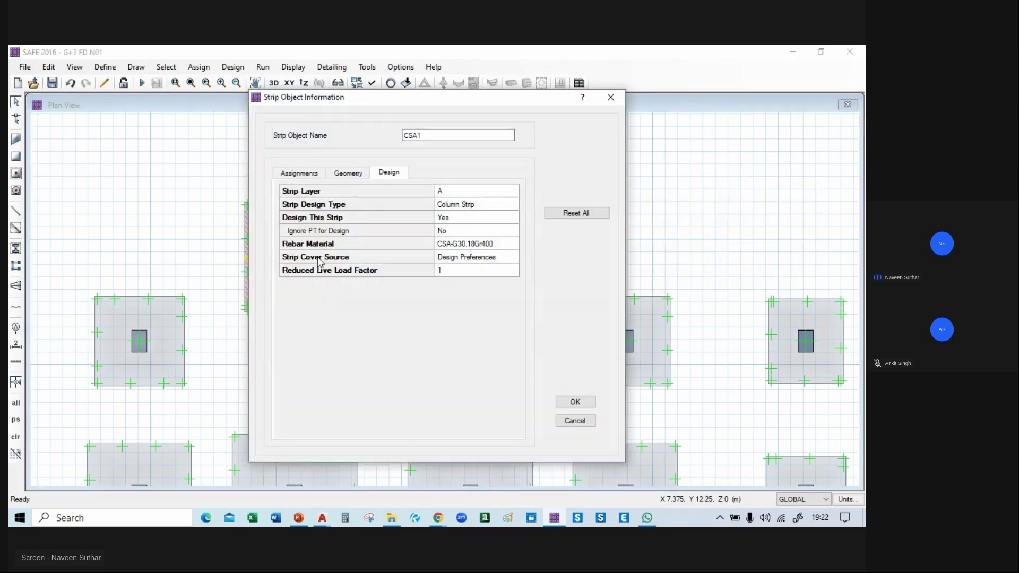
left_click(506, 245)
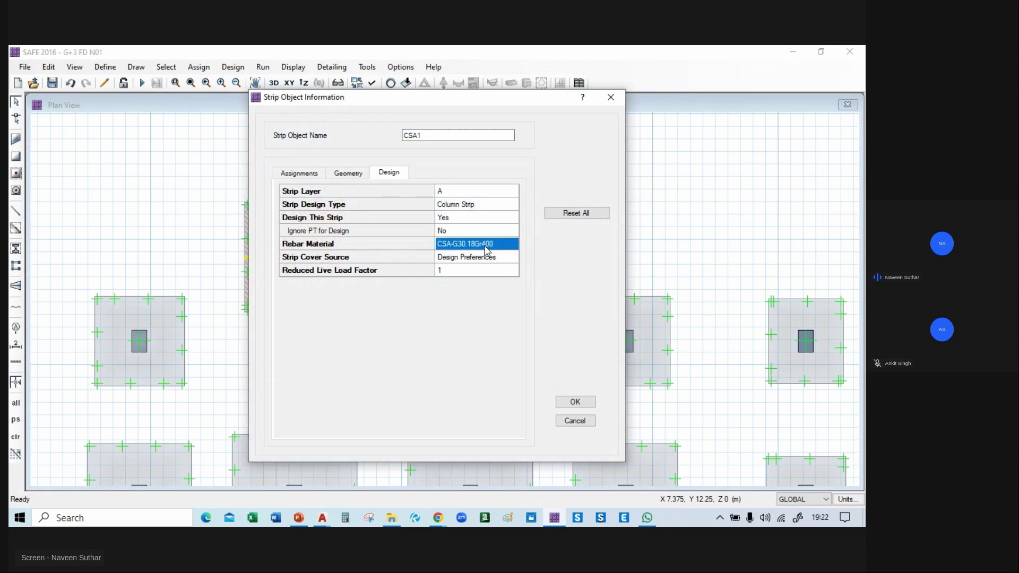
left_click(513, 245)
left_click(489, 253)
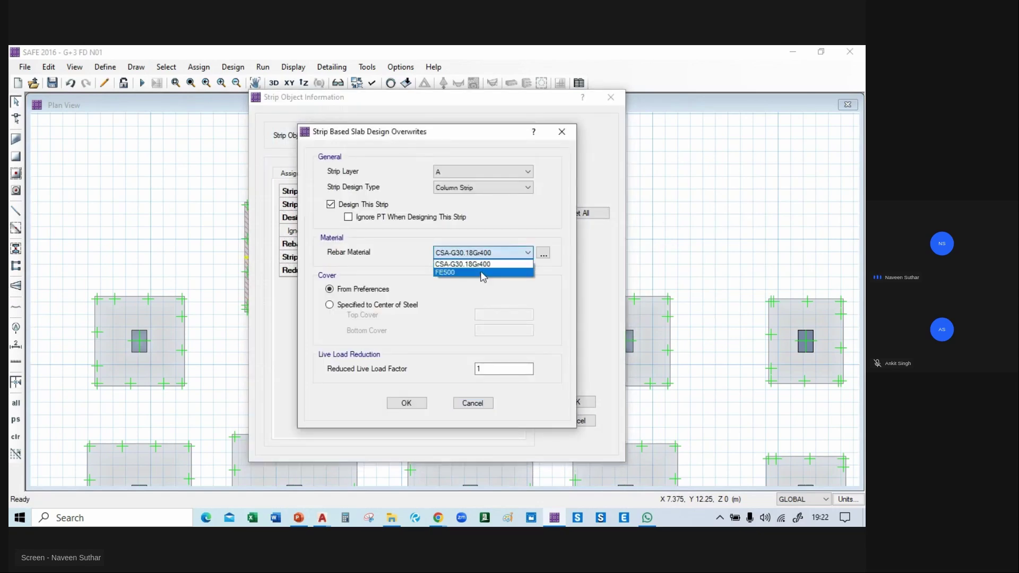
left_click(473, 275)
left_click(473, 254)
left_click(451, 273)
left_click(453, 257)
left_click(452, 274)
left_click(455, 255)
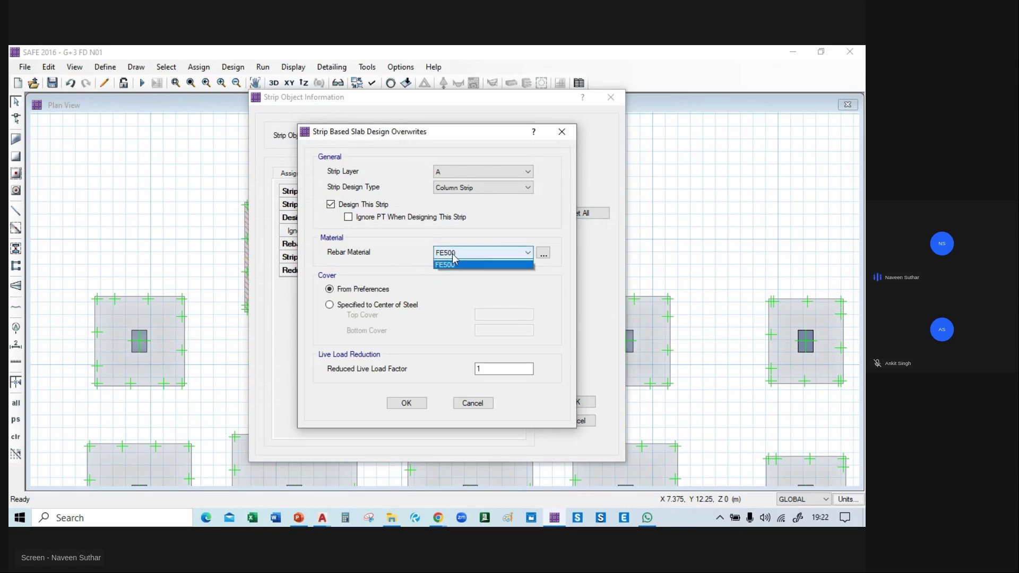
left_click(455, 275)
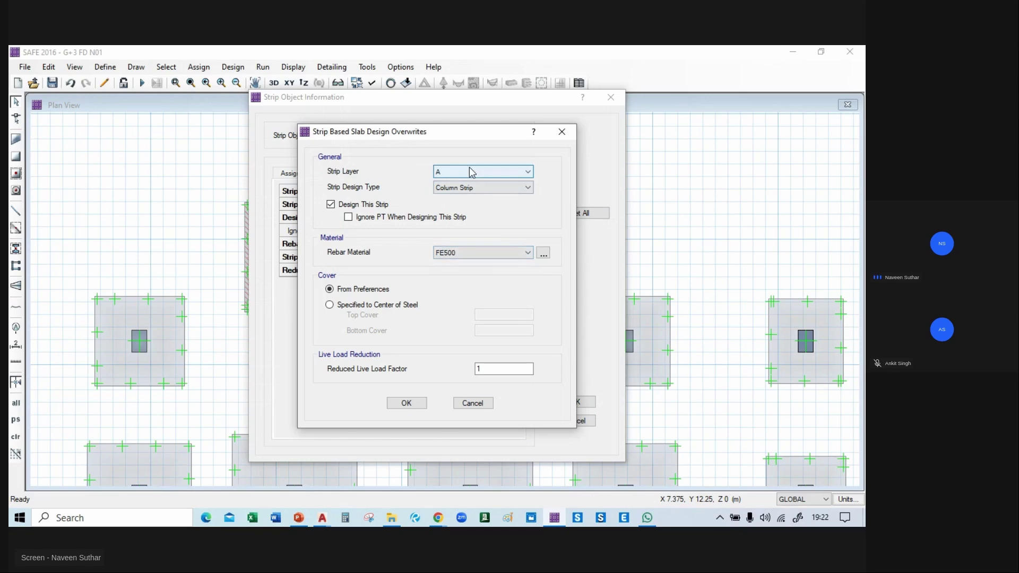
left_click(409, 403)
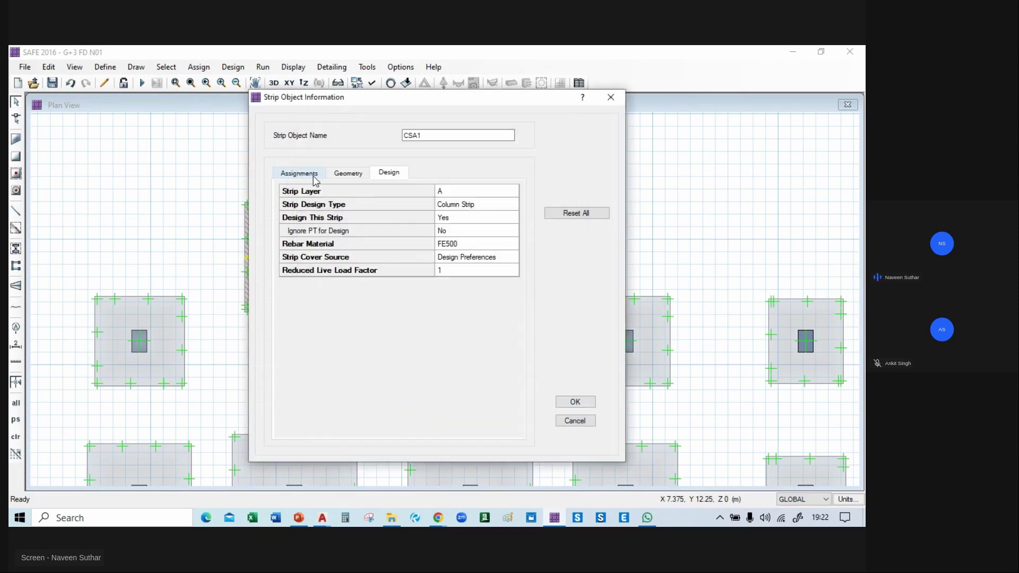
- Set the selected design strip's start and end widths to 0.5 m on both the left and right sides
left_click_drag(389, 103, 537, 126)
left_click(498, 196)
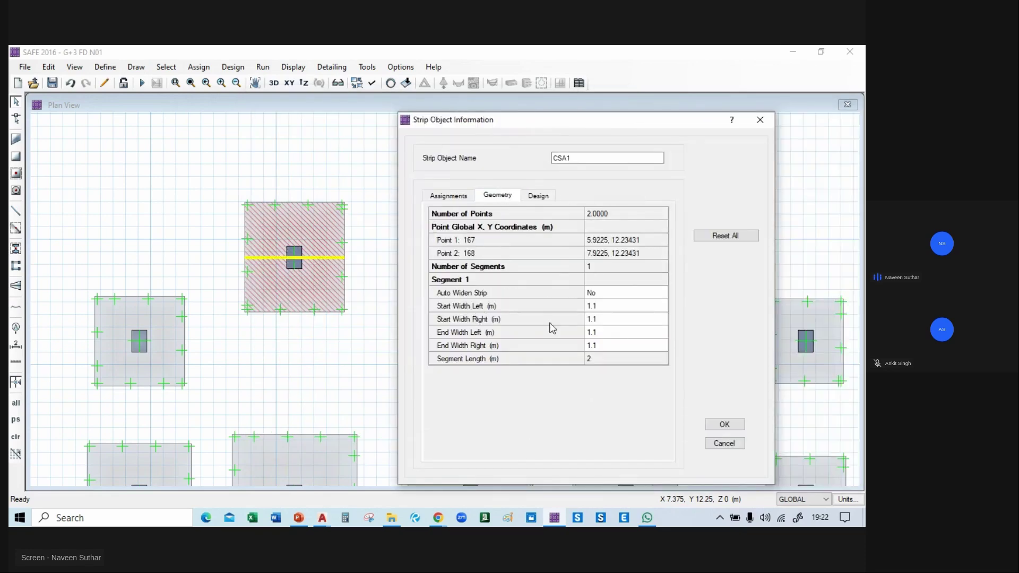
double_click(600, 307)
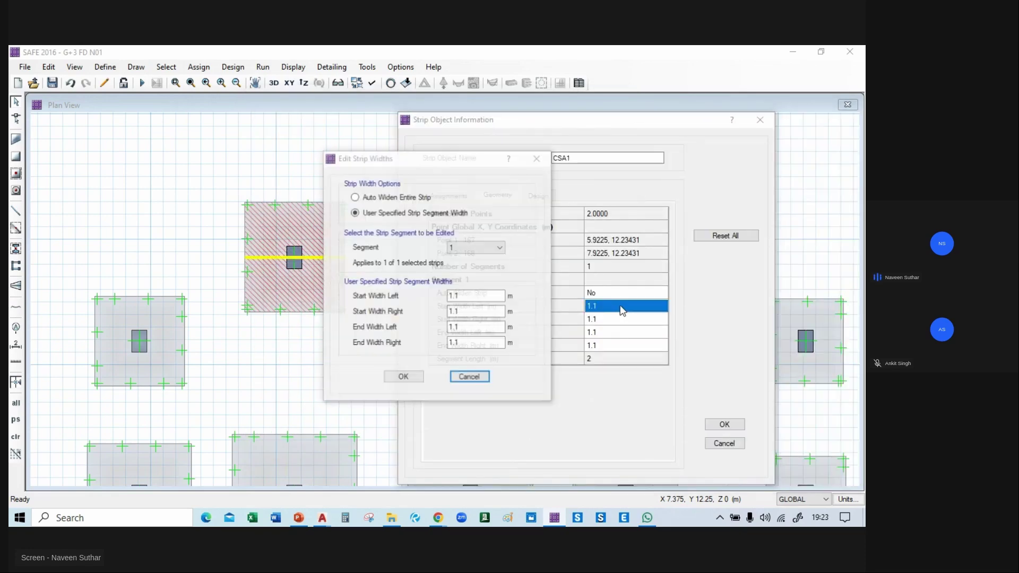
double_click(459, 296)
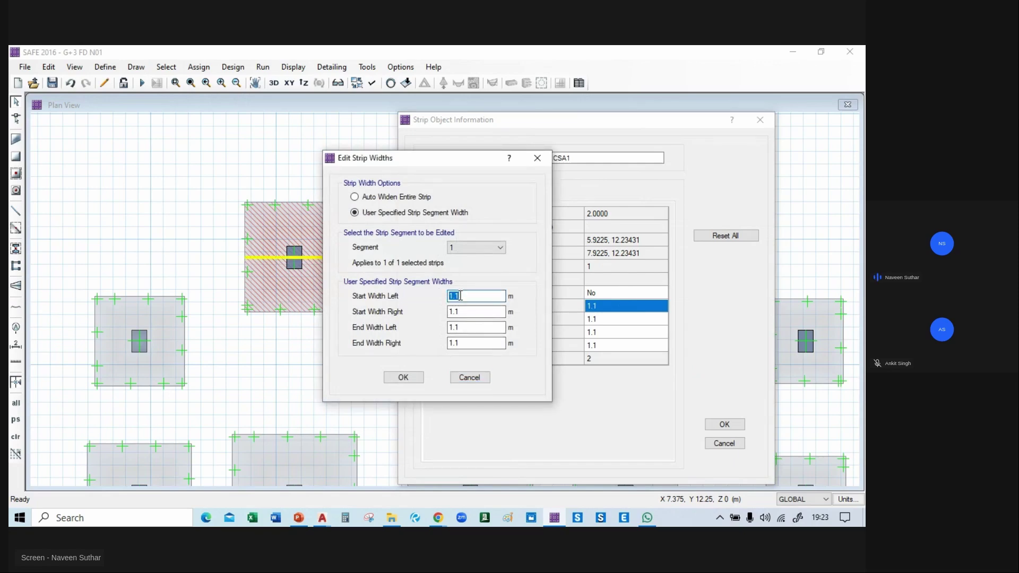
double_click(471, 295)
double_click(470, 312)
type("0.5")
double_click(471, 327)
type("0.5")
double_click(471, 343)
type("0.5")
left_click(403, 378)
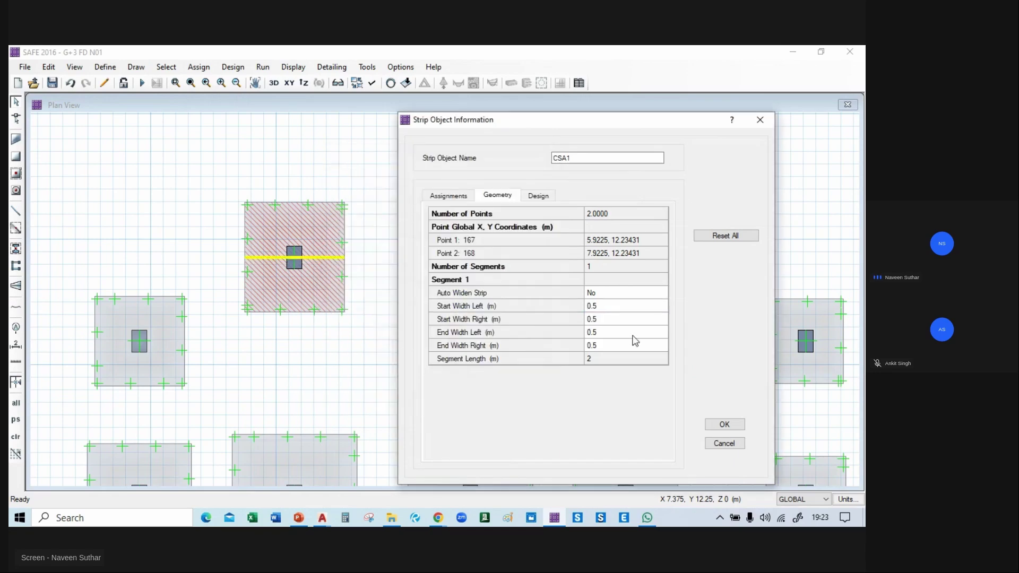
left_click(724, 425)
scroll(235, 246, "up", 2)
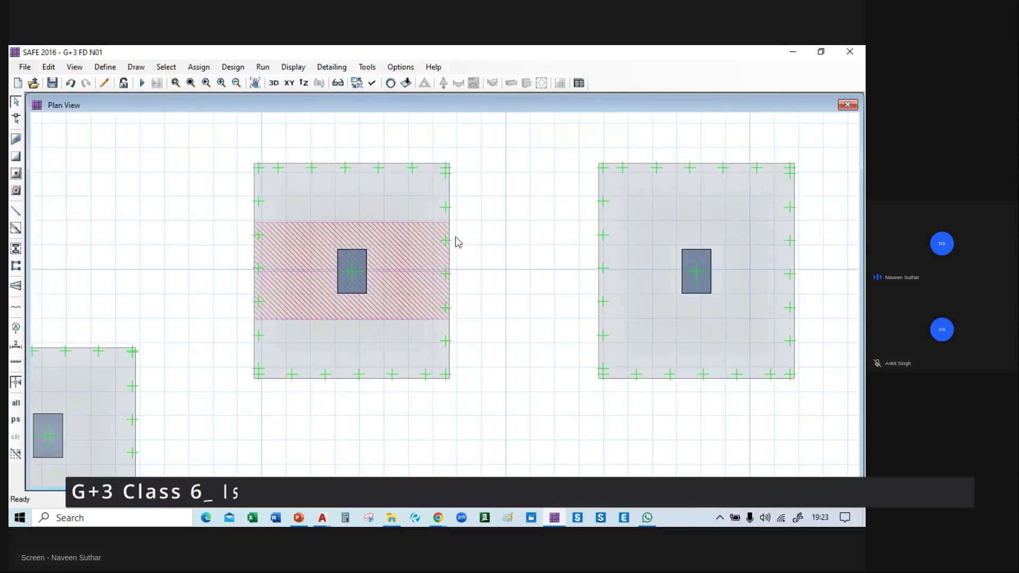
- Set the same design strip's start and end widths back to 1.1 m on both sides
left_click(410, 271)
right_click(410, 271)
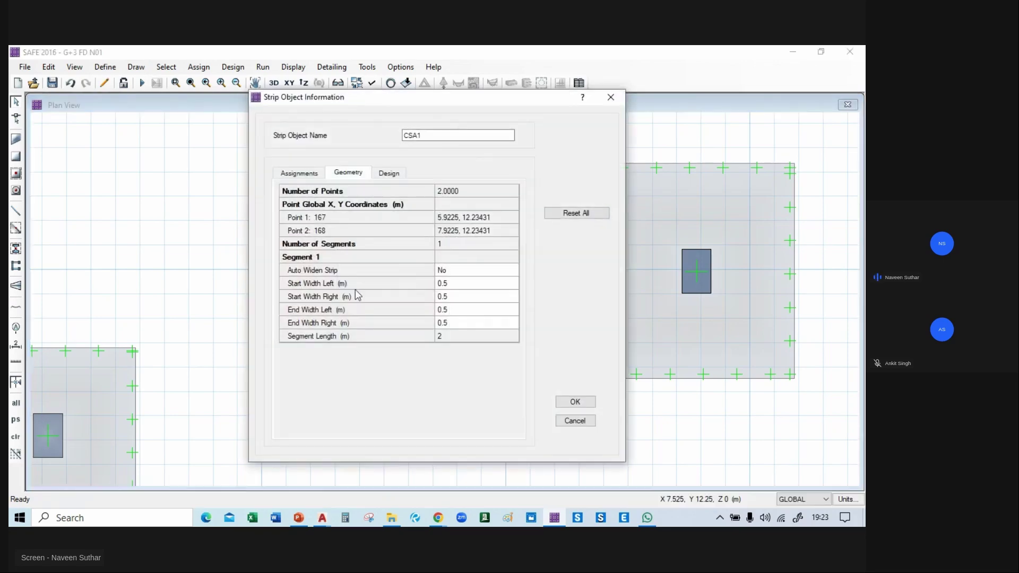
left_click(484, 287)
double_click(477, 297)
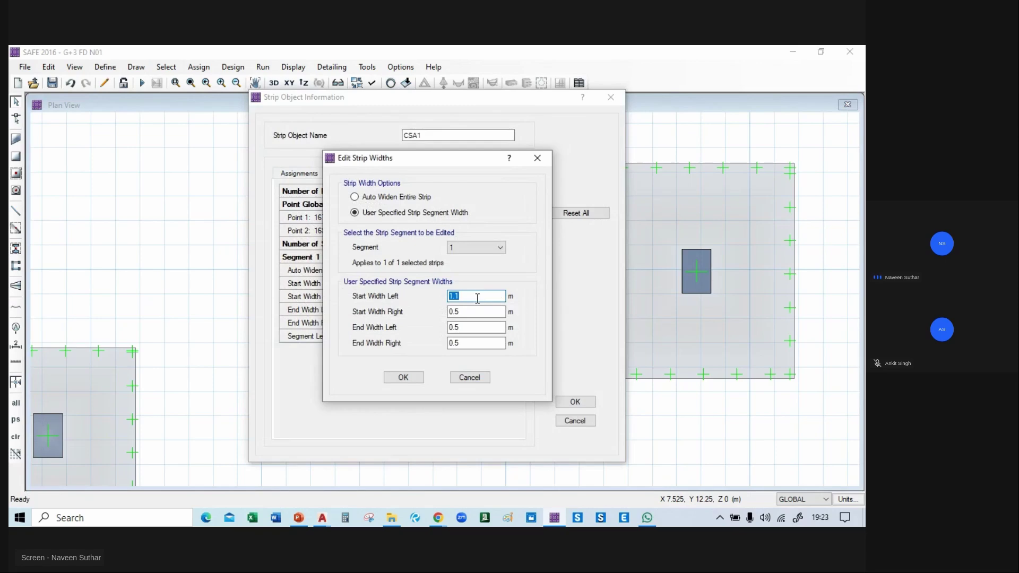
double_click(476, 311)
type("1.1")
double_click(472, 328)
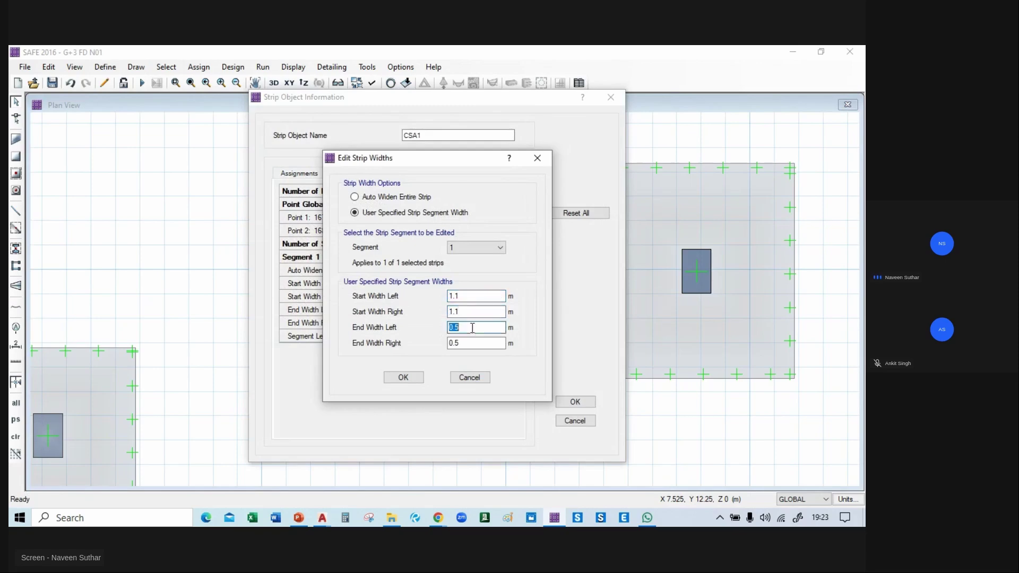
double_click(468, 343)
type("1.1")
left_click(403, 377)
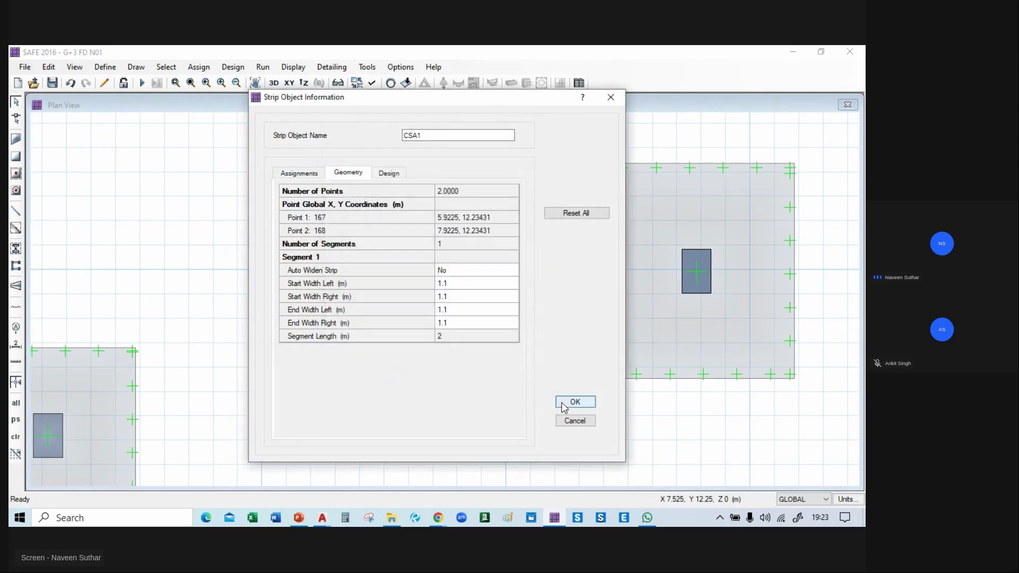
left_click(575, 401)
- Draw a layer A column strip with 1.1 m side widths horizontally across the adjacent top-row footing, between its edge midpoints
middle_click_drag(352, 163, 234, 186)
scroll(234, 197, "down", 1)
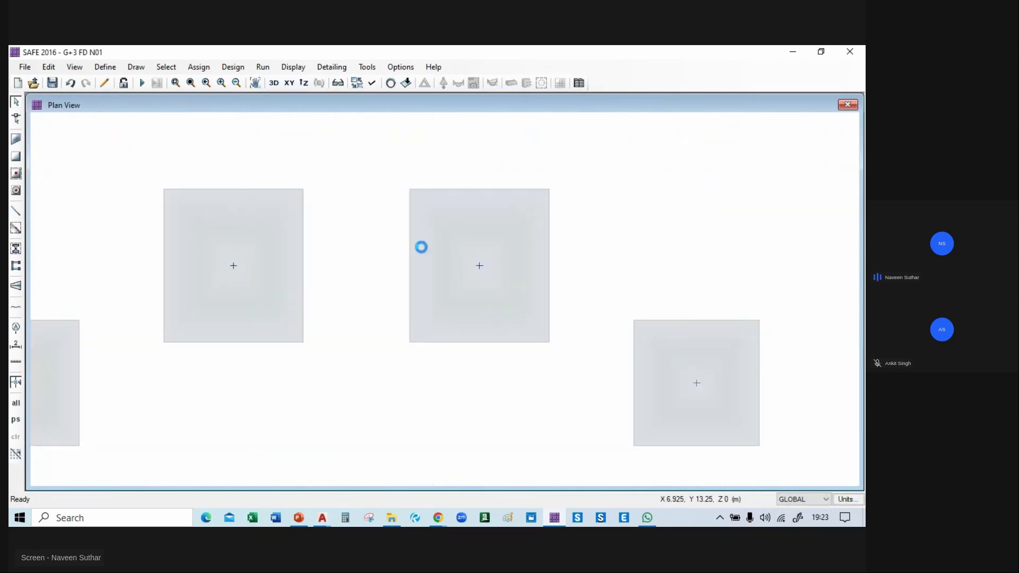
left_click(15, 285)
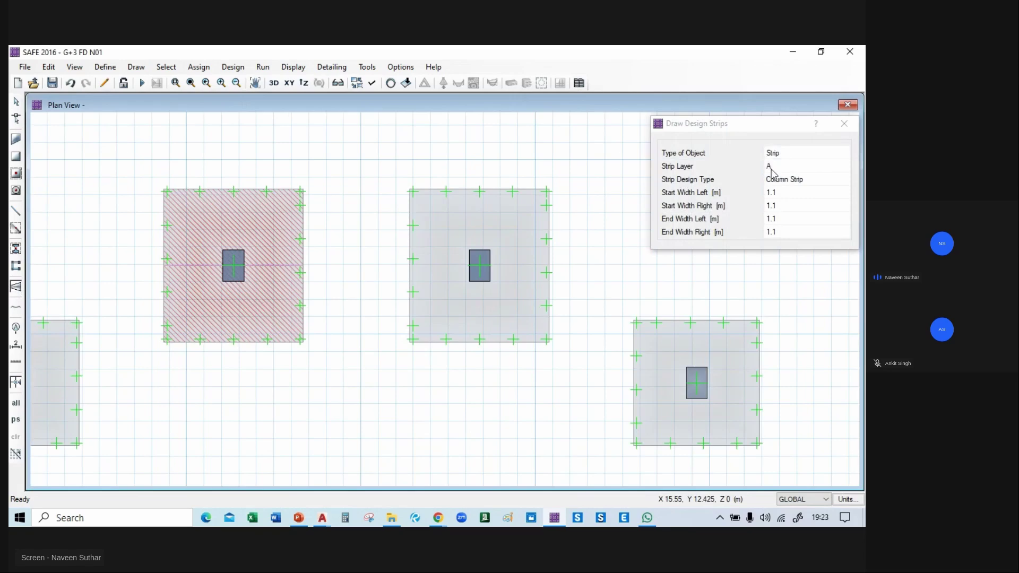
left_click(411, 266)
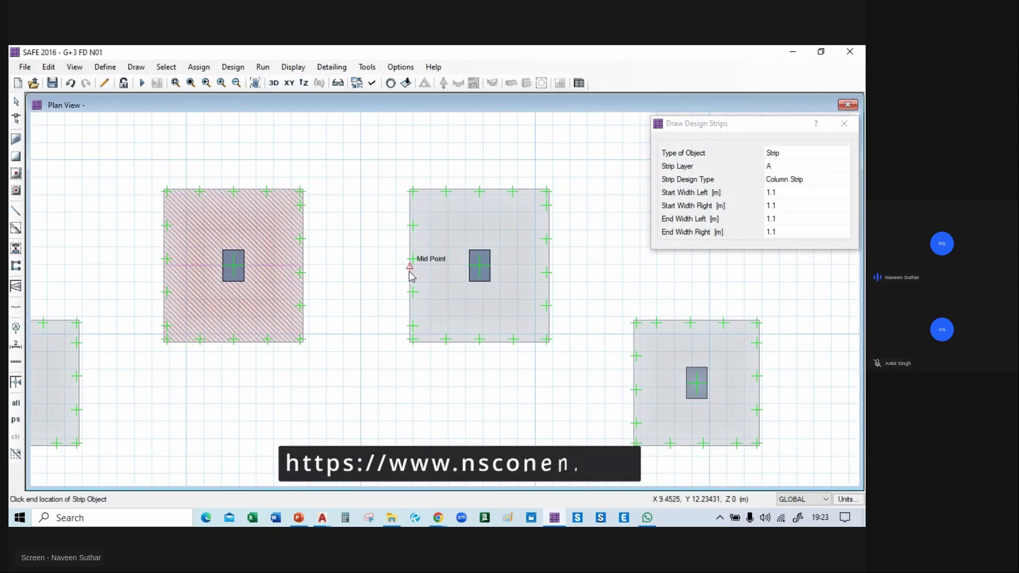
left_click(547, 265)
scroll(605, 266, "down", 3)
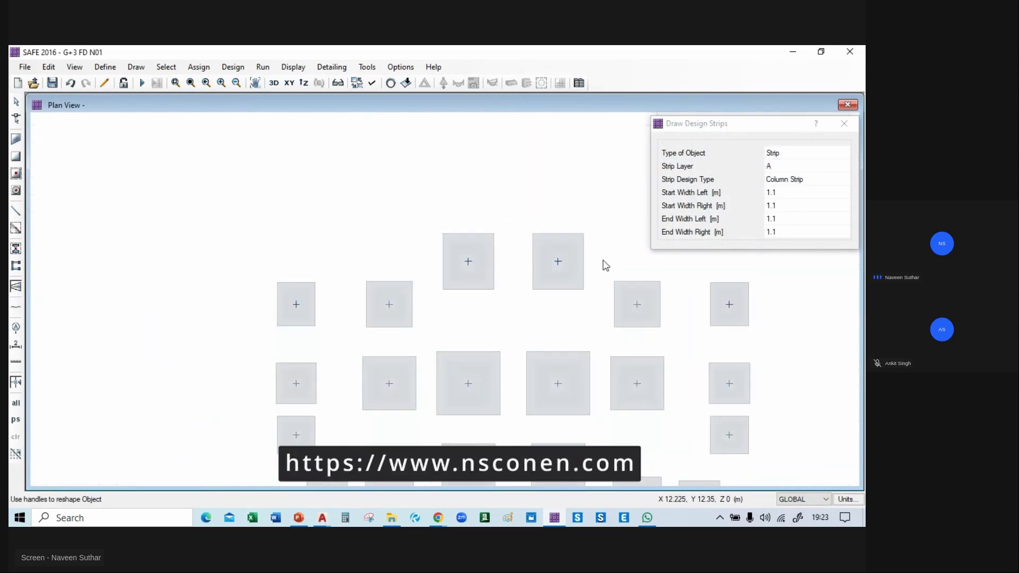
scroll(397, 212, "up", 3)
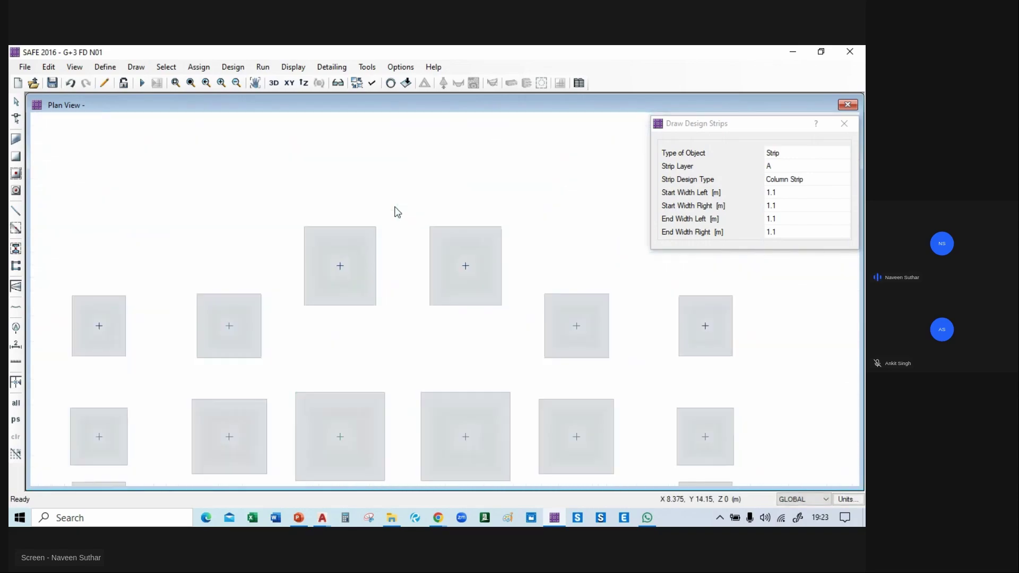
- Switch the design strip layer to B and try to draw a vertical strip through the first top-row footing
left_click(796, 166)
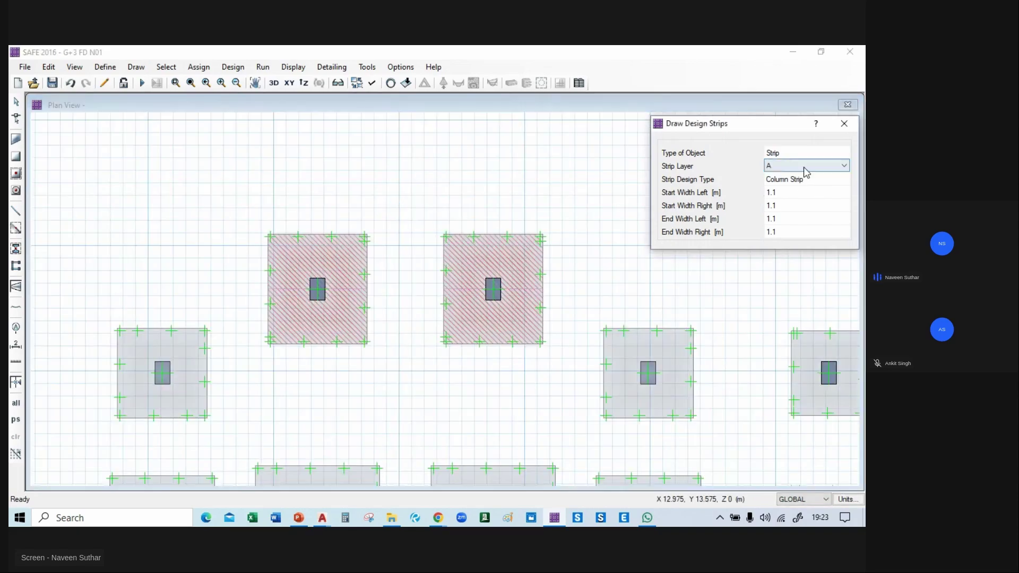
left_click(793, 193)
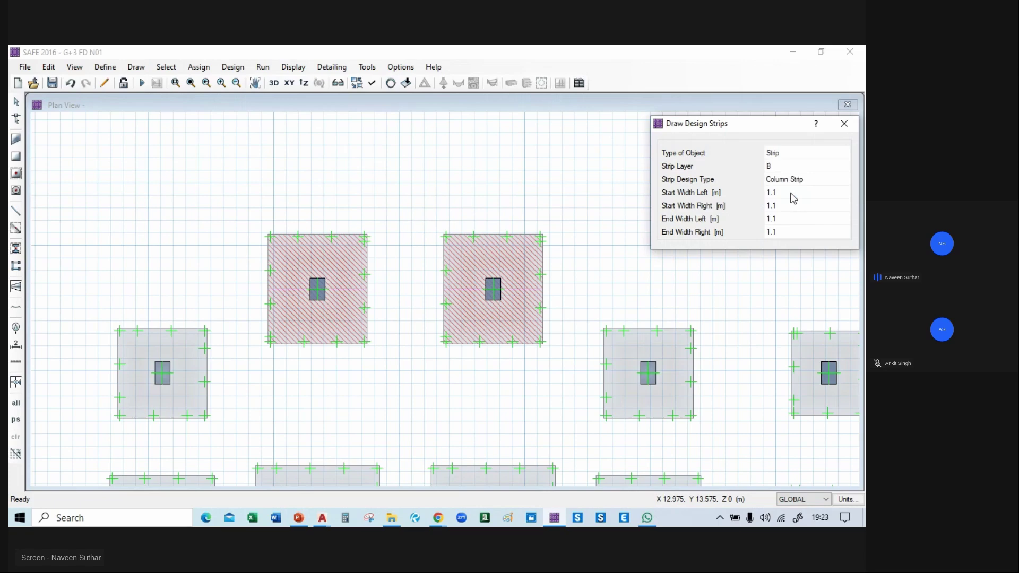
left_click(317, 343)
left_click(317, 235)
key("Return")
scroll(256, 250, "up", 2)
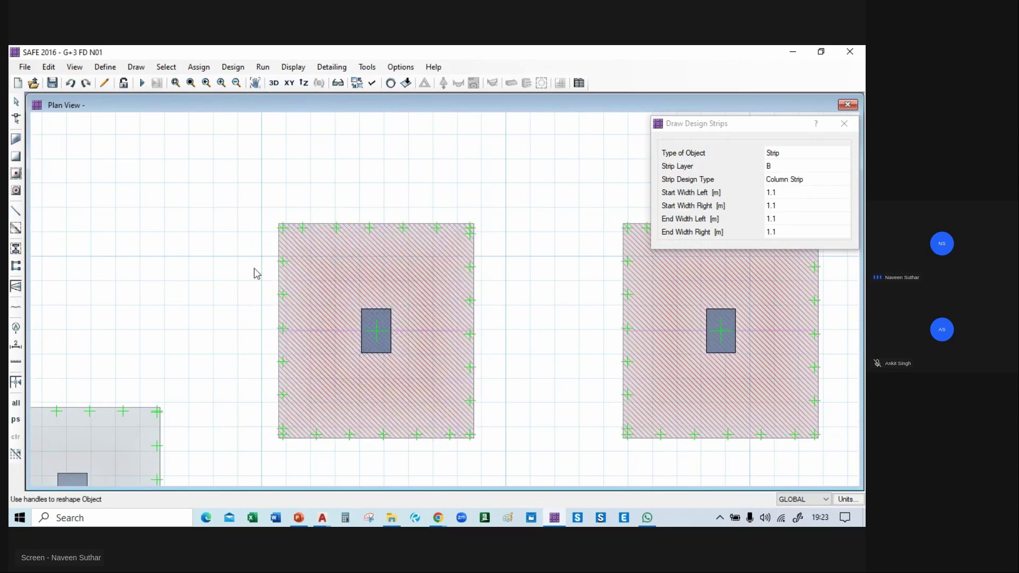
scroll(225, 256, "down", 2)
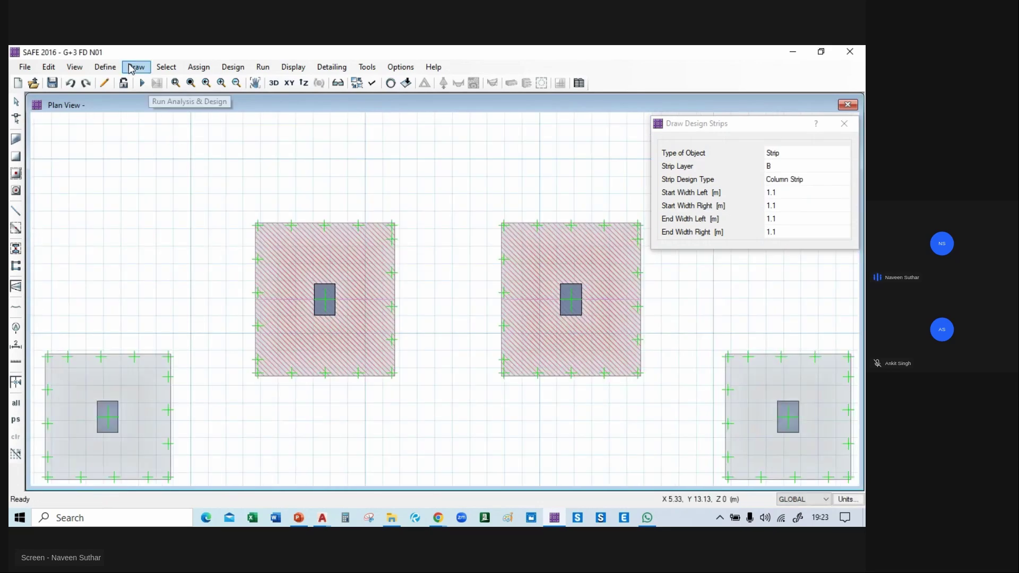
- Dimension the bottom edge of the first top-row footing
left_click(136, 66)
left_click(181, 337)
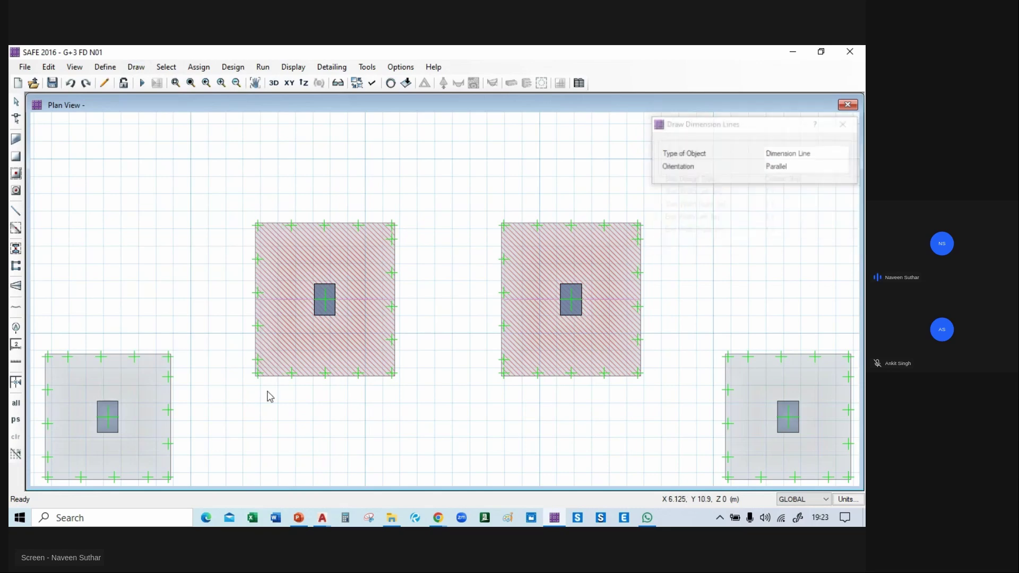
left_click(257, 376)
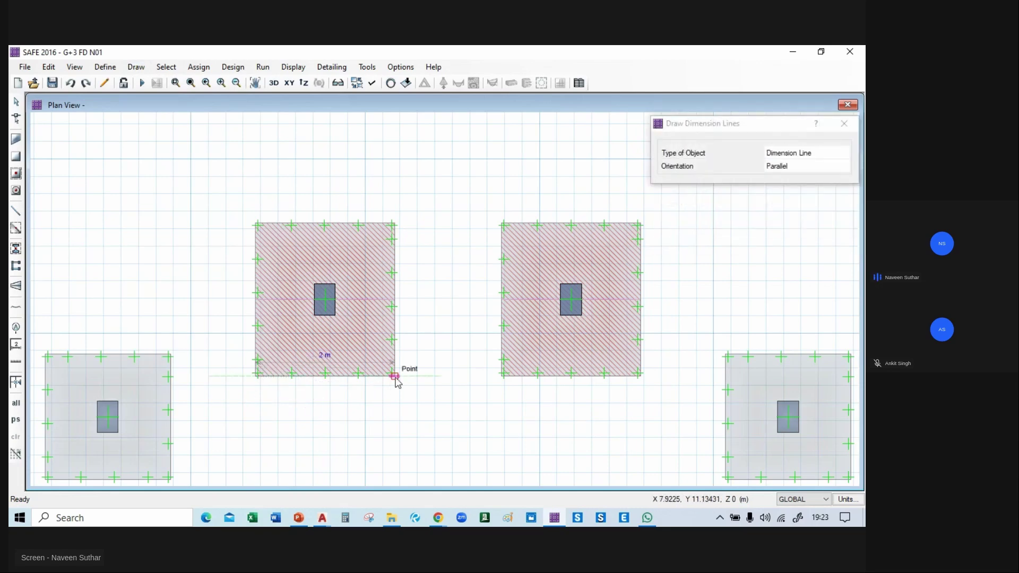
left_click(395, 377)
left_click(287, 403)
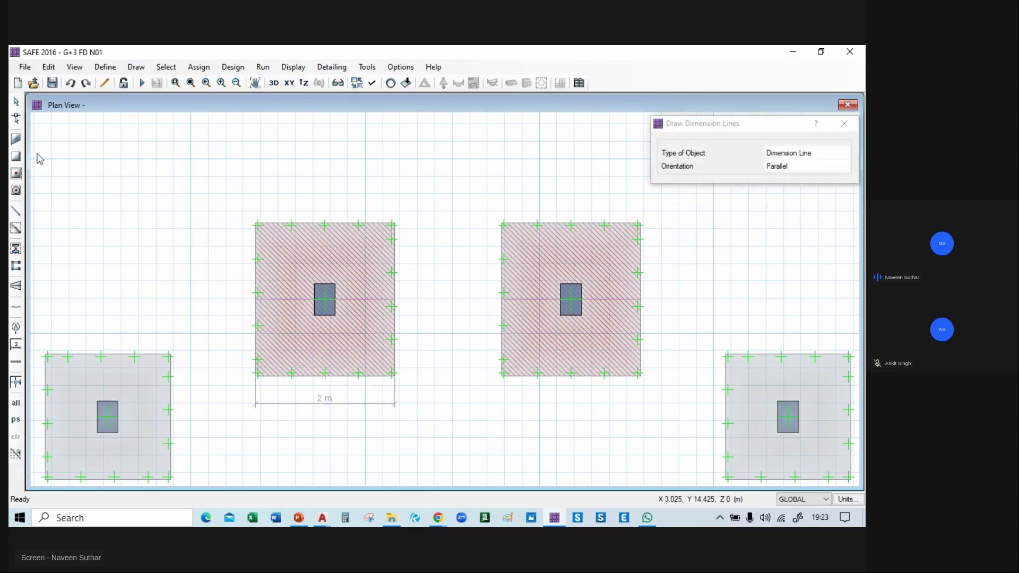
- Set the layer B column strip's start and end widths to 1 m on both the left and right sides
left_click(22, 317)
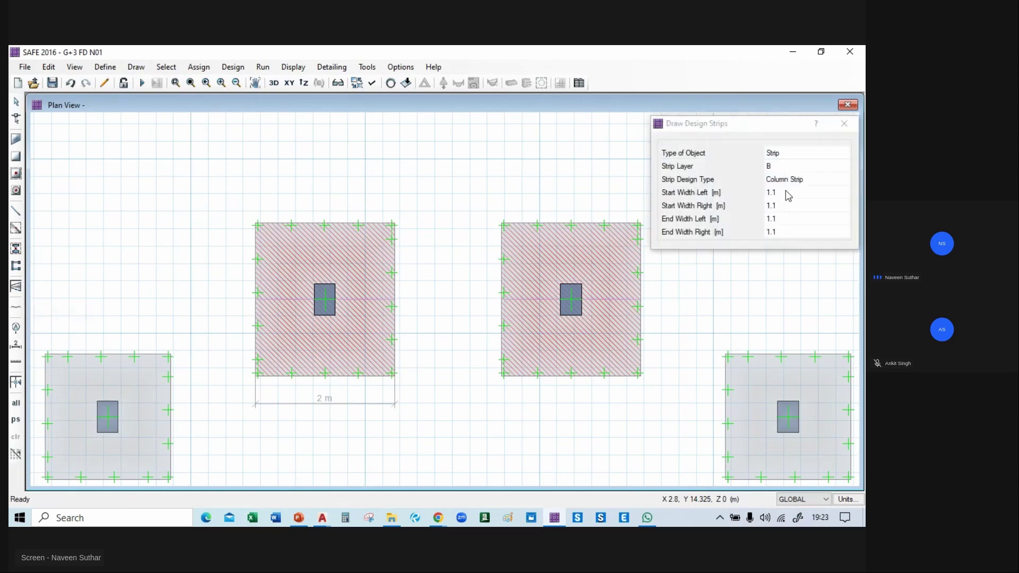
left_click(789, 193)
type("1")
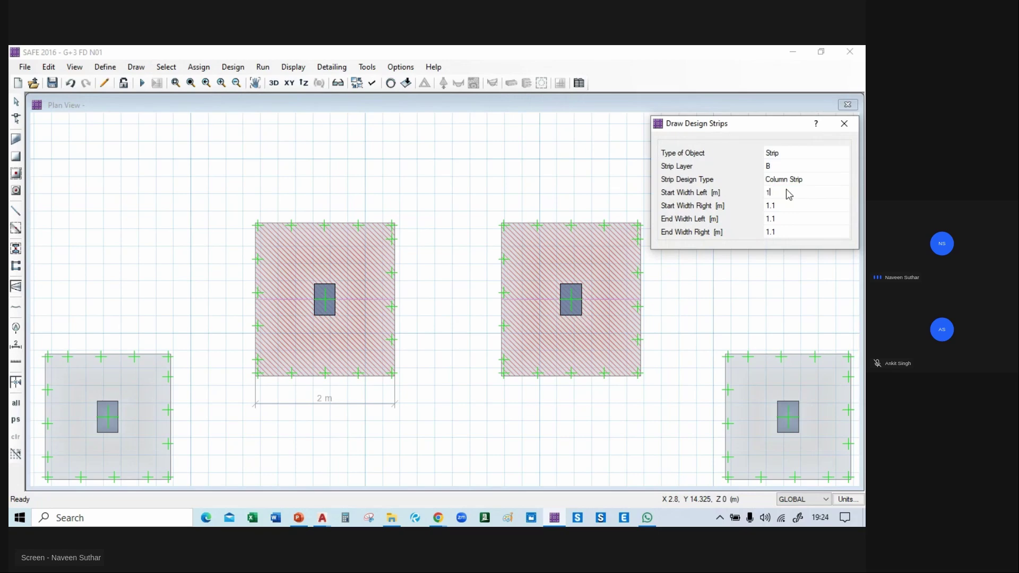
key("Tab")
type("1")
key("Tab")
type("1")
- Draw layer B strips vertically through both top-row footings between their edge midpoints, then close the strip drawing properties
left_click(325, 375)
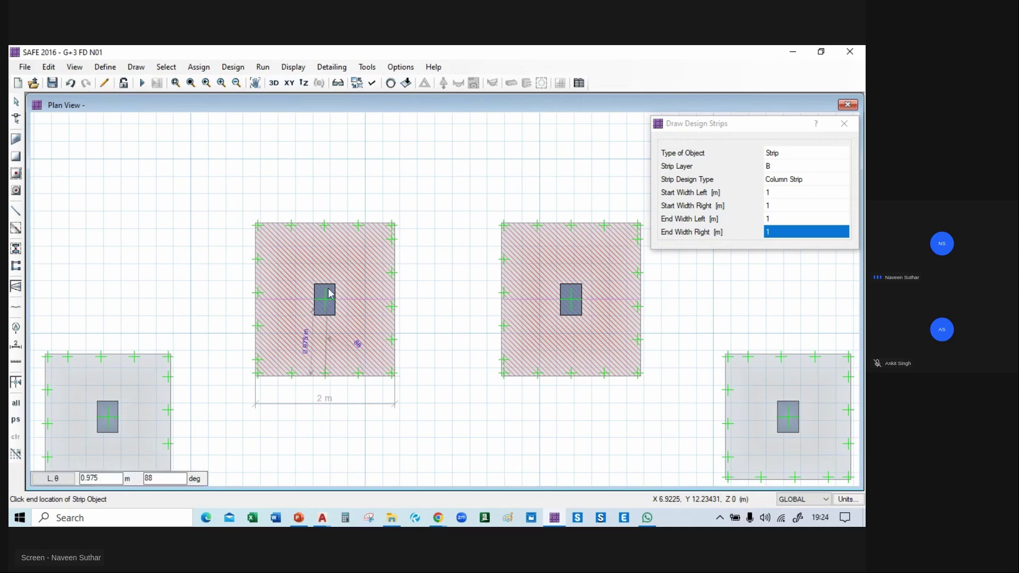
left_click(326, 223)
middle_click_drag(449, 198, 370, 204)
left_click(498, 387)
left_click(498, 234)
middle_click_drag(286, 200, 350, 187)
left_click_drag(785, 122, 747, 133)
left_click(816, 133)
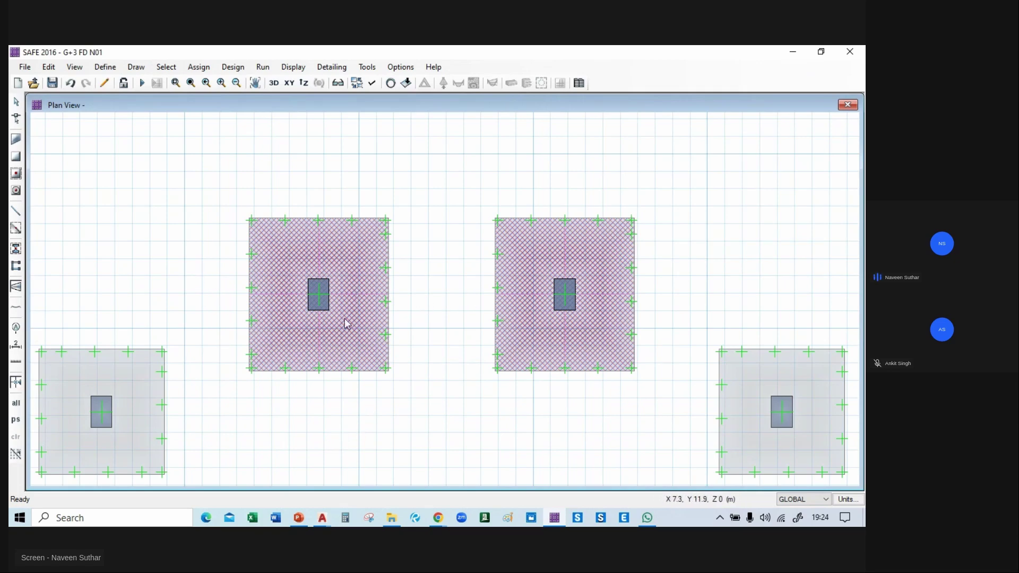
- Measure the bottom edge of the leftmost footing in the second row
scroll(412, 205, "down", 5)
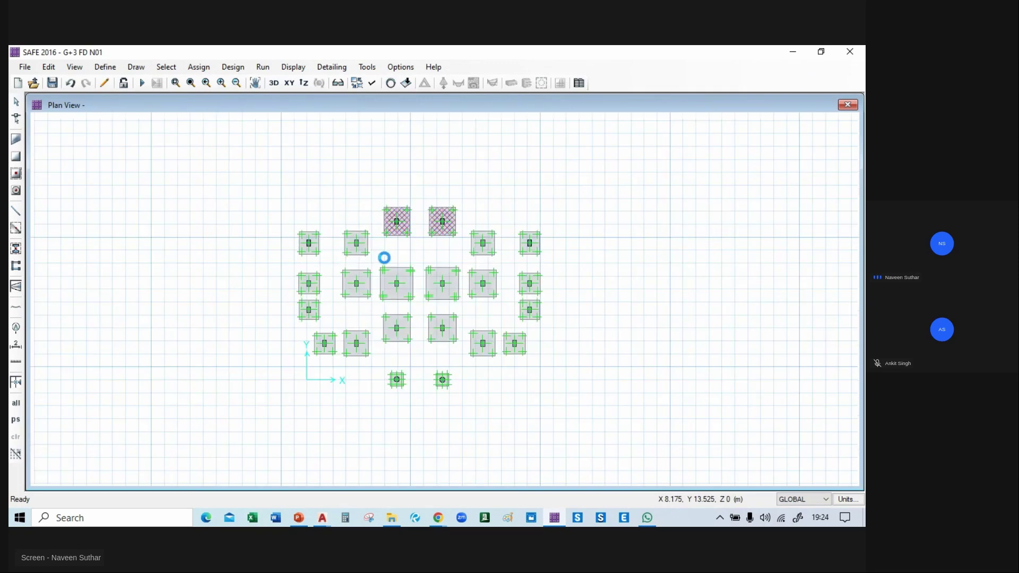
scroll(392, 251, "up", 2)
middle_click_drag(396, 260, 368, 325)
scroll(210, 319, "up", 3)
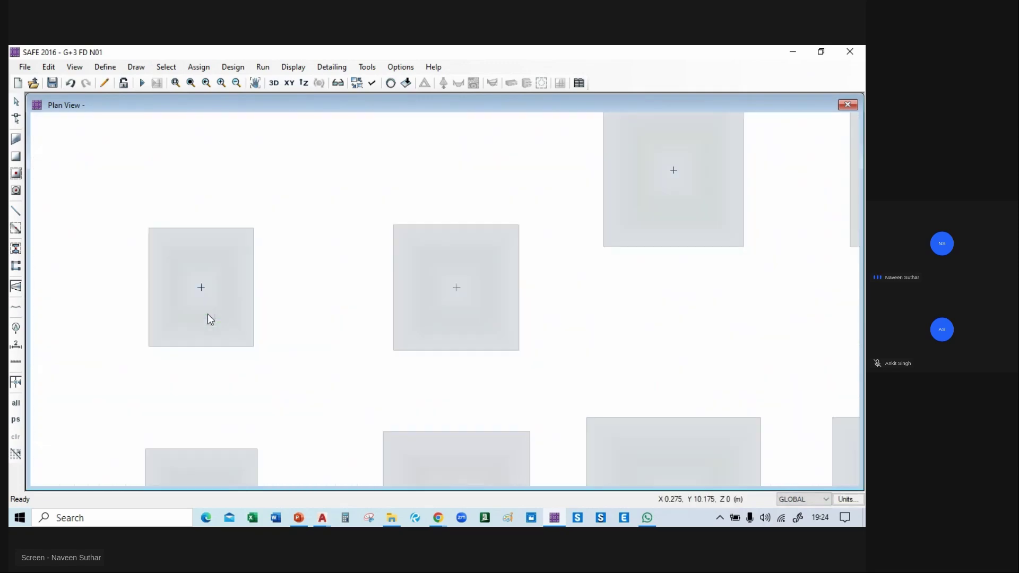
left_click(136, 66)
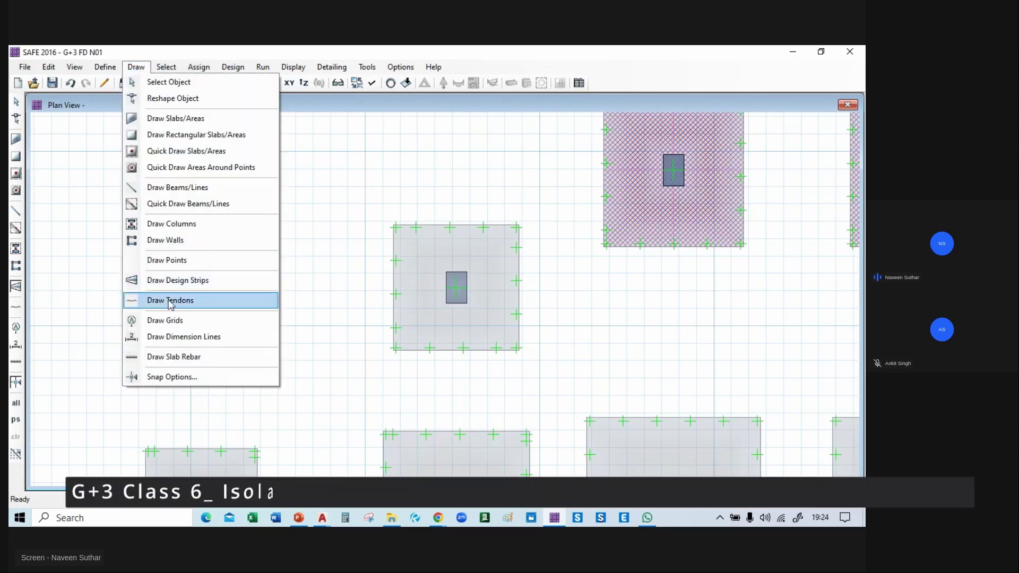
left_click(215, 338)
left_click(150, 345)
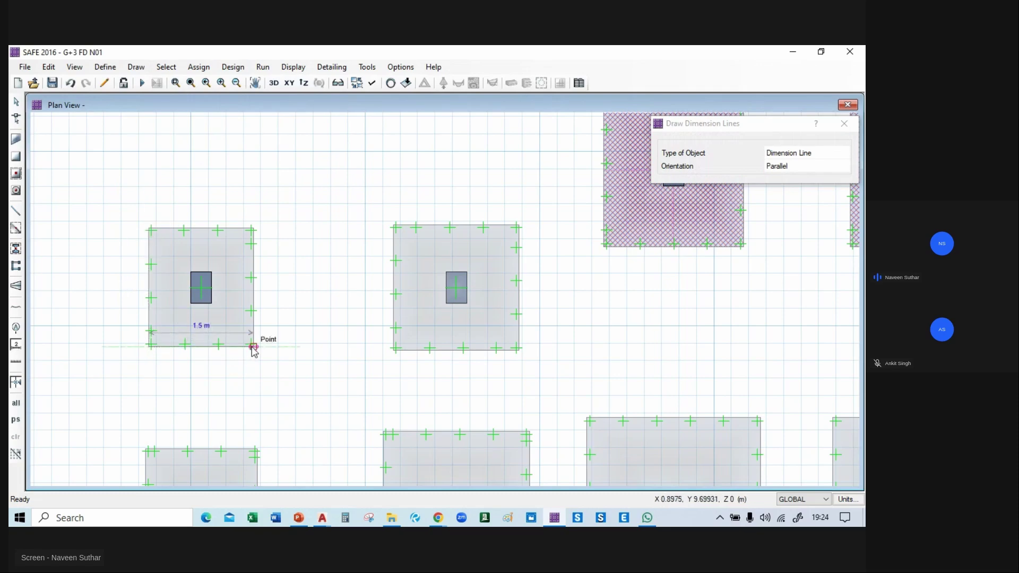
key("Escape")
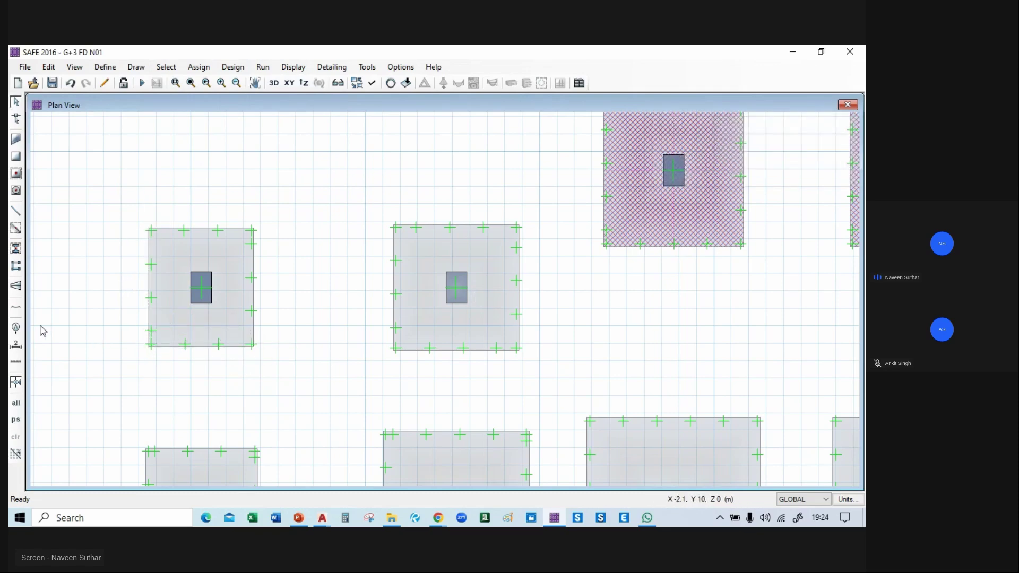
- Measure the bottom edge of the second footing from the left in the second row
left_click(136, 66)
left_click(197, 337)
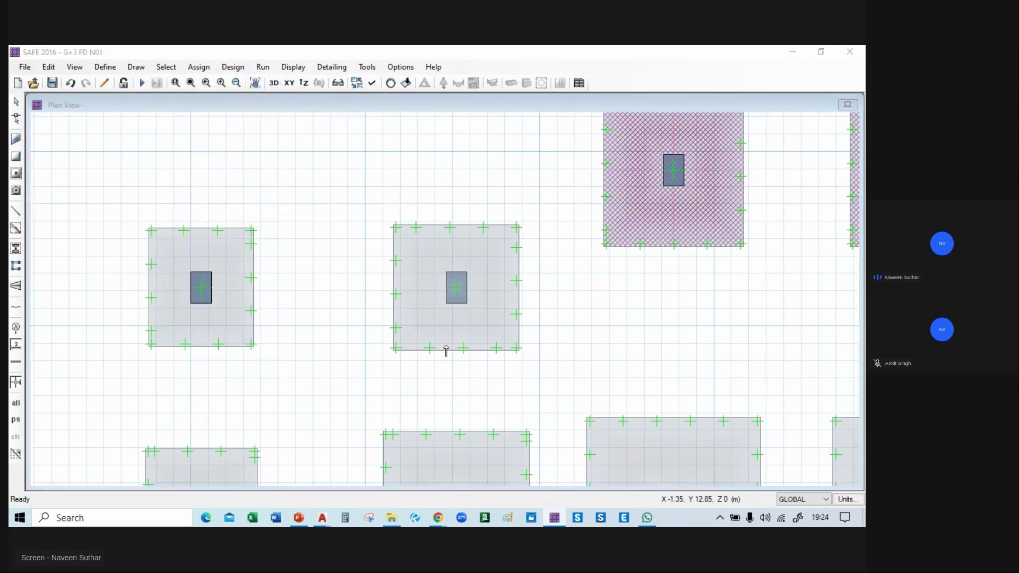
left_click(395, 349)
key("Escape")
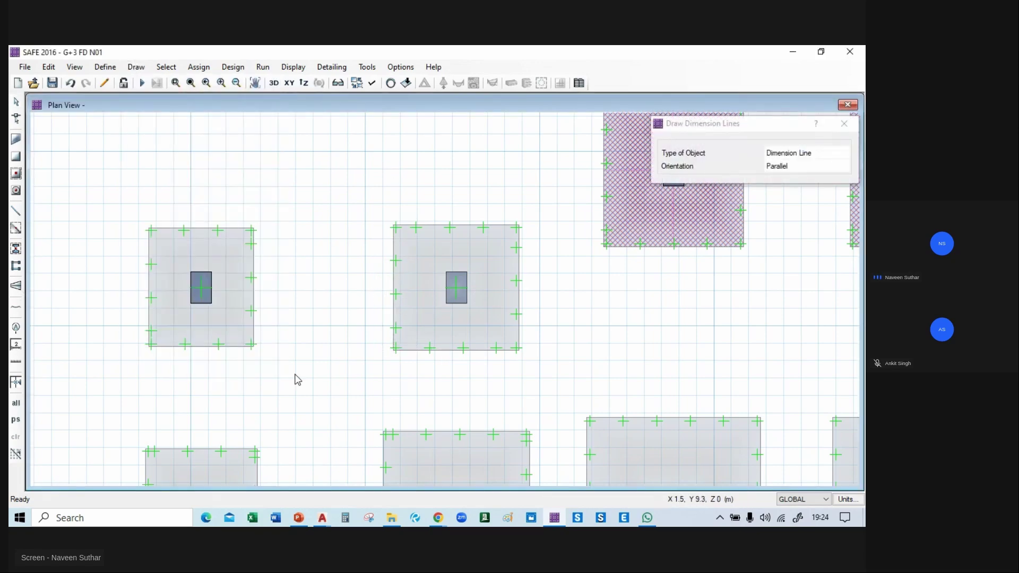
- Measure the left edge of the leftmost footing in the third row
middle_click_drag(293, 381, 331, 215)
left_click(184, 393)
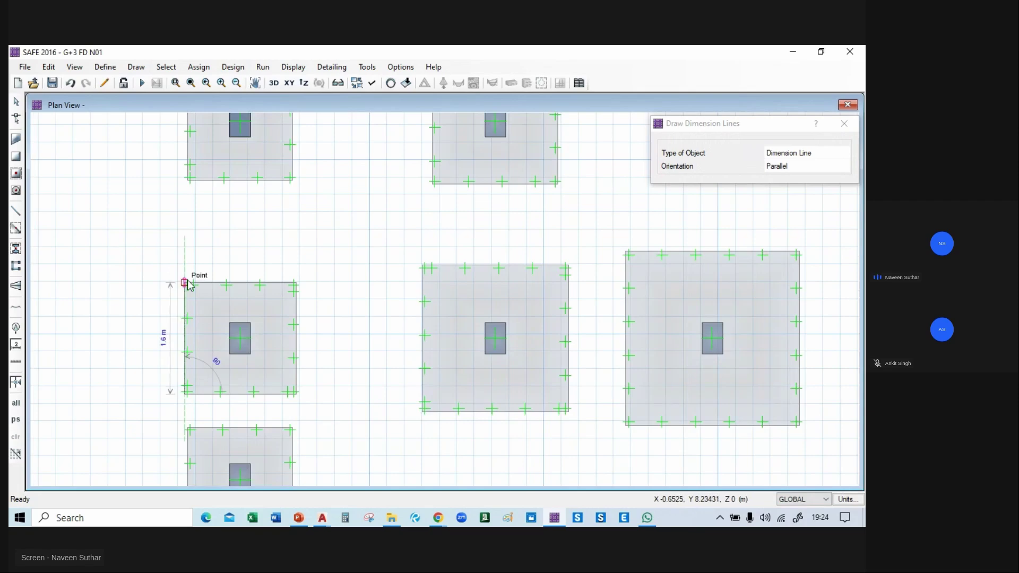
left_click(187, 281)
left_click(184, 394)
left_click(185, 282)
- Measure the left edges of the two leftmost footings in the second row
middle_click_drag(238, 264, 231, 370)
left_click(180, 287)
left_click(181, 168)
left_click(135, 201)
left_click(427, 289)
left_click(428, 165)
left_click(399, 266)
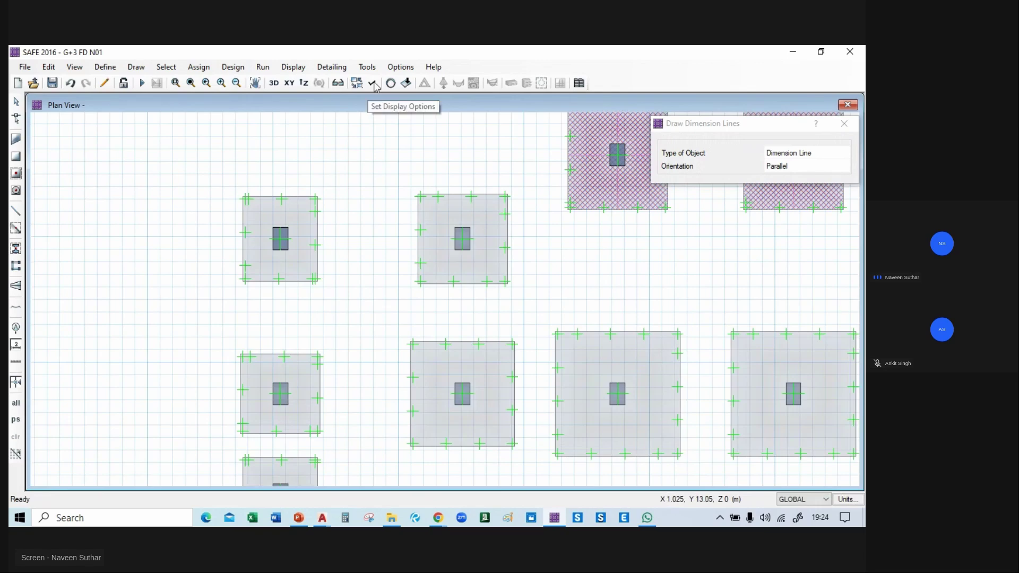
- Accept the current display options and dimension the left edge of the leftmost footing in the fourth row
left_click(357, 82)
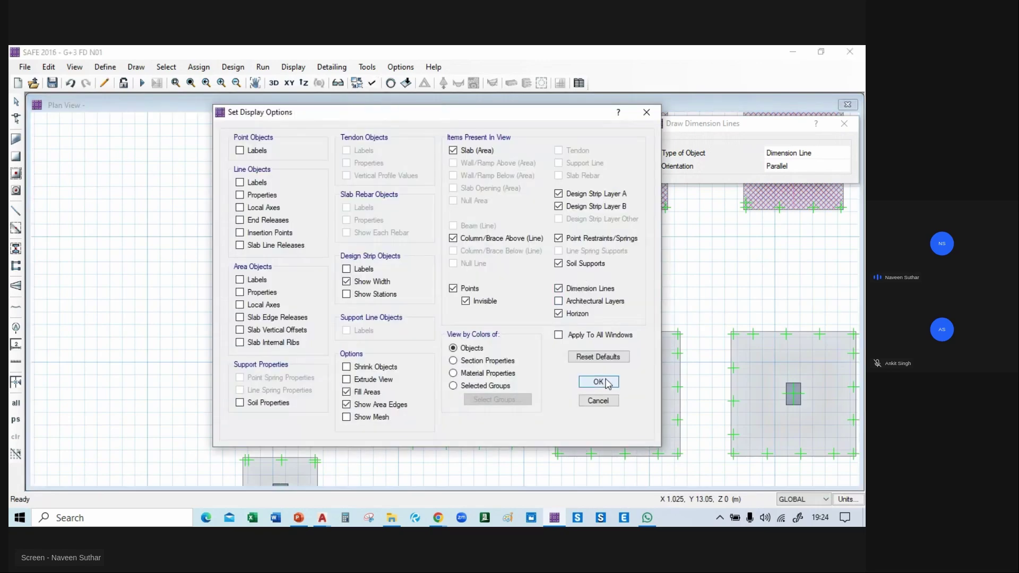
left_click(607, 383)
left_click(250, 390)
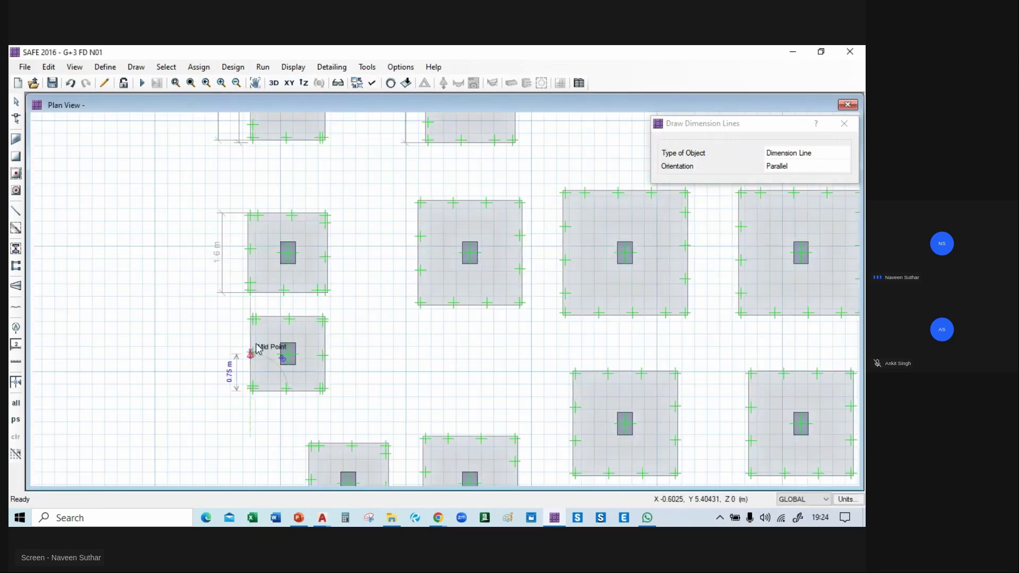
left_click(251, 317)
left_click(239, 318)
- Dimension the left edges of the two leftmost footings in the sixth row, just above the circular-column footings
middle_click_drag(290, 479, 291, 327)
left_click(310, 371)
left_click(310, 291)
left_click(424, 379)
left_click(424, 286)
scroll(458, 253, "down", 2)
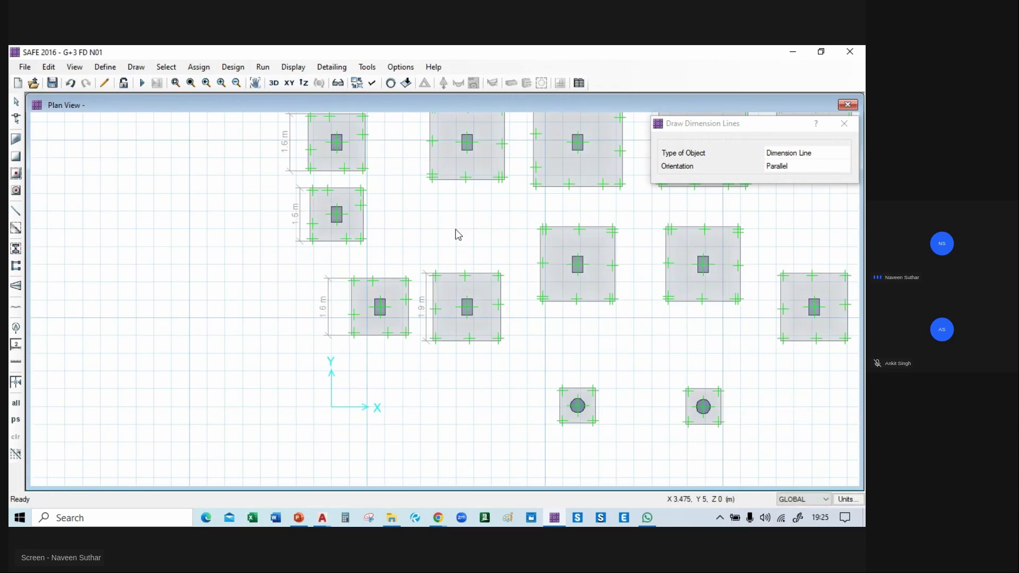
- Dimension the left edges of the second and third footings from the left in the third row
middle_click_drag(455, 232, 329, 432)
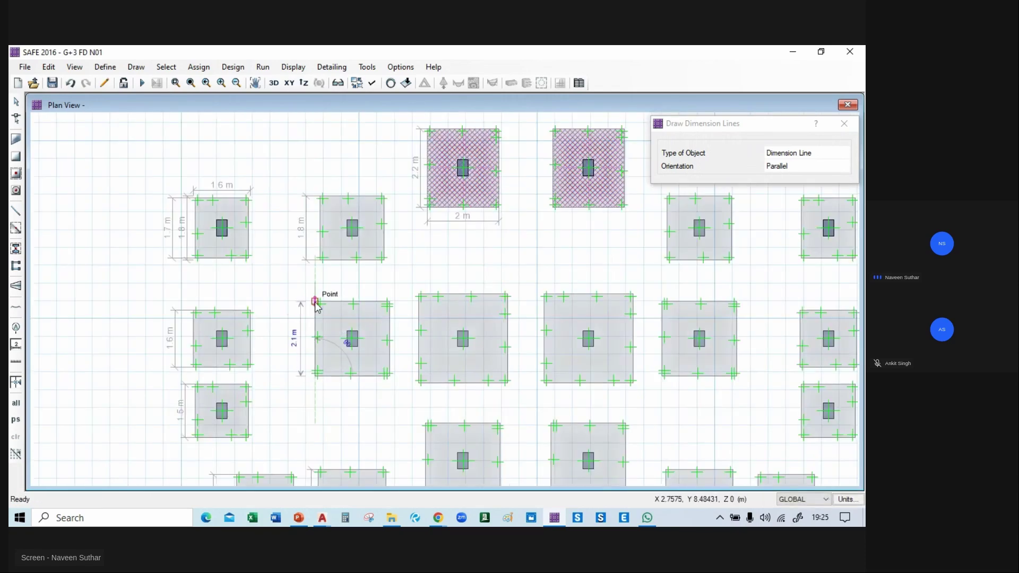
left_click(314, 376)
left_click(314, 302)
left_click(298, 304)
left_click(419, 382)
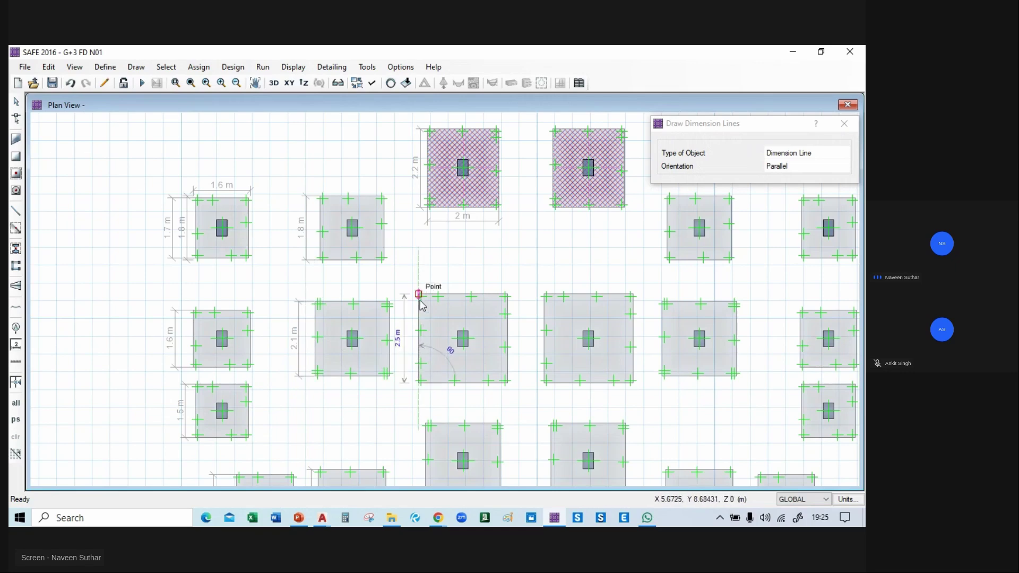
- Dimension the left edges of the left footing in the fifth row and the left circular-column footing
middle_click_drag(555, 260, 457, 195)
middle_click_drag(459, 347, 499, 266)
left_click(372, 356)
left_click(369, 280)
left_click(357, 279)
middle_click_drag(385, 473, 382, 413)
left_click(386, 418)
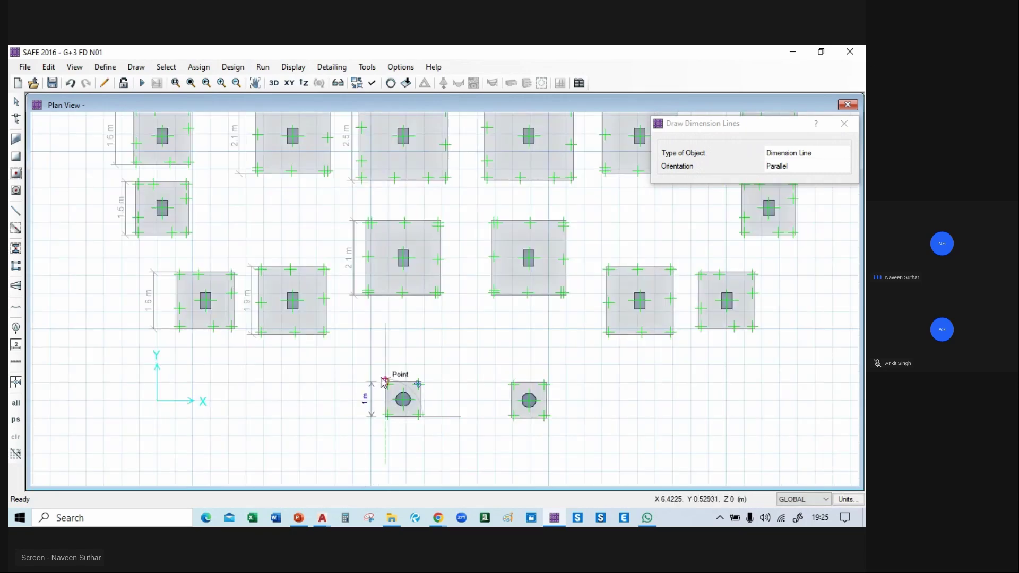
- Dimension the left edges of the two rightmost footings in the sixth row
middle_click_drag(655, 315, 550, 378)
left_click(500, 396)
left_click(593, 391)
left_click(593, 334)
left_click(585, 331)
- Dimension the left edges of the rightmost footings in the fourth and third rows
middle_click_drag(635, 272, 565, 345)
left_click(566, 370)
left_click(566, 317)
middle_click_drag(565, 304, 564, 350)
left_click(563, 345)
left_click(563, 289)
left_click(556, 290)
- Dimension the left edges of the two rightmost footings in the second row
middle_click_drag(544, 259, 560, 315)
left_click(578, 292)
left_click(579, 234)
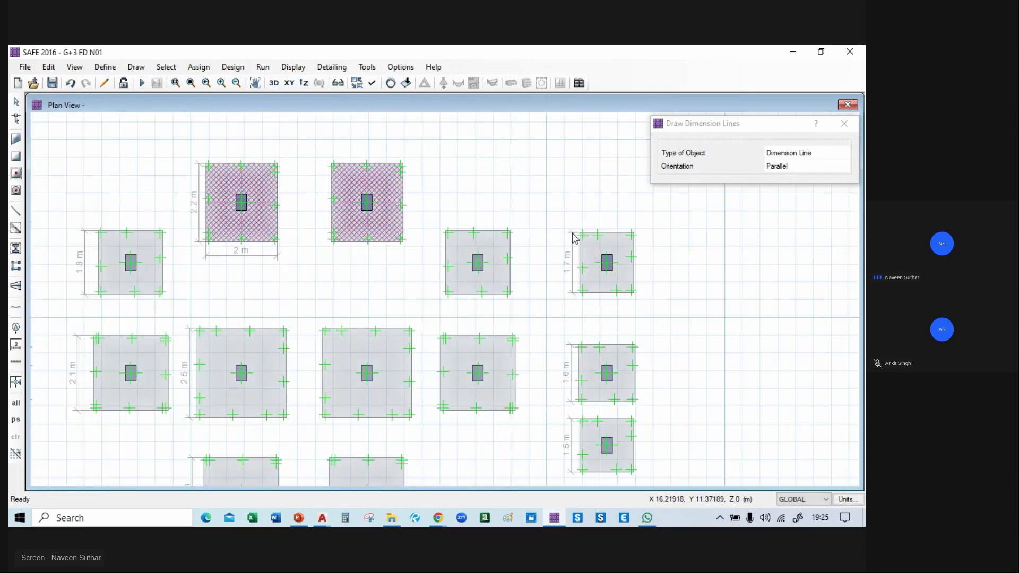
left_click(451, 291)
left_click(451, 230)
left_click(441, 289)
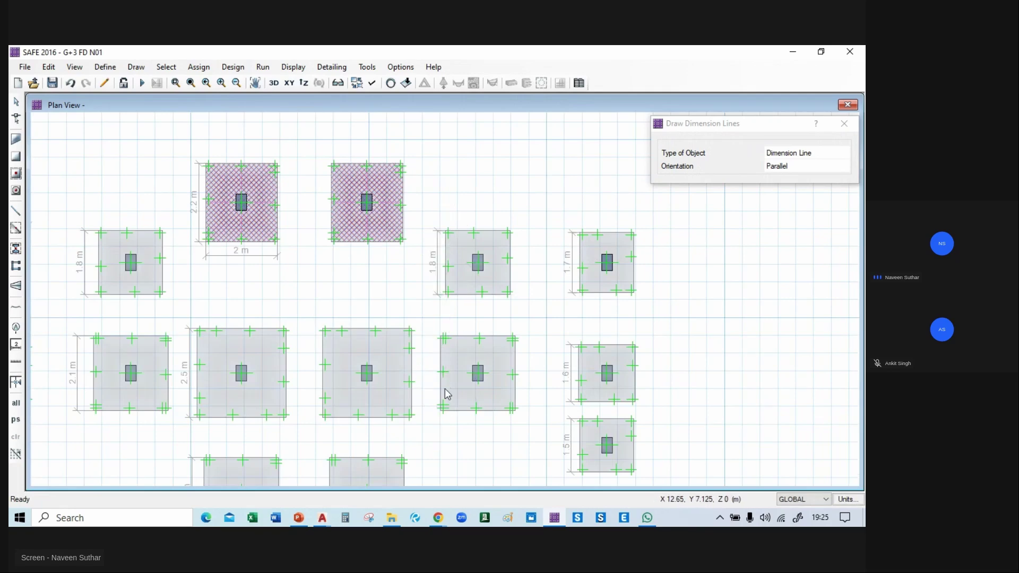
- Dimension the left edge of the second footing from the right in the third row
left_click(442, 413)
left_click(442, 338)
left_click(433, 340)
middle_click_drag(430, 415, 567, 335)
scroll(505, 364, "down", 3)
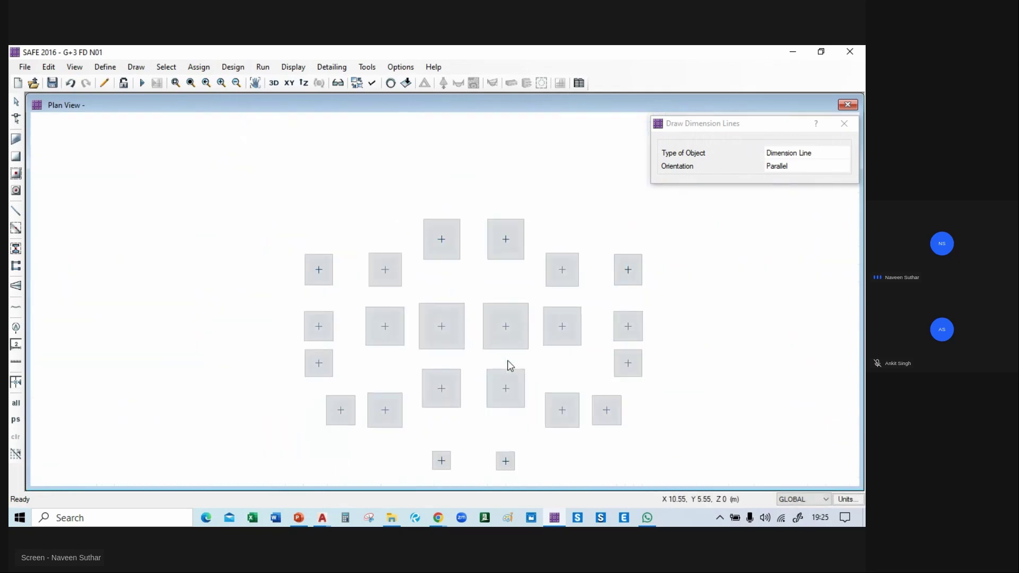
scroll(561, 460, "up", 1)
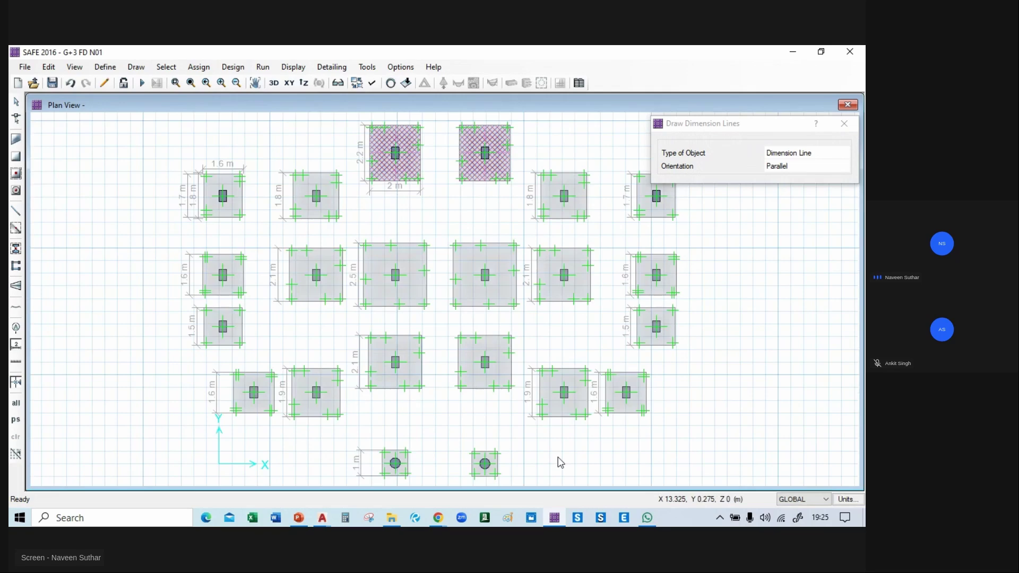
- Delete the duplicate 1.8 m vertical dimension line beside the leftmost footing in the second row
middle_click_drag(346, 257, 301, 270)
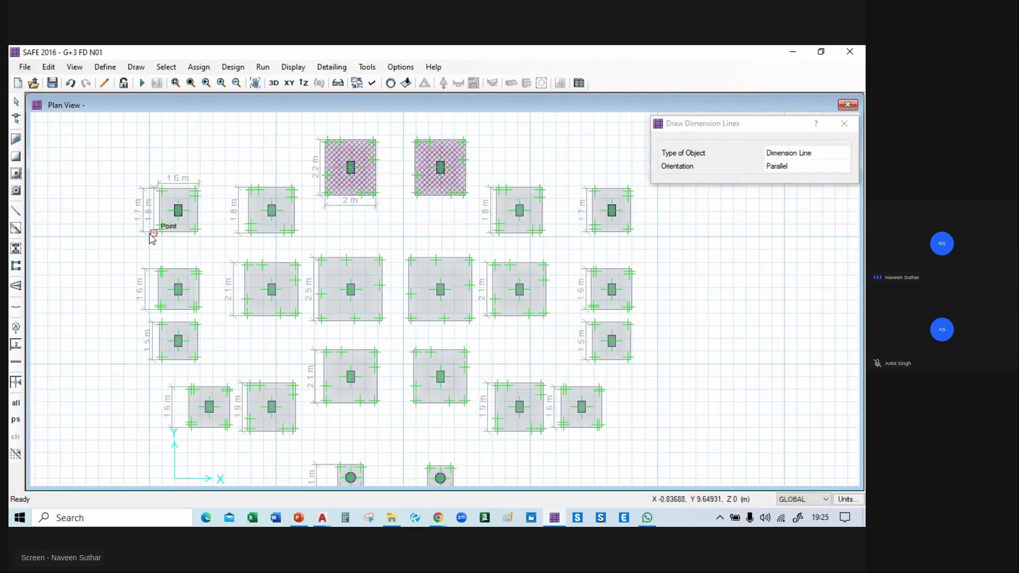
key("Escape")
left_click(155, 213)
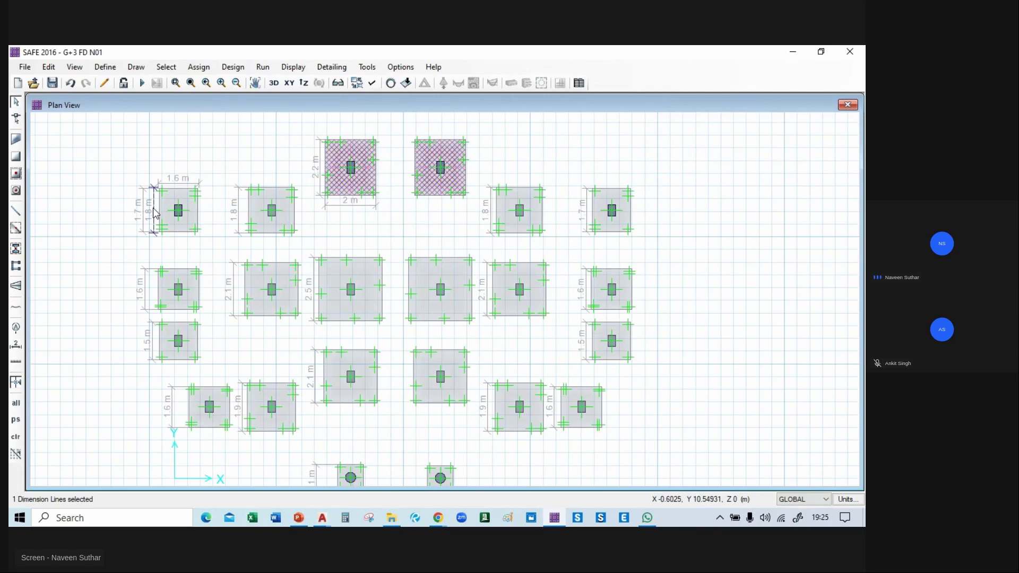
key("Delete")
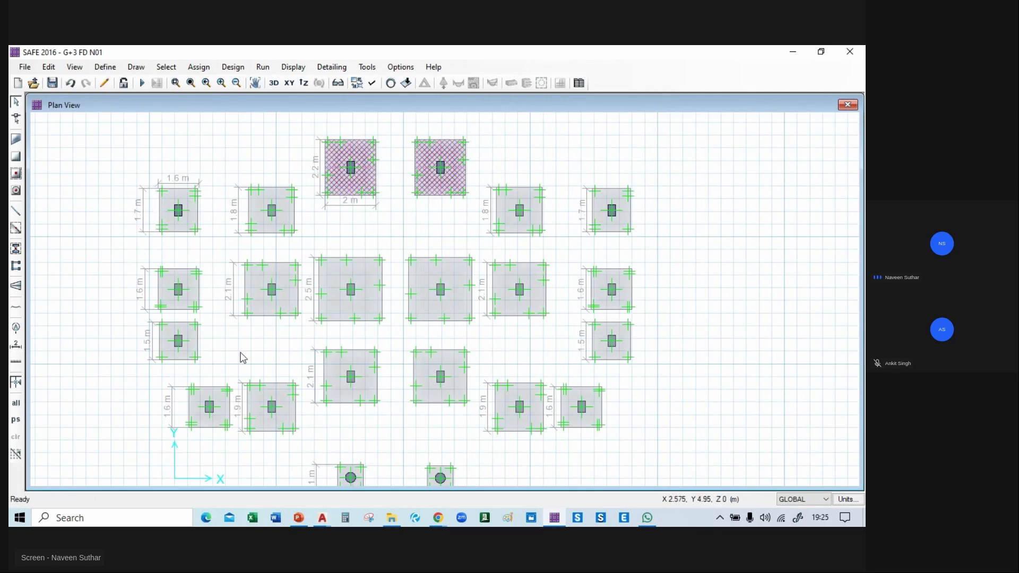
- Dimension the top edge of the second footing from the left in the second row
middle_click_drag(244, 358, 253, 317)
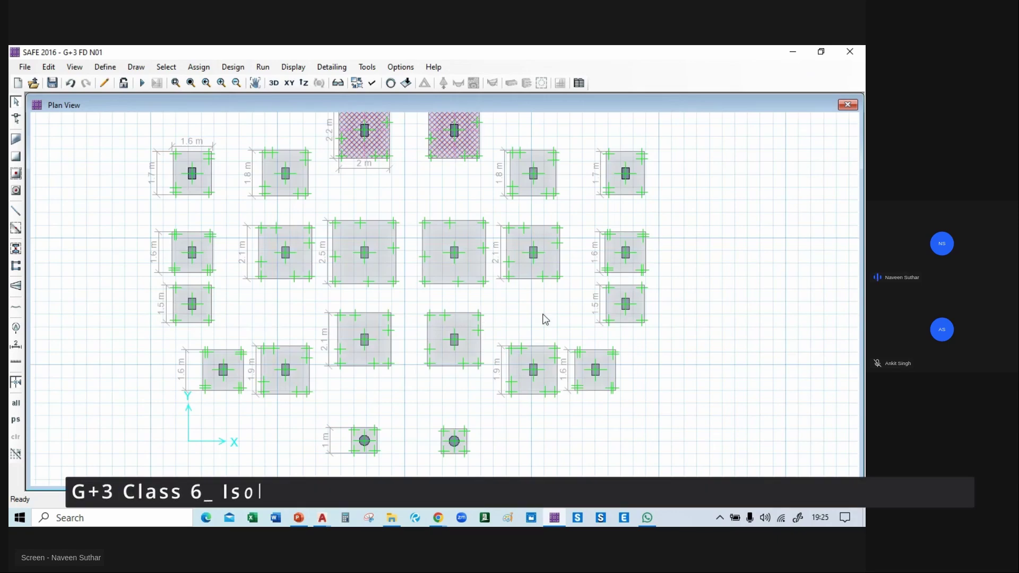
middle_click_drag(542, 315, 544, 328)
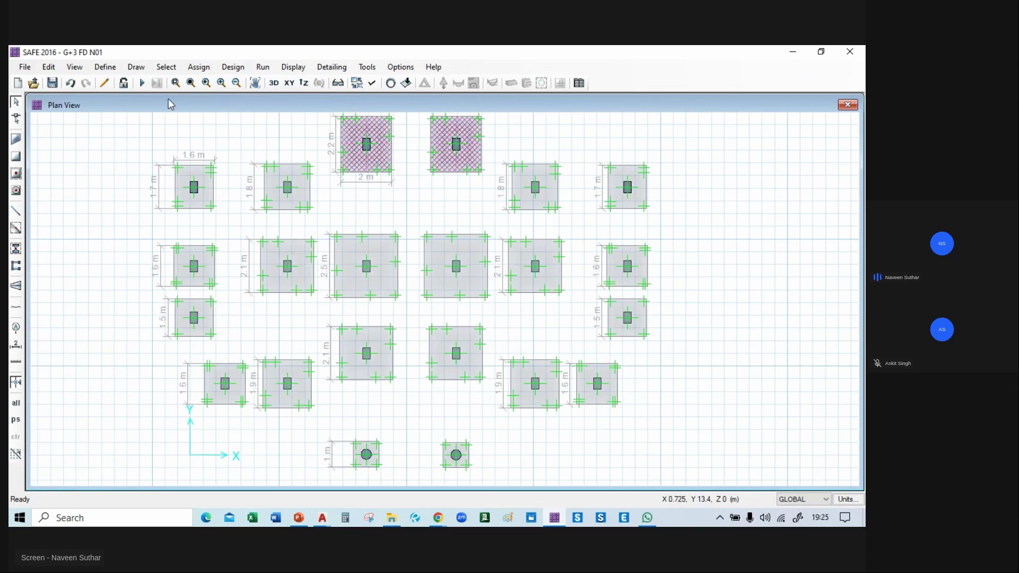
left_click(136, 67)
left_click(169, 334)
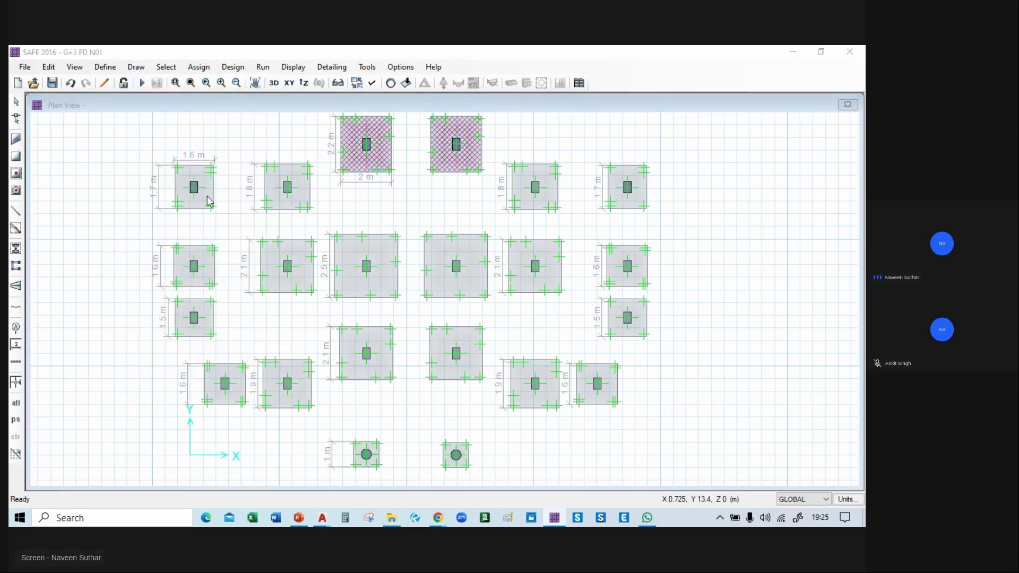
middle_click_drag(280, 195, 267, 214)
scroll(267, 214, "up", 3)
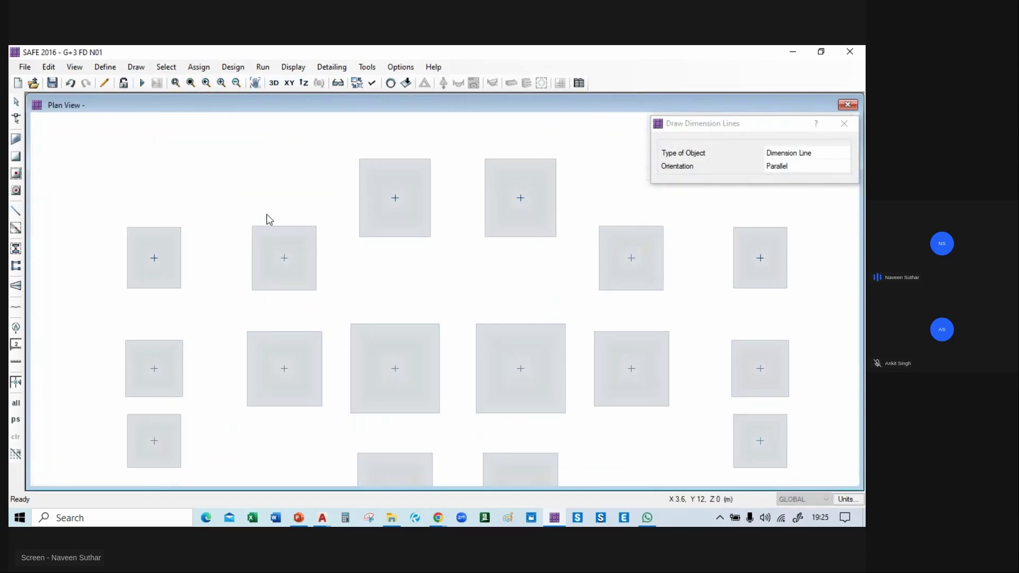
left_click(253, 225)
left_click(316, 226)
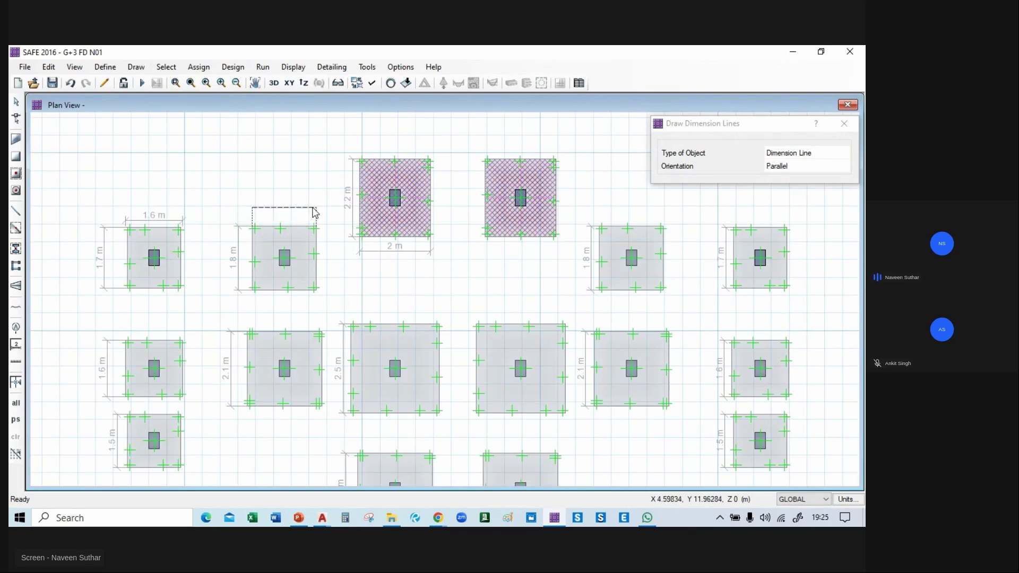
- Dimension the top edges of the two rightmost footings in the second row
middle_click_drag(409, 259, 278, 272)
left_click(468, 240)
left_click(531, 241)
left_click(533, 223)
left_click(602, 242)
left_click(656, 243)
left_click(654, 232)
- Dimension the top edges of the rightmost footings in the third and fourth rows
middle_click_drag(633, 347, 650, 275)
left_click(617, 281)
left_click(673, 281)
left_click(674, 260)
left_click(618, 355)
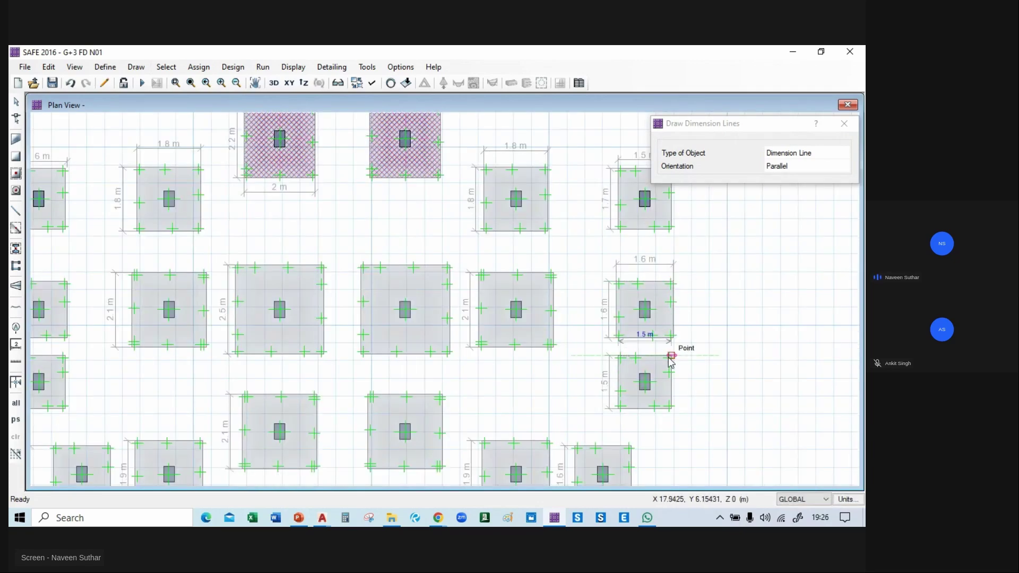
left_click(672, 346)
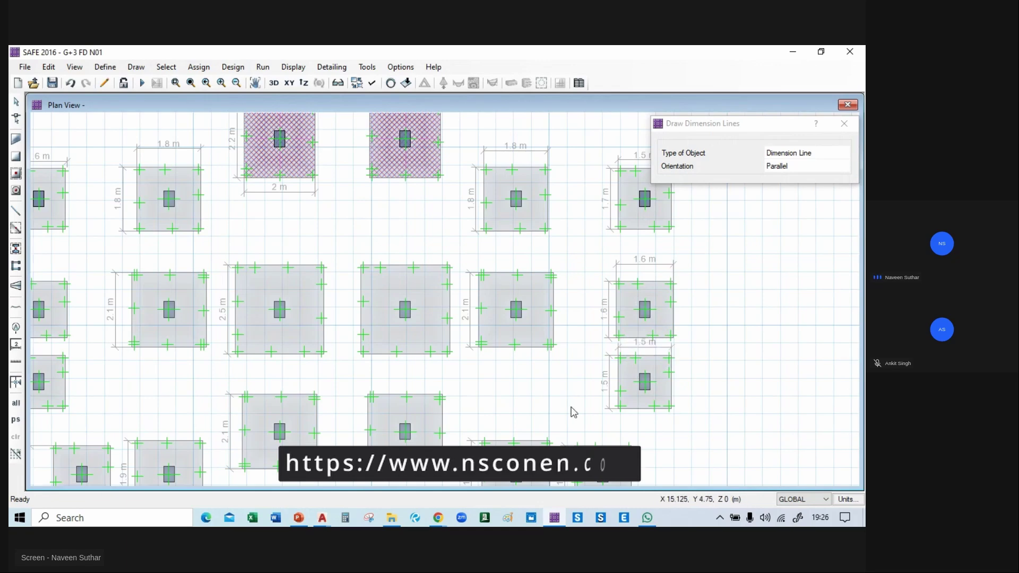
- Dimension the top edge of the rightmost footing in the sixth row
middle_click_drag(568, 445, 604, 334)
left_click(611, 336)
left_click(667, 336)
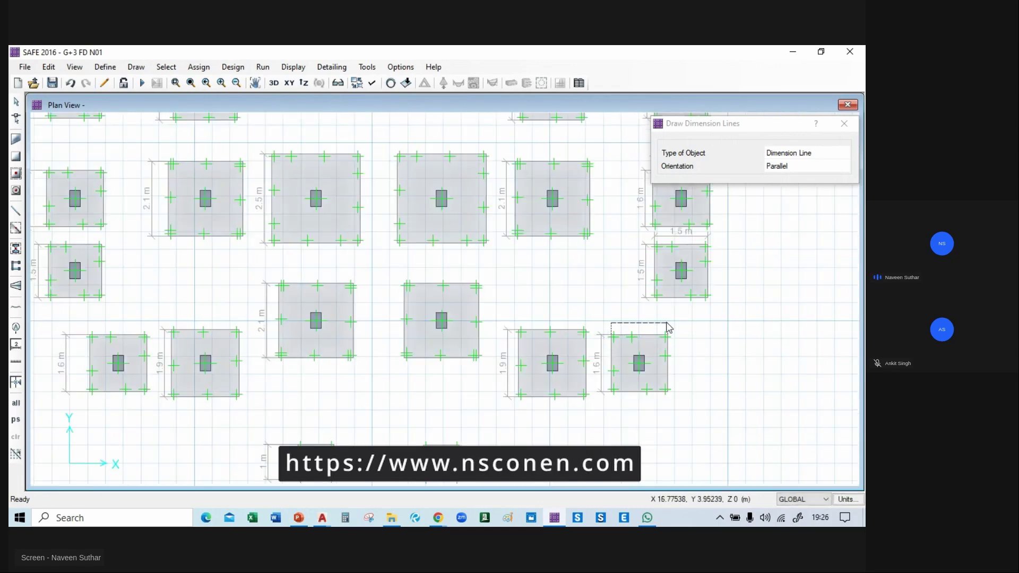
- Dimension the top edges of both circular-column footings
middle_click_drag(394, 429, 432, 359)
left_click(340, 377)
left_click(373, 377)
left_click(380, 366)
left_click(463, 378)
left_click(496, 378)
left_click(503, 364)
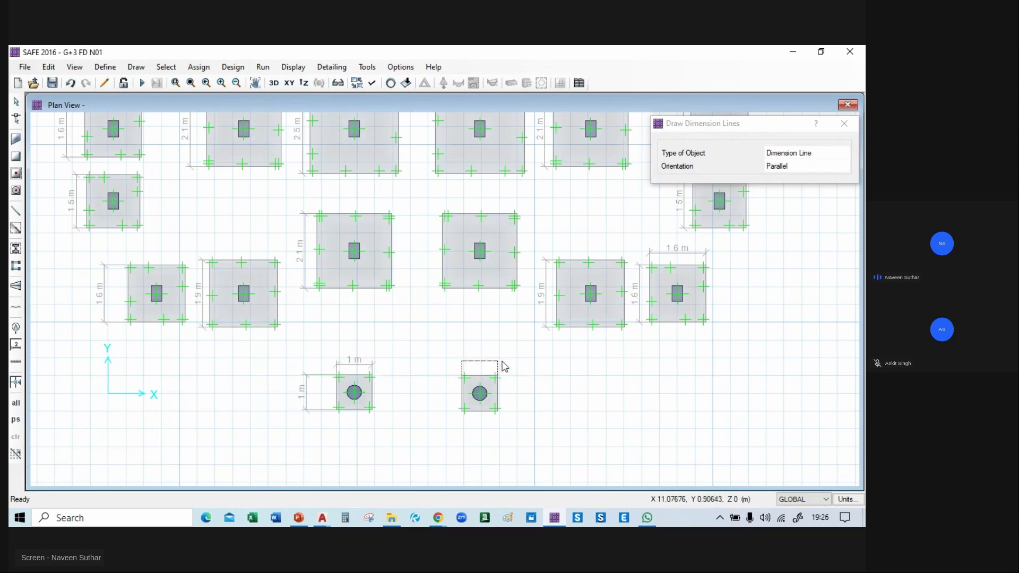
- Dimension the top edges of the two central footings in the fifth row
middle_click_drag(374, 252, 370, 334)
left_click(316, 296)
left_click(388, 296)
left_click(390, 286)
left_click(455, 297)
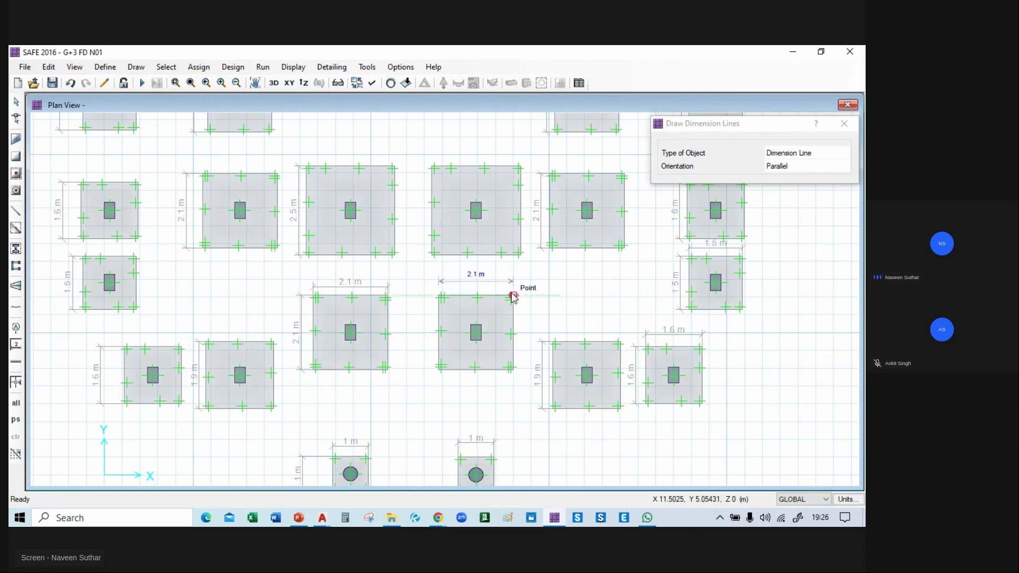
left_click(513, 296)
- Dimension the top and left edges of the third footing from the right in the third row
scroll(438, 246, "up", 3)
left_click(439, 255)
left_click(528, 255)
left_click(441, 342)
key("Escape")
left_click(439, 255)
key("Escape")
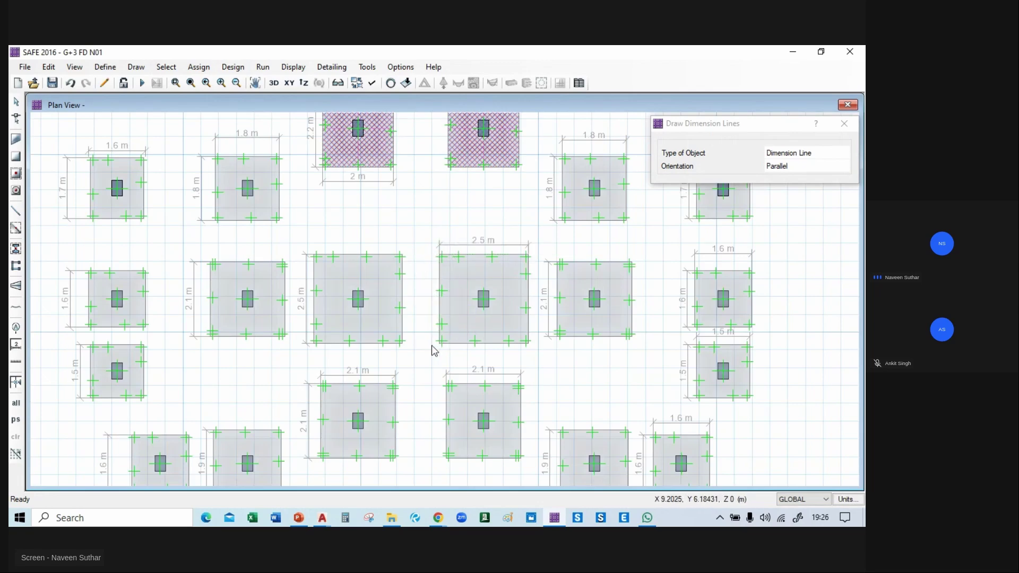
- Dimension the top edges of the two leftmost footings in the sixth row
middle_click_drag(424, 390, 432, 320)
middle_click_drag(416, 410, 455, 321)
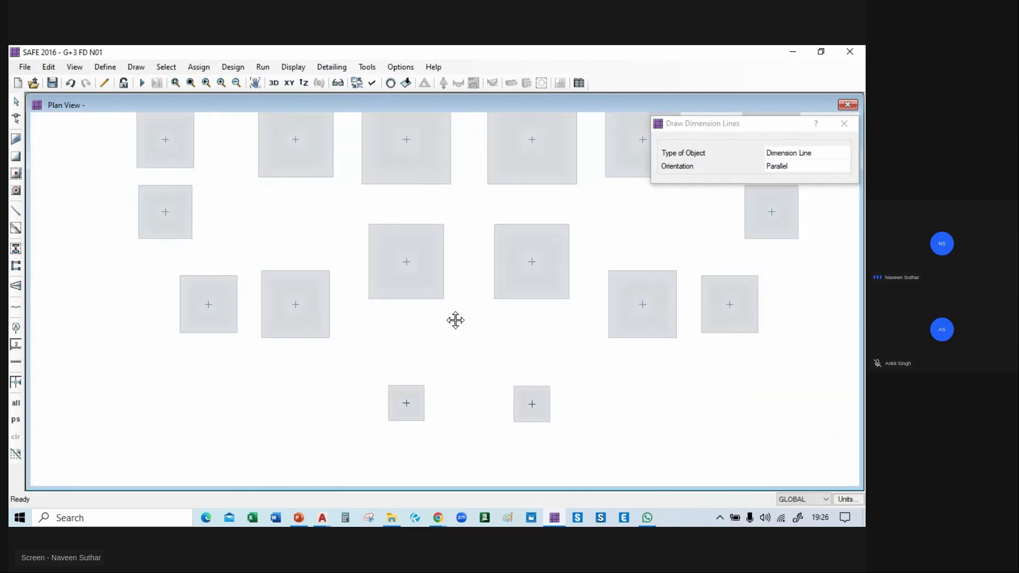
middle_click_drag(202, 284, 237, 329)
left_click(214, 318)
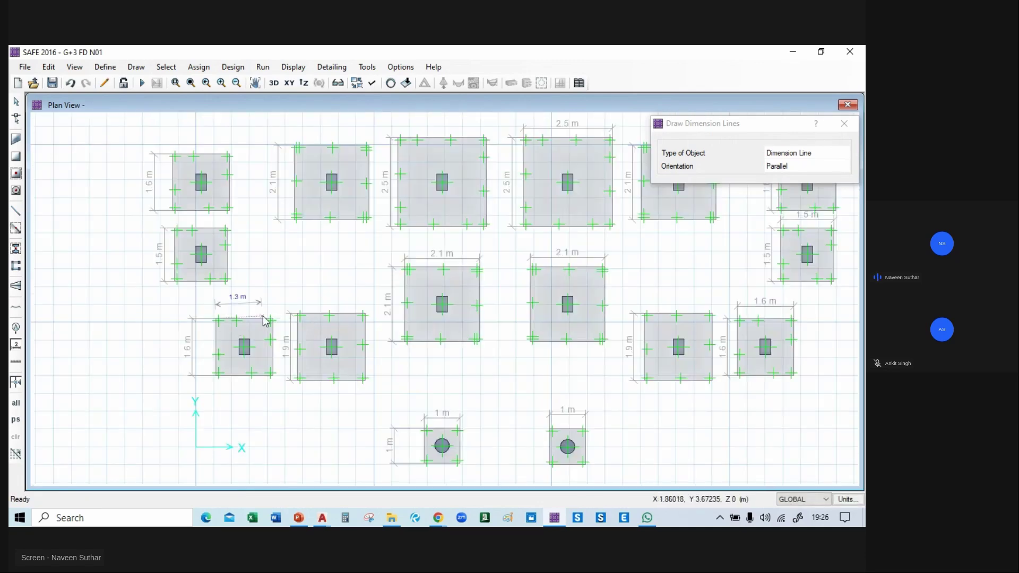
left_click(273, 319)
left_click(298, 314)
key("Escape")
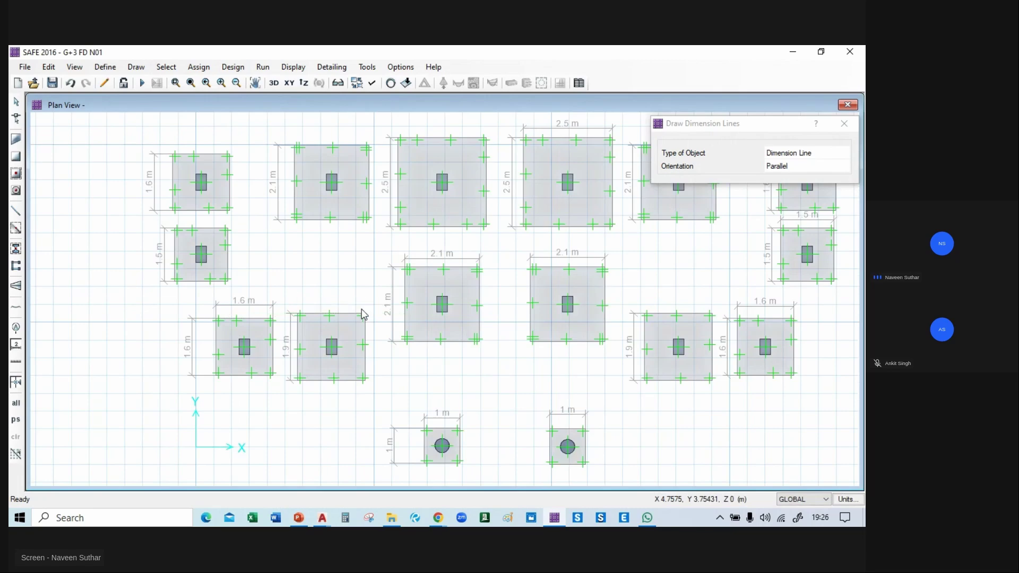
- Dimension the top edges of the leftmost footings in the fourth and third rows
middle_click_drag(288, 325, 209, 296)
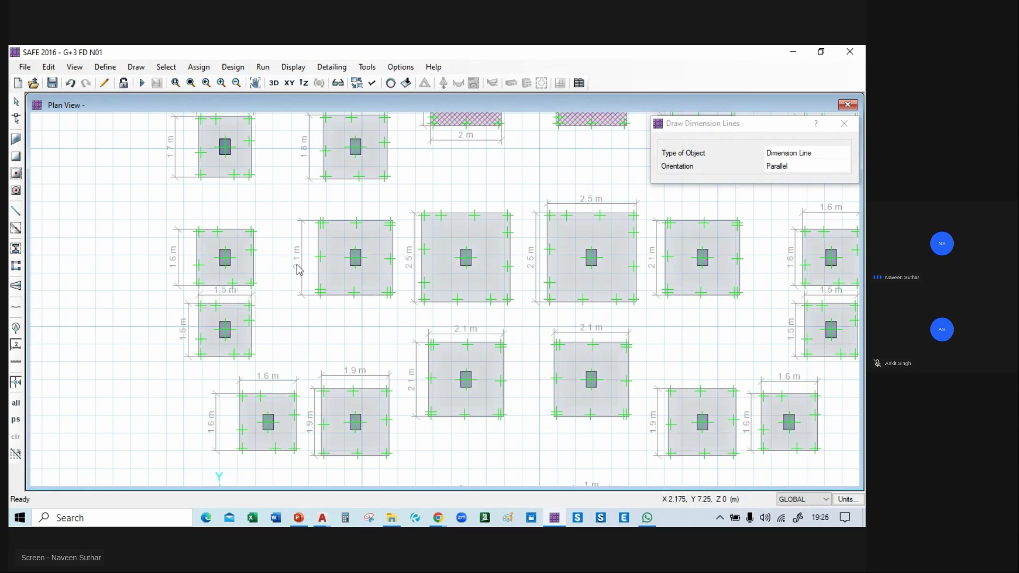
middle_click_drag(299, 270, 313, 348)
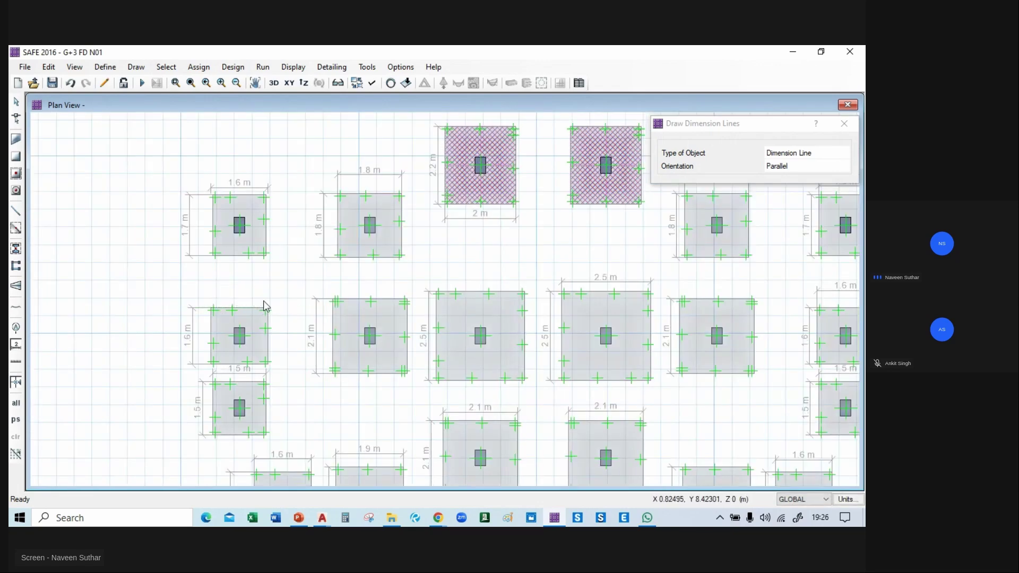
scroll(229, 246, "down", 2)
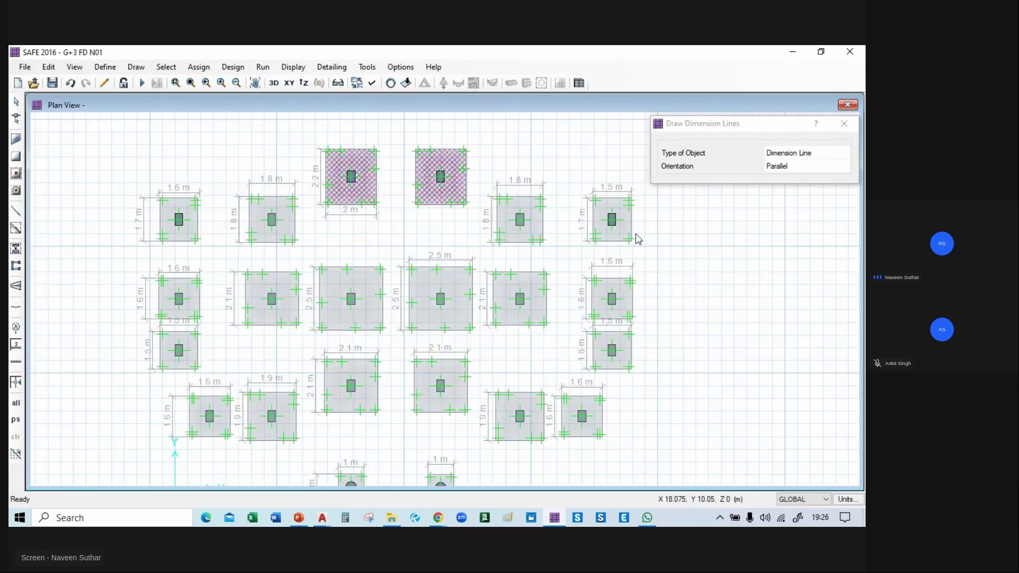
- Dimension the left edge of the right circular-column footing
middle_click_drag(430, 425, 430, 366)
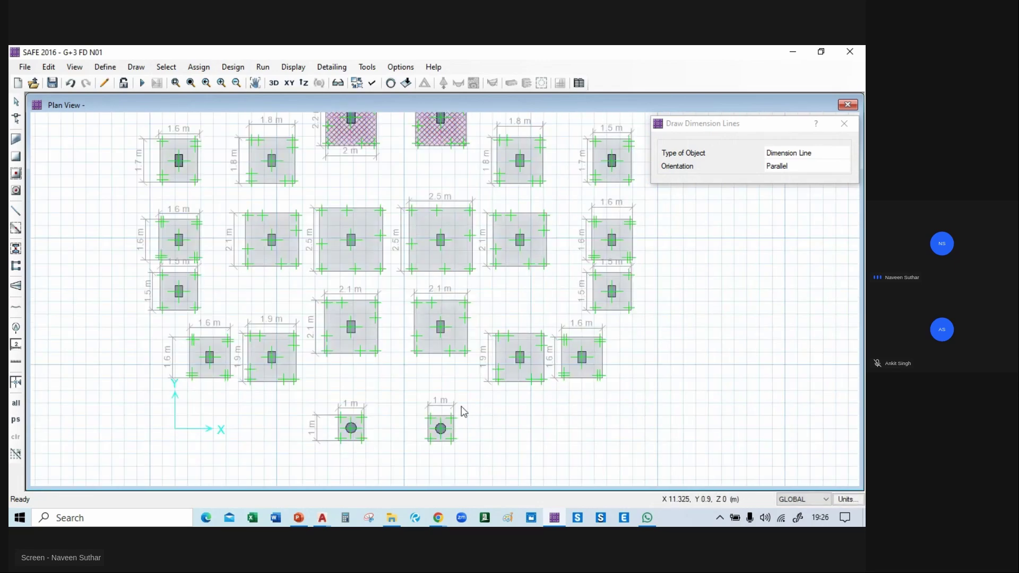
left_click(428, 442)
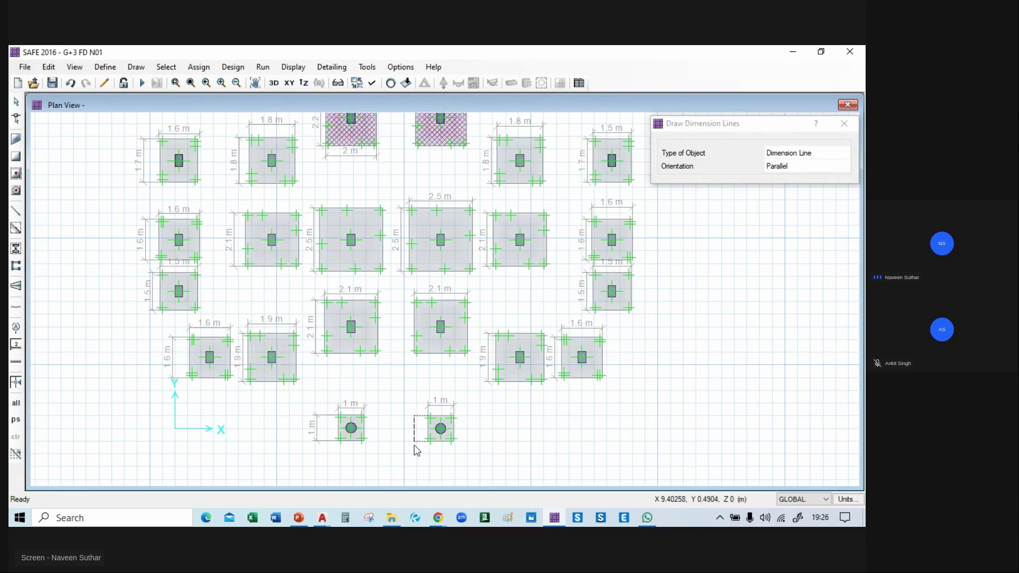
middle_click_drag(377, 364, 389, 393)
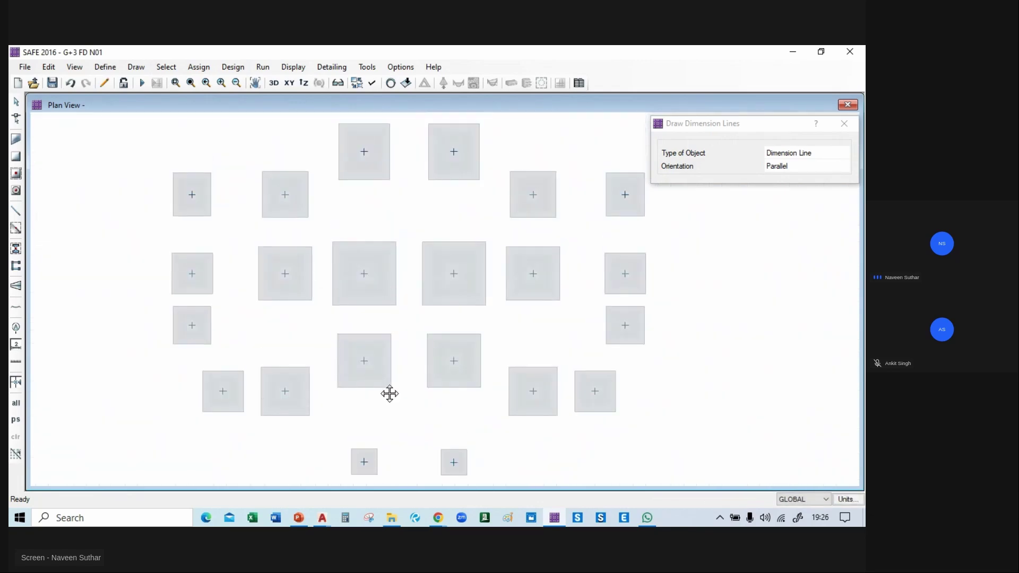
- Switch from dimensioning to drawing design strips and set the strip layer to A
left_click(844, 124)
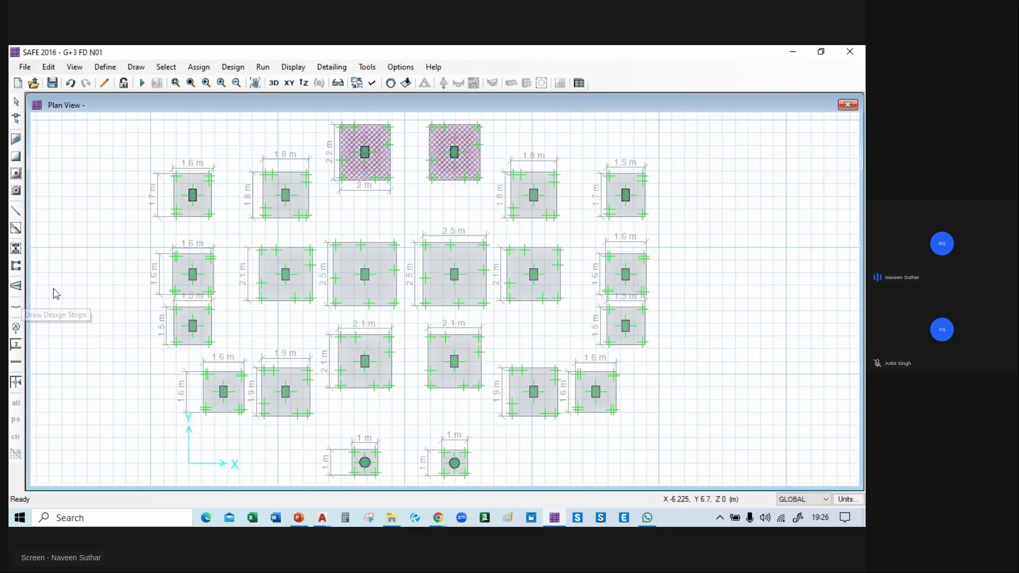
left_click(796, 166)
left_click(795, 185)
left_click_drag(774, 133, 752, 146)
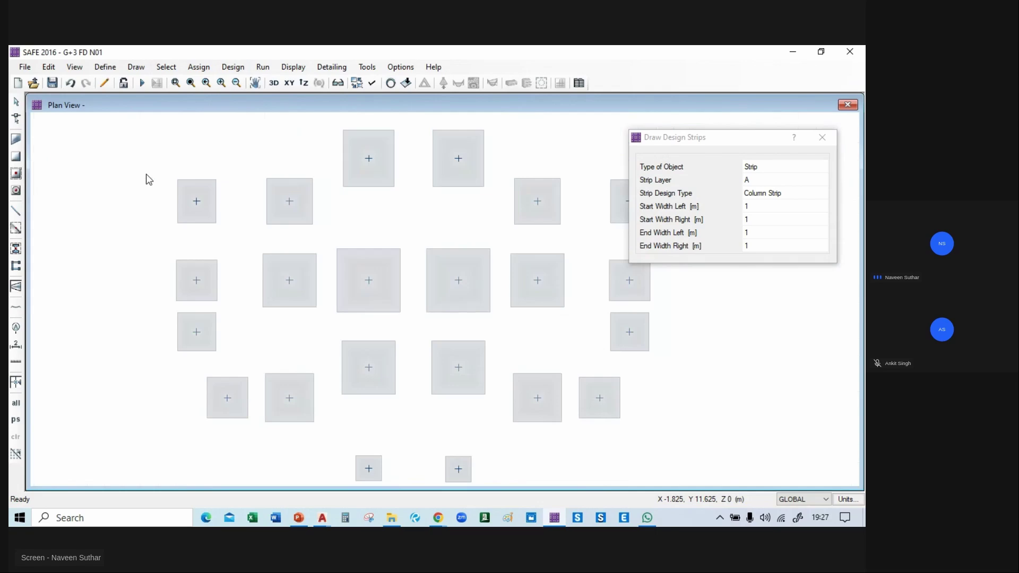
- Set the column strip's start and end widths to 0.85 m on both sides
left_click(777, 206)
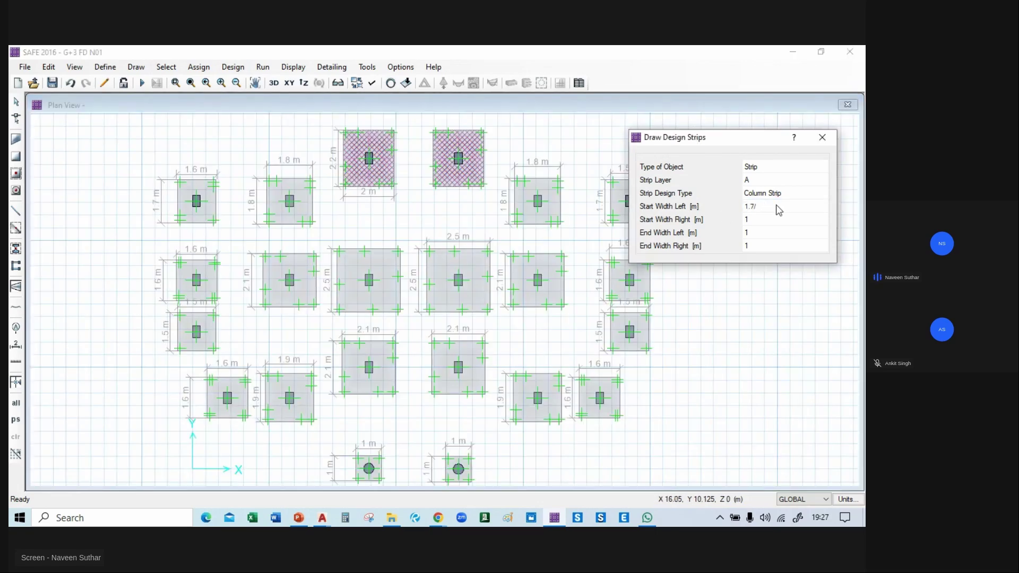
key("Return")
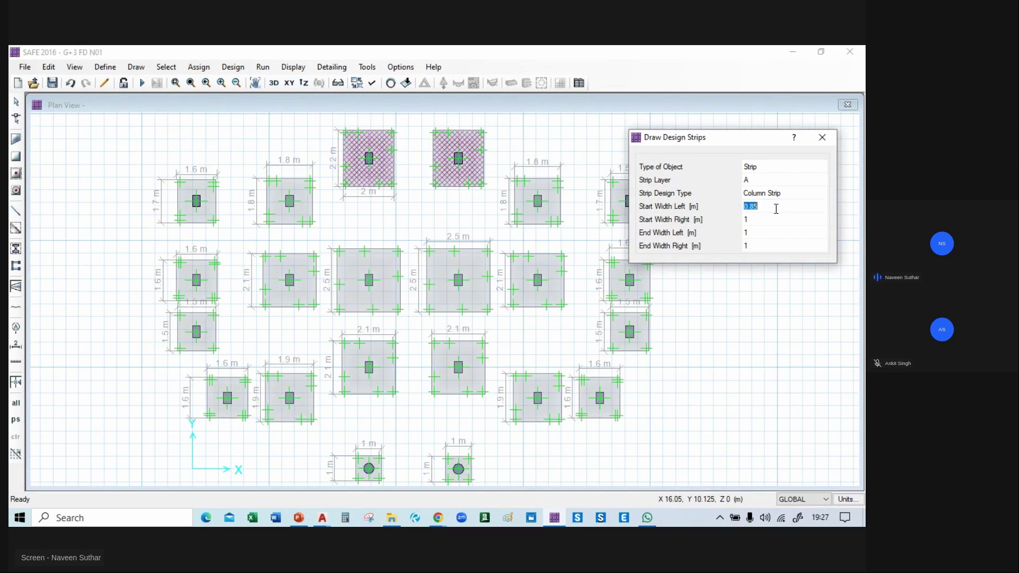
left_click(770, 233)
type("0.85")
left_click(774, 245)
type("0.85")
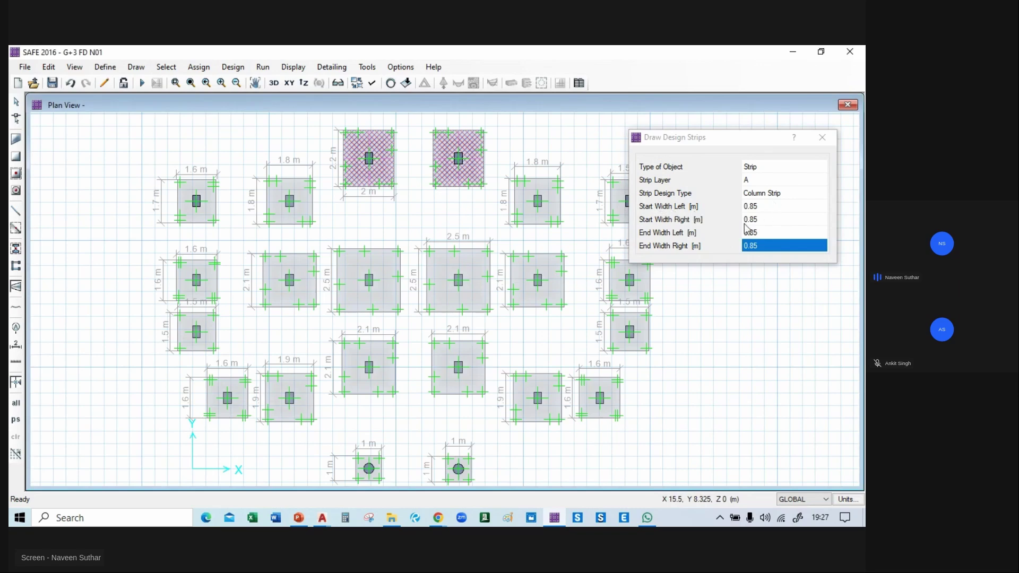
- Draw horizontal layer A strips across the leftmost and rightmost footings in the second row
scroll(143, 178, "up", 1)
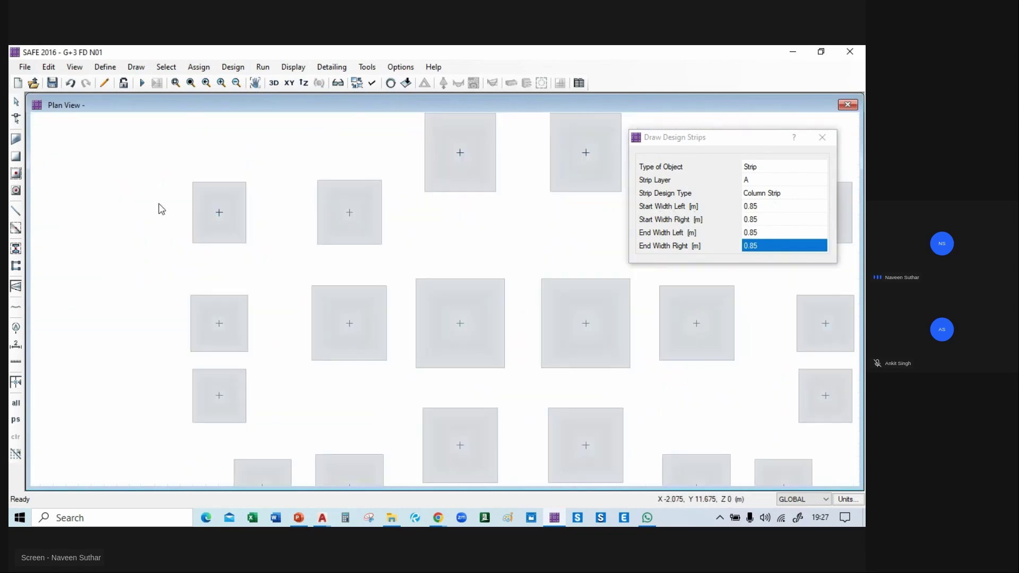
left_click(192, 213)
left_click(246, 214)
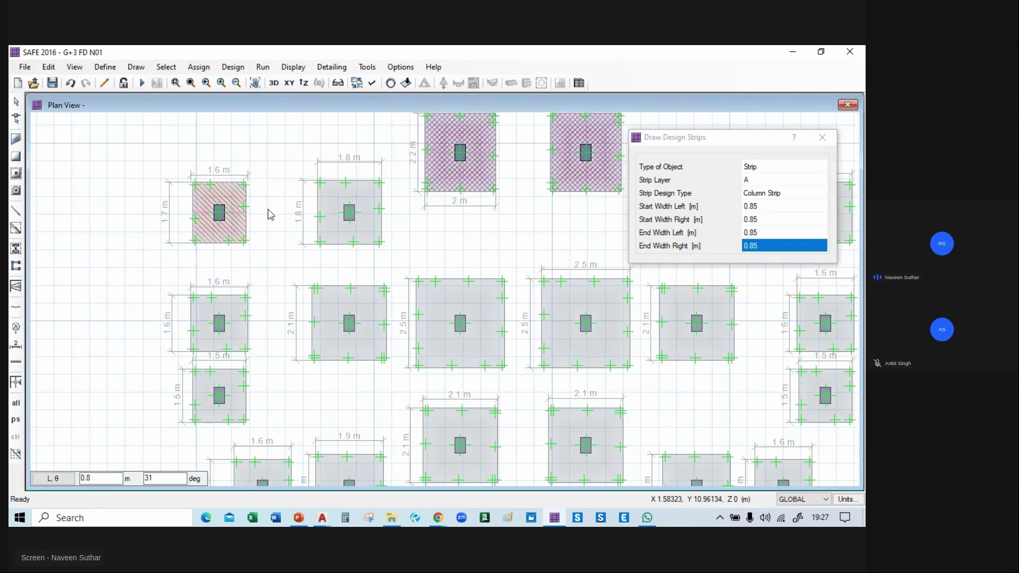
middle_click_drag(303, 357, 259, 278)
scroll(254, 313, "down", 1)
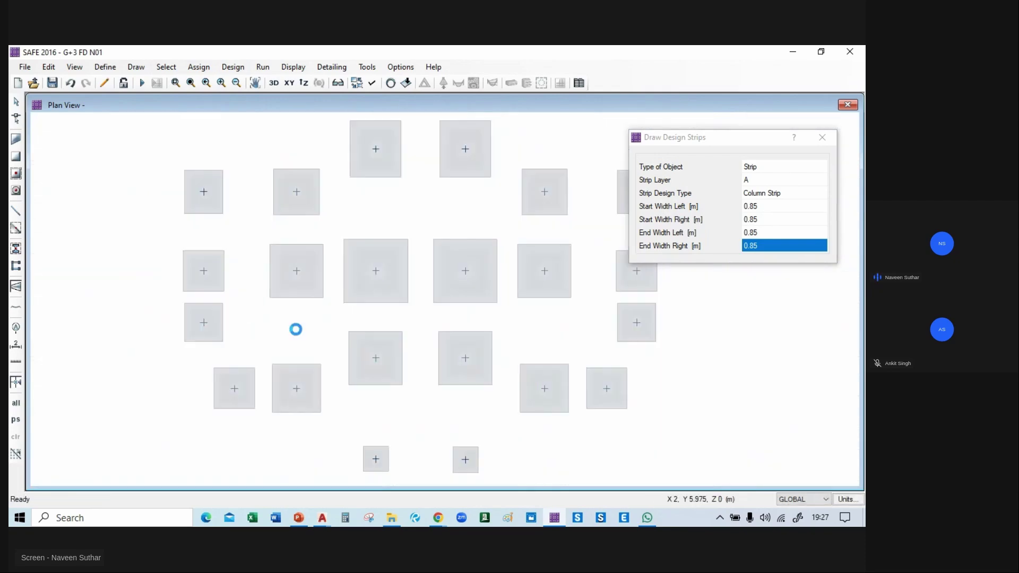
middle_click_drag(314, 412, 257, 399)
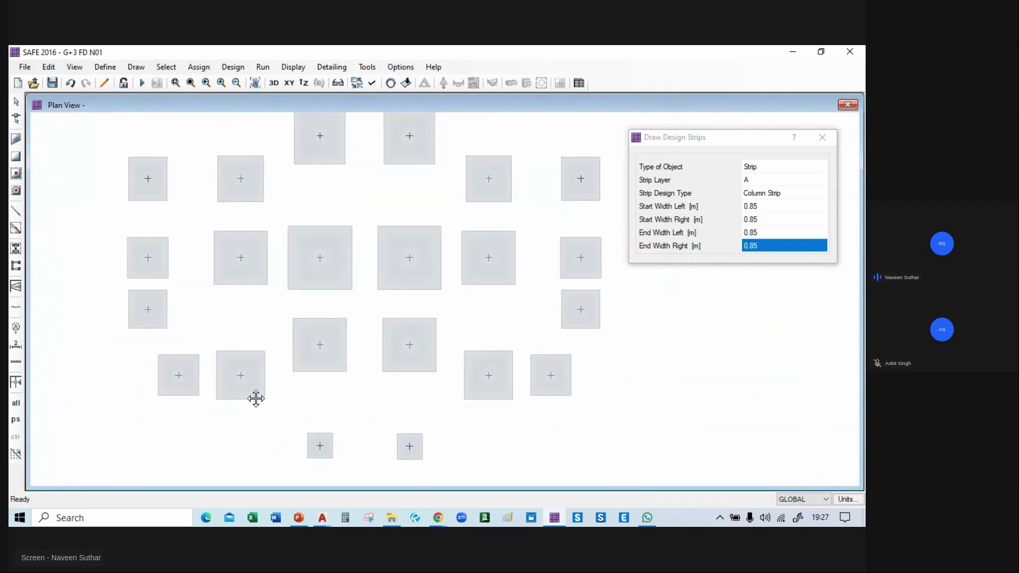
middle_click_drag(479, 199, 311, 326)
scroll(424, 260, "up", 3)
left_click(379, 329)
left_click(432, 325)
right_click(433, 325)
- Set the strip's left and right widths to 0.8 m at both start and end, entering 1.6/2 for the first
middle_click_drag(117, 387, 568, 250)
scroll(280, 270, "down", 2)
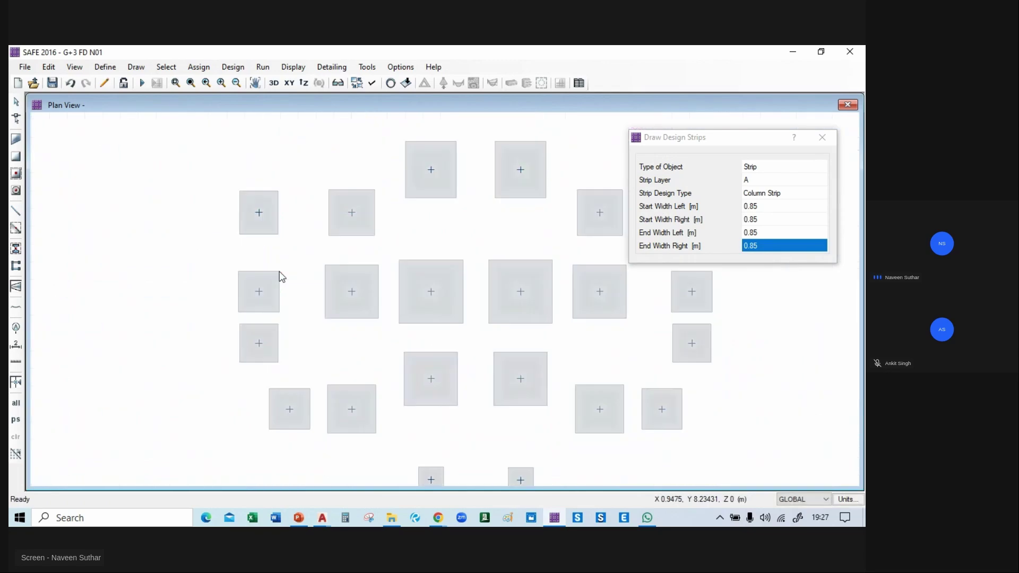
middle_click_drag(448, 225, 328, 190)
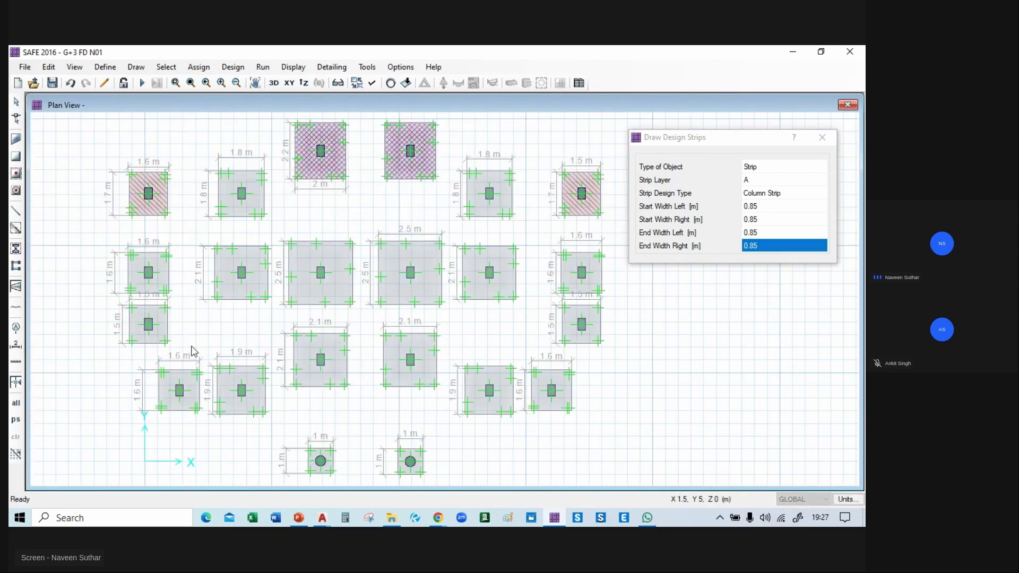
middle_click_drag(373, 225, 379, 236)
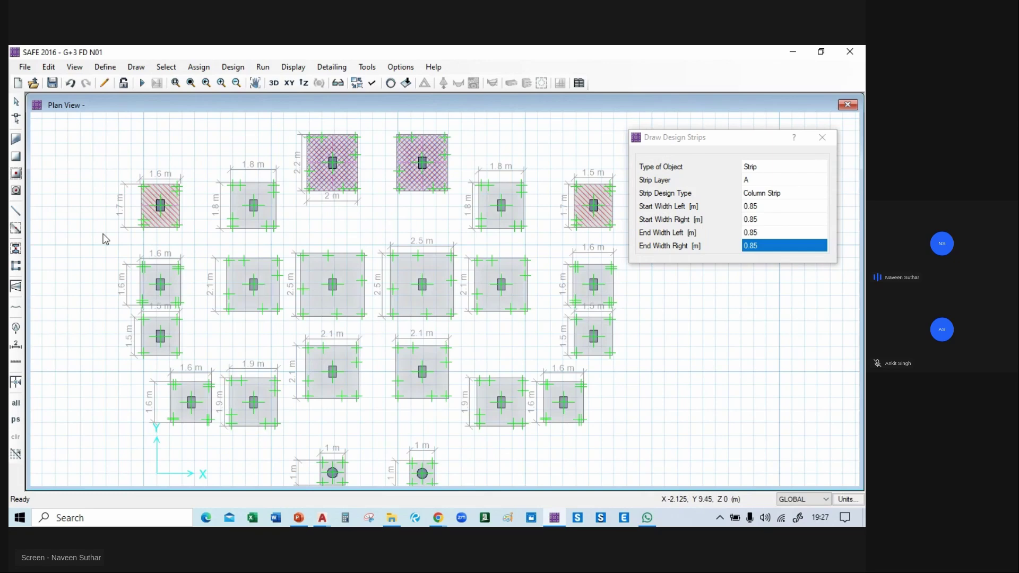
left_click(768, 207)
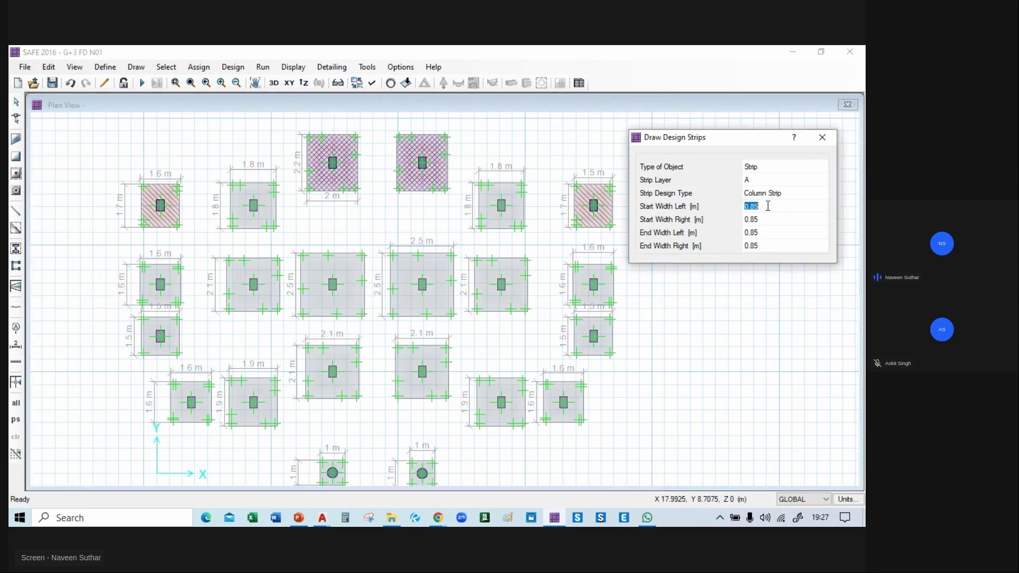
type("1.6/2")
key("Return")
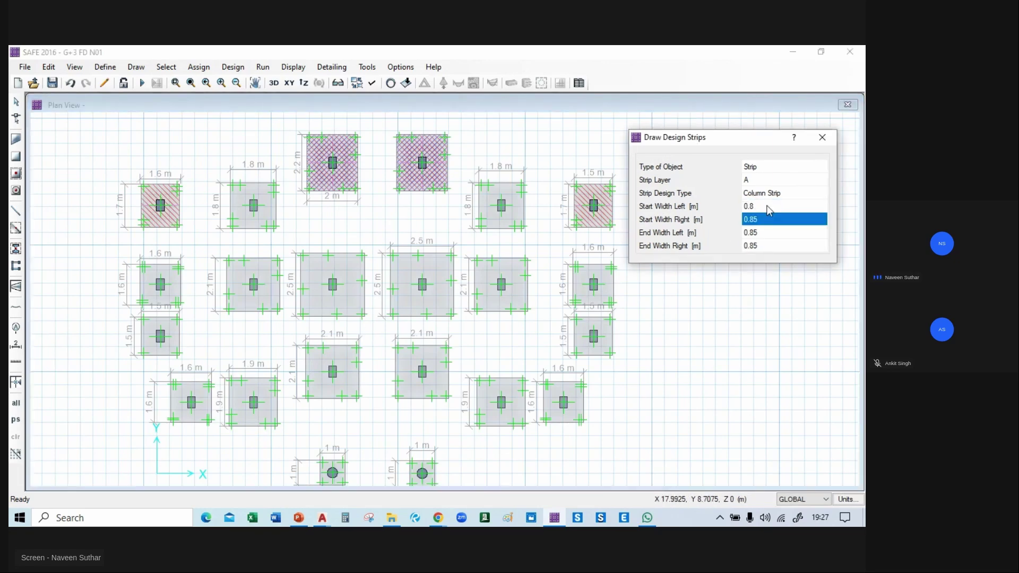
left_click(776, 207)
key("ctrl+c")
left_click(777, 219)
key("ctrl+v")
left_click(781, 231)
key("ctrl+v")
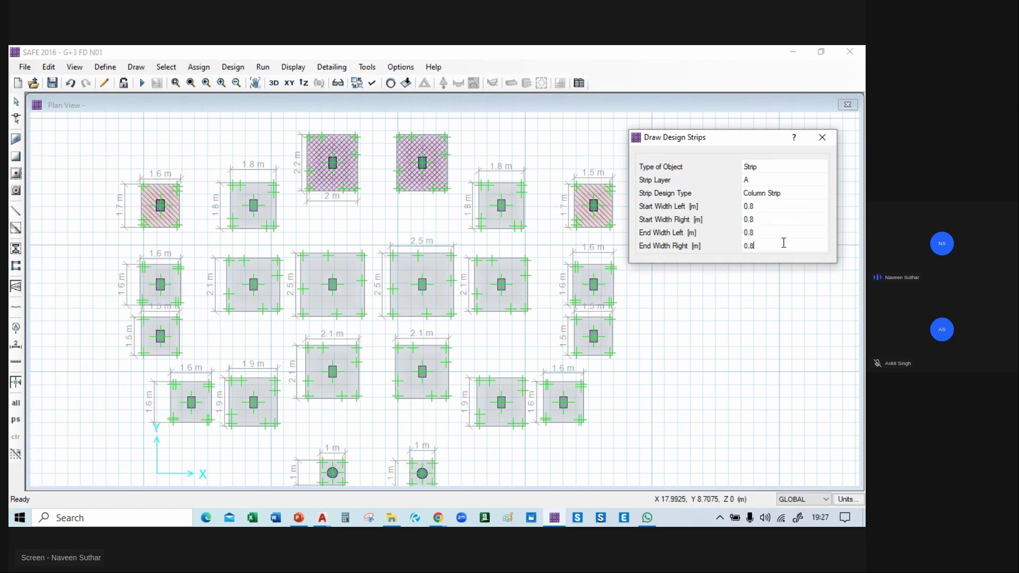
- Draw horizontal layer A strips across the leftmost third-row footing and the two outermost footings in the sixth row
left_click(157, 277)
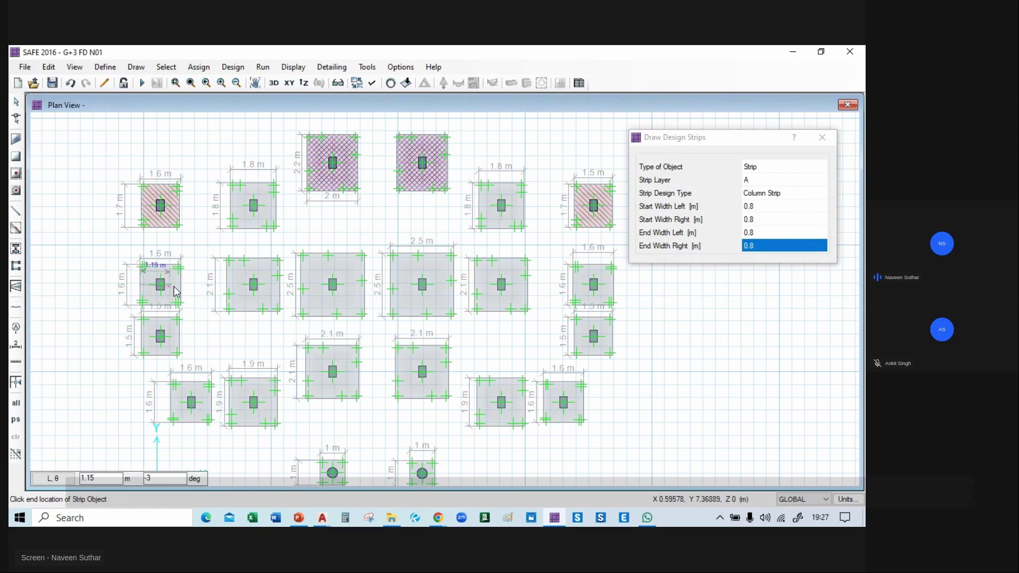
left_click(191, 402)
right_click(231, 340)
middle_click_drag(423, 405, 381, 361)
left_click(542, 358)
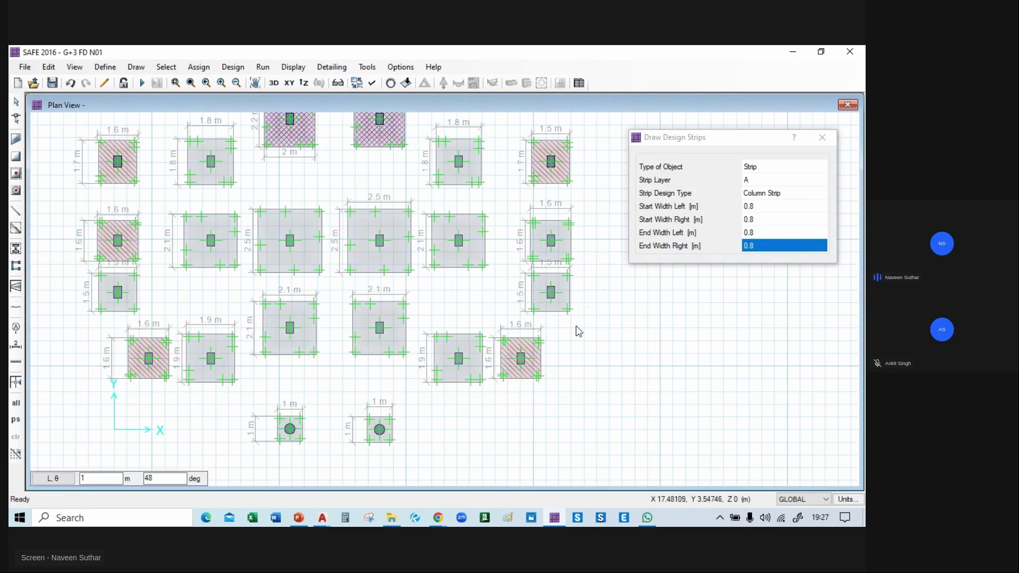
right_click(576, 328)
- Draw a horizontal layer A strip across the rightmost footing in the third row
middle_click_drag(556, 299, 524, 377)
left_click(502, 321)
left_click(541, 320)
right_click(563, 314)
middle_click_drag(436, 292, 479, 294)
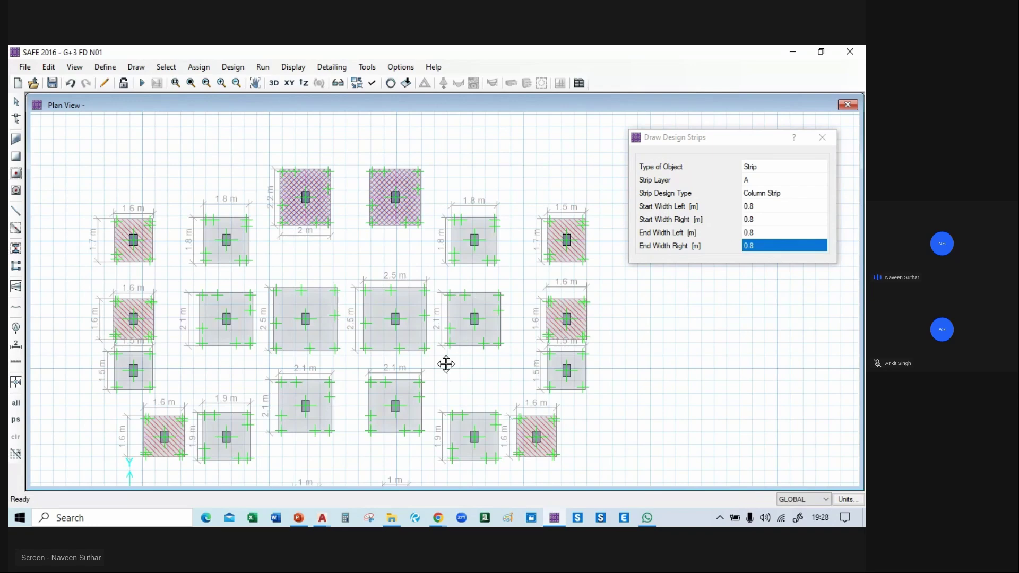
- Set the strip layer to B for the vertical design strips
scroll(448, 345, "down", 1)
scroll(472, 363, "up", 1)
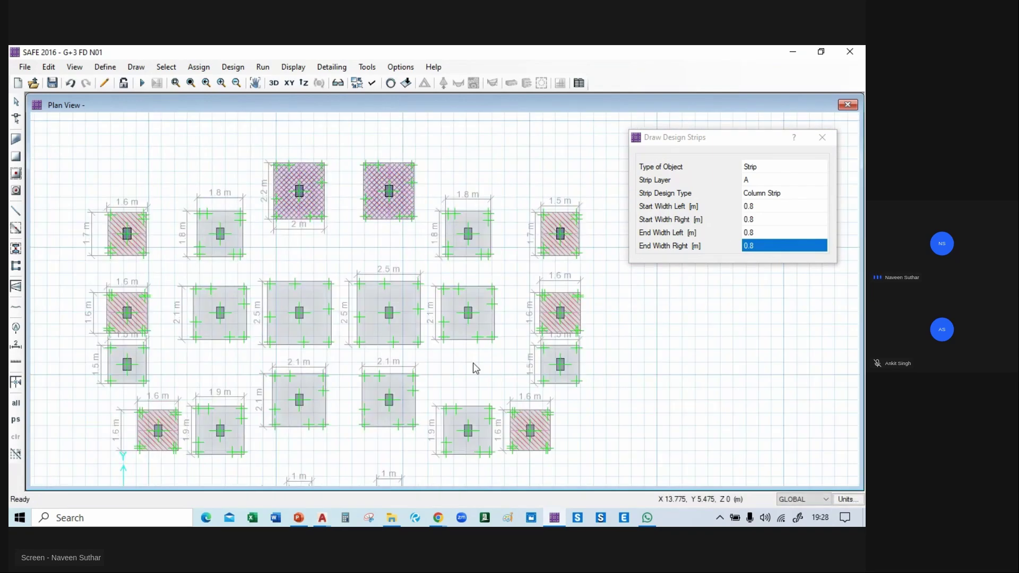
left_click(769, 181)
left_click(799, 181)
left_click(794, 202)
- Try to draw a vertical layer B strip through the leftmost footing in the second row
left_click(127, 256)
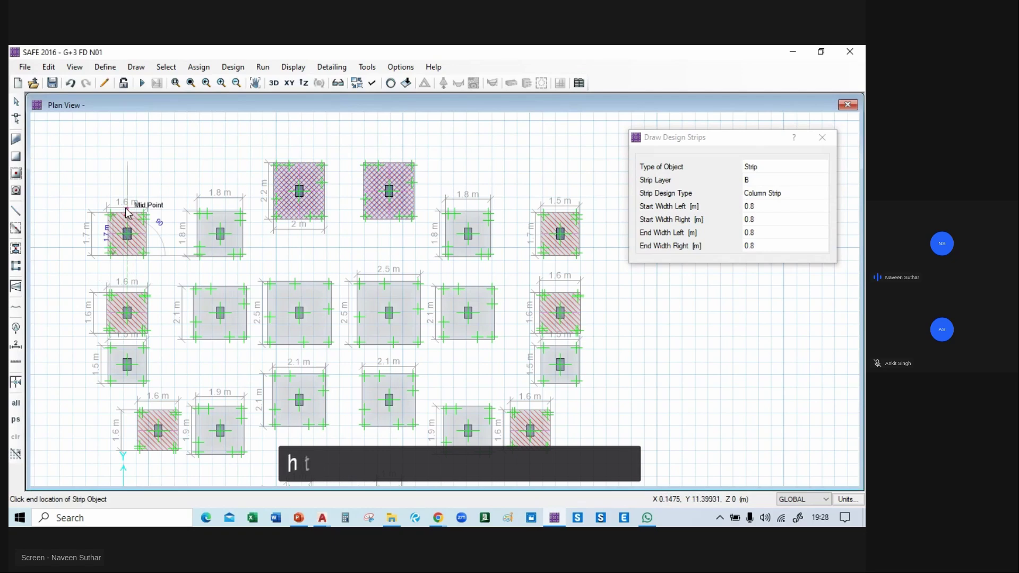
left_click(129, 214)
key("ctrl+z")
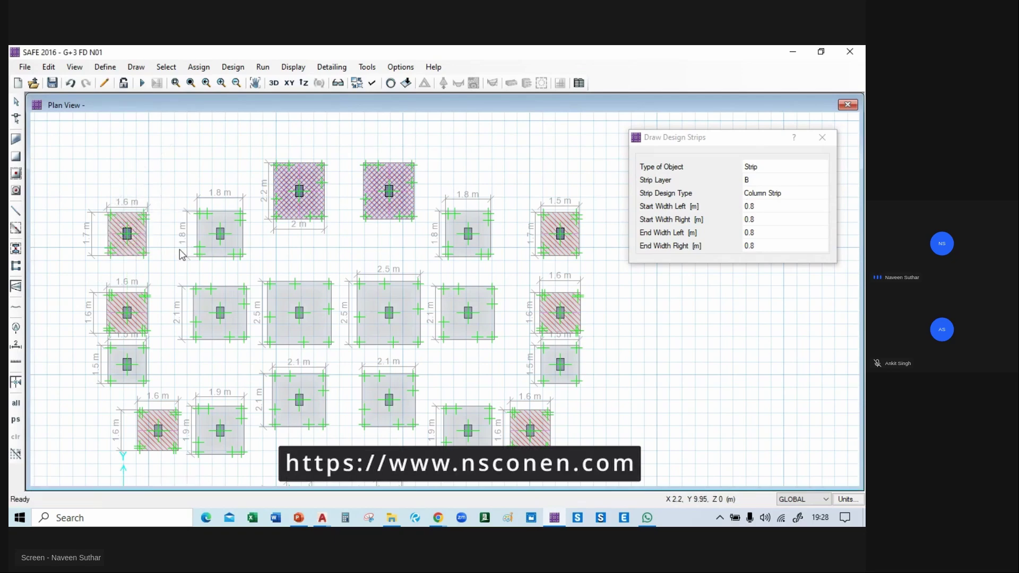
- Delete the dimension line above the leftmost footing in the second row
middle_click_drag(127, 276, 170, 265)
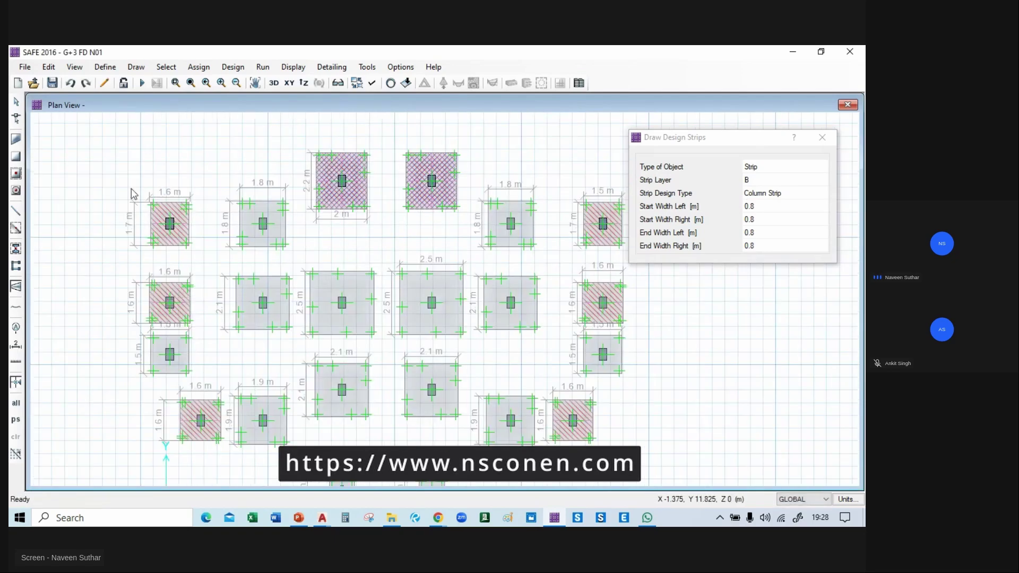
scroll(154, 182, "up", 4)
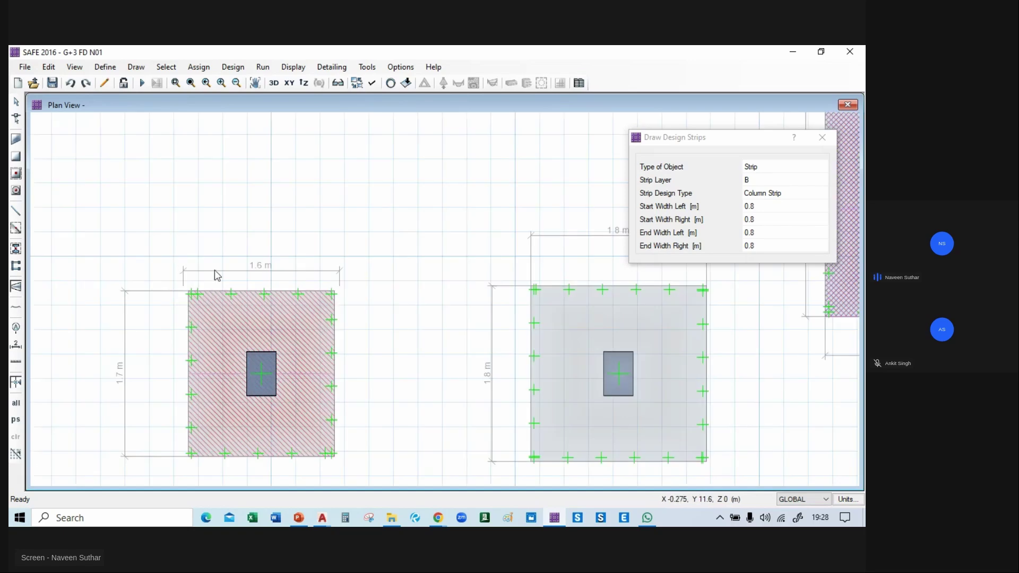
key("Escape")
left_click(257, 274)
key("Delete")
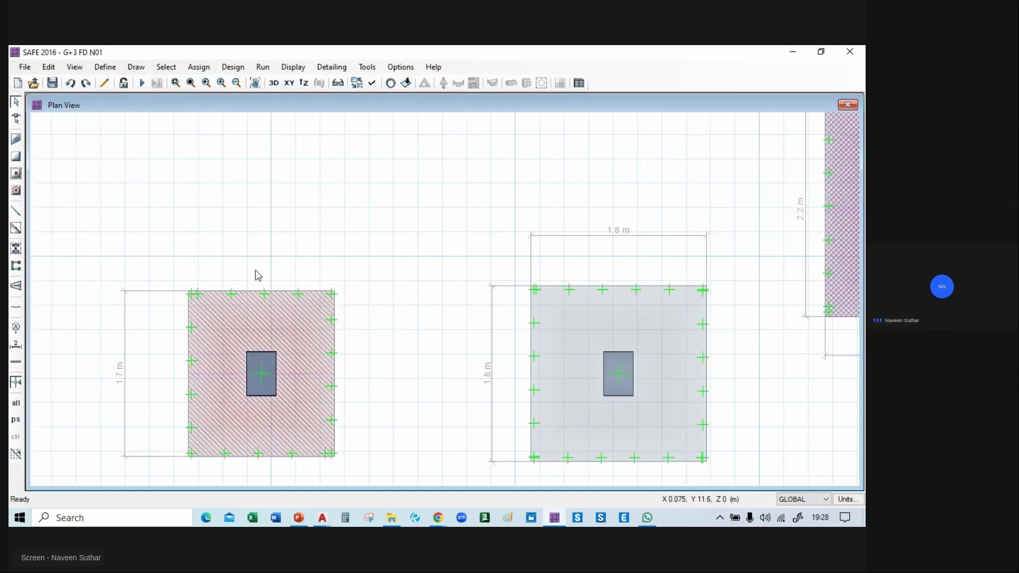
- Dimension the top edge of the leftmost second-row footing again, from corner to corner
left_click(136, 69)
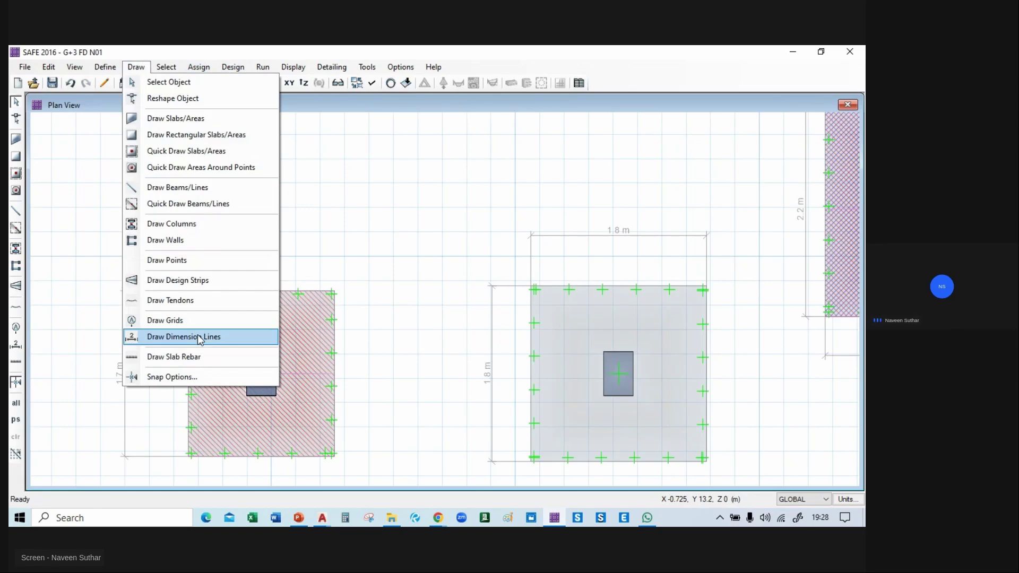
left_click(199, 335)
left_click(188, 293)
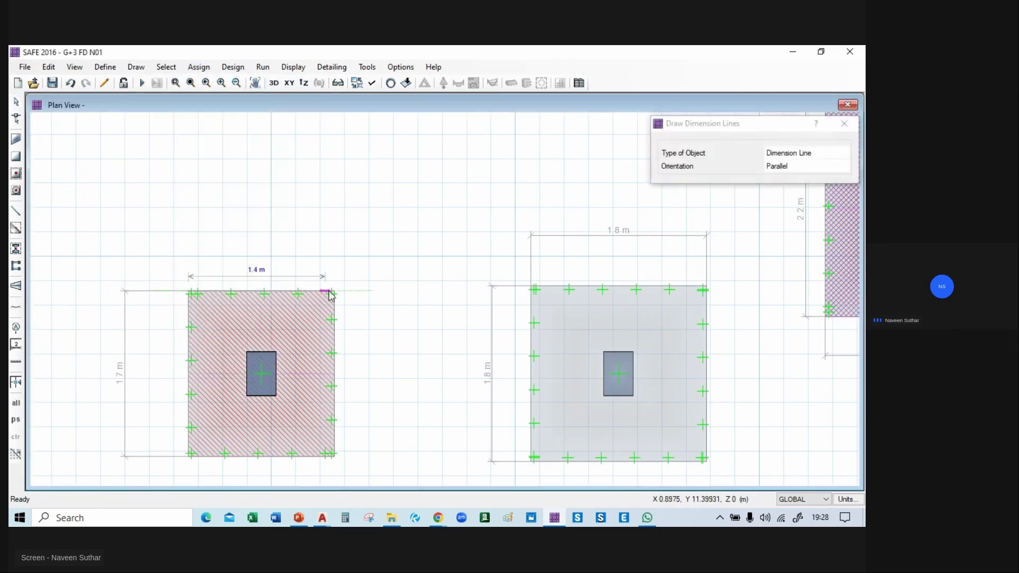
left_click(334, 292)
key("Escape")
- Draw a vertical layer B strip with 0.8 m widths through the leftmost footing in the third row
scroll(163, 200, "down", 2)
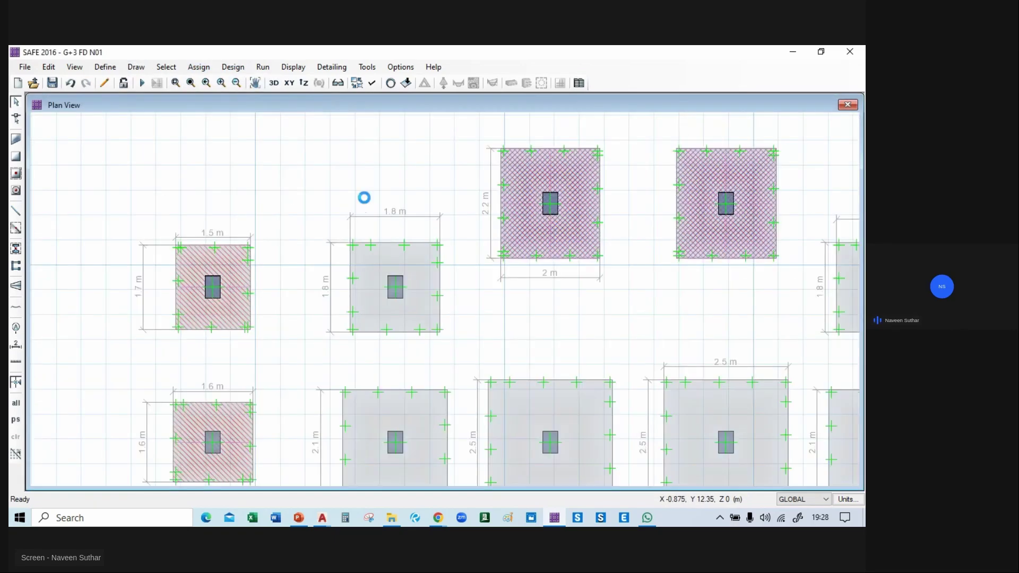
scroll(363, 198, "down", 1)
middle_click_drag(397, 385, 305, 296)
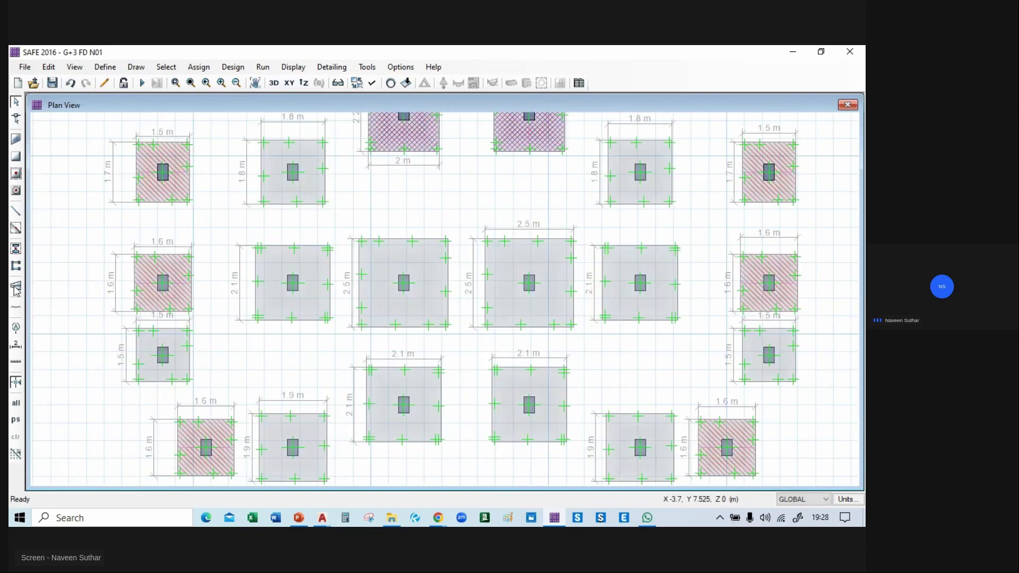
left_click(18, 287)
scroll(207, 298, "down", 1)
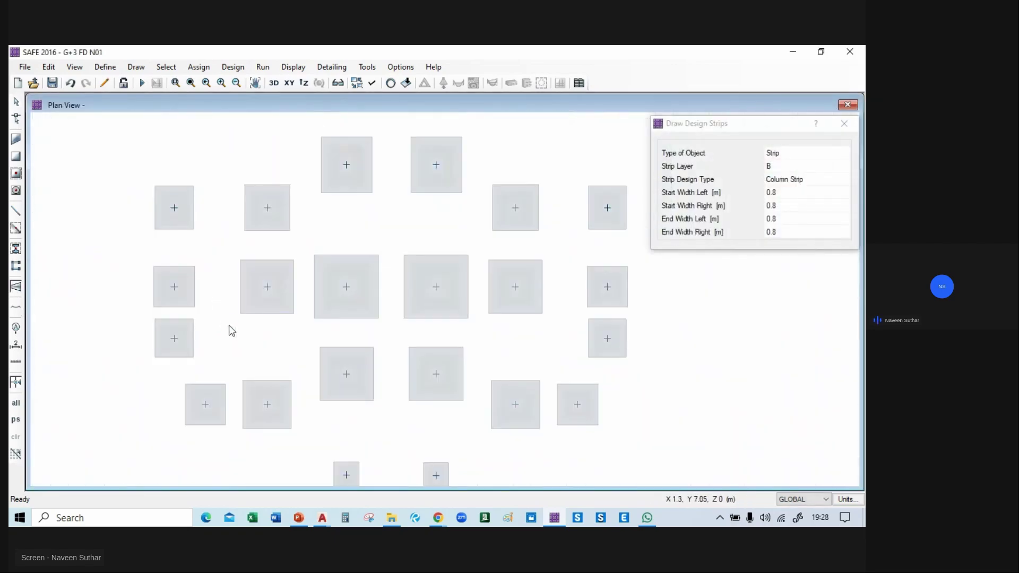
left_click(174, 308)
left_click(174, 266)
right_click(203, 246)
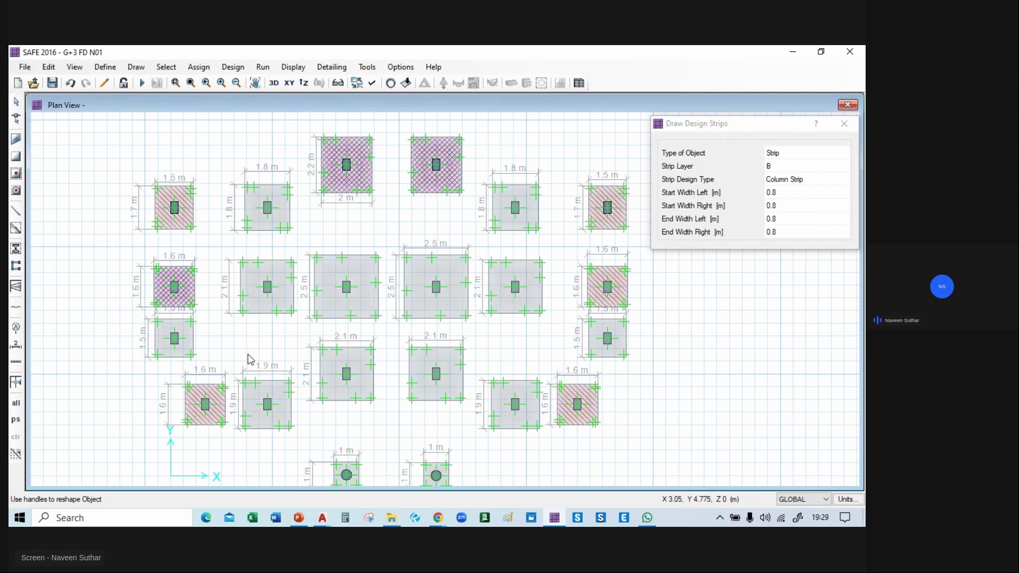
- Draw vertical layer B strips through the leftmost and rightmost footings in the sixth row
left_click(205, 416)
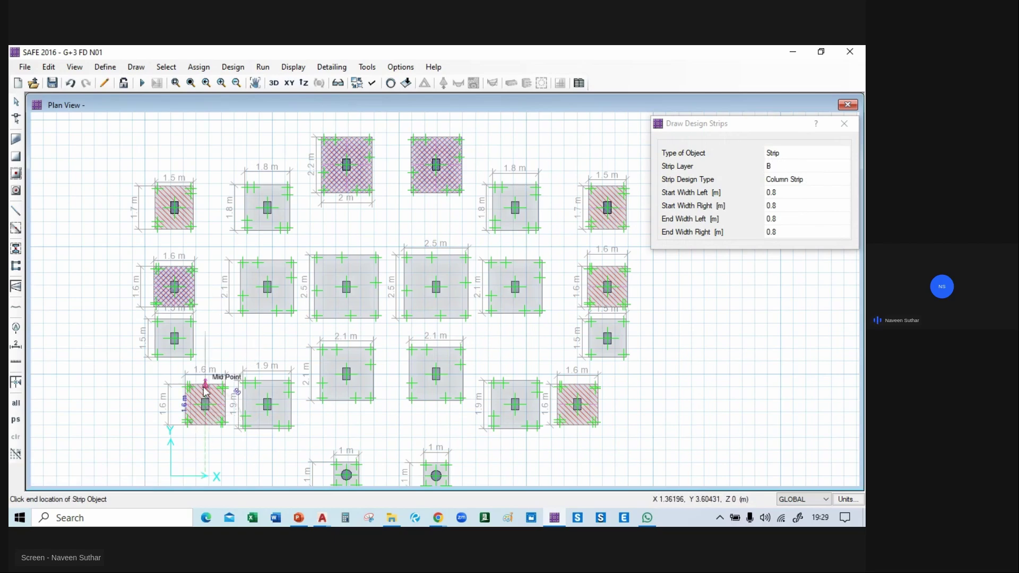
left_click(578, 426)
left_click(577, 385)
right_click(642, 375)
- Draw a vertical layer B strip through the rightmost footing in the third row
middle_click_drag(691, 345, 586, 402)
left_click(506, 329)
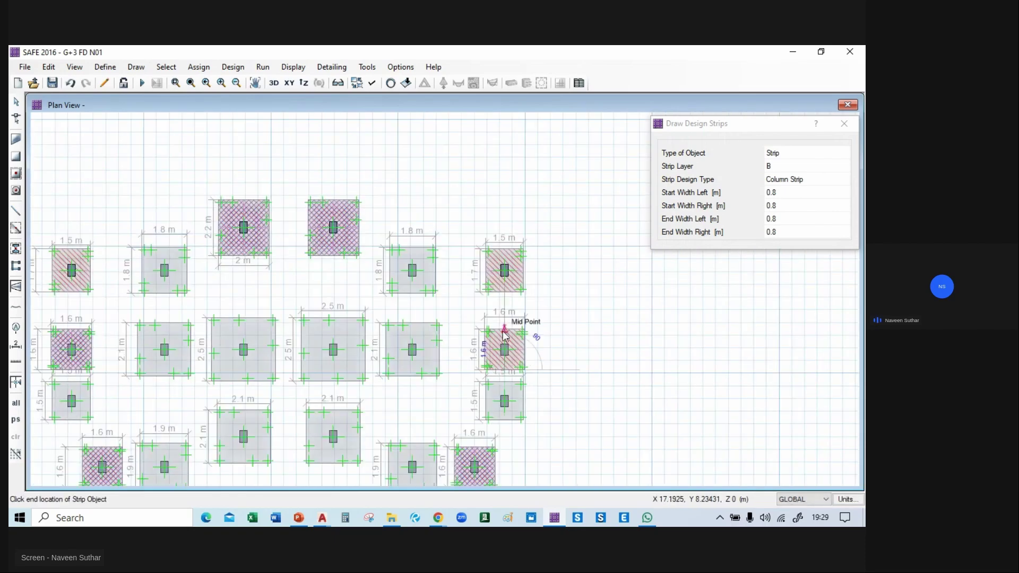
right_click(563, 310)
left_click(504, 292)
right_click(589, 281)
- Set the design strip properties to layer A with start and end widths of 0.75 m on both sides
middle_click_drag(254, 362, 450, 287)
middle_click_drag(306, 297, 230, 315)
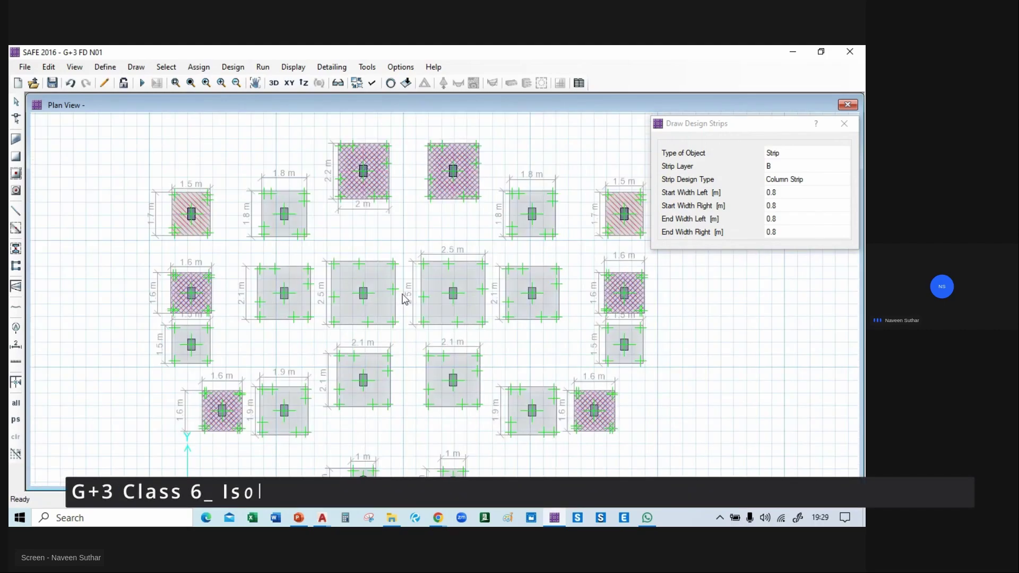
middle_click_drag(489, 214, 464, 225)
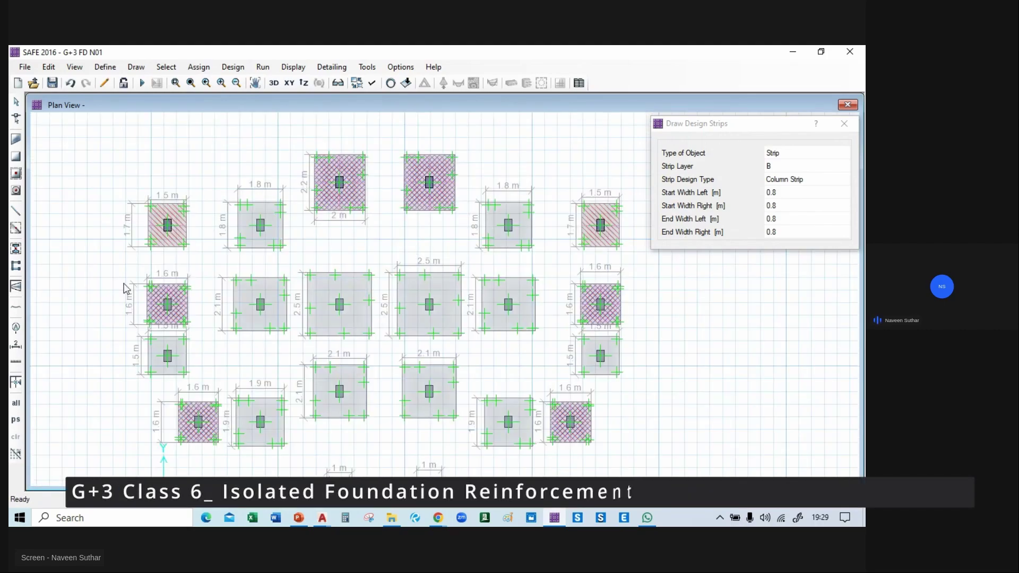
left_click(810, 193)
left_click(807, 165)
left_click(806, 186)
left_click(804, 192)
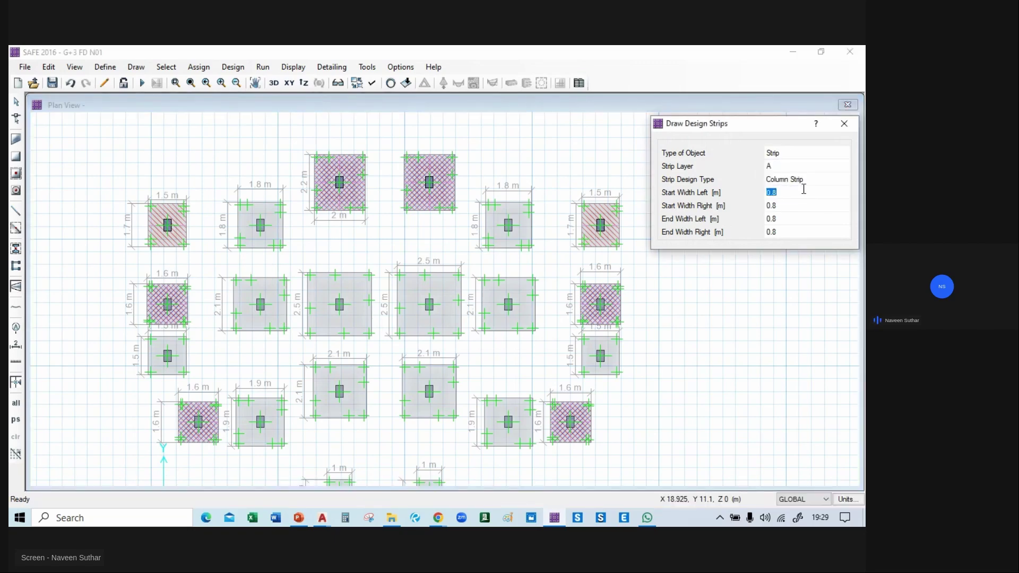
type("1.5/2")
key("Return")
left_click(826, 193)
left_click(828, 193)
type("0.75")
double_click(805, 218)
type("0.75")
double_click(793, 232)
type("0.75")
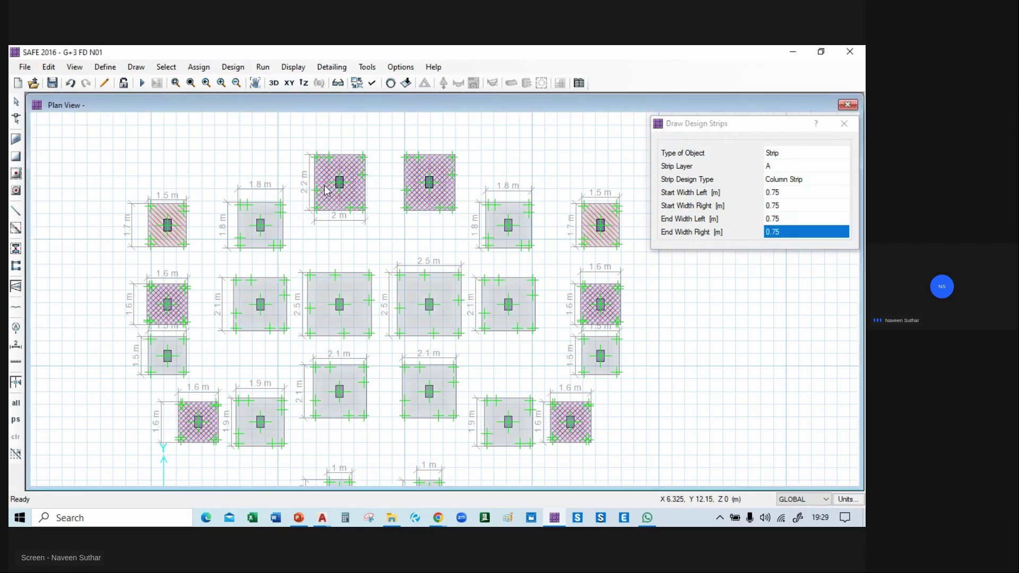
- Draw horizontal layer A strips through the leftmost and rightmost 1.5 m footings in the fourth row
left_click(148, 355)
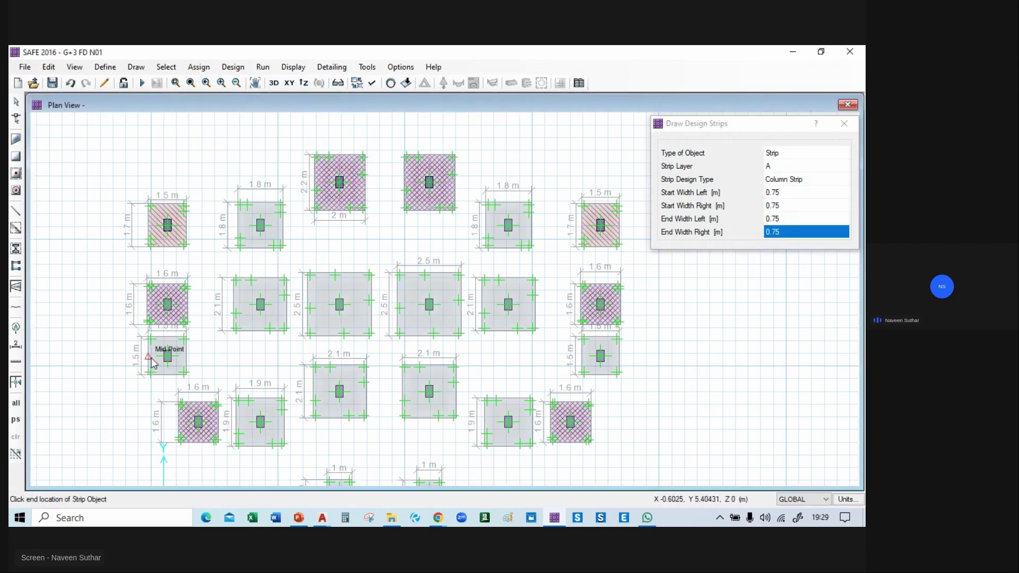
left_click(187, 356)
middle_click_drag(238, 339, 207, 356)
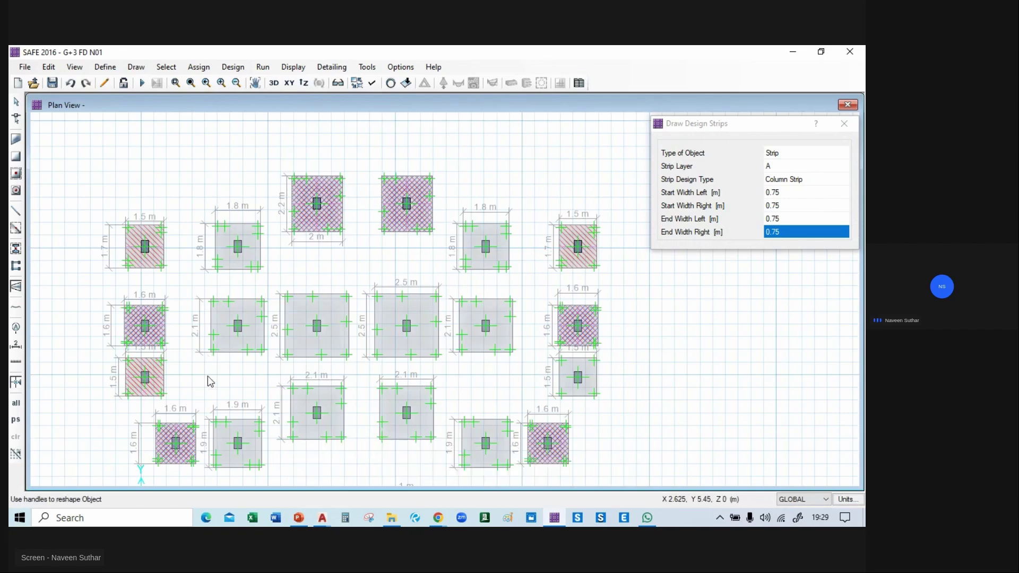
middle_click_drag(210, 381, 243, 337)
left_click(162, 339)
double_click(197, 333)
middle_click_drag(379, 432, 166, 313)
middle_click_drag(494, 370, 496, 273)
middle_click_drag(257, 364, 230, 412)
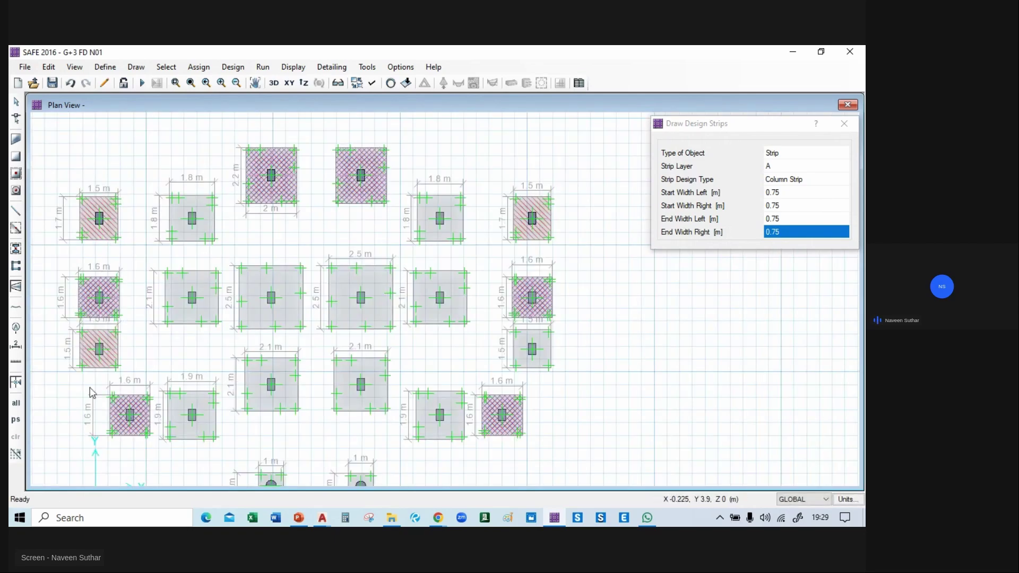
left_click(508, 349)
double_click(573, 347)
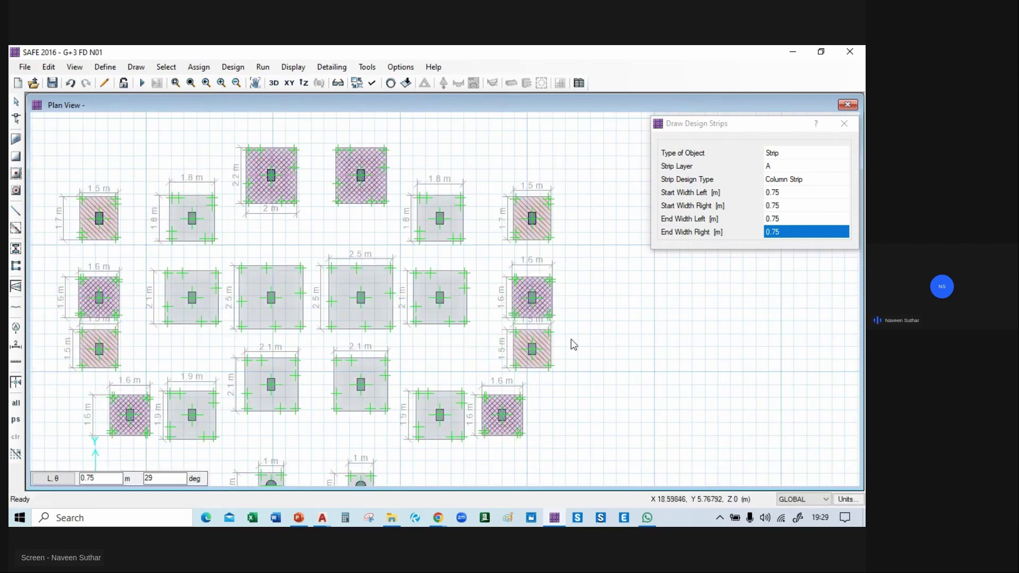
- Draw vertical layer B strips with 0.75 m widths through the leftmost and rightmost footings in the fourth row
left_click(797, 169)
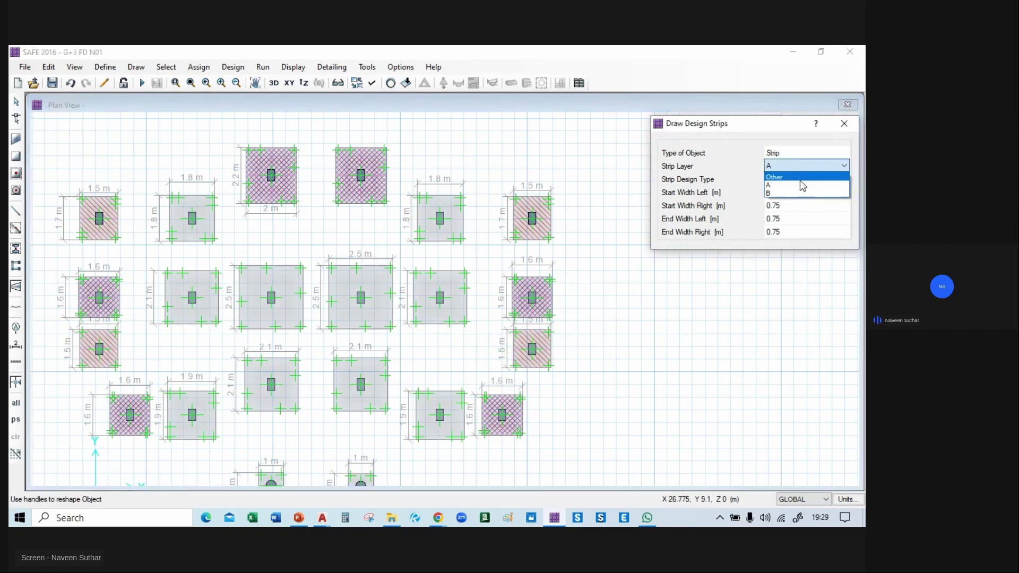
left_click(798, 185)
double_click(99, 375)
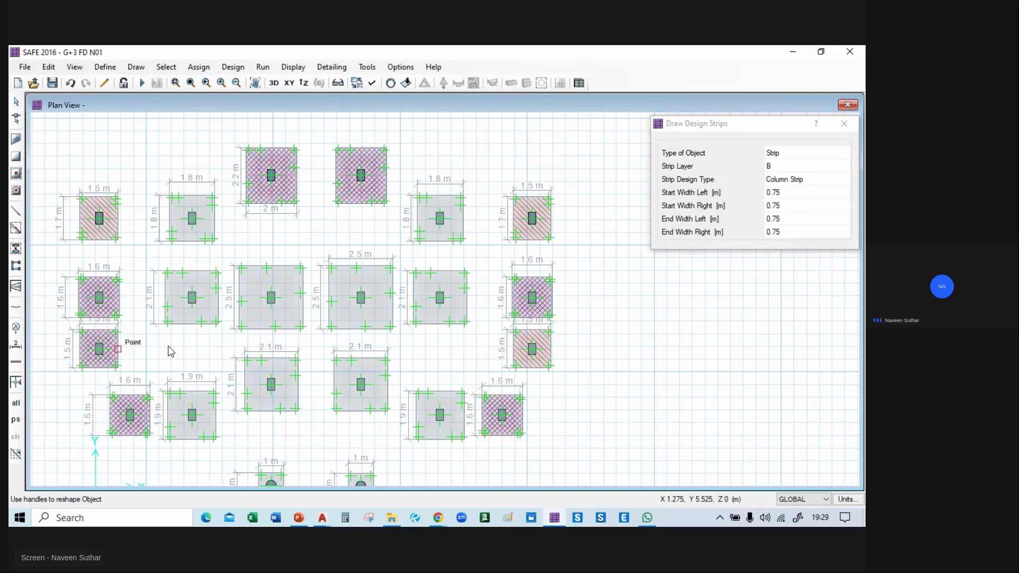
left_click(529, 374)
double_click(530, 331)
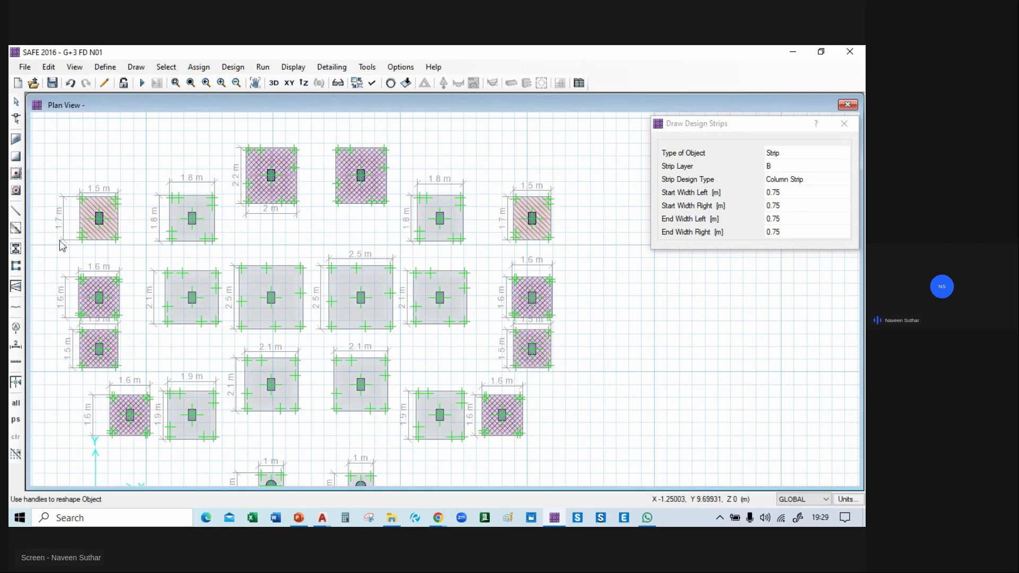
- Draw vertical layer B strips through the leftmost and rightmost 1.5 m wide footings in the second row
left_click(99, 238)
double_click(99, 197)
left_click(532, 239)
double_click(532, 198)
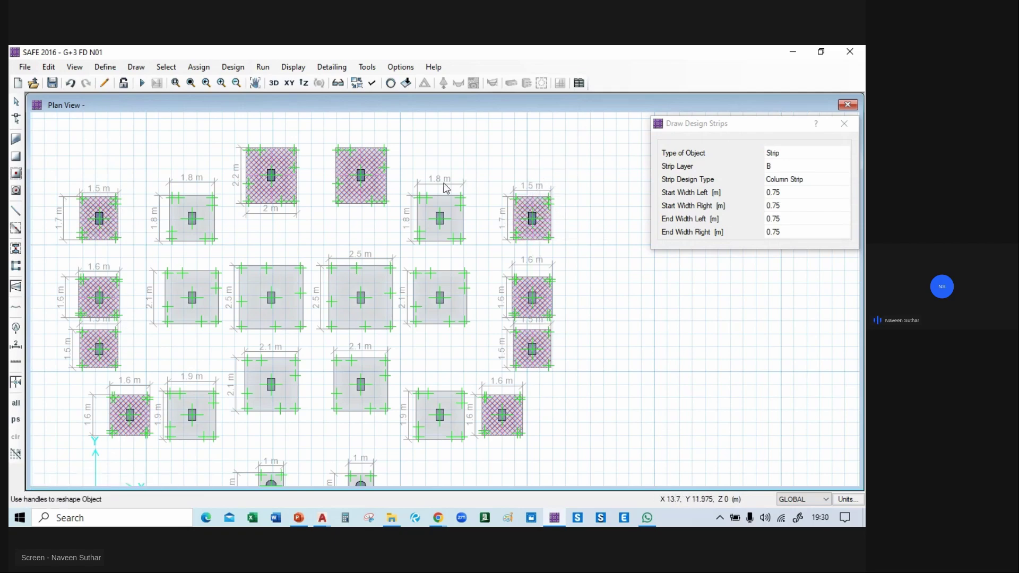
- Set the design strip properties to layer A with start and end widths of 0.9 m on both sides
key("F3")
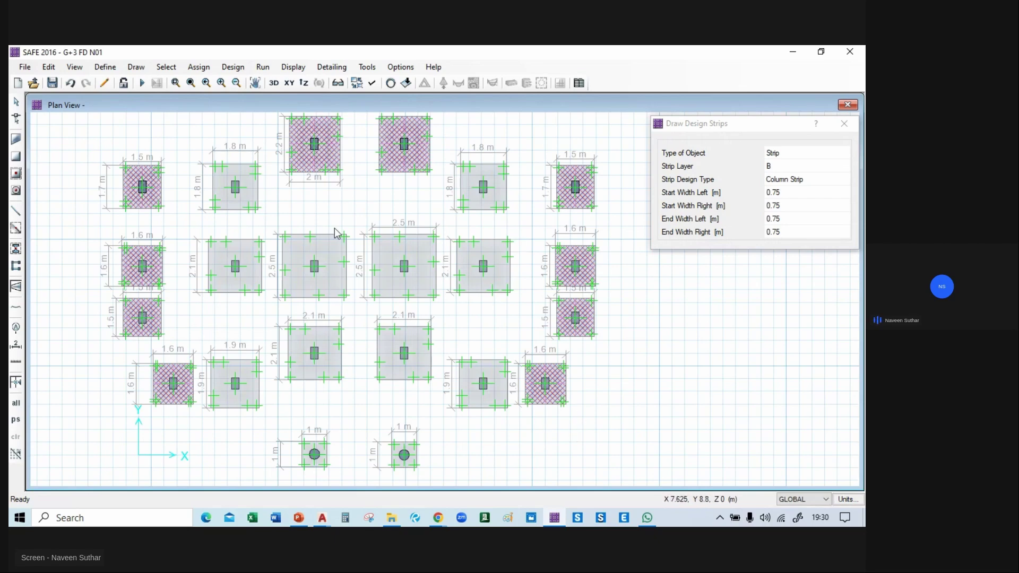
left_click(809, 193)
left_click(807, 166)
left_click(807, 166)
left_click(799, 193)
left_click(801, 192)
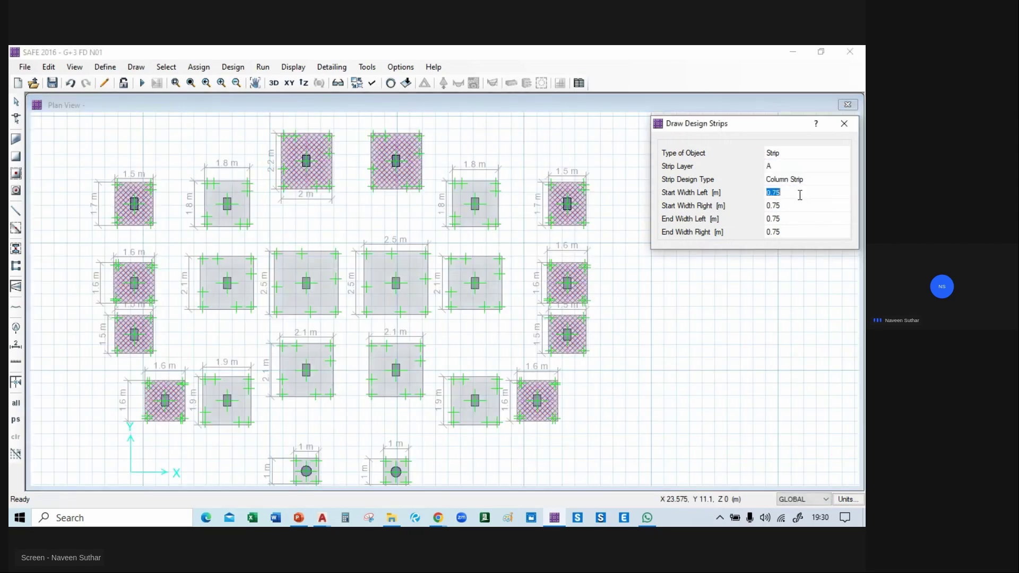
key("Return")
left_click(805, 192)
left_click(799, 205)
left_click(808, 212)
type("0.9")
key("Return")
left_click(812, 223)
type("0.9")
key("Return")
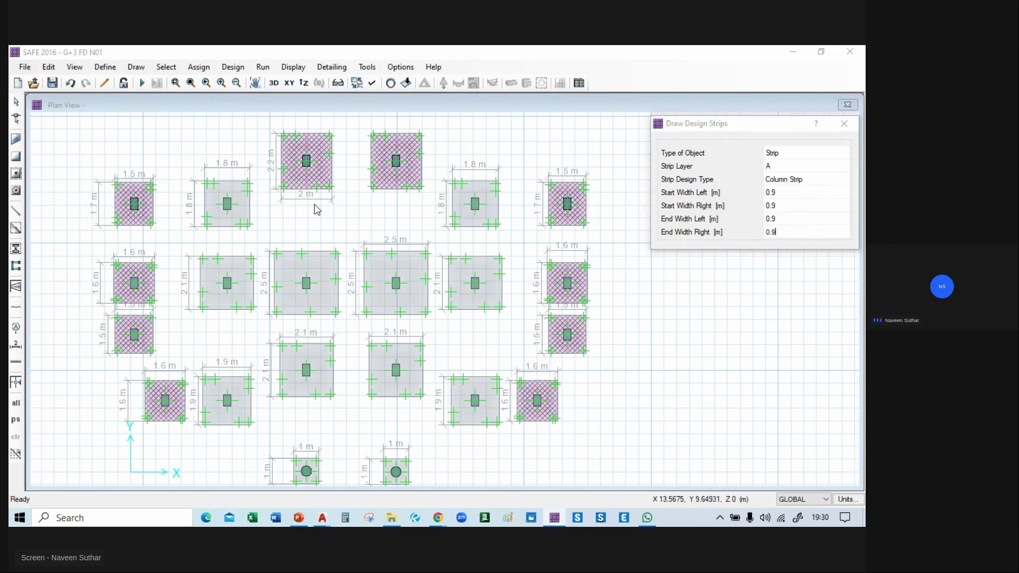
key("Return")
- Draw horizontal layer A strips through the two 1.8 m footings in the second row
left_click(249, 204)
left_click(471, 200)
middle_click_drag(342, 415, 399, 428)
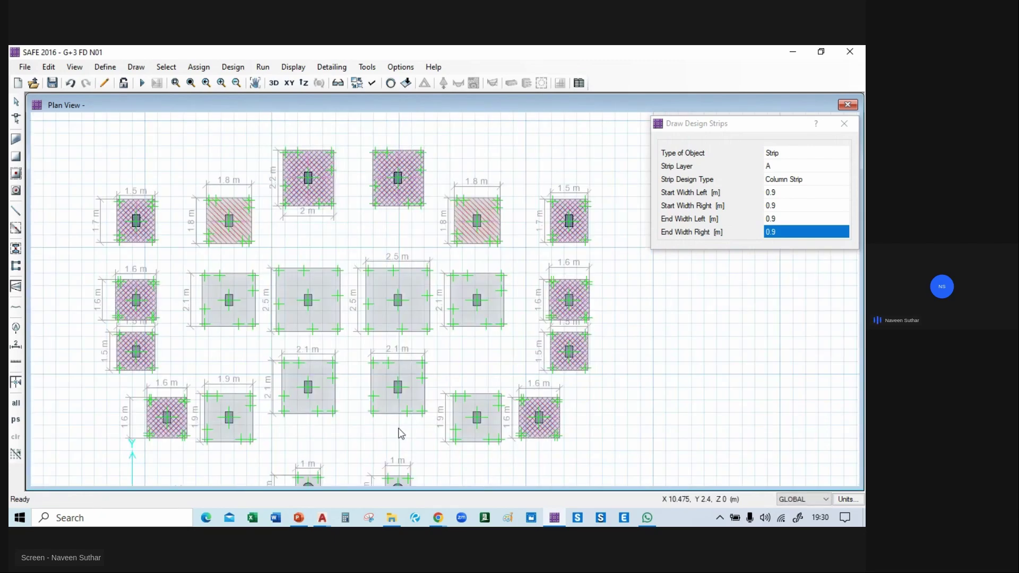
- Draw vertical layer B strips with 0.9 m widths through the two 1.8 m footings in the second row
left_click(778, 167)
left_click(778, 166)
left_click(790, 187)
left_click(236, 212)
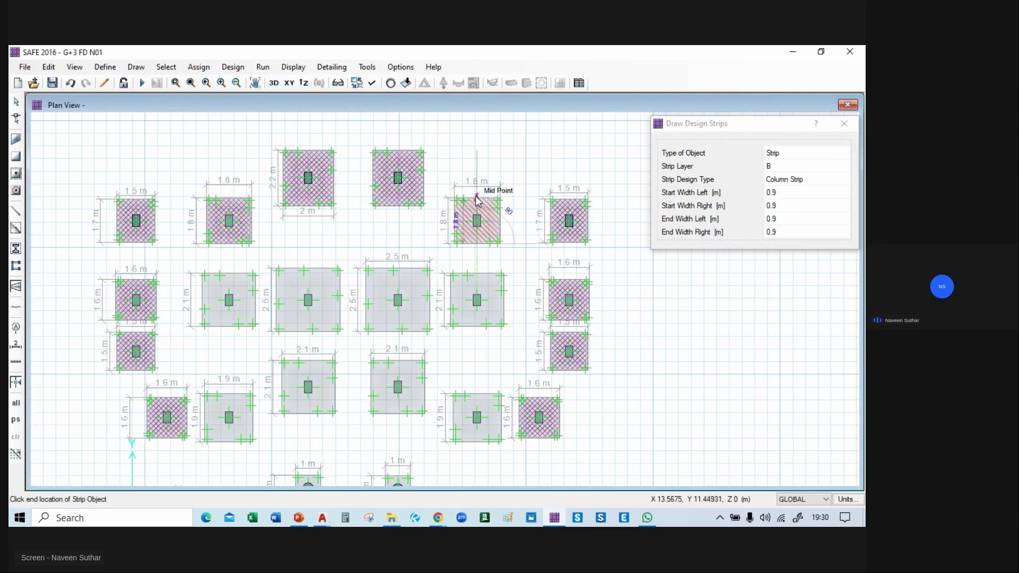
left_click(517, 159)
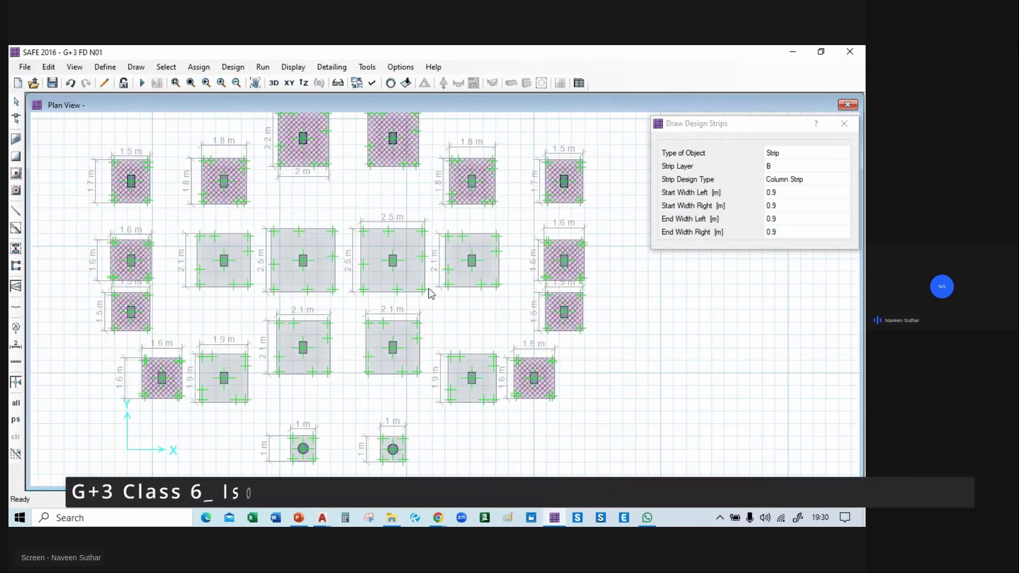
- Set the design strip's start and end widths to 0.95 m on both sides
left_click(768, 192)
type("1.8")
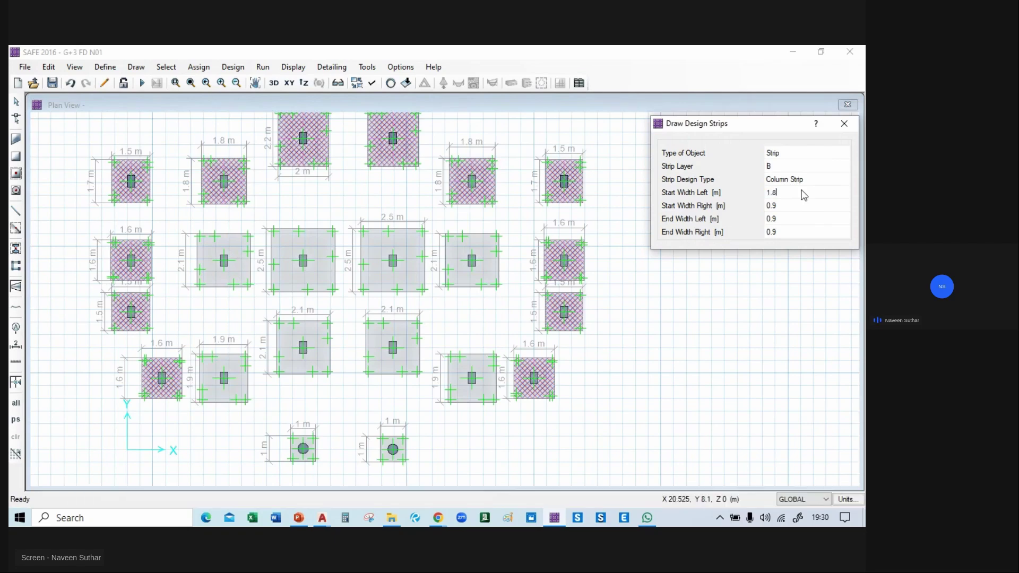
type("5")
key("Tab")
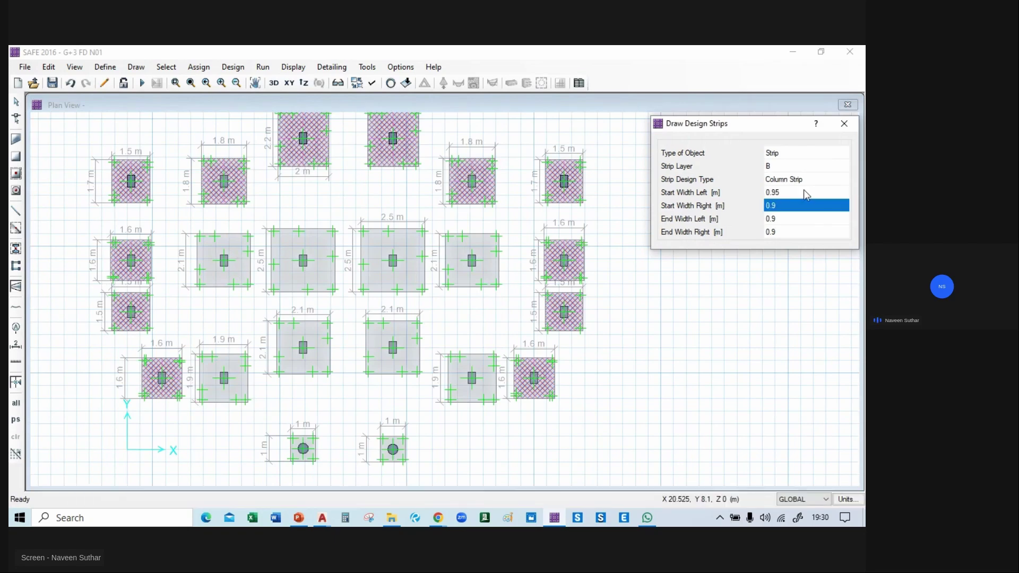
left_click(814, 192)
type("5")
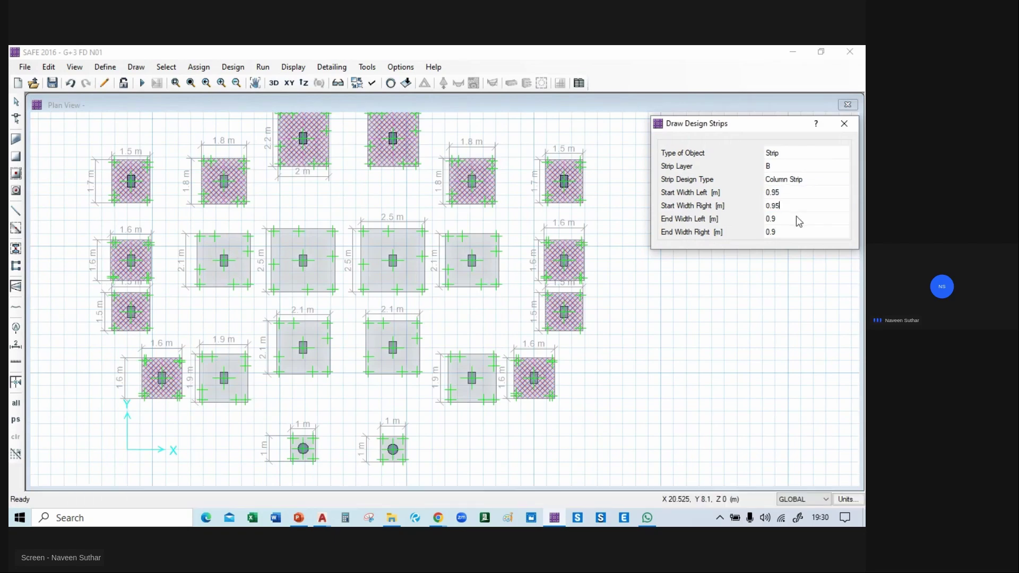
left_click(809, 217)
left_click(812, 218)
type("5")
left_click(817, 232)
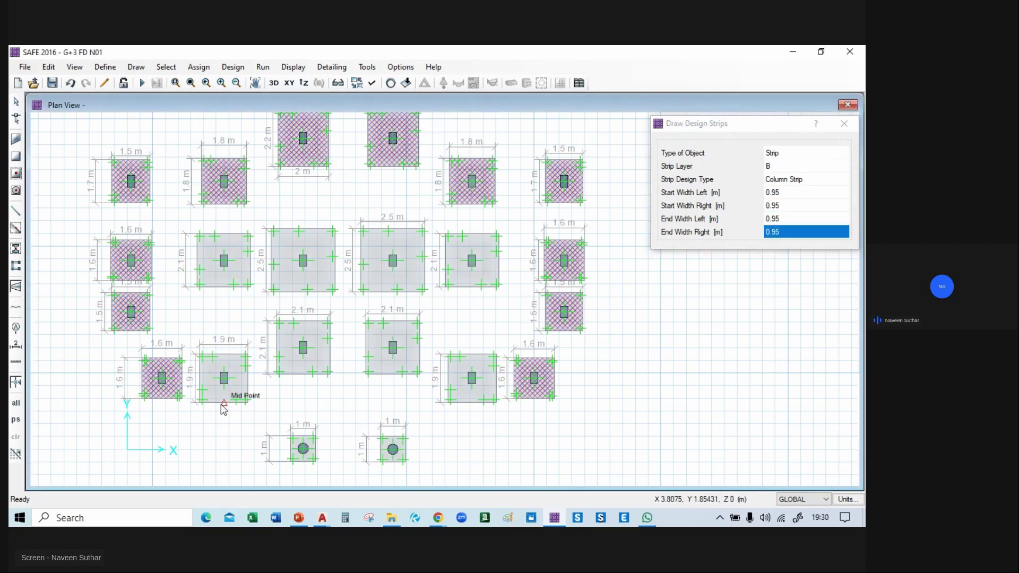
- Draw horizontal layer A strips through the two 1.9 m footings in the sixth row
left_click(198, 378)
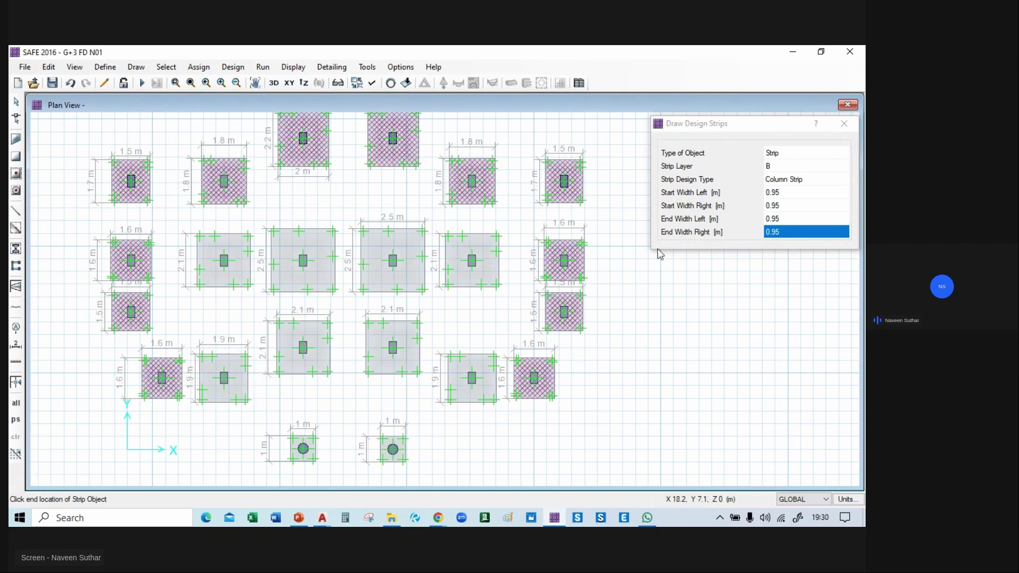
left_click(817, 166)
left_click(812, 189)
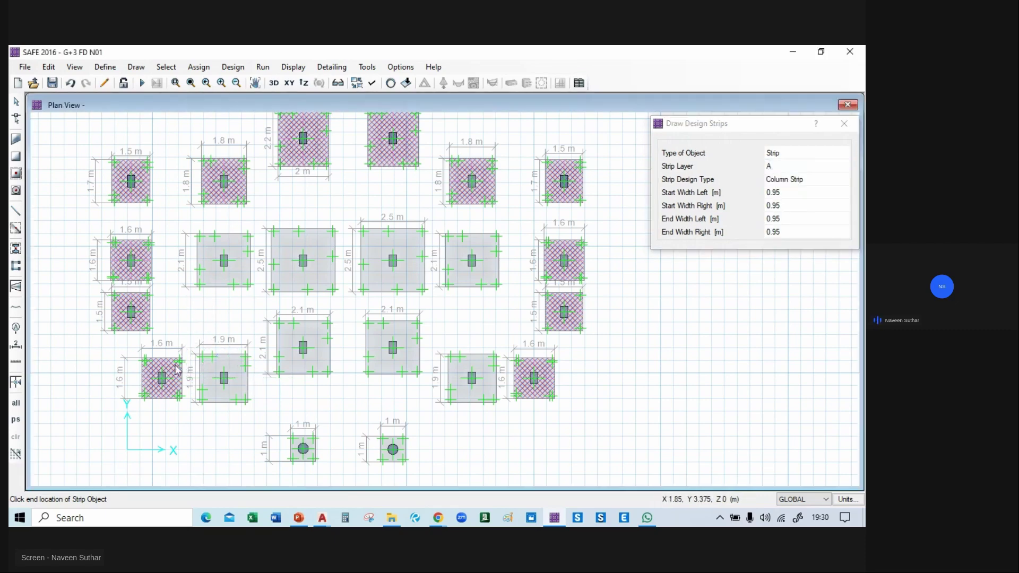
right_click(272, 383)
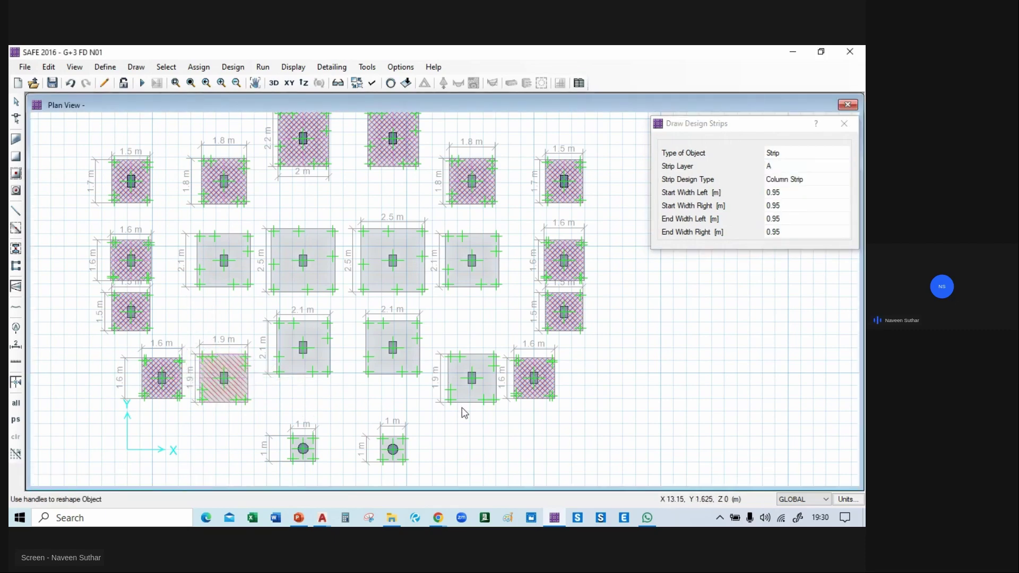
left_click(448, 378)
left_click(496, 378)
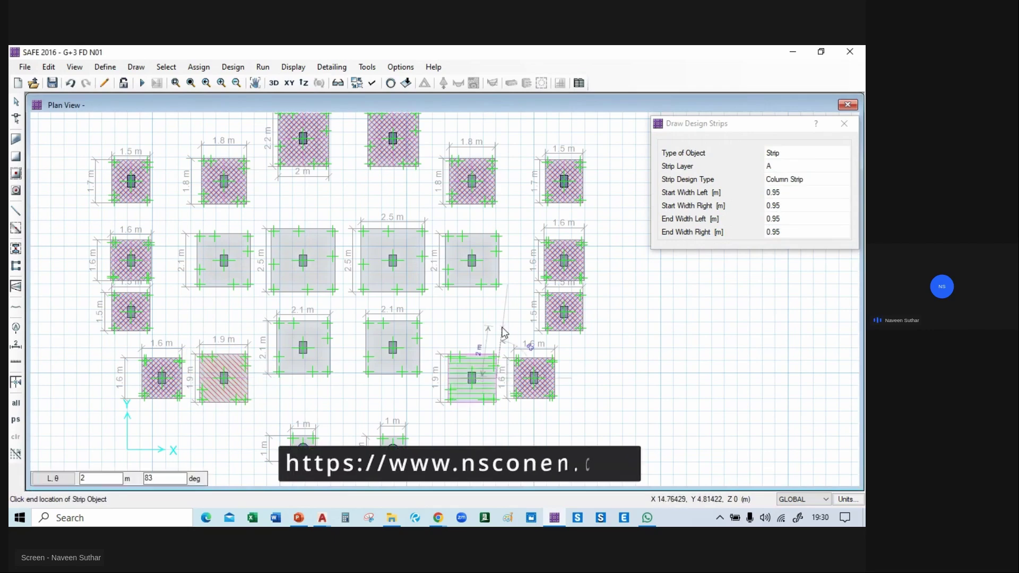
right_click(501, 329)
mouse_move(448, 309)
middle_mouse_down()
mouse_move(446, 338)
mouse_move(455, 306)
middle_mouse_up()
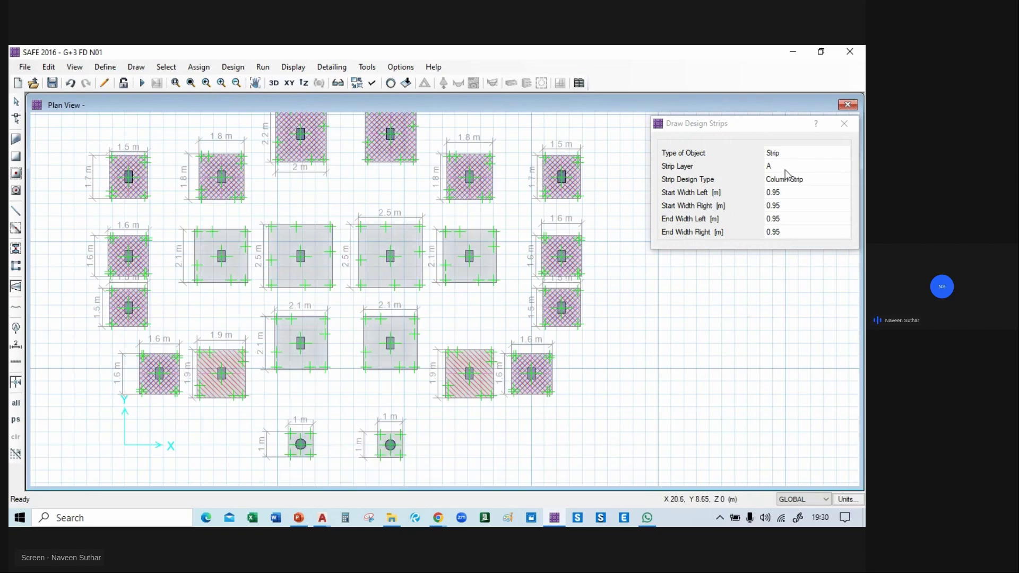
- Draw vertical layer B strips with 0.95 m widths through the two 1.9 m footings in the sixth row
left_click(786, 168)
left_click(787, 169)
left_click(793, 190)
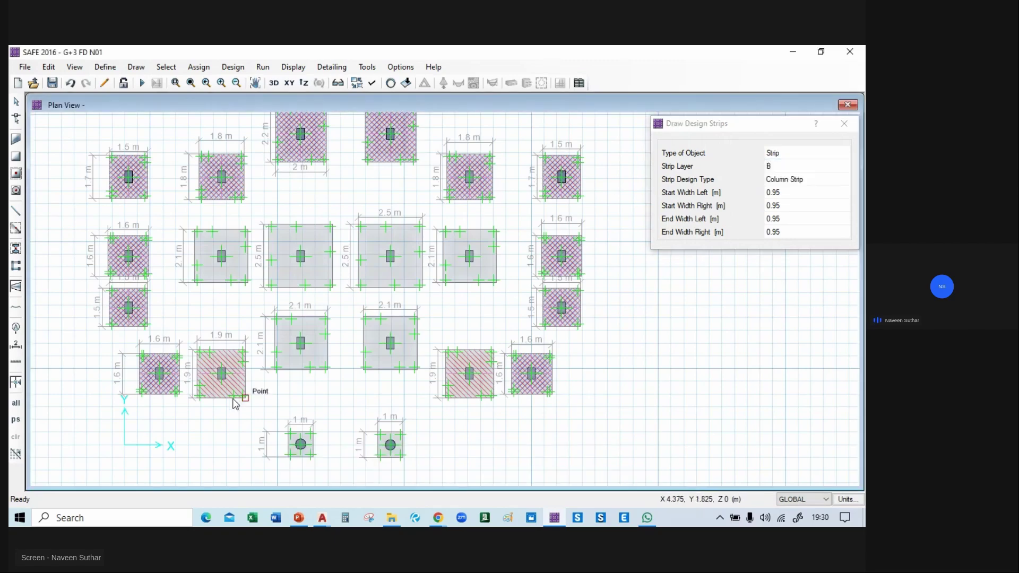
left_click(471, 396)
left_click(470, 350)
right_click(458, 328)
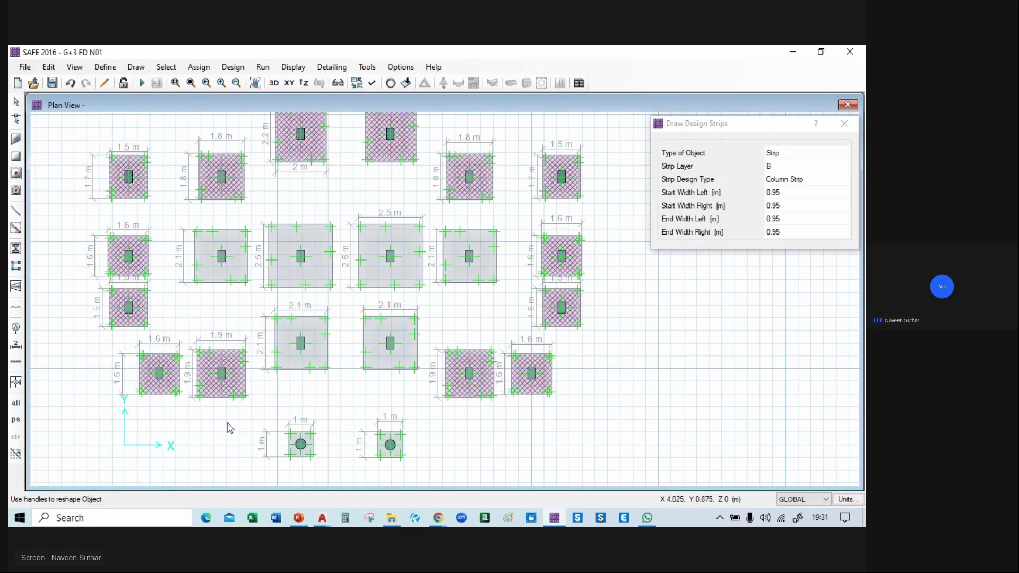
- Set the design strip properties to layer A with start and end widths of 1.05 m on both sides
middle_click_drag(287, 402, 289, 422)
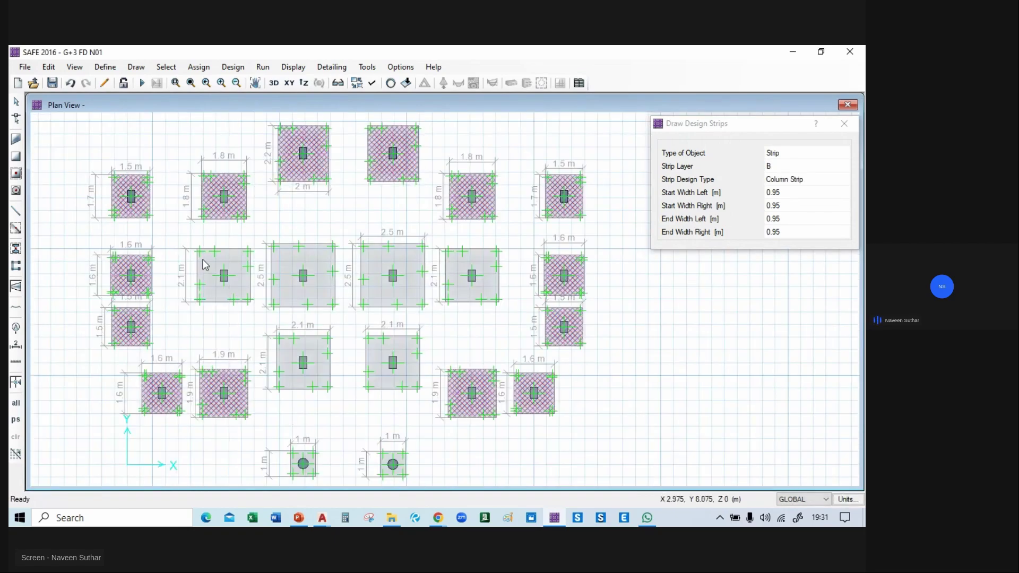
left_click(794, 193)
type("2.1")
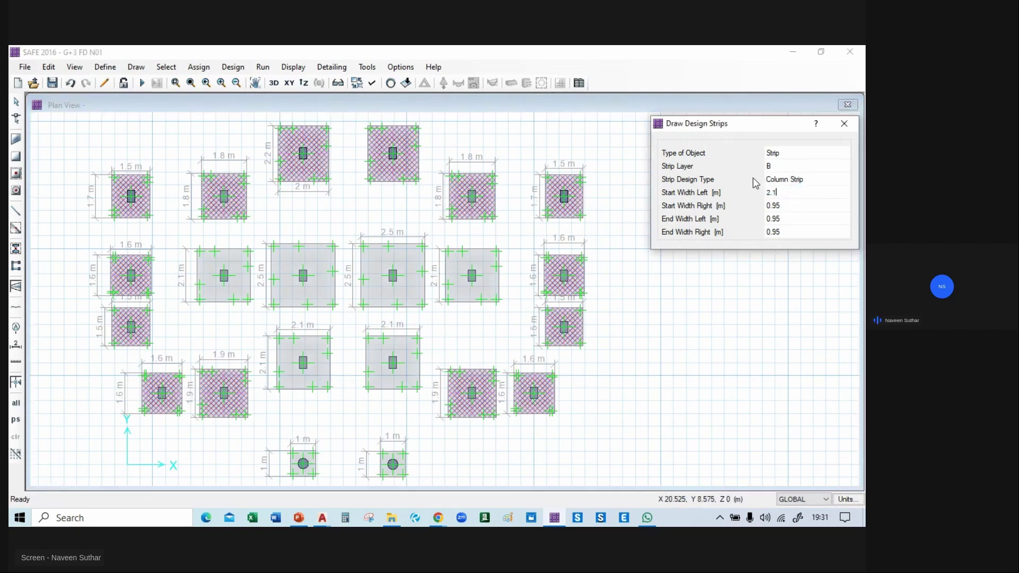
type("/2")
key("Tab")
left_click(806, 193)
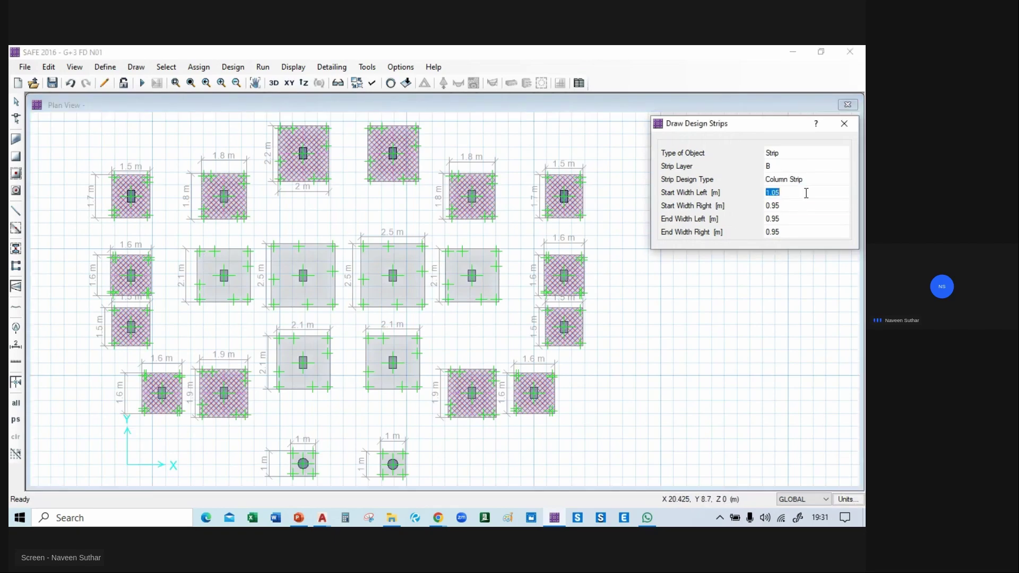
left_click(799, 206)
type("1.05")
left_click(807, 218)
type("1.05")
left_click(811, 233)
left_click(796, 168)
left_click(798, 187)
- Draw horizontal layer A strips through the two 2.1 m footings in the third row
left_click(195, 276)
left_click(249, 276)
right_click(275, 213)
left_click(444, 277)
left_click(500, 277)
right_click(405, 346)
- Draw horizontal layer A strips through both 2.1 m footings in the fifth row
left_click(277, 364)
left_click(330, 363)
right_click(347, 345)
left_click(366, 363)
left_click(420, 364)
right_click(362, 394)
middle_click_drag(338, 414, 341, 400)
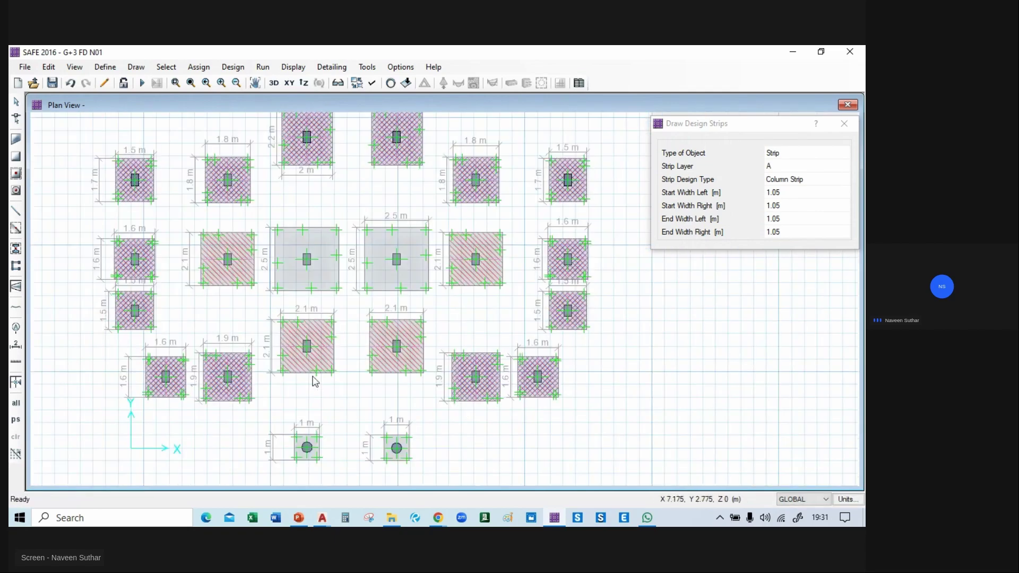
- Draw a vertical layer B strip with 1.05 m widths through the left 2.1 m footing in the fifth row
left_click(781, 166)
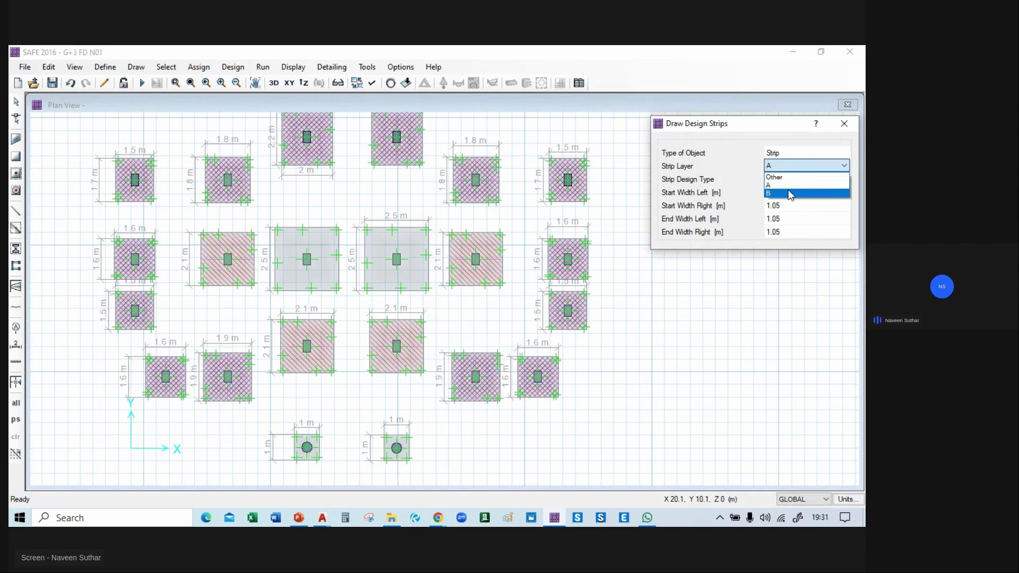
left_click(780, 180)
left_click(306, 372)
left_click(308, 320)
right_click(361, 330)
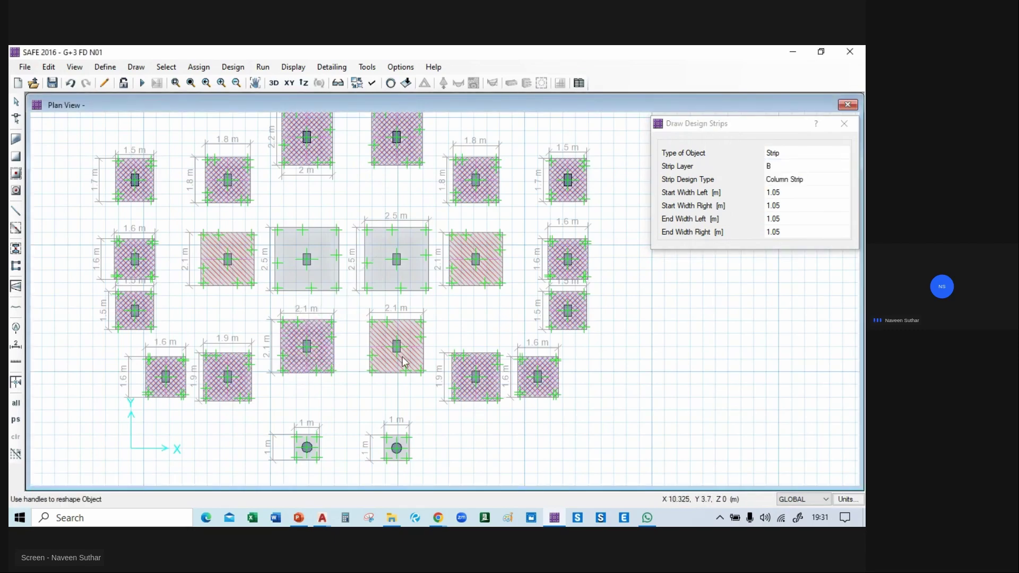
- Draw vertical layer B strips through the right 2.1 m footing in the fifth row and both 2.1 m footings in the third row
left_click(400, 374)
left_click(396, 318)
right_click(416, 296)
left_click(227, 286)
left_click(227, 232)
right_click(250, 222)
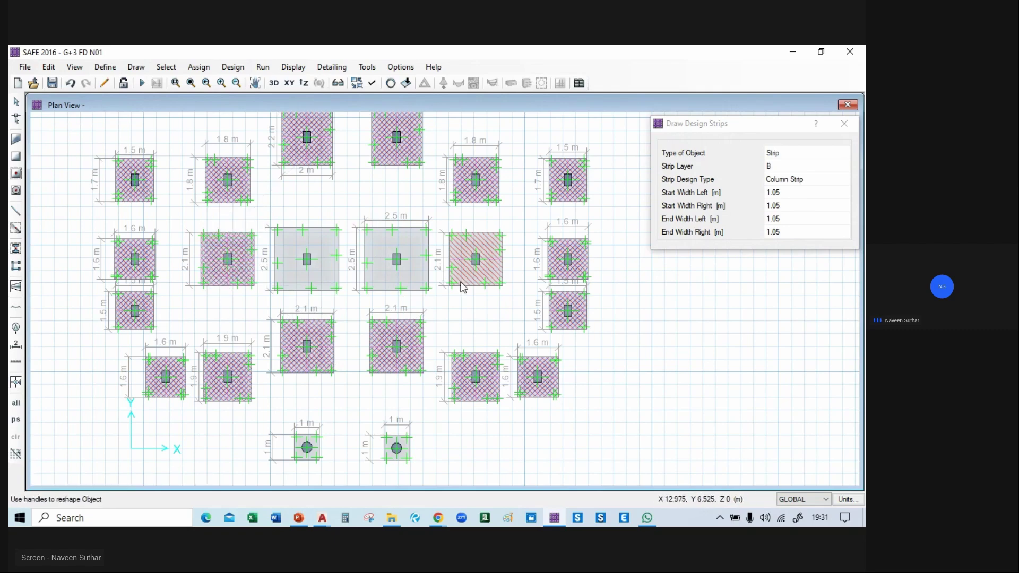
left_click(477, 289)
left_click(475, 232)
right_click(469, 321)
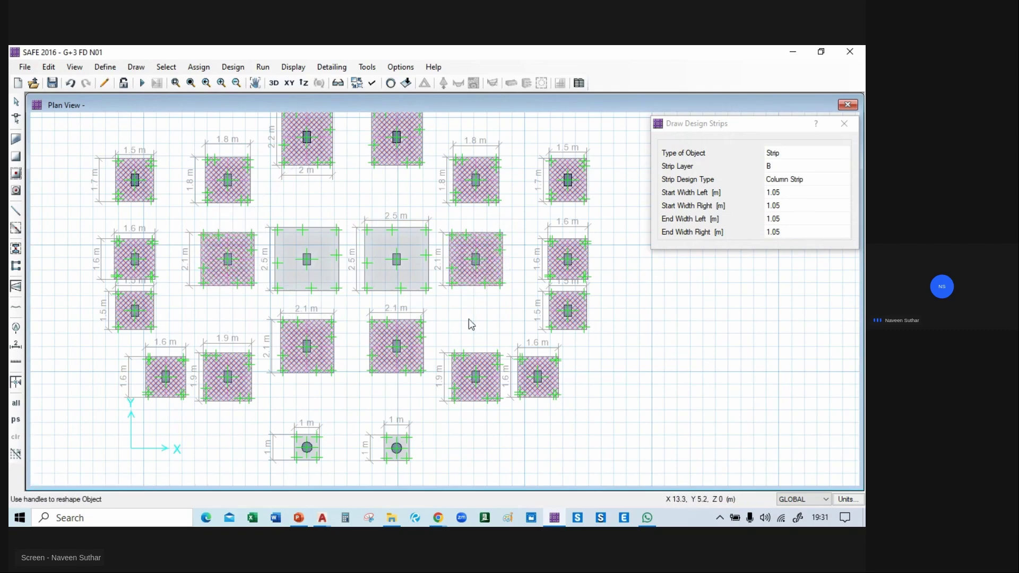
- Set the design strip's start and end widths to 1.25 m on both sides
middle_click_drag(436, 419, 446, 438)
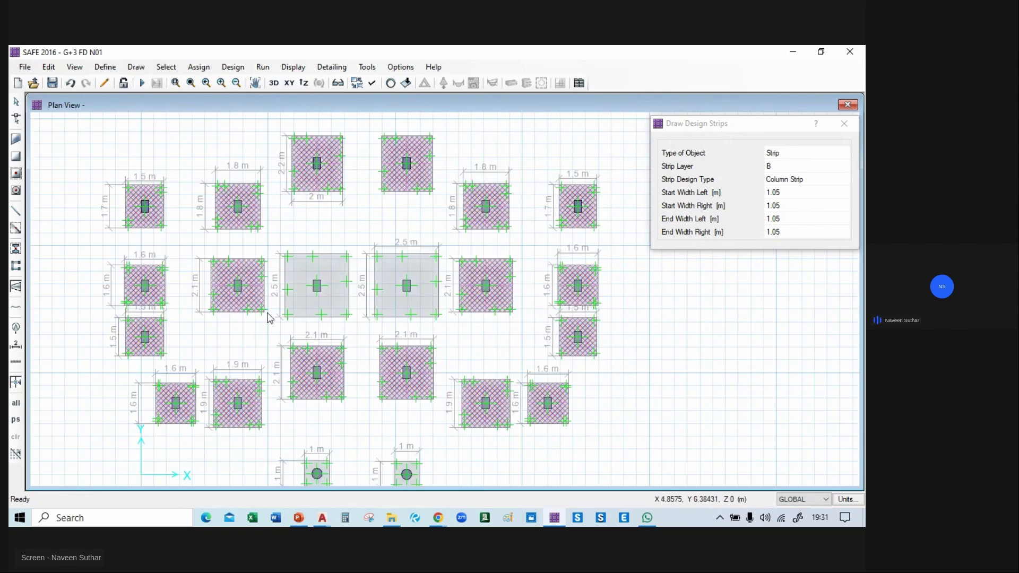
left_click(802, 193)
type("1.25")
key("Return")
left_click(811, 195)
left_click(834, 193)
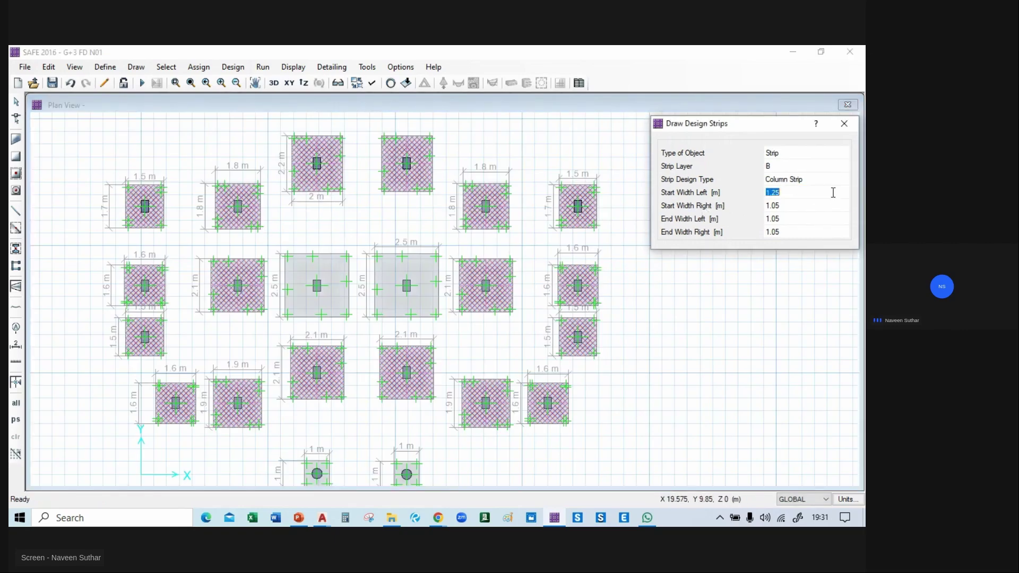
left_click(801, 206)
type("1.25")
key("Return")
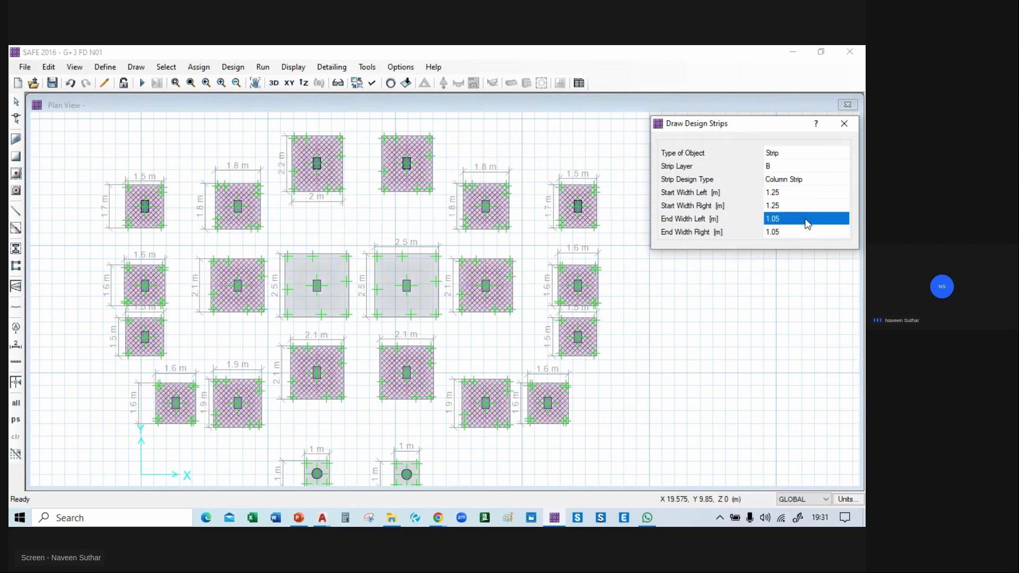
type("1.25")
key("Return")
left_click(801, 232)
type("1.25")
- Draw horizontal layer A column strips through the two 2.5 m footings in the third row
left_click(793, 166)
left_click(804, 194)
left_click(796, 165)
left_click(798, 183)
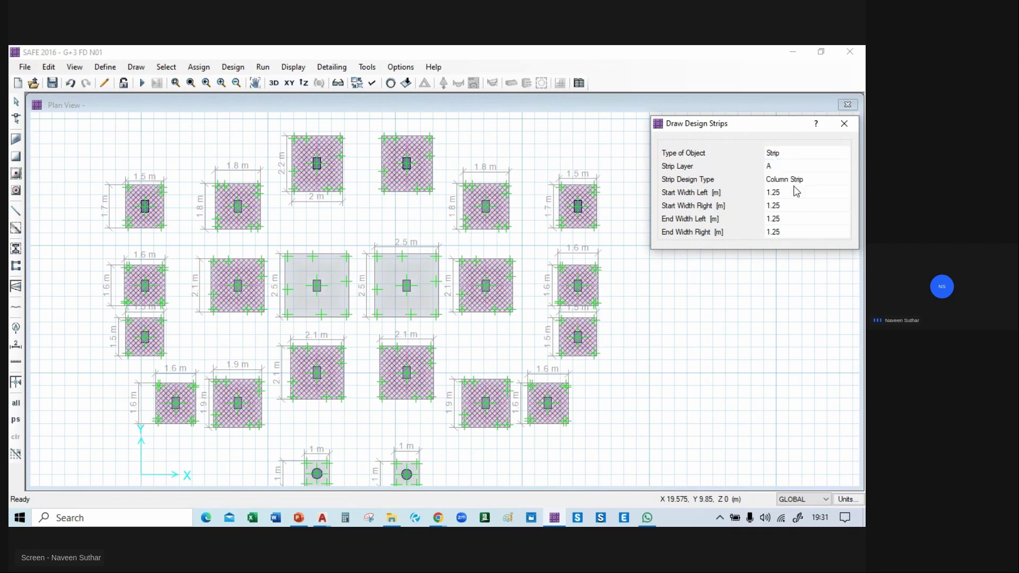
left_click(375, 285)
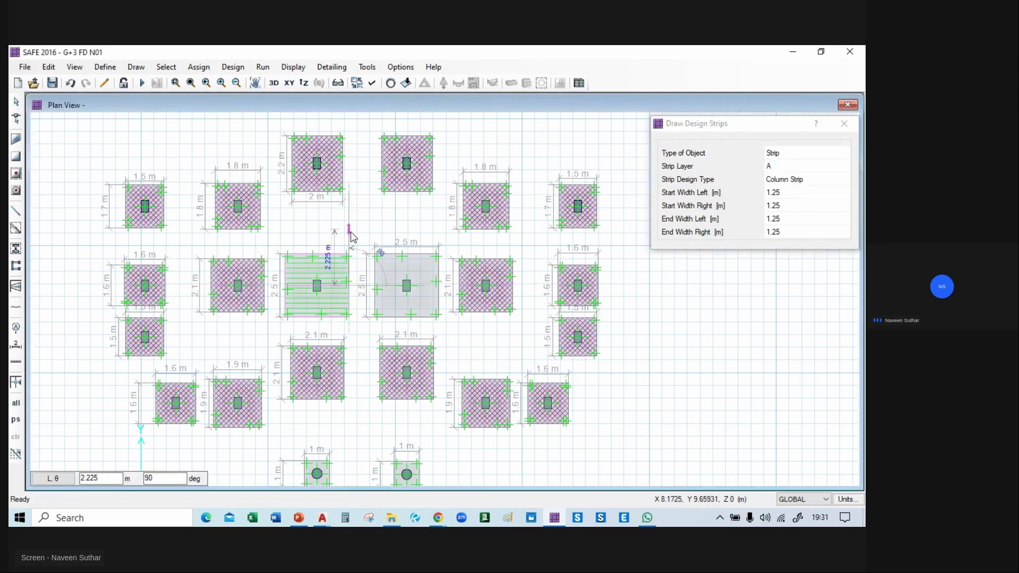
left_click(438, 285)
right_click(425, 234)
- Draw vertical layer B column strips through both 2.5 m footings in the third row
left_click(789, 162)
left_click(791, 166)
left_click(800, 192)
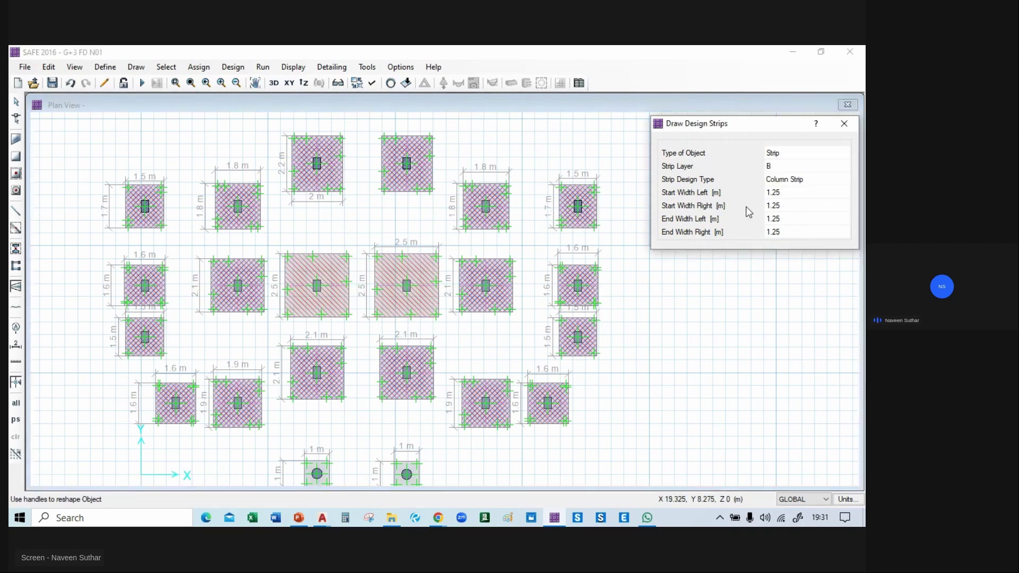
left_click(317, 316)
left_click(318, 254)
right_click(371, 250)
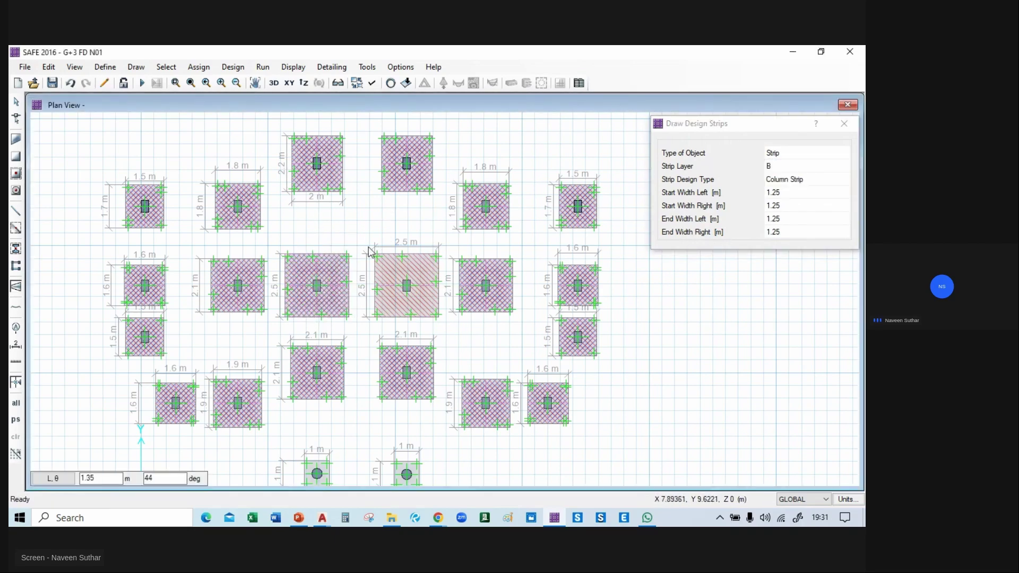
left_click(406, 317)
left_click(405, 254)
right_click(410, 257)
- Set the design strip's start and end widths to 0.5 m on both sides for the 1 m footings
middle_click_drag(412, 338, 397, 254)
scroll(310, 428, "up", 3)
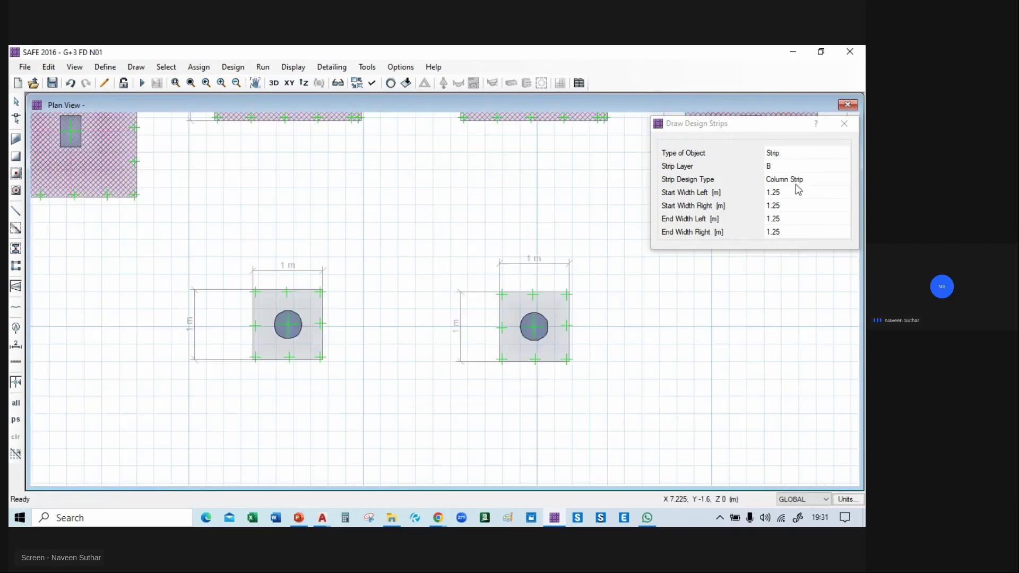
left_click(802, 192)
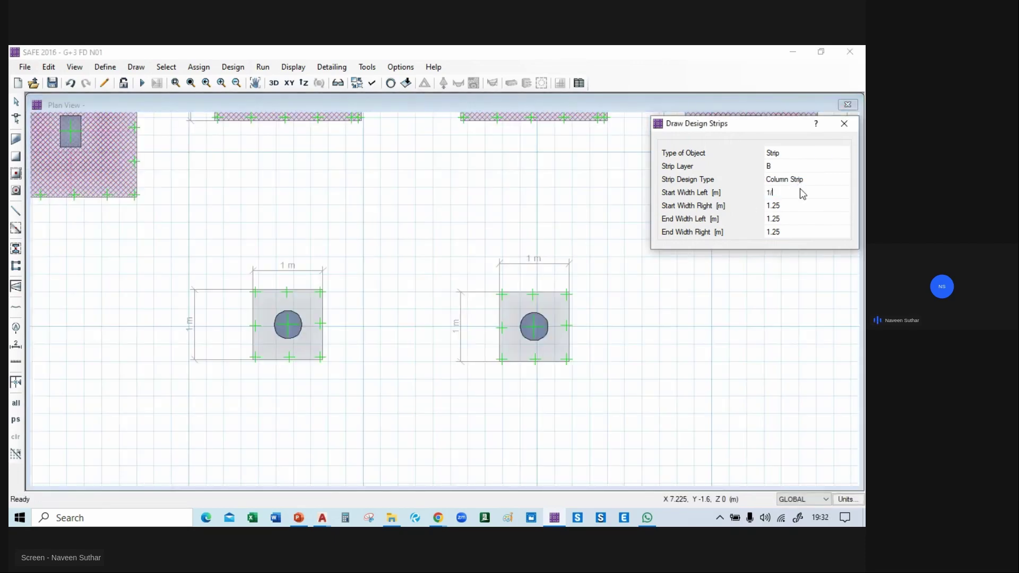
key("Return")
left_click(800, 190)
key("ctrl+c")
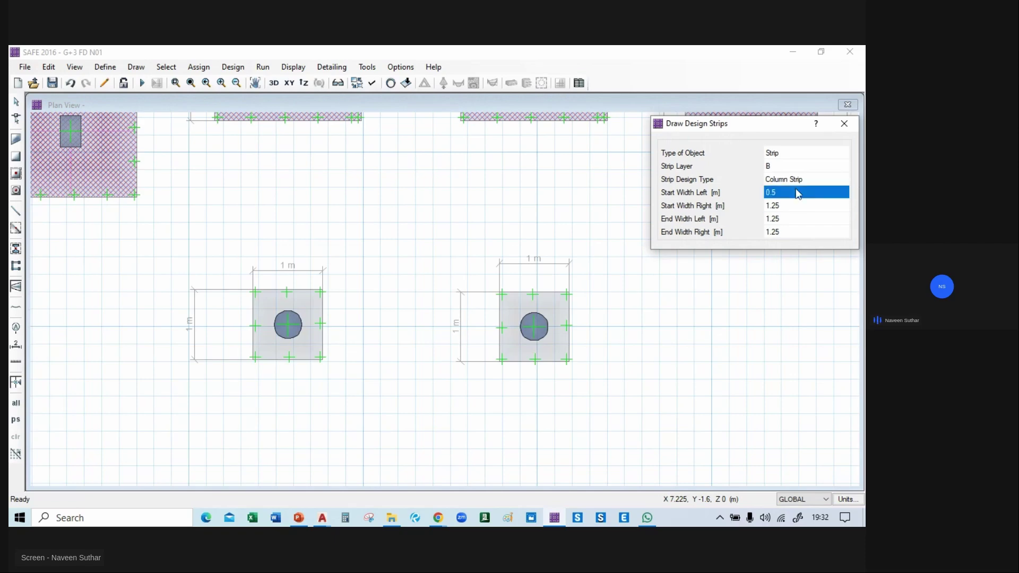
left_click(813, 207)
key("ctrl+v")
left_click(822, 221)
key("ctrl+v")
left_click(822, 230)
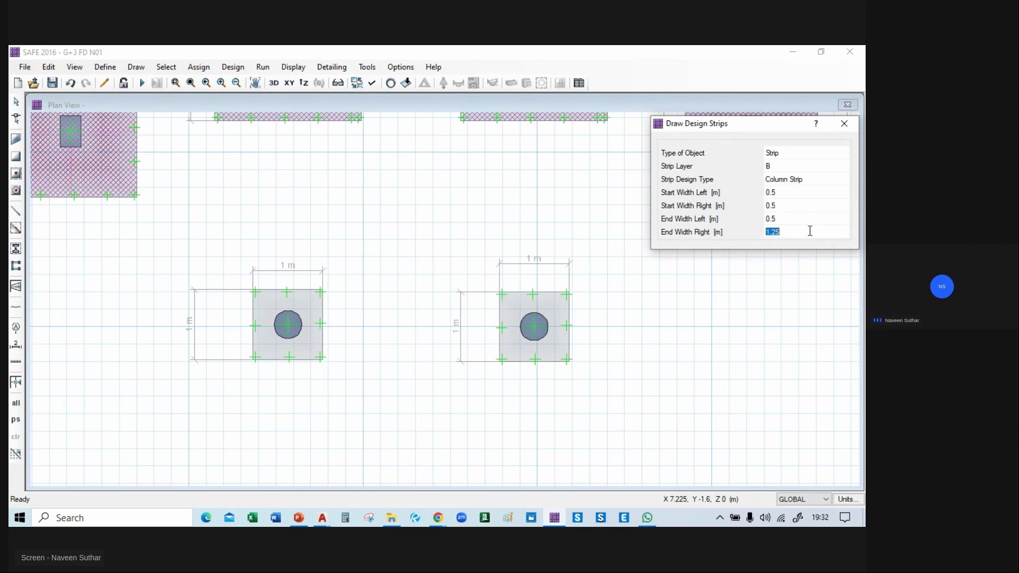
- Draw horizontal layer A column strips through the two 1 m footings in the lowest row
left_click(803, 167)
left_click(803, 167)
left_click(803, 175)
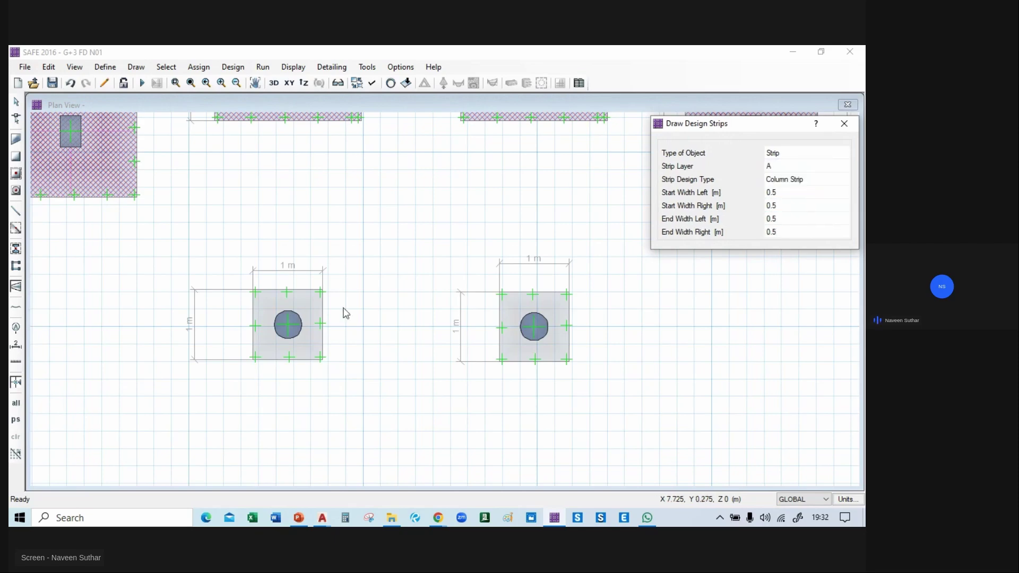
left_click(253, 331)
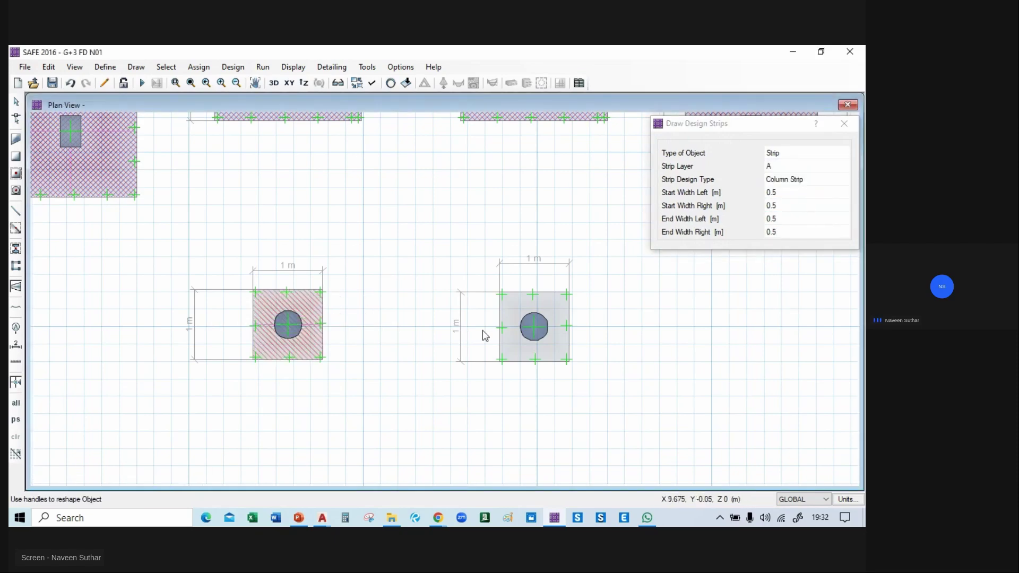
left_click(568, 327)
right_click(628, 301)
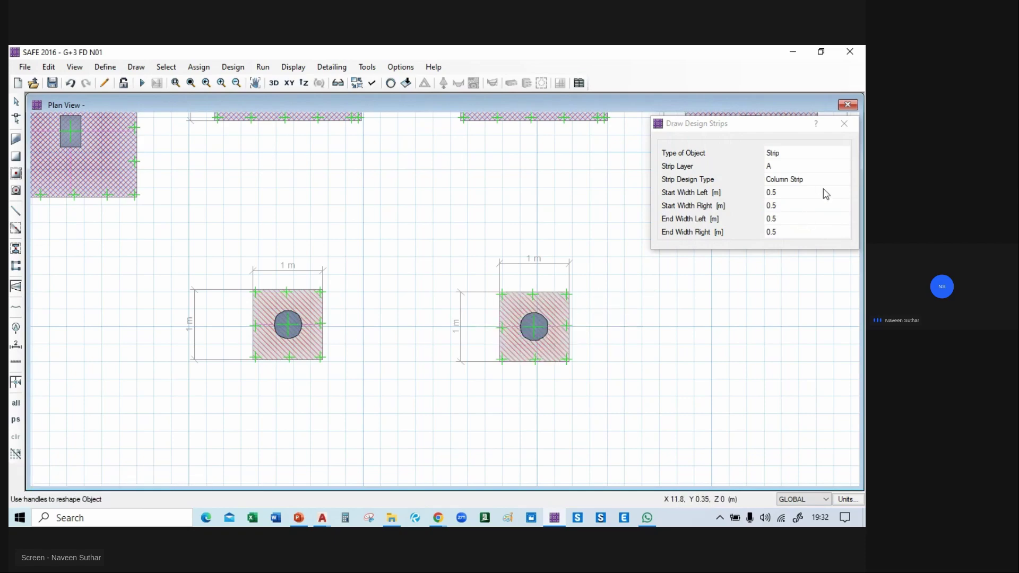
- Draw vertical layer B column strips through both 1 m footings in the lowest row and end strip drawing
left_click(795, 167)
left_click(795, 166)
left_click(794, 167)
left_click(796, 183)
left_click(286, 360)
left_click(288, 291)
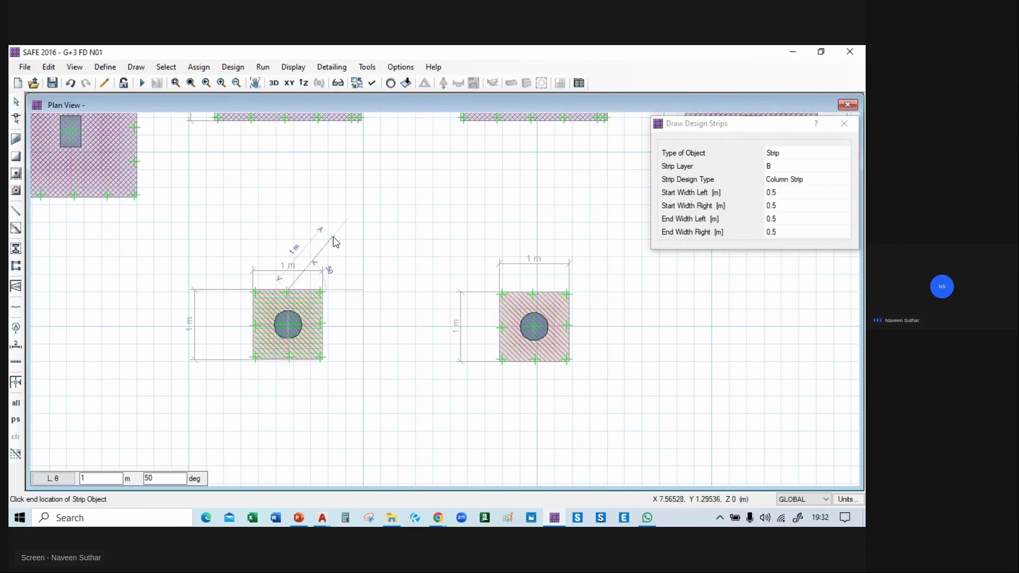
right_click(334, 236)
left_click(535, 360)
left_click(535, 291)
right_click(571, 237)
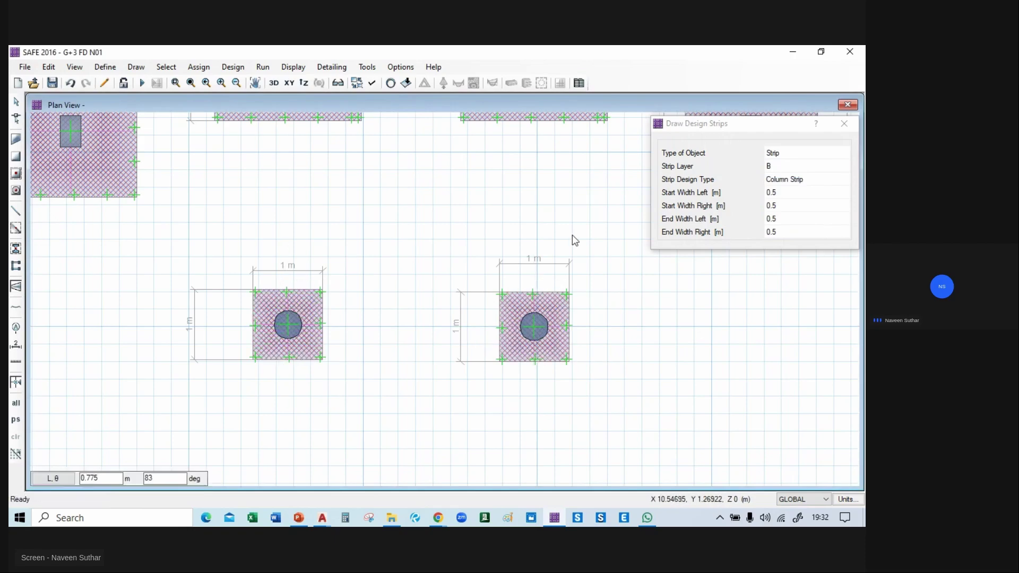
key("Escape")
- Hide the dimension lines in the plan view through the display options
scroll(422, 387, "down", 3)
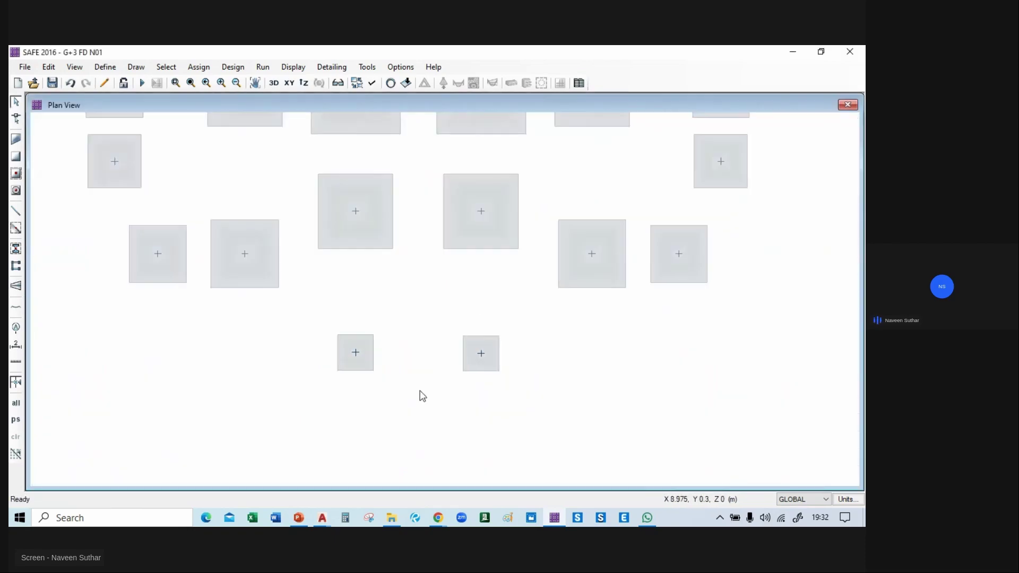
scroll(433, 427, "down", 1)
middle_click_drag(530, 391, 525, 419)
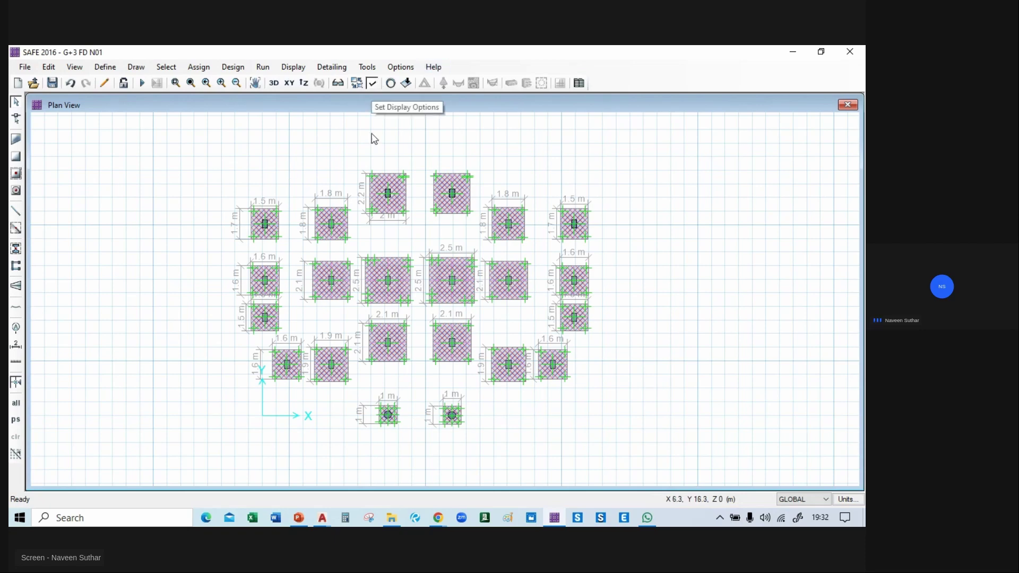
left_click(373, 84)
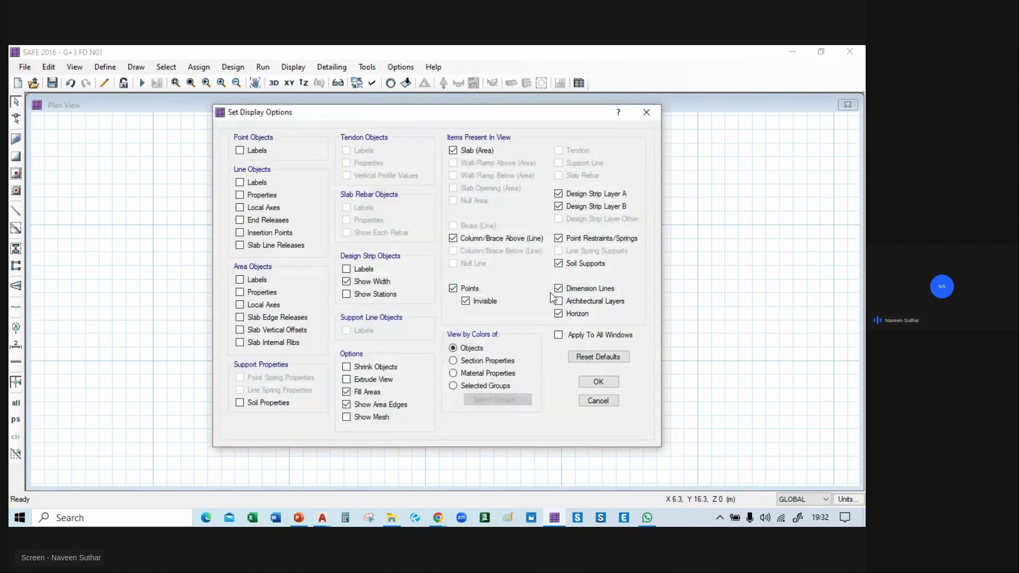
left_click(599, 382)
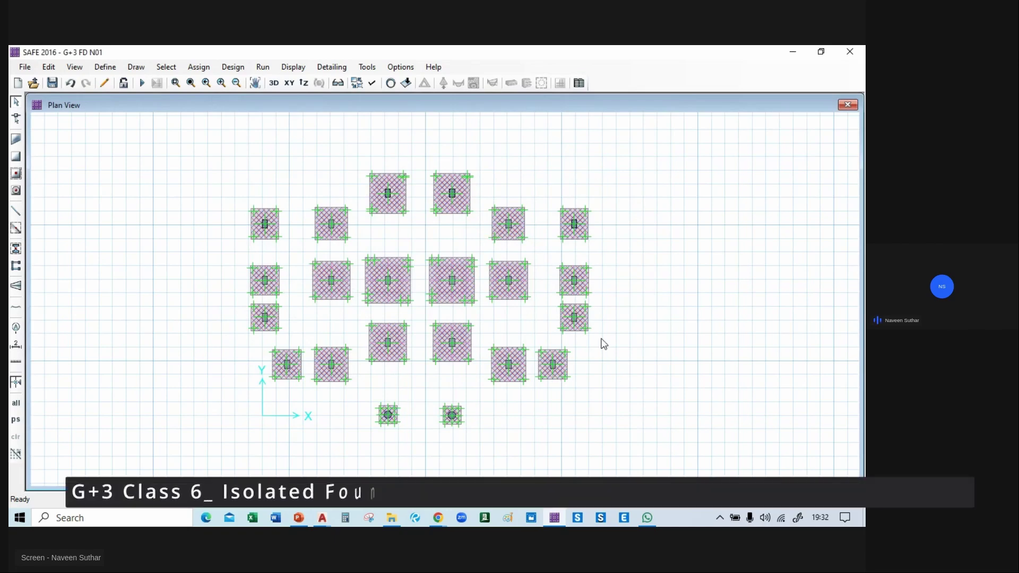
- Switch to PowerPoint, review the slide on assigning active degrees of freedom, and return to SAFE
key("alt+Tab")
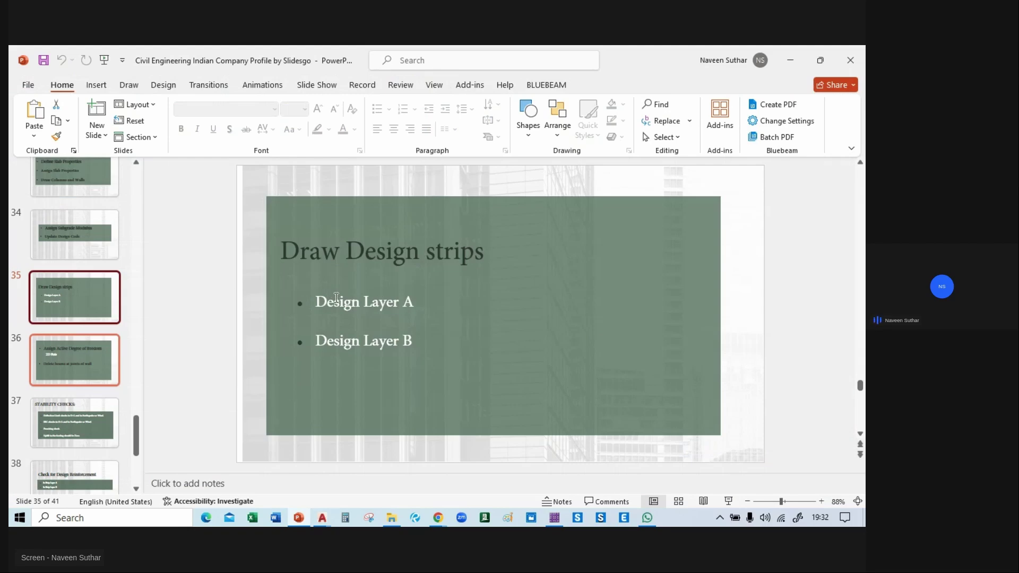
left_click(74, 349)
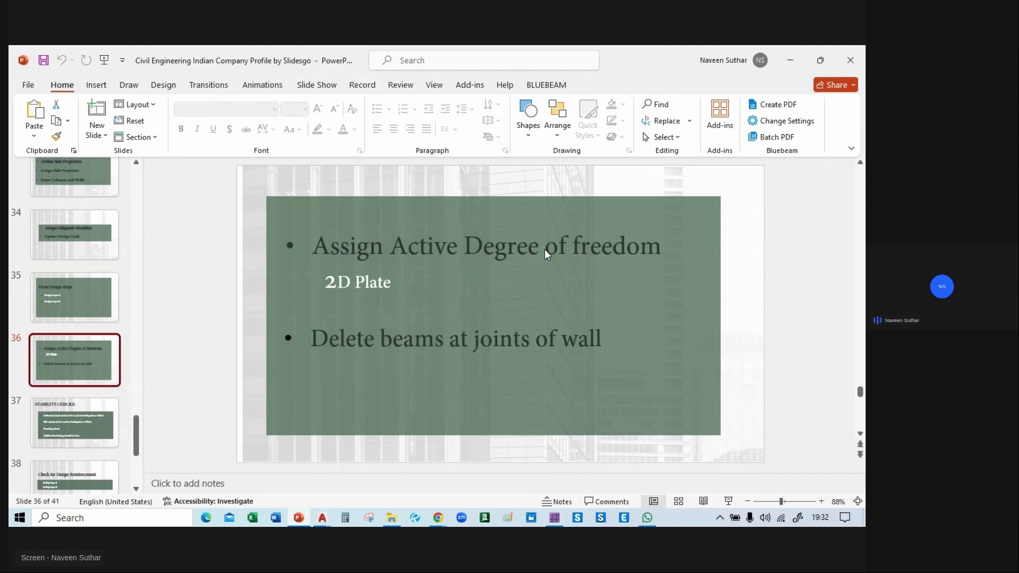
key("alt+Tab")
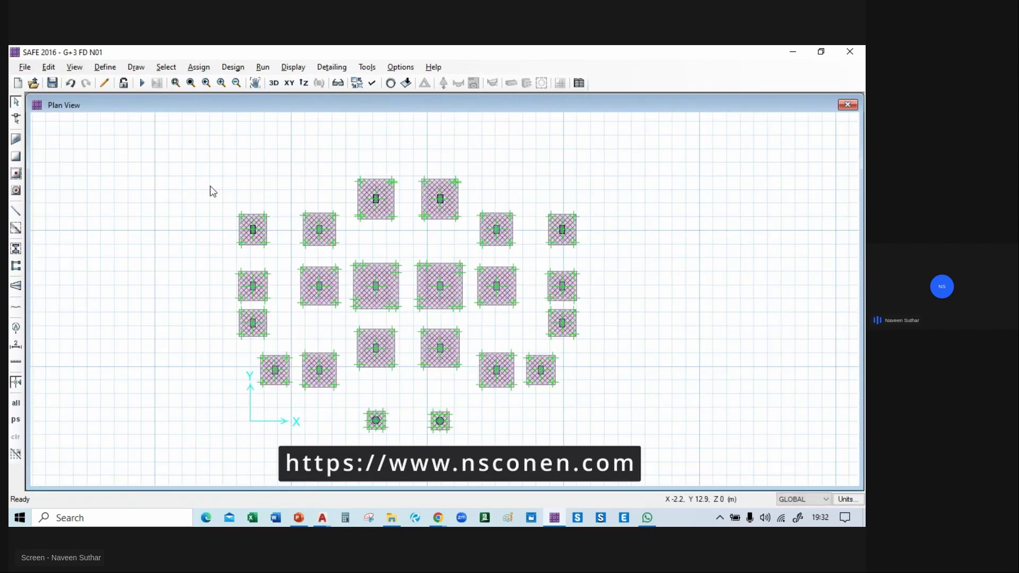
- Apply the advanced modeling options with active degrees of freedom limited to 2D Plate - UZ, RX, RY Only
left_click(263, 67)
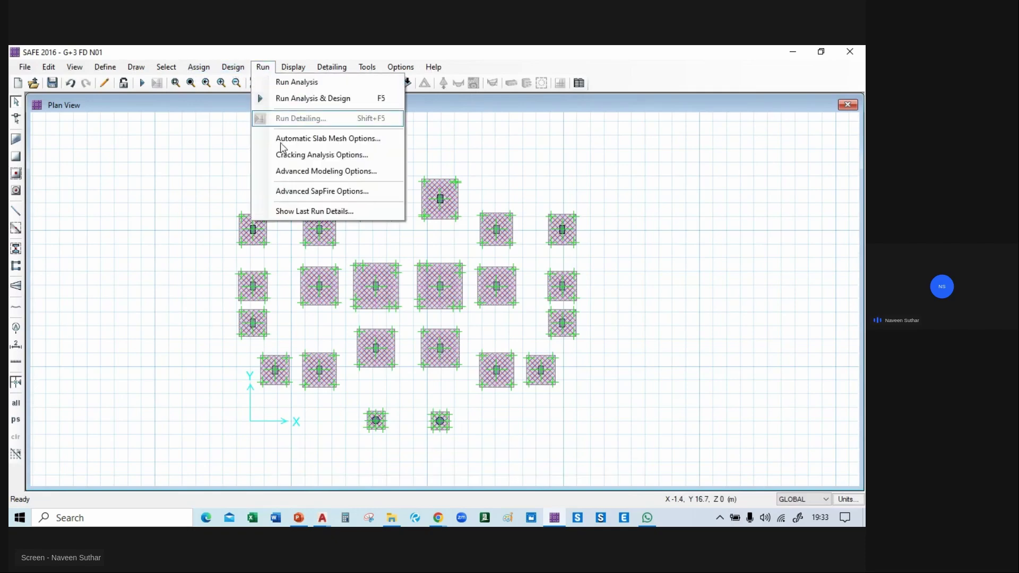
left_click(324, 173)
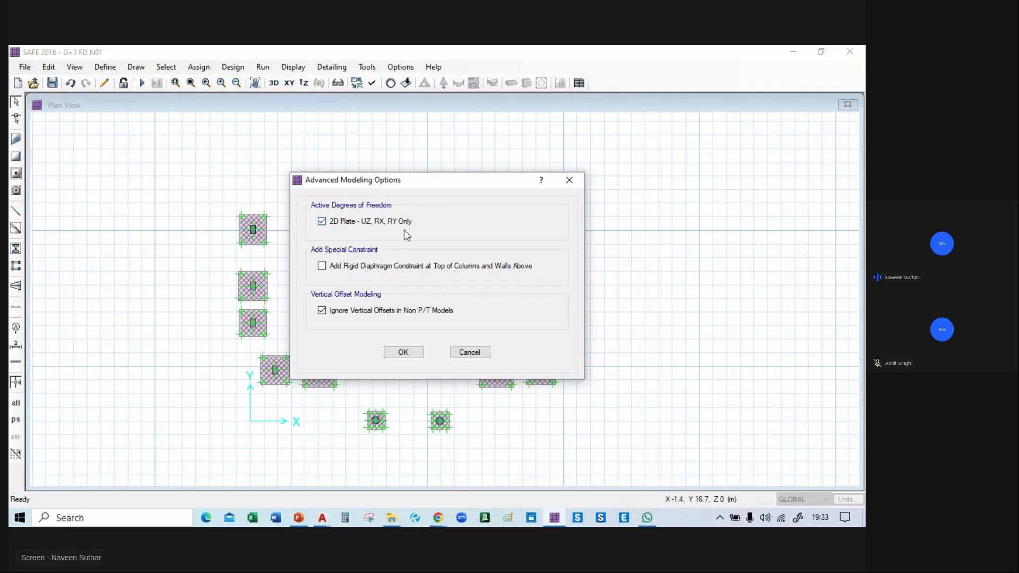
left_click_drag(414, 186, 186, 206)
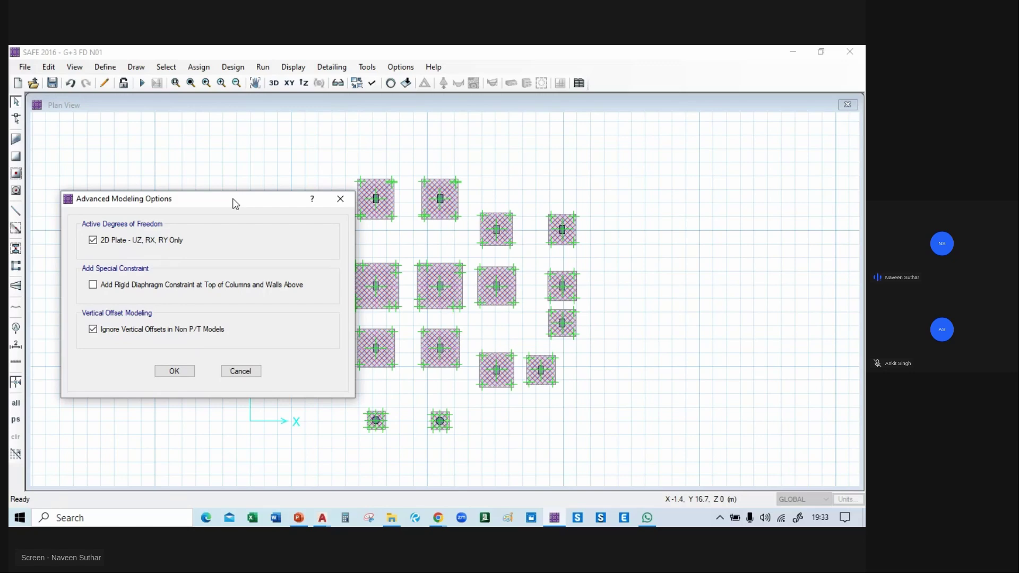
left_click(179, 373)
- Switch to PowerPoint and review the note on deleting beams at wall joints and the Stability Checks slide
key("alt+Tab")
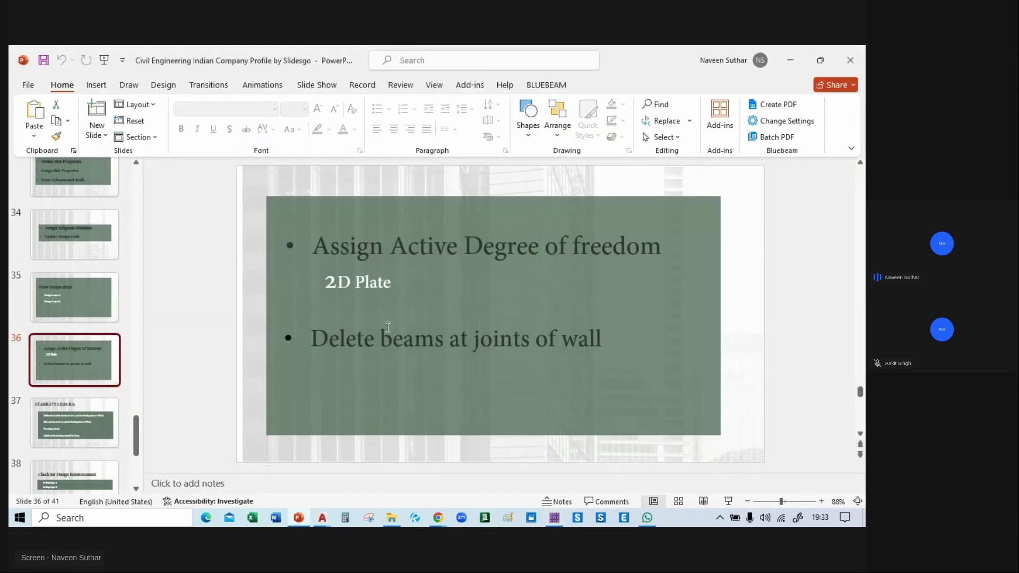
key("alt+Tab")
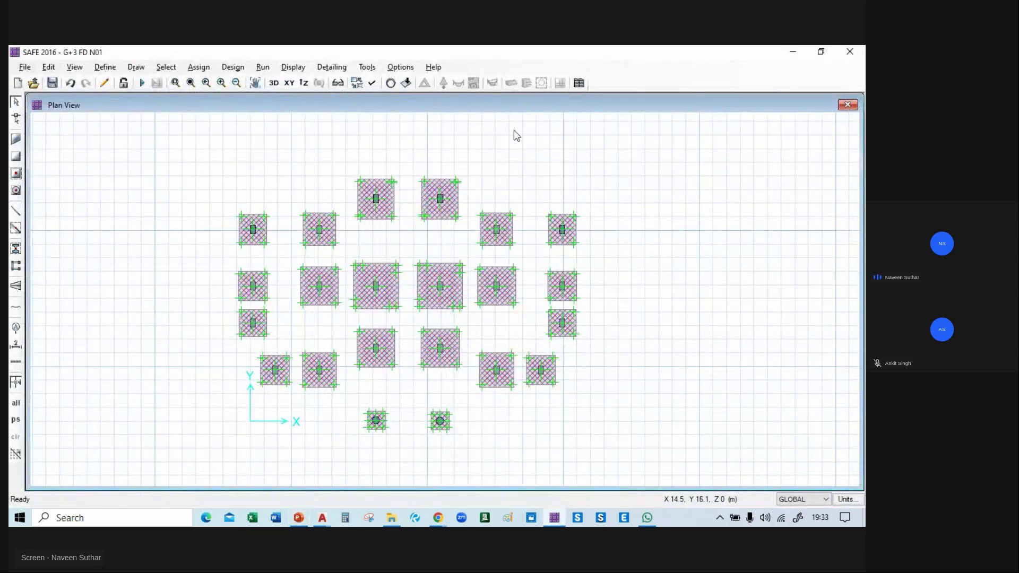
key("alt+Tab")
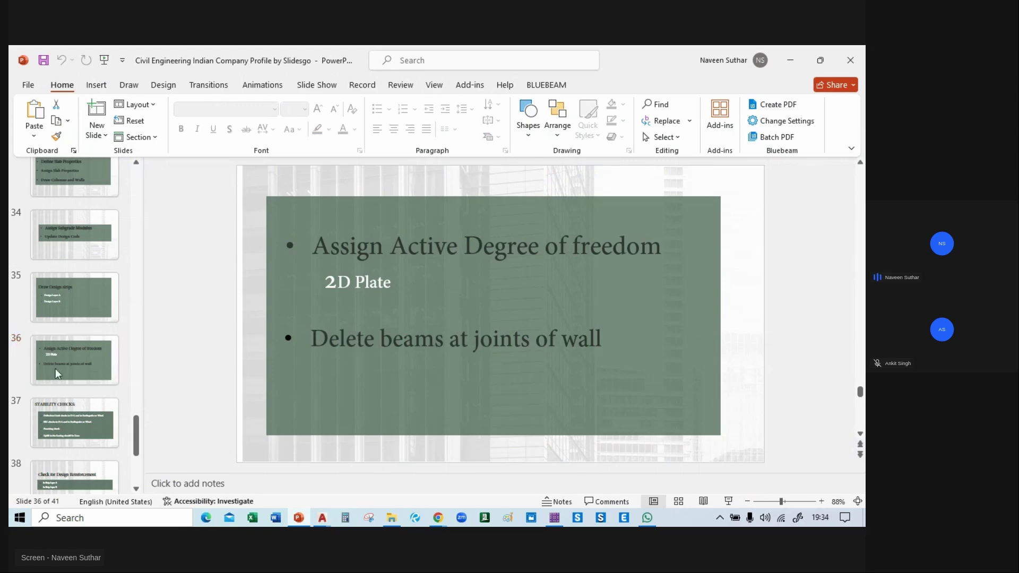
left_click(77, 416)
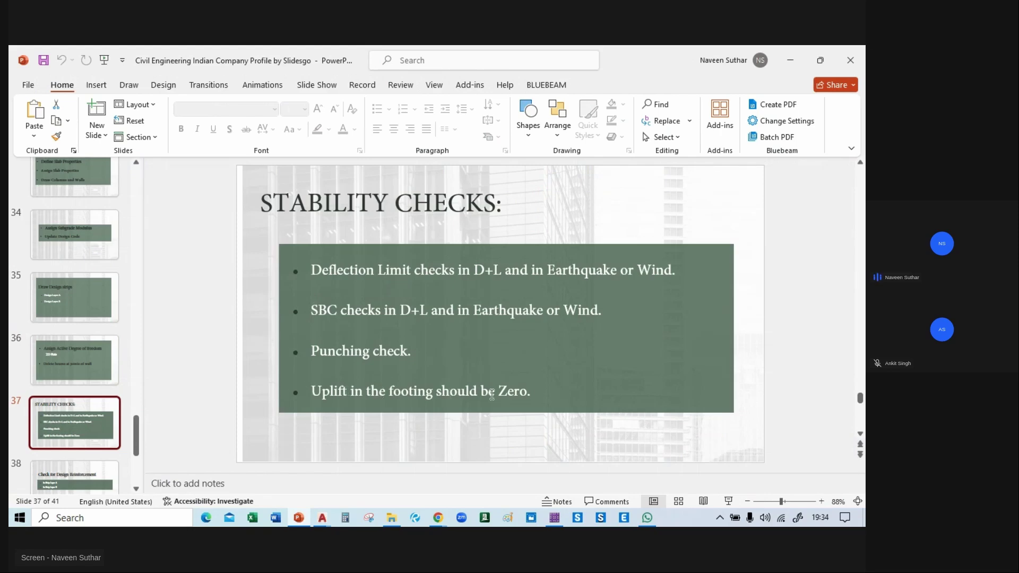
triple_click(327, 391)
left_click(294, 378)
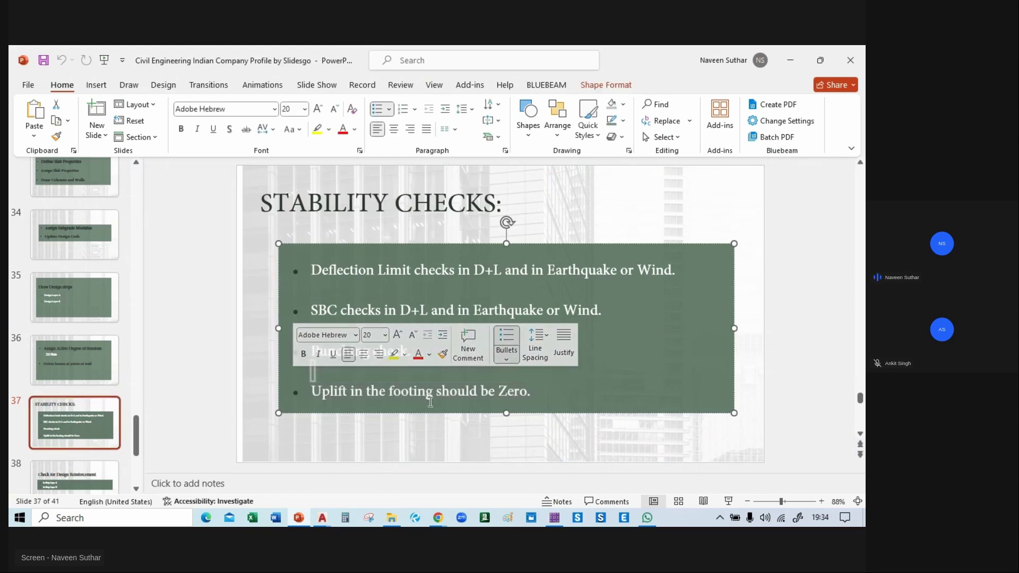
type("Punching check.")
- Switch back to SAFE and run the analysis and design of the footing model
key("alt+Tab")
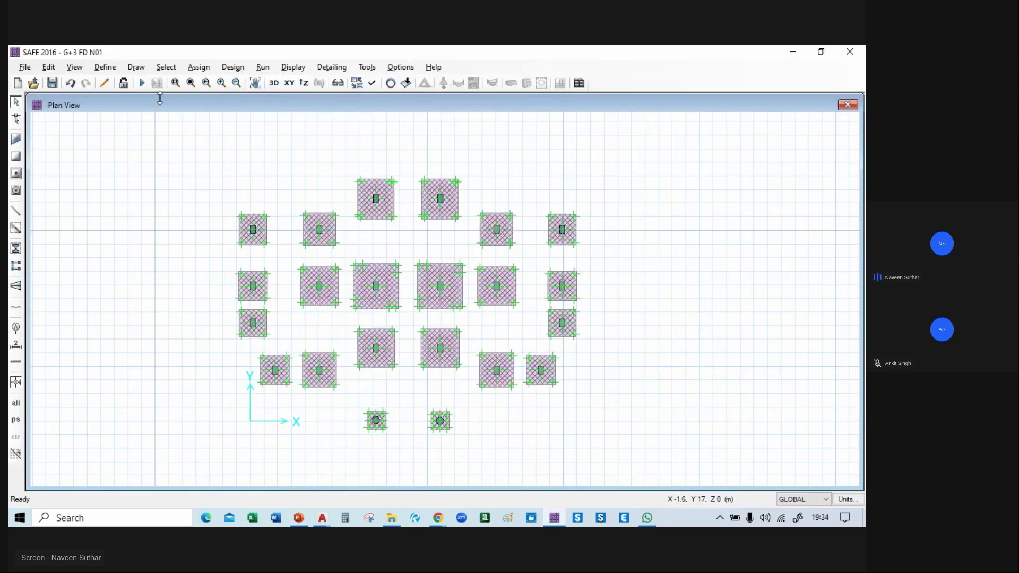
left_click(141, 82)
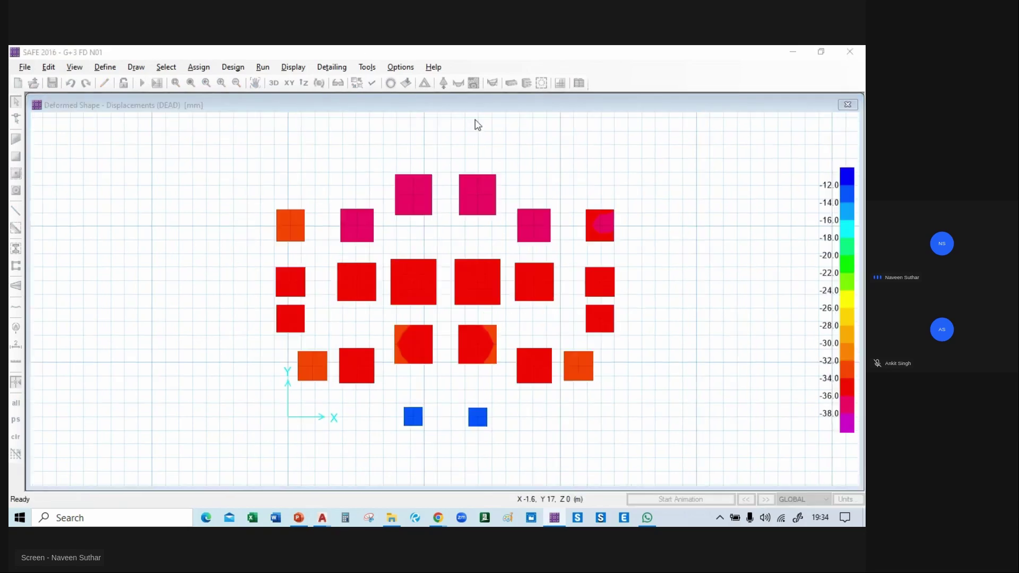
- Display the soil pressure contours for the DL+LL load combination on the deformed shape
left_click(443, 83)
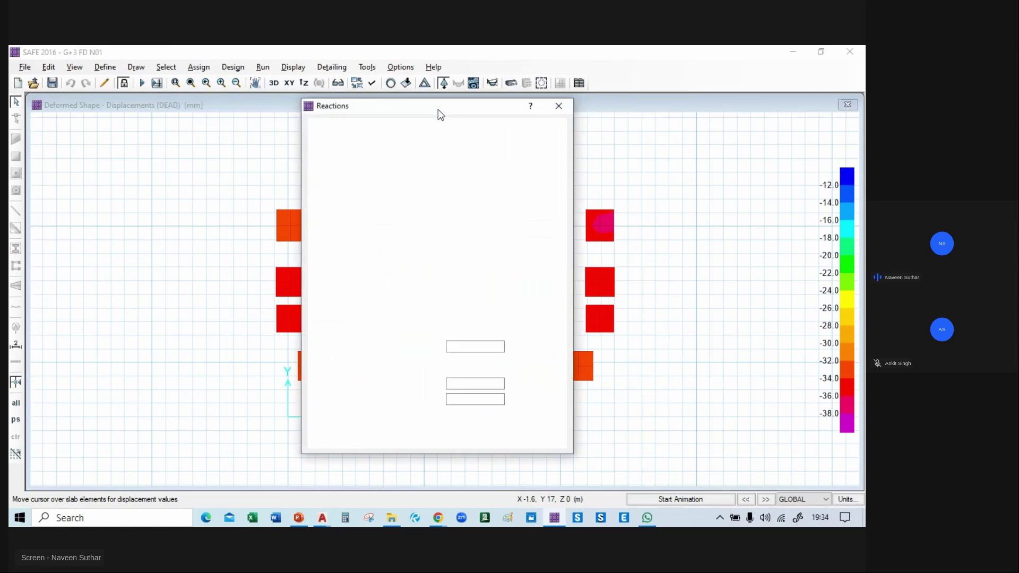
left_click_drag(444, 109, 196, 114)
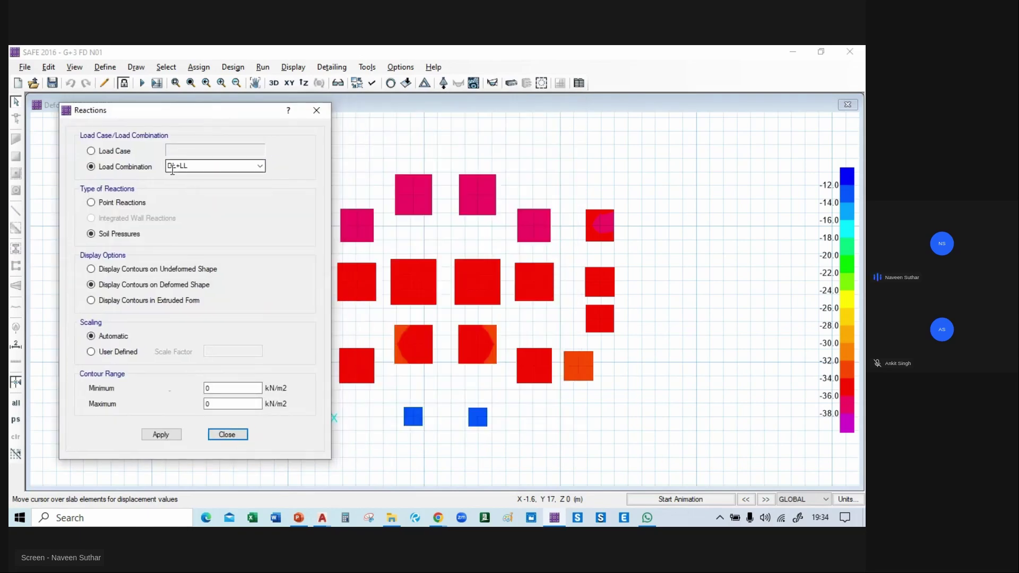
left_click(160, 434)
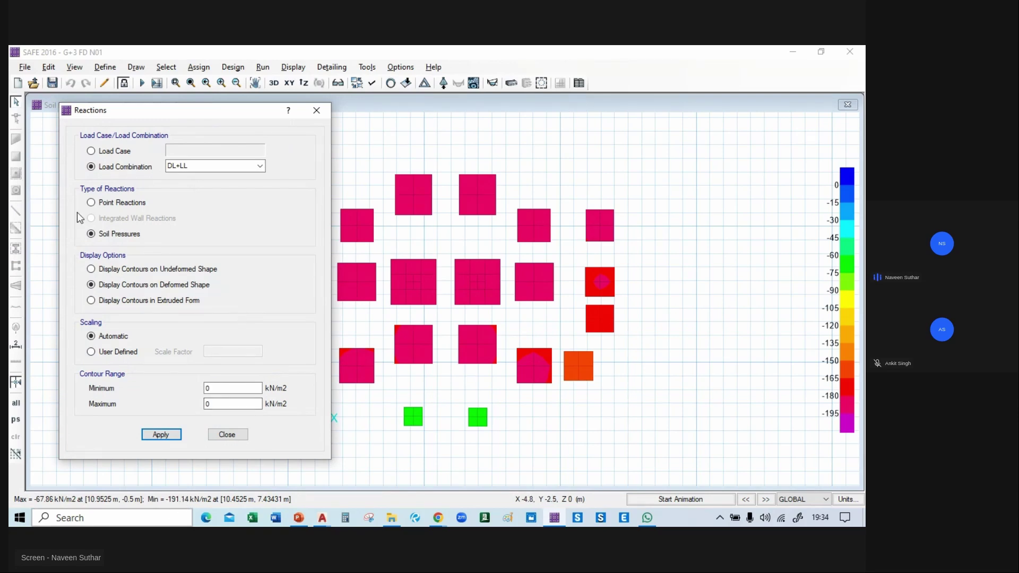
left_click(227, 434)
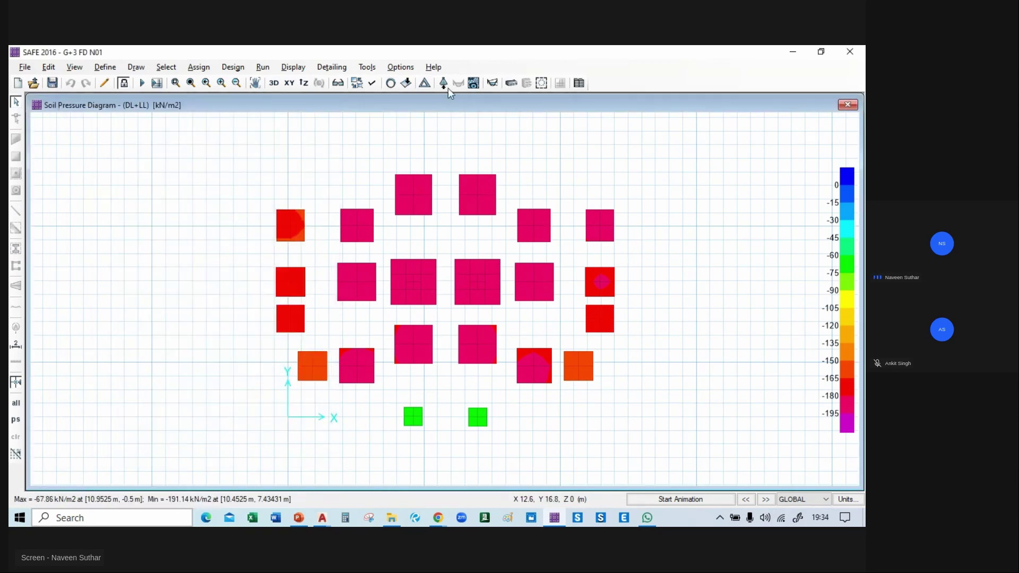
- Display the deformed shape contours of the footings for the DL+LL load combination
left_click(428, 84)
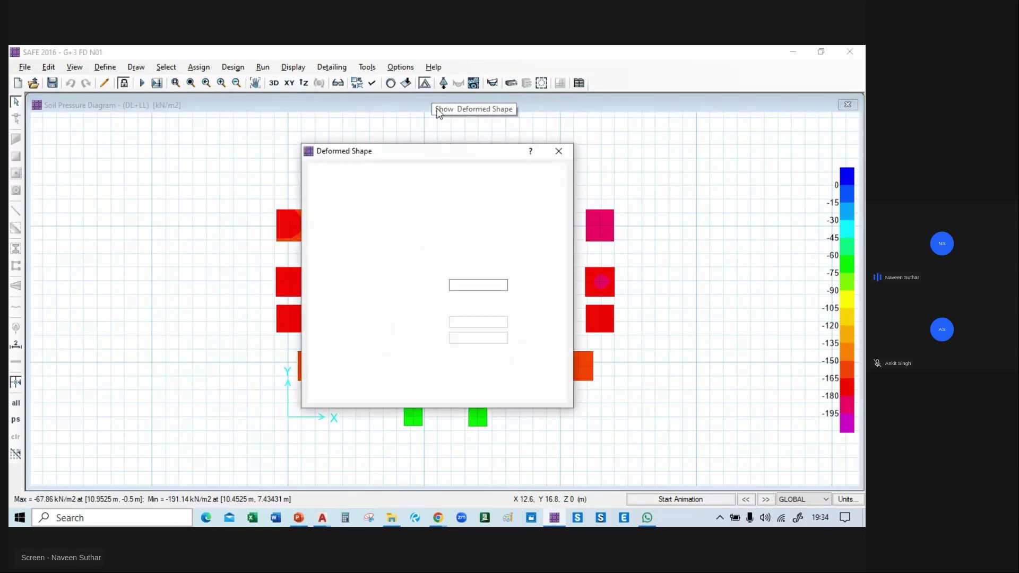
left_click_drag(454, 160, 191, 167)
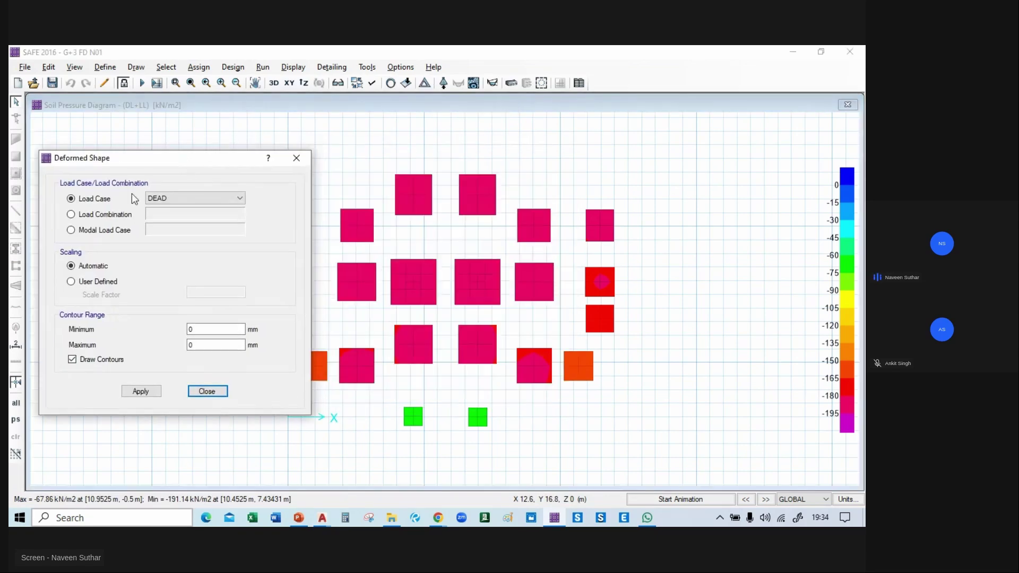
left_click(82, 217)
left_click(198, 218)
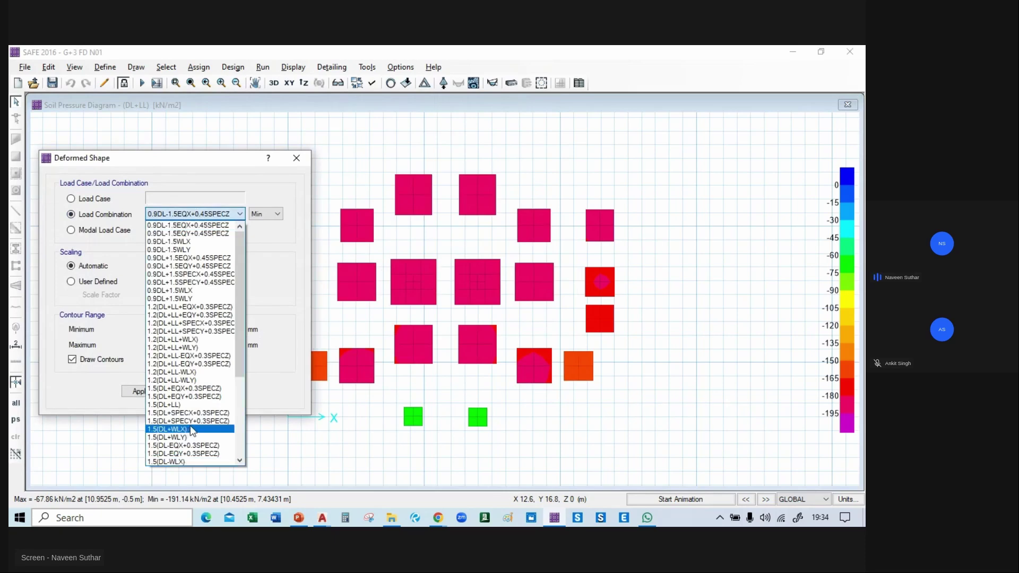
scroll(189, 457, "down", 2)
scroll(189, 458, "up", 2)
left_click(159, 391)
left_click(140, 392)
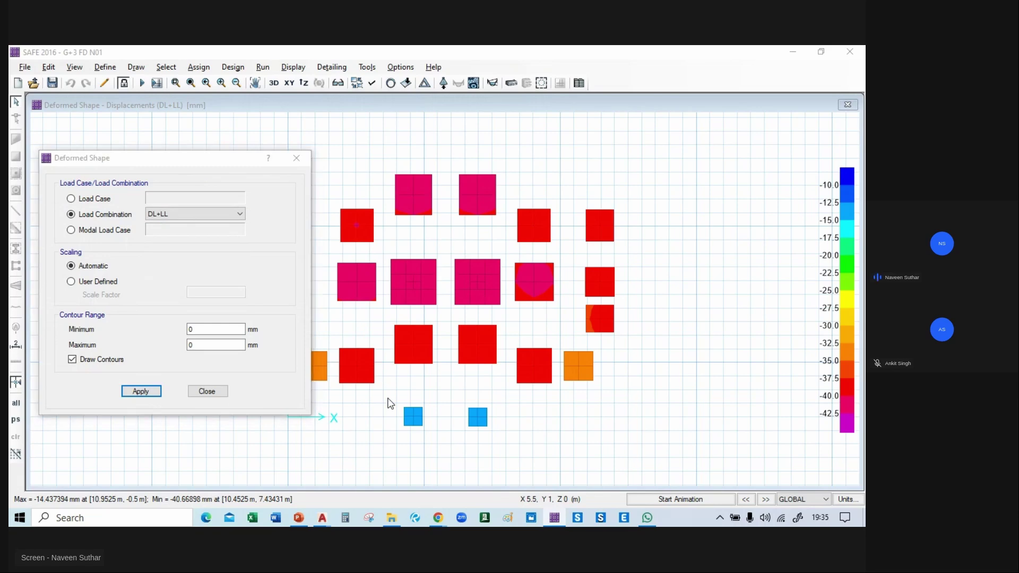
- Switch to PowerPoint and review the Stability Checks slide
key("alt+Tab")
key("ctrl+End")
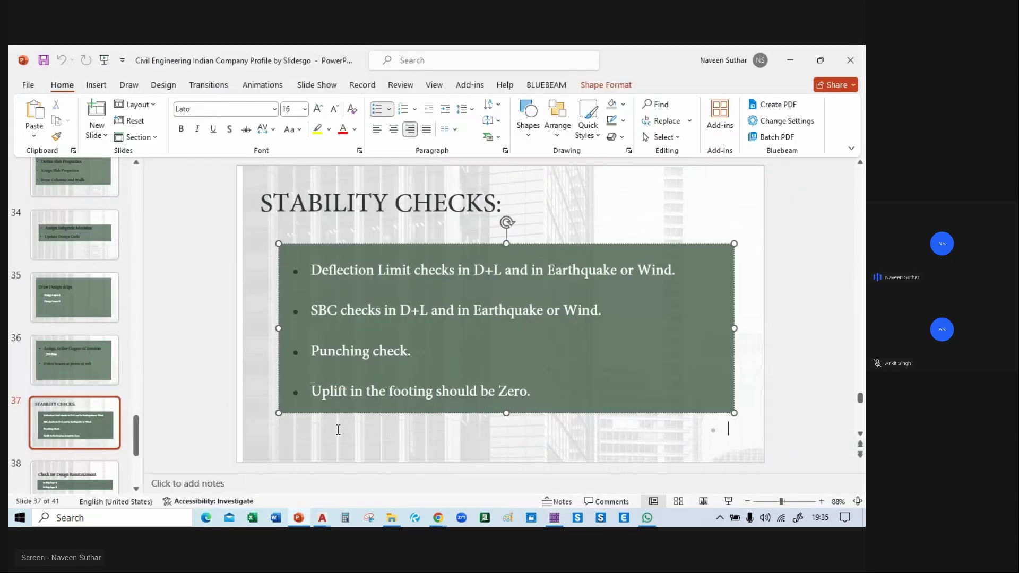
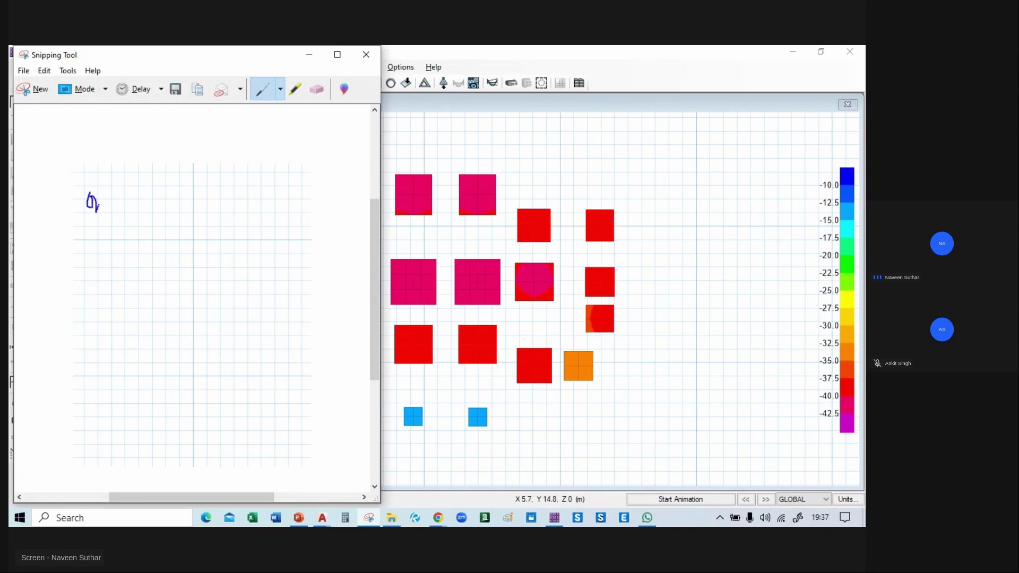
- Handwrite the notes "one way shear" and "two way" on the blank grid snip in Snipping Tool
left_click_drag(110, 207, 118, 213)
left_click_drag(131, 198, 134, 206)
left_click_drag(197, 198, 197, 222)
mouse_move(251, 173)
left_mouse_down()
mouse_move(240, 192)
mouse_move(300, 174)
mouse_move(322, 194)
left_mouse_up()
left_click_drag(93, 292, 93, 307)
left_click_drag(64, 292, 142, 274)
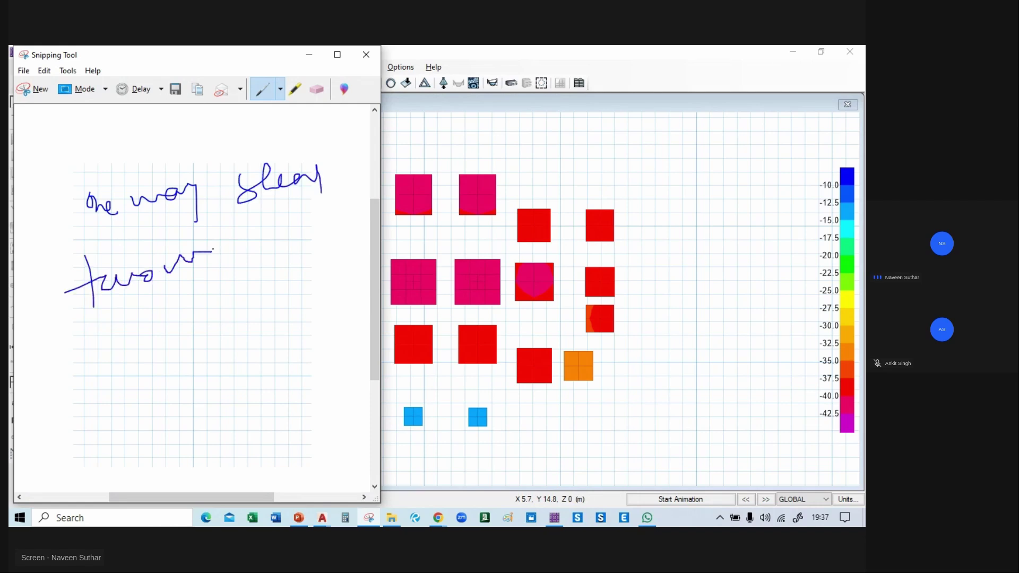
left_click_drag(236, 240, 245, 250)
left_click(437, 284)
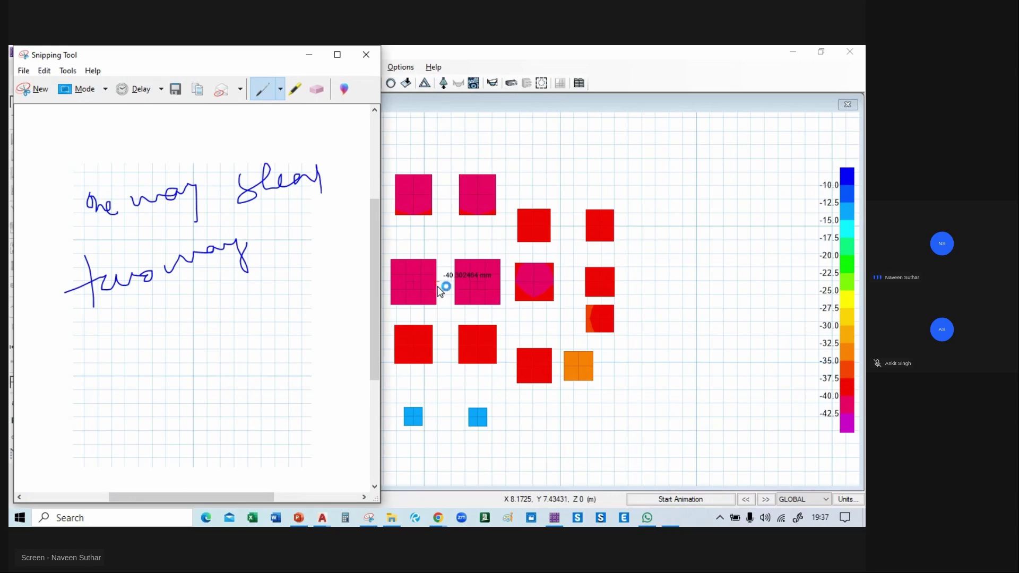
- Sketch a column on a footing in section, with a one-way shear critical line at distance d from the column face
left_click_drag(168, 321, 170, 349)
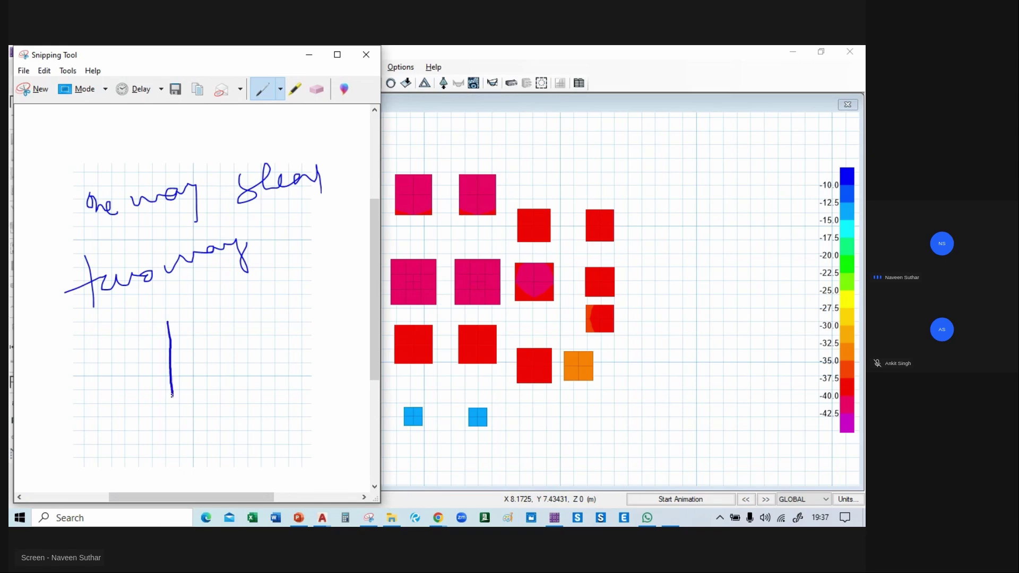
left_click_drag(196, 322, 205, 405)
left_click_drag(174, 309, 268, 320)
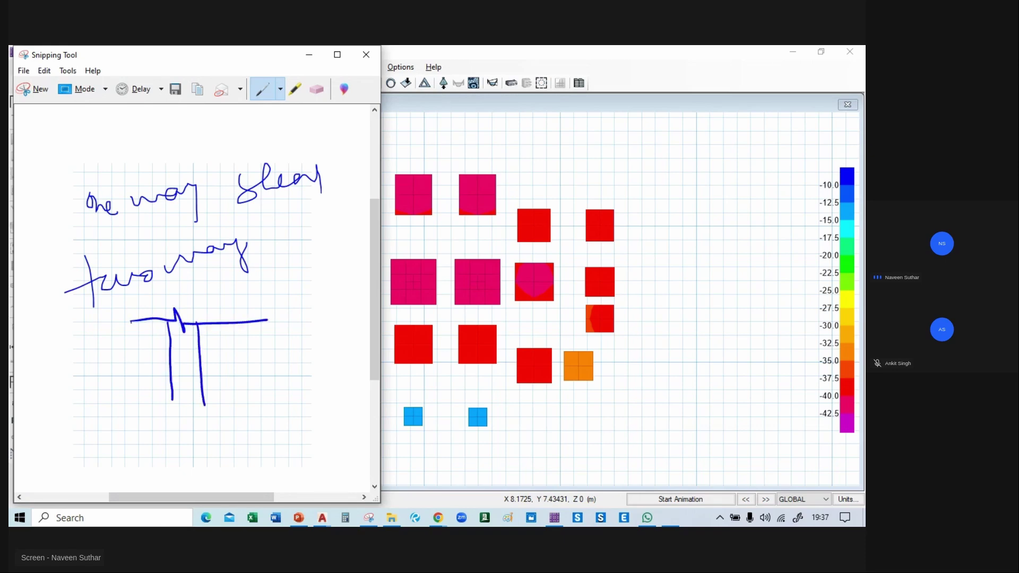
mouse_move(95, 409)
left_mouse_down()
mouse_move(246, 399)
mouse_move(277, 423)
mouse_move(276, 440)
left_mouse_up()
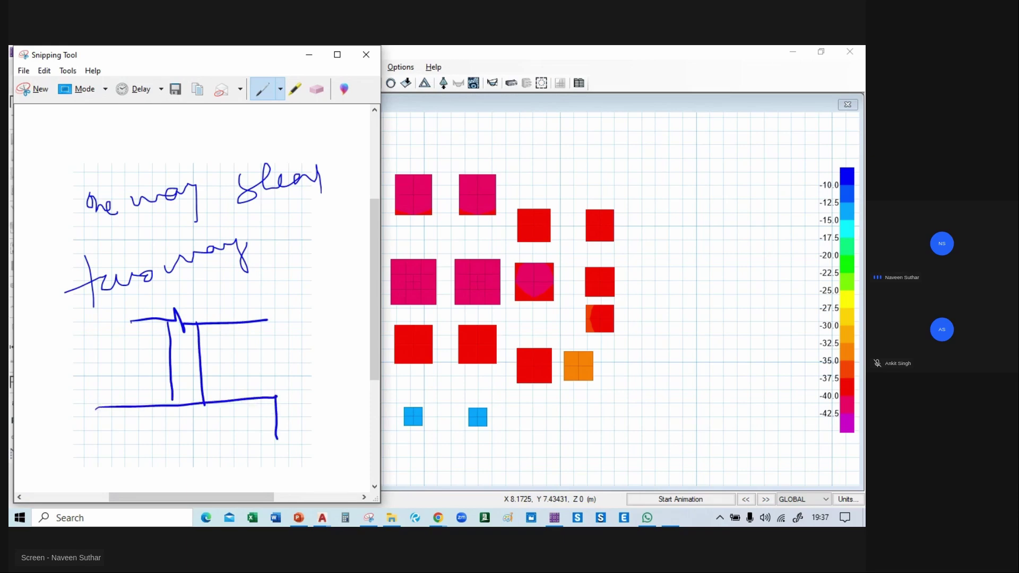
left_click_drag(100, 434, 279, 437)
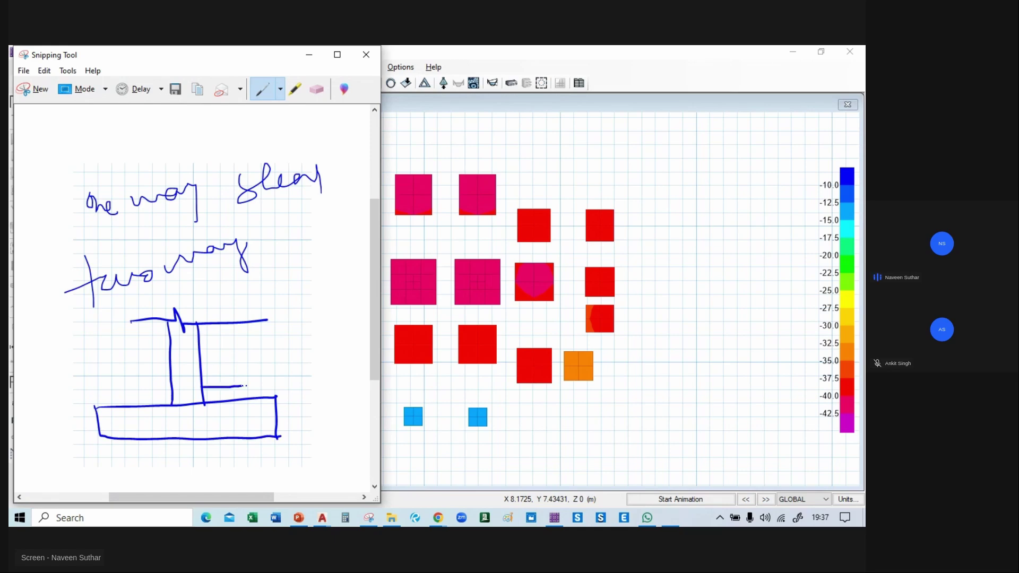
mouse_move(245, 381)
left_mouse_down()
mouse_move(247, 393)
mouse_move(222, 391)
left_mouse_up()
mouse_move(230, 357)
left_mouse_down()
mouse_move(257, 416)
mouse_move(261, 461)
left_mouse_up()
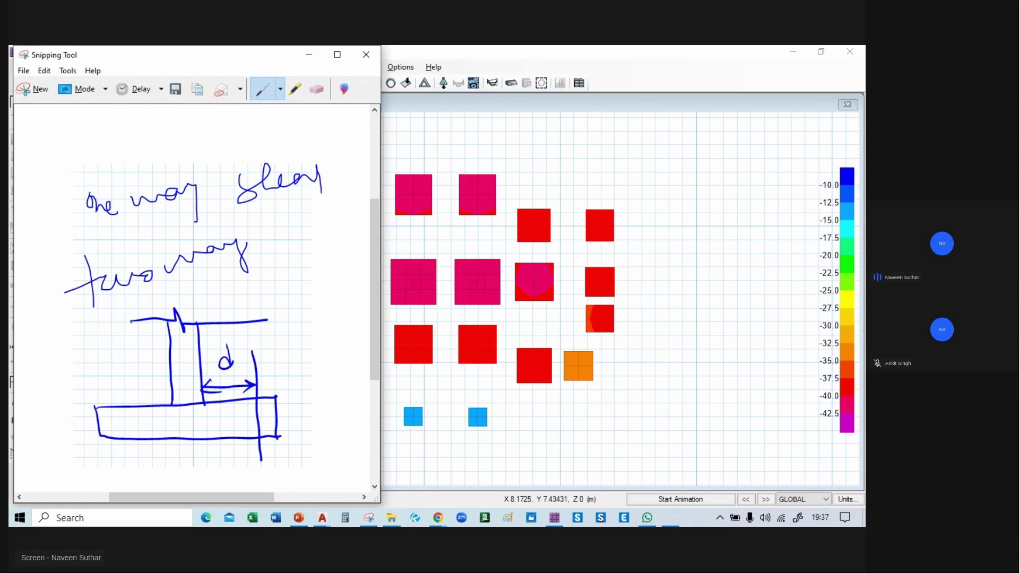
- Label the critical line at distance d "one way" and draw a second critical line at d/2 on the column's other side
mouse_move(295, 334)
left_mouse_down()
mouse_move(286, 347)
mouse_move(295, 335)
left_mouse_up()
mouse_move(299, 347)
left_mouse_down()
mouse_move(329, 340)
mouse_move(303, 375)
mouse_move(324, 372)
mouse_move(340, 390)
left_mouse_up()
mouse_move(133, 386)
left_mouse_down()
mouse_move(170, 385)
mouse_move(160, 391)
left_mouse_up()
left_click_drag(137, 351, 137, 360)
mouse_move(143, 340)
left_mouse_down()
mouse_move(141, 366)
mouse_move(166, 369)
mouse_move(132, 436)
mouse_move(137, 466)
left_mouse_up()
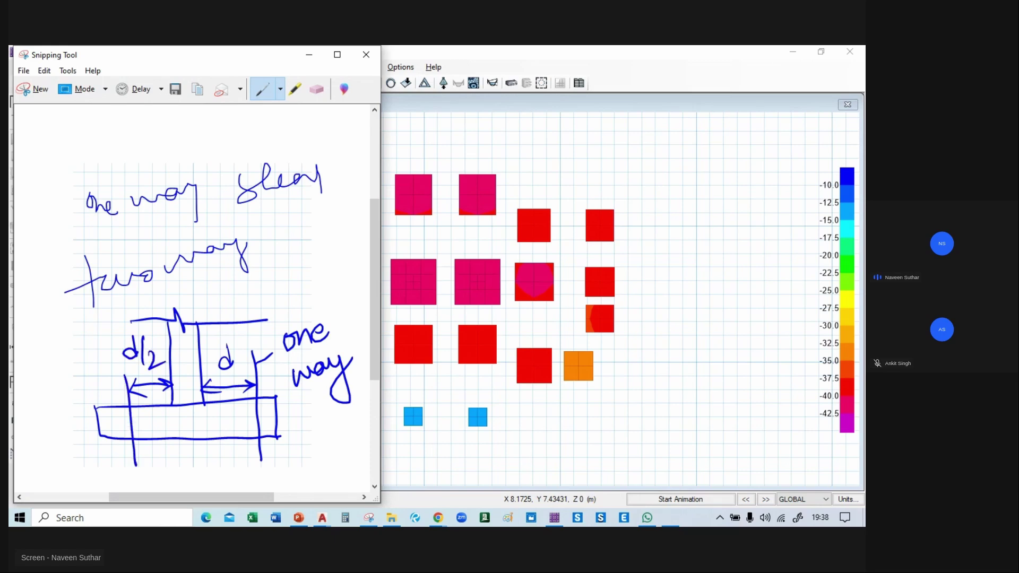
- Label the d/2 critical line "two way shear", circle the label and write "punching" beneath it
left_click_drag(85, 370, 129, 396)
left_click_drag(20, 351, 53, 328)
mouse_move(50, 329)
left_mouse_down()
mouse_move(66, 340)
mouse_move(83, 324)
left_mouse_up()
mouse_move(53, 380)
left_mouse_down()
mouse_move(96, 351)
mouse_move(85, 381)
left_mouse_up()
mouse_move(106, 340)
left_mouse_down()
mouse_move(139, 302)
mouse_move(188, 297)
mouse_move(33, 331)
mouse_move(192, 295)
mouse_move(159, 286)
left_mouse_up()
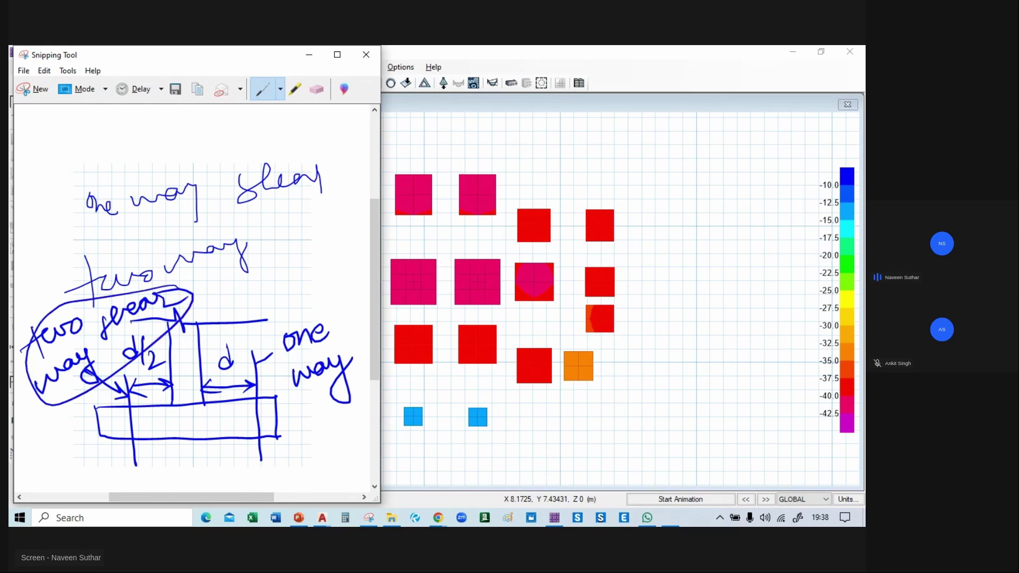
mouse_move(26, 451)
left_mouse_down()
mouse_move(37, 462)
mouse_move(102, 445)
mouse_move(126, 463)
mouse_move(112, 460)
mouse_move(95, 491)
left_mouse_up()
left_click(88, 497)
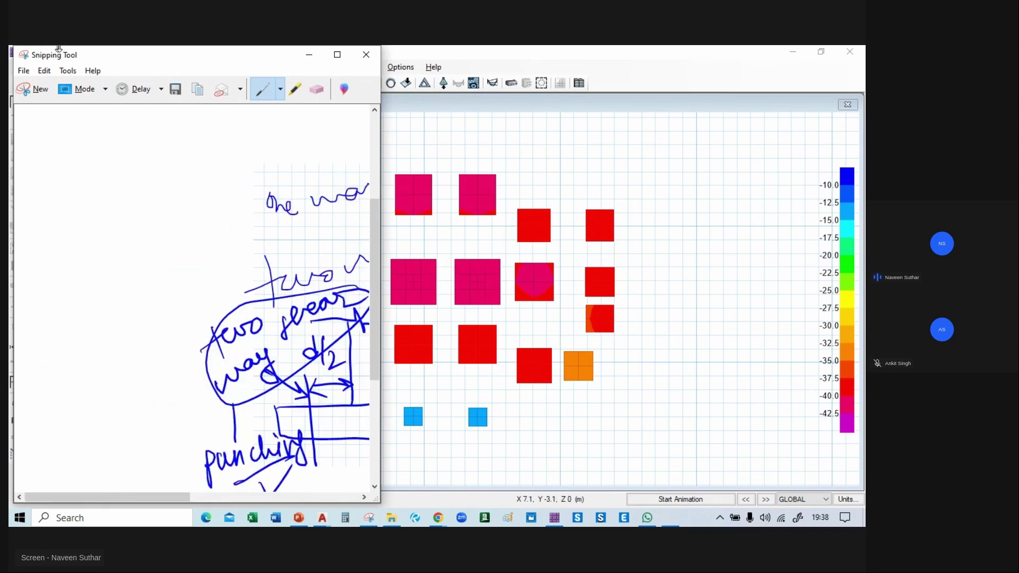
- Mark the circled two way shear note with an arrow and the one way label with ticks, and discard the snip without saving
left_click(337, 54)
scroll(366, 297, "down", 4)
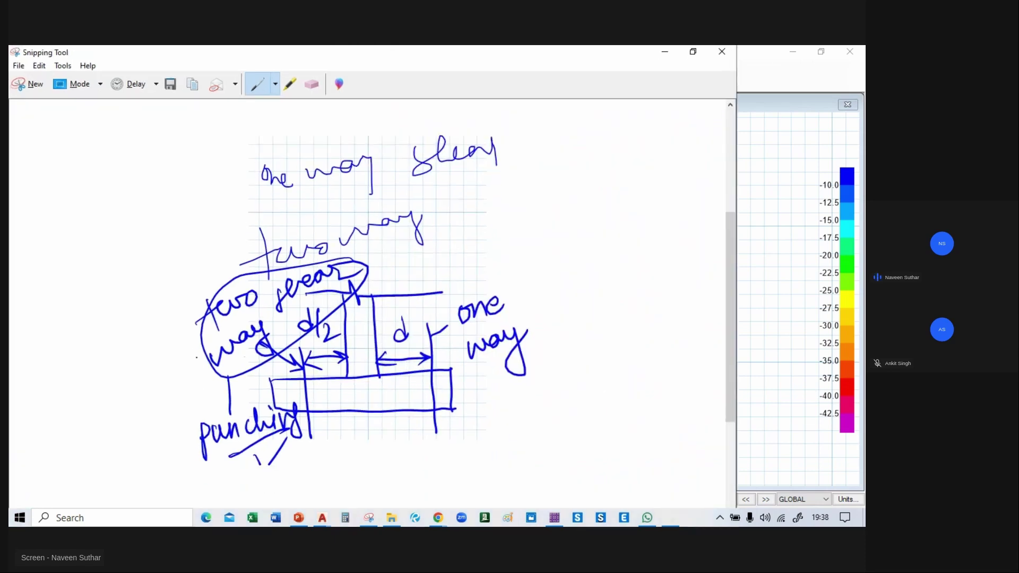
left_click_drag(196, 319, 128, 344)
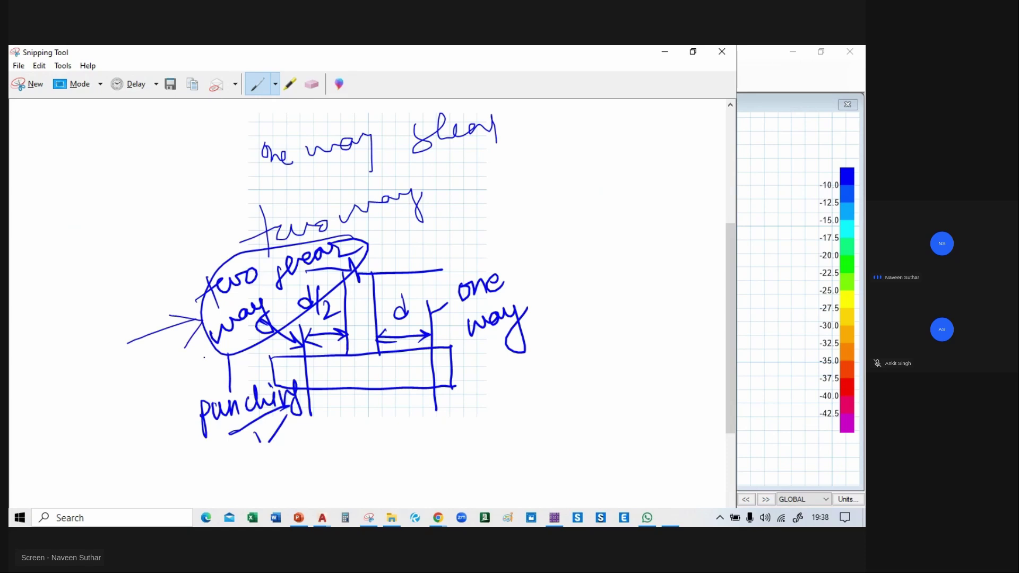
left_click_drag(513, 271, 571, 234)
left_click_drag(544, 315, 593, 282)
left_click(722, 53)
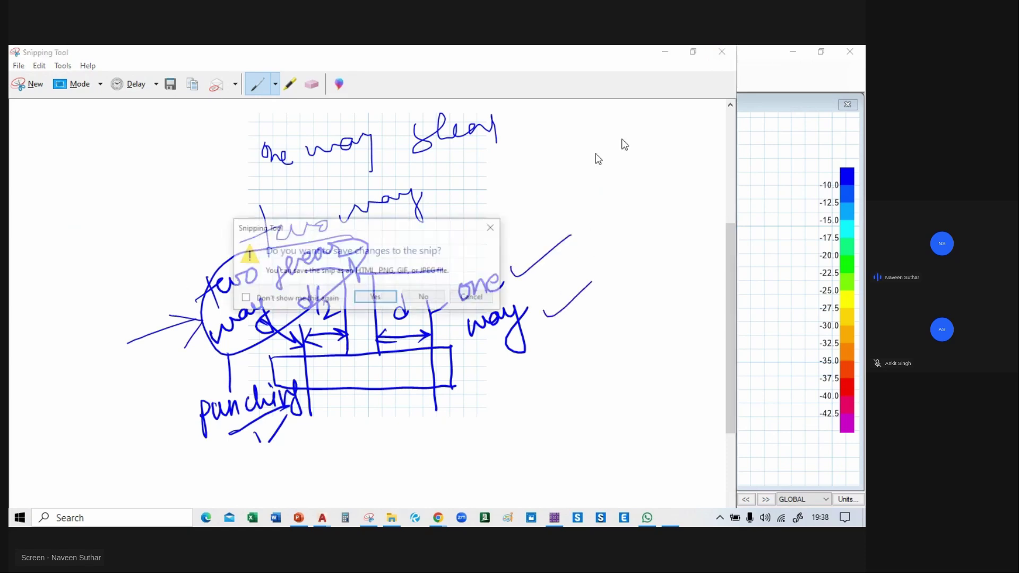
left_click(424, 297)
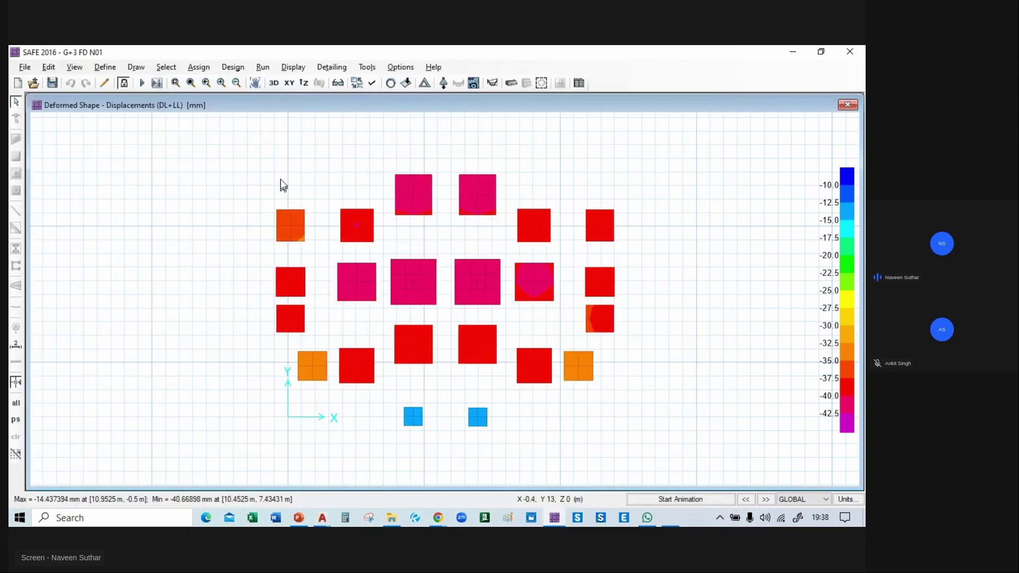
- Return the SAFE model to the undeformed plan view of the footings
left_click(289, 82)
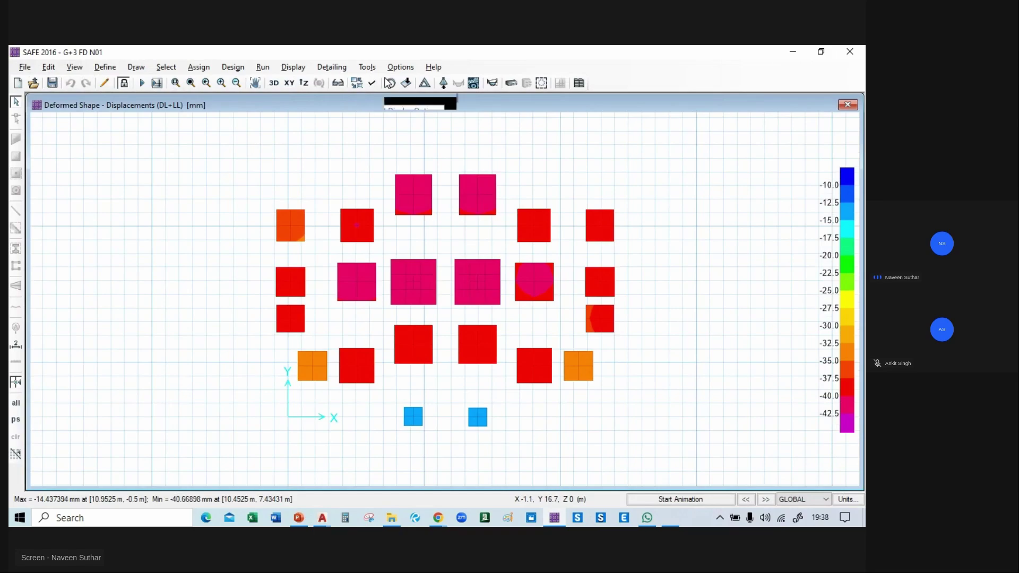
left_click(391, 83)
middle_click_drag(678, 278, 679, 291)
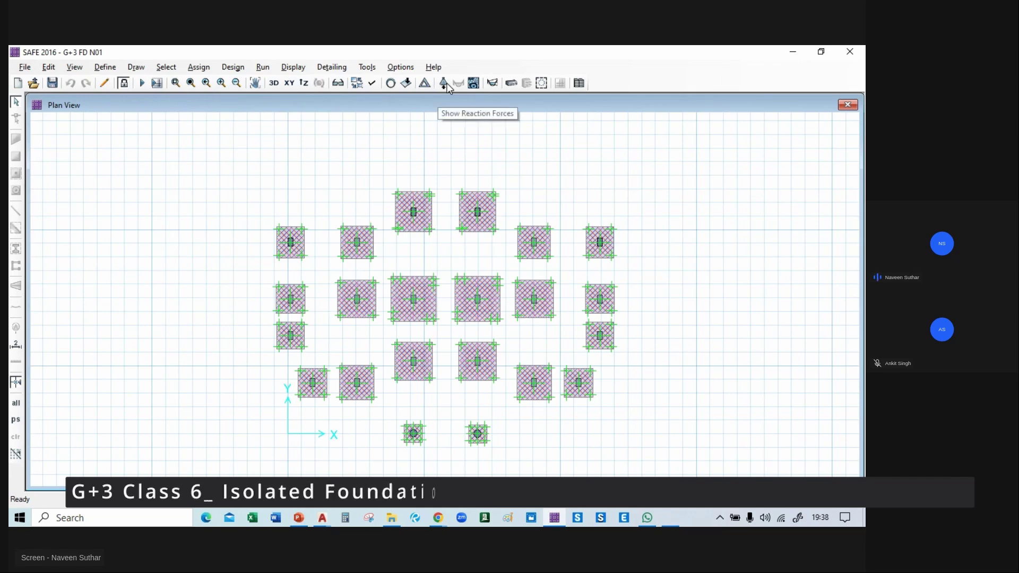
- Display the F11 resultant slab force contours for the DL+LL load combination
left_click(473, 83)
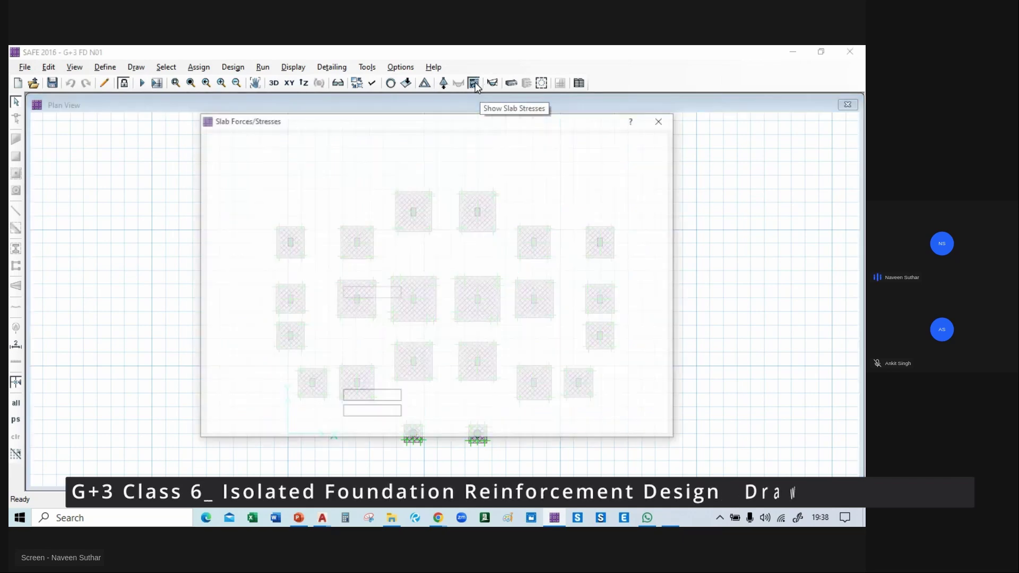
left_click_drag(486, 122, 172, 130)
middle_click_drag(590, 168, 744, 169)
left_click_drag(204, 137, 329, 138)
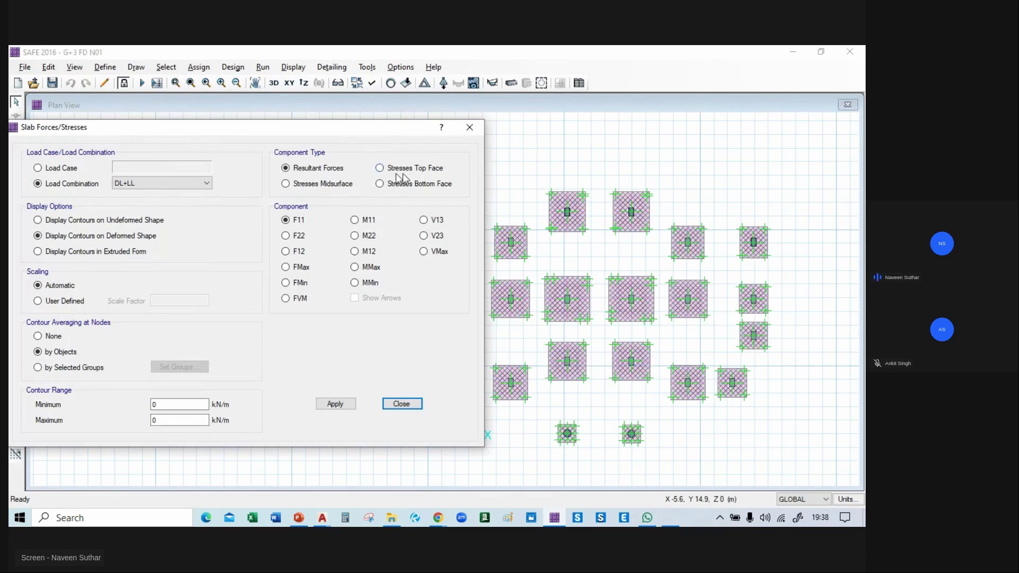
mouse_move(301, 131)
left_mouse_down()
mouse_move(373, 133)
mouse_move(310, 129)
left_mouse_up()
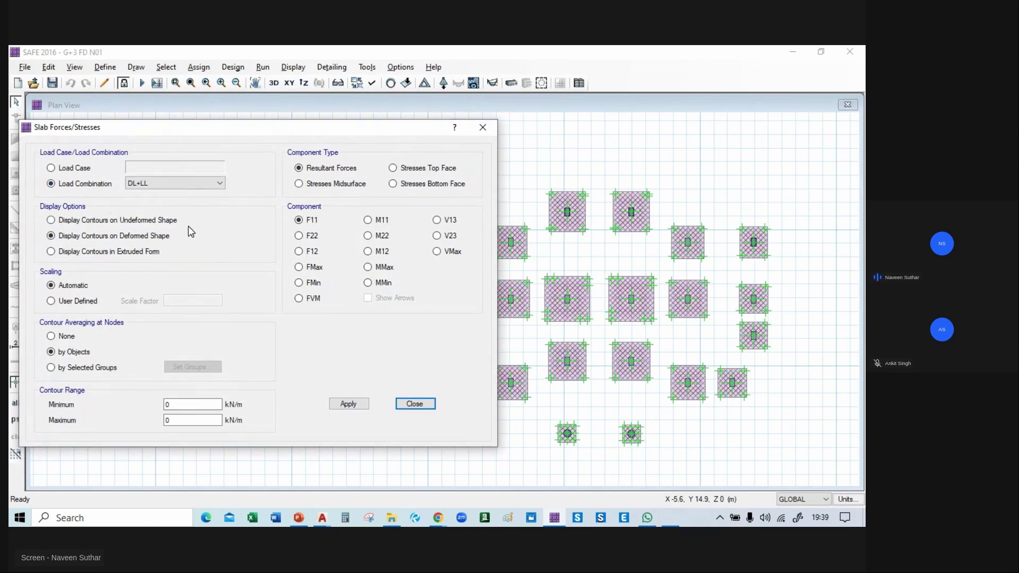
left_click(365, 405)
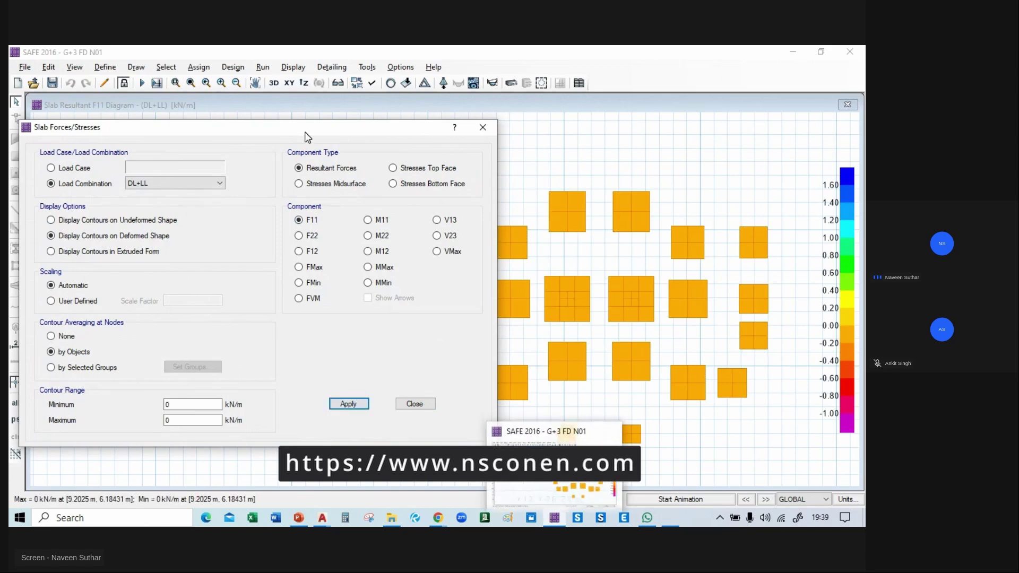
- Display the V13 resultant shear contours for DL+LL and read the value at the corner of a large central footing
left_click_drag(306, 128, 252, 132)
left_click(393, 226)
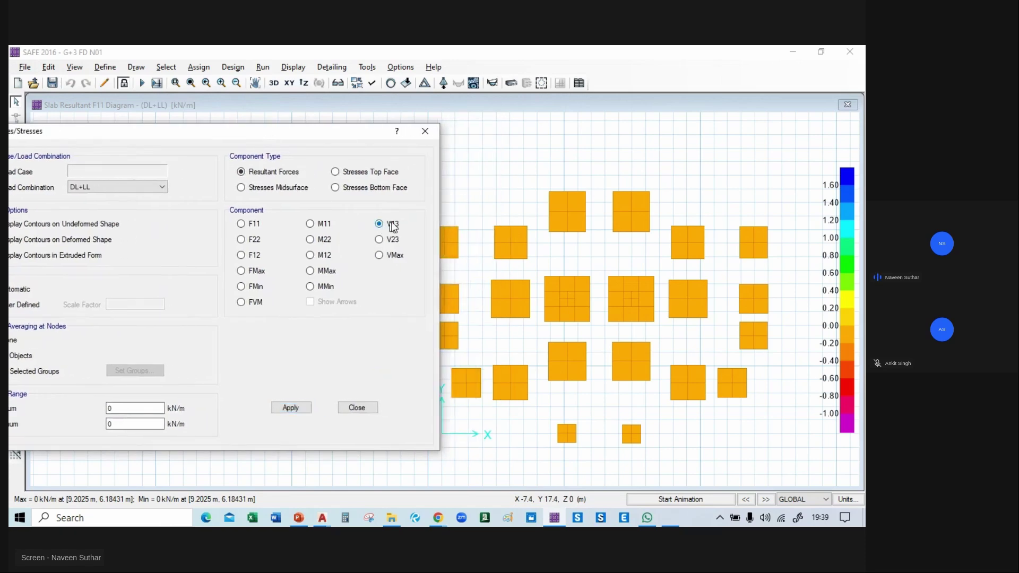
left_click(291, 409)
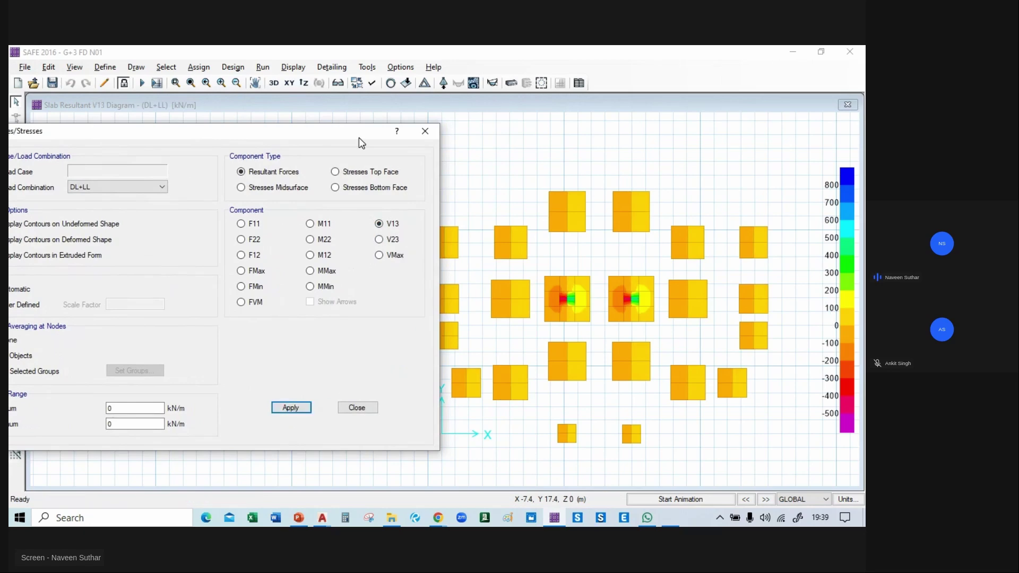
left_click_drag(355, 132, 324, 132)
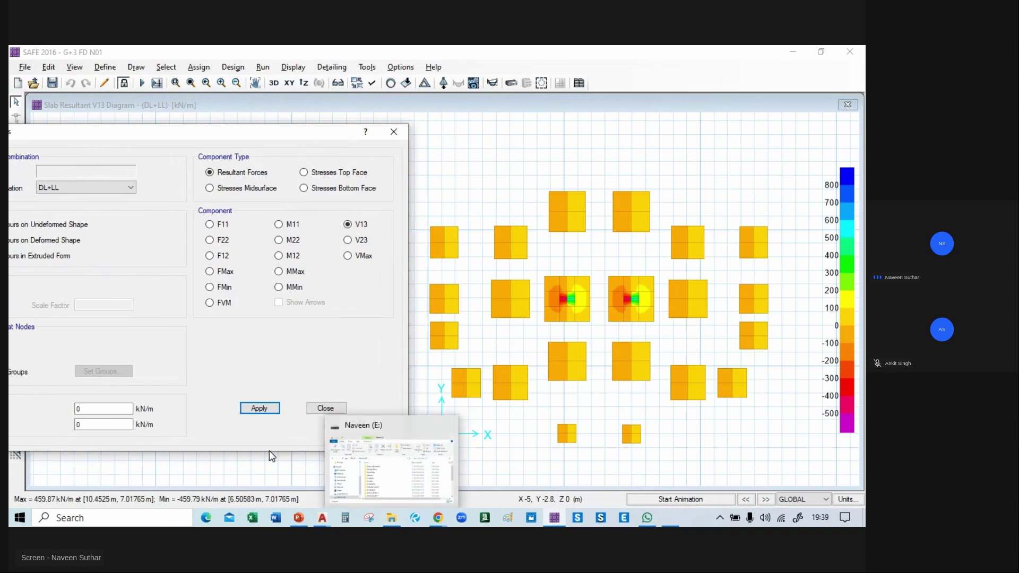
left_click(544, 277)
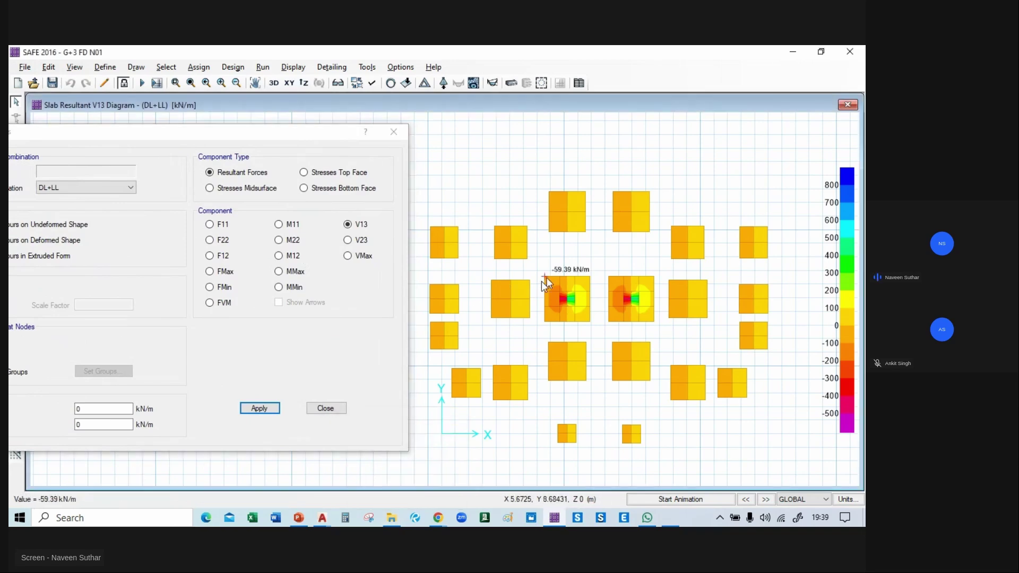
- Display the top face S13 slab stress contours for the DL+LL combination
left_click(304, 173)
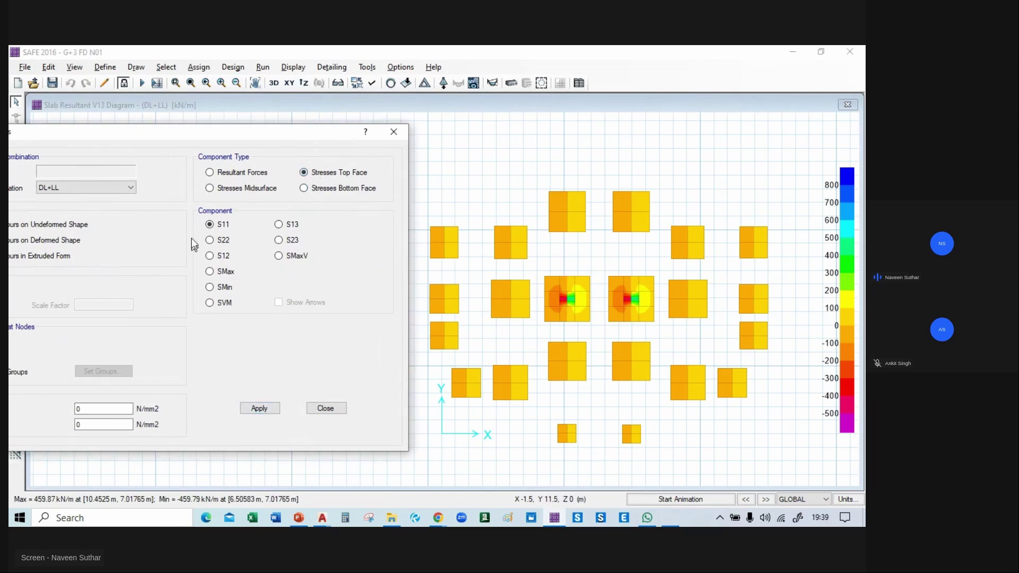
left_click(278, 225)
left_click(269, 407)
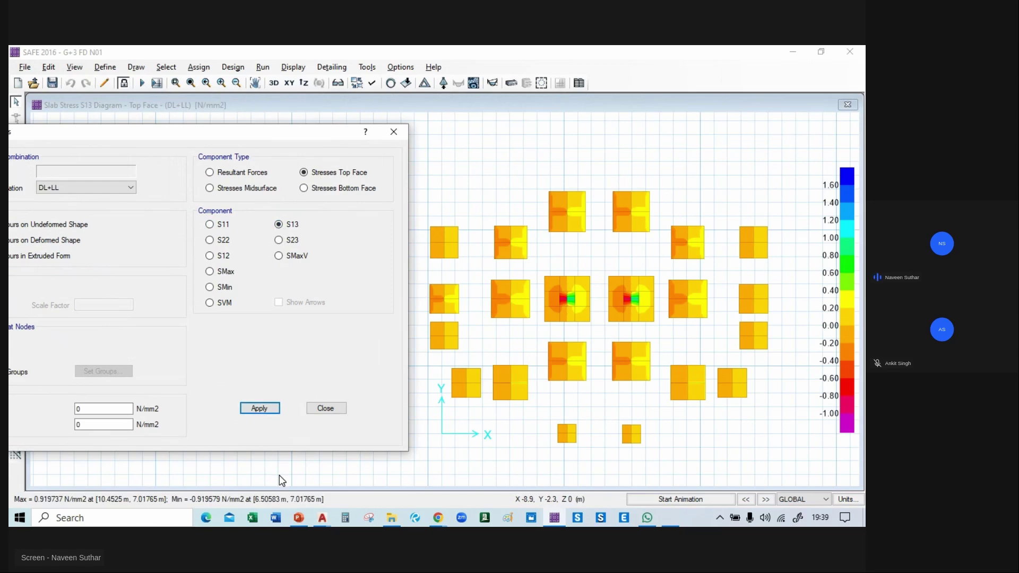
left_click(674, 313)
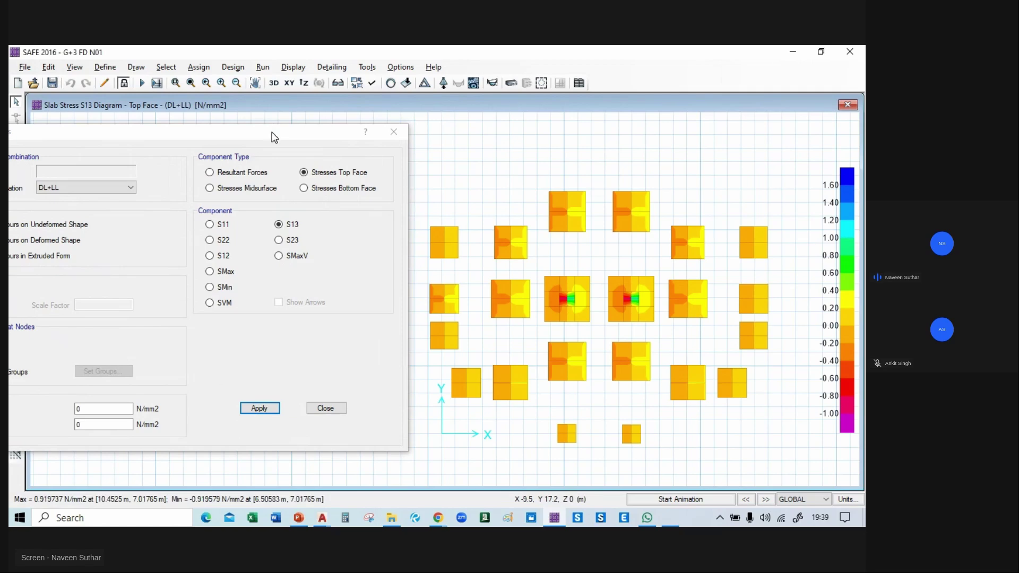
- Display the bottom face S13 slab stress contours for the DL+LL combination
left_click(304, 189)
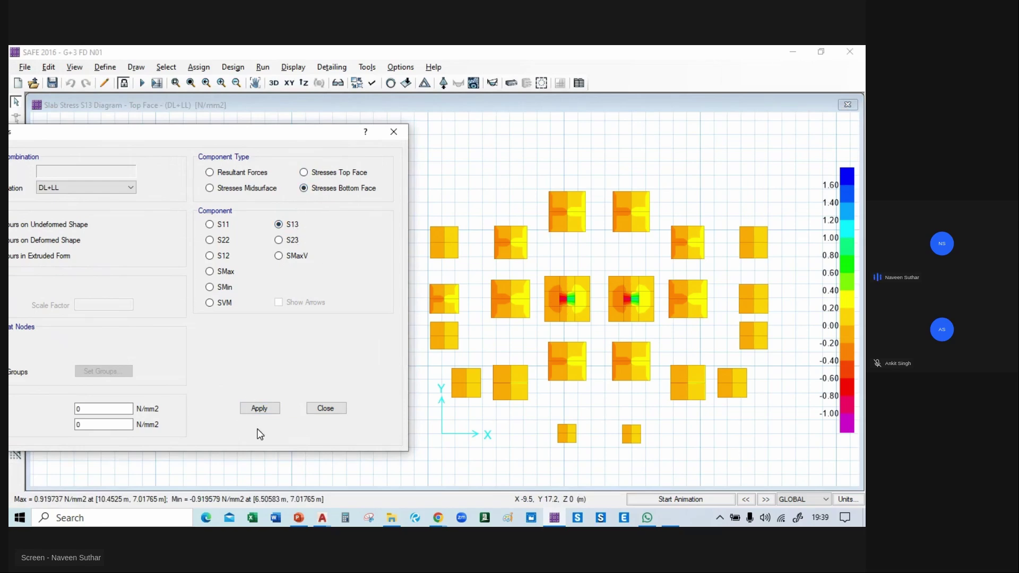
left_click(259, 409)
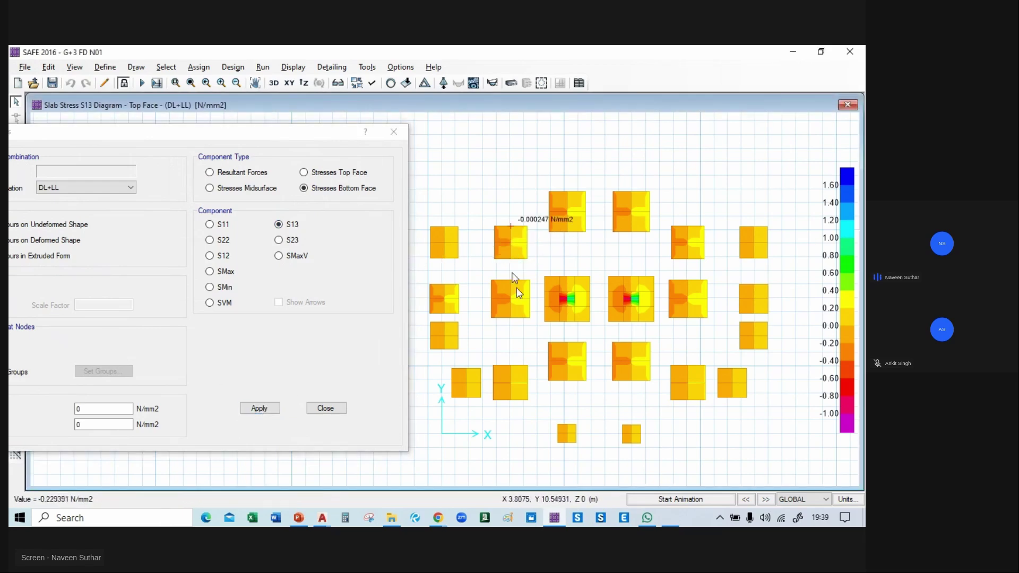
left_click(260, 409)
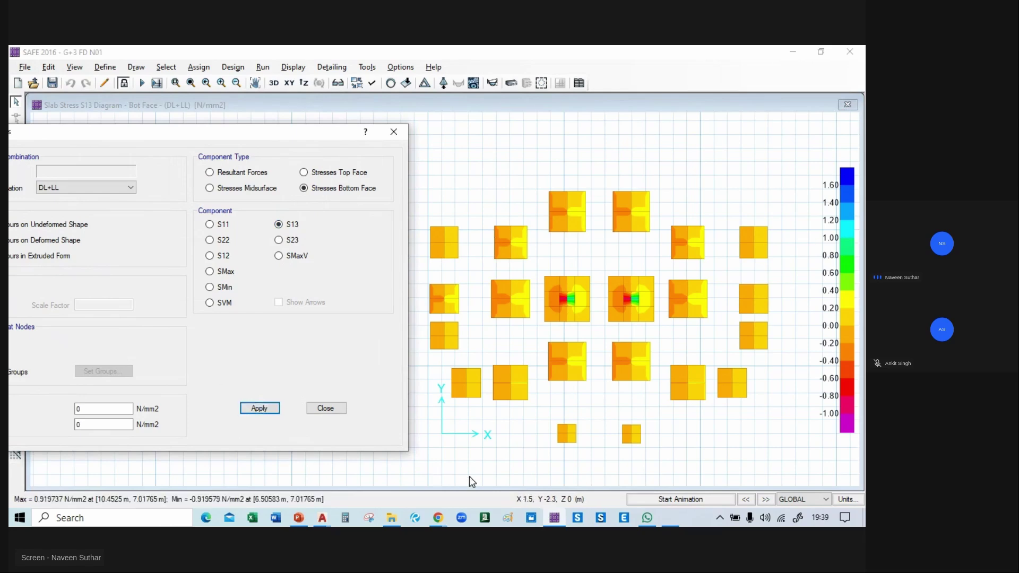
- Compare the S13 contours of the top and bottom faces alternately, finishing on the top face with the footings unobstructed
left_click(304, 172)
left_click(272, 408)
left_click(321, 188)
left_click(267, 408)
left_click(324, 170)
left_click(265, 407)
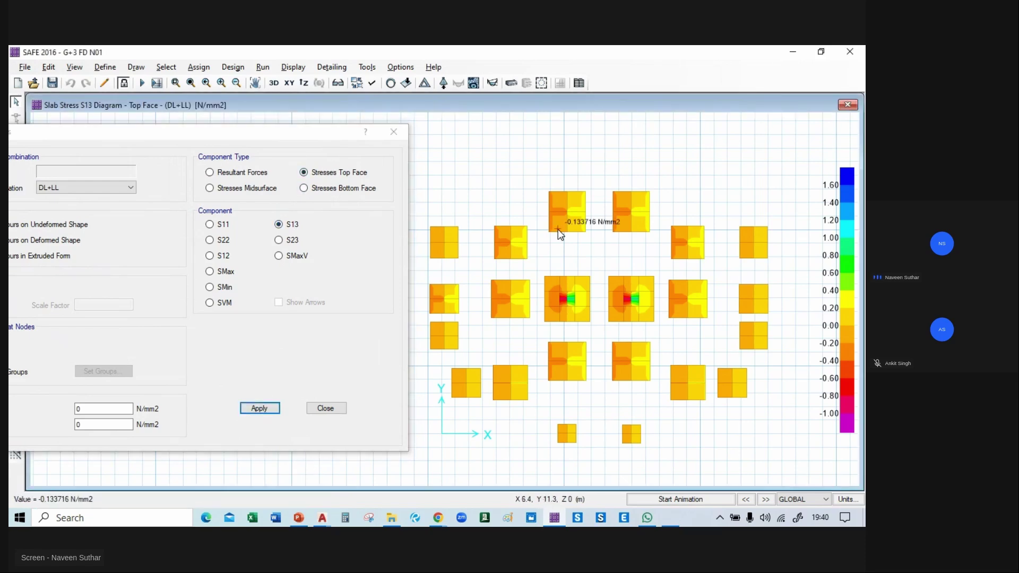
left_click_drag(296, 129, 132, 143)
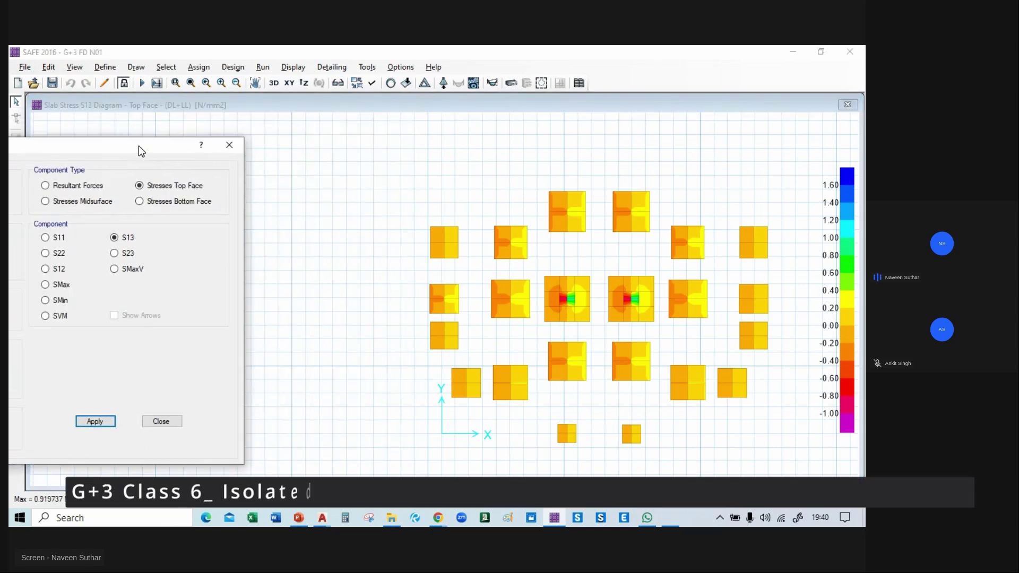
scroll(584, 257, "up", 3)
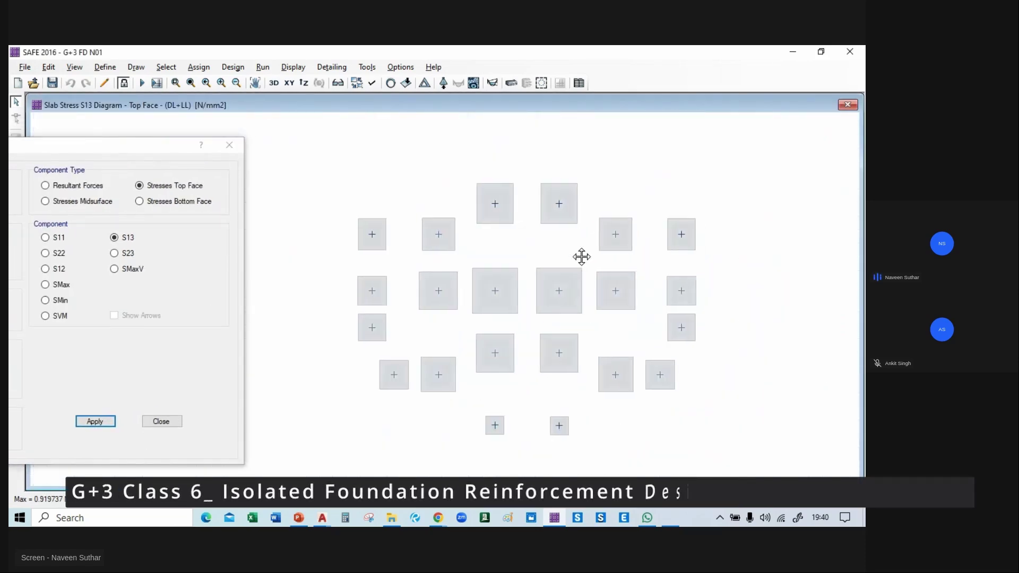
middle_click_drag(530, 249, 527, 225)
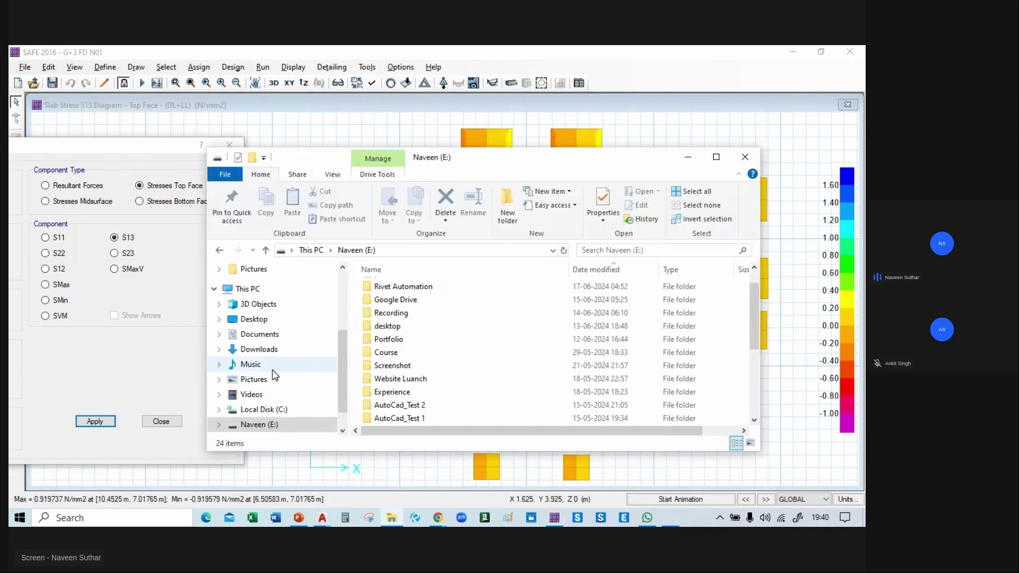
- Switch to File Explorer and show the E: drive's folders in a maximized window
scroll(227, 359, "down", 2)
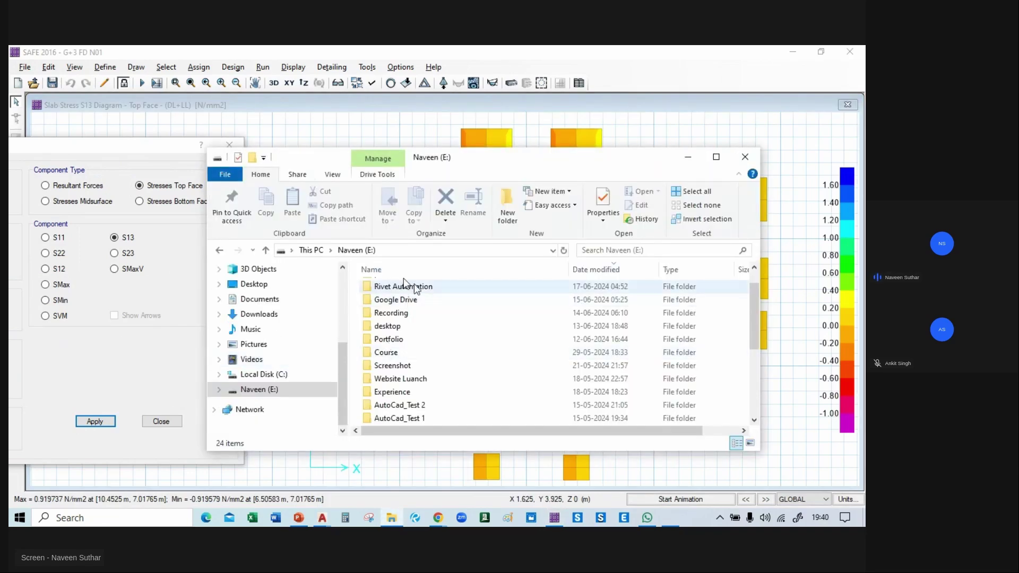
left_click(715, 156)
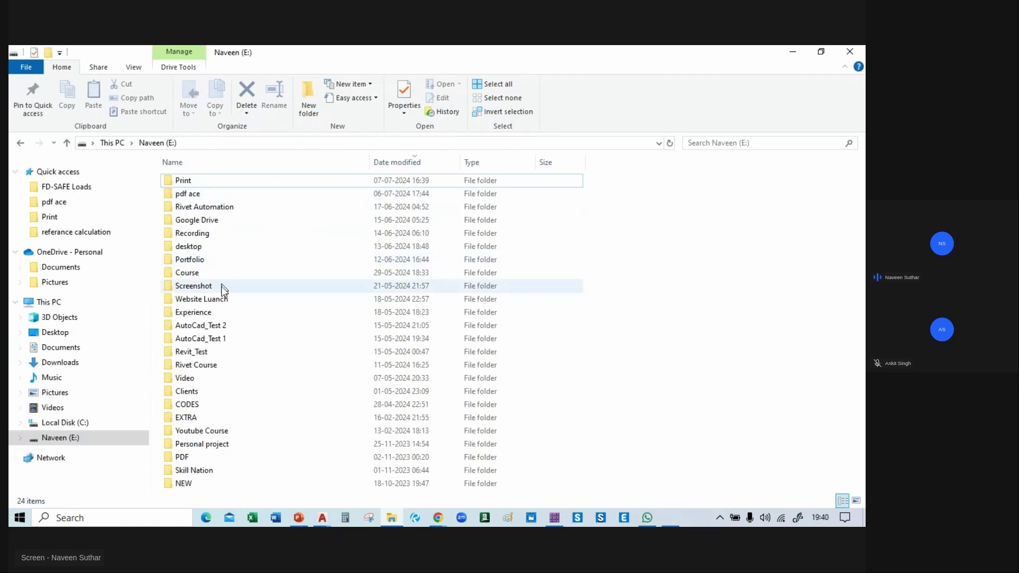
left_click(223, 316)
double_click(225, 319)
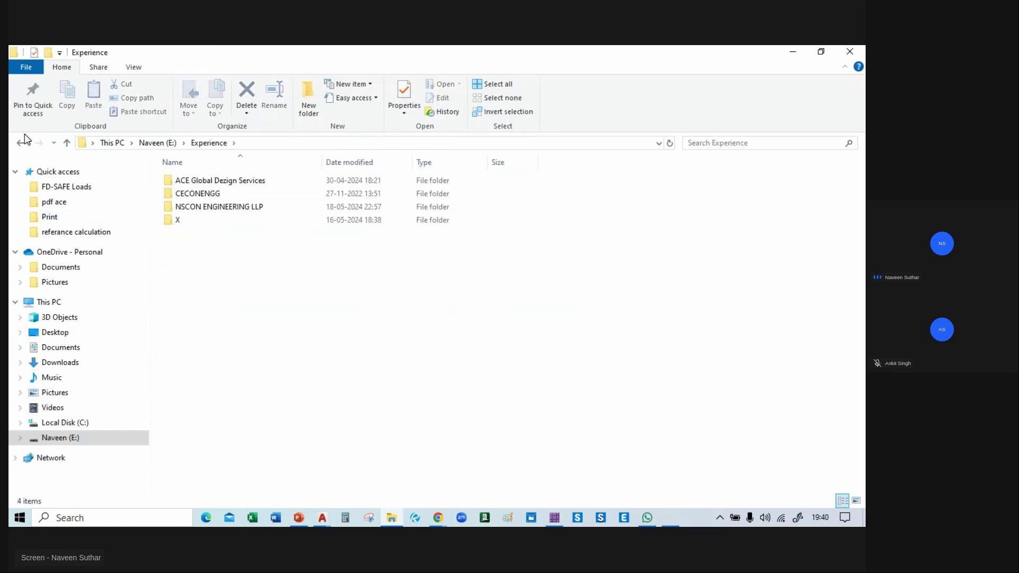
left_click(22, 142)
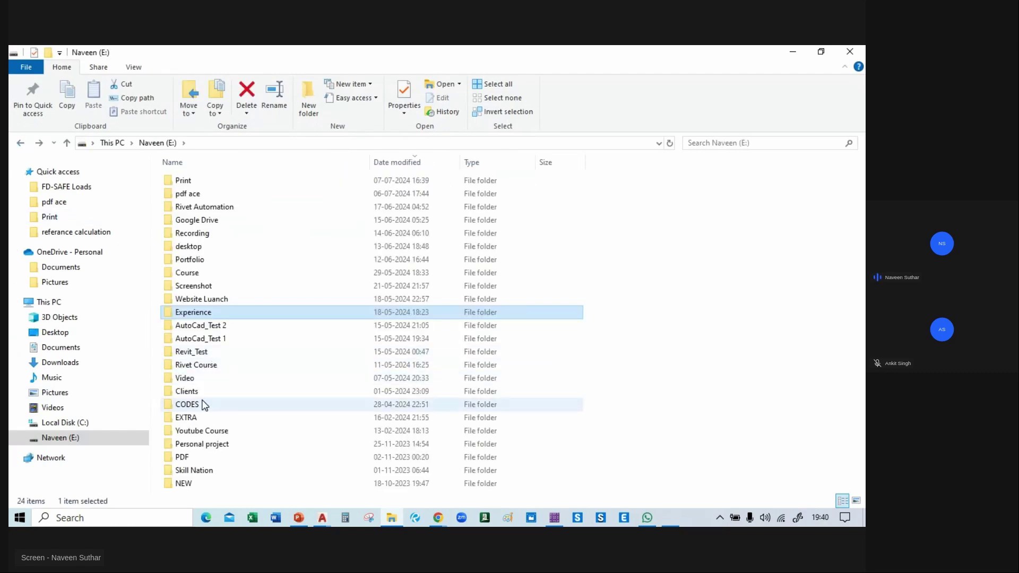
- Search the CODES folder for 456 and open the IS 456 concrete code PDF
type("https://www.nsconen.com")
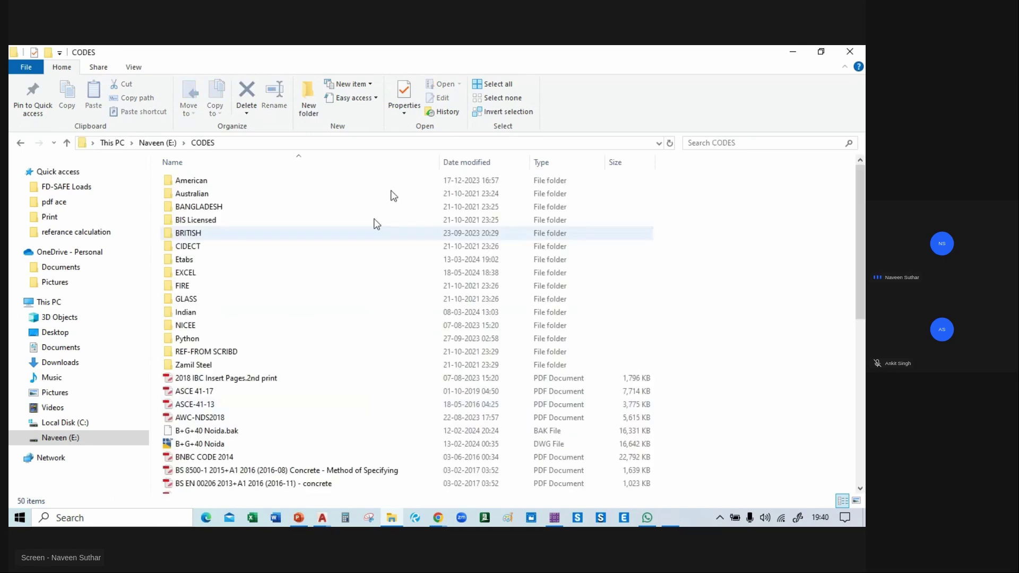
left_click(730, 140)
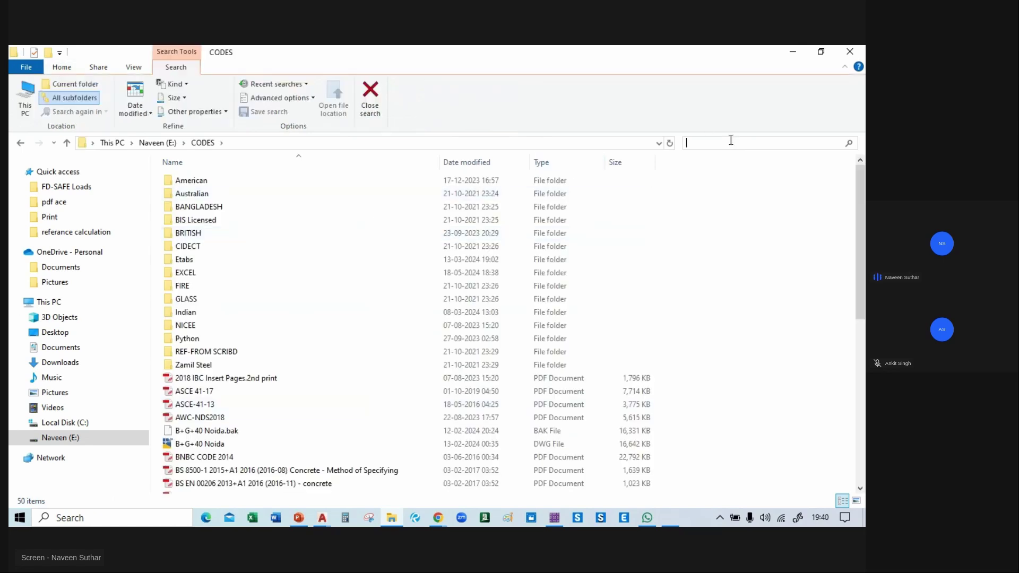
type("456")
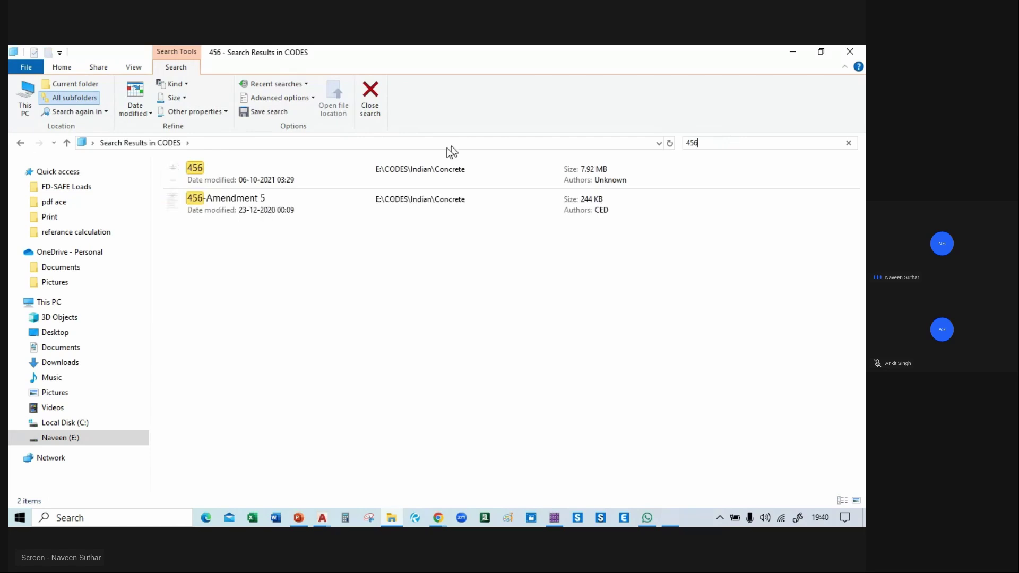
double_click(390, 184)
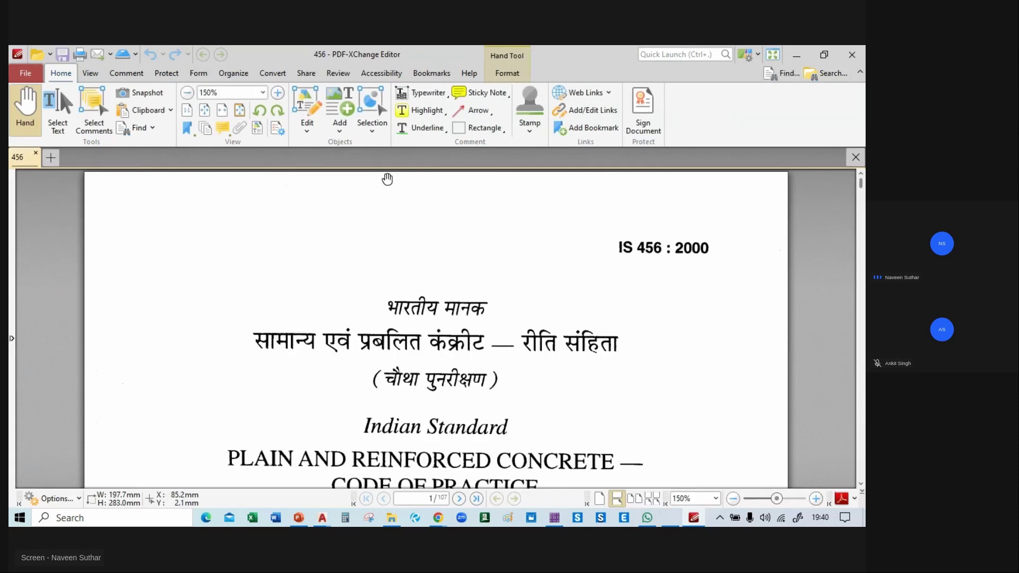
- Search the IS 456 document for "shear stress" and go through the matches to clause 31.6.2
key("ctrl+f")
type("shear stress")
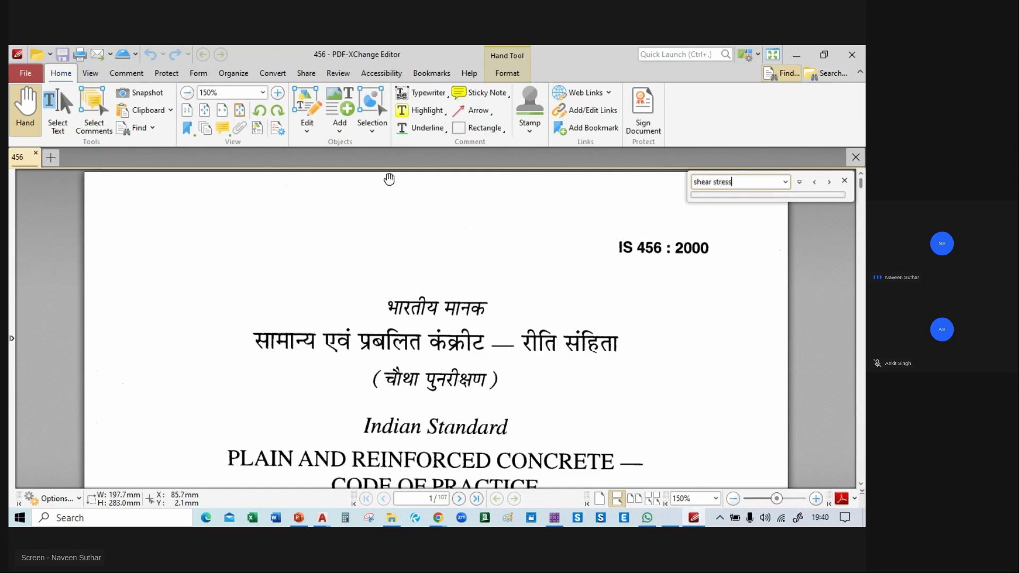
key("Return")
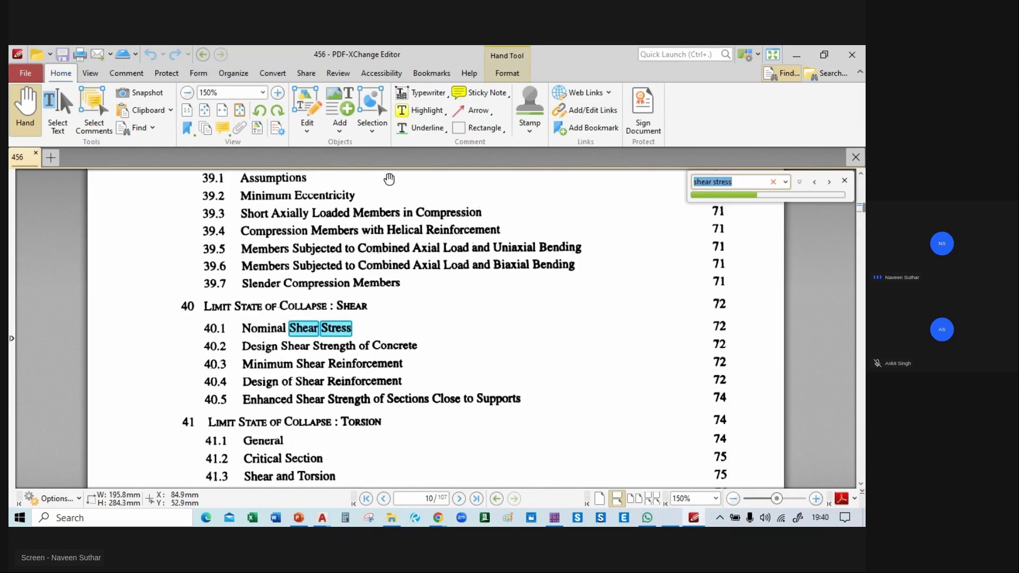
key("Return")
key("Return")
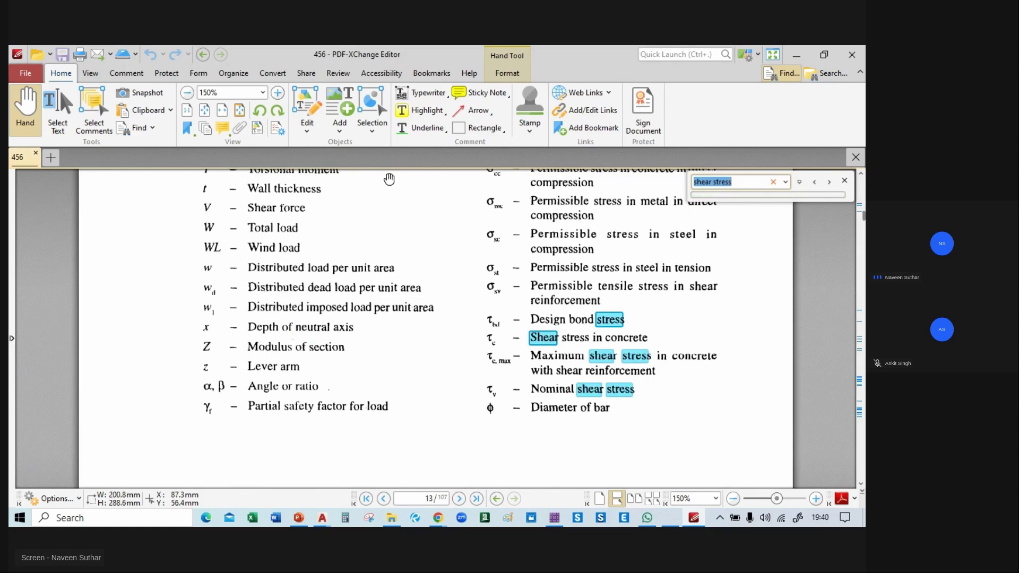
key("Return")
key("Return")
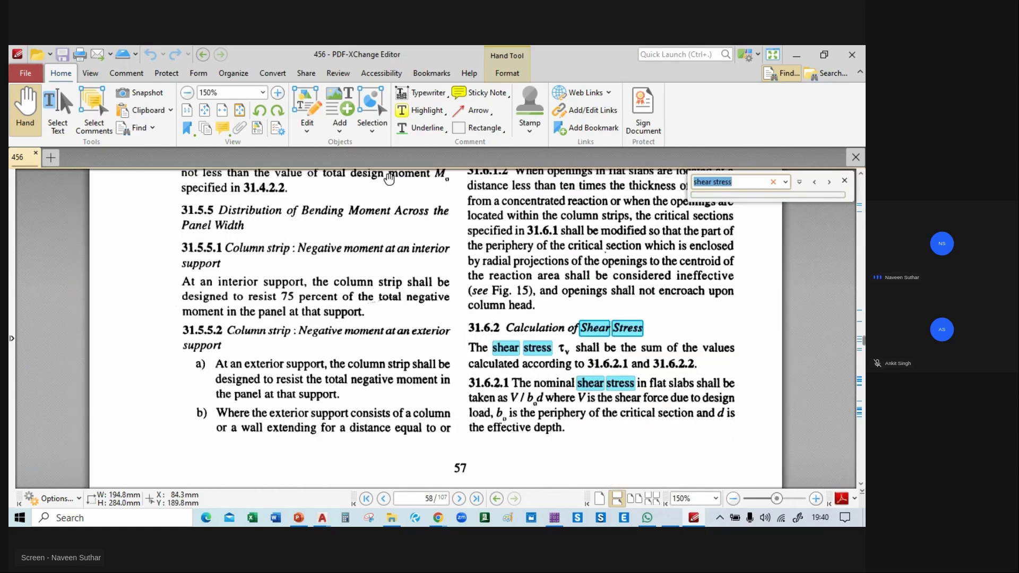
- Continue through the matches to clause 31.6.3.2 and read its shear stress provisions for flat slabs
key("Return")
key("Return")
key("Return")
key("Return")
key("Return")
key("Return")
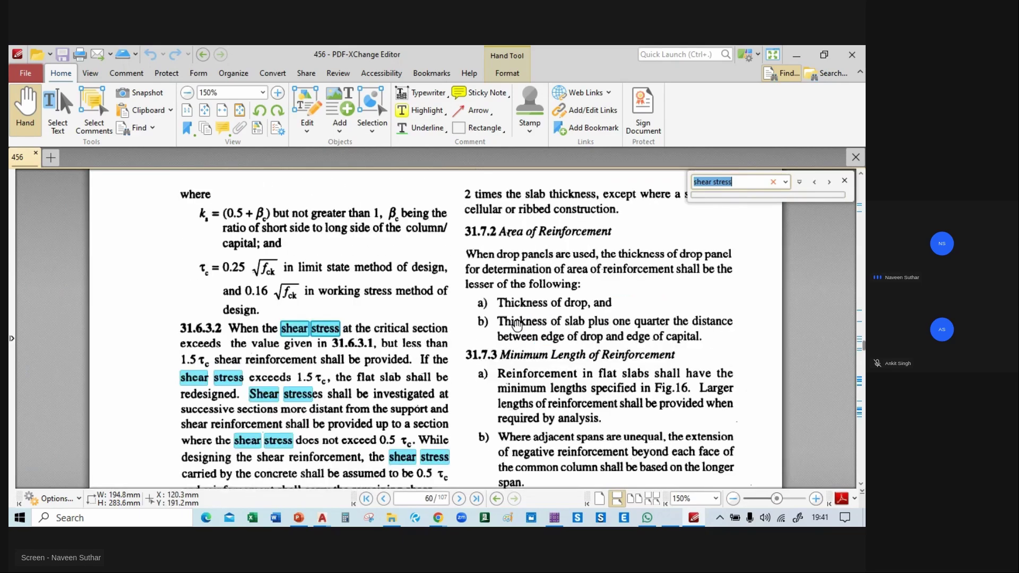
scroll(392, 331, "down", 3)
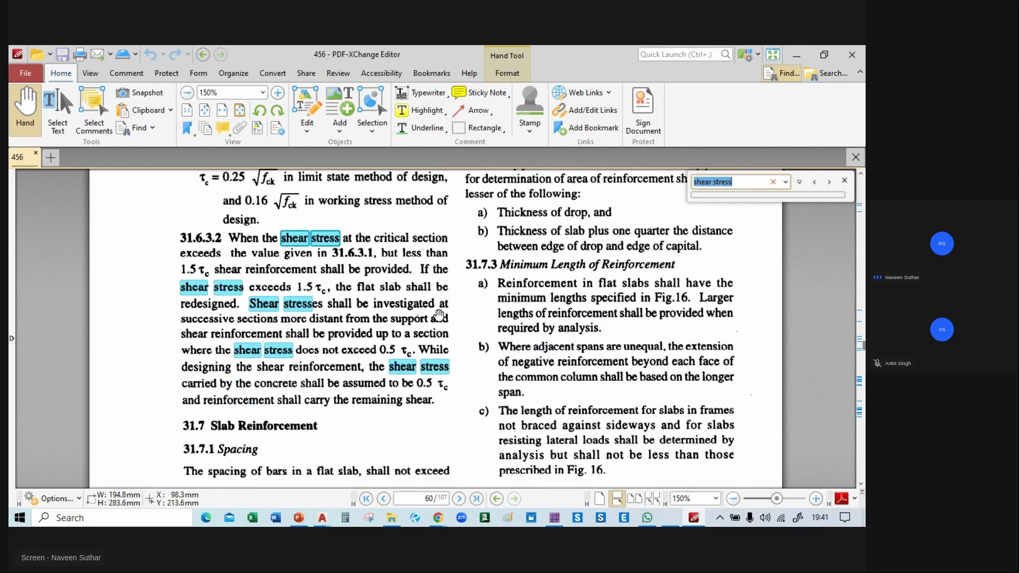
scroll(439, 315, "up", 1)
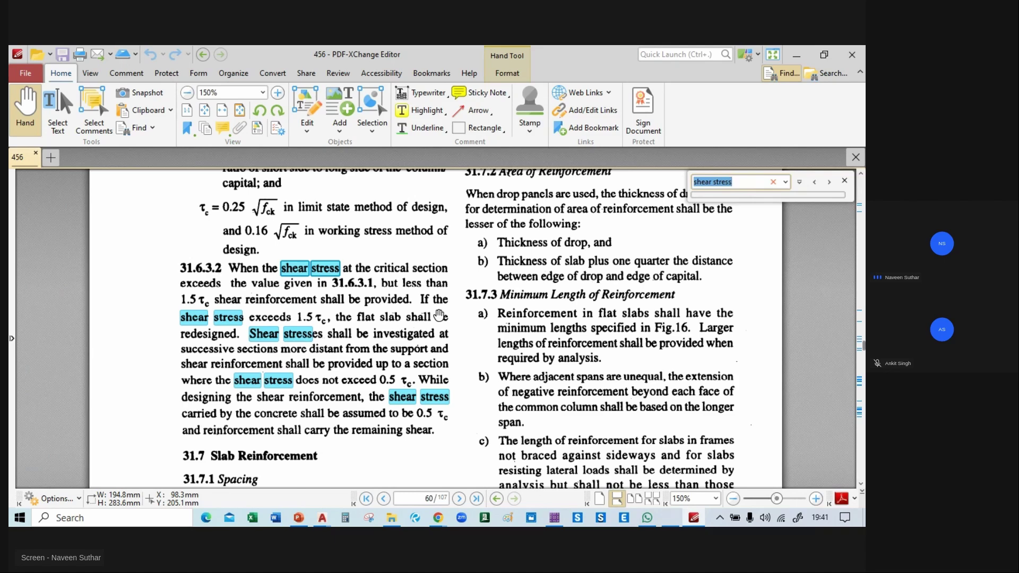
- Go on through the "shear stress" matches to clause 40.1, Nominal Shear Stress
key("Return")
key("Return")
key("Return")
key("Return")
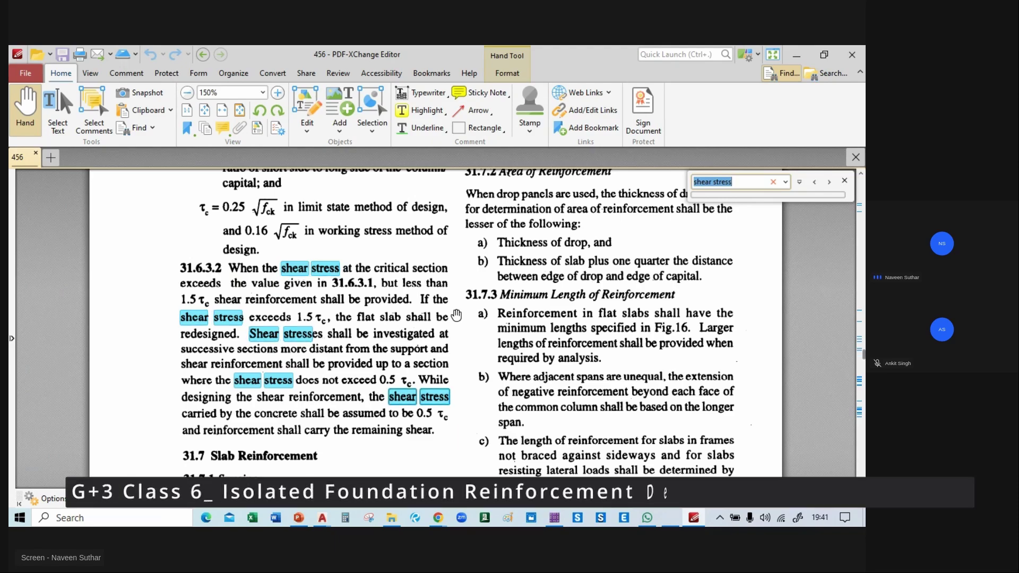
key("Return")
key("Return")
key("Return")
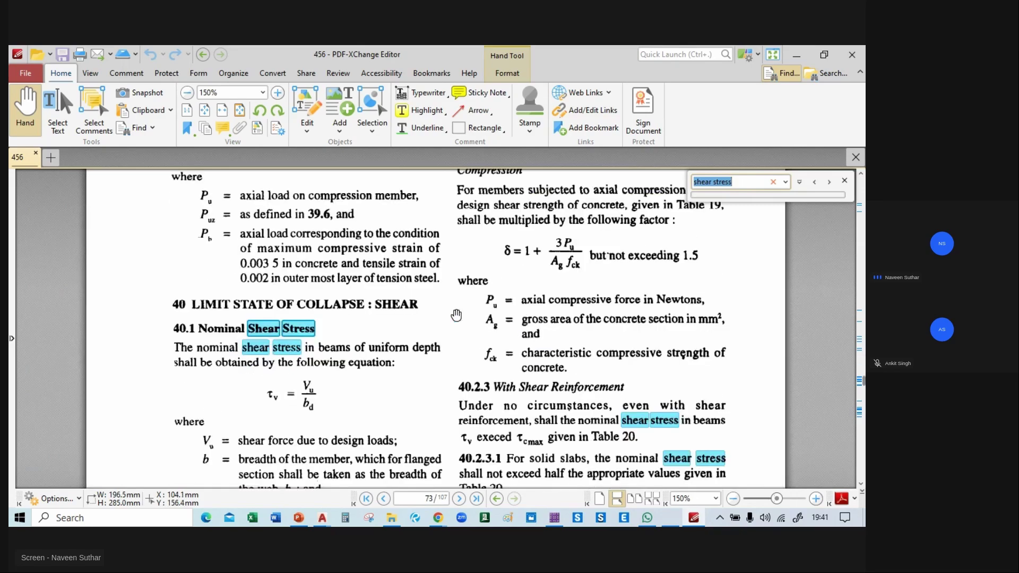
- Examine the remaining matches from the shear clauses in section 40 to the equivalent shear stress definition in clause 41.4
key("Return")
key("Return")
key("Return")
key("Return")
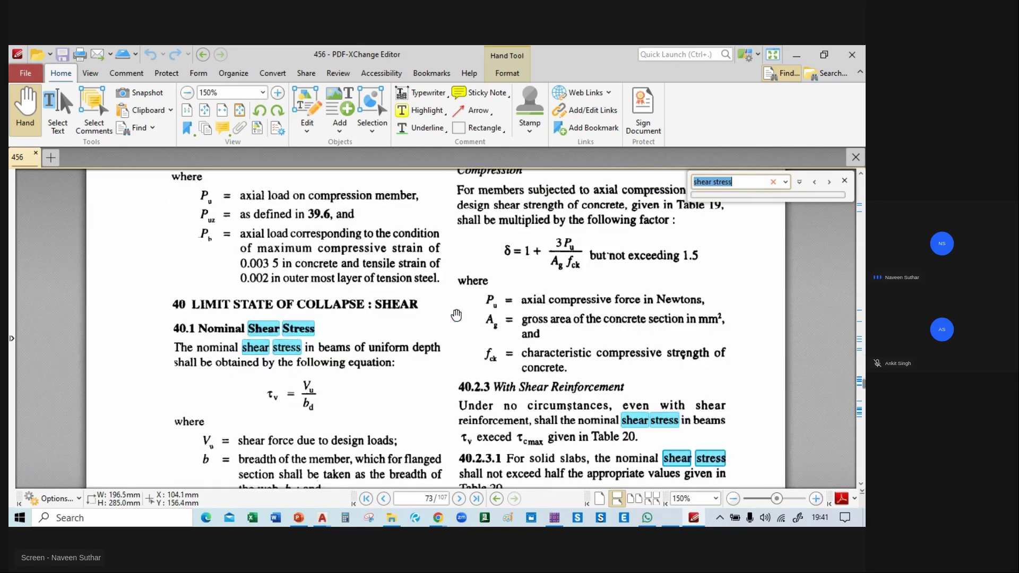
key("Return")
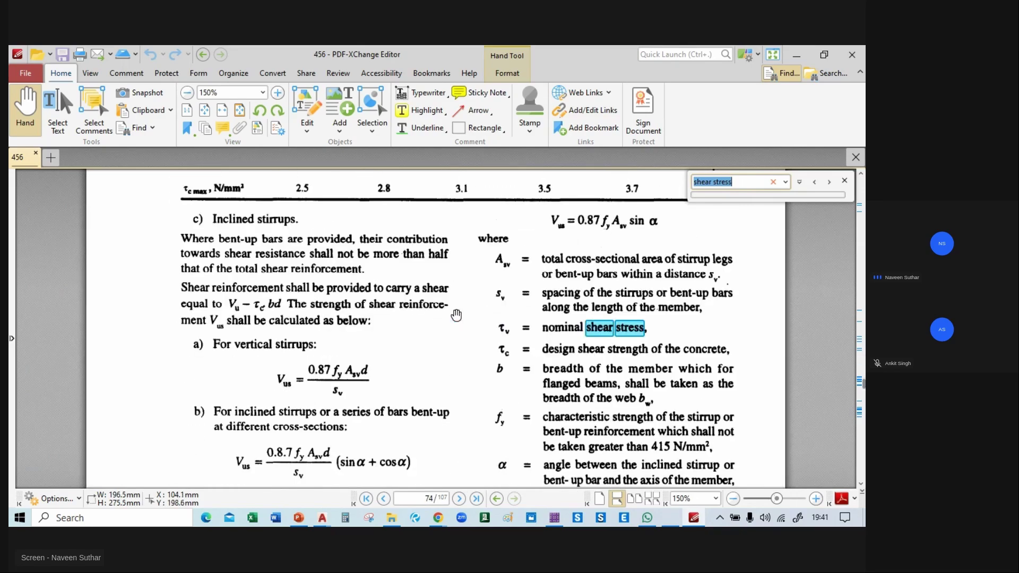
key("Return")
key("Return")
key("Return")
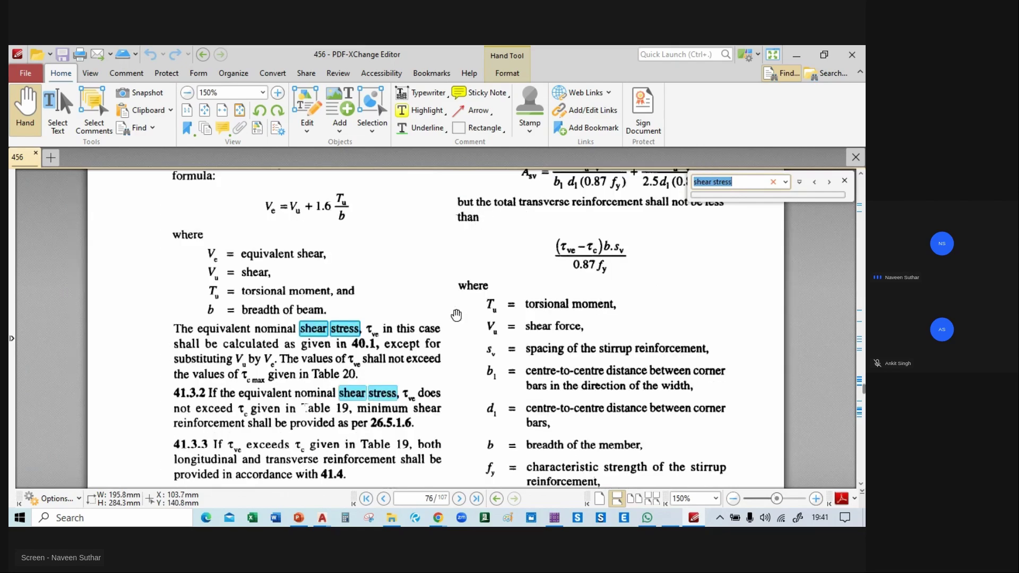
key("Return")
key("Return")
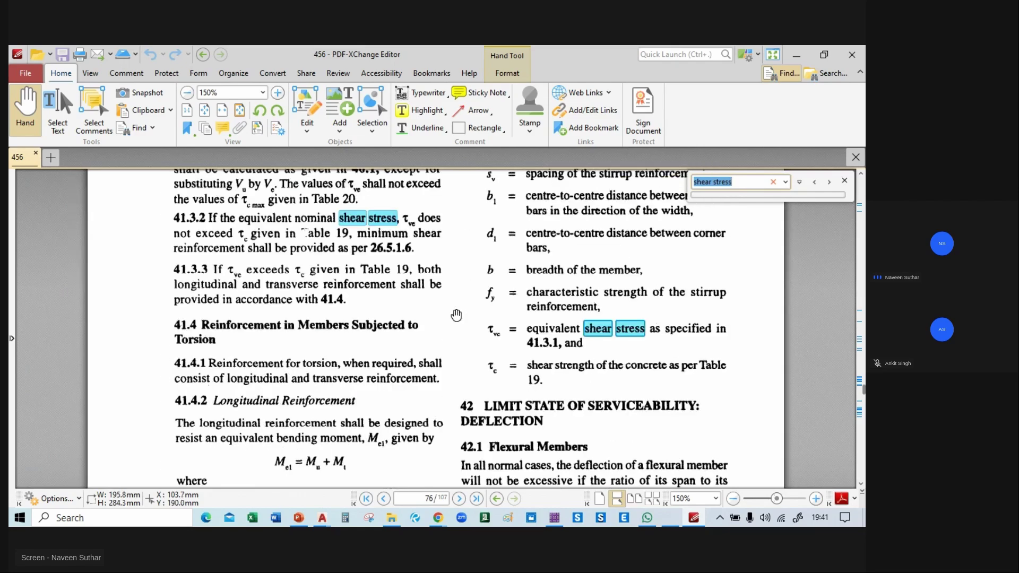
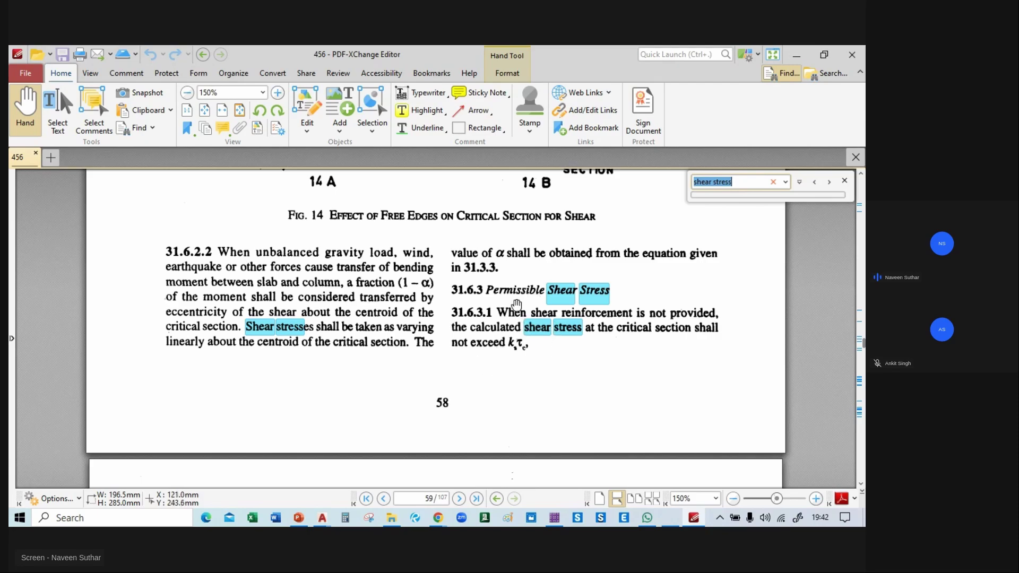
- Examine the critical section diagrams for shear in Fig. 15 and the permissible shear stress definitions below it
scroll(517, 304, "down", 5)
scroll(516, 305, "up", 1)
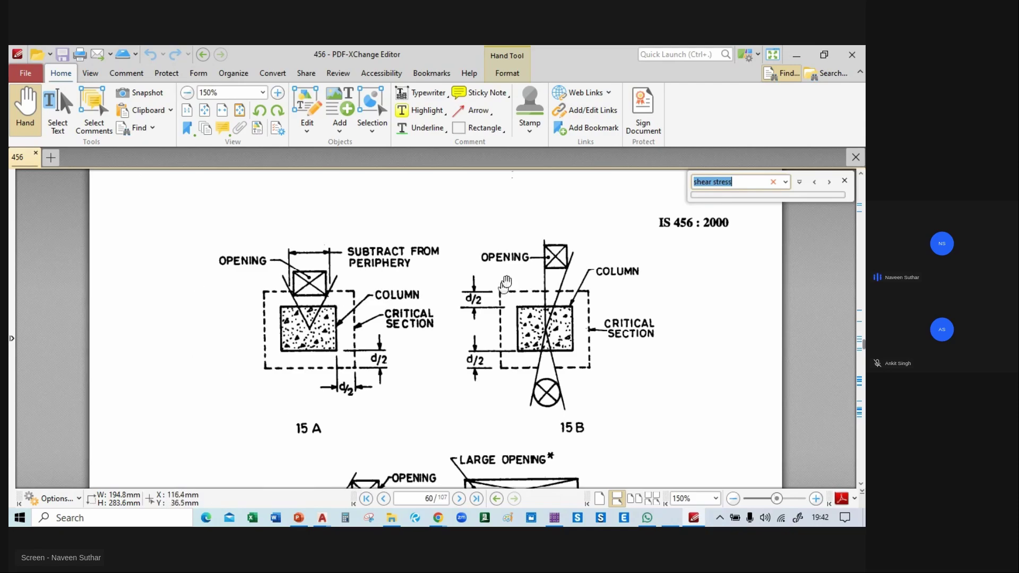
scroll(571, 259, "down", 4)
scroll(609, 270, "up", 1)
scroll(609, 270, "down", 6)
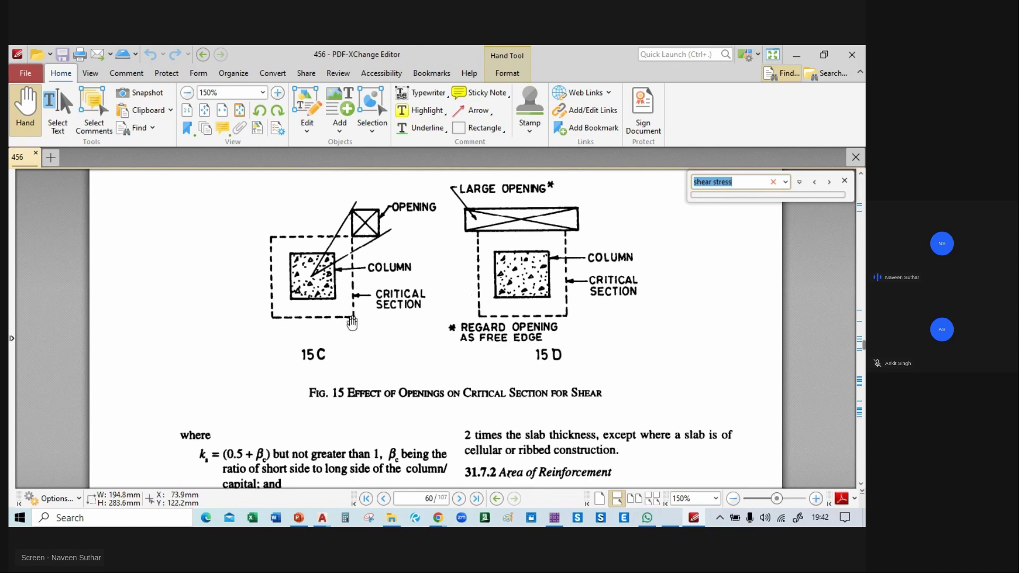
scroll(764, 332, "down", 2)
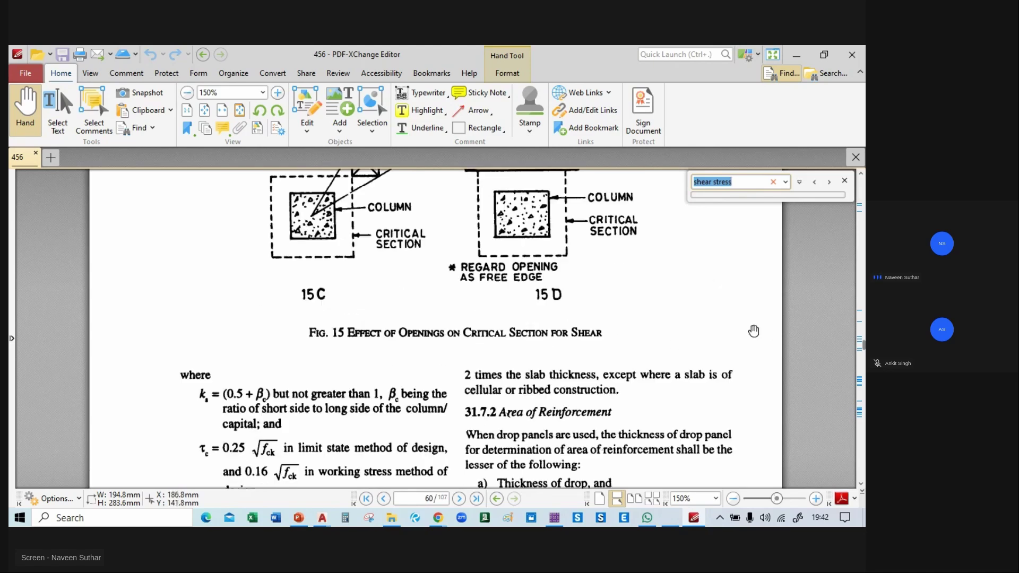
- Examine clause 31.6.3.1 on permissible shear stress, the k_s and τ_c definitions below Fig. 15, and clause 31.6.3.2
scroll(460, 355, "up", 2)
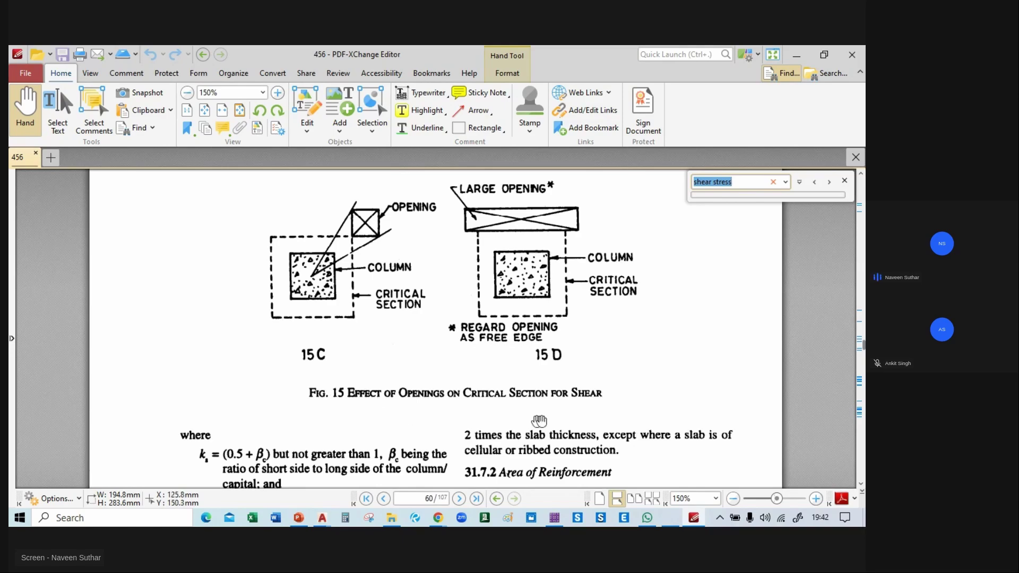
scroll(713, 386, "up", 3)
scroll(713, 387, "up", 3)
scroll(713, 386, "down", 3)
scroll(714, 389, "up", 5)
scroll(714, 391, "up", 10)
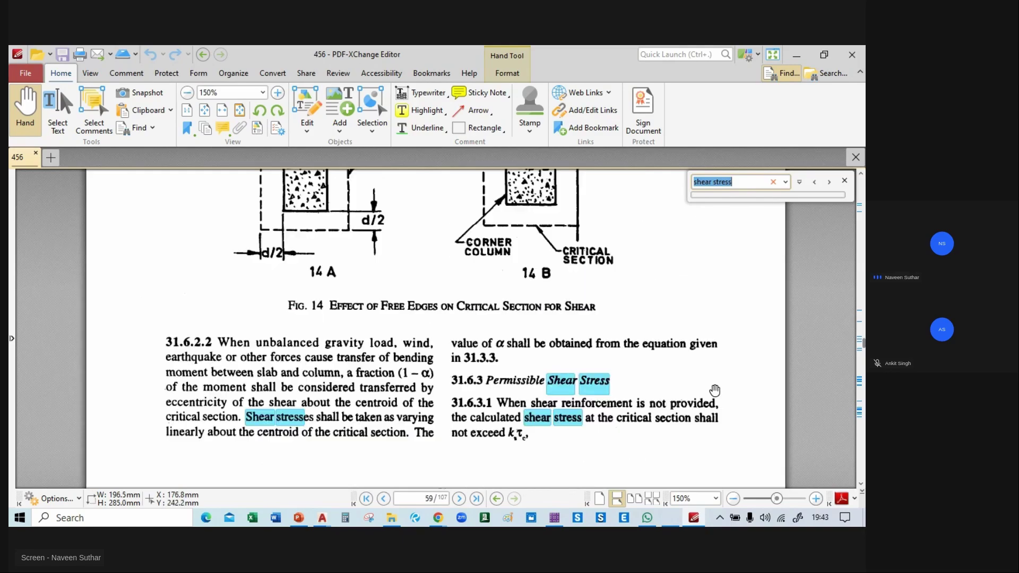
scroll(715, 390, "down", 12)
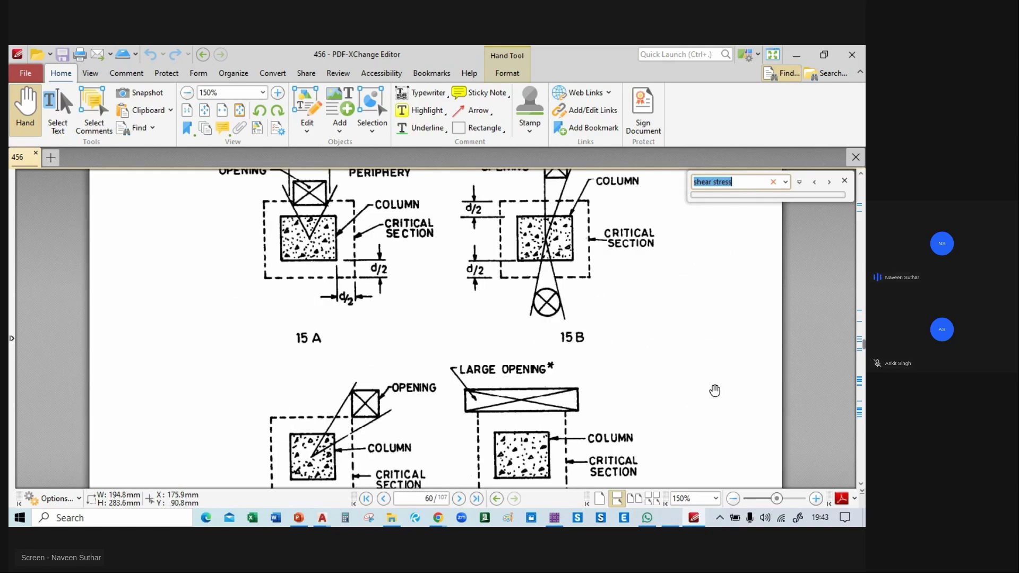
scroll(714, 390, "down", 12)
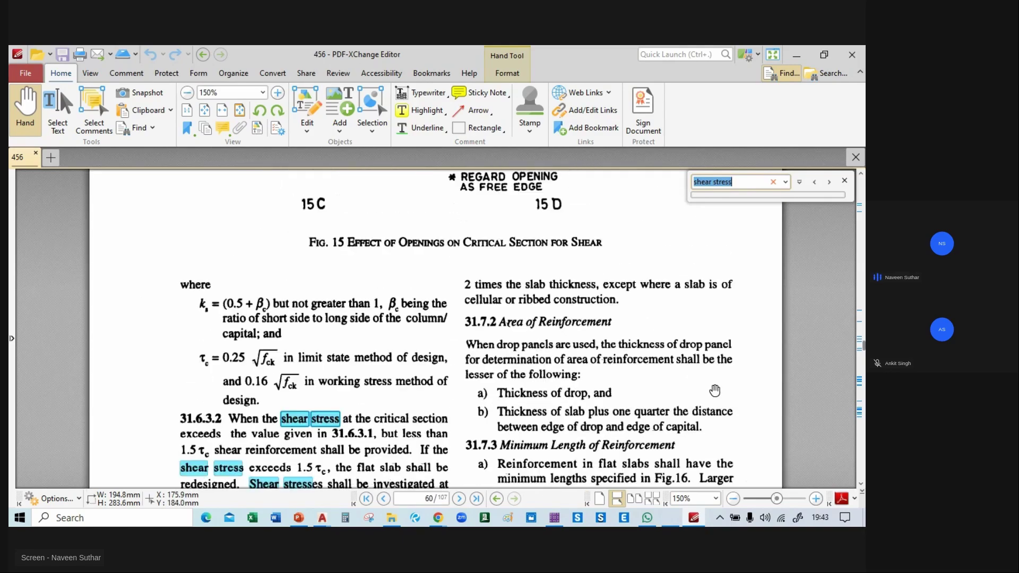
scroll(715, 390, "up", 3)
scroll(715, 391, "down", 9)
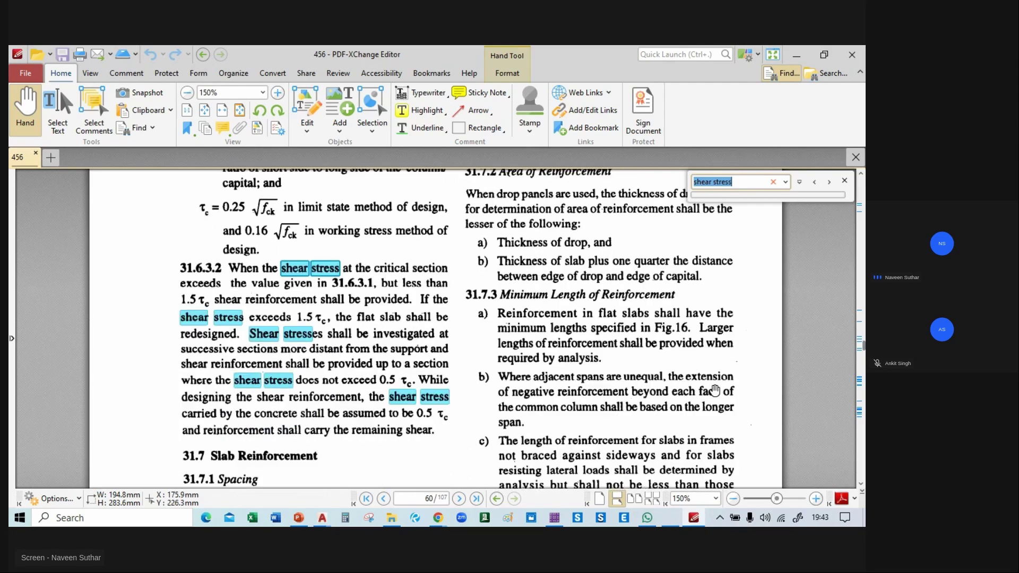
scroll(500, 391, "up", 3)
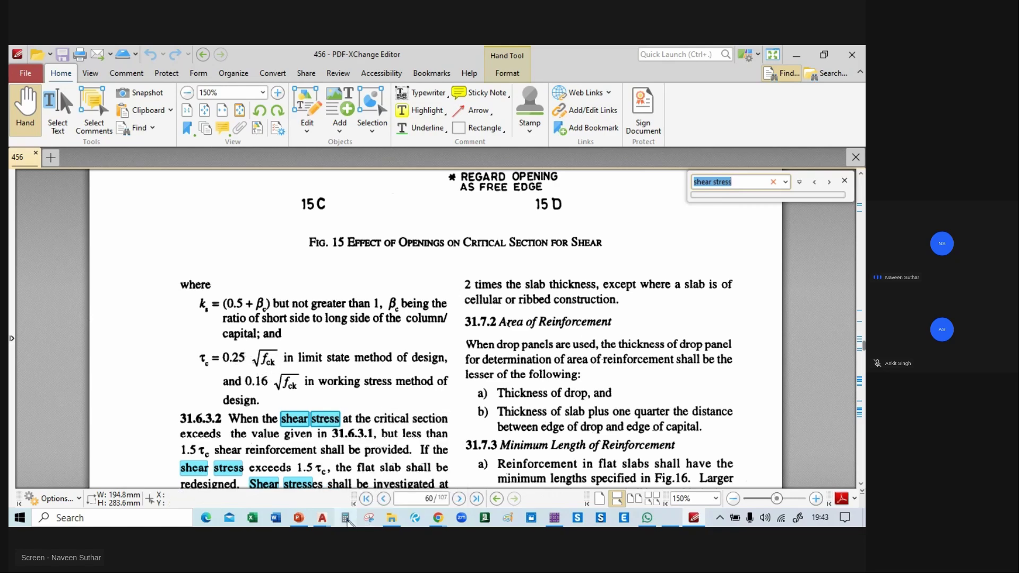
- Open Calculator, compute 0.25 × 5 for the permissible shear stress τ_c, and move its window clear of the formula
left_click(368, 518)
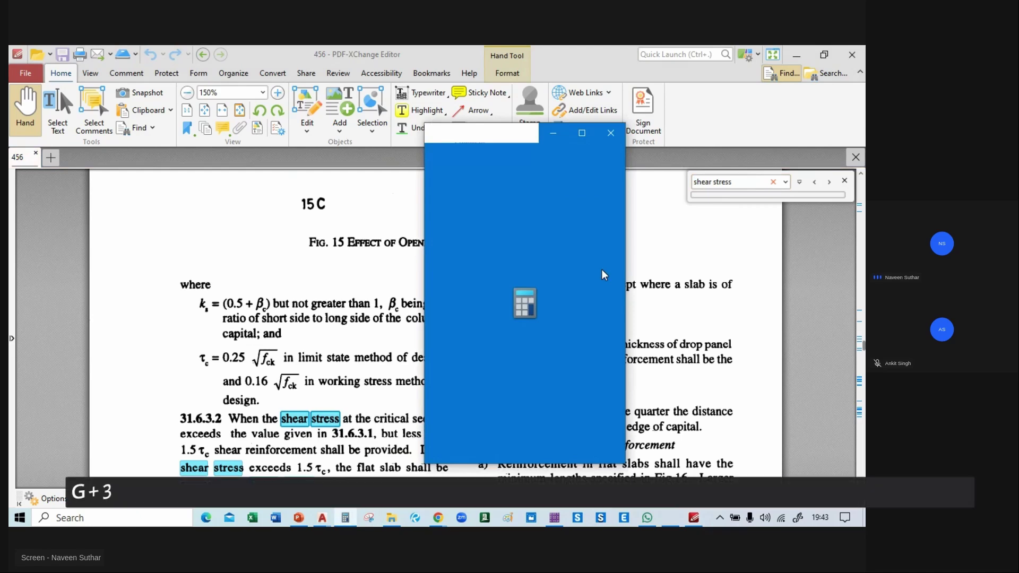
type(".")
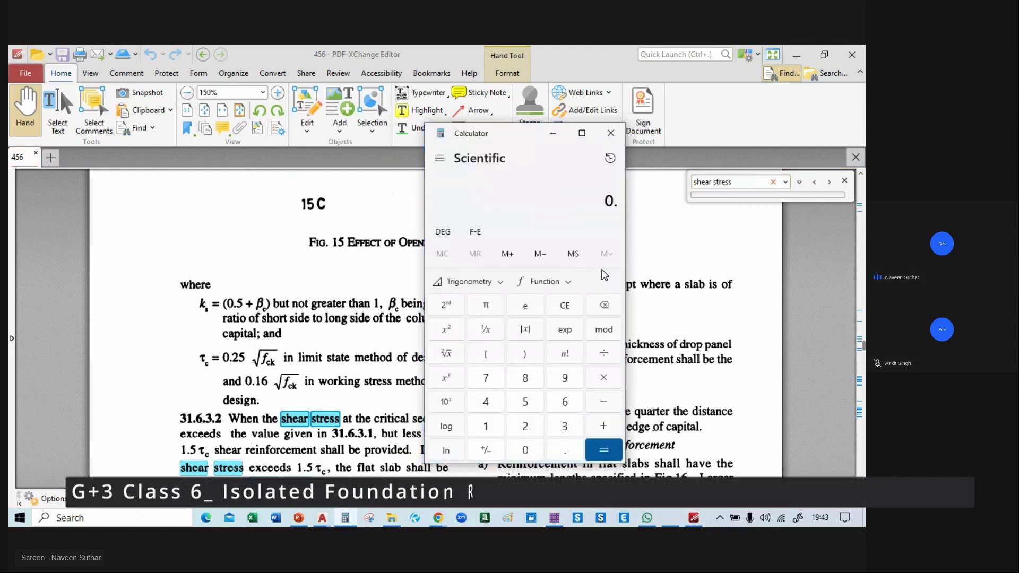
type("25*5")
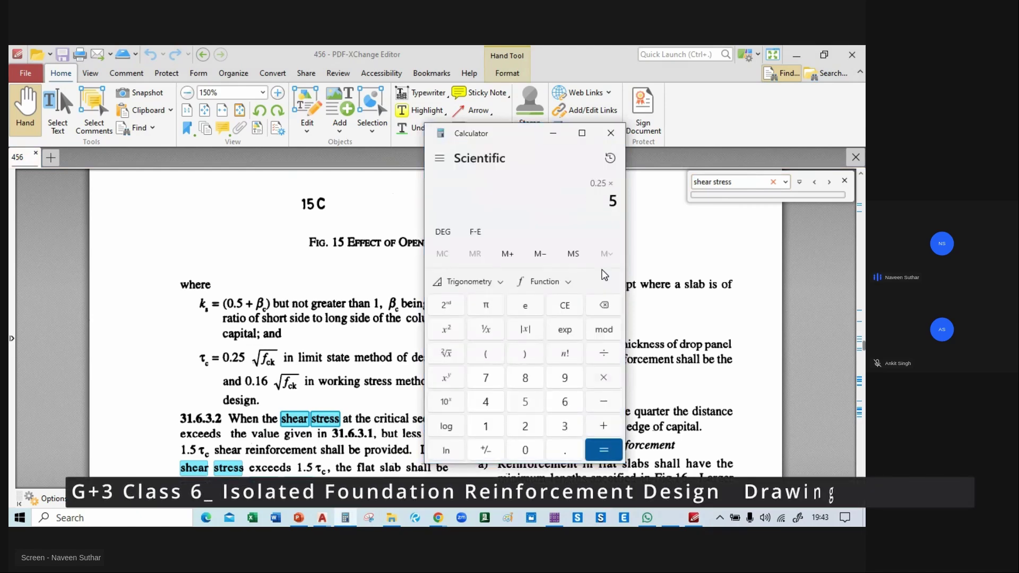
key("Return")
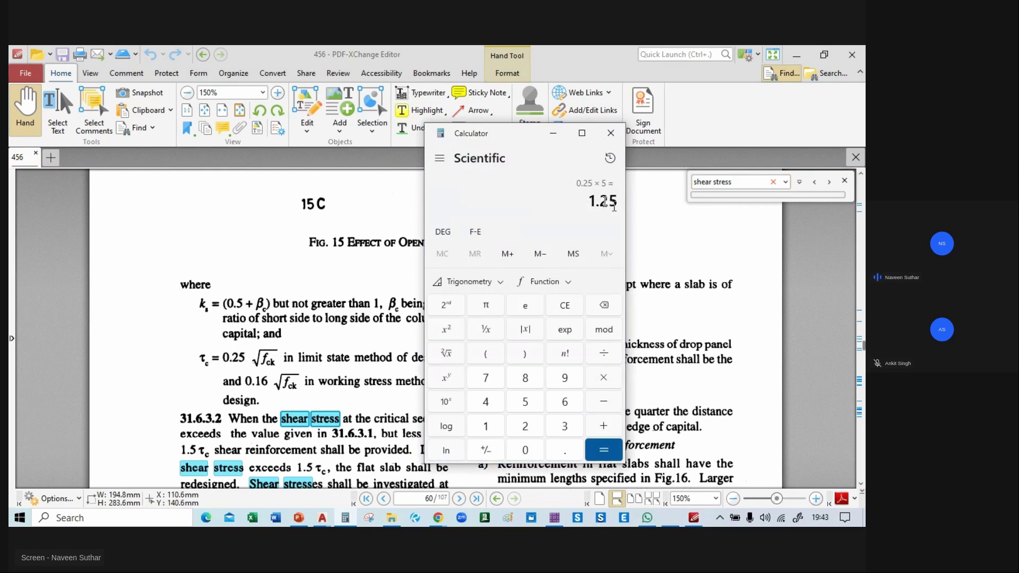
left_click_drag(504, 142, 691, 148)
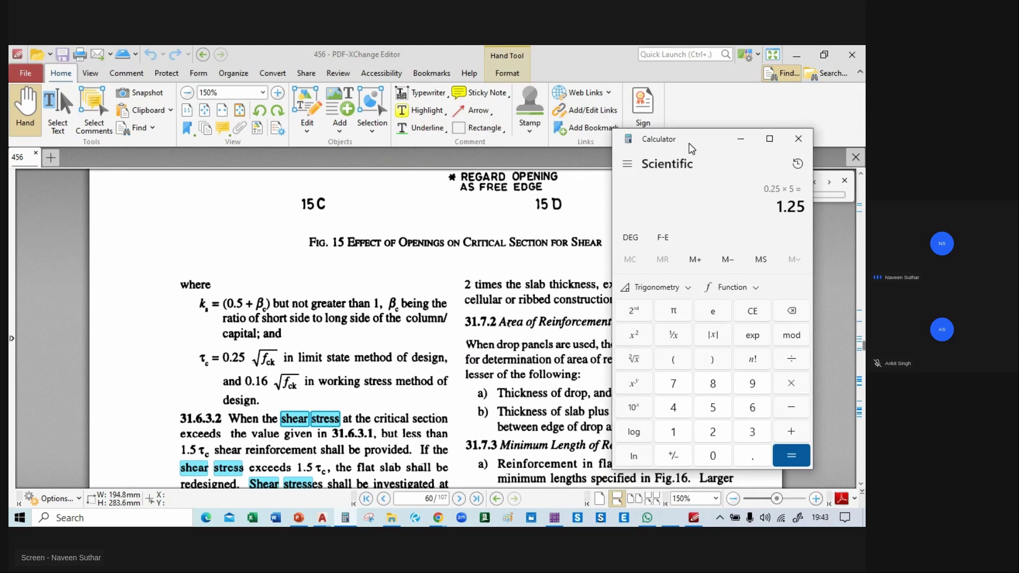
- Reread the k_s τ_c limit in clause 31.6.3.1 and its definitions on the following page, keeping the calculator clear of the text
scroll(403, 284, "up", 5)
scroll(410, 289, "up", 6)
left_click_drag(672, 139, 99, 164)
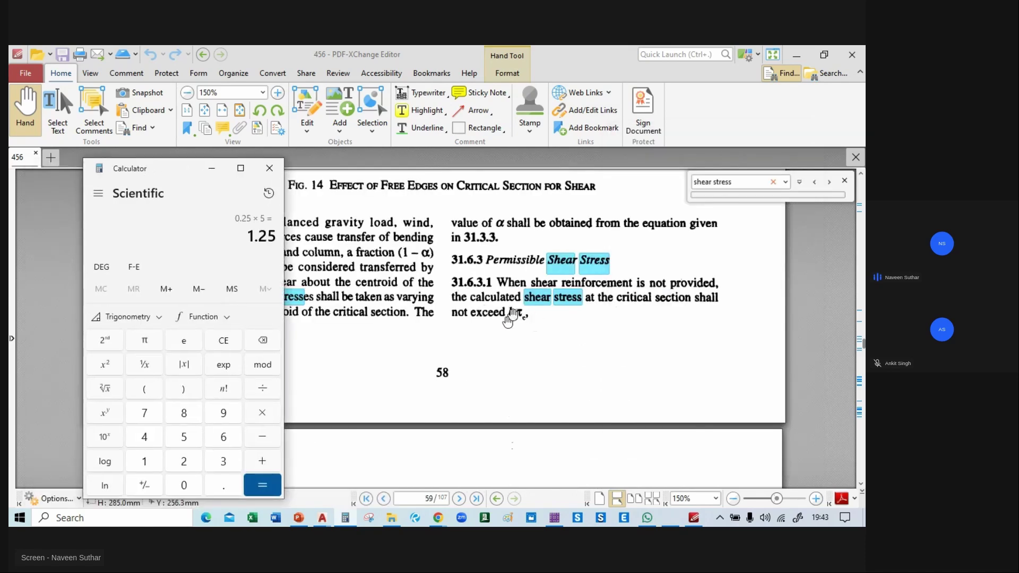
left_click_drag(150, 171, 701, 141)
scroll(367, 276, "down", 6)
scroll(367, 276, "down", 10)
scroll(366, 276, "up", 4)
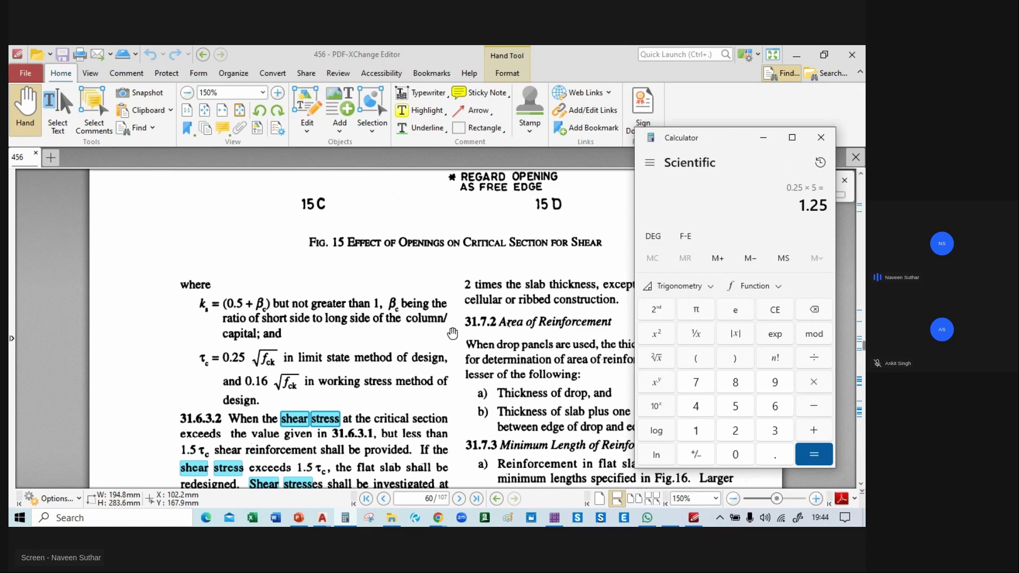
- Switch to SAFE and inspect the top-face S13 stress values on the central and upper footings
mouse_move(561, 513)
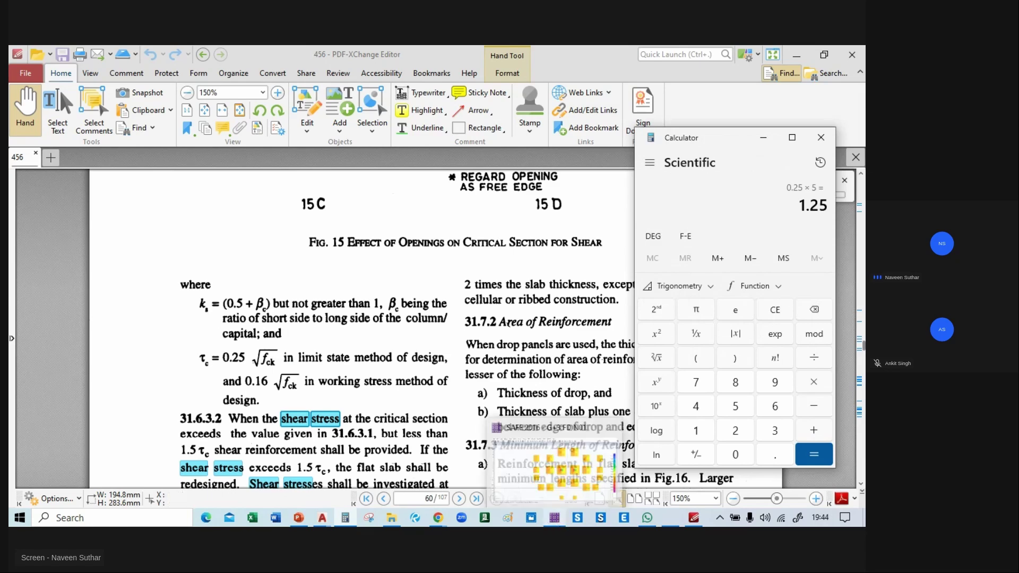
left_click(559, 476)
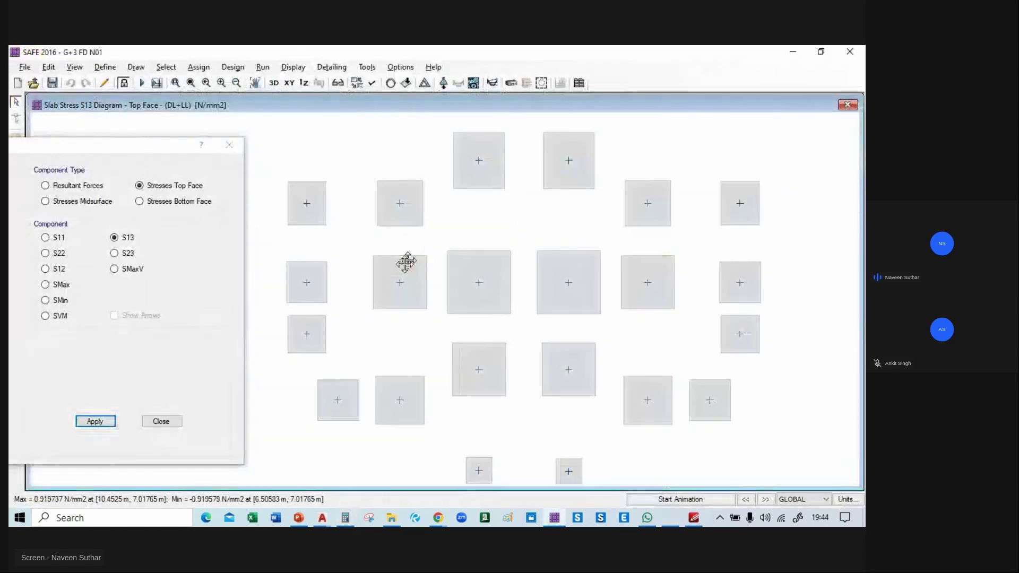
scroll(333, 294, "up", 2)
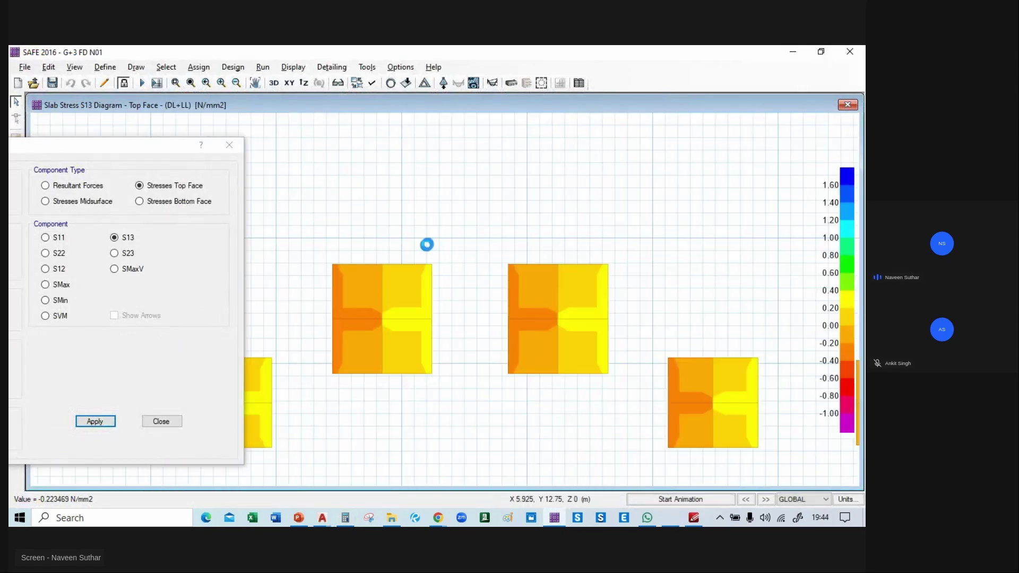
scroll(427, 243, "down", 3)
scroll(424, 385, "up", 3)
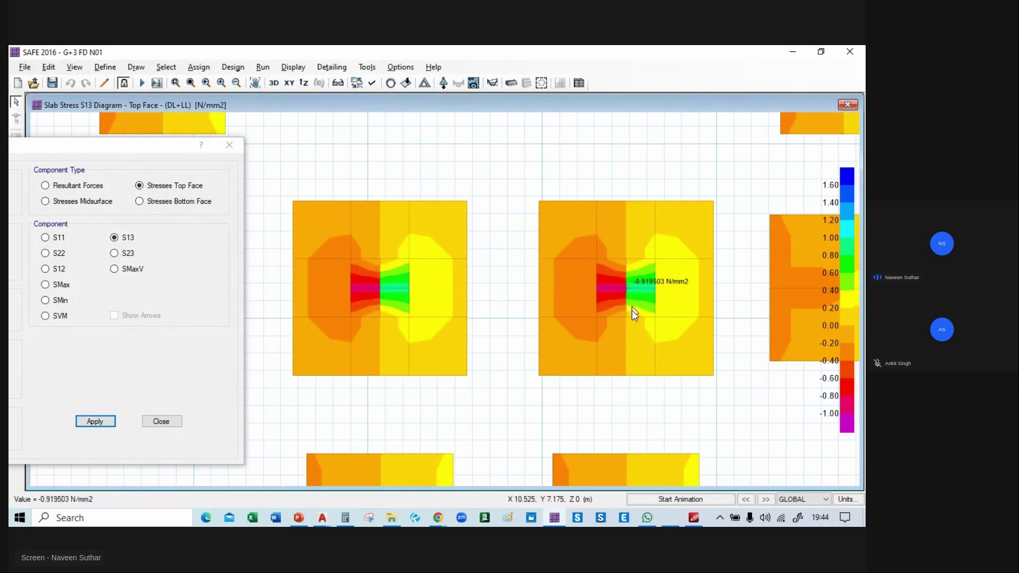
middle_click_drag(426, 155, 433, 387)
scroll(375, 168, "up", 4)
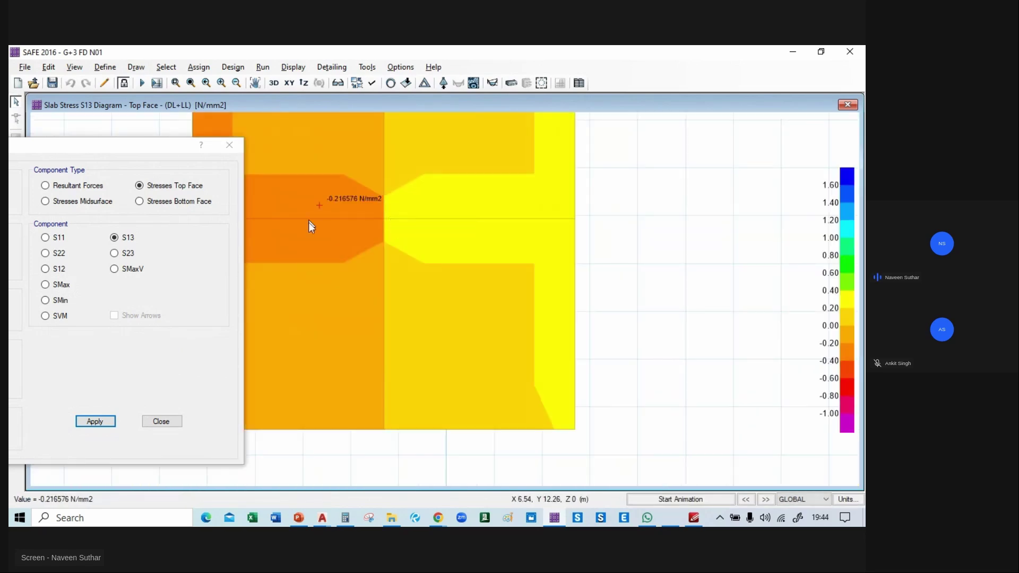
scroll(386, 200, "down", 2)
scroll(384, 198, "down", 3)
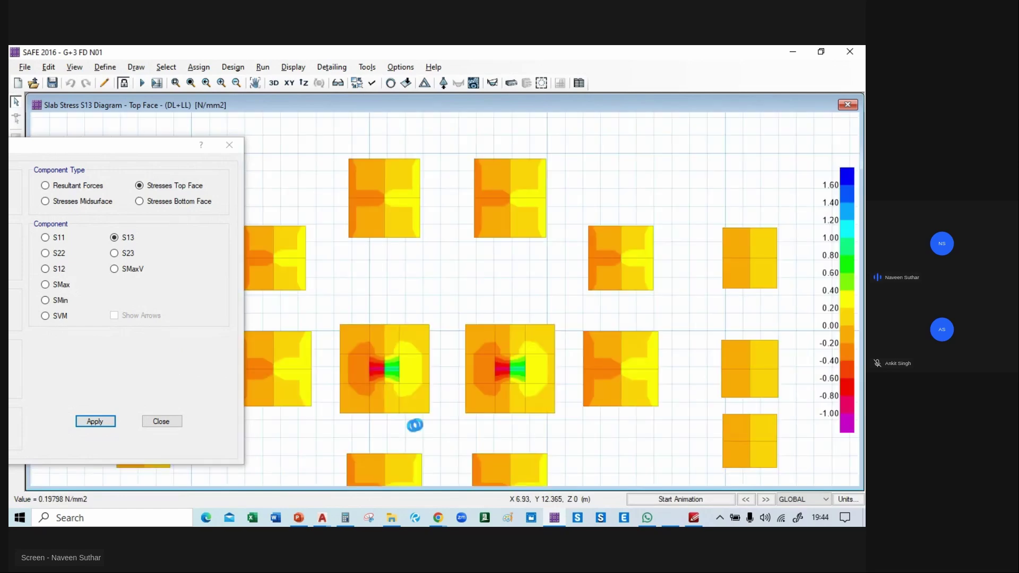
scroll(375, 442, "up", 3)
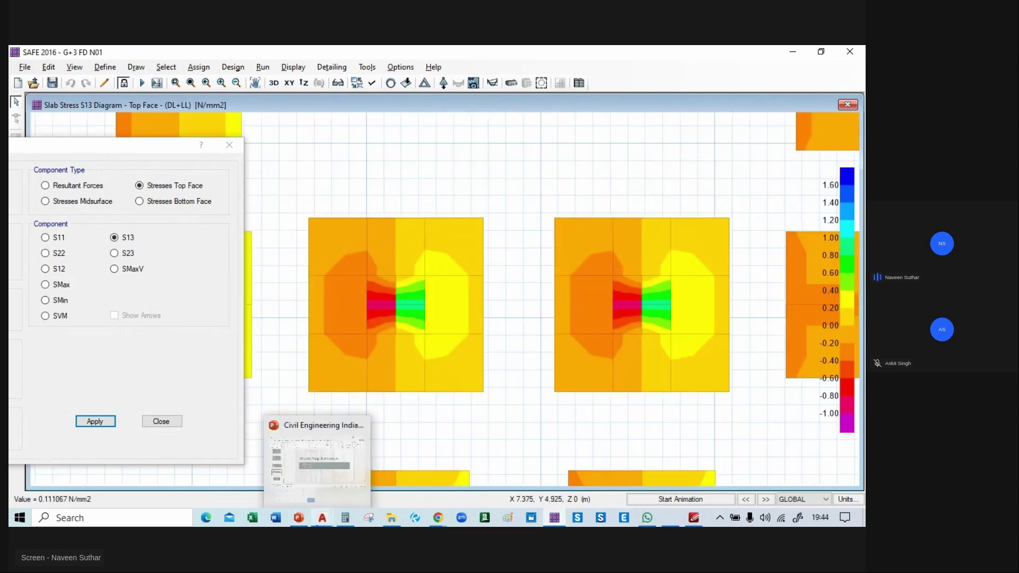
- Switch to the G+3 Residential building drawing in AutoCAD and view the footings along grid line 03
mouse_move(331, 524)
left_click(255, 469)
scroll(517, 240, "down", 5)
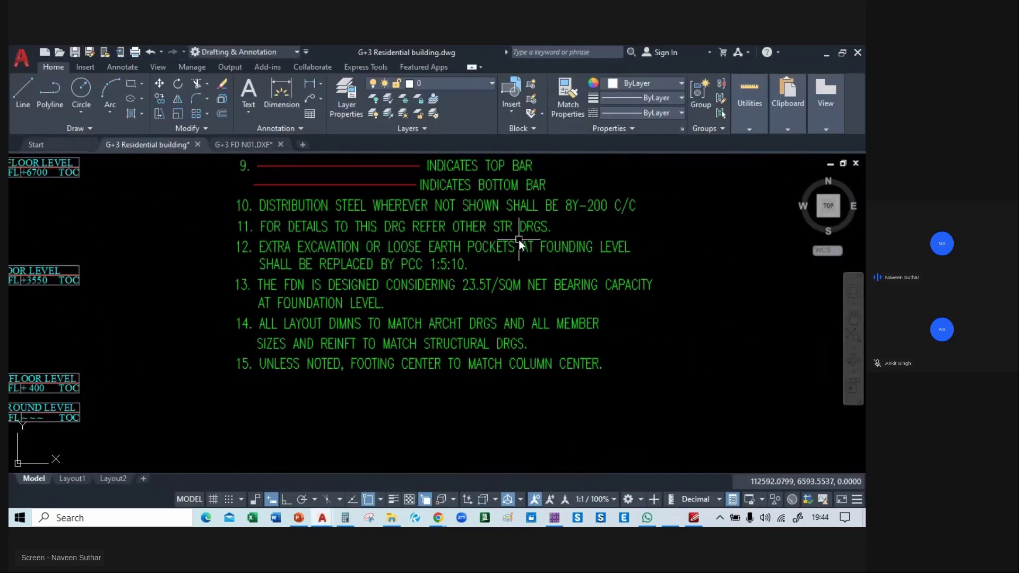
middle_click_drag(200, 324, 244, 357)
scroll(445, 343, "up", 8)
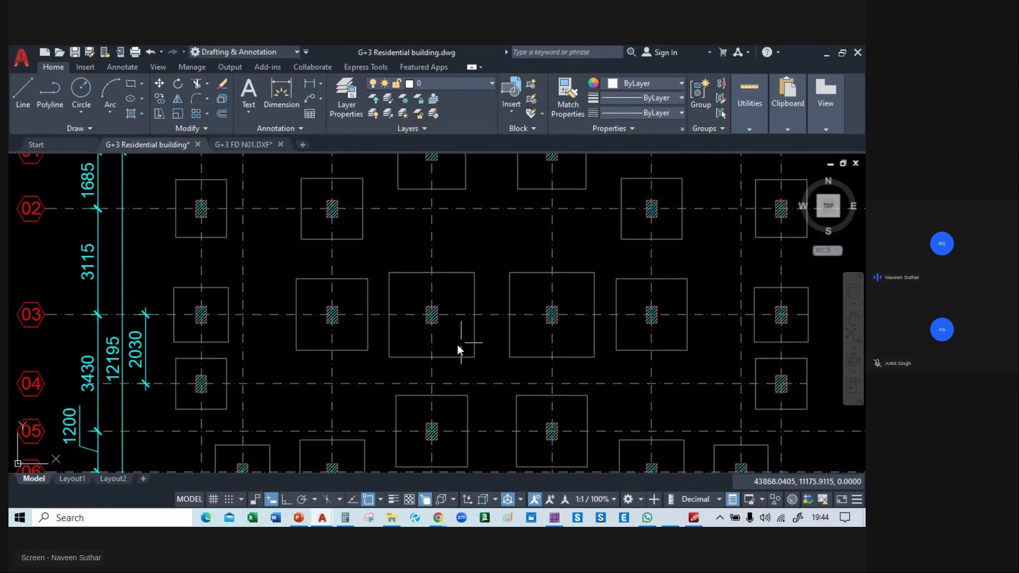
scroll(413, 323, "up", 2)
scroll(403, 325, "down", 2)
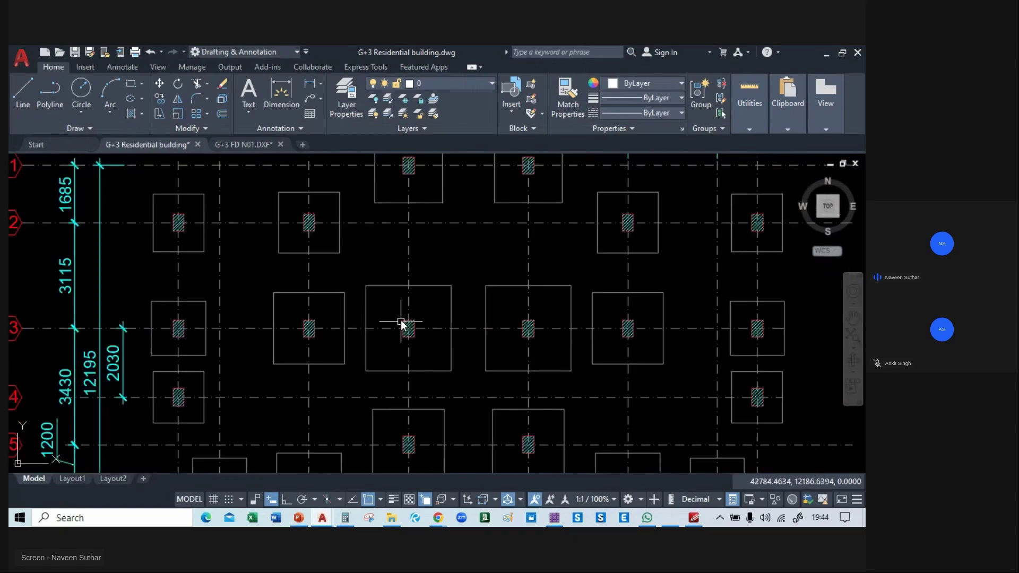
- Look over the ground floor framing plan and the foundation plan sheets in the drawing
scroll(468, 319, "down", 8)
scroll(371, 335, "down", 2)
scroll(409, 412, "up", 5)
middle_click_drag(410, 413, 364, 278)
scroll(364, 279, "up", 5)
middle_click_drag(479, 288, 456, 288)
scroll(456, 289, "down", 5)
scroll(424, 276, "down", 2)
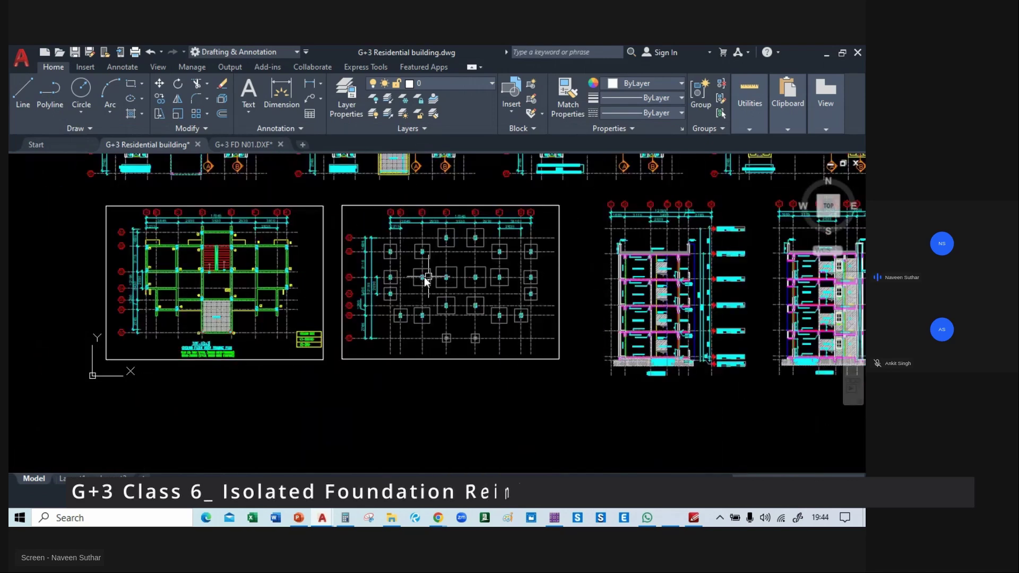
scroll(435, 276, "up", 2)
scroll(552, 295, "down", 1)
scroll(449, 310, "up", 8)
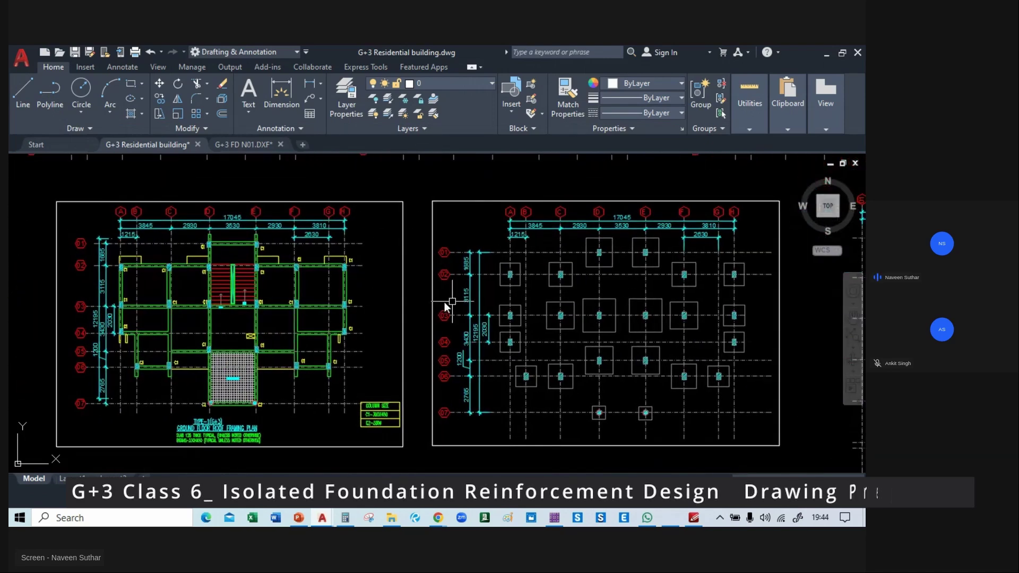
scroll(370, 267, "down", 3)
scroll(318, 341, "down", 2)
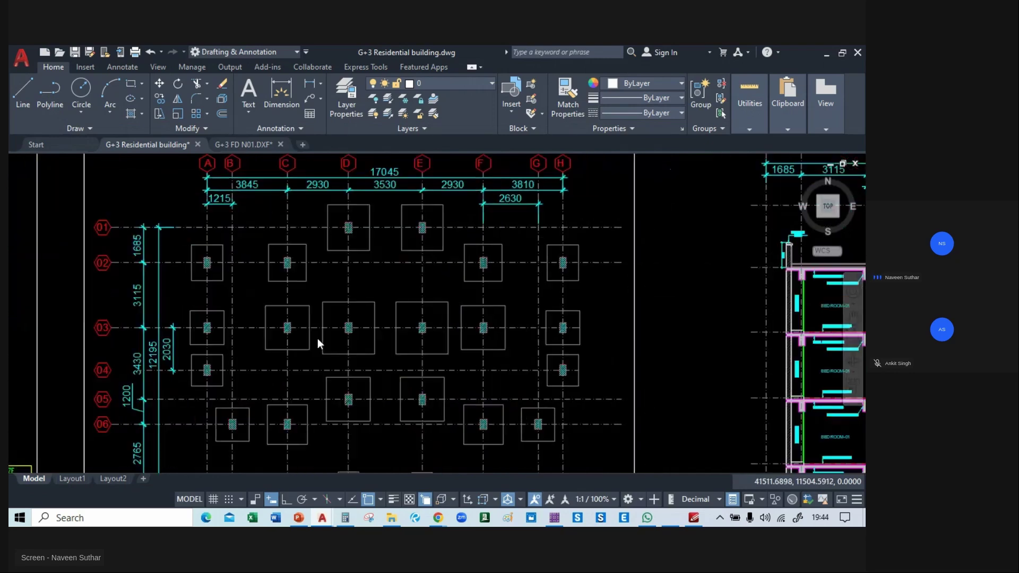
- Inspect the C1 columns beside the staircase on the ground floor framing plan
scroll(100, 349, "down", 2)
scroll(839, 342, "up", 2)
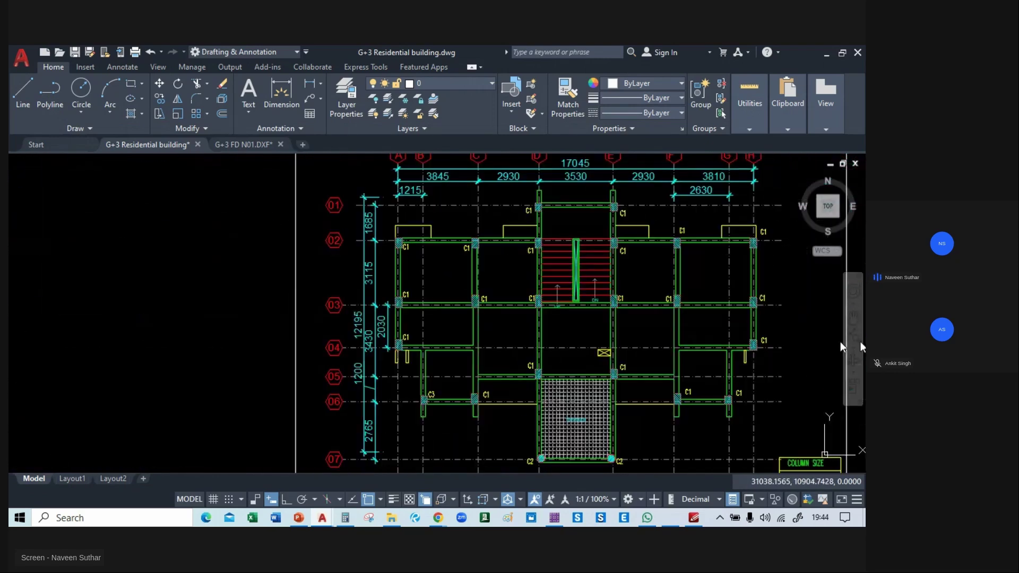
scroll(365, 380, "down", 2)
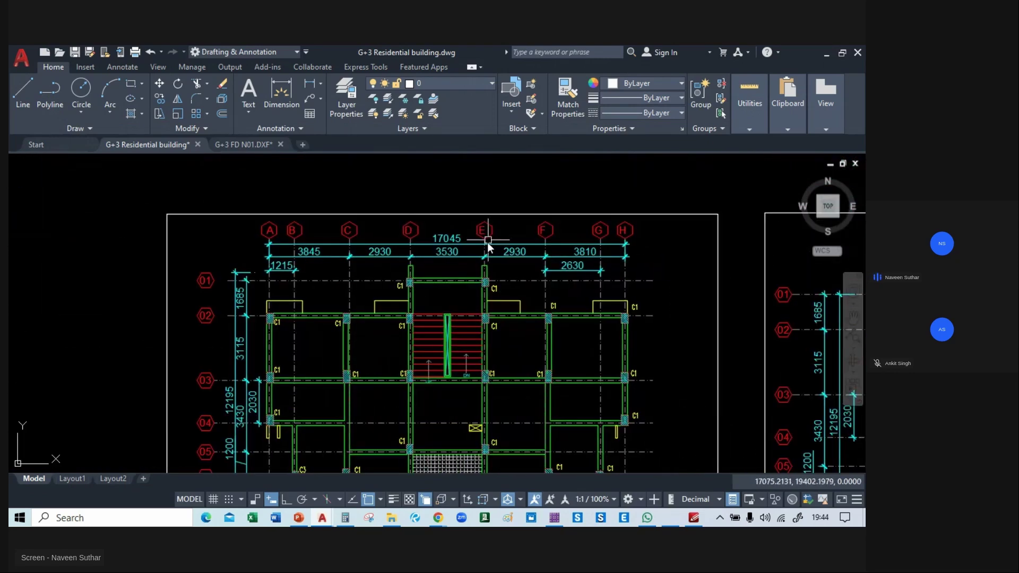
scroll(478, 350, "up", 5)
scroll(315, 349, "down", 1)
scroll(243, 297, "up", 4)
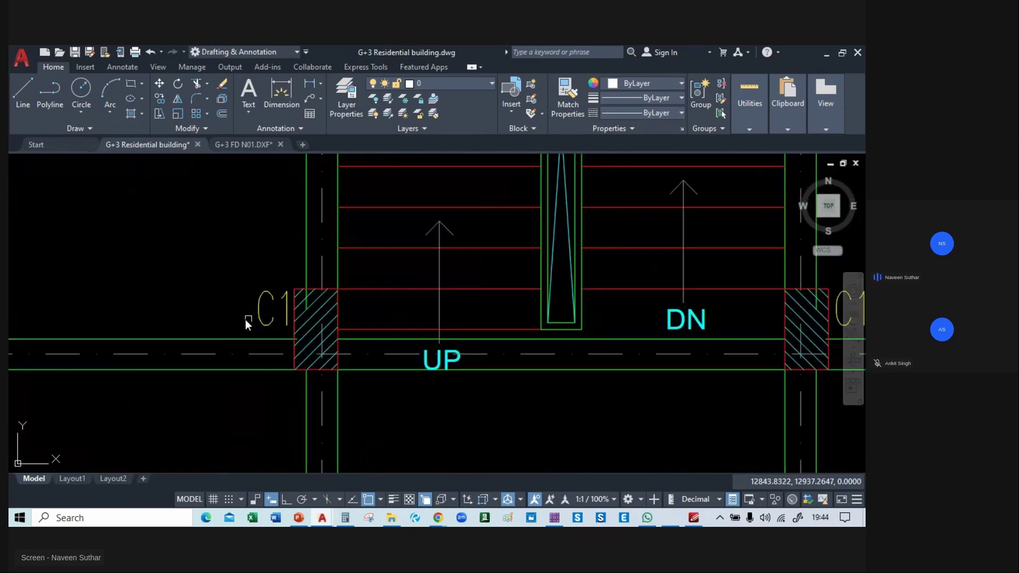
scroll(275, 253, "down", 2)
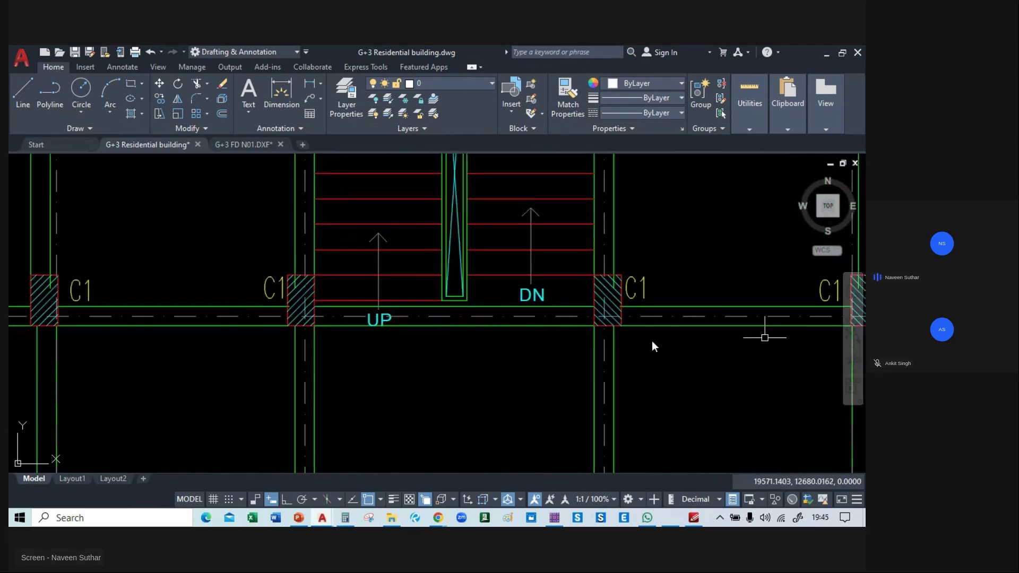
- Read the column size table of the ground floor framing plan for the C1 dimensions
scroll(595, 246, "down", 3)
middle_click_drag(713, 388, 435, 234)
scroll(473, 274, "up", 6)
middle_click_drag(609, 324, 448, 319)
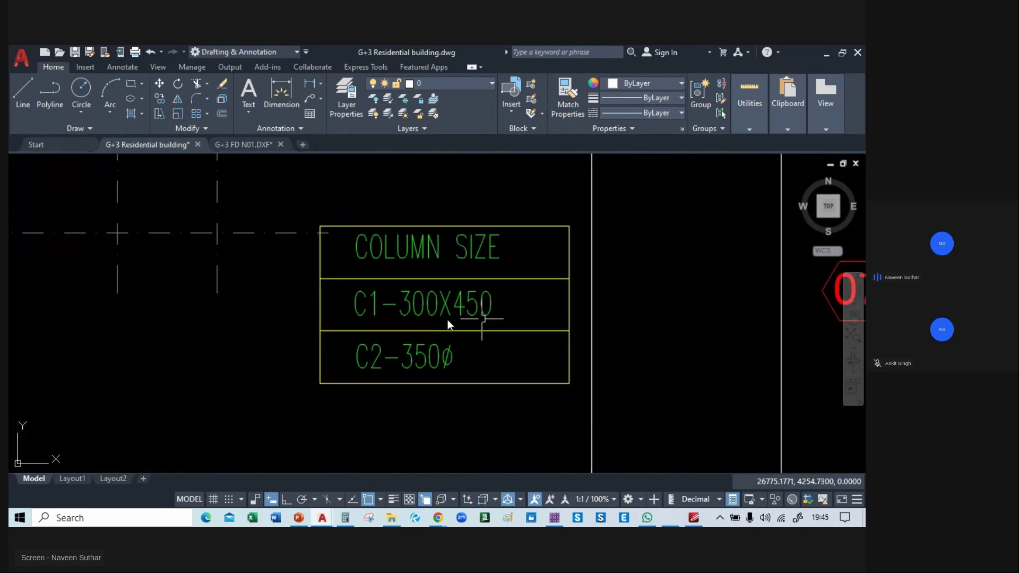
scroll(428, 327, "up", 2)
scroll(448, 327, "down", 2)
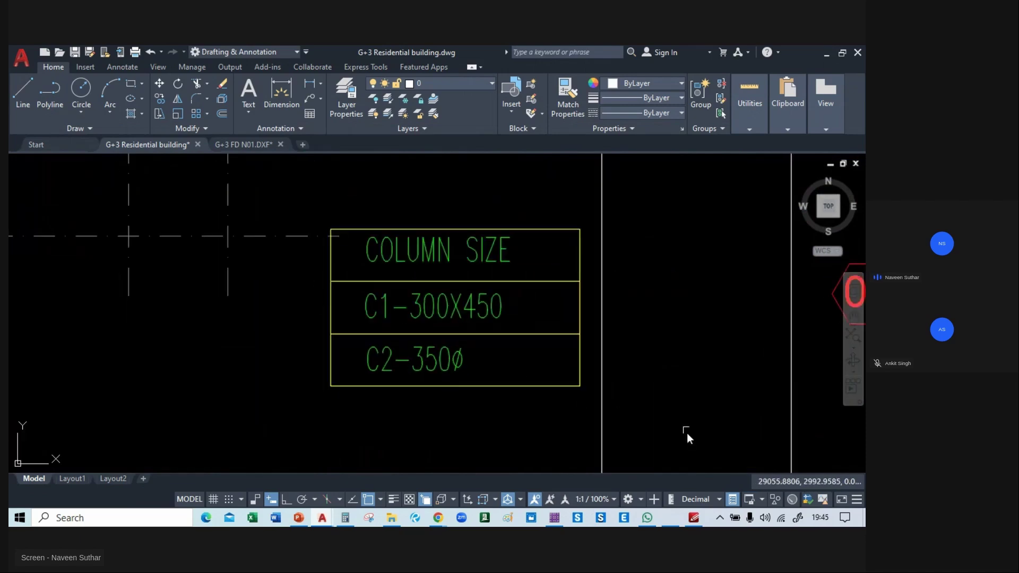
- Switch back to the IS 456 PDF and reread the k_s and β_c definitions below Fig. 15
mouse_move(690, 522)
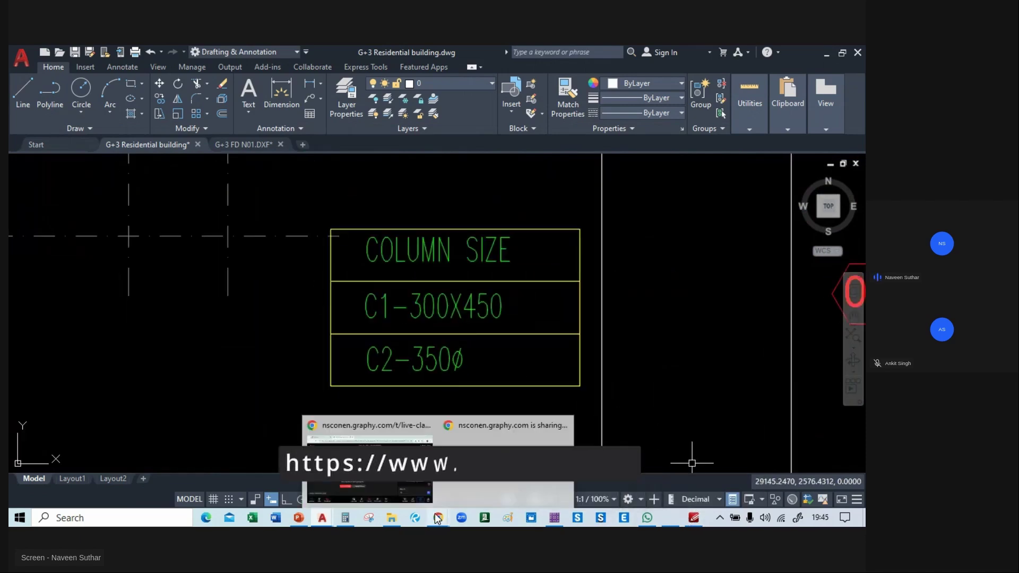
left_click(690, 520)
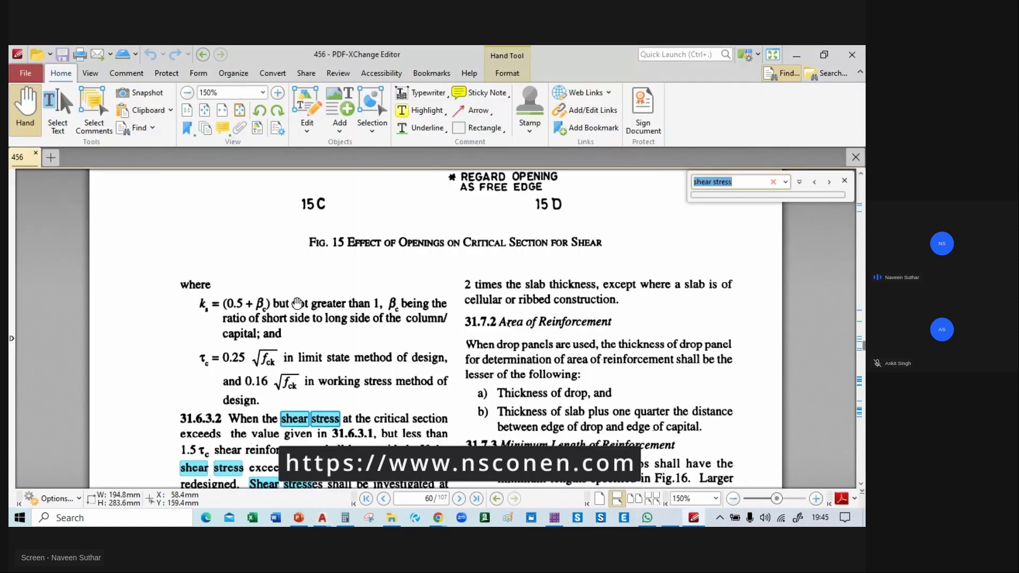
scroll(296, 301, "down", 3)
scroll(439, 340, "up", 3)
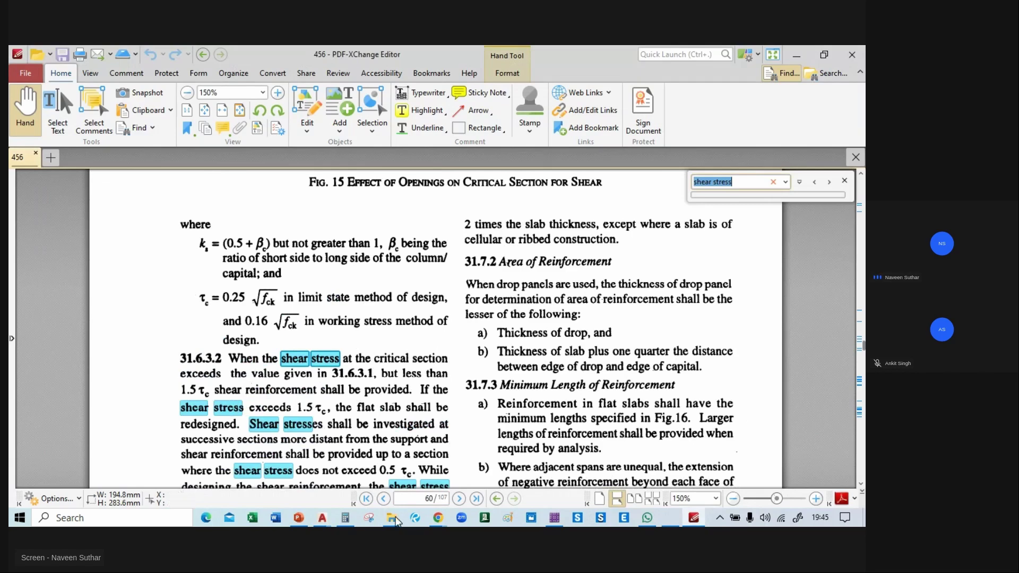
- Switch to the column size table in the AutoCAD drawing and multiply the calculator's 1.25 result by 0.67
mouse_move(322, 518)
left_click(276, 456)
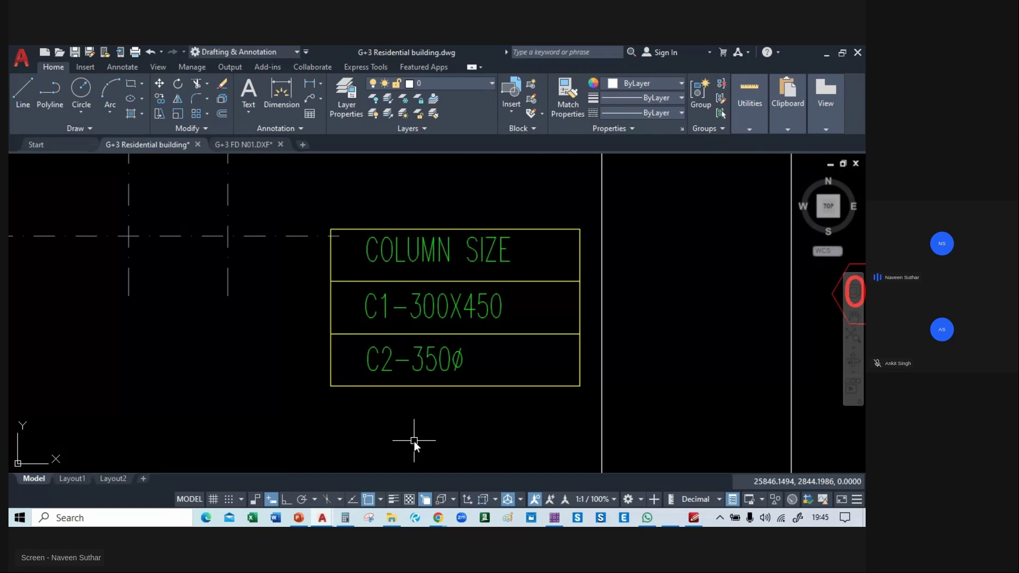
mouse_move(344, 517)
left_click(343, 480)
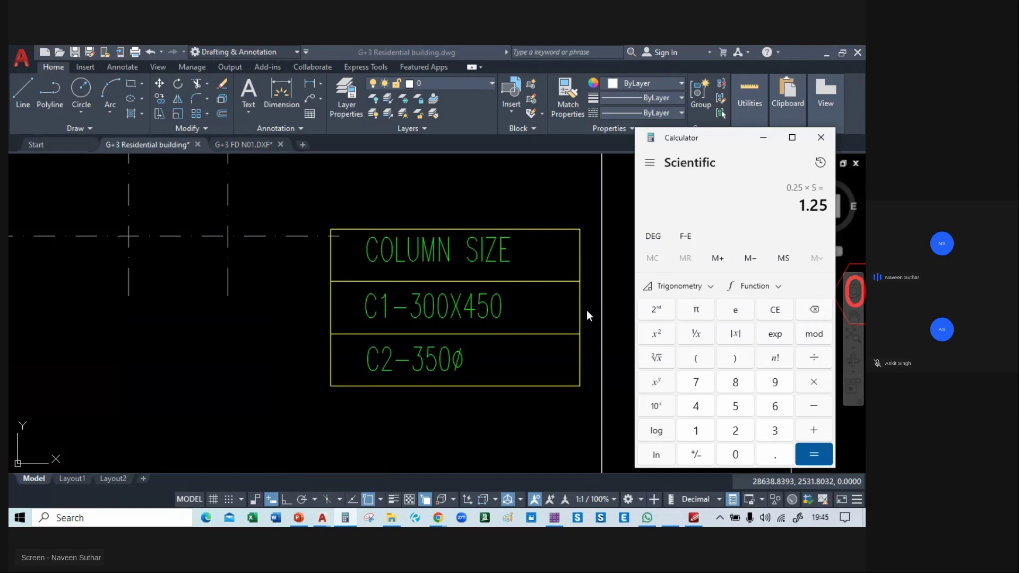
type("*0.67")
key("Return")
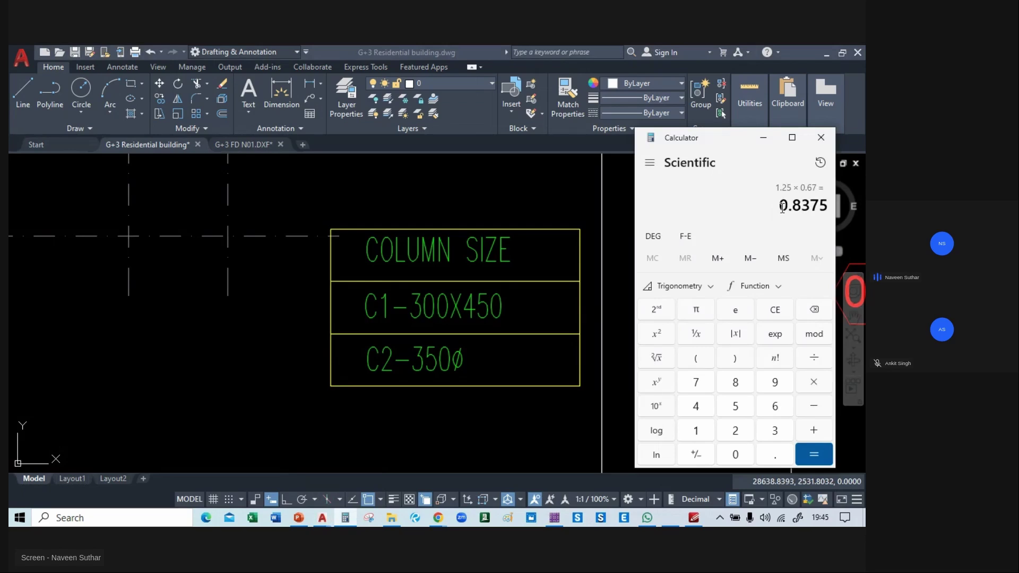
- Switch to SAFE, close the slab stress settings and replace the S13 stress diagram with the plain plan view of the footings
mouse_move(391, 522)
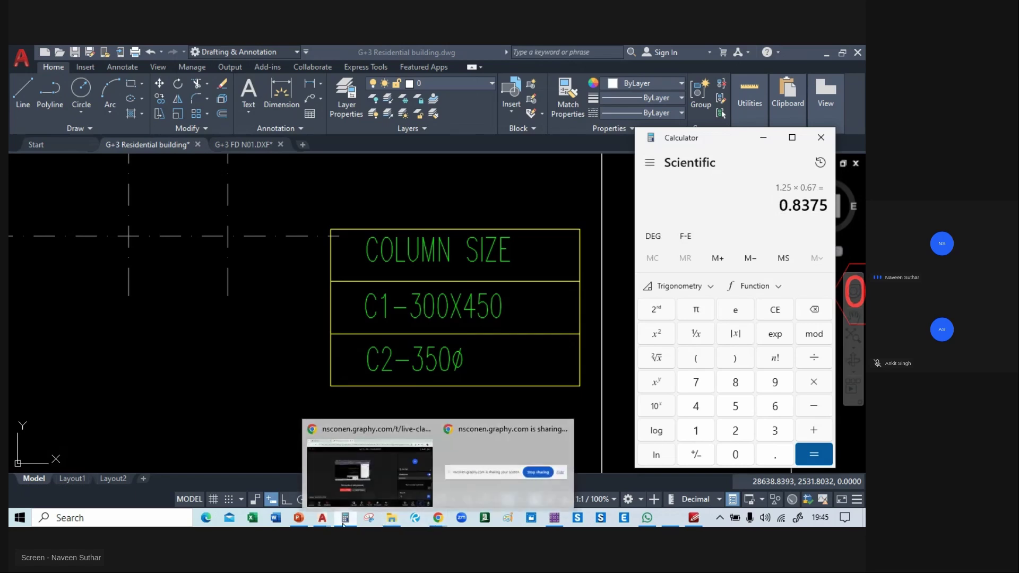
mouse_move(321, 522)
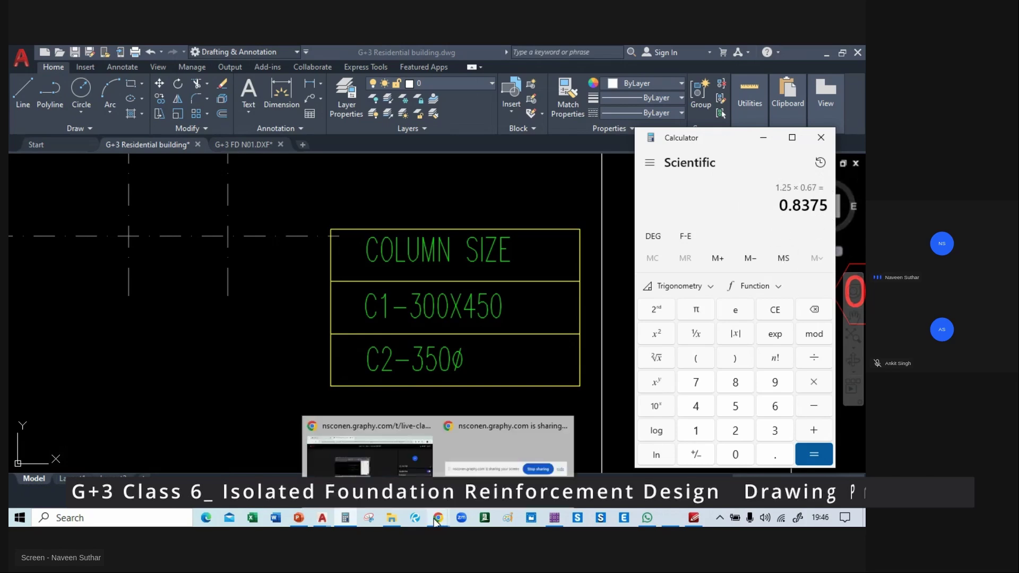
mouse_move(554, 517)
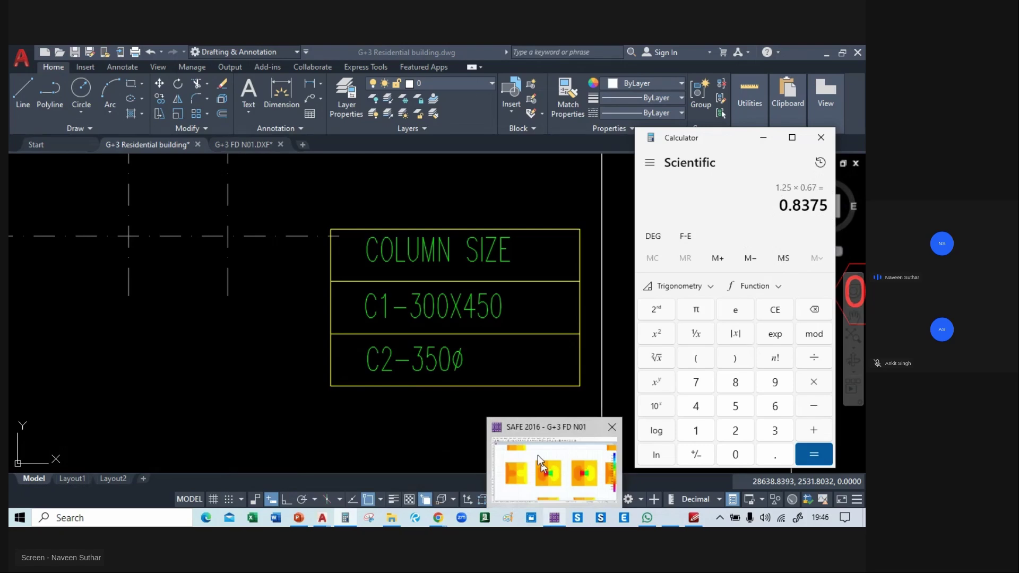
left_click(552, 469)
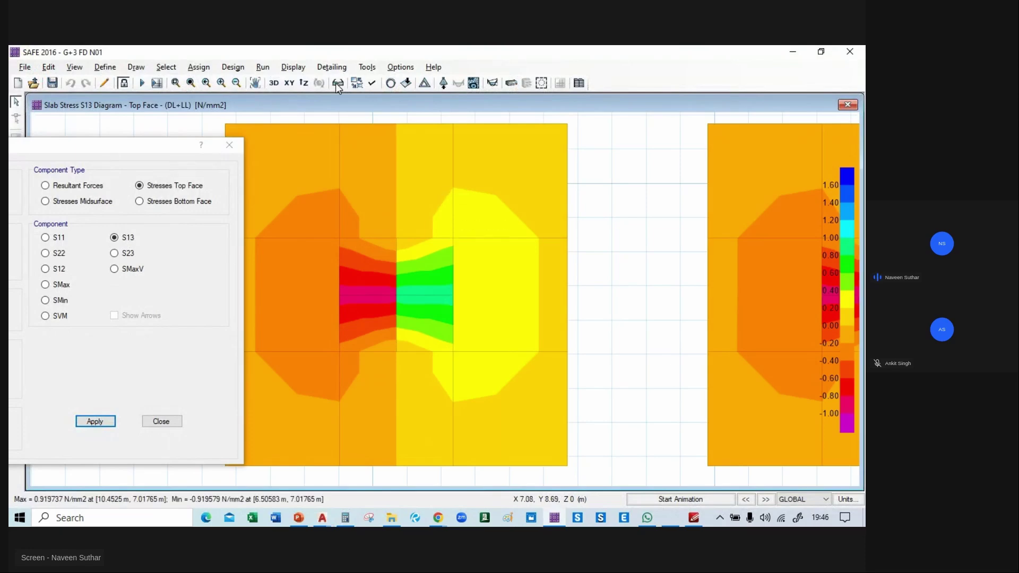
left_click(233, 145)
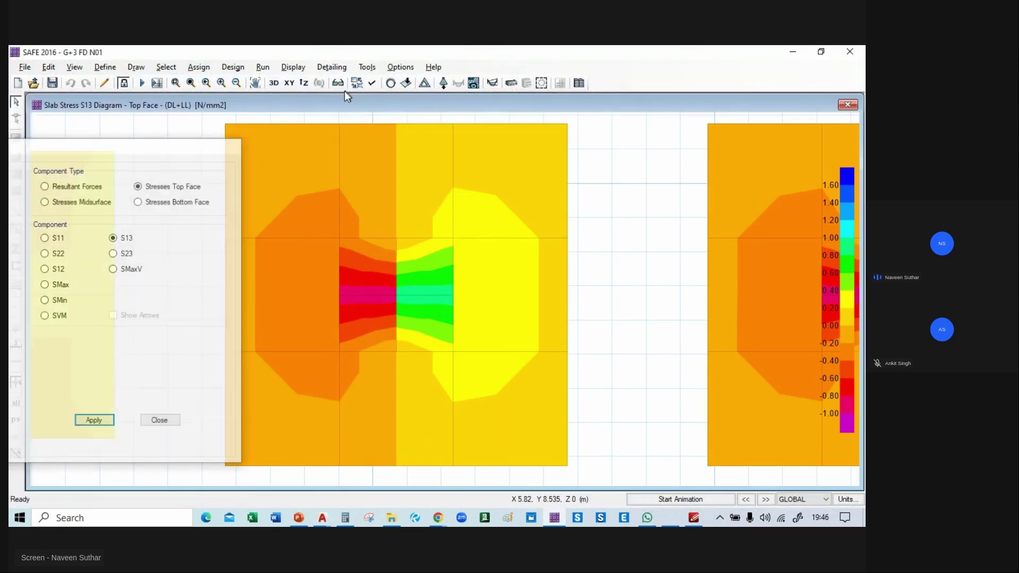
left_click(391, 84)
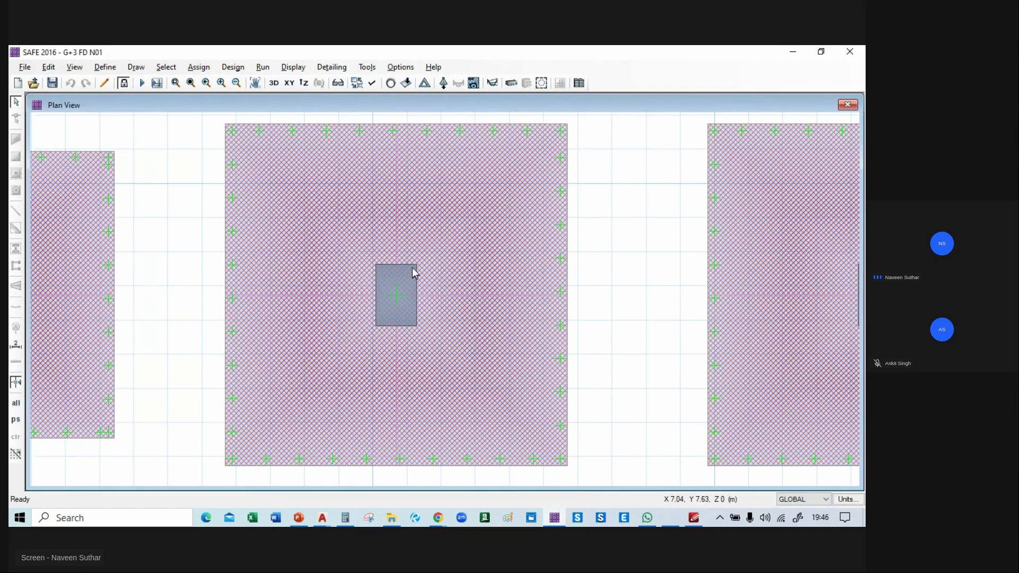
scroll(416, 337, "down", 2)
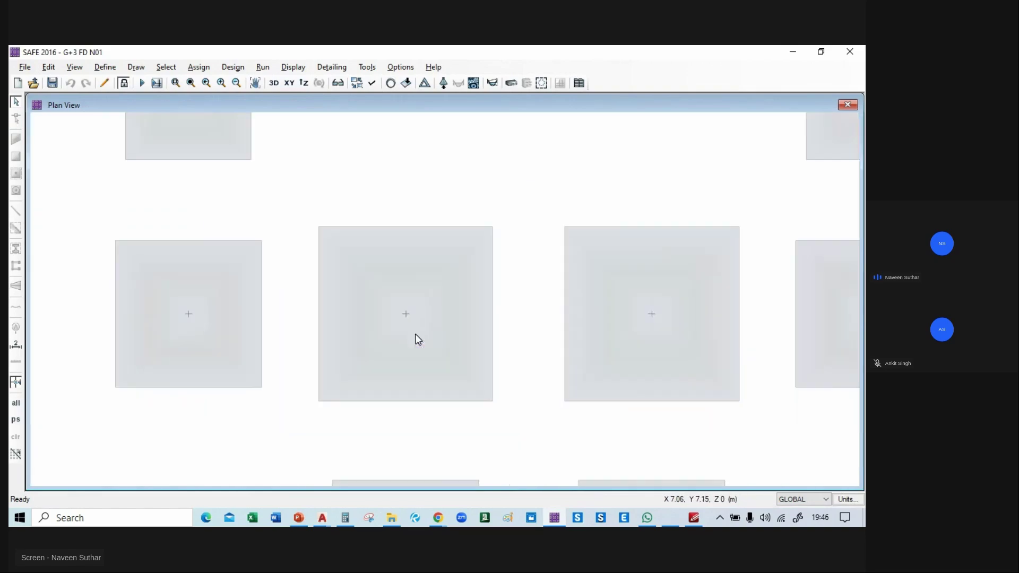
scroll(406, 380, "up", 1)
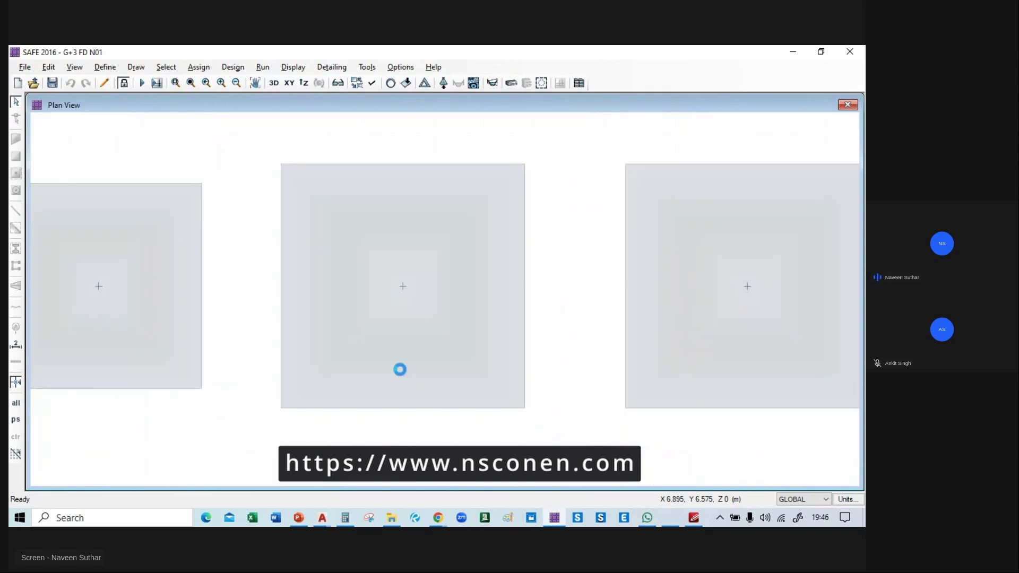
- Start the Draw Dimension Lines command and check the slab property assigned to the middle footing
left_click(130, 70)
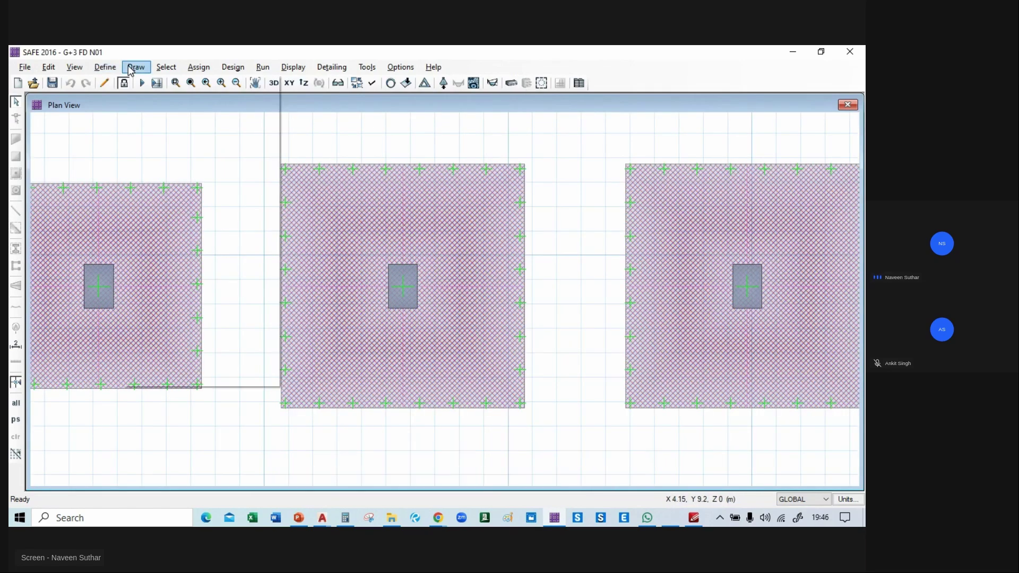
left_click(216, 336)
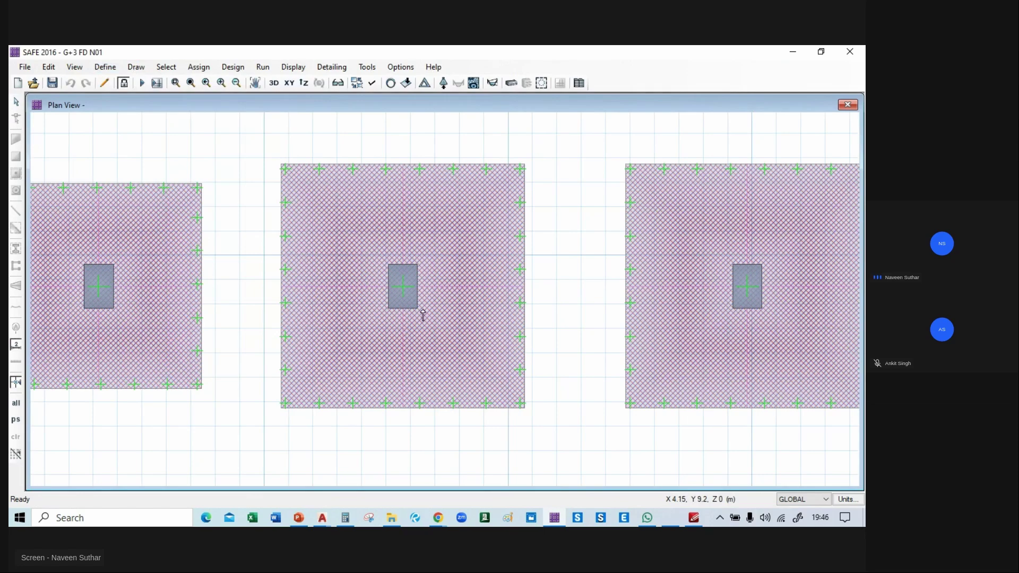
scroll(431, 300, "up", 1)
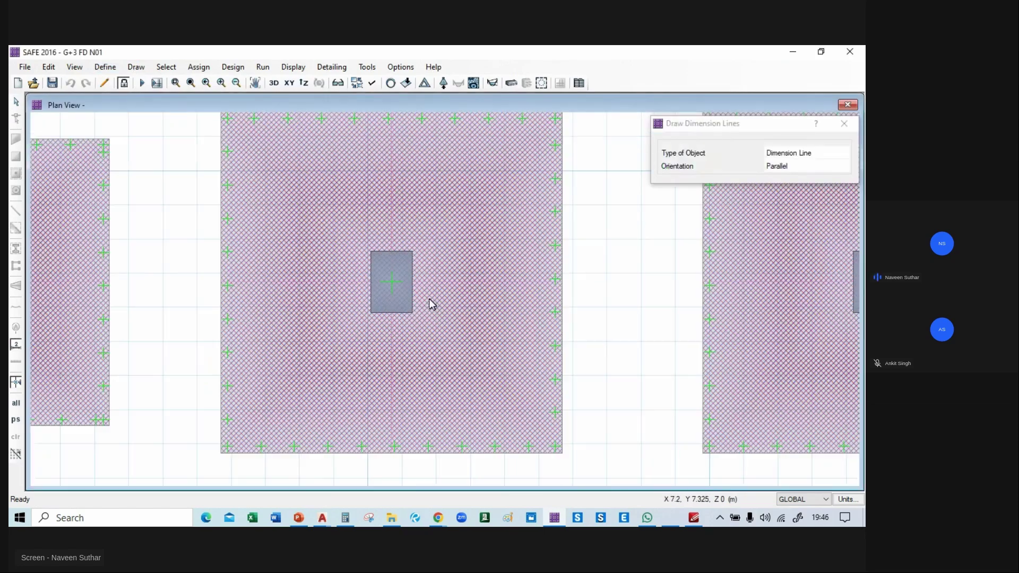
scroll(417, 320, "down", 1)
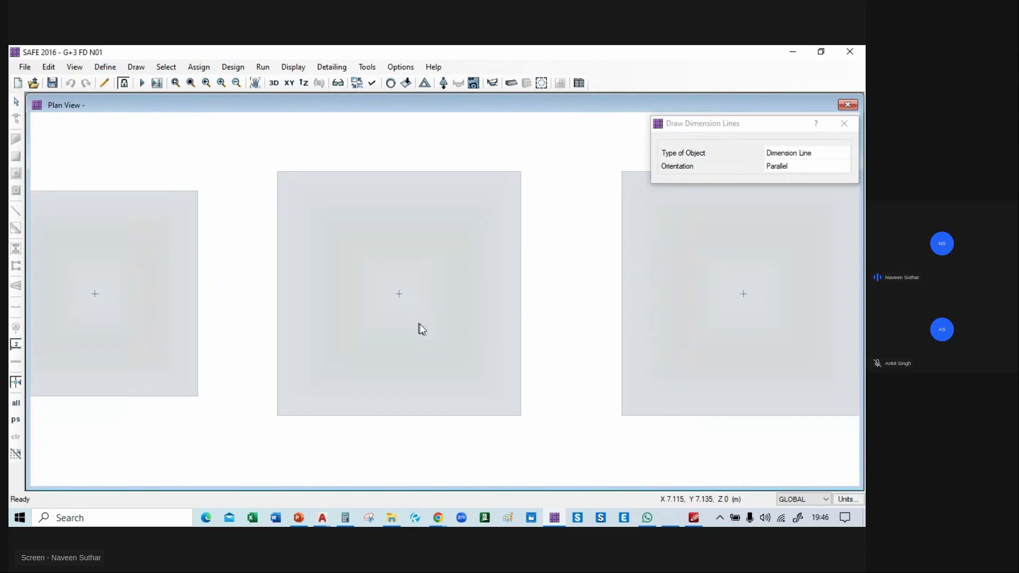
right_click(459, 329)
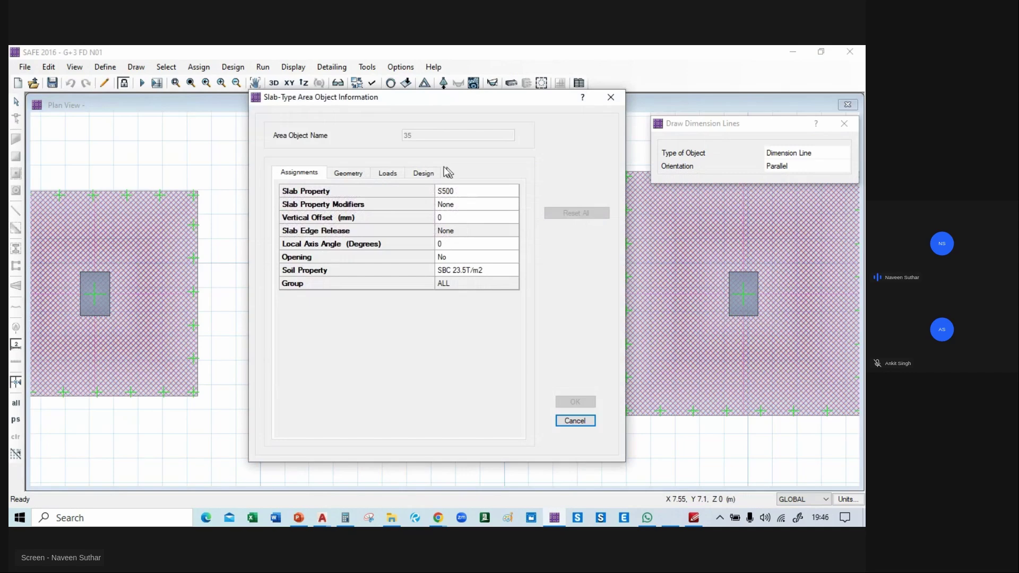
left_click(616, 99)
- Draw a 0.5 m horizontal dimension line outward from the column's lower corner, plus a second one half as long from that corner
scroll(430, 314, "up", 1)
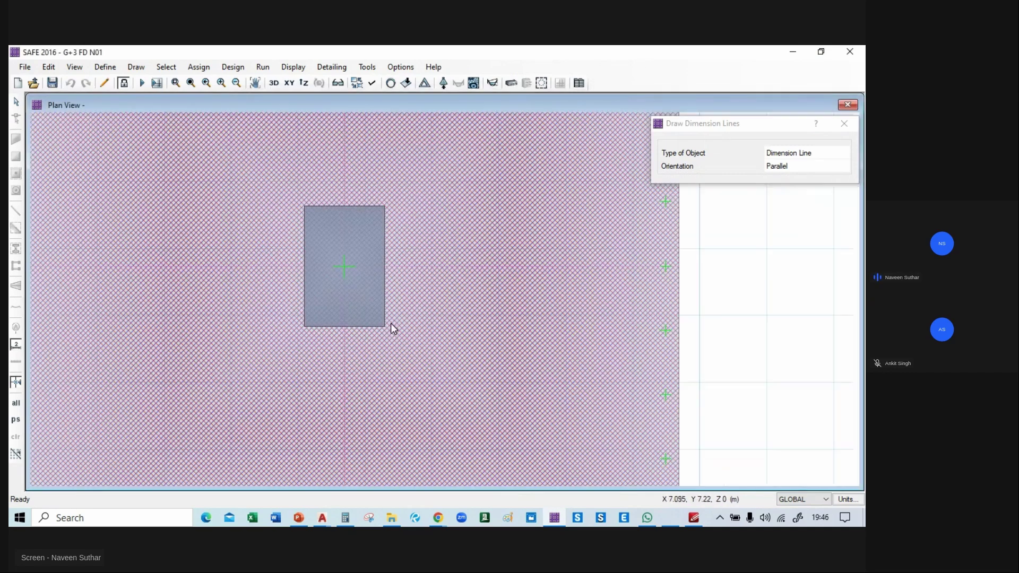
left_click(387, 325)
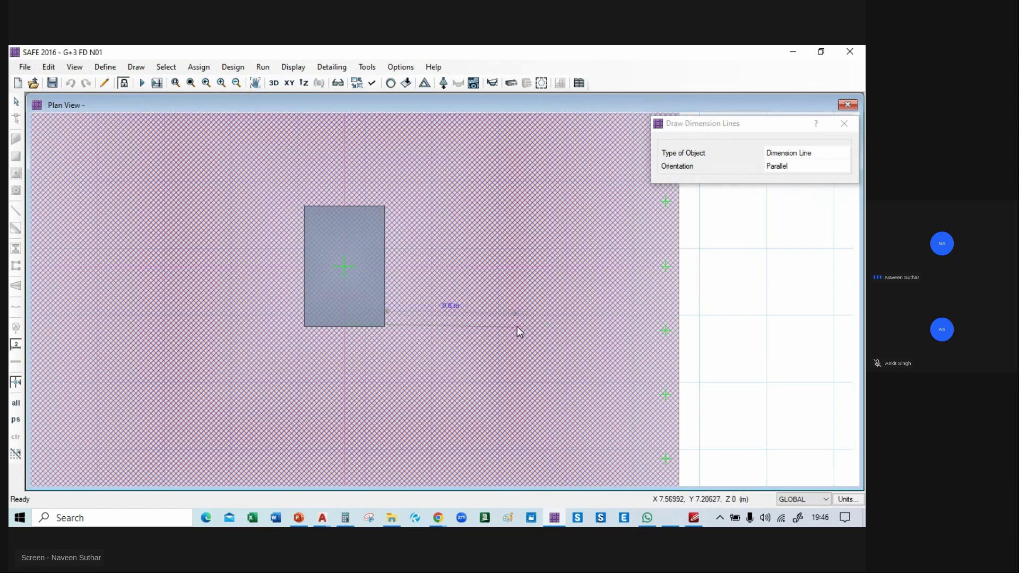
left_click(517, 326)
left_click(565, 294)
left_click(385, 326)
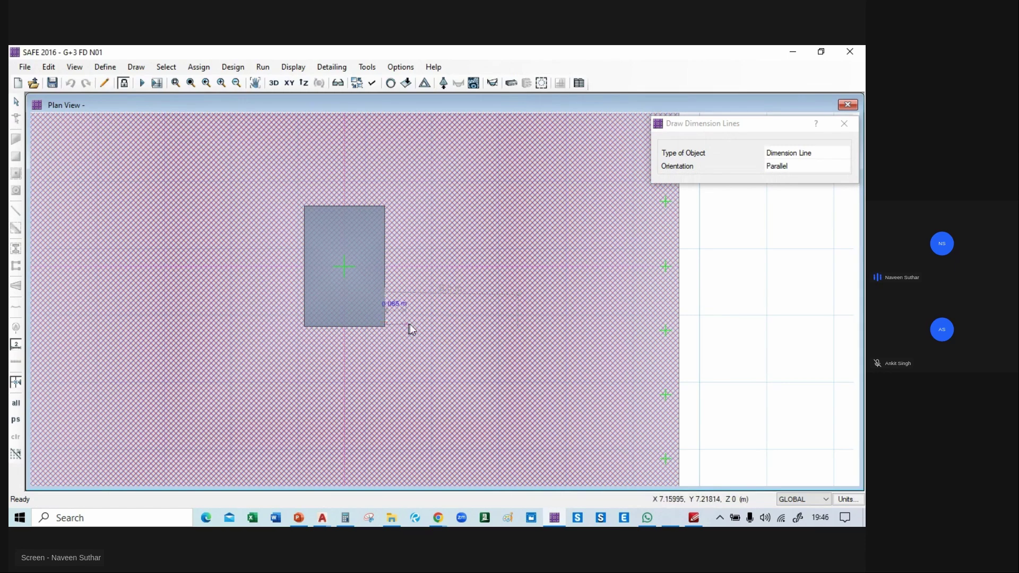
left_click(451, 325)
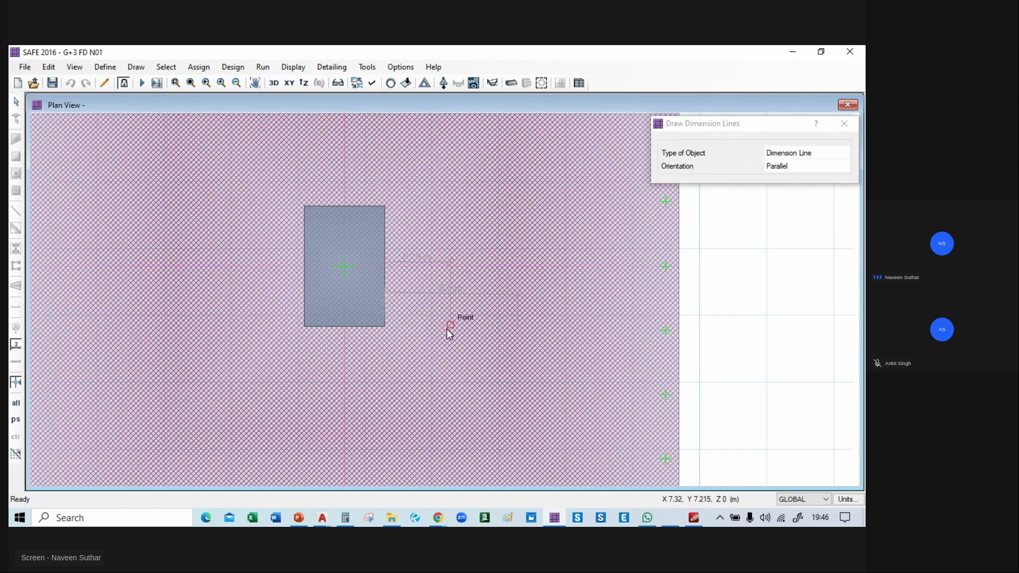
- Turn on the display of dimension lines in the plan view and examine them beside the column
scroll(446, 329, "down", 3)
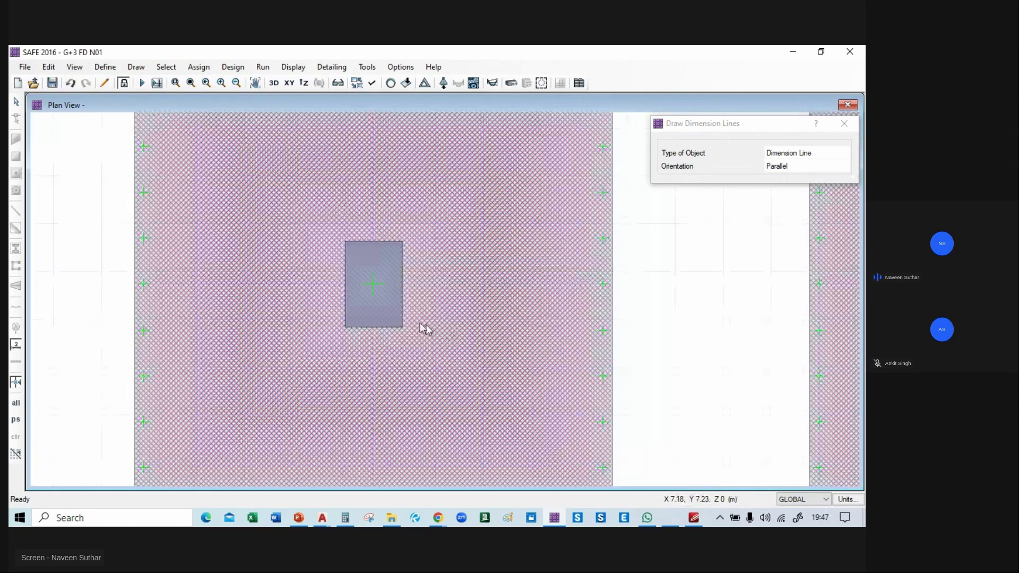
left_click(372, 83)
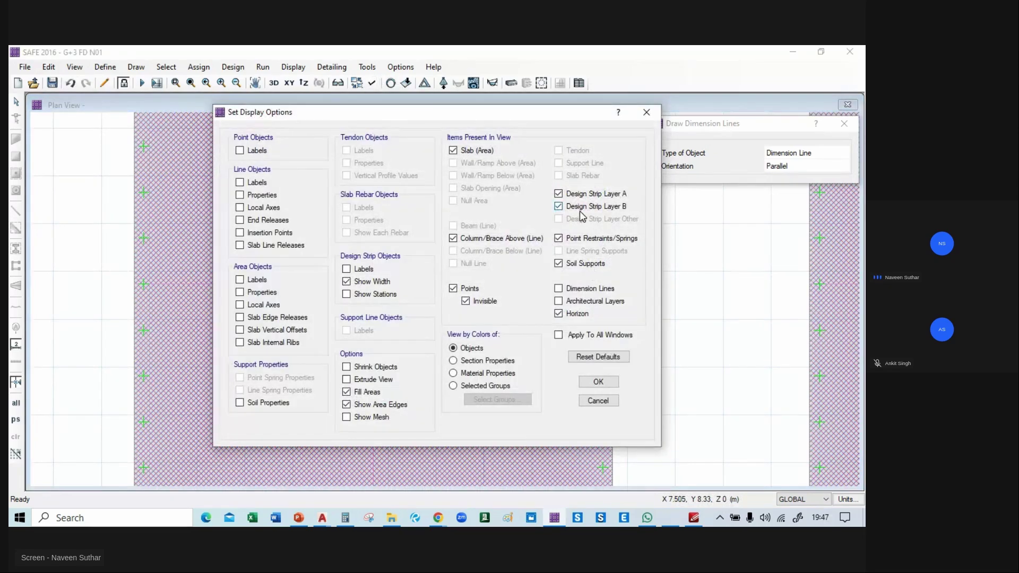
left_click(565, 289)
left_click(597, 382)
scroll(403, 263, "up", 5)
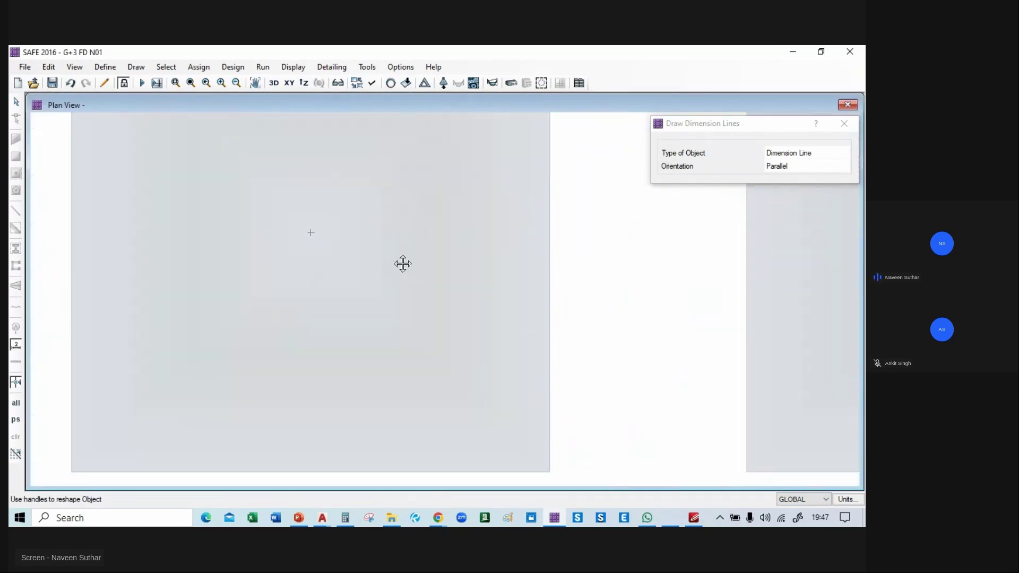
- Display the top-face S13 slab stress contours for DL+LL around the column with the 0.25 m and 0.5 m offset dimensions
middle_click_drag(403, 264, 362, 183)
scroll(518, 441, "down", 1)
scroll(351, 174, "up", 2)
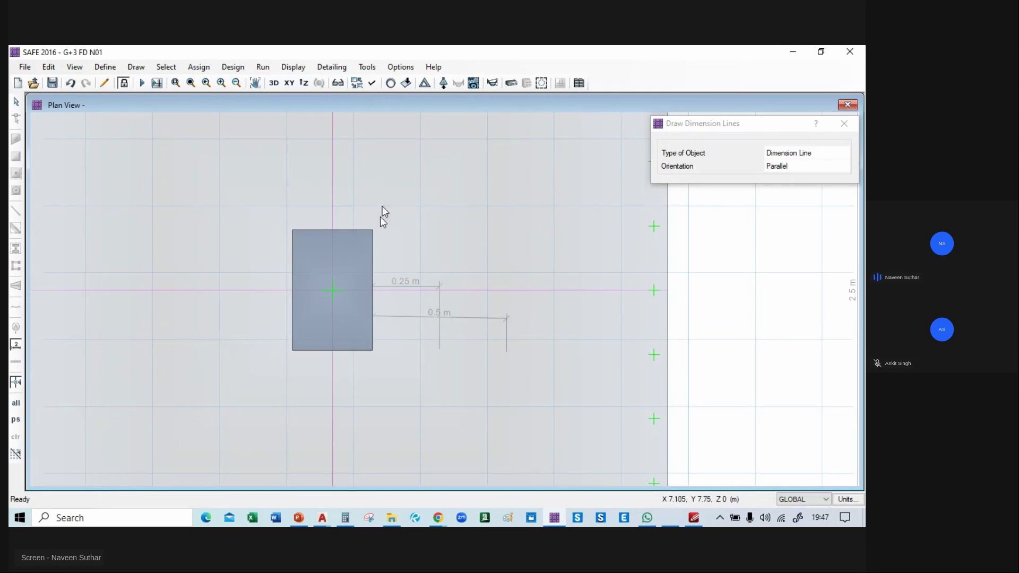
scroll(527, 288, "down", 1)
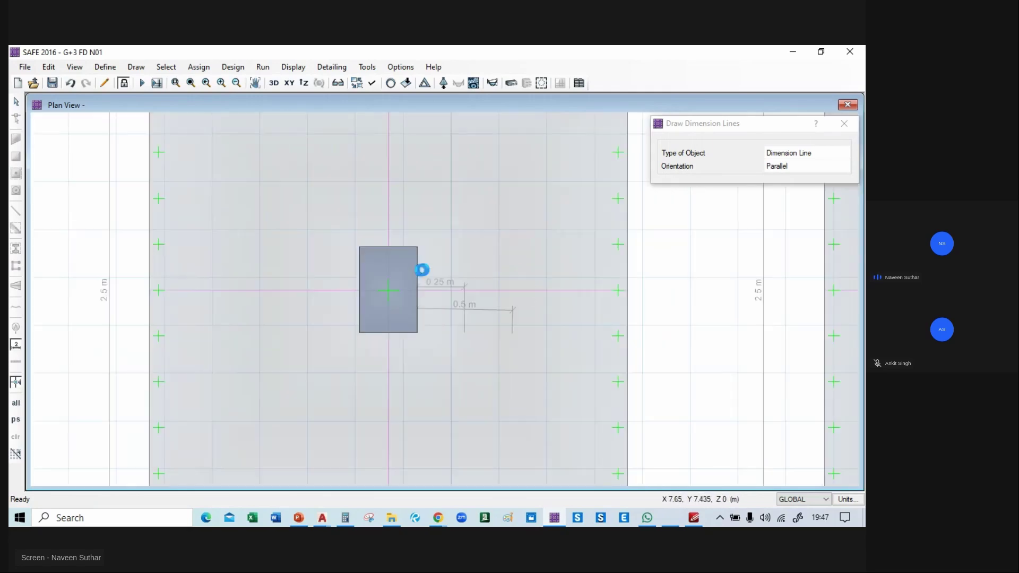
scroll(422, 269, "up", 1)
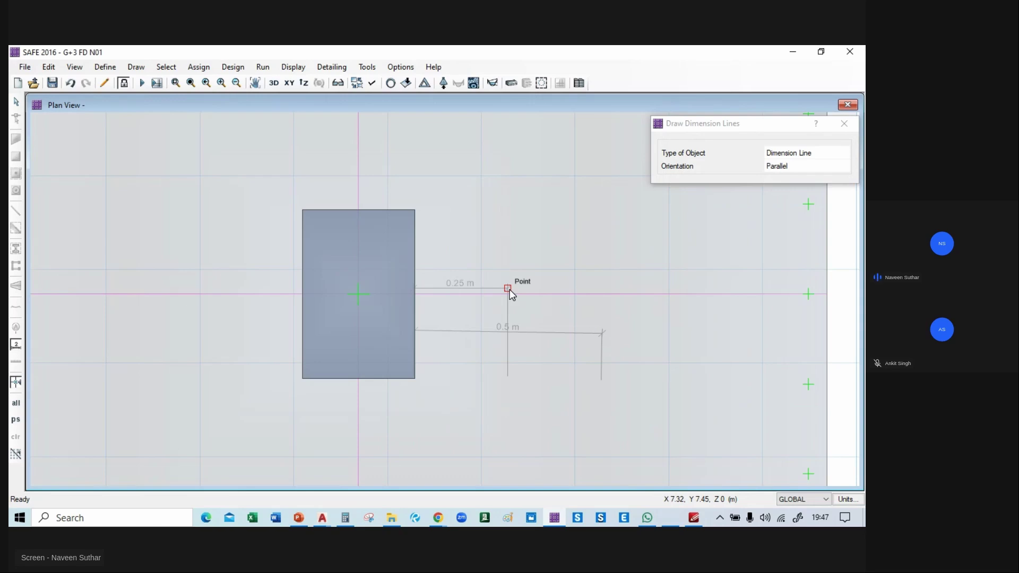
mouse_move(766, 130)
left_mouse_down()
mouse_move(645, 270)
mouse_move(624, 273)
left_mouse_up()
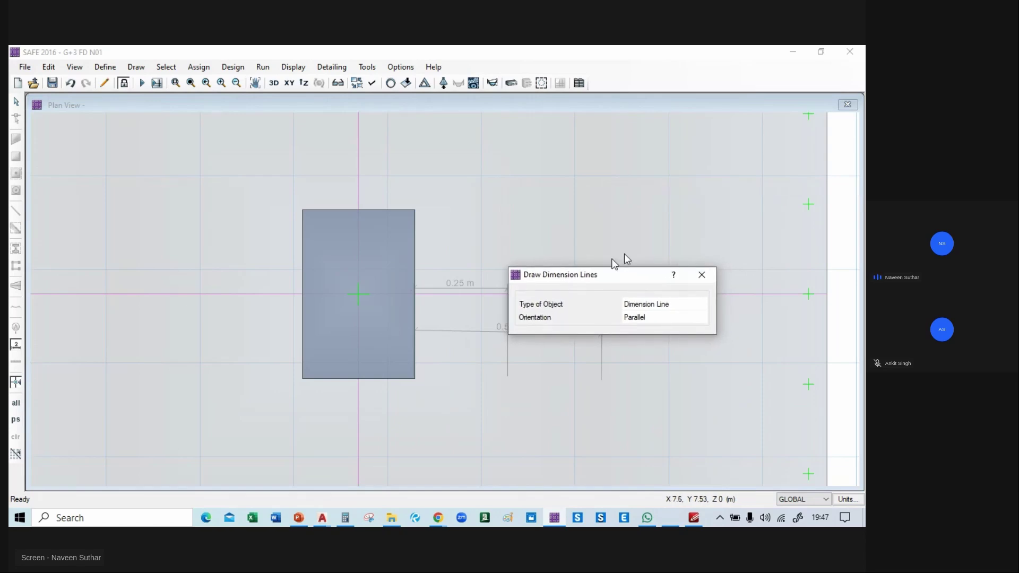
left_click(474, 83)
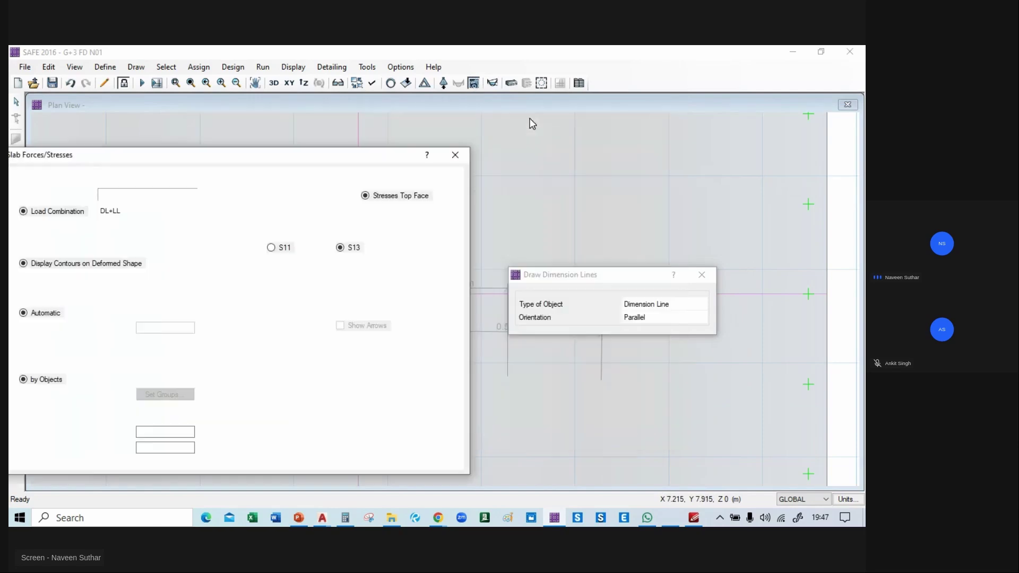
left_click_drag(359, 154, 288, 163)
left_click(508, 297)
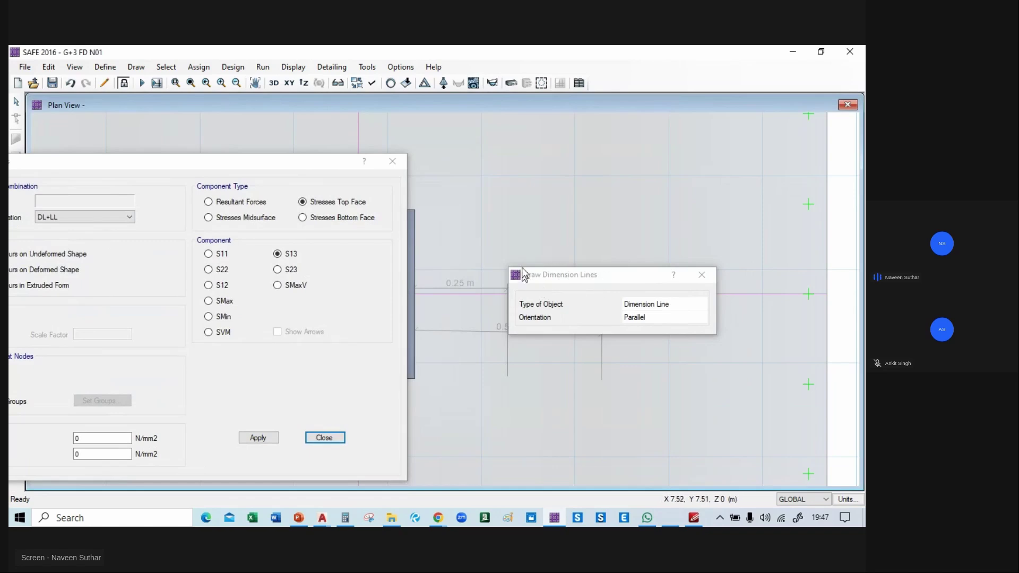
left_click(258, 436)
left_click(502, 309)
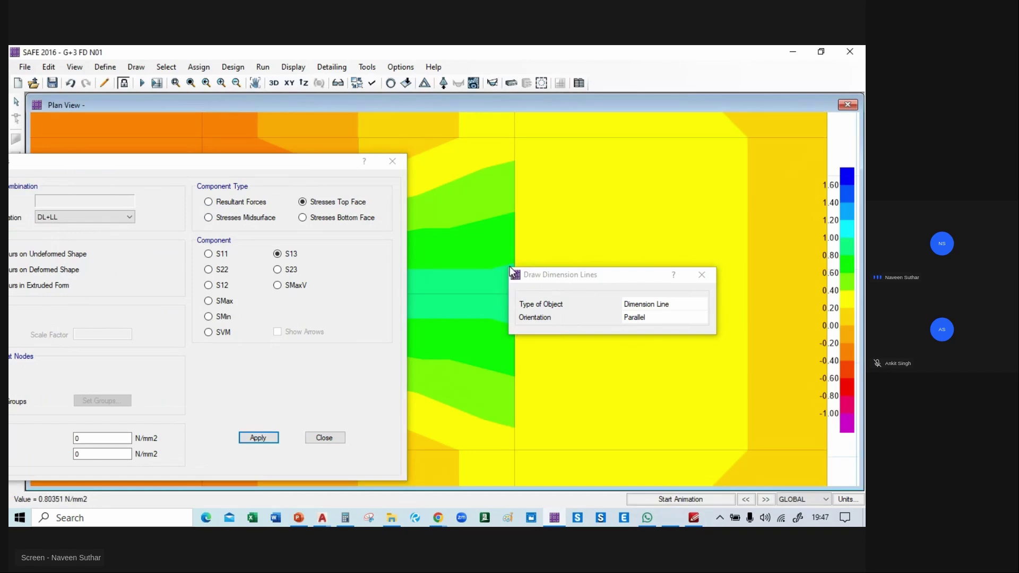
- Read the S13 stress beside the column near the 0.25 m offset and bring up the Calculator for comparison
mouse_move(510, 268)
left_click_drag(329, 164, 113, 178)
mouse_move(492, 182)
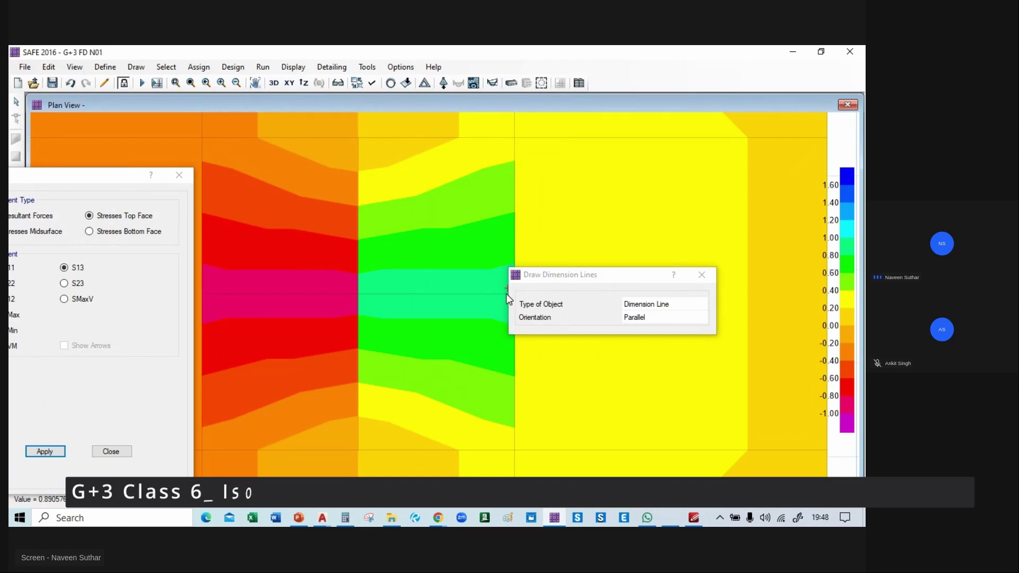
left_click_drag(534, 278, 676, 276)
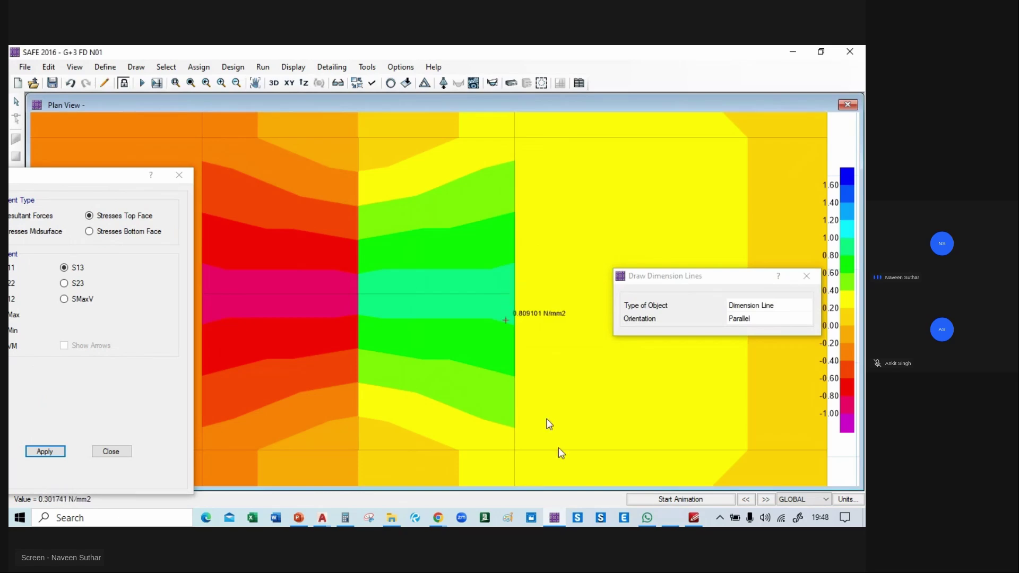
mouse_move(555, 520)
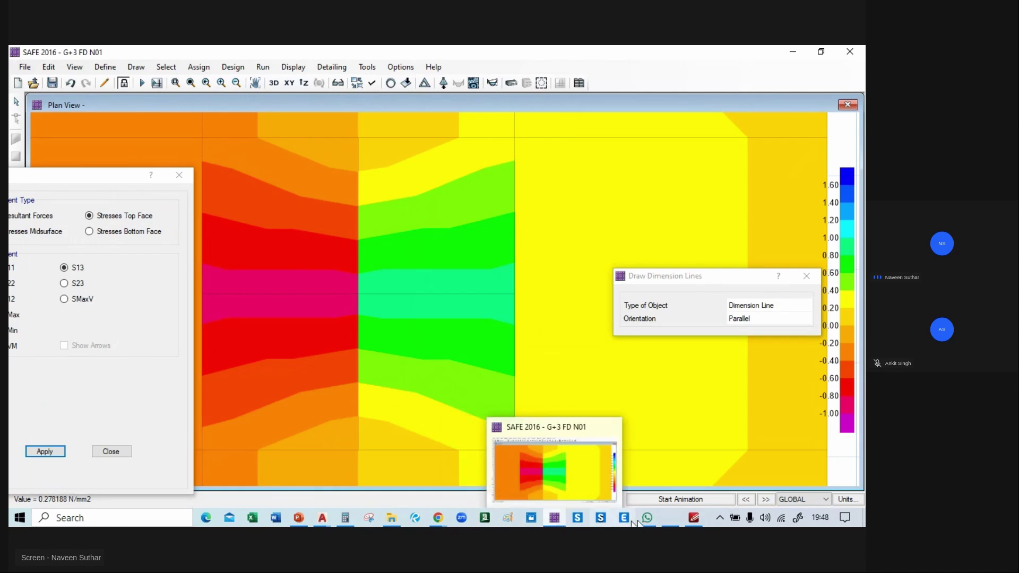
left_click(345, 517)
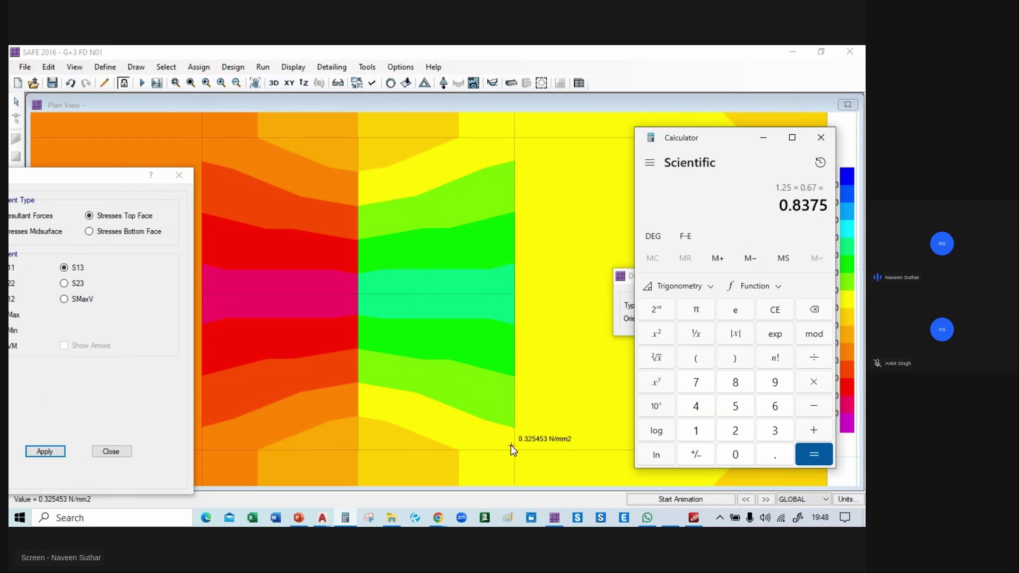
- Switch the contours to the S23 component and read the stresses above and below the column
left_click(66, 289)
left_click(64, 283)
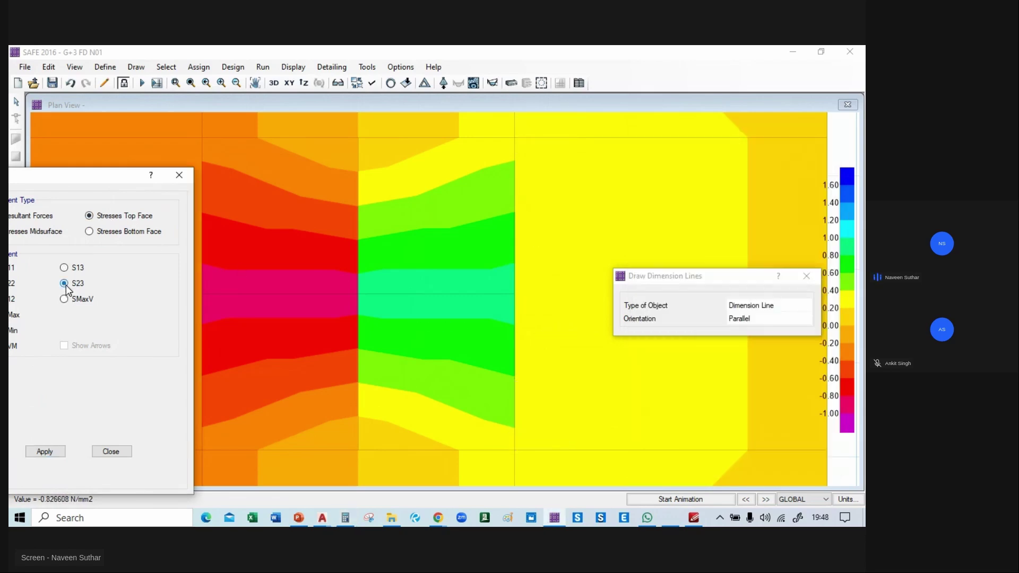
left_click(62, 454)
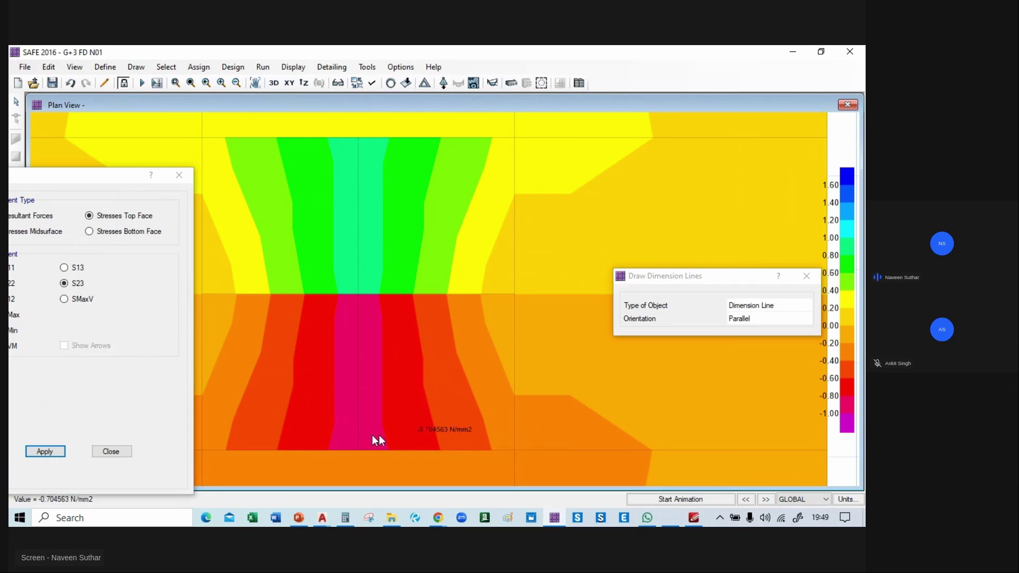
scroll(421, 345, "down", 1)
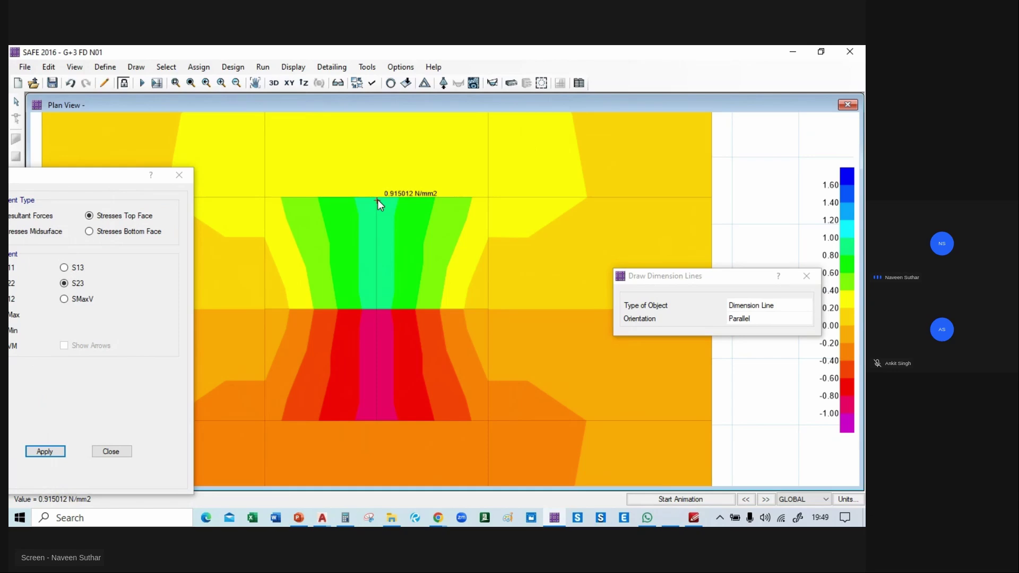
middle_click_drag(412, 223, 428, 260)
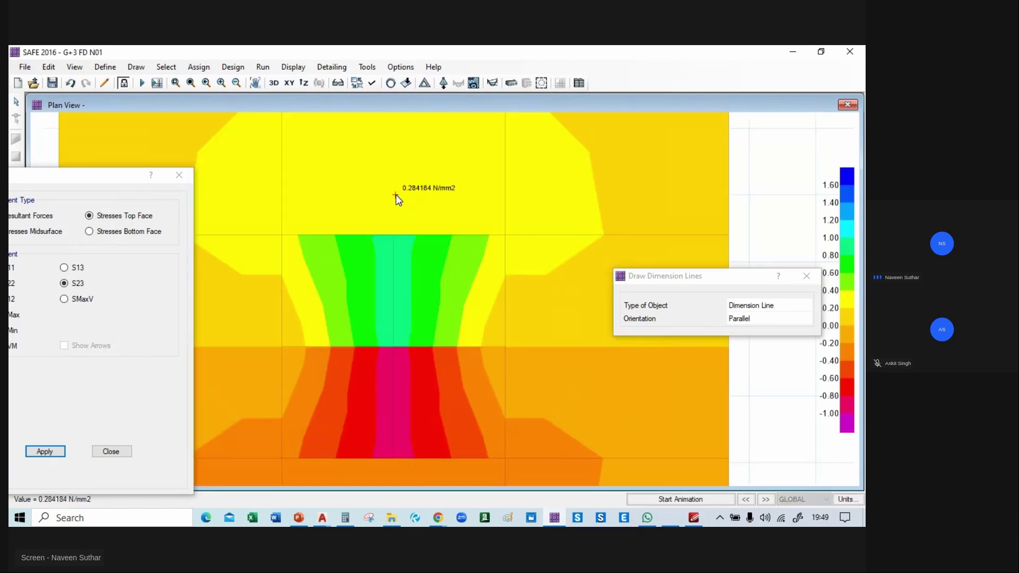
middle_click_drag(396, 198, 416, 278)
scroll(404, 258, "down", 2)
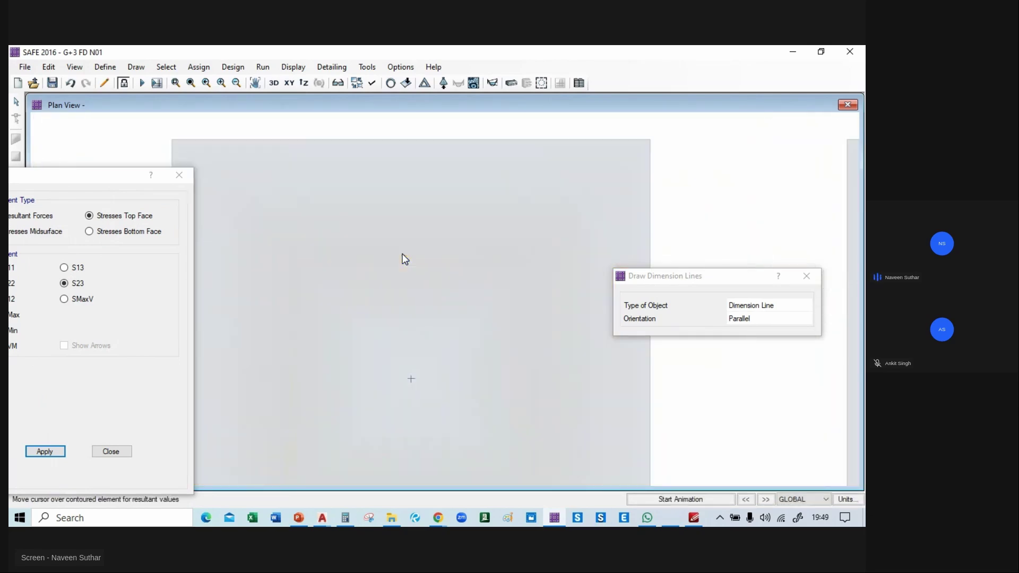
- Show the plain plan with the column offset dimensions, and reapply the S13 contours to read the stress beside the column
left_click(392, 86)
left_click_drag(661, 282, 570, 342)
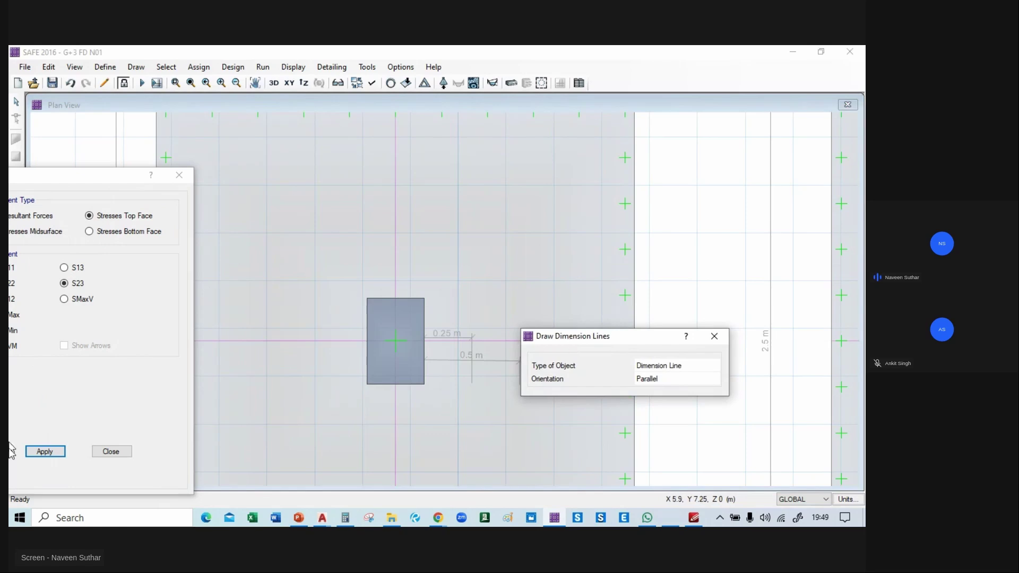
left_click(64, 268)
left_click(45, 451)
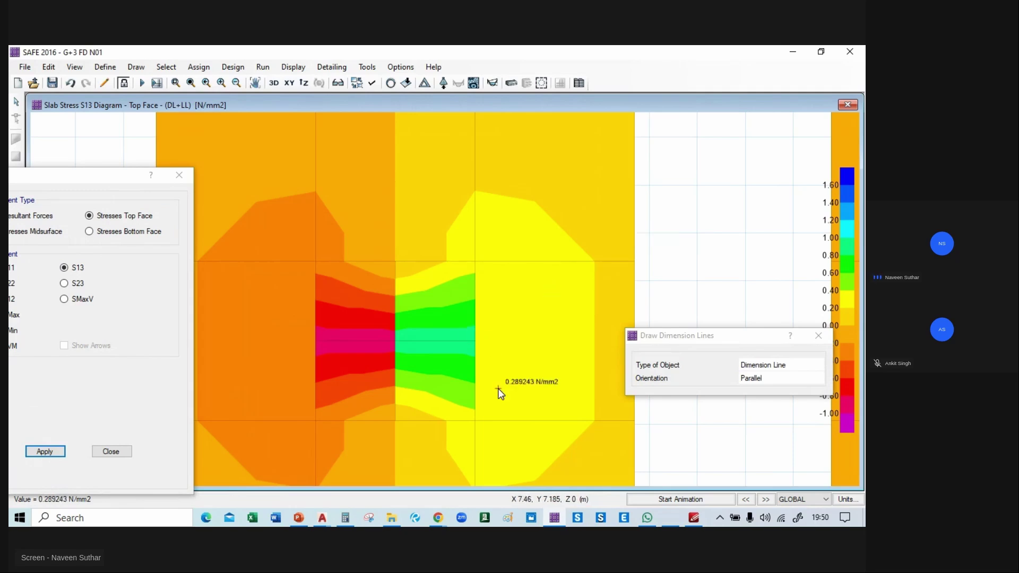
scroll(497, 392, "up", 2)
scroll(341, 374, "up", 1)
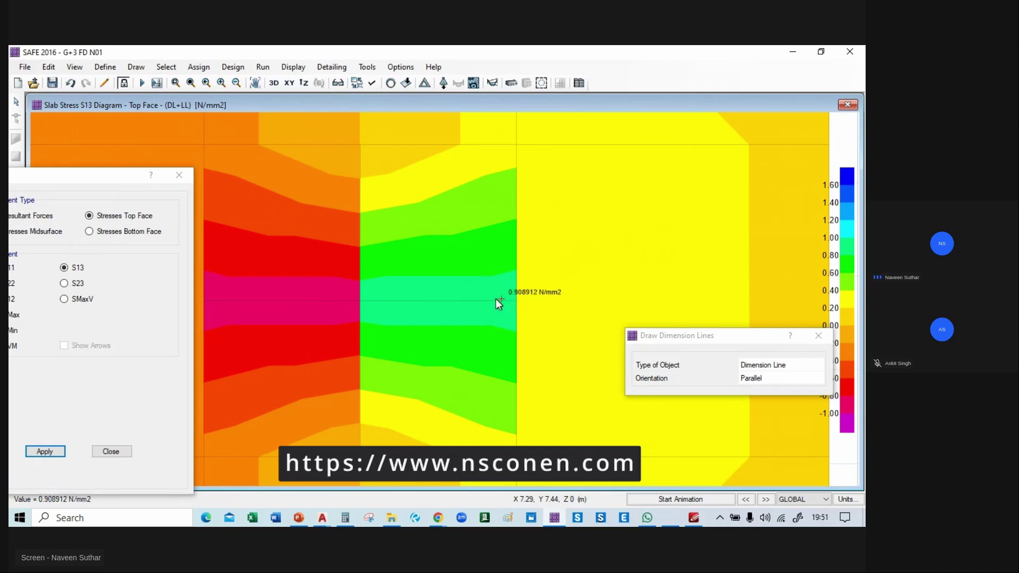
- Close the Draw Dimension Lines and slab stress dialogs and return to the plain plan showing all footings
left_click_drag(738, 332, 639, 281)
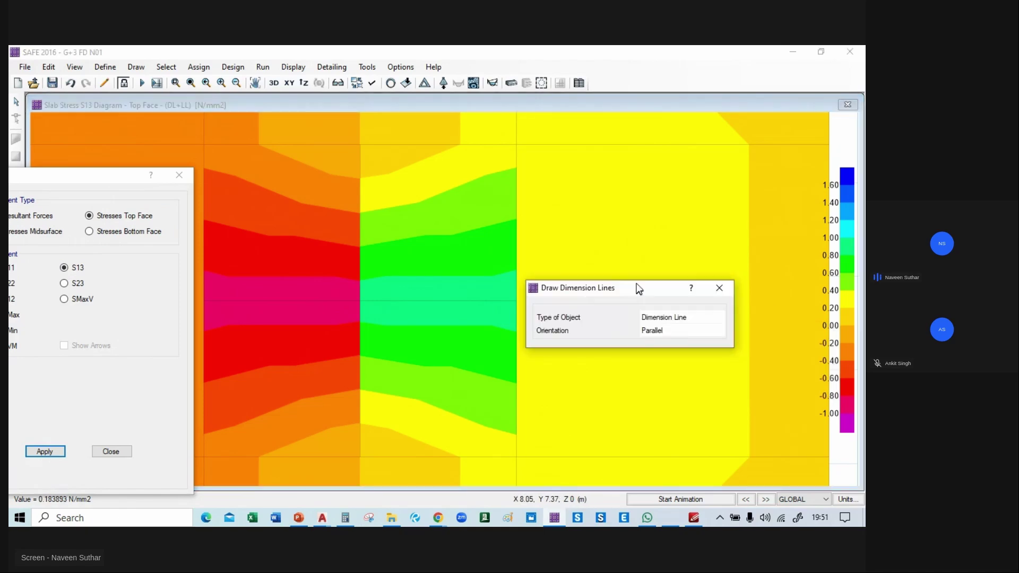
left_click(718, 286)
left_click_drag(101, 168, 475, 165)
left_click(553, 171)
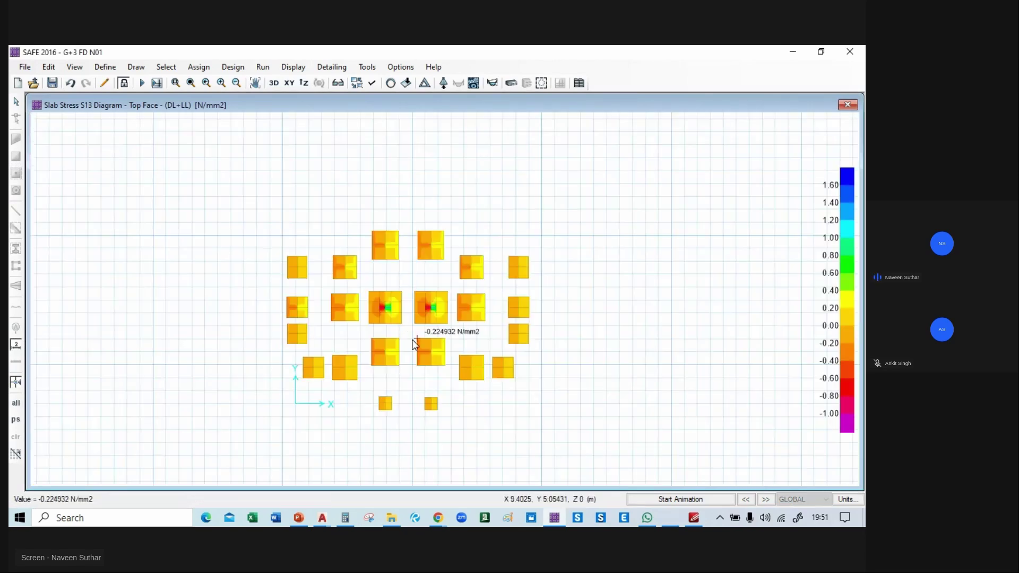
scroll(414, 342, "up", 3)
left_click(391, 84)
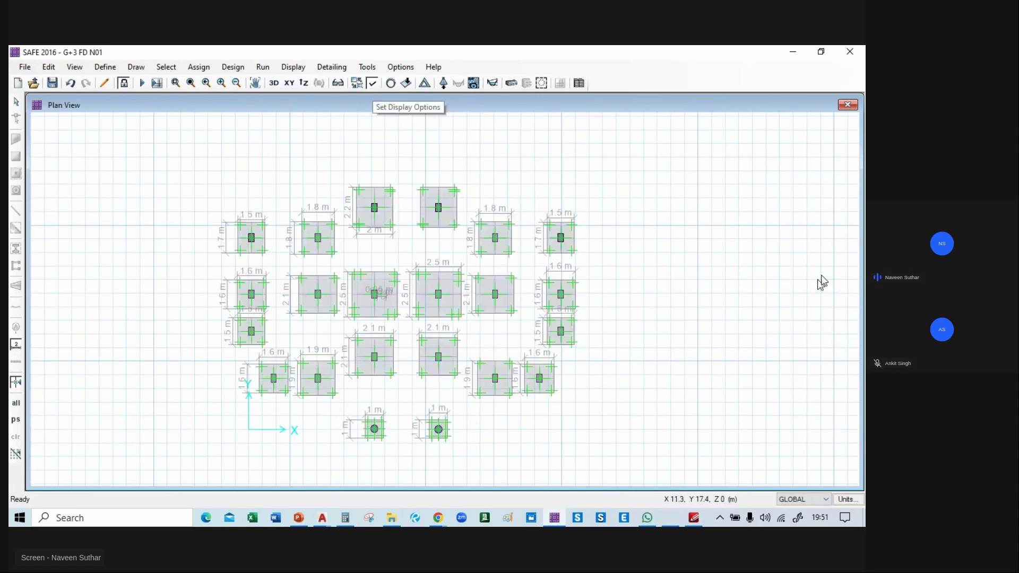
- Hide the soil supports and dimension lines in the plan view and enable Architectural Layers
left_click(371, 84)
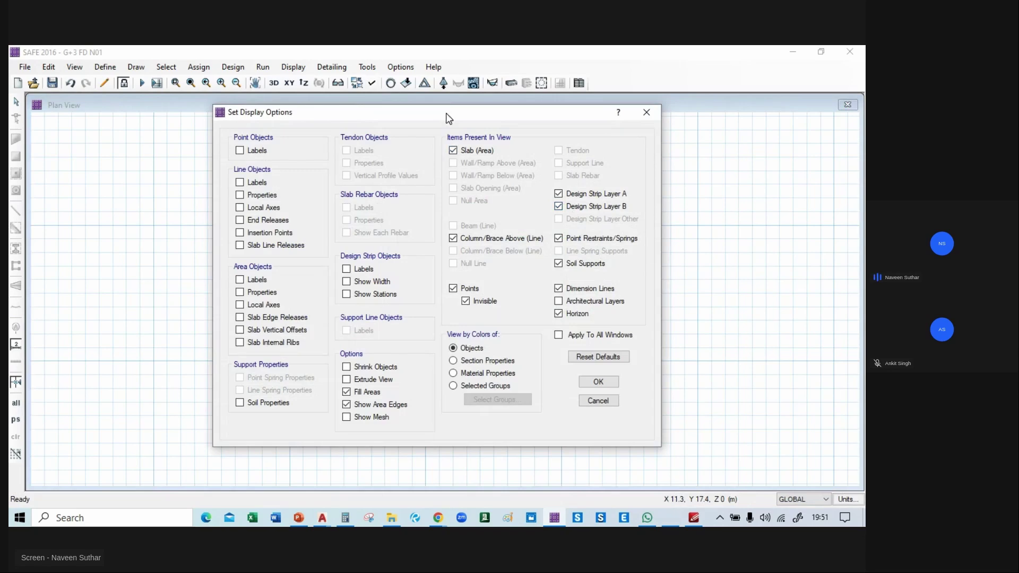
left_click_drag(449, 118, 275, 133)
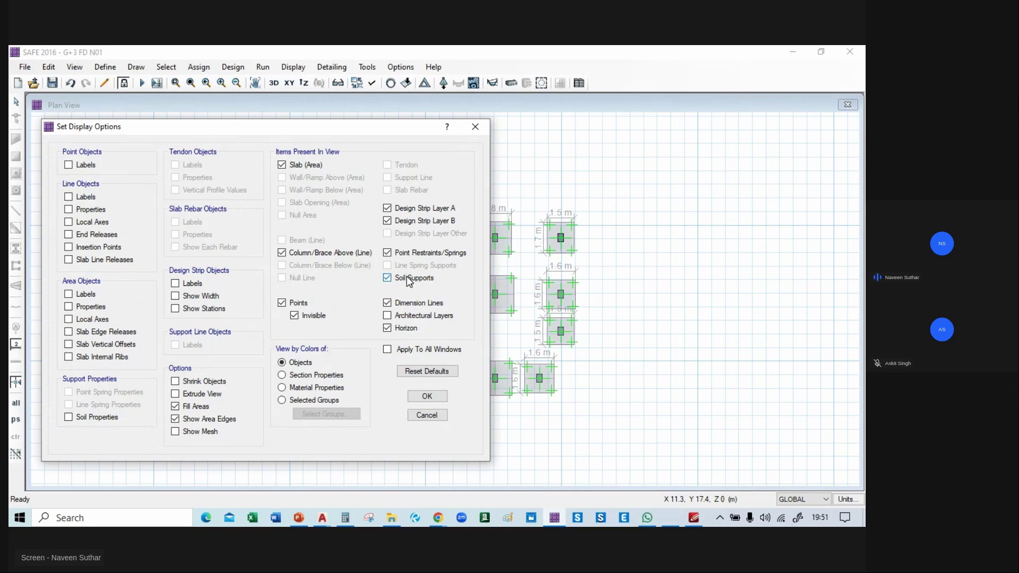
left_click(427, 395)
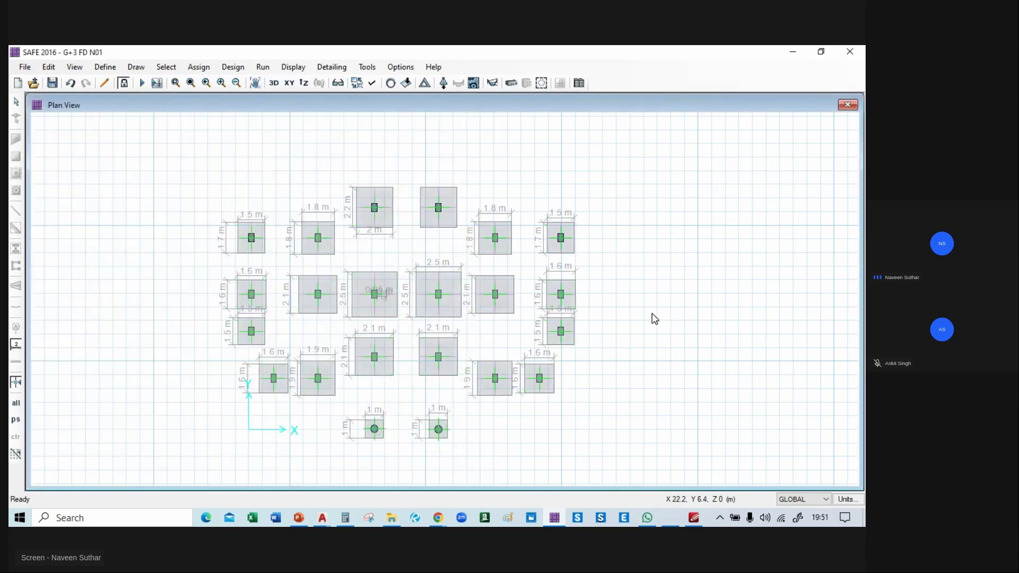
left_click(373, 83)
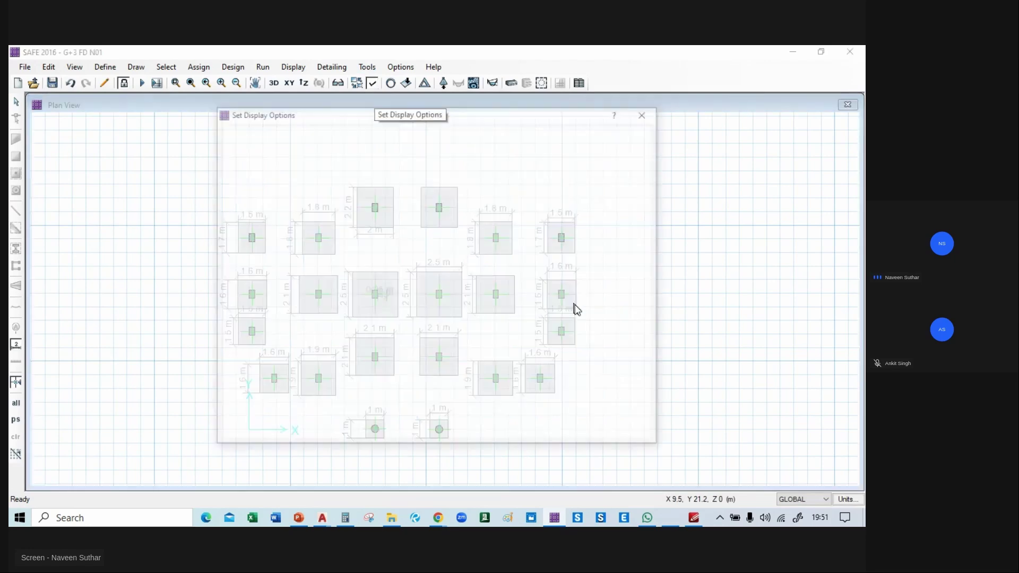
left_click(562, 289)
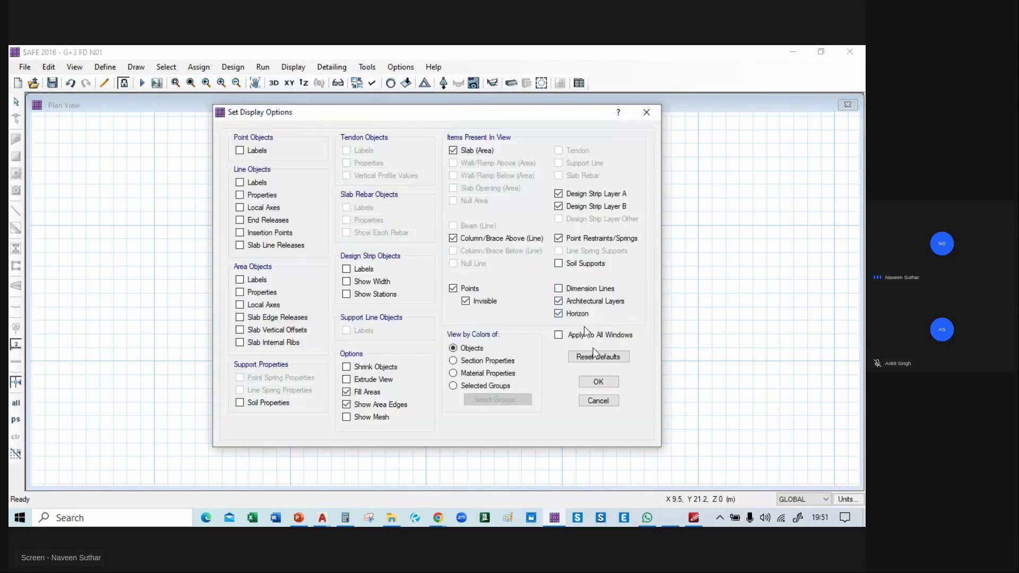
left_click(598, 382)
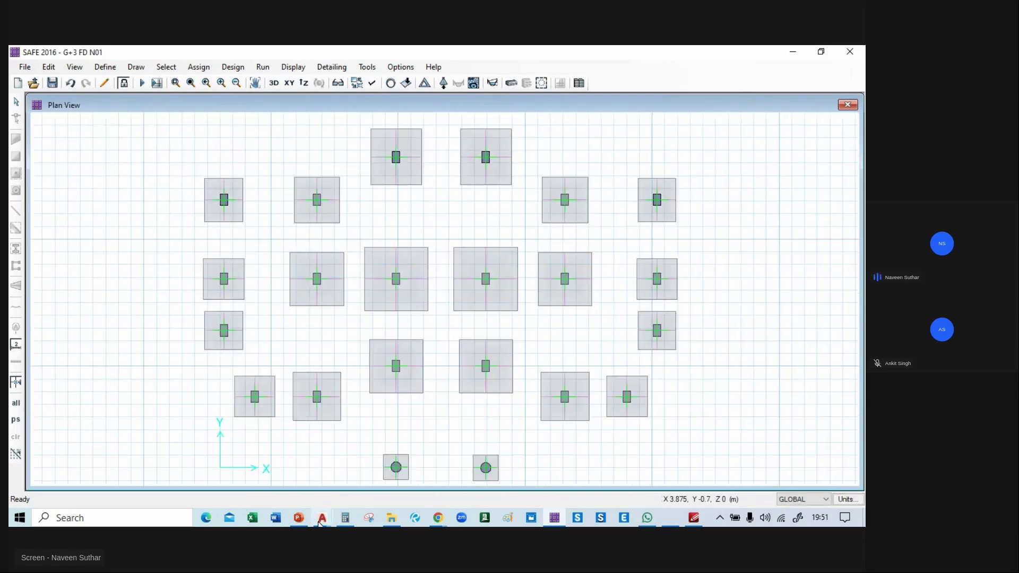
- Switch to PowerPoint to view the Check for Design Reinforcement slide, and return to the SAFE footing plan
mouse_move(303, 523)
left_click(266, 461)
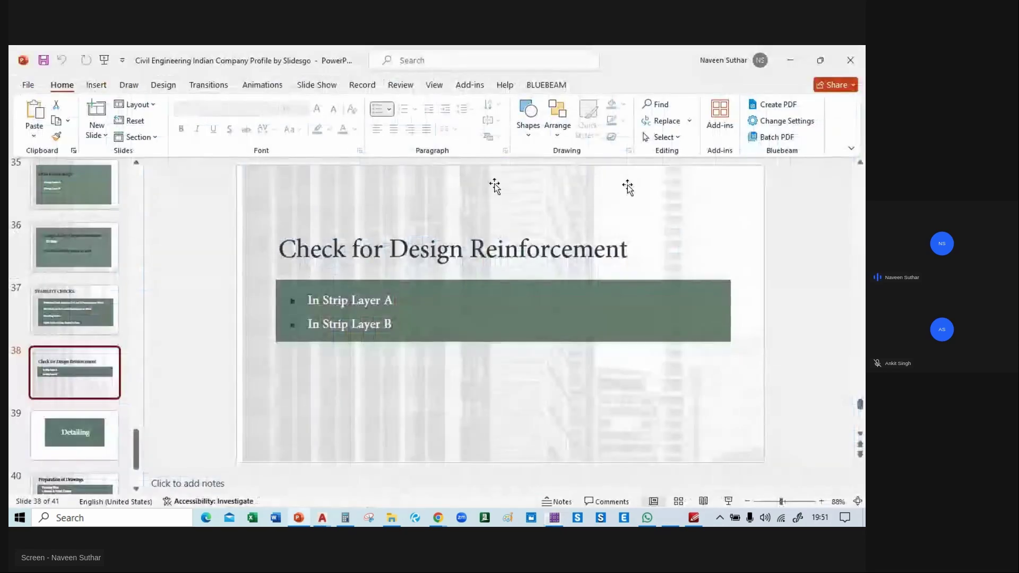
left_click(791, 58)
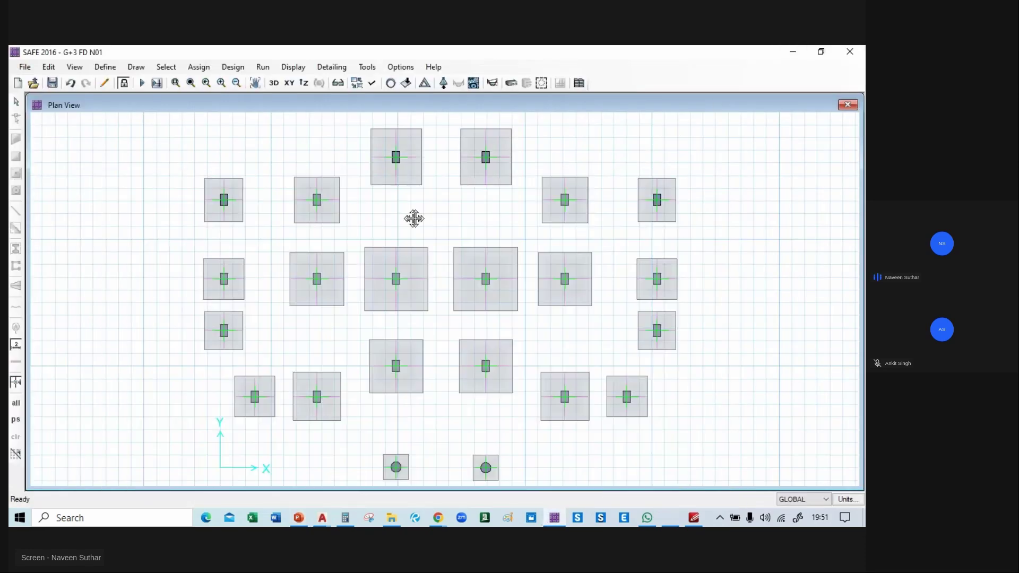
- Open the Slab Design settings for the footing plan and keep the design basis as Strip Based
scroll(433, 240, "down", 1)
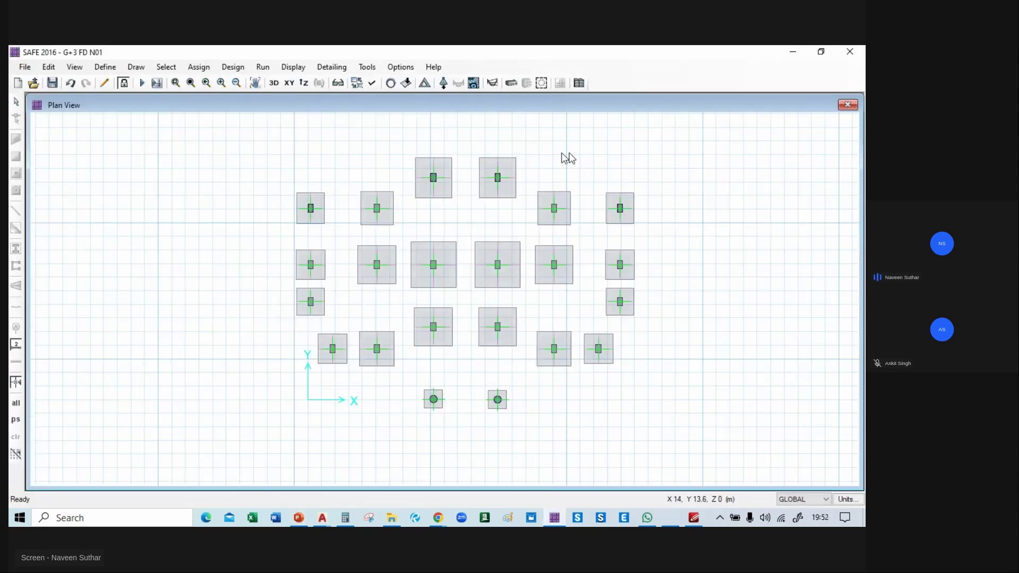
middle_click_drag(627, 191, 619, 198)
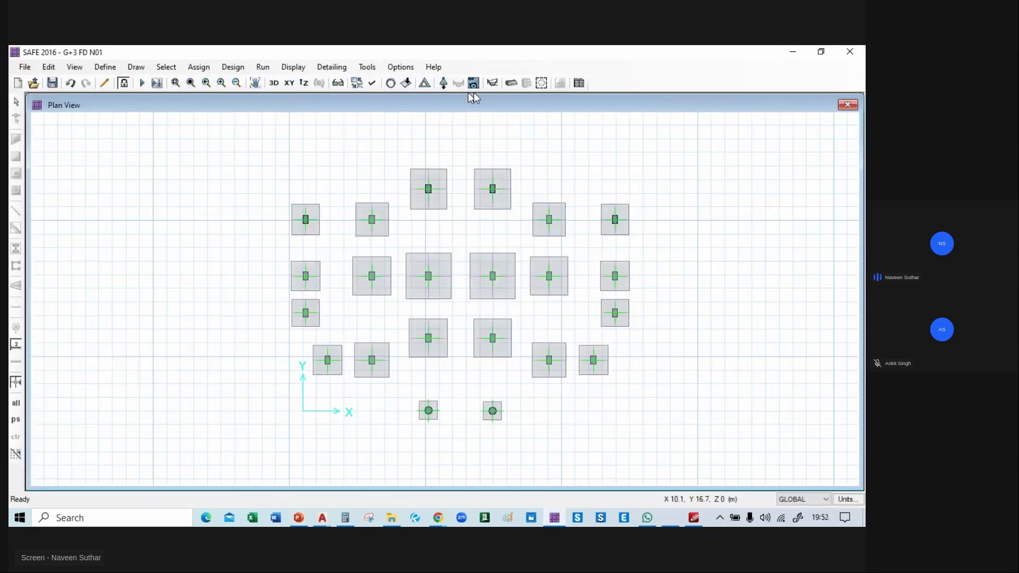
left_click(512, 83)
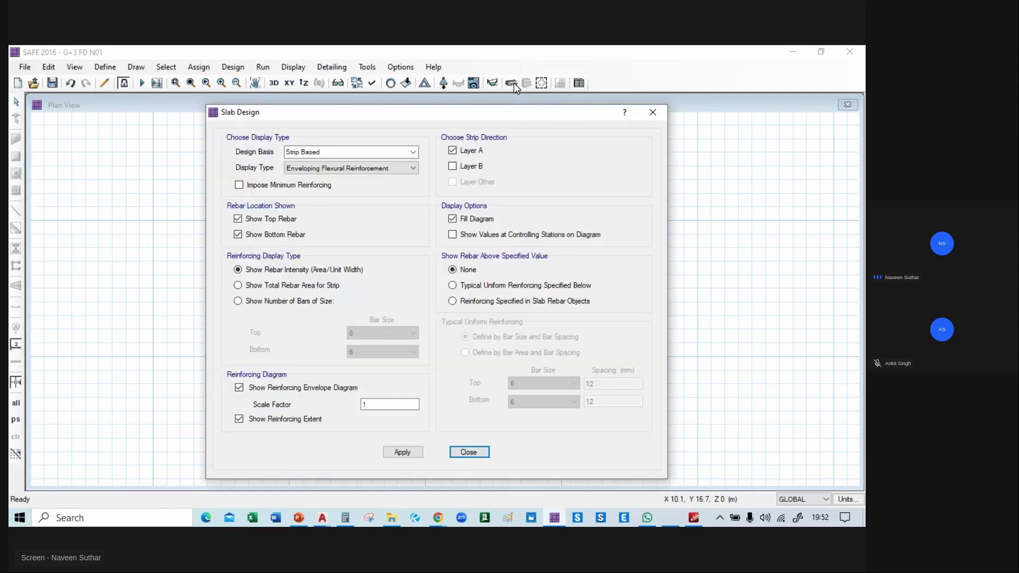
left_click_drag(490, 119, 309, 117)
left_click(134, 152)
left_click(233, 151)
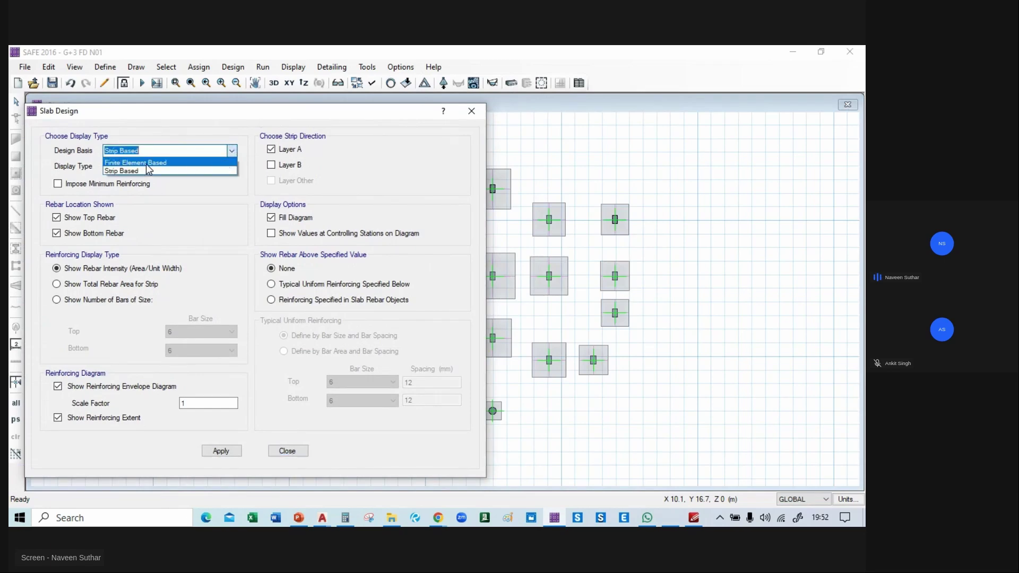
left_click(174, 176)
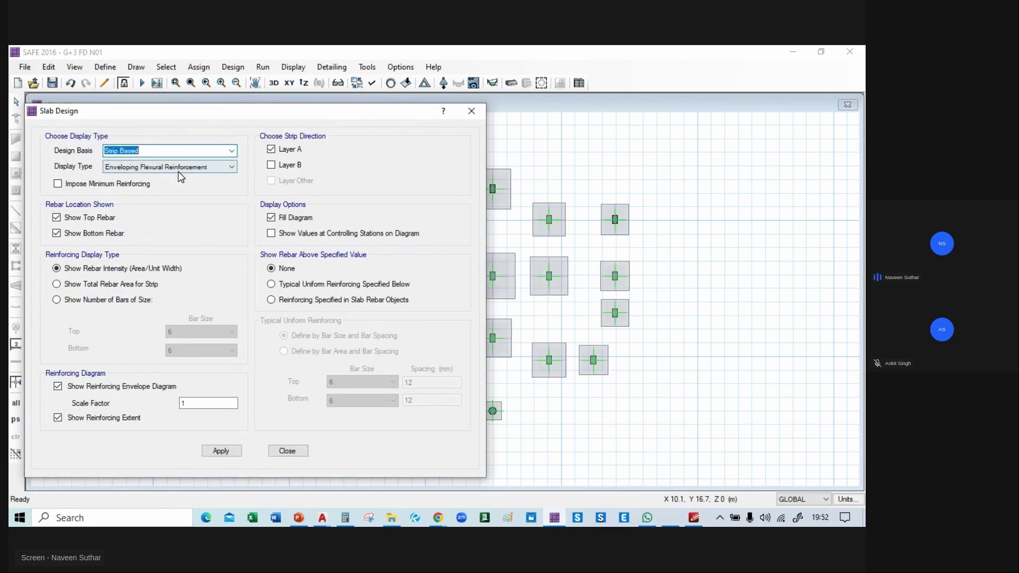
- Set the display type to Enveloping Flexural Reinforcement with only bottom rebar shown, keeping the footings in view beside the dialog
left_click(202, 168)
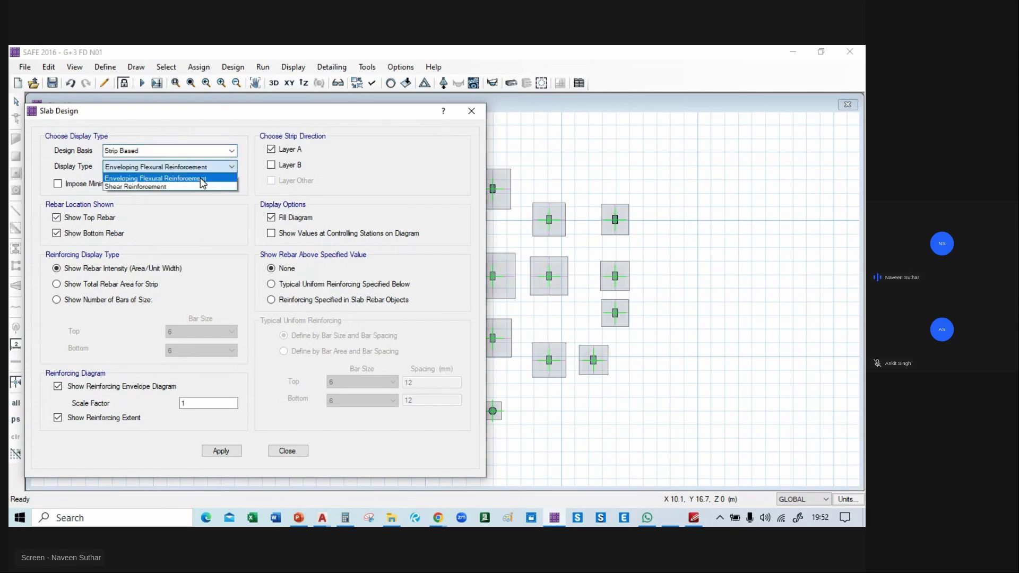
left_click(203, 179)
left_click(193, 168)
left_click(179, 179)
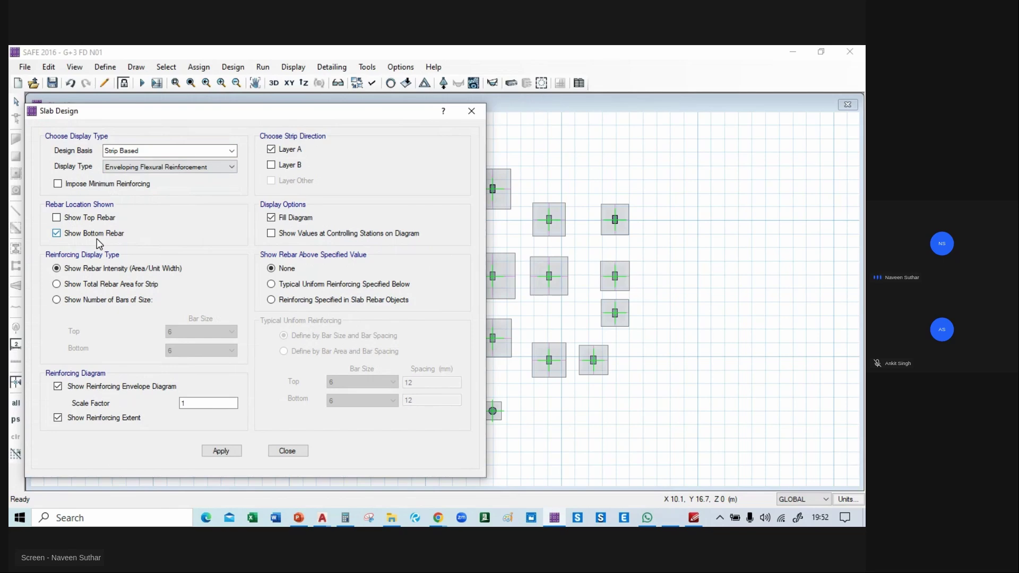
left_click(556, 229)
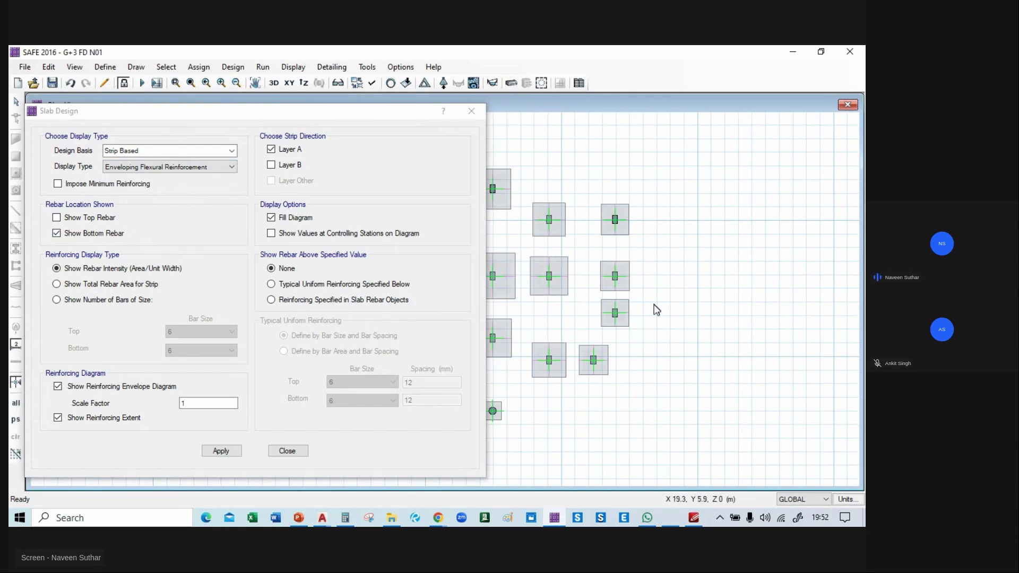
middle_click_drag(660, 307, 757, 314)
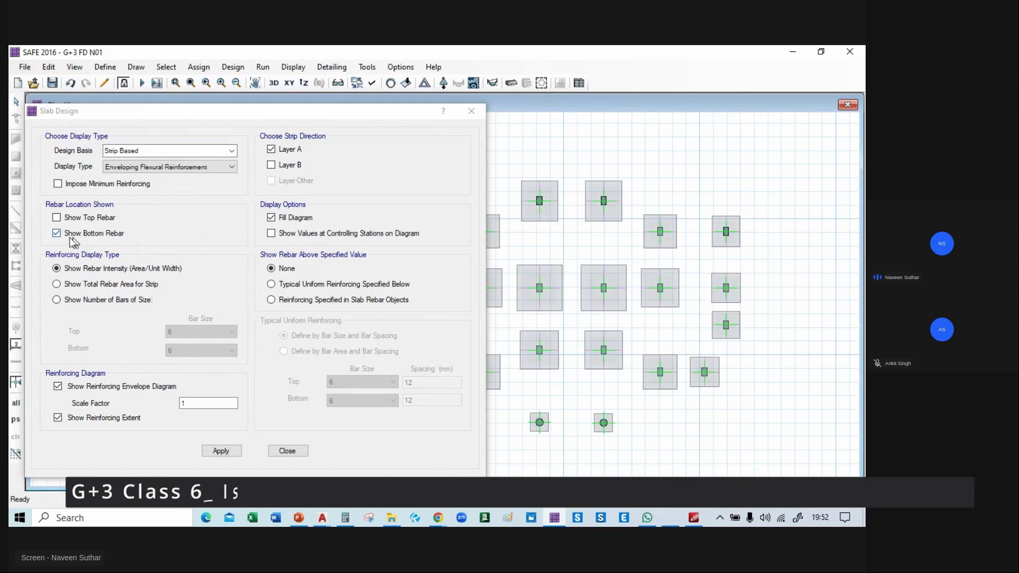
- Show values at controlling stations and rebar above a typical uniform reinforcing defined by bar area and bar spacing
left_click(301, 302)
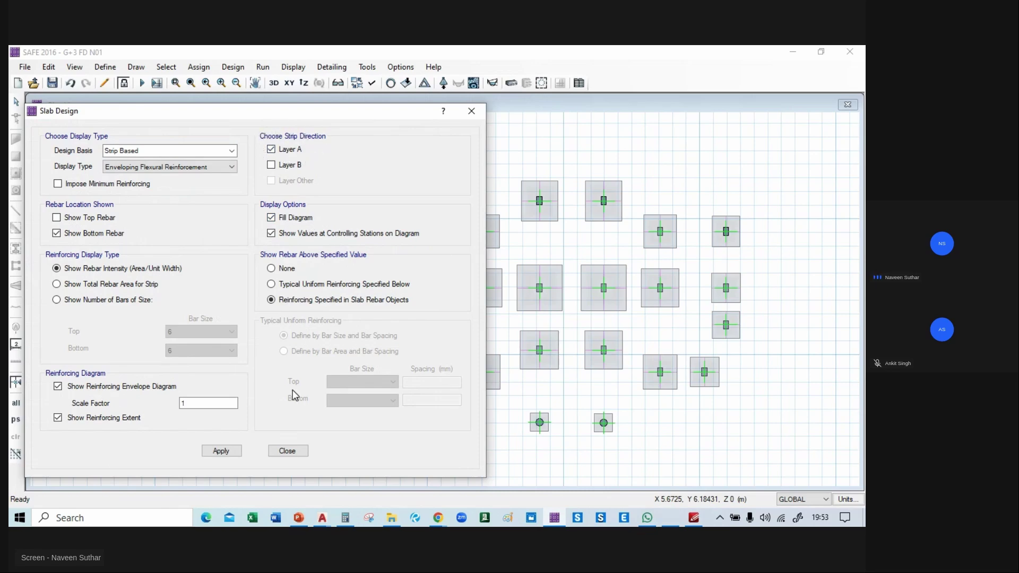
left_click(287, 285)
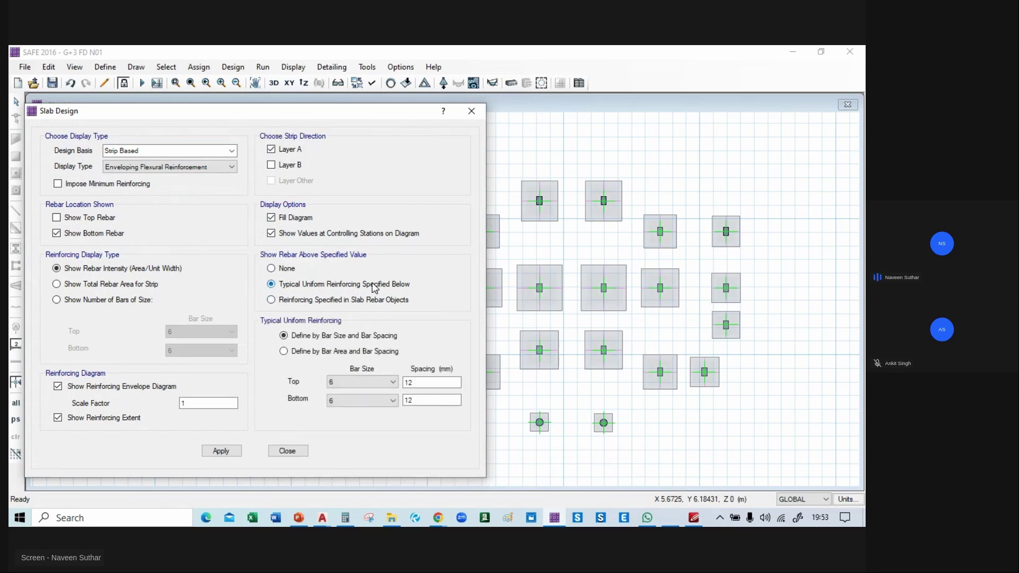
left_click(301, 355)
left_click_drag(325, 121, 225, 125)
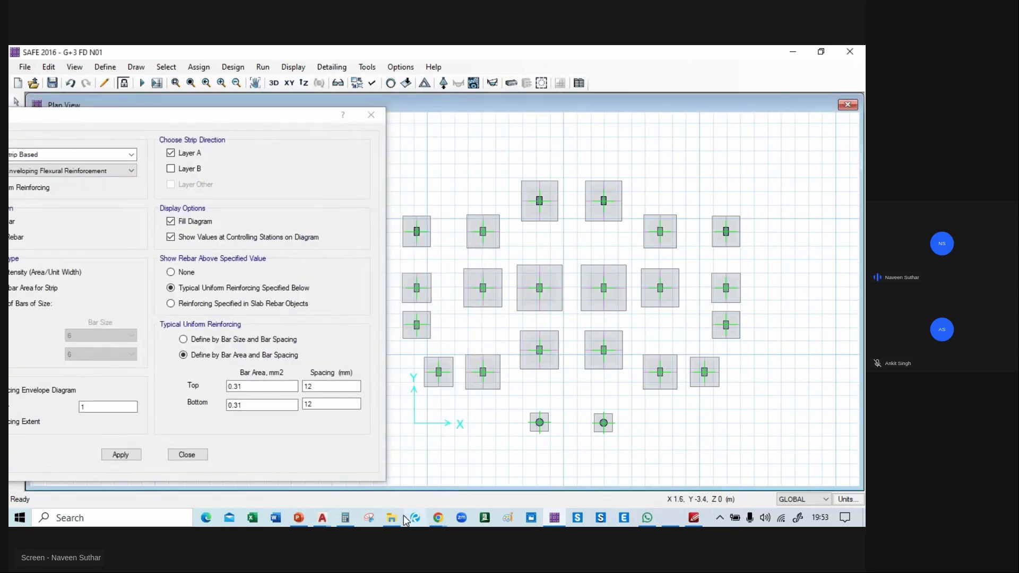
- Switch to File Explorer, browse drive E to desktop > 13 June 2024 Desktop Data, and view and close the Photo image
mouse_move(392, 522)
left_click(394, 480)
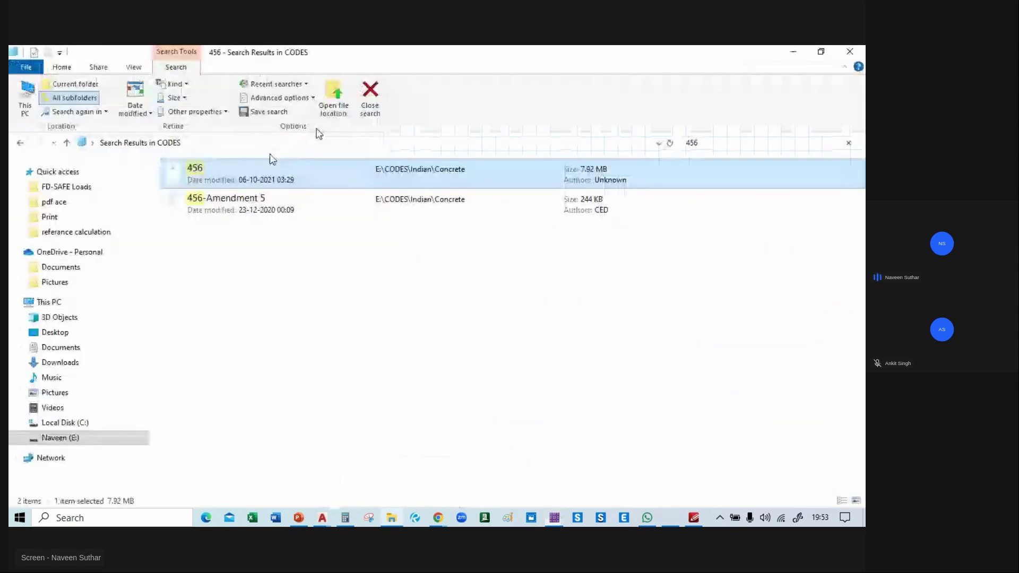
left_click(86, 437)
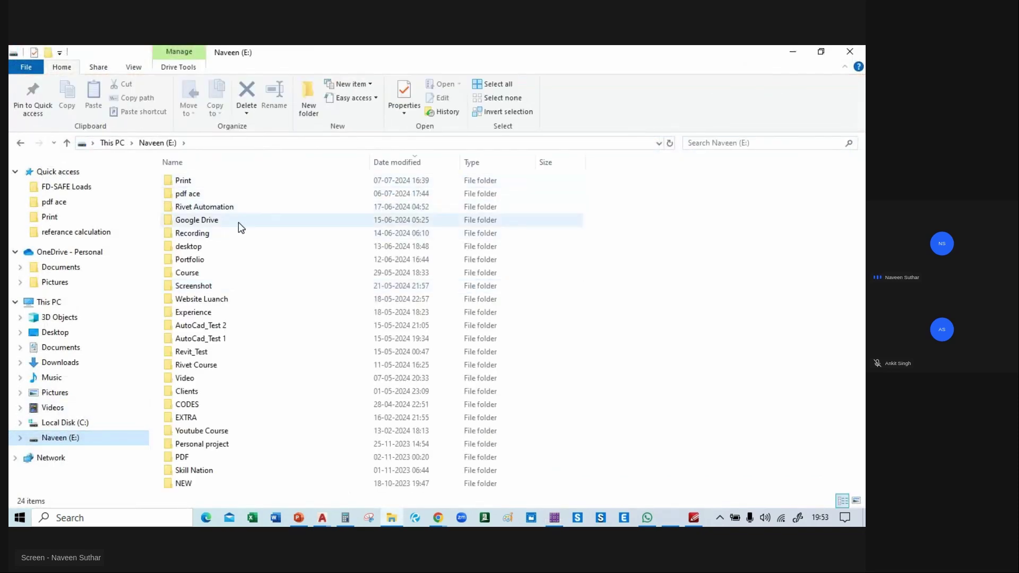
double_click(236, 247)
double_click(235, 182)
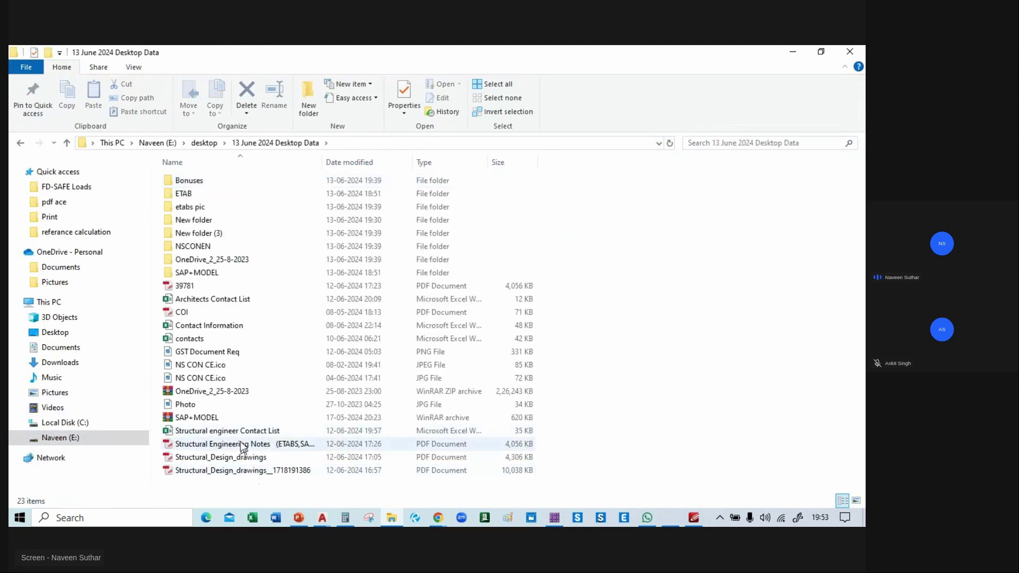
double_click(227, 404)
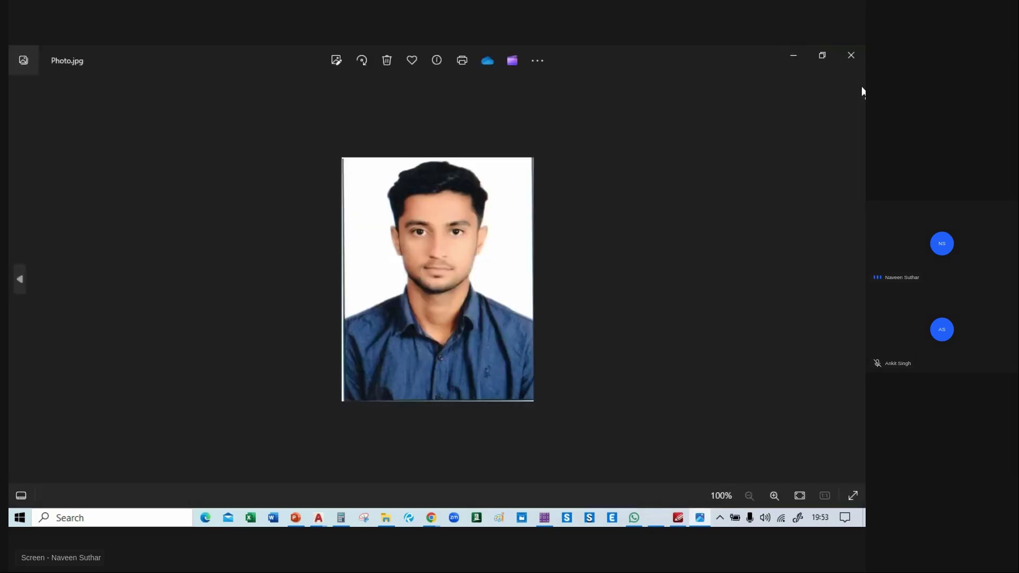
left_click(849, 53)
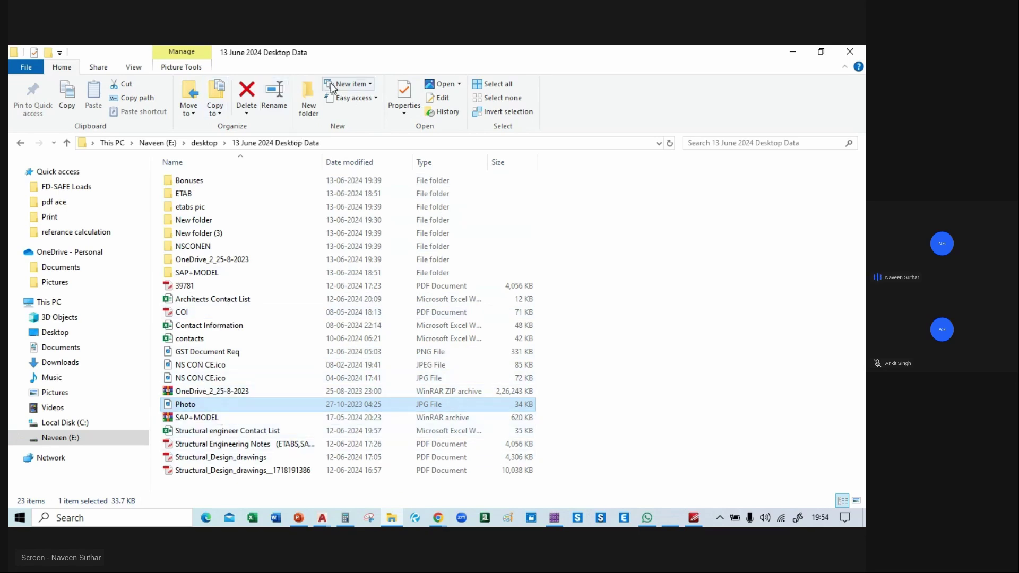
- Look through the 13 June 2024 Desktop Data folder as large icons, and return to the Slab Design dialog in SAFE
left_click(133, 69)
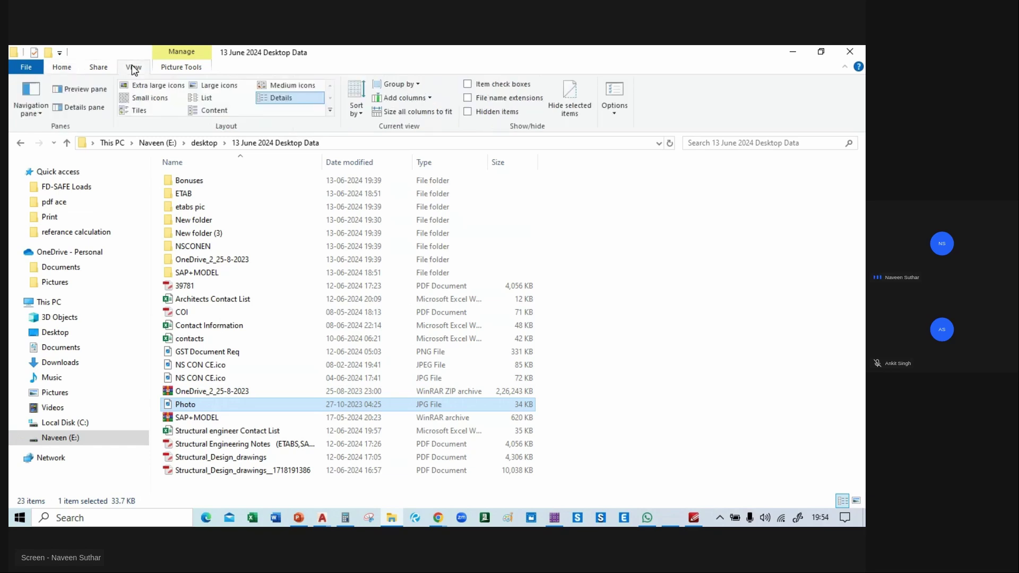
left_click(214, 91)
left_click(571, 378)
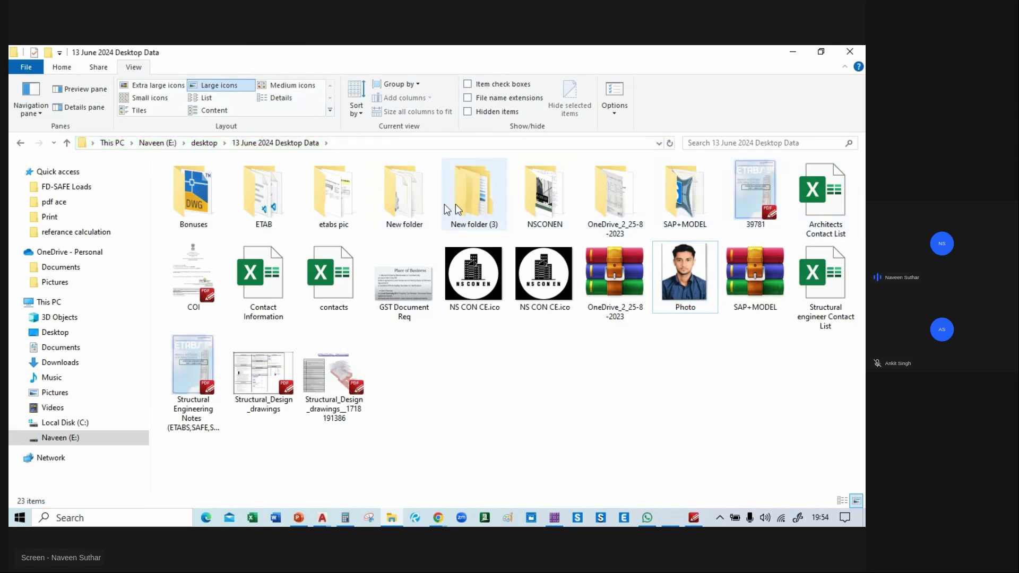
left_click(20, 144)
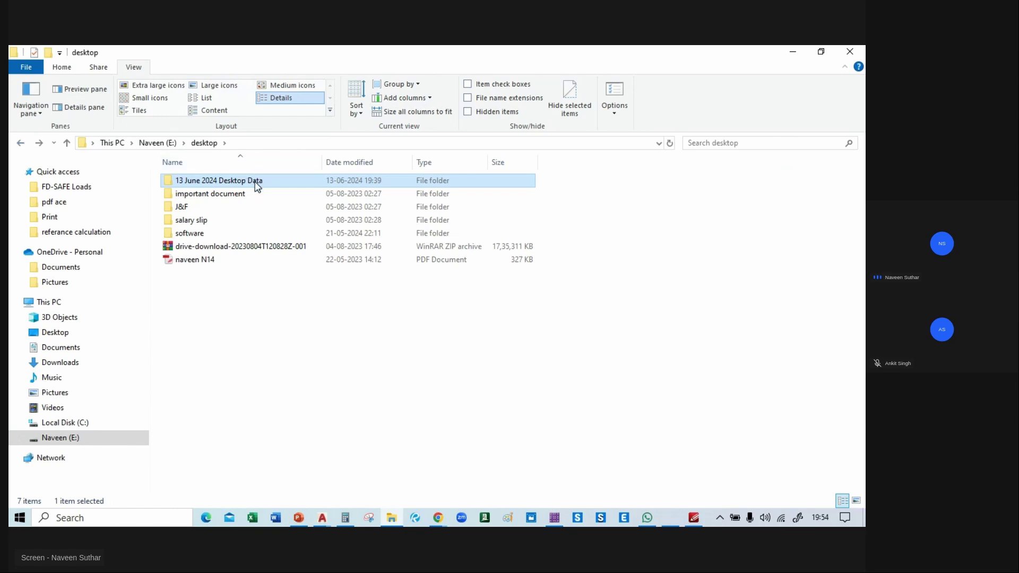
double_click(258, 185)
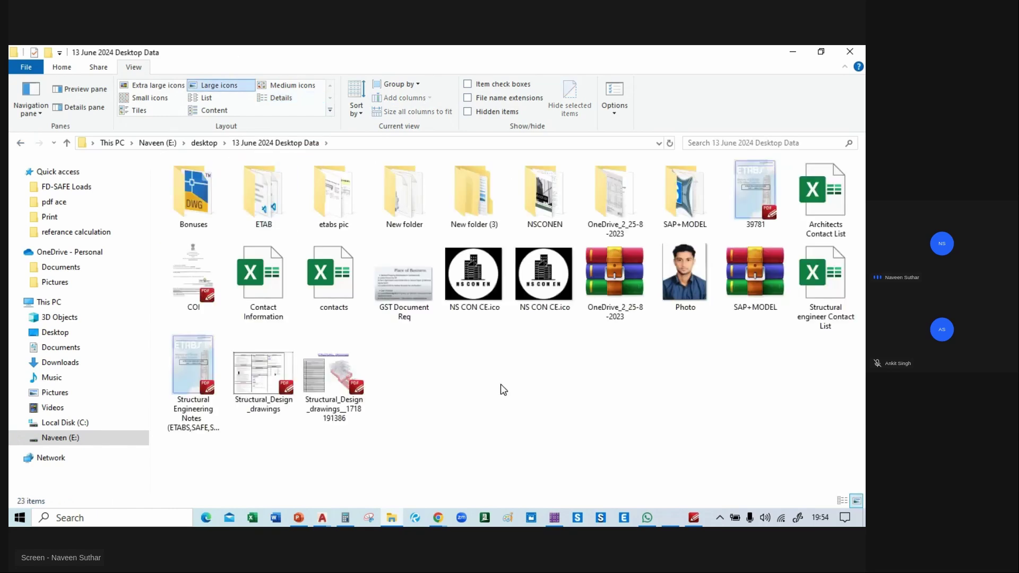
left_click(791, 52)
left_click_drag(203, 116, 528, 110)
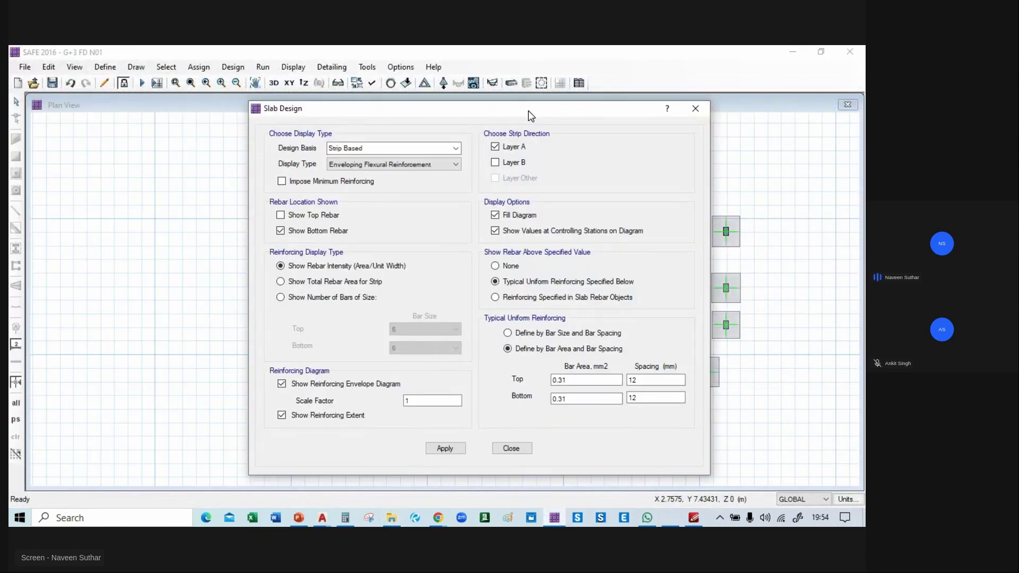
- Switch to WhatsApp, look through a contact's chat, and open the contact's details to view the shared media
left_click(634, 467)
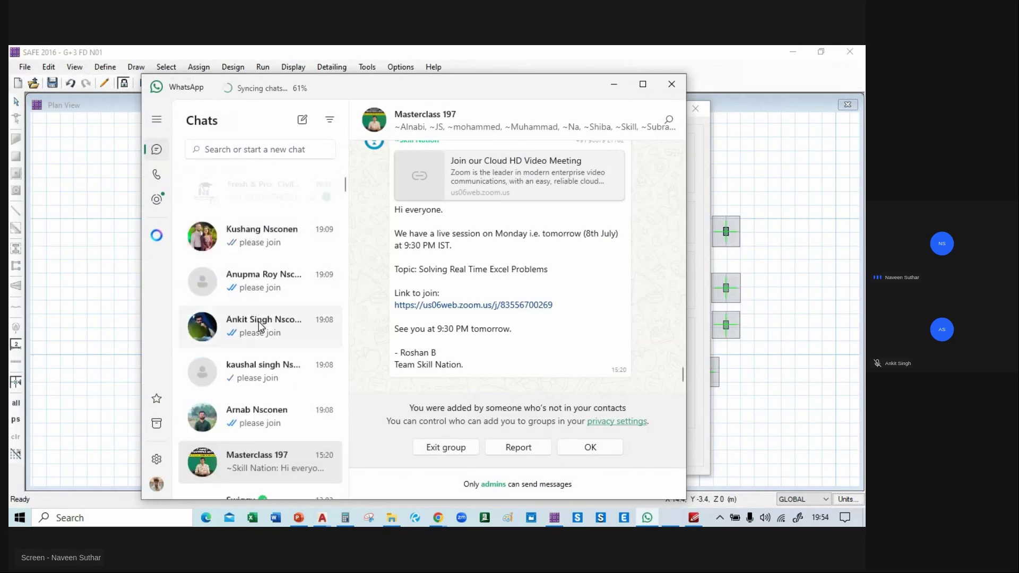
left_click(262, 423)
scroll(416, 256, "up", 4)
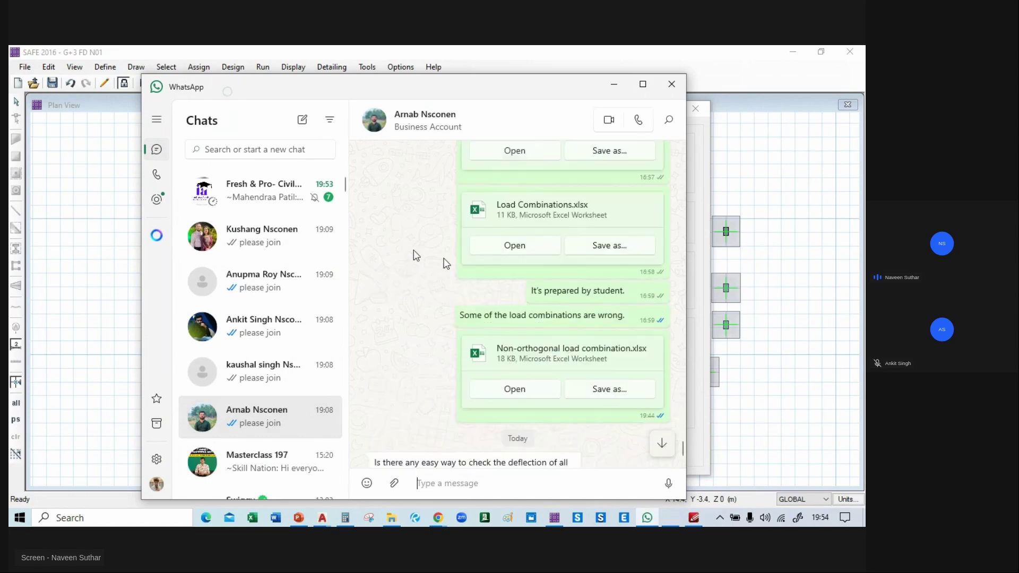
scroll(419, 239, "up", 2)
left_click(419, 119)
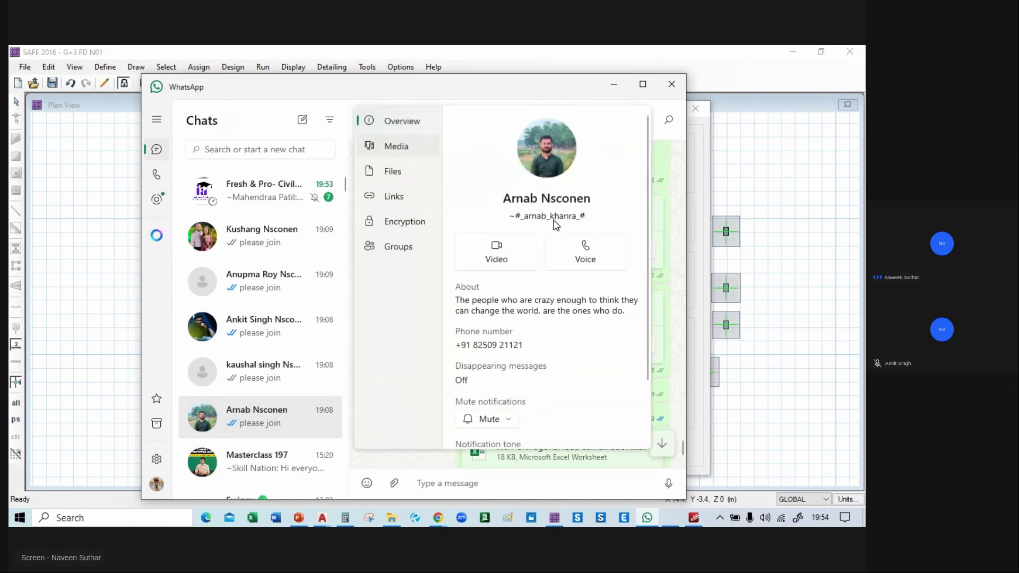
- Switch to the live class page in Chrome, list the participants, and invite the remaining viewer to the stage
mouse_move(430, 518)
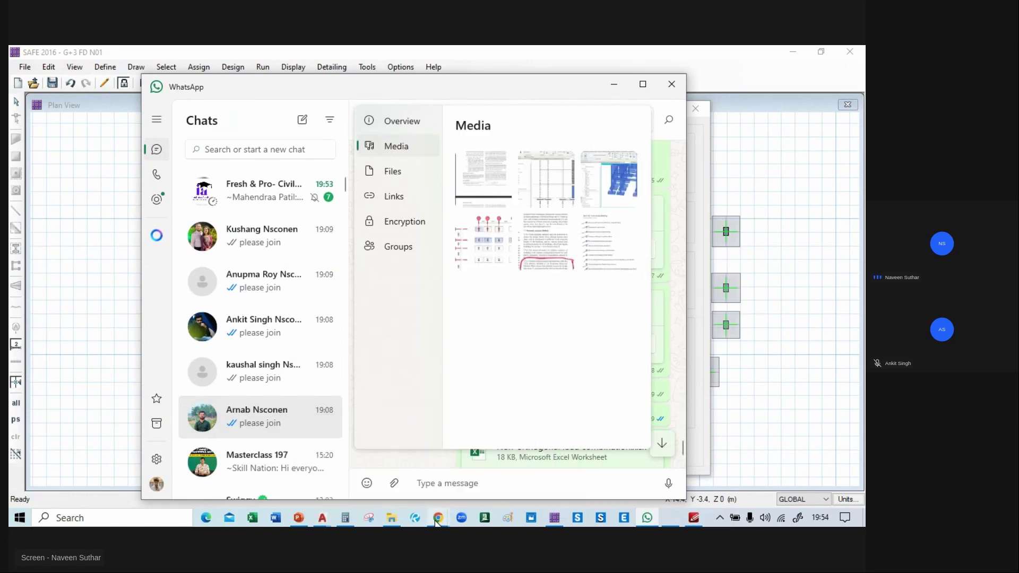
left_click(404, 466)
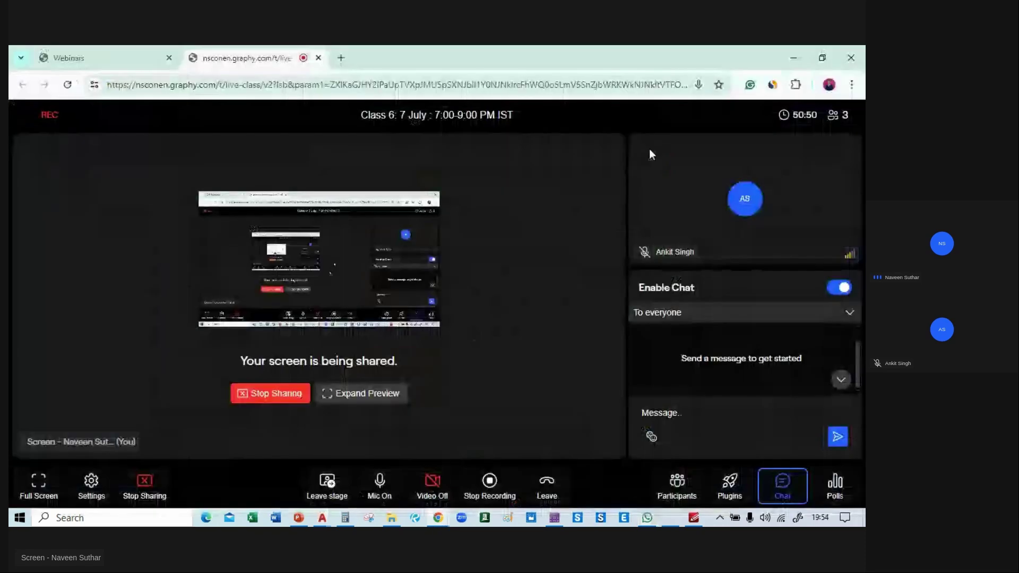
left_click(677, 486)
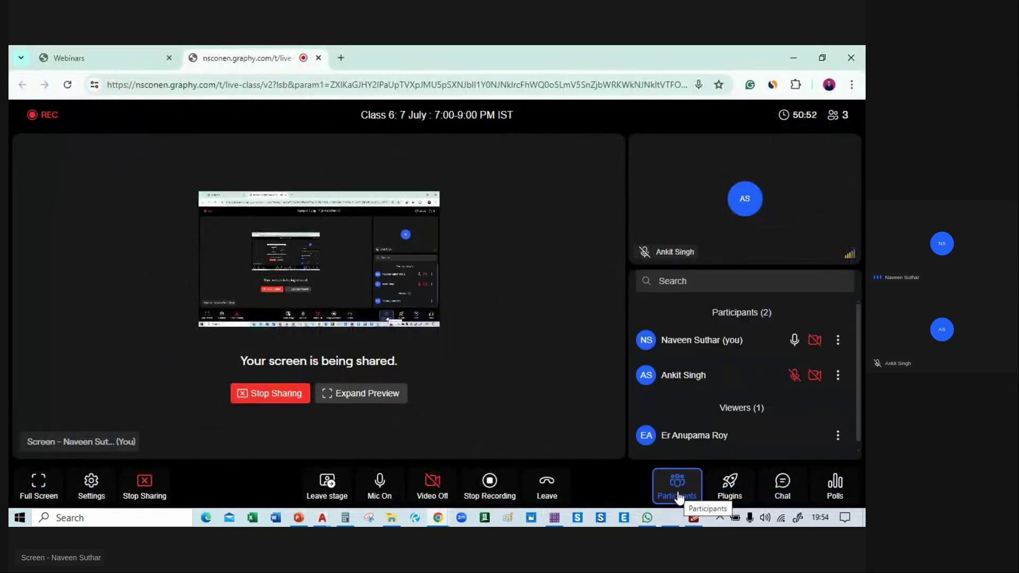
scroll(719, 398, "down", 1)
left_click(838, 427)
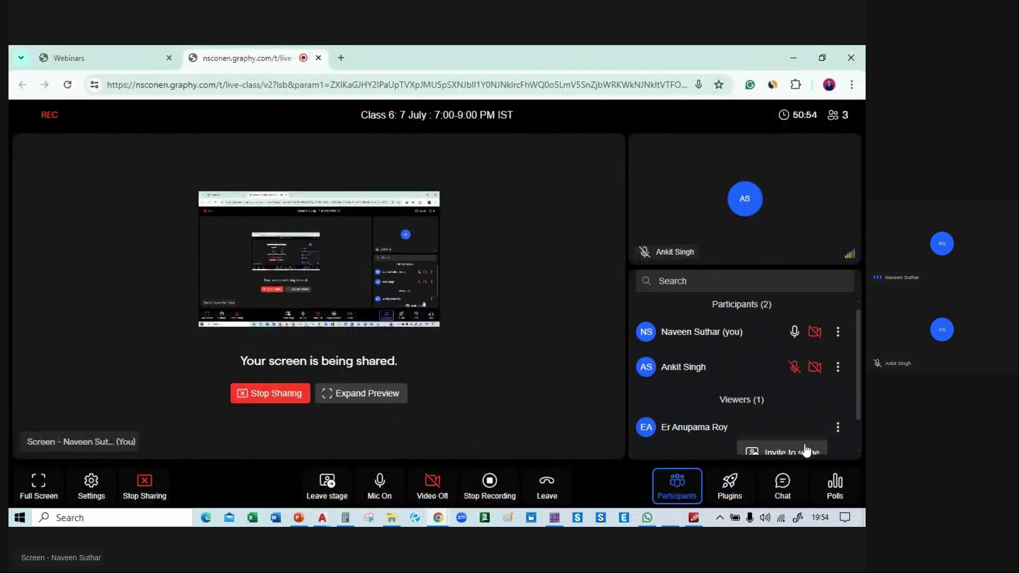
left_click(792, 451)
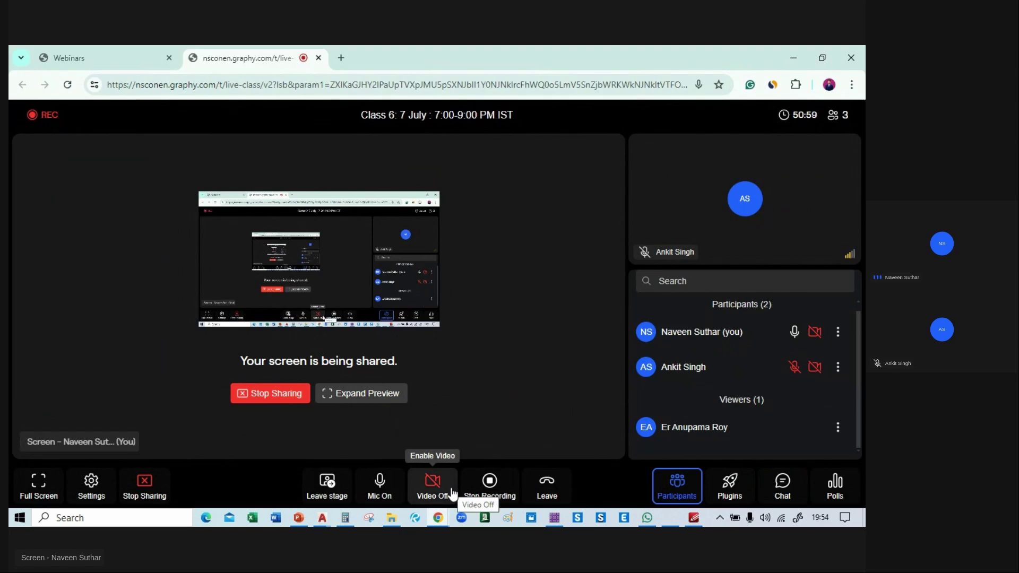
- Return to WhatsApp, review the files shared with the contact, and go through the chat down to today's messages
mouse_move(440, 524)
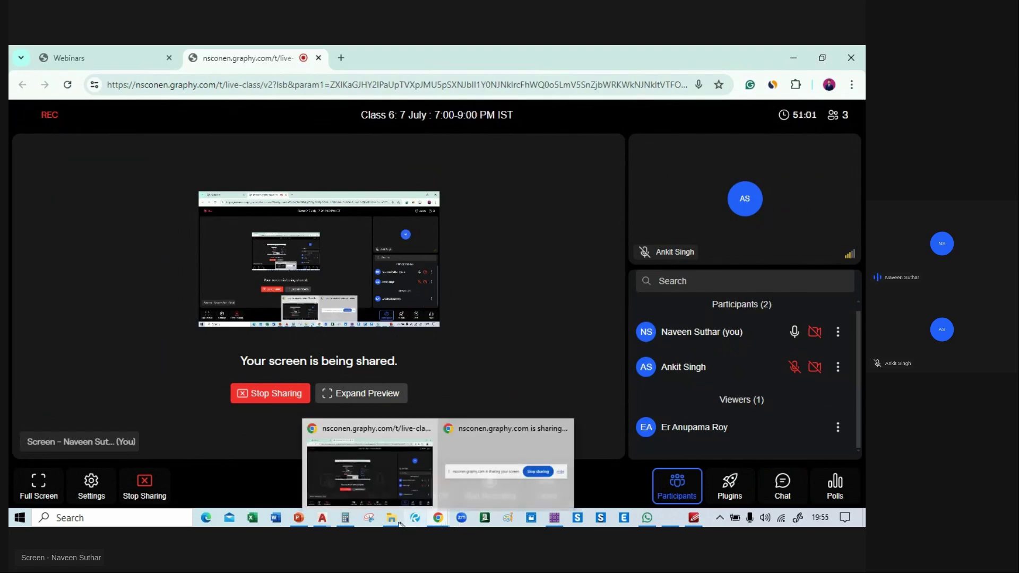
left_click(647, 518)
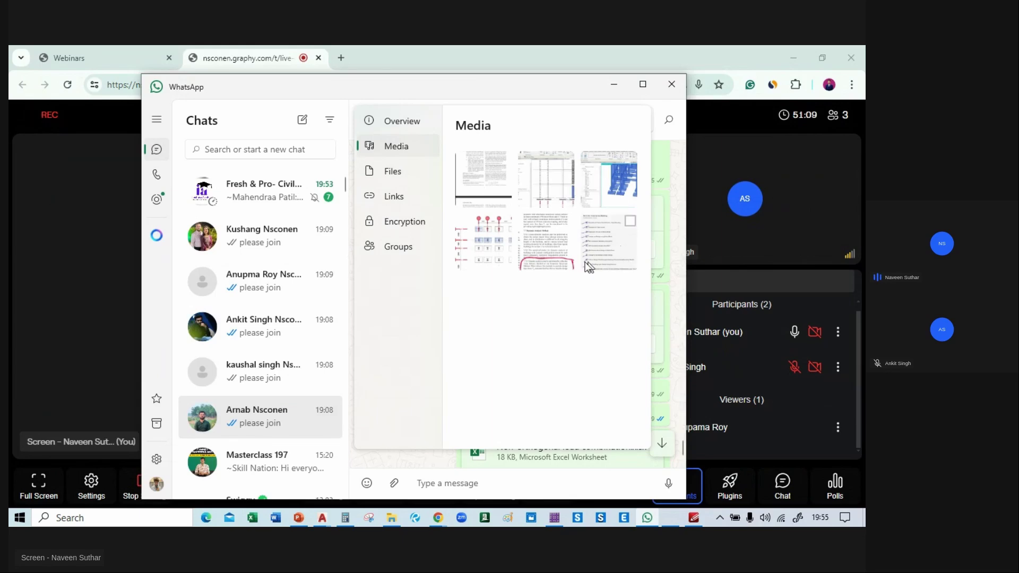
left_click(397, 171)
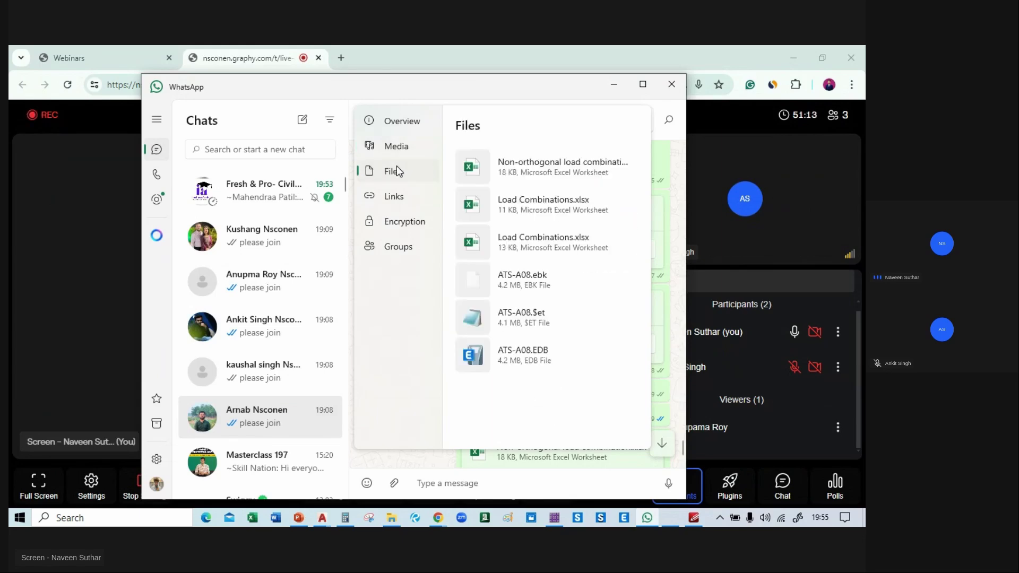
left_click(651, 103)
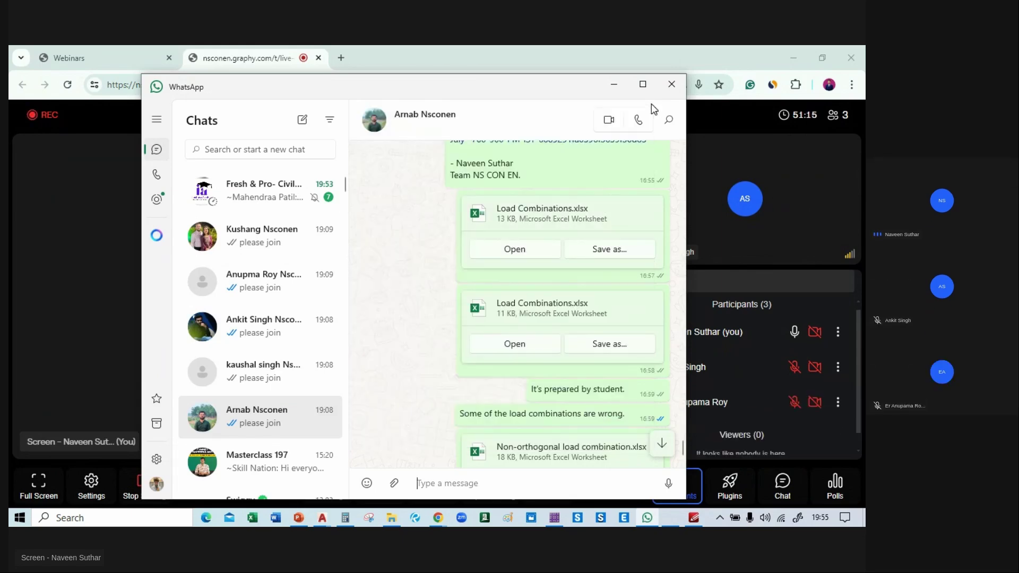
left_click_drag(555, 85, 519, 75)
scroll(414, 310, "down", 5)
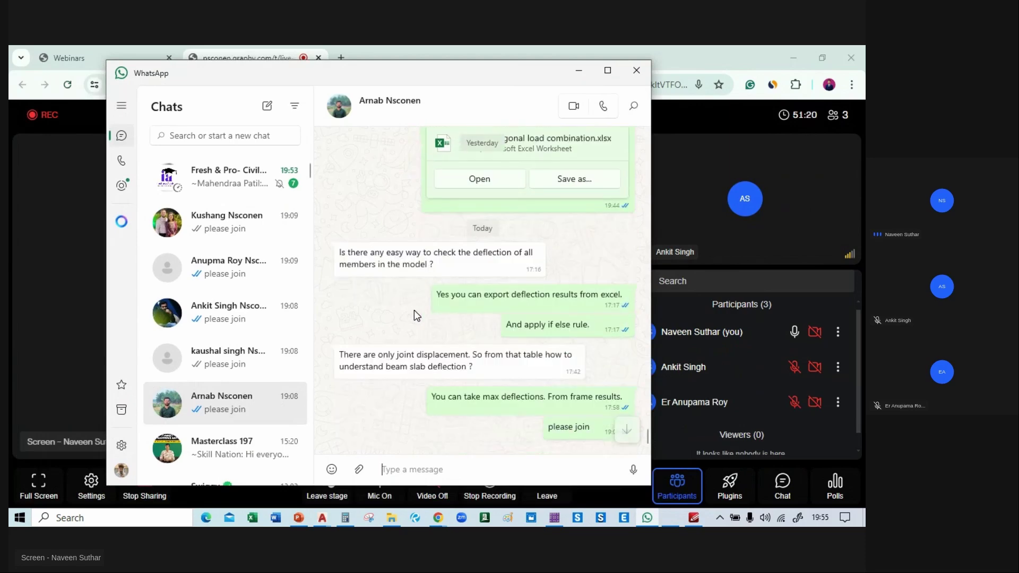
- Open the Fresh & Pro- Civil group chat, close WhatsApp, and check the OneDrive_2_25-8-2023 folder inside 13 June 2024 Desktop Data
left_click(191, 183)
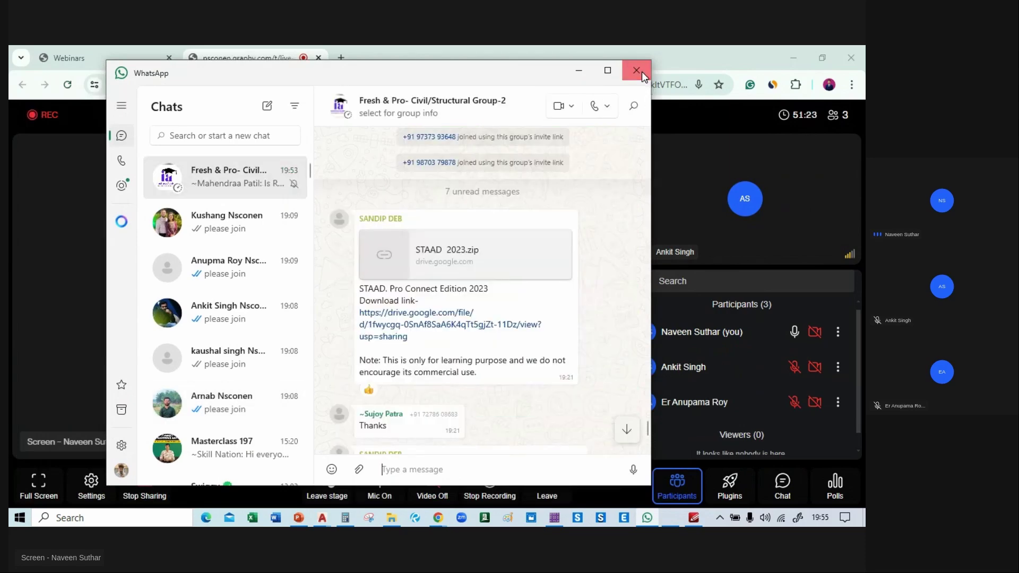
left_click(640, 71)
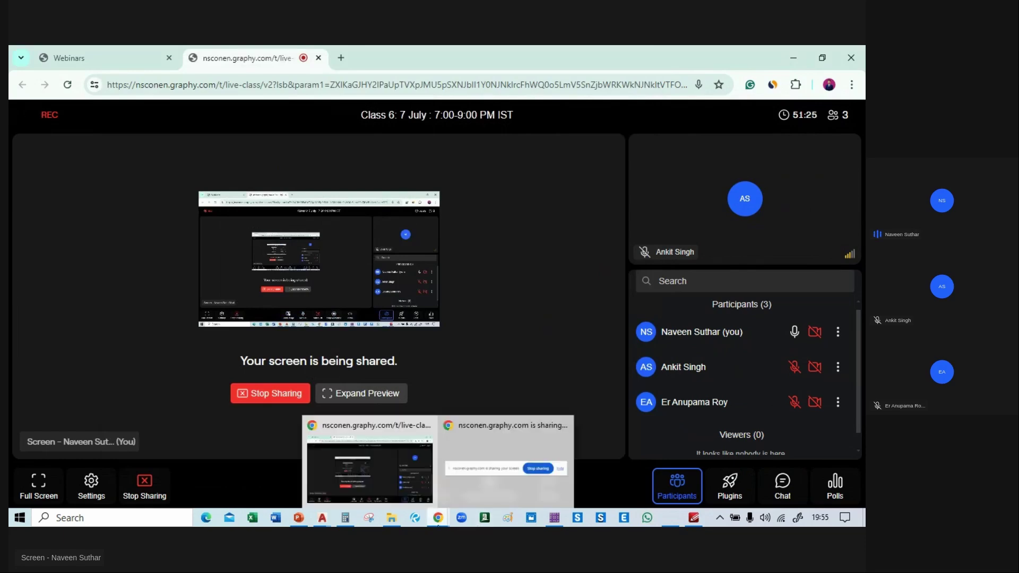
mouse_move(392, 518)
left_click(393, 477)
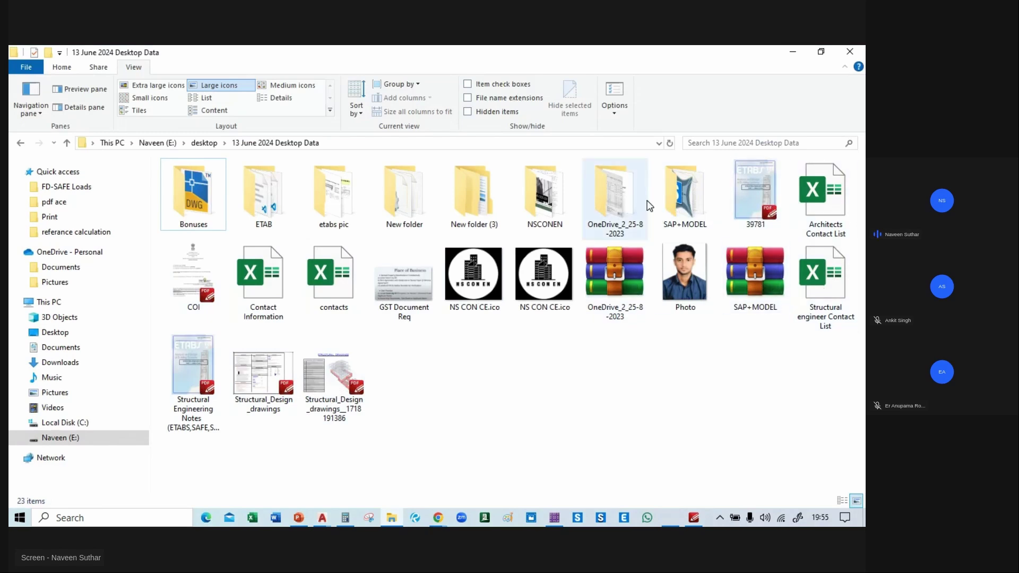
double_click(602, 206)
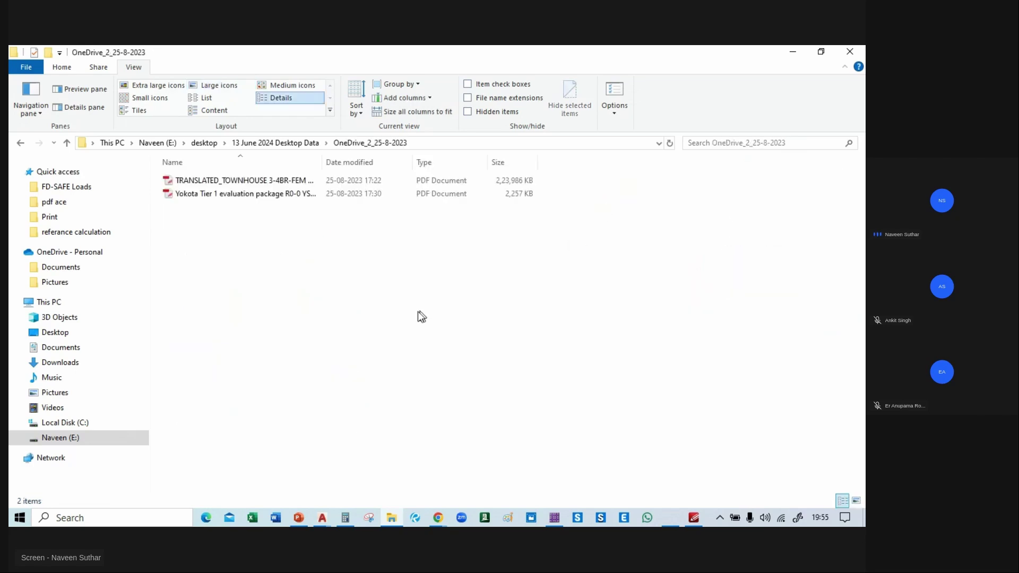
key("alt+Left")
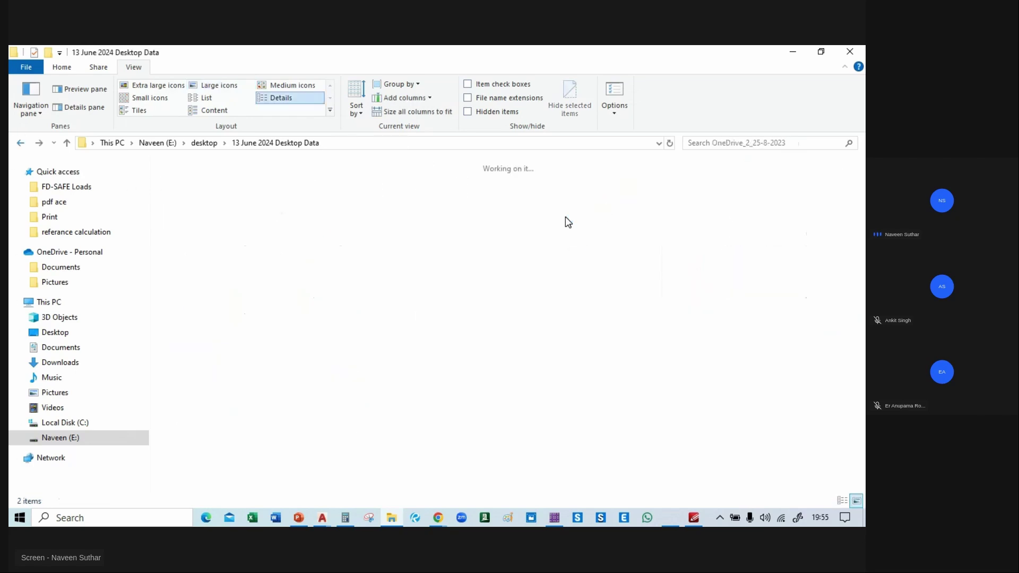
- Look through the NSCONEN folder as large icons and open the rf image of handwritten reinforcement notes
double_click(537, 208)
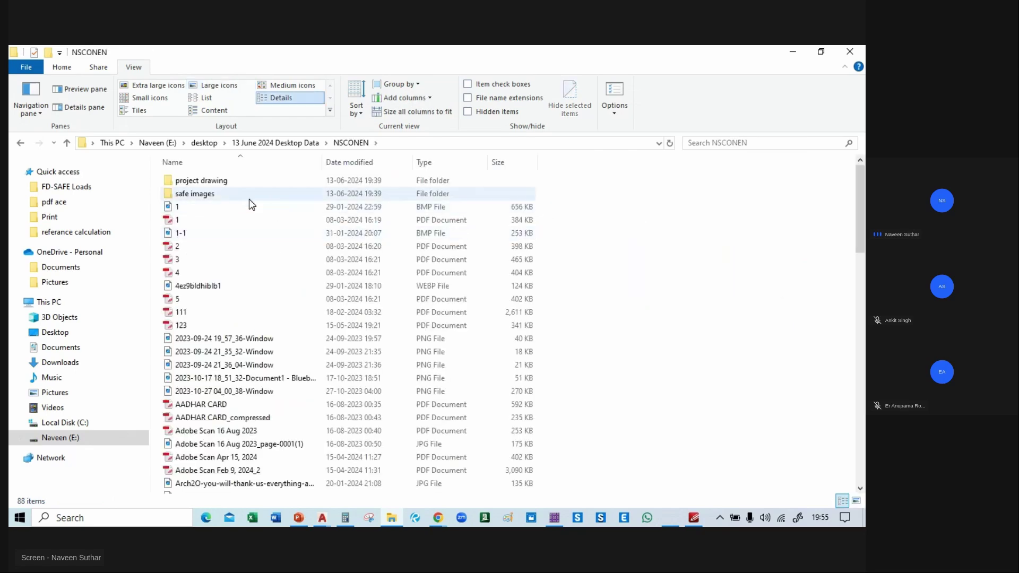
left_click(217, 87)
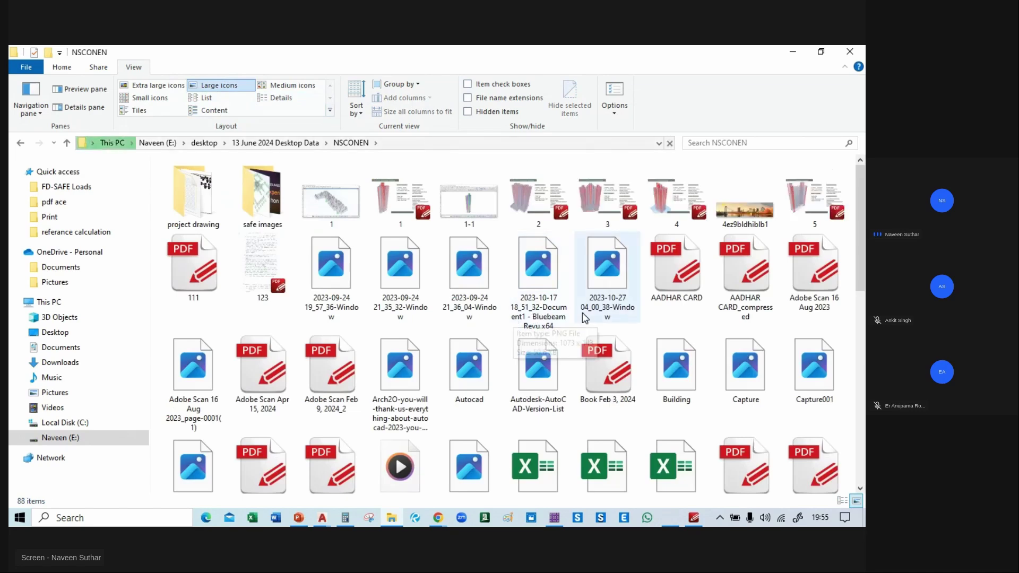
scroll(584, 318, "down", 10)
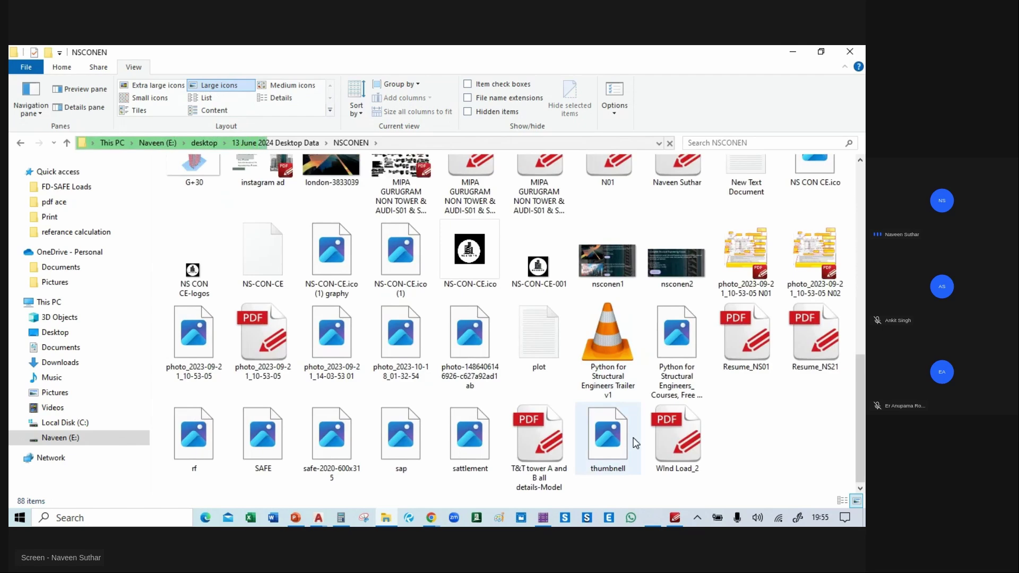
scroll(452, 303, "up", 10)
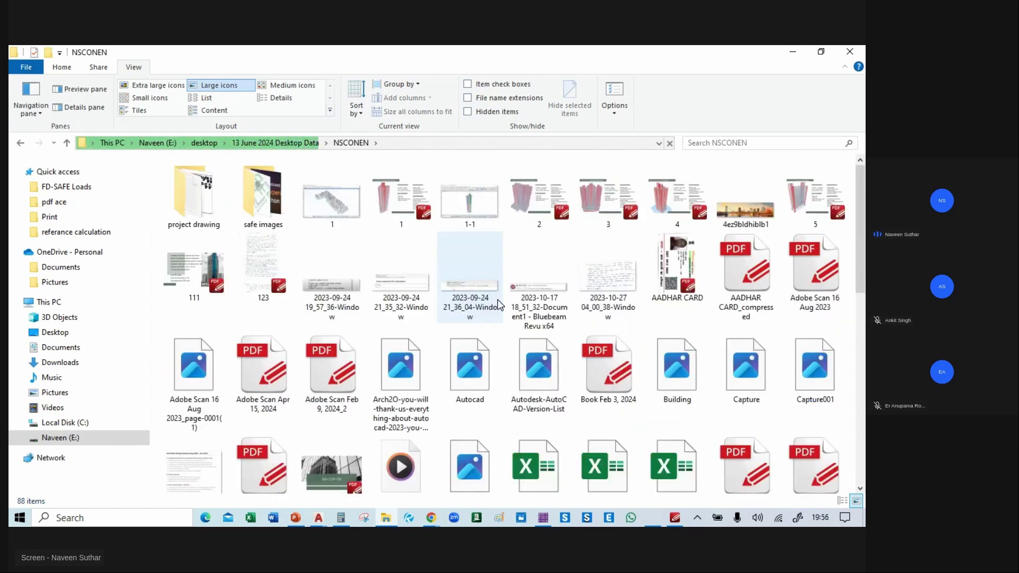
scroll(498, 302, "down", 10)
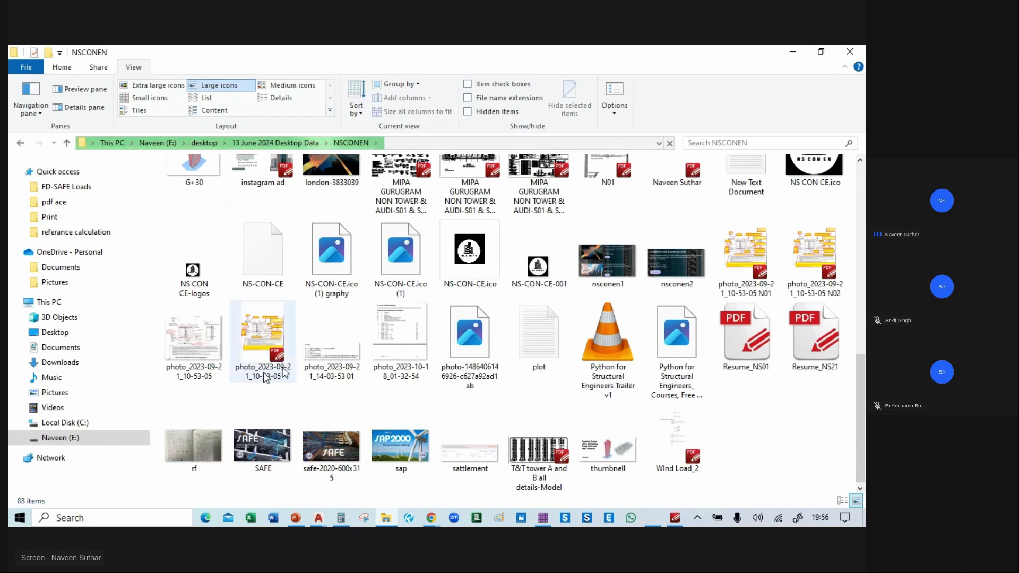
left_click(196, 451)
double_click(196, 449)
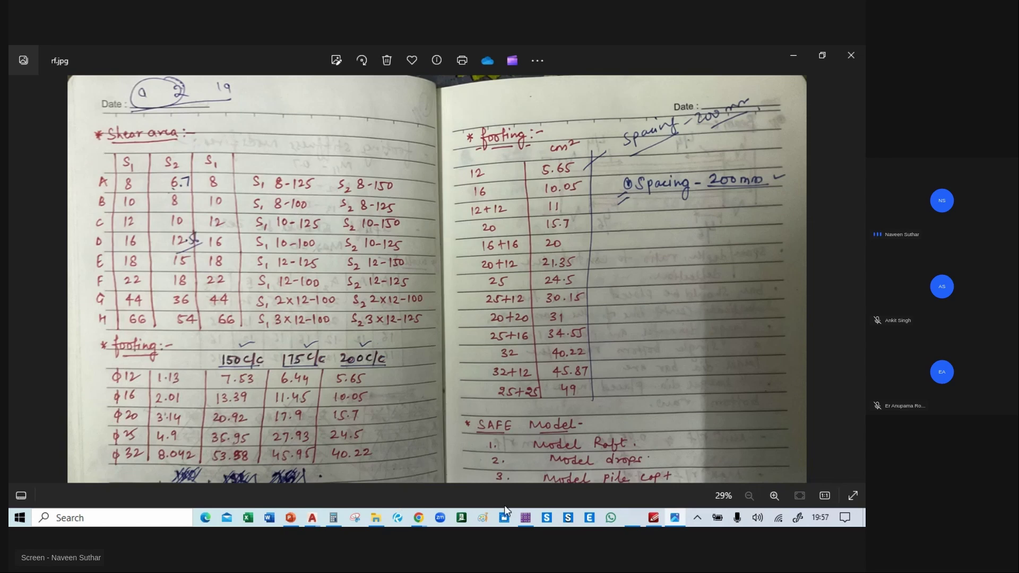
- Return to SAFE, close the Slab Design dialog, and capture the footing plan with the Snipping Tool
mouse_move(525, 518)
left_click(523, 473)
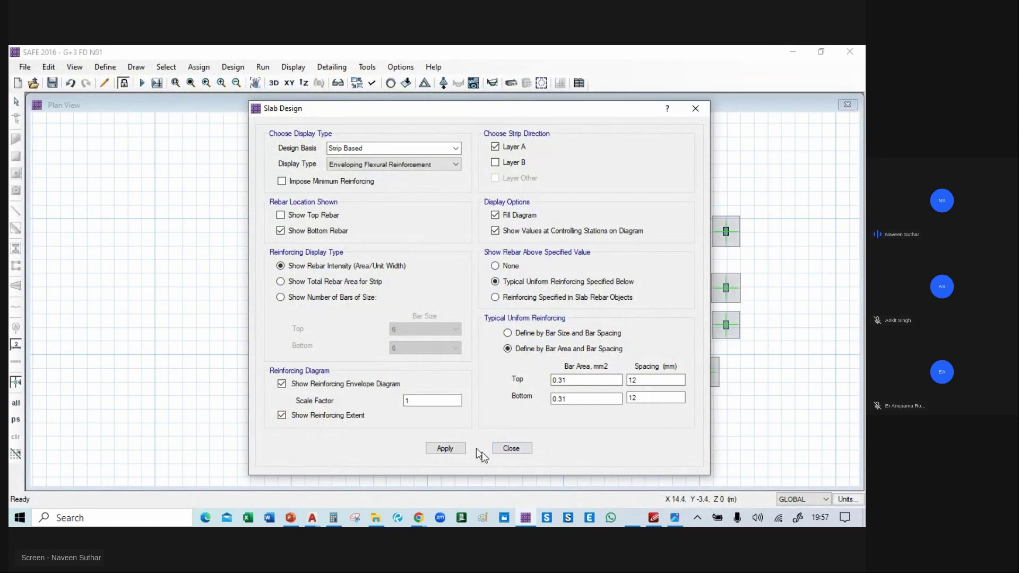
left_click(523, 449)
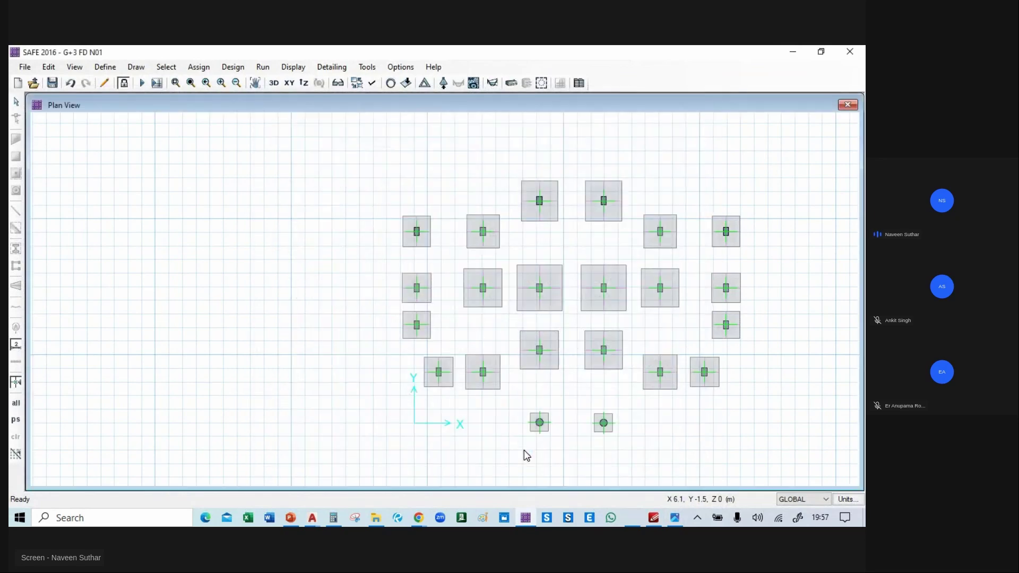
left_click(354, 519)
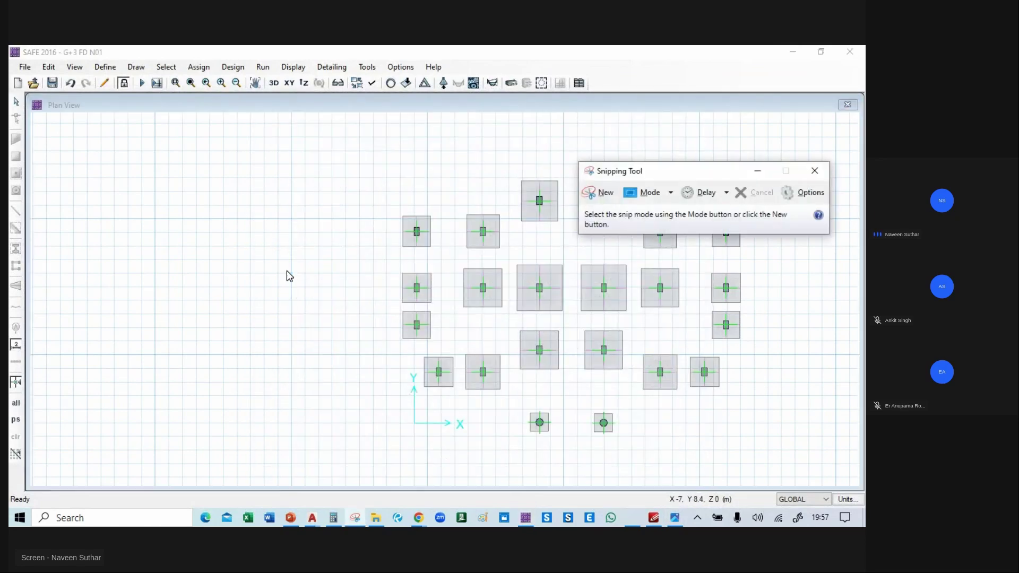
left_click(603, 196)
left_click_drag(51, 128, 827, 477)
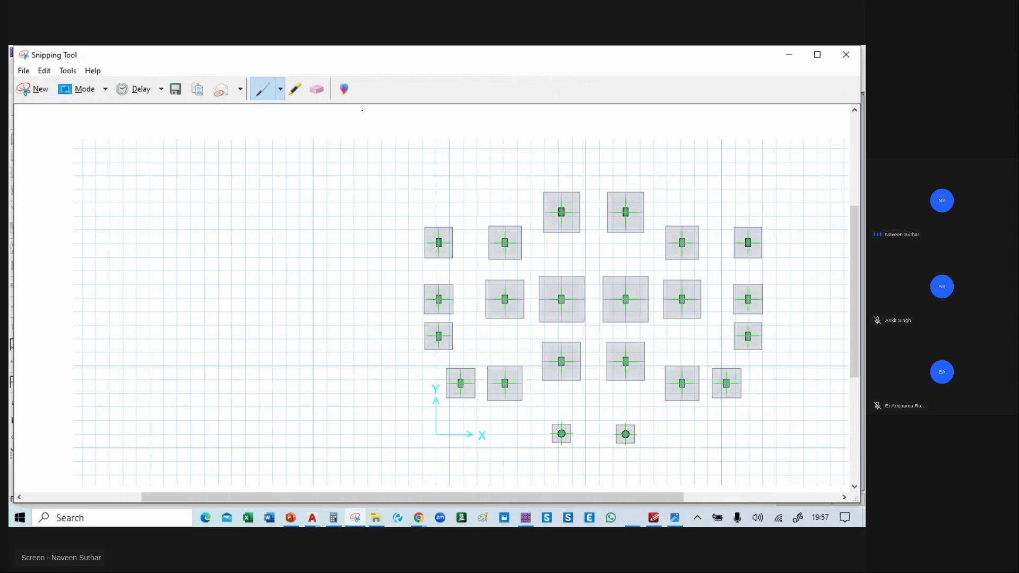
- Handwrite "total area =" in the blank space beside the footings on the snip
left_click_drag(93, 212, 95, 239)
mouse_move(81, 228)
left_mouse_down()
mouse_move(109, 224)
mouse_move(123, 237)
left_mouse_up()
left_click_drag(111, 227, 133, 225)
mouse_move(137, 223)
left_mouse_down()
mouse_move(139, 237)
mouse_move(149, 229)
left_mouse_up()
left_click_drag(101, 258, 101, 276)
mouse_move(101, 259)
left_mouse_down()
mouse_move(110, 274)
mouse_move(157, 263)
mouse_move(182, 229)
left_mouse_up()
left_click_drag(166, 242, 185, 238)
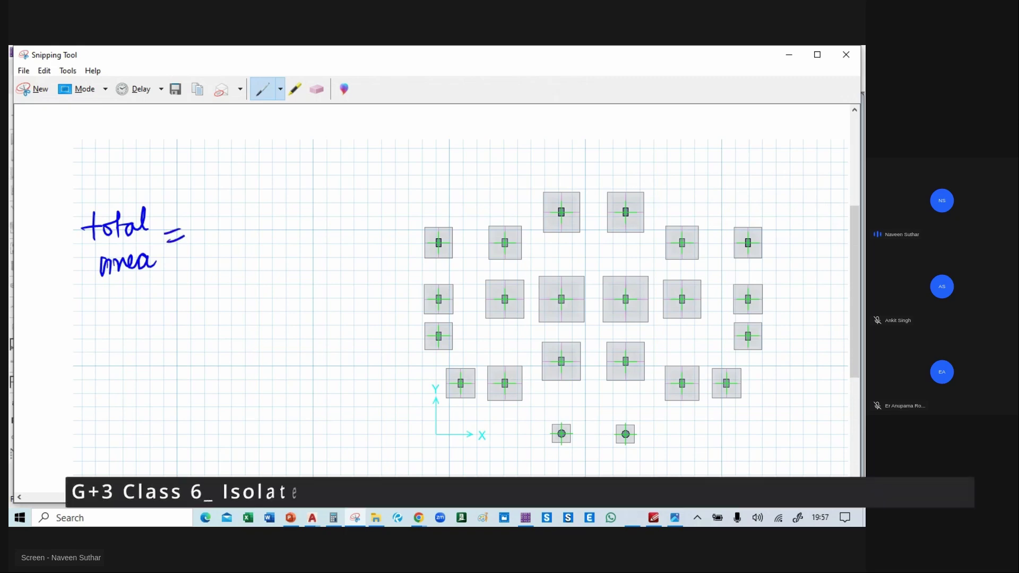
- Handwrite the single-bar area term π/4 × d² after the equals sign and circle it
mouse_move(226, 174)
left_mouse_down()
mouse_move(222, 191)
mouse_move(235, 172)
left_mouse_up()
left_click_drag(229, 174, 237, 201)
left_click_drag(225, 208, 233, 227)
mouse_move(242, 186)
left_mouse_down()
mouse_move(254, 206)
mouse_move(243, 208)
left_mouse_up()
left_click_drag(266, 178, 271, 203)
mouse_move(274, 169)
left_mouse_down()
mouse_move(287, 180)
mouse_move(273, 138)
mouse_move(277, 234)
mouse_move(281, 140)
mouse_move(240, 130)
mouse_move(258, 133)
left_mouse_up()
- Label the circled term above as "as – 1 steel bar"
left_click_drag(275, 120, 325, 132)
left_click_drag(353, 110, 343, 127)
mouse_move(359, 107)
left_mouse_down()
mouse_move(360, 129)
mouse_move(368, 112)
left_mouse_up()
left_click_drag(367, 120, 390, 127)
left_click_drag(405, 112, 405, 126)
left_click_drag(427, 116, 439, 125)
left_click_drag(439, 110, 458, 131)
- Complete the formula with × 1000 over a fraction line, write "spacing" as the denominator, and underline it
mouse_move(312, 175)
left_mouse_down()
mouse_move(324, 197)
mouse_move(312, 197)
left_mouse_up()
left_click_drag(338, 170, 339, 197)
left_click_drag(354, 175, 405, 175)
left_click_drag(196, 266, 427, 212)
left_click_drag(275, 265, 258, 292)
mouse_move(285, 272)
left_mouse_down()
mouse_move(285, 298)
mouse_move(311, 266)
mouse_move(380, 254)
mouse_move(373, 289)
left_mouse_up()
left_click_drag(239, 334, 372, 291)
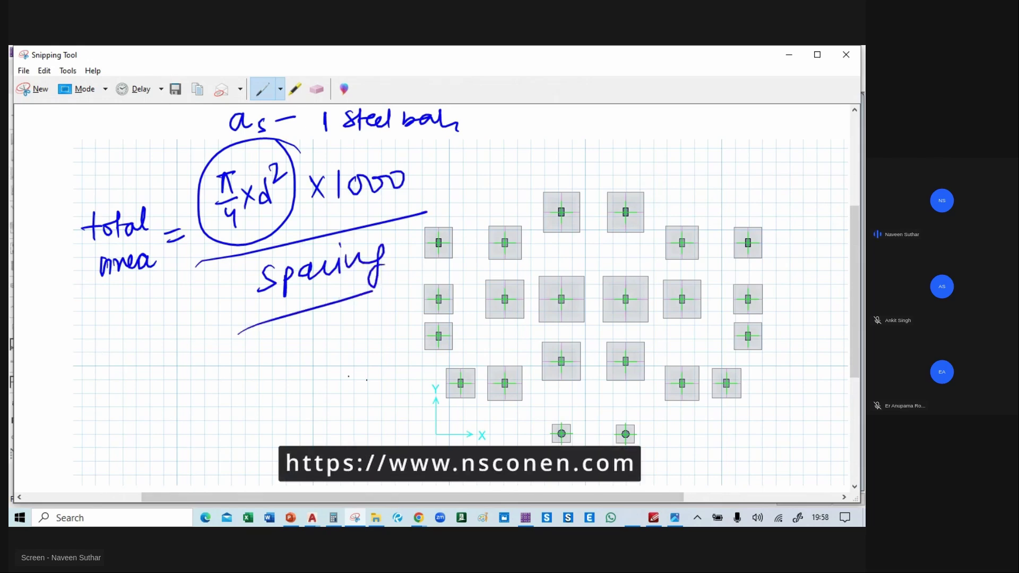
- Open the Calculator, clear its previous result, and bring it up over the rf.jpg reinforcement notes
mouse_move(329, 524)
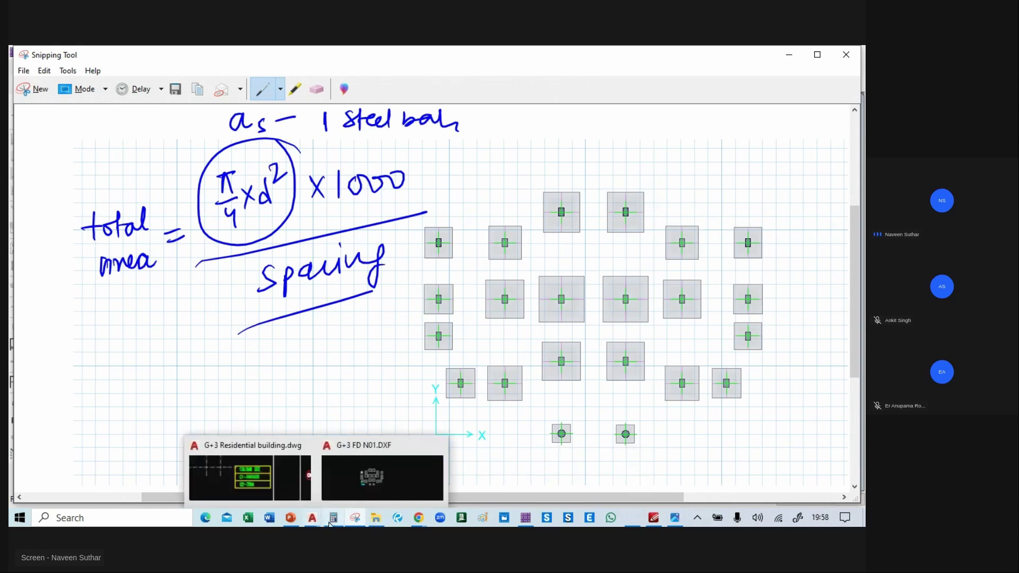
left_click(339, 465)
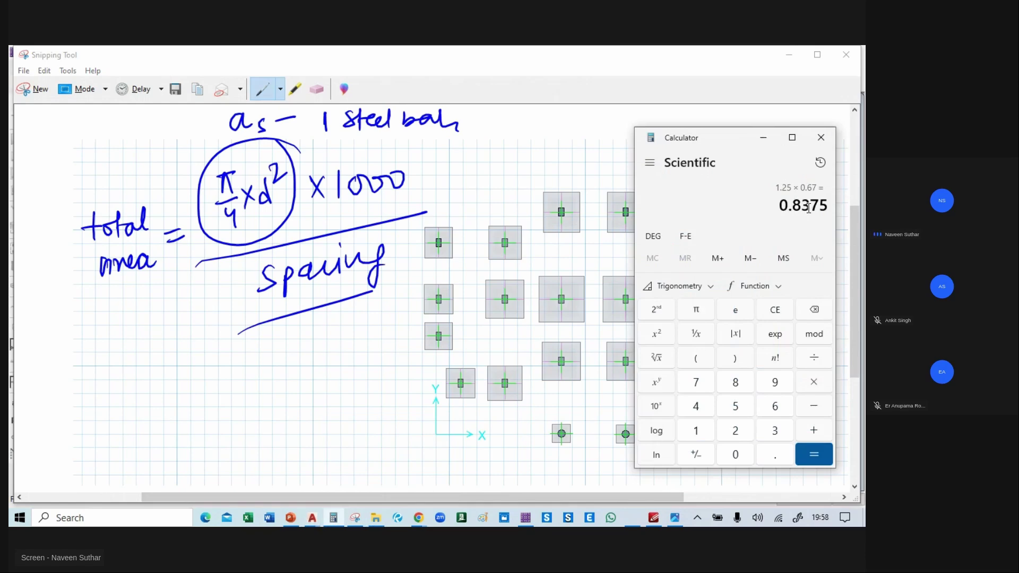
key("Escape")
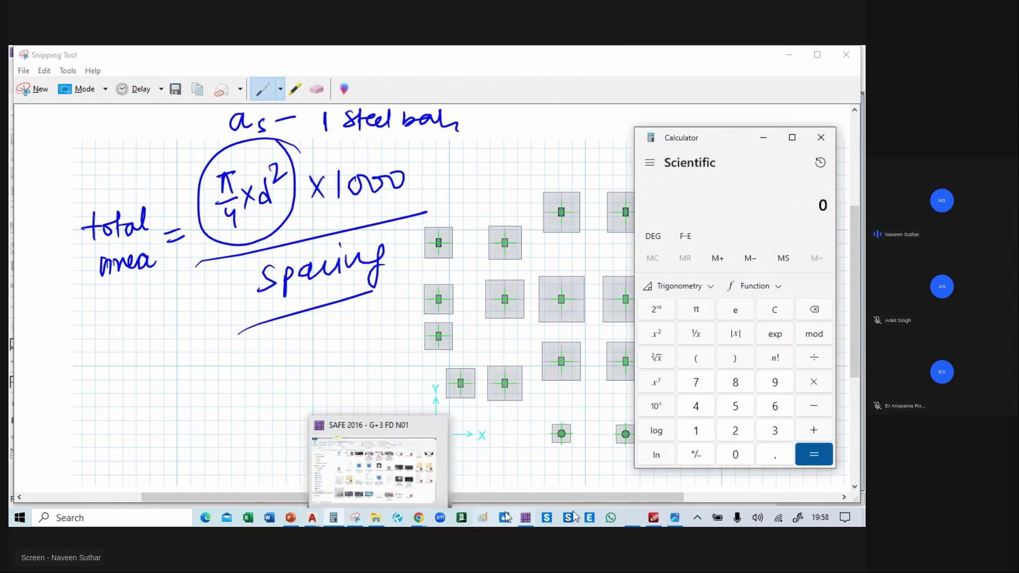
mouse_move(674, 517)
left_click(669, 494)
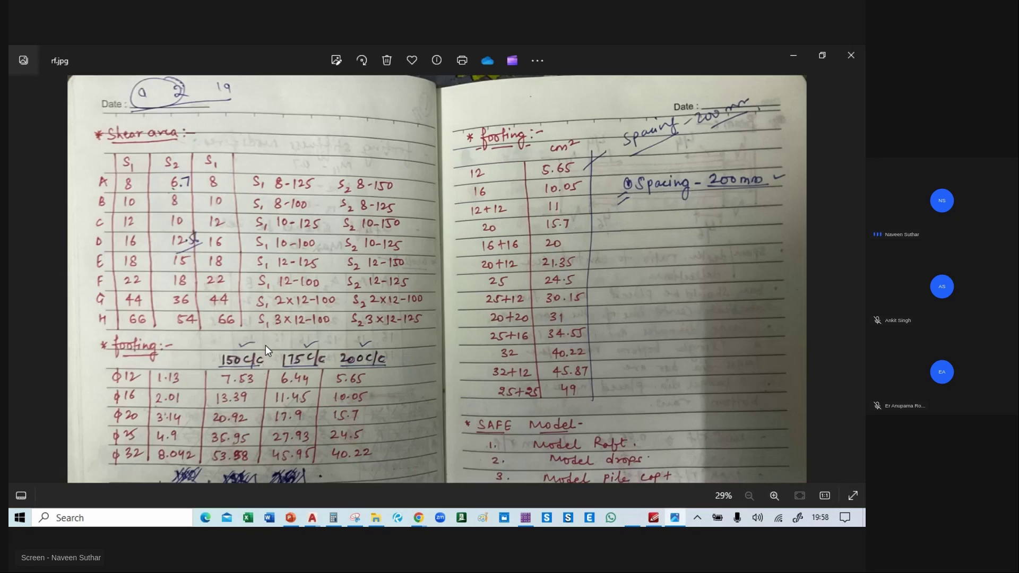
left_click(333, 518)
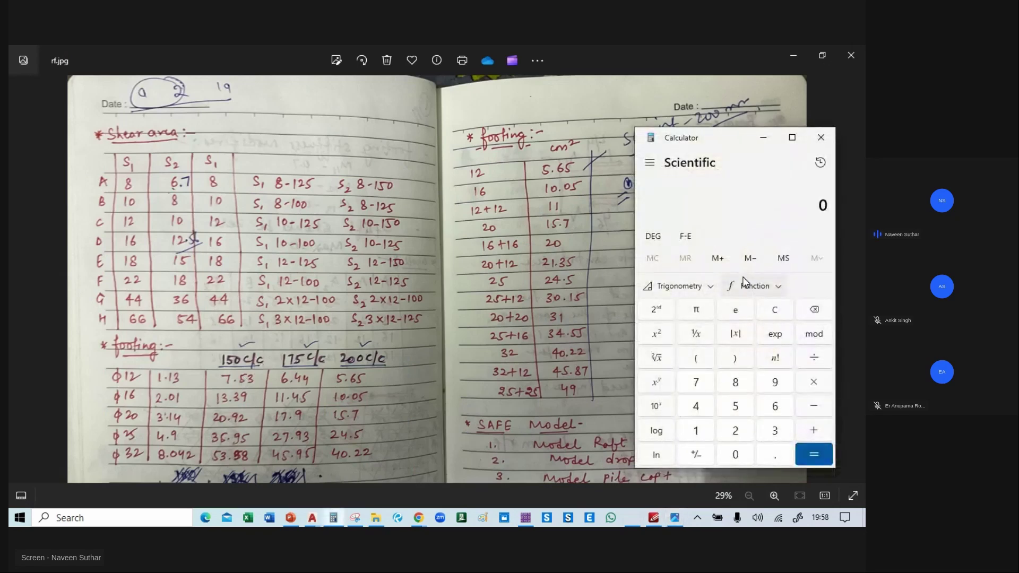
- Calculate the area of a 12 mm bar as 3.14/4 × 12 × 12 and divide it by 100 to convert to cm²
type("3.14/4")
key("Return")
type("*")
type("12")
type("*12")
key("Return")
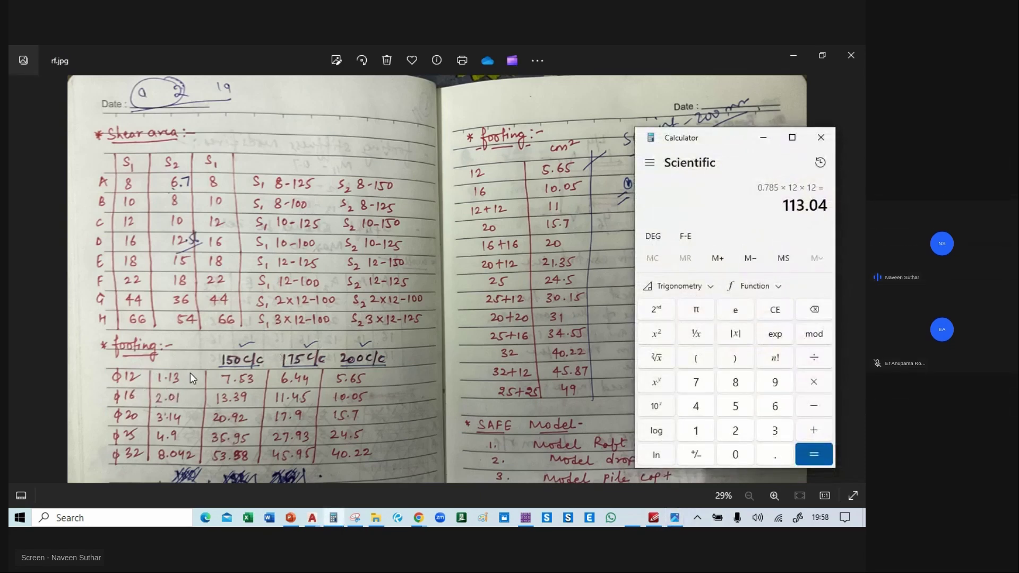
type("/100")
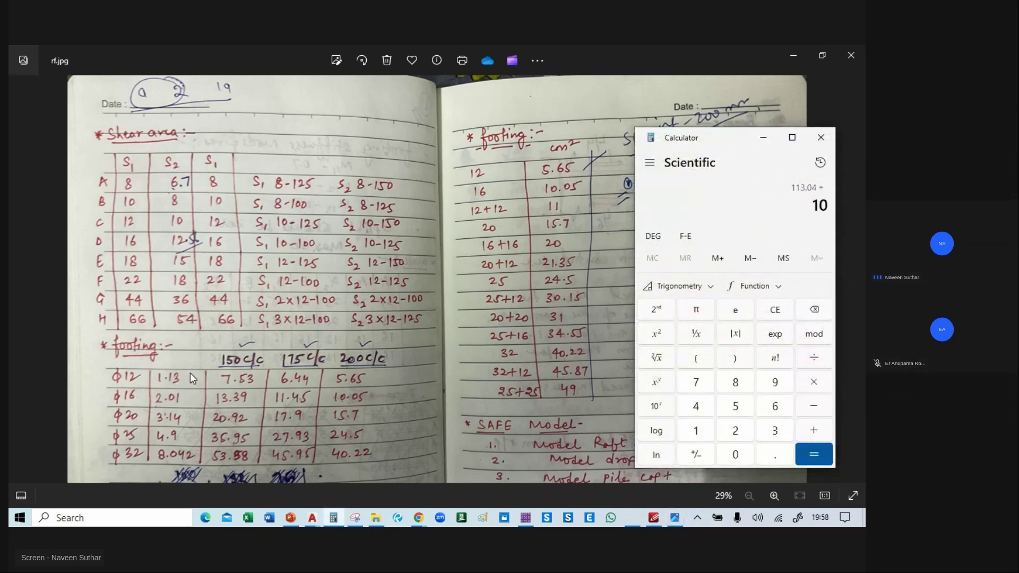
key("Return")
- Following the handwritten formula, multiply the calculated bar area by 1000 and divide it by the 150 mm spacing
key("alt+Tab")
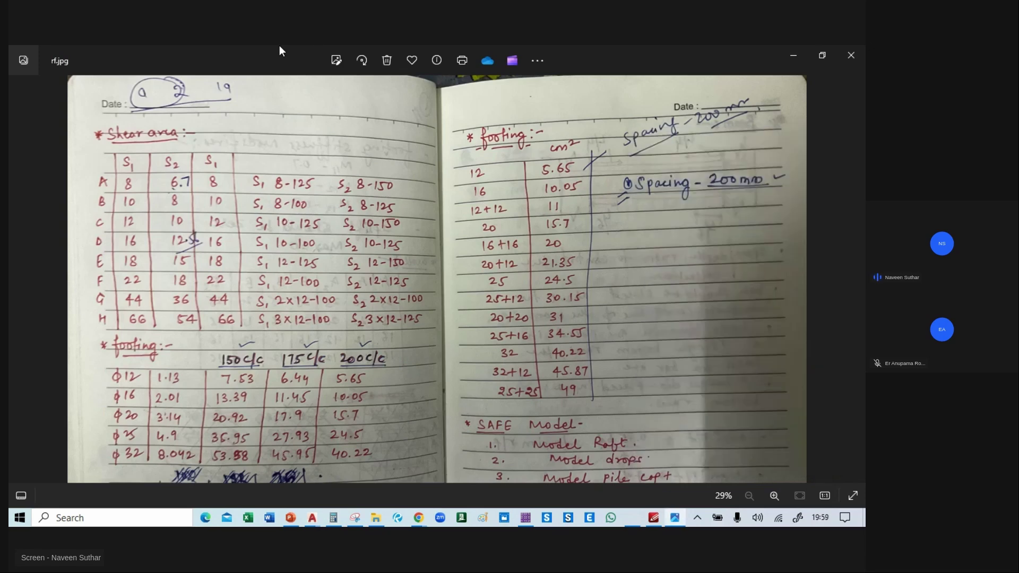
key("alt+Tab")
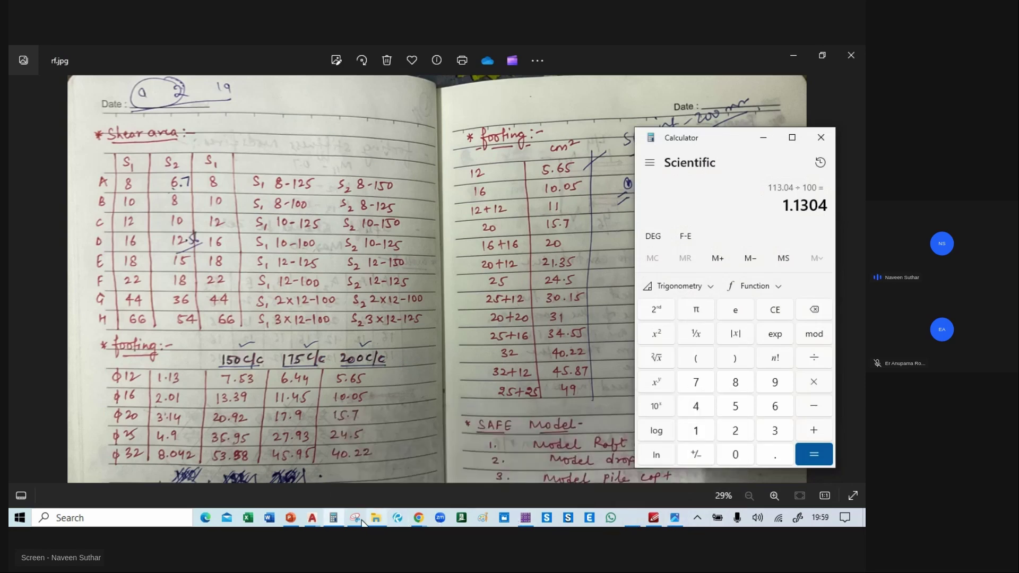
left_click(371, 456)
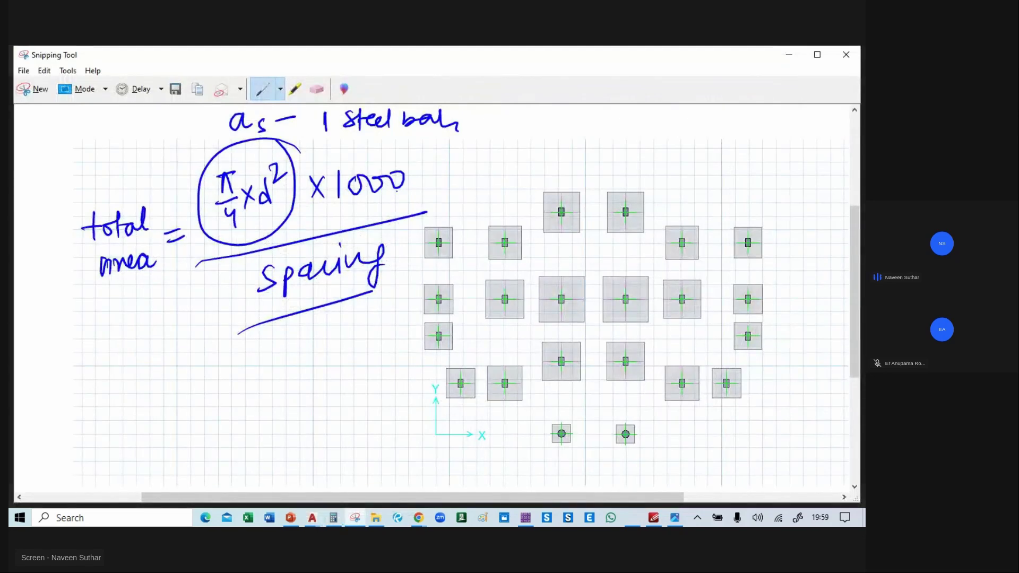
key("alt+Tab")
key("asterisk")
type("1000")
key("Return")
key("alt+Tab")
key("alt+Tab")
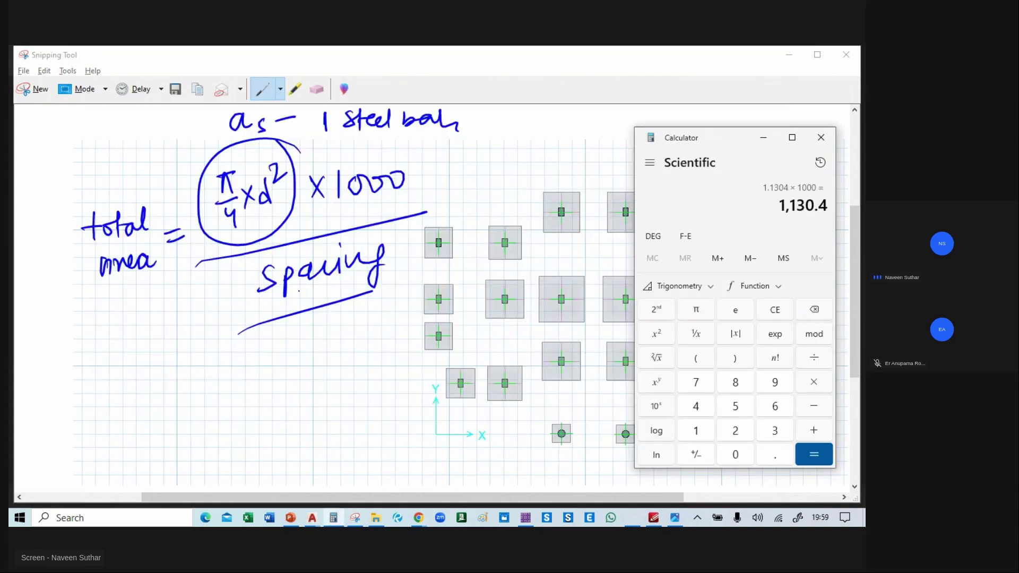
key("slash")
type("150")
key("Return")
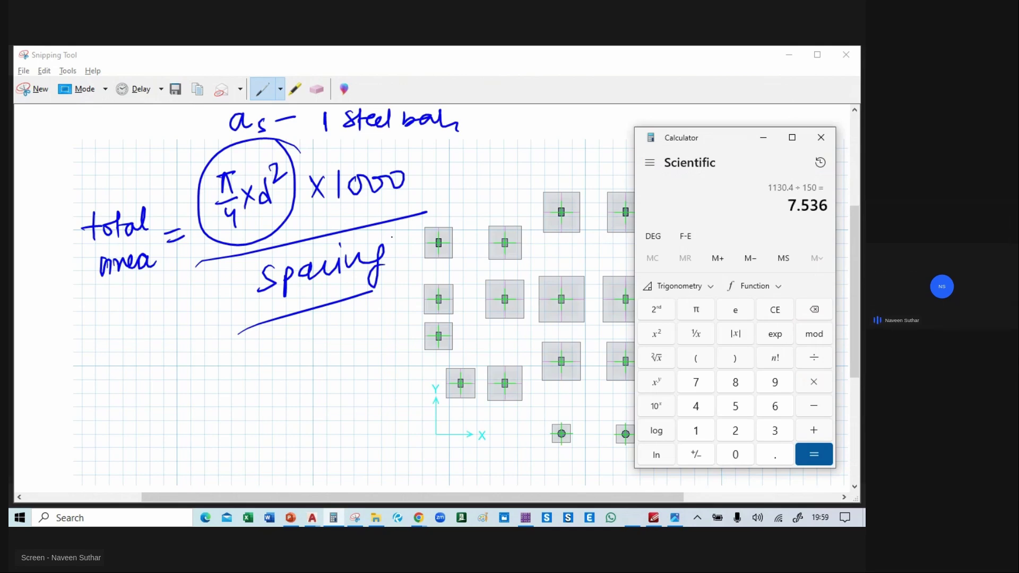
- Annotate the formula's units on the snip, with (m) after "spacing" and (cm²) below "total area"
left_click(416, 272)
left_click_drag(404, 233, 415, 276)
left_click_drag(412, 244, 413, 261)
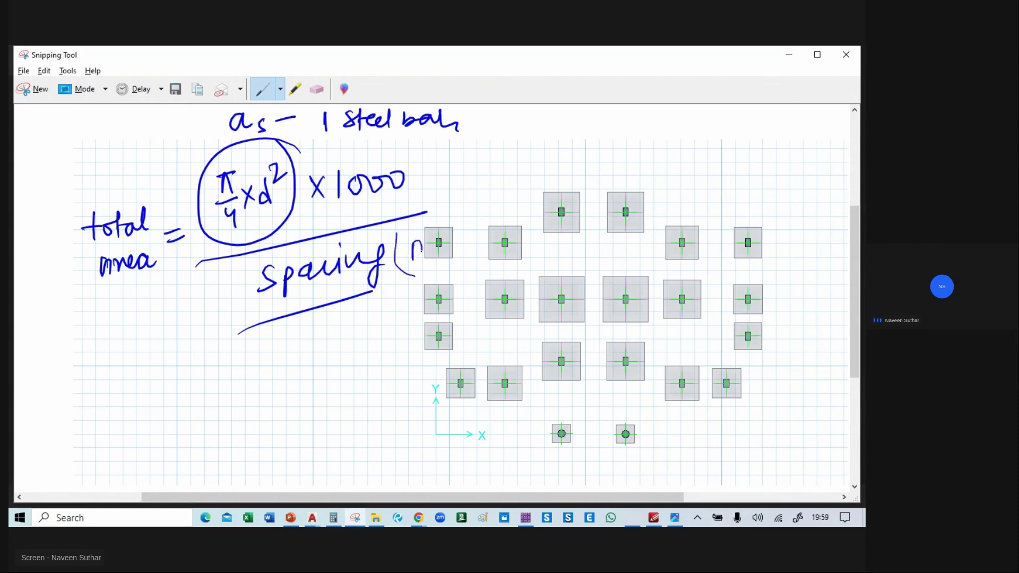
left_click_drag(435, 226, 438, 273)
left_click_drag(162, 267, 130, 320)
left_click_drag(86, 288, 141, 341)
- Write (cm²) beside the circled π/4 × d² term and strike through both cm² units
left_click_drag(310, 152, 308, 169)
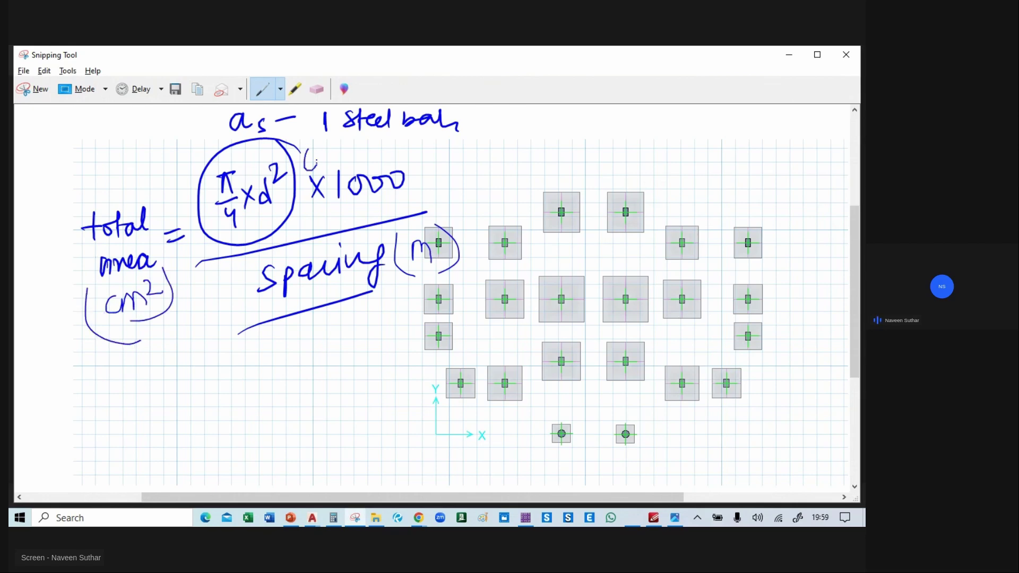
left_click_drag(346, 135, 360, 169)
left_click_drag(308, 141, 301, 185)
left_click_drag(163, 265, 111, 359)
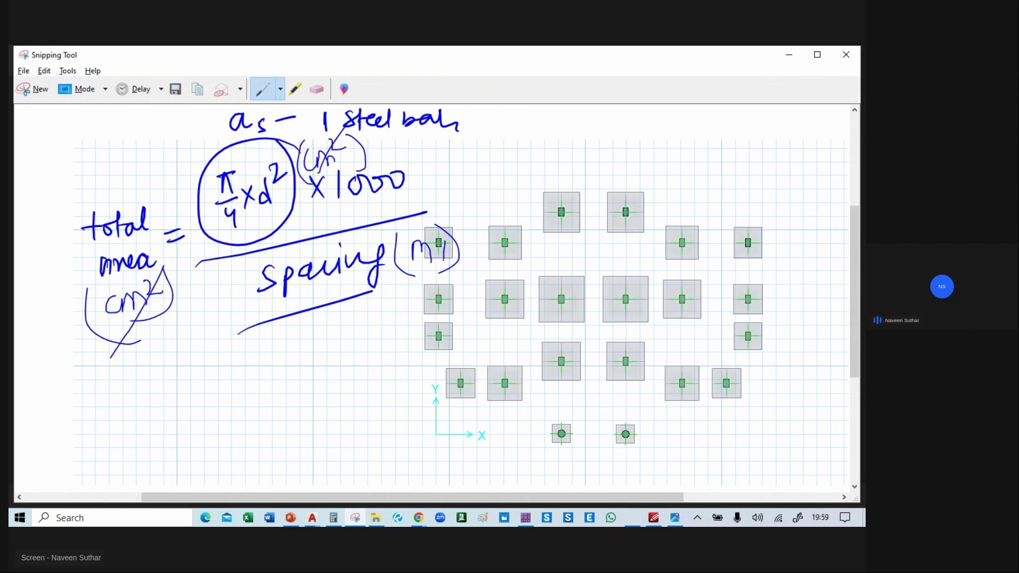
- Extend the spacing unit to mm, tick it, and recheck the Calculator result
left_click_drag(461, 248, 472, 256)
mouse_move(450, 214)
left_mouse_down()
mouse_move(455, 230)
mouse_move(507, 172)
left_mouse_up()
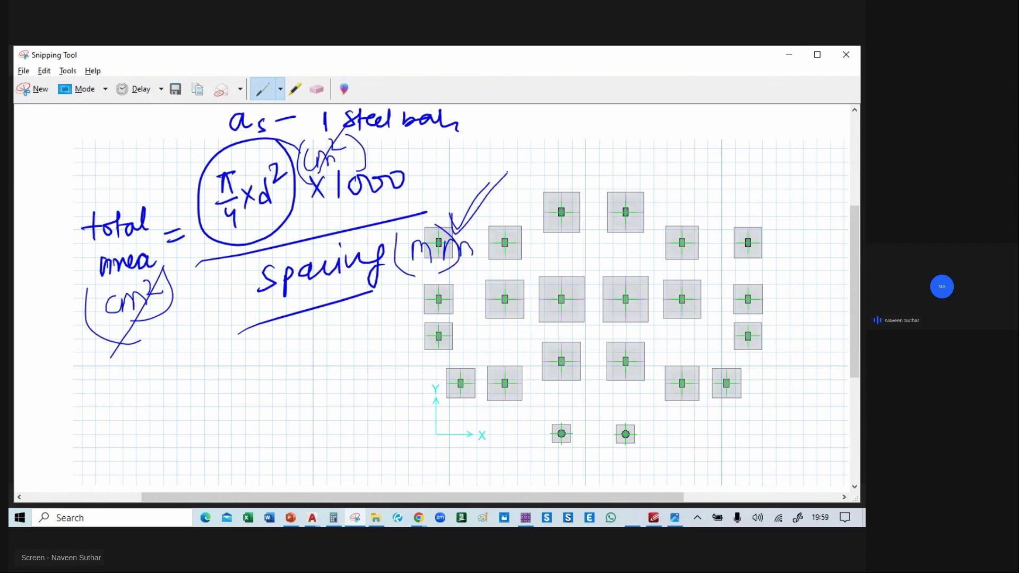
left_click(333, 518)
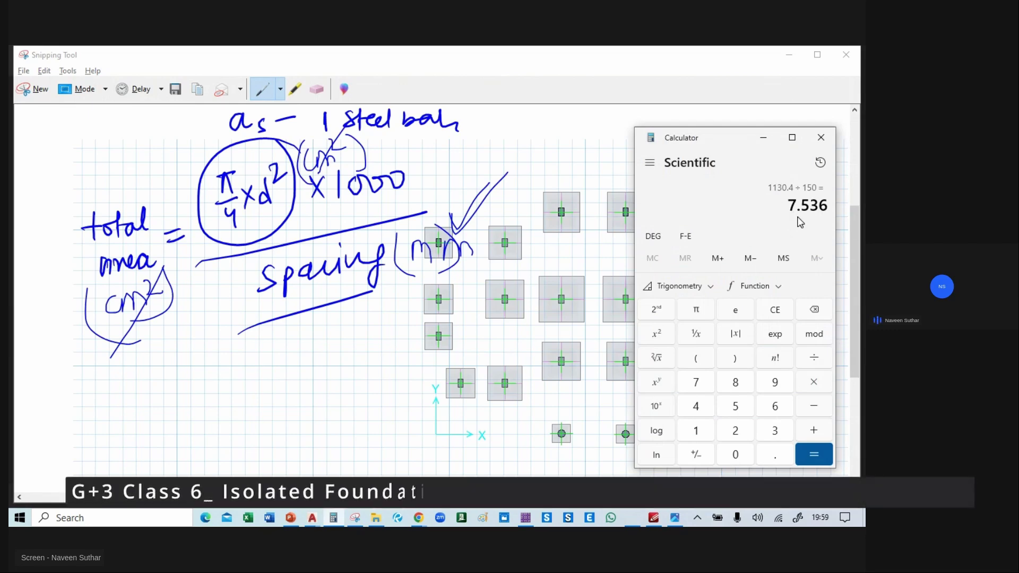
left_click(841, 217)
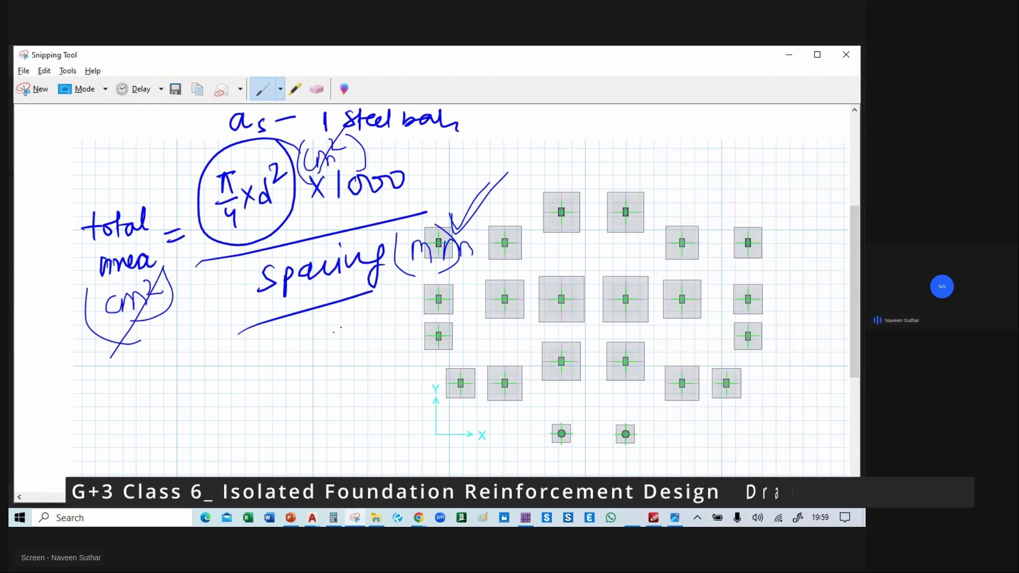
- Review the handwritten footing table of bar diameters, spacings and steel areas in rf.jpg, and return to the SAFE model
key("alt+Tab")
left_click(441, 190)
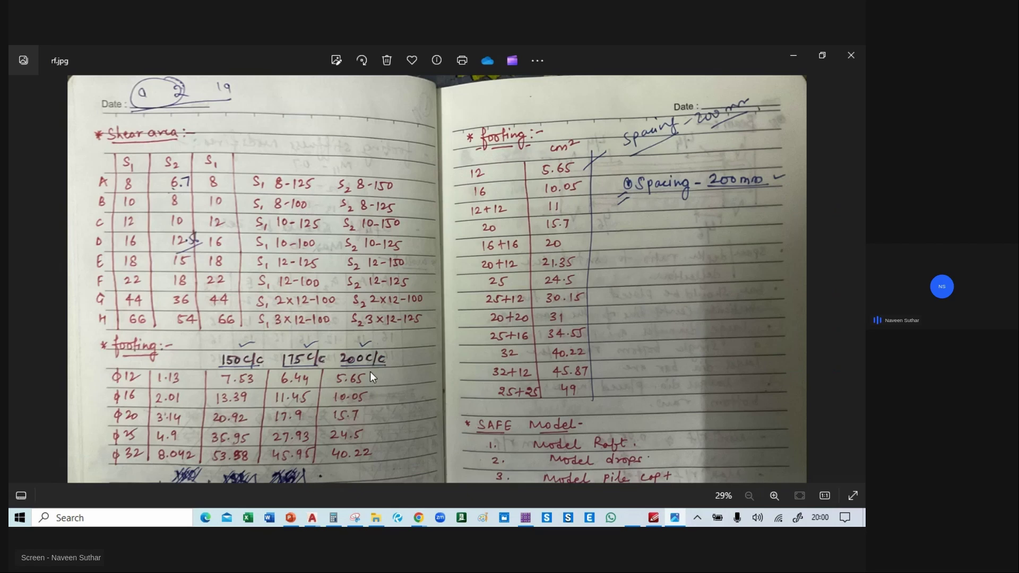
key("alt+Tab")
key("alt+Tab")
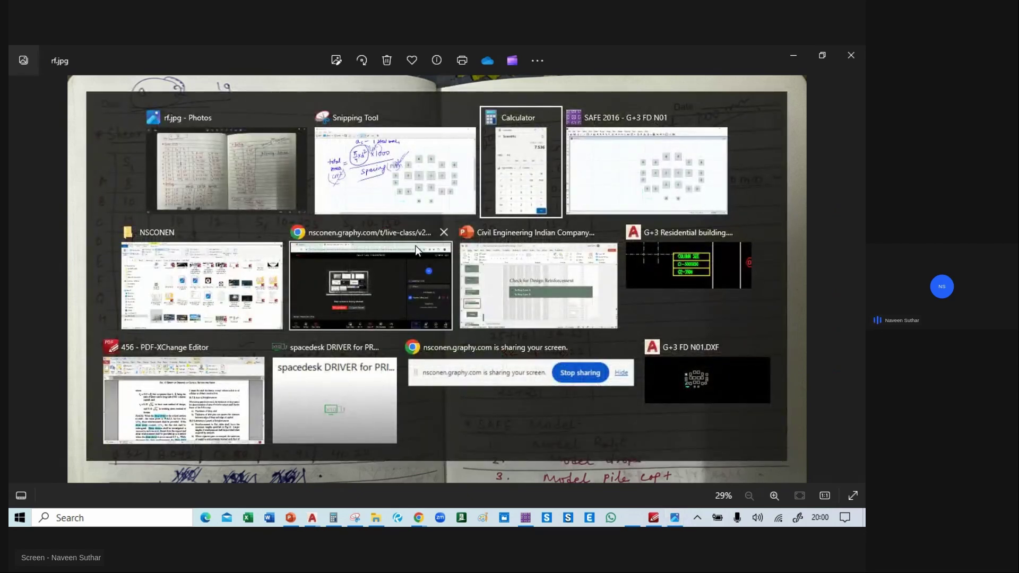
key("alt+Tab")
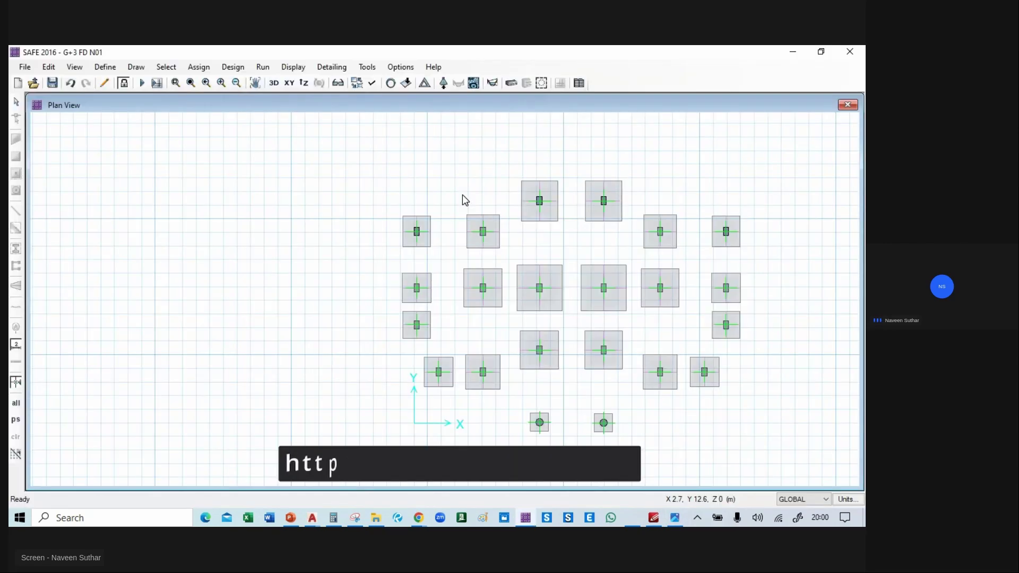
- Display the Layer A strip-based slab design with bottom rebar only, showing rebar above the typical uniform reinforcing
middle_click_drag(292, 266, 112, 264)
scroll(390, 313, "up", 1)
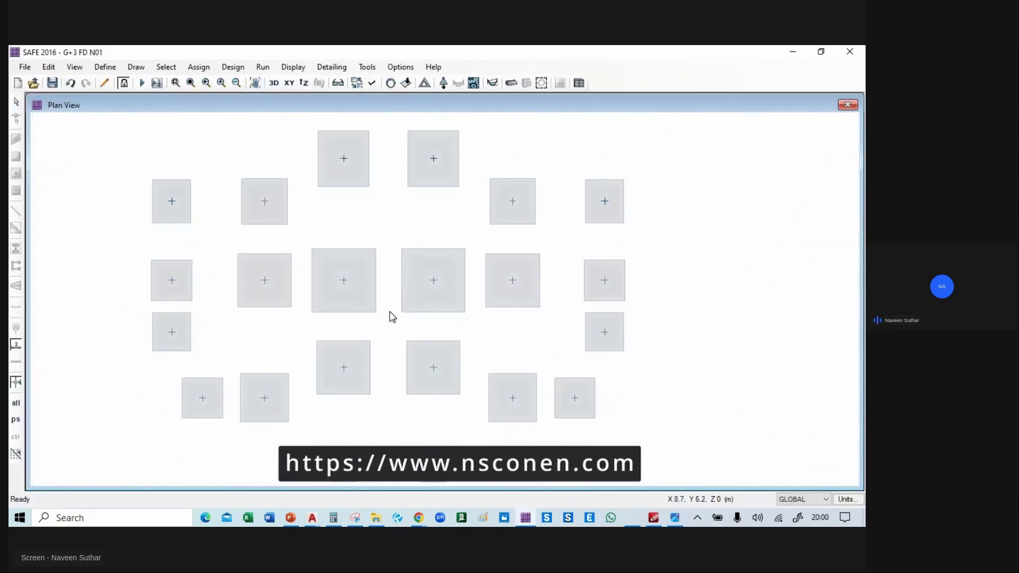
left_click(511, 85)
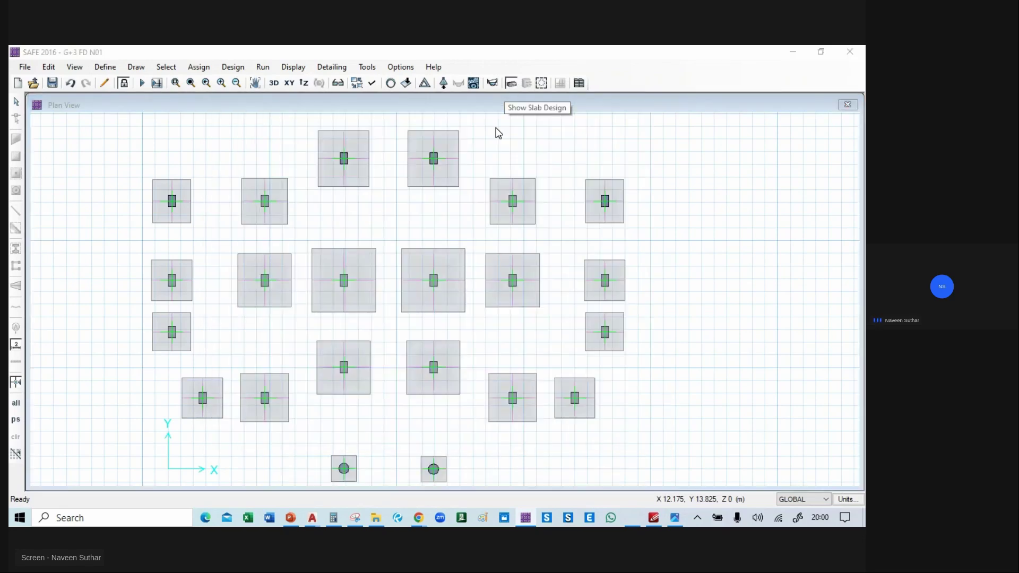
left_click_drag(483, 110, 294, 101)
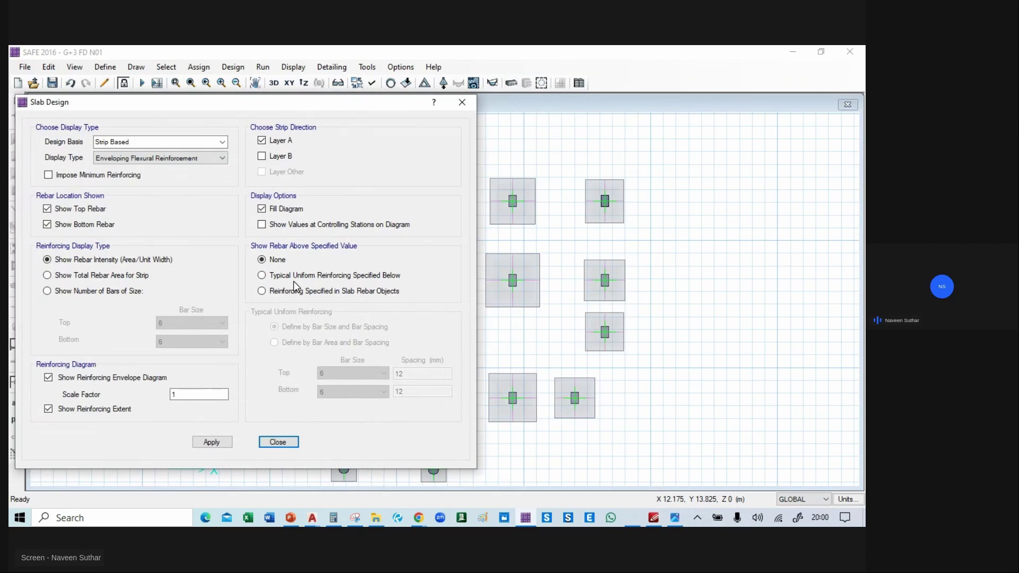
left_click(47, 209)
left_click(262, 275)
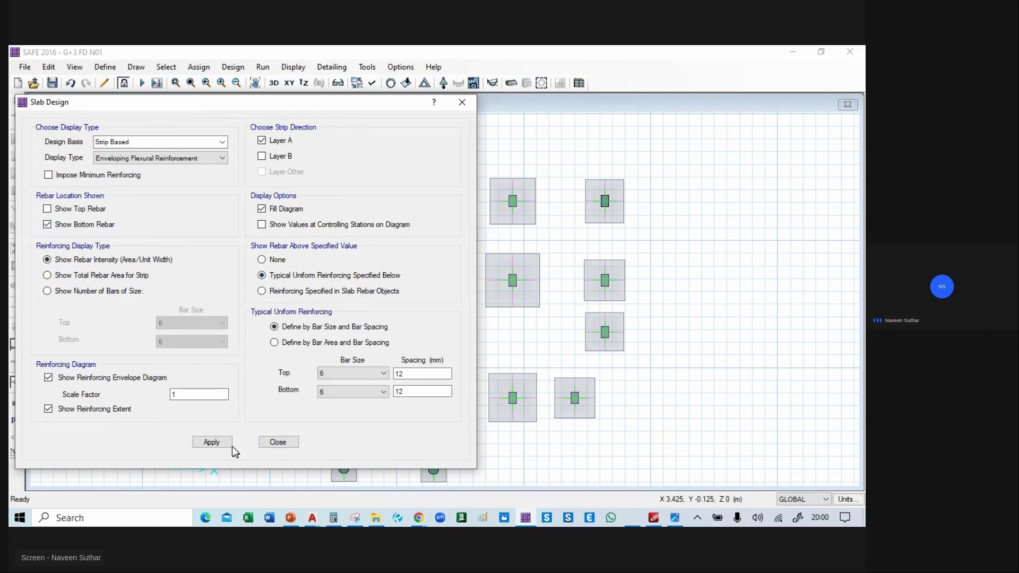
left_click(217, 442)
left_click(286, 442)
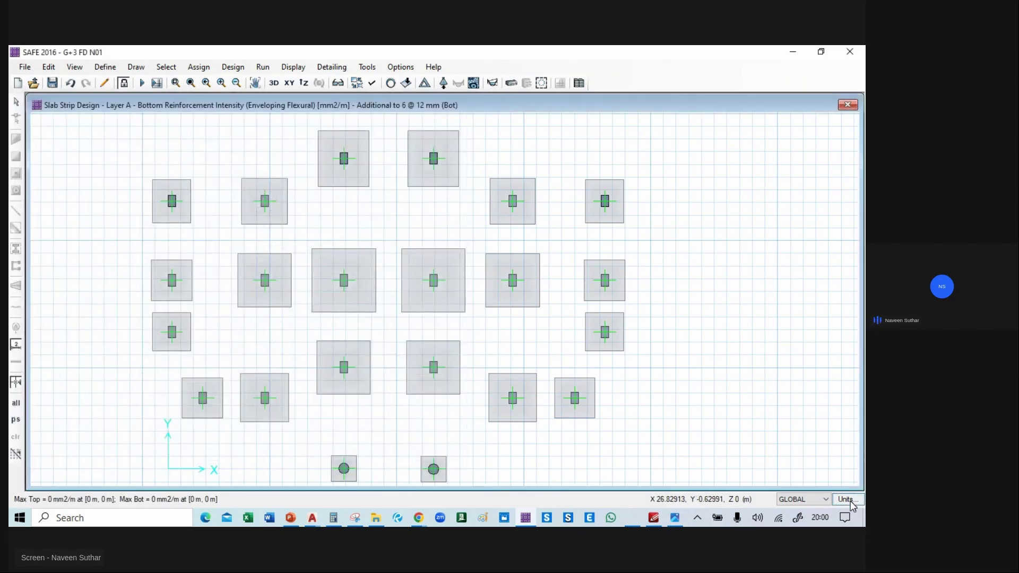
- In the program's unit settings, set the section Area units to KN, cm, C
left_click(848, 499)
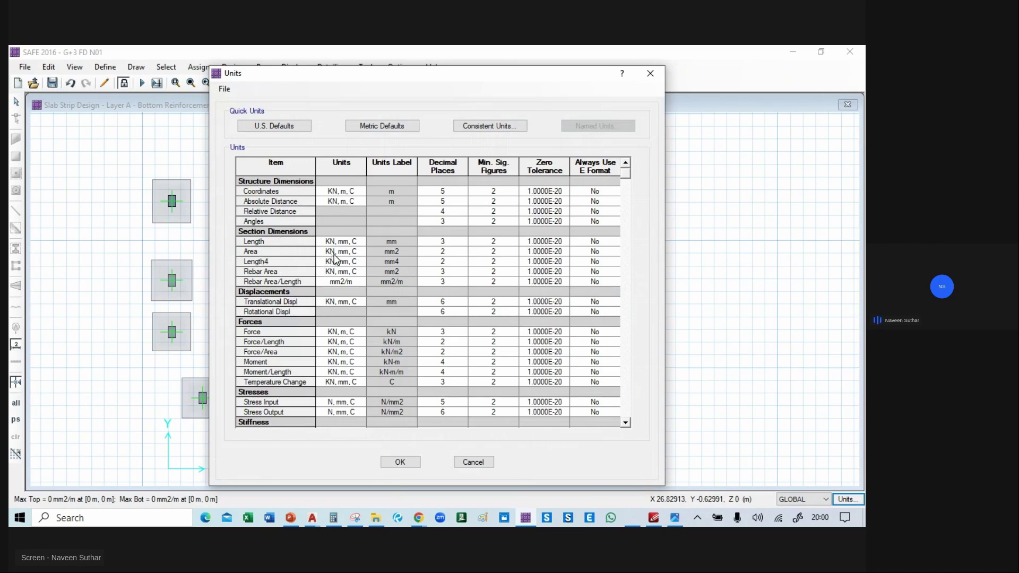
left_click(349, 252)
left_click(404, 253)
left_click(360, 253)
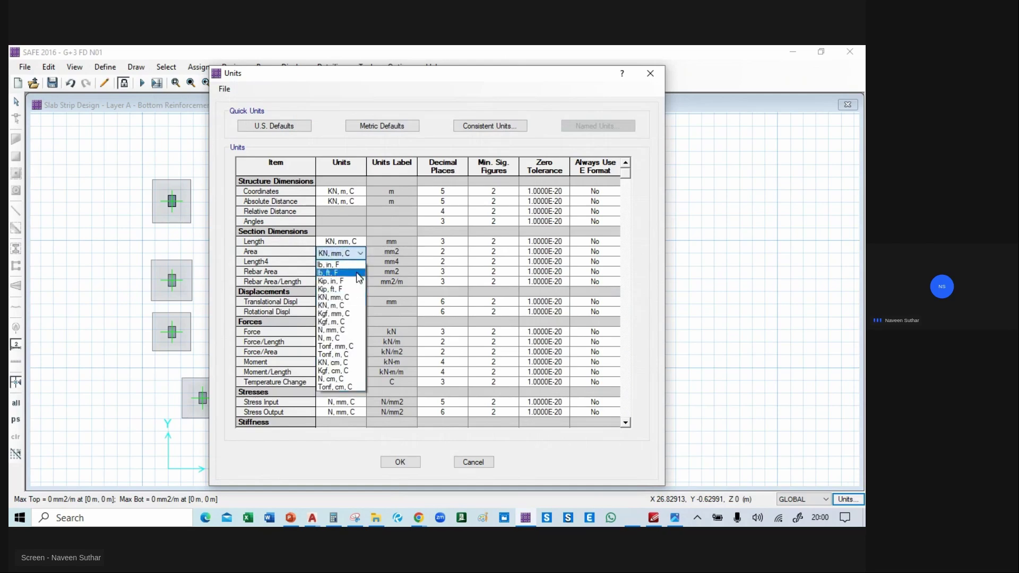
left_click(345, 363)
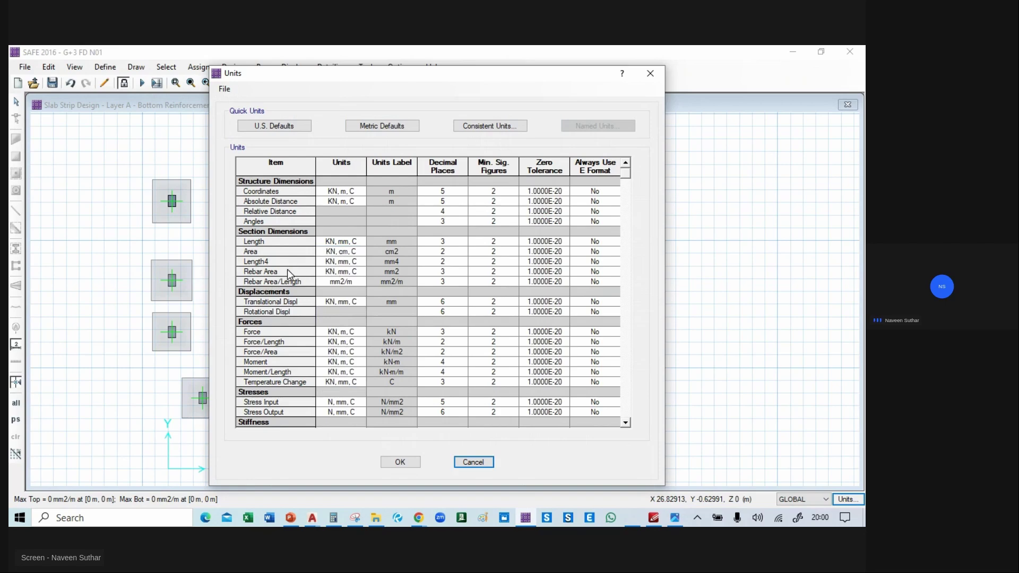
- Set the Rebar Area units to KN, cm, C and Rebar Area/Length to cm2/m, and accept the unit settings
left_click(358, 276)
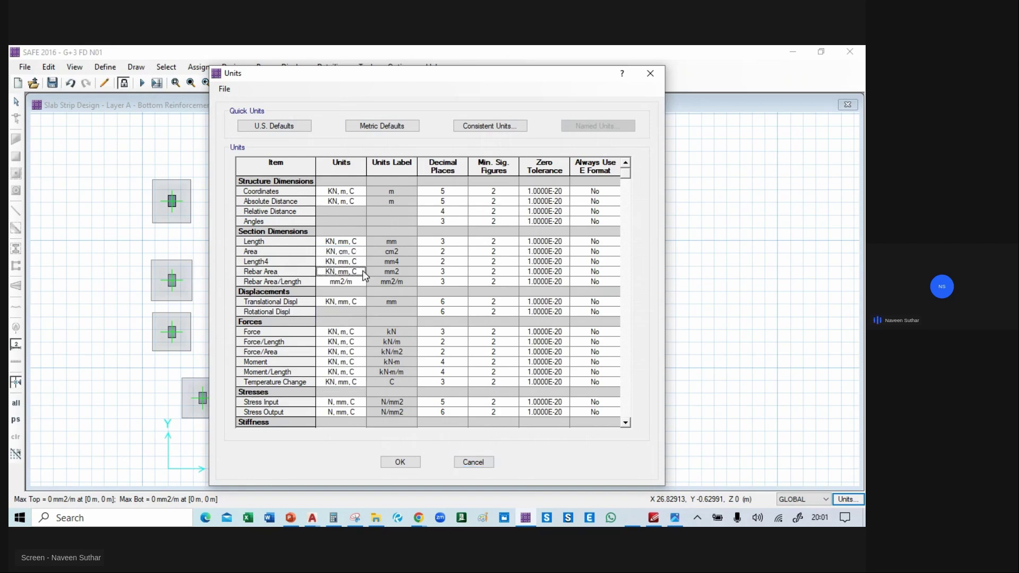
left_click(360, 273)
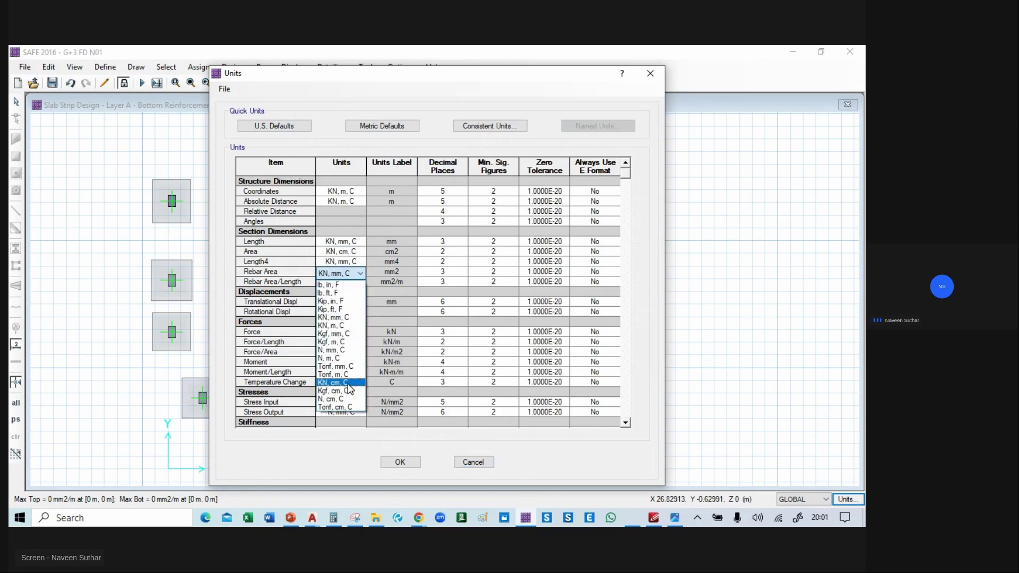
left_click(332, 383)
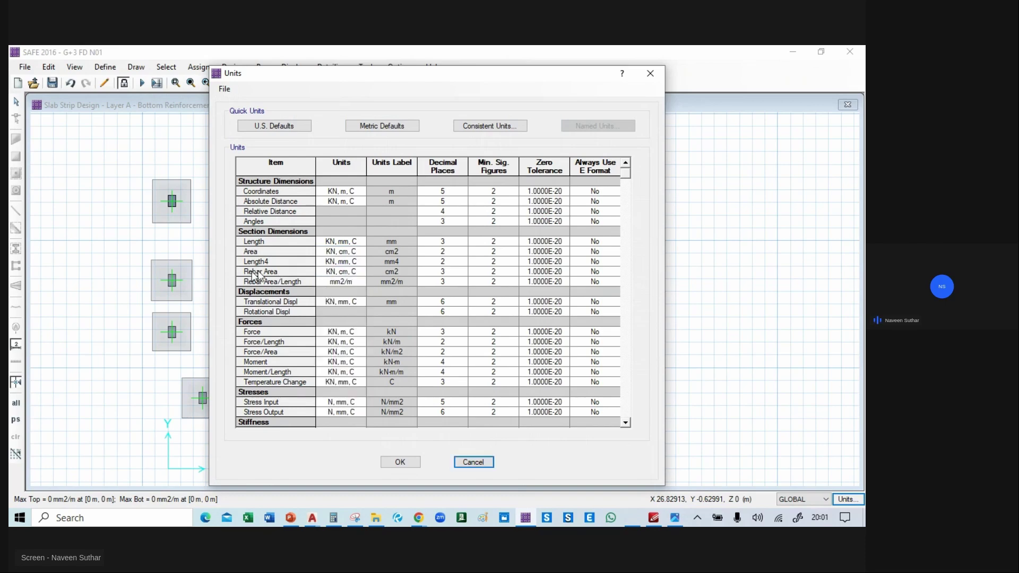
left_click(352, 284)
left_click(357, 285)
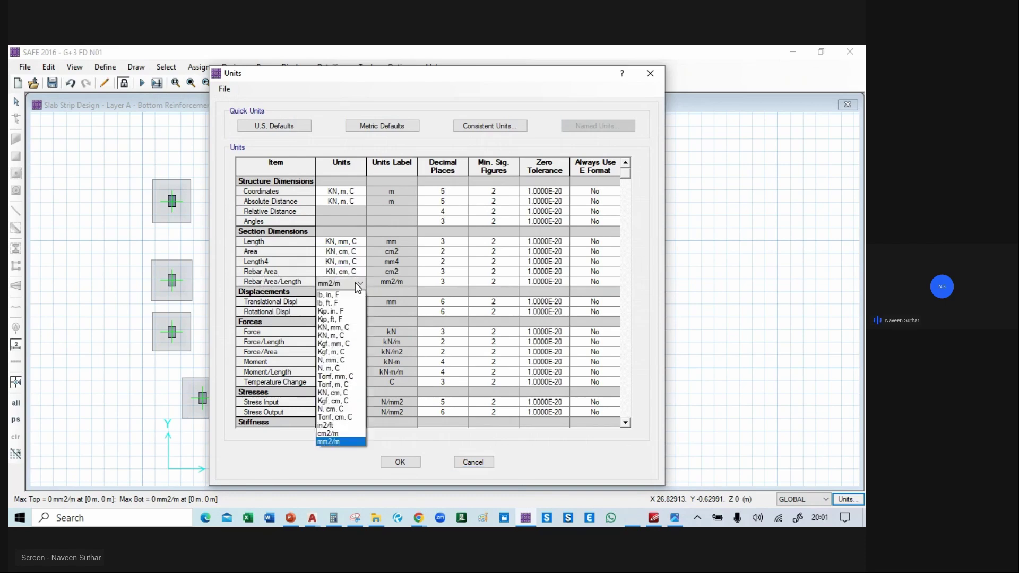
left_click(348, 438)
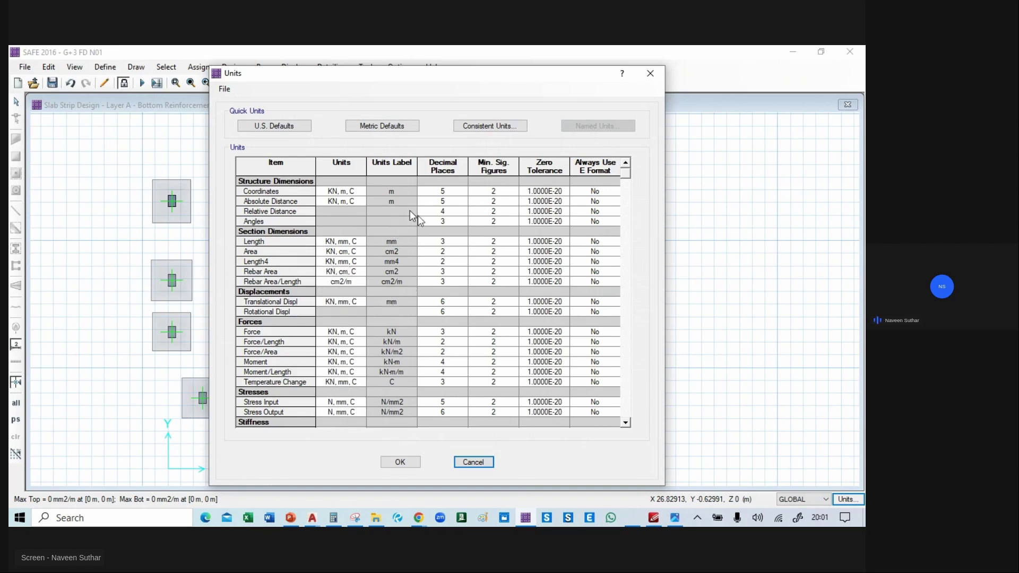
left_click(400, 462)
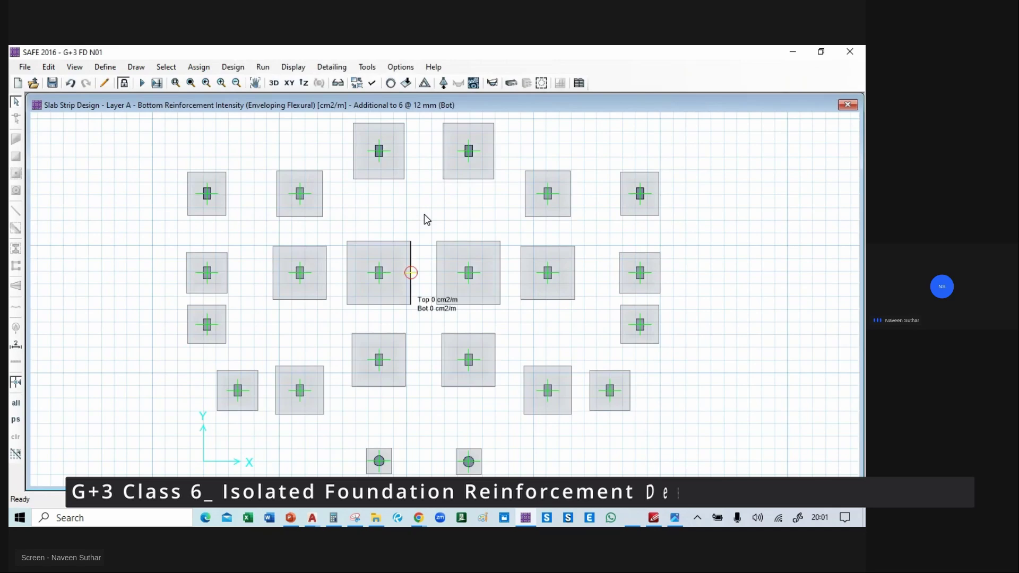
- Reopen the slab design display settings and define the typical uniform reinforcing by bar area and bar spacing
left_click(510, 84)
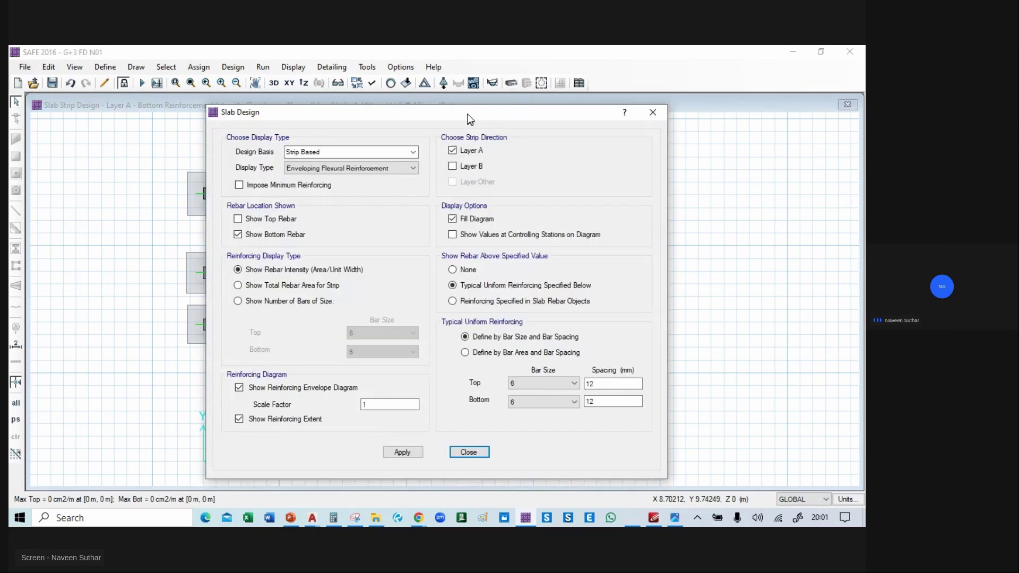
left_click_drag(467, 114, 273, 122)
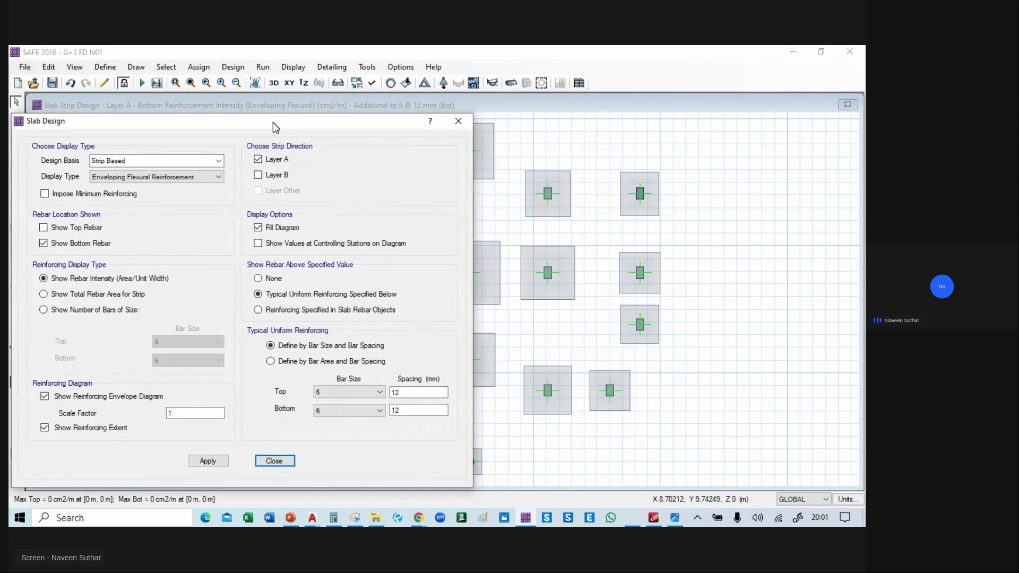
left_click(297, 364)
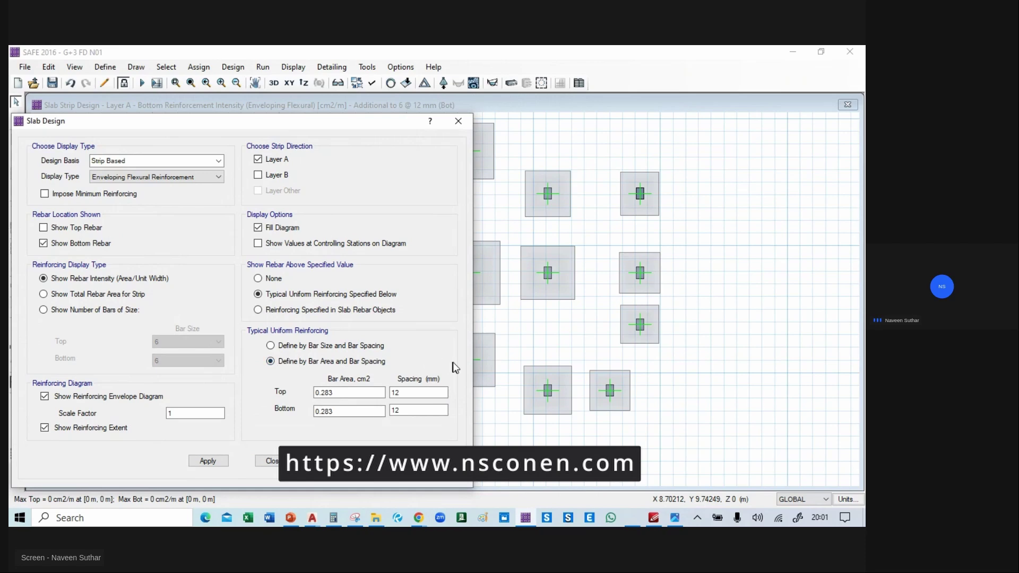
- Set the top and bottom bar areas to 0.1 cm² and both spacings to 0.1 mm, and apply them to the display
double_click(399, 393)
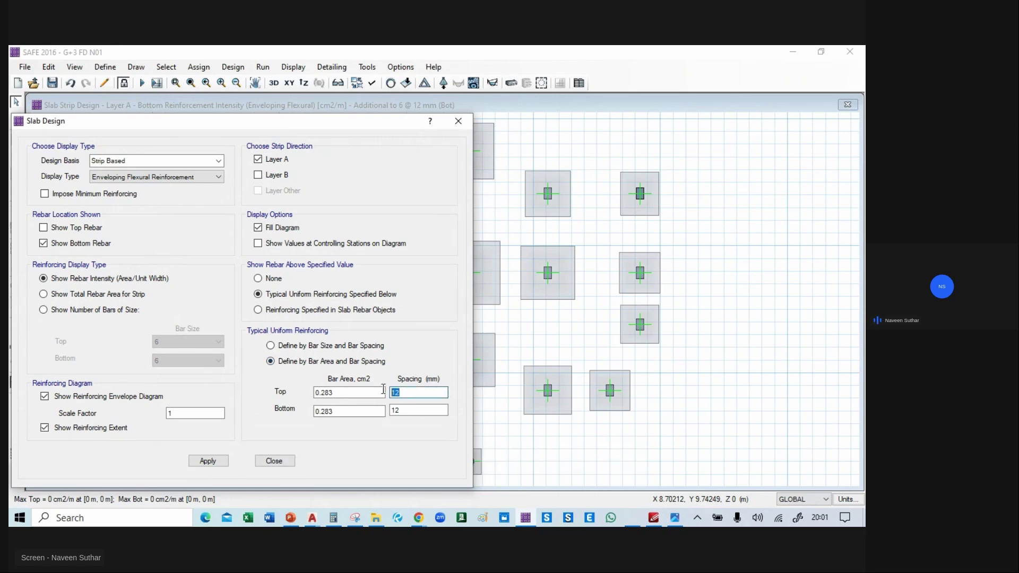
type("0")
left_click(353, 397)
left_click(522, 394)
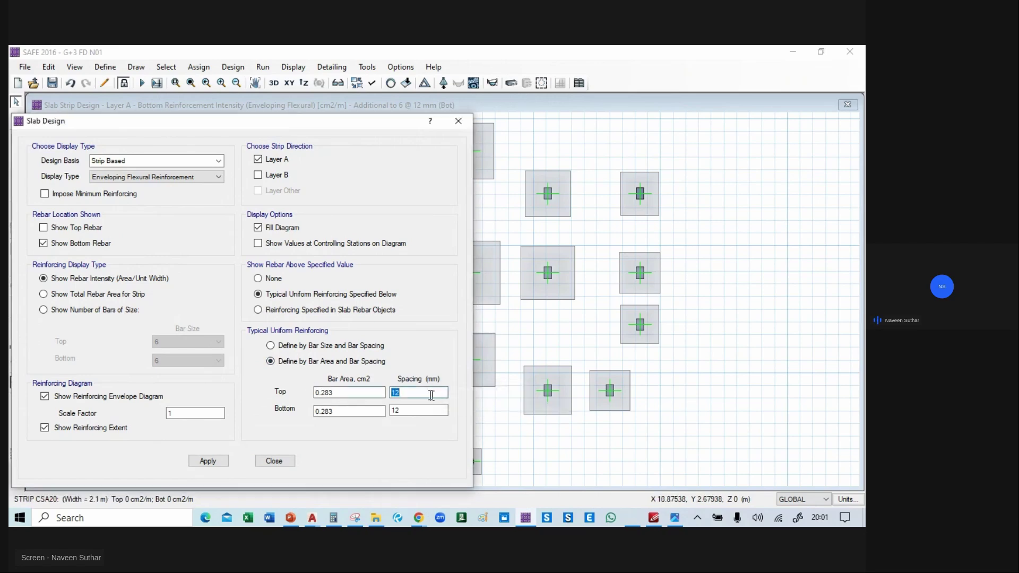
type("0.")
left_click(416, 411)
left_click(344, 391)
type("0.")
left_click(344, 410)
left_click(208, 461)
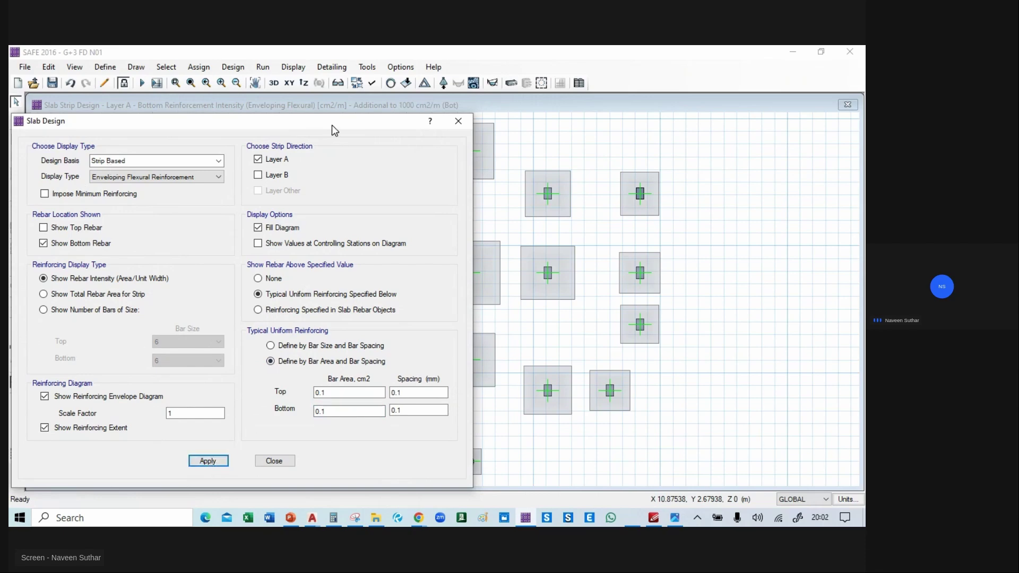
- Examine the bottom reinforcement intensity at the footings on the plan
left_click_drag(333, 130, 64, 129)
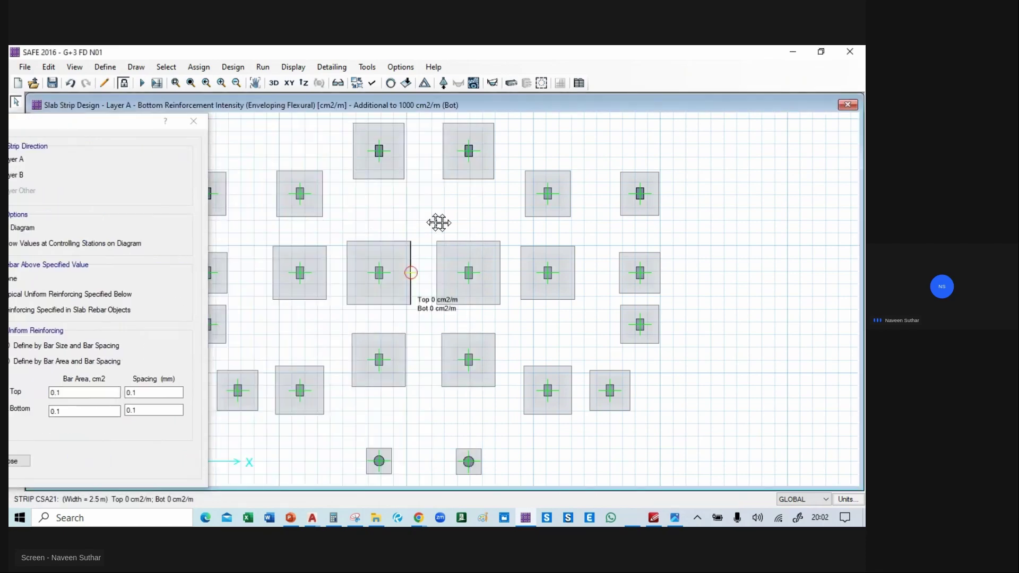
middle_click_drag(439, 220, 495, 228)
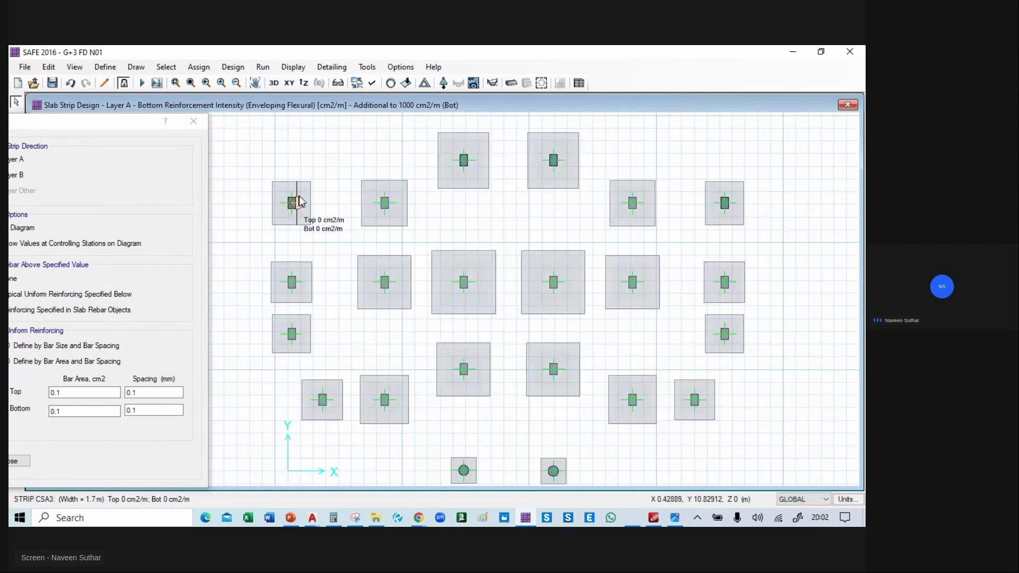
left_click_drag(103, 128, 316, 138)
left_click_drag(379, 135, 389, 136)
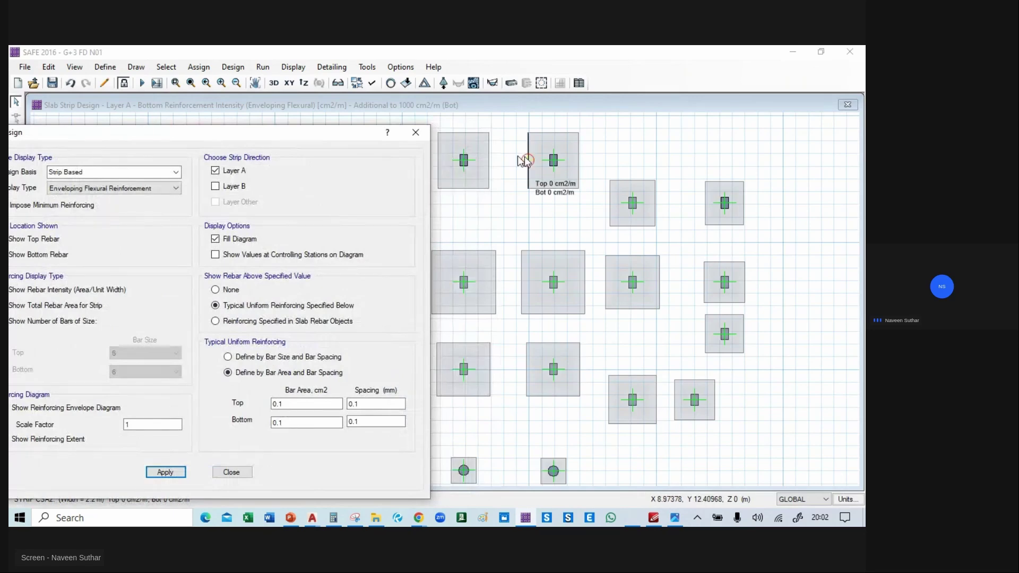
- Show the total rebar area for the strips, and return the display to rebar intensity
left_click_drag(186, 139, 246, 130)
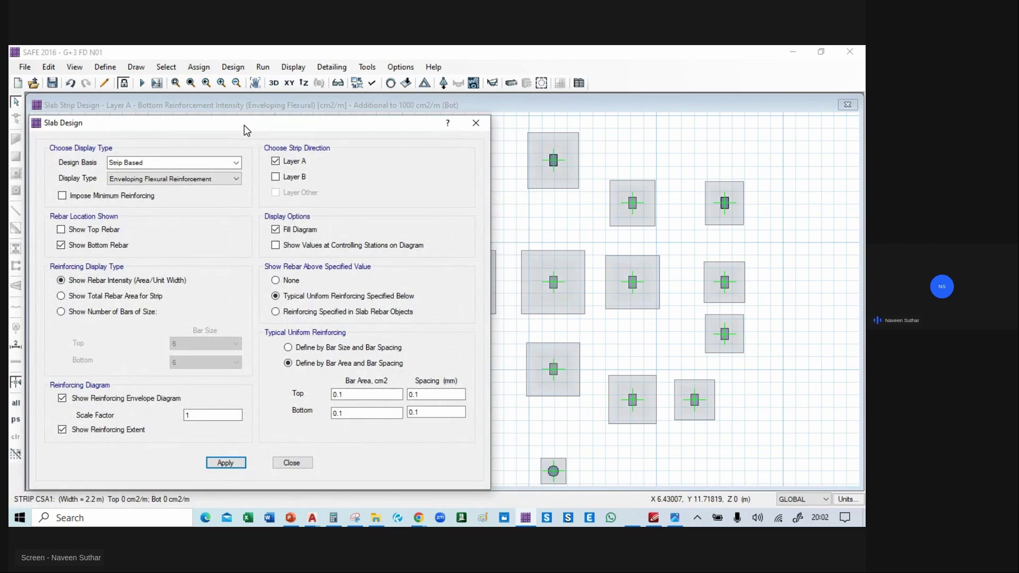
left_click(98, 297)
left_click(234, 464)
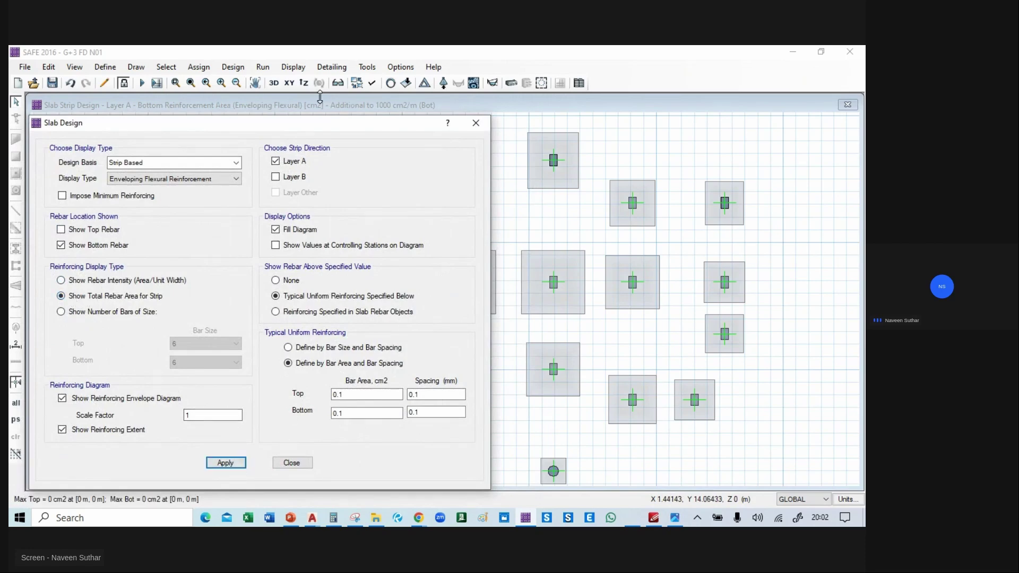
left_click_drag(334, 123, 463, 126)
left_click(170, 281)
left_click(300, 462)
- Turn on values at controlling stations on the reinforcement diagram and apply the setting
left_click_drag(428, 128, 251, 122)
left_click(212, 239)
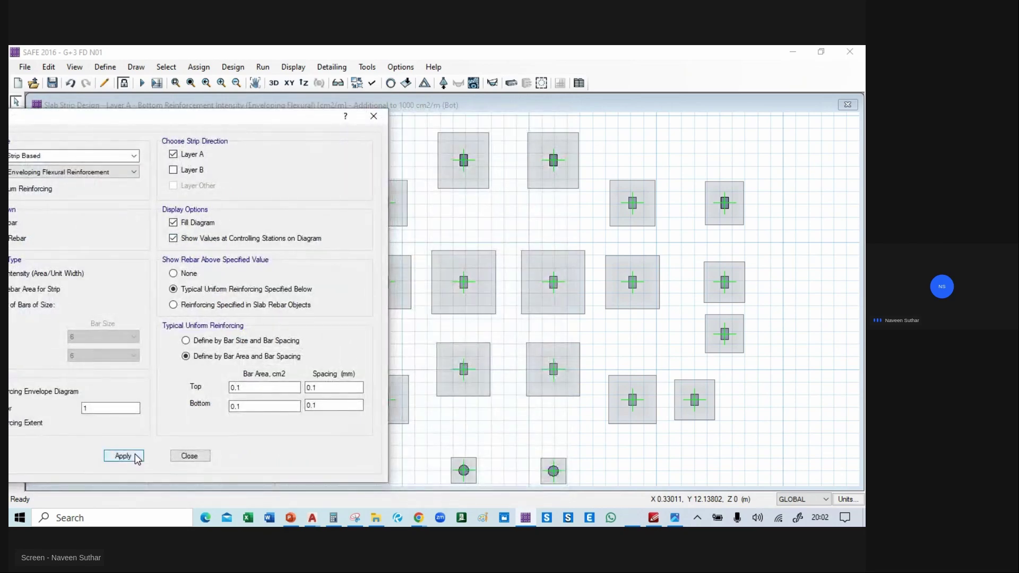
left_click(136, 458)
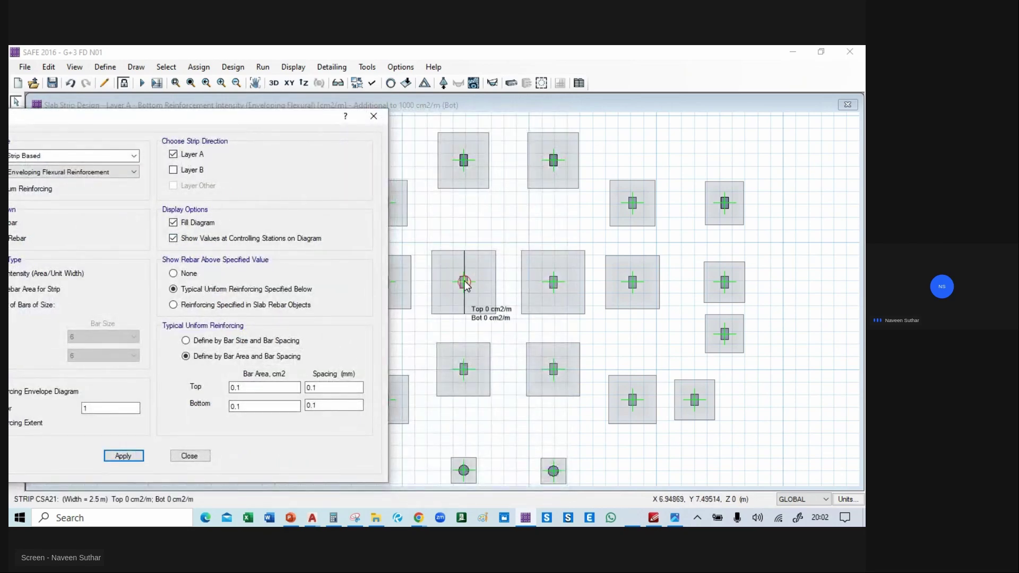
- Set the top and bottom typical reinforcing to a 1.13 cm² bar area at 150 mm spacing and apply it to the footing diagram
left_click_drag(166, 114, 223, 113)
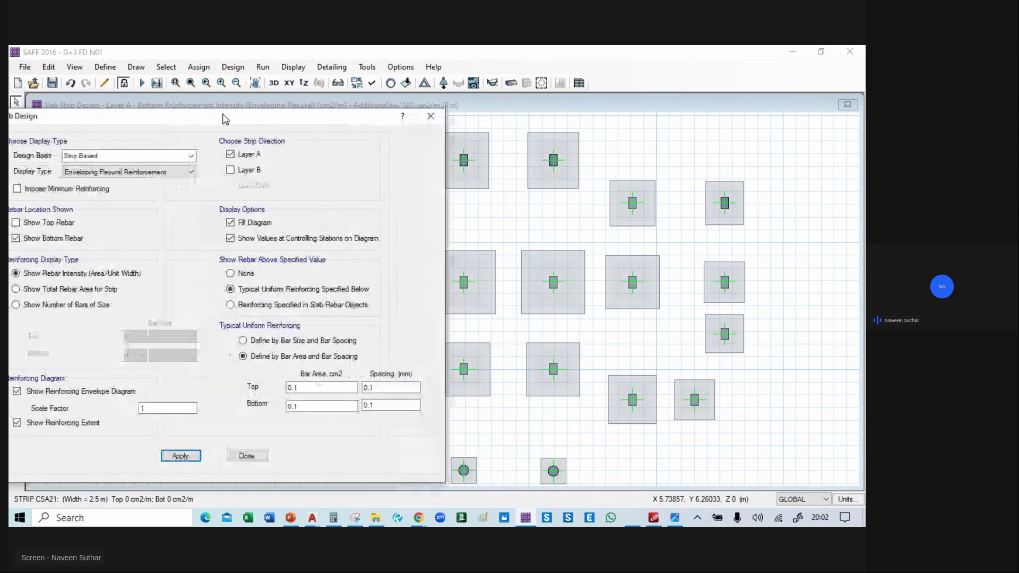
left_click(385, 387)
double_click(385, 388)
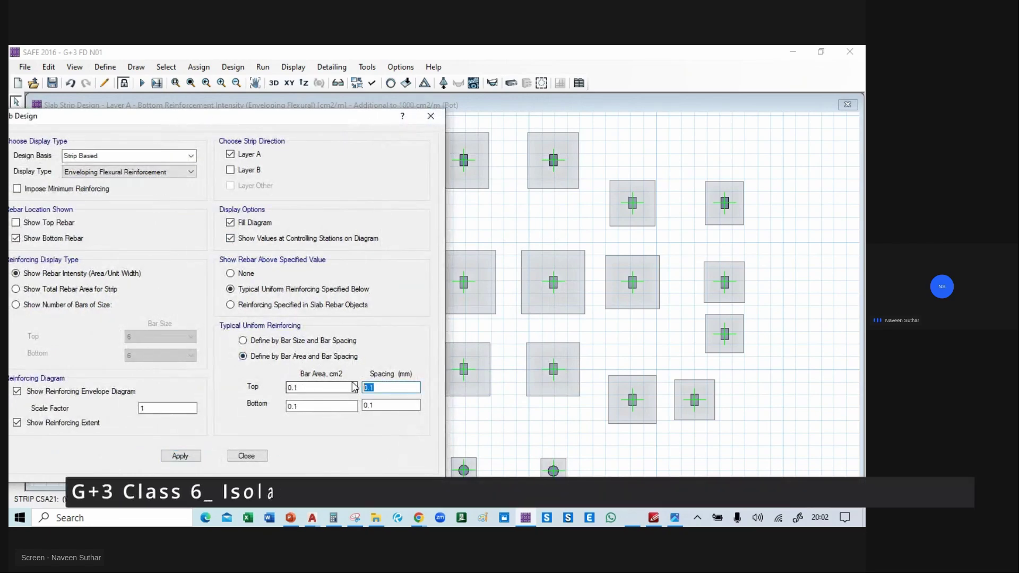
type("150")
double_click(381, 405)
type("150")
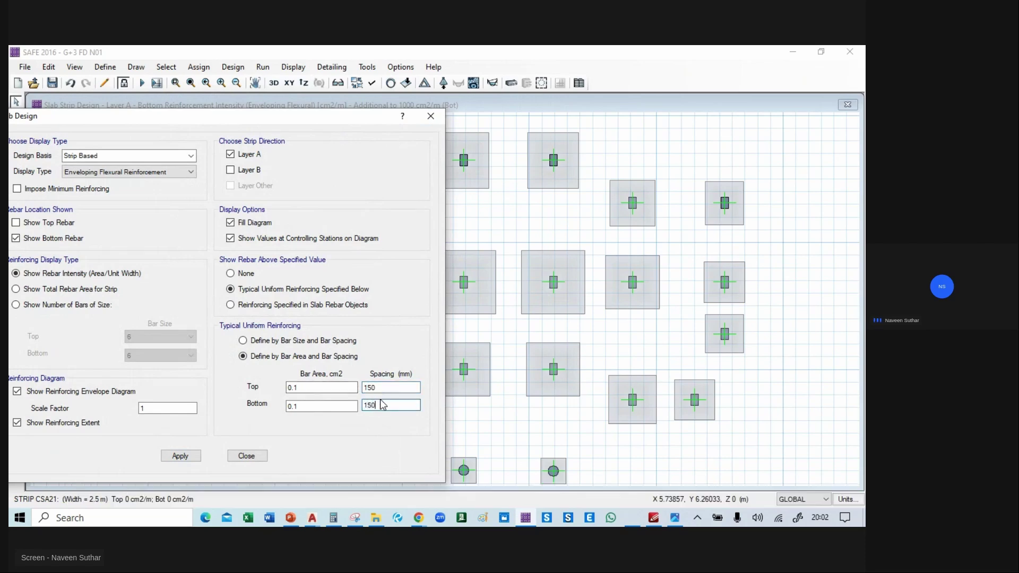
double_click(312, 387)
type("3")
left_click(317, 407)
left_click(178, 456)
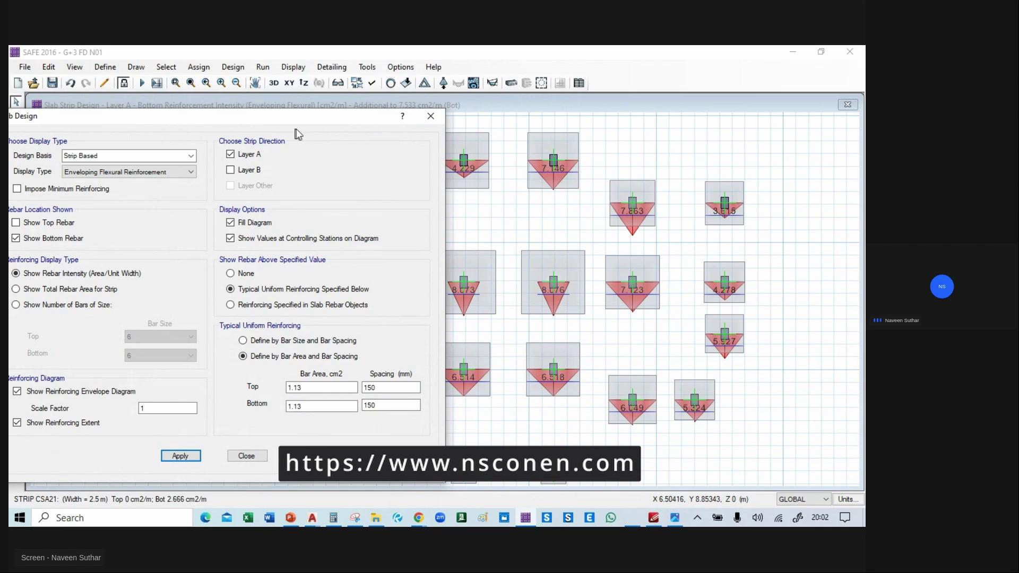
left_click_drag(307, 117, 134, 126)
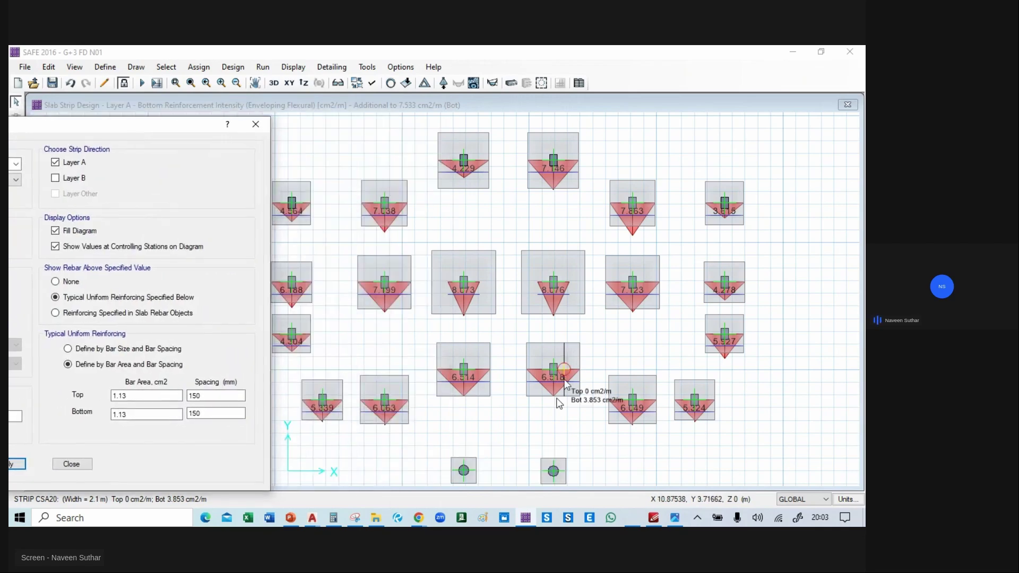
- Consult the footing bar area and spacing table in rf.jpg alongside the Slab Design settings
mouse_move(684, 518)
left_click(681, 474)
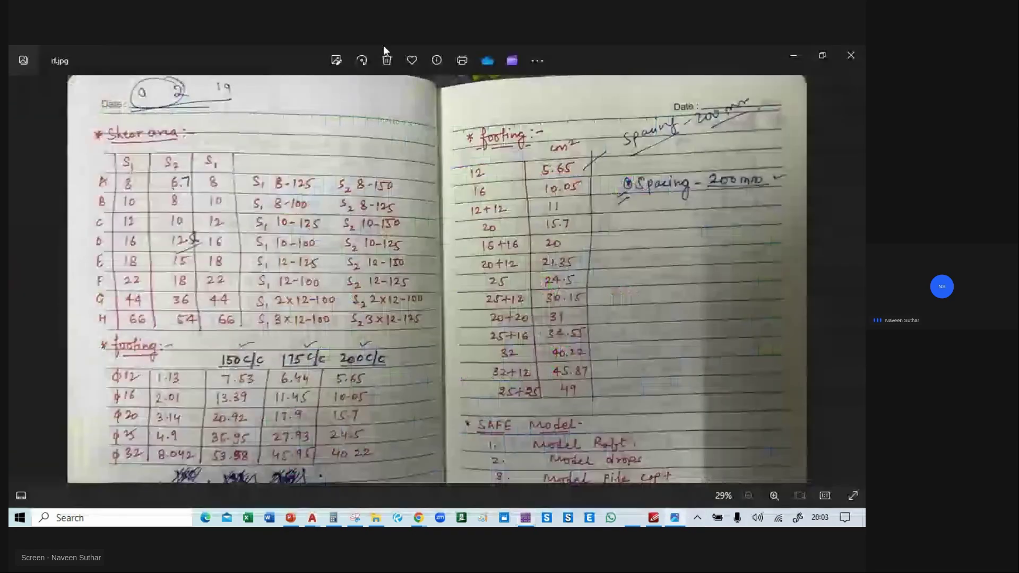
double_click(303, 45)
left_click_drag(189, 56, 517, 95)
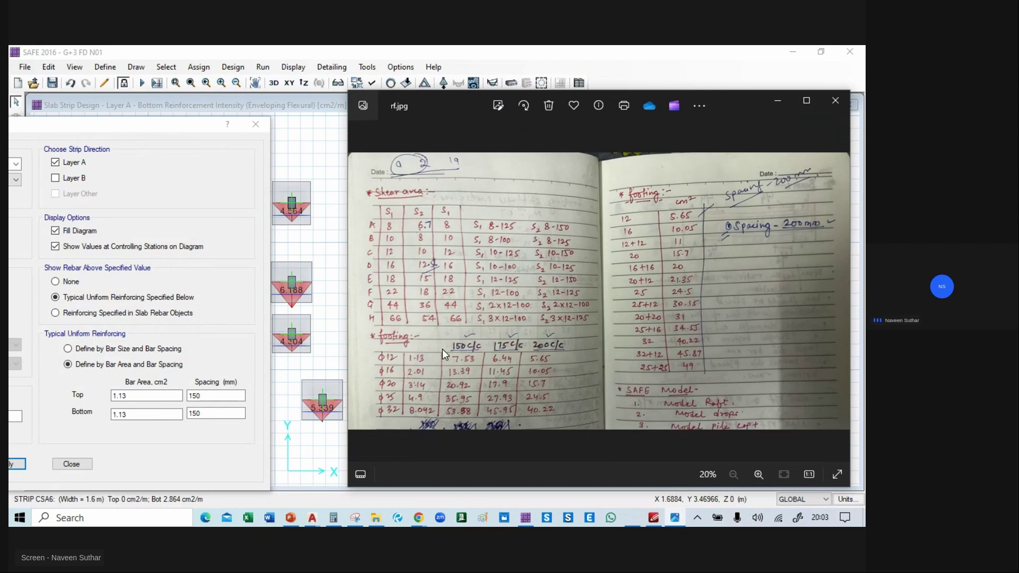
left_click(129, 395)
left_click_drag(111, 131, 351, 124)
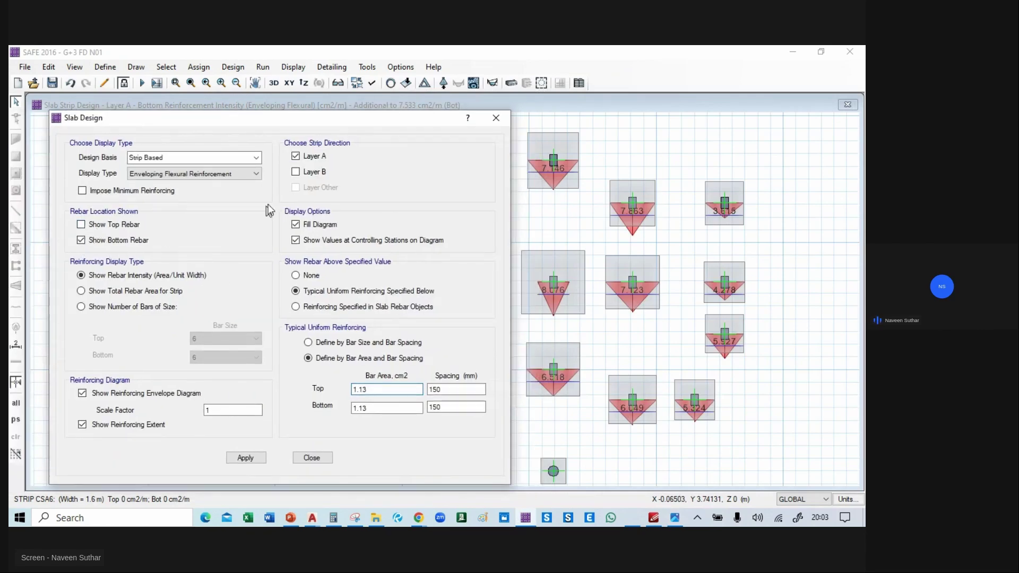
left_click_drag(380, 124, 265, 115)
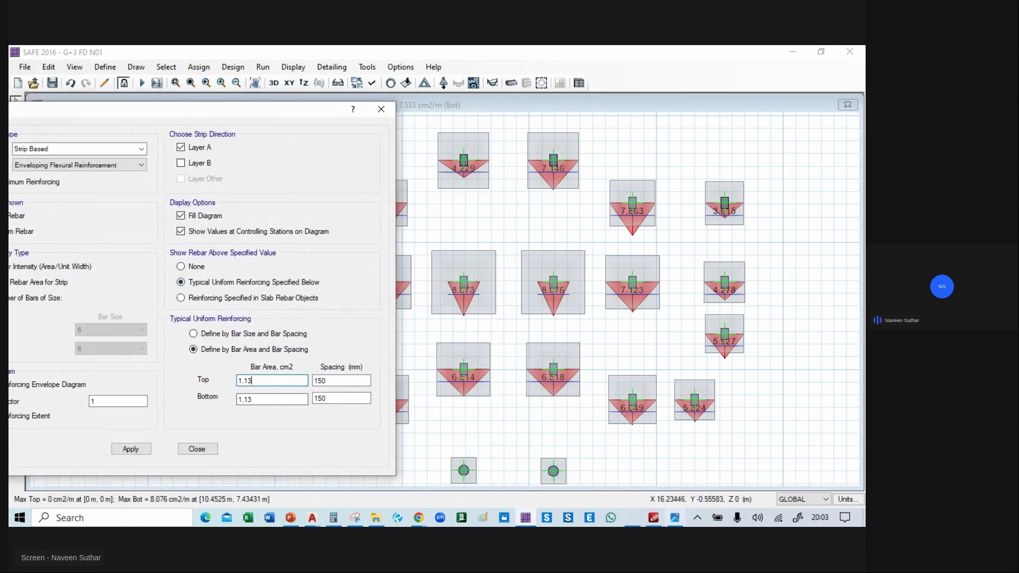
mouse_move(674, 517)
left_click(676, 455)
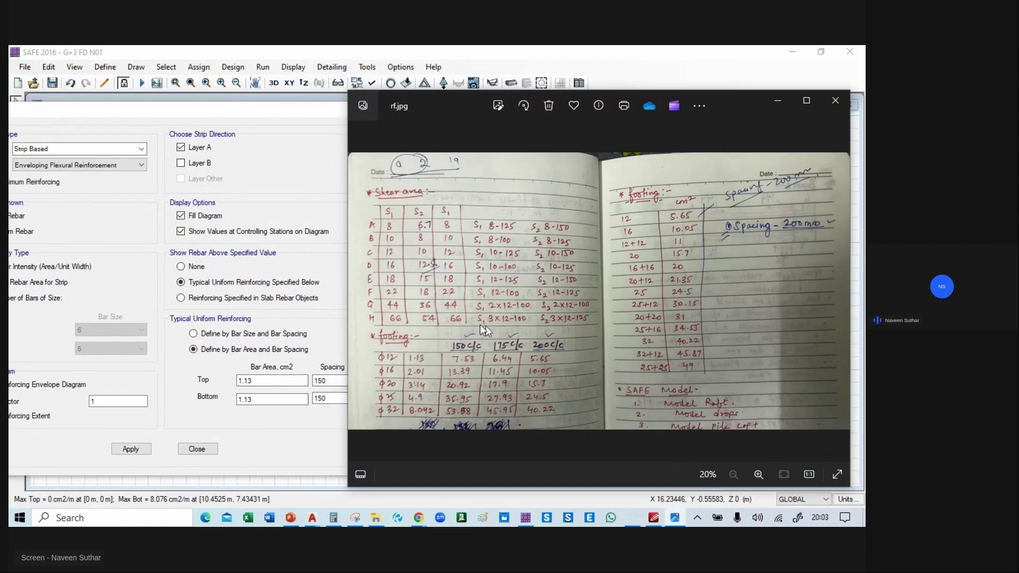
left_click_drag(432, 99, 550, 107)
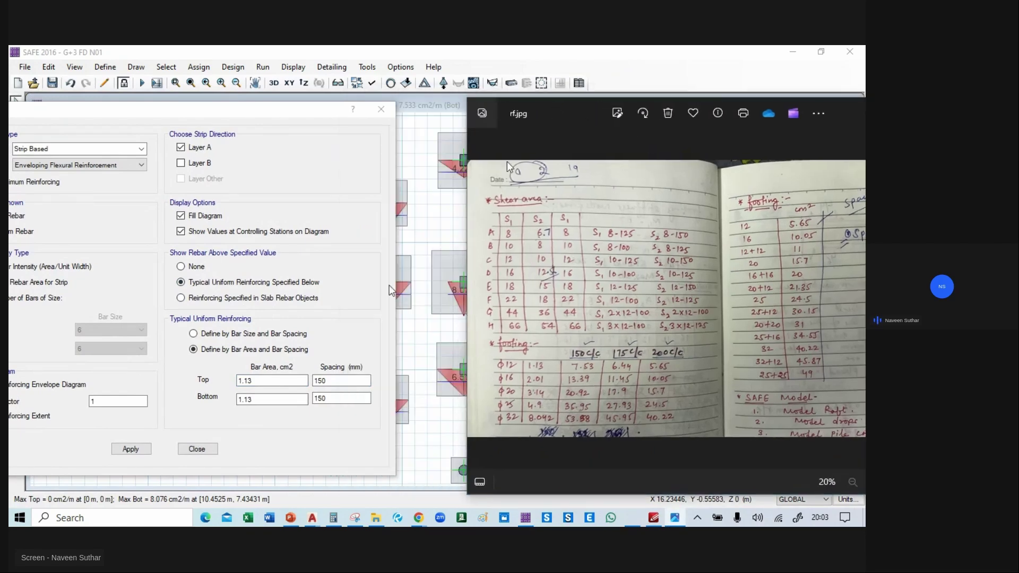
- Reapply the typical reinforcing of 1.13 cm² at 150 mm and examine the bottom reinforcement at the two circular-column footings
left_click(323, 400)
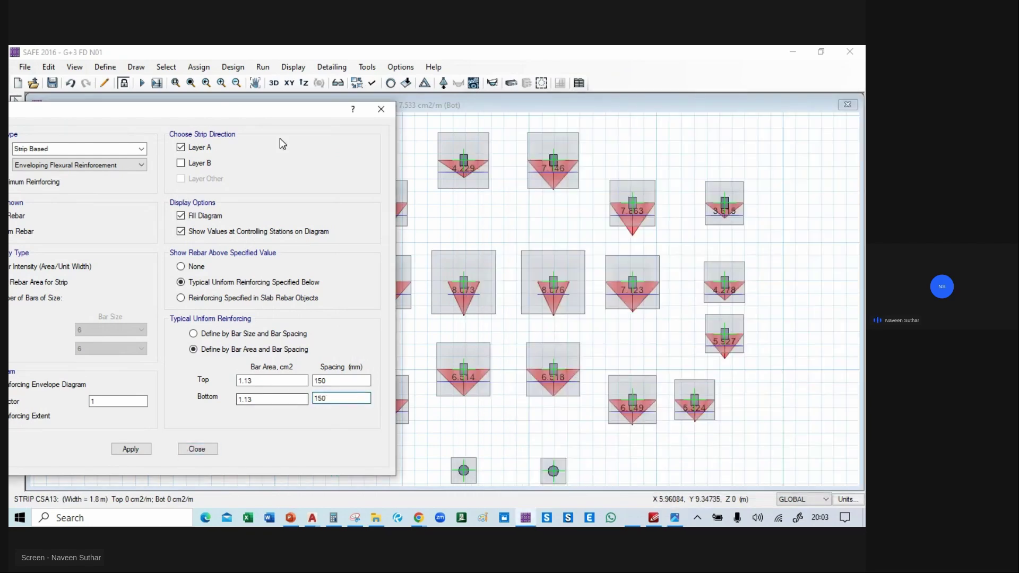
left_click_drag(265, 107, 157, 116)
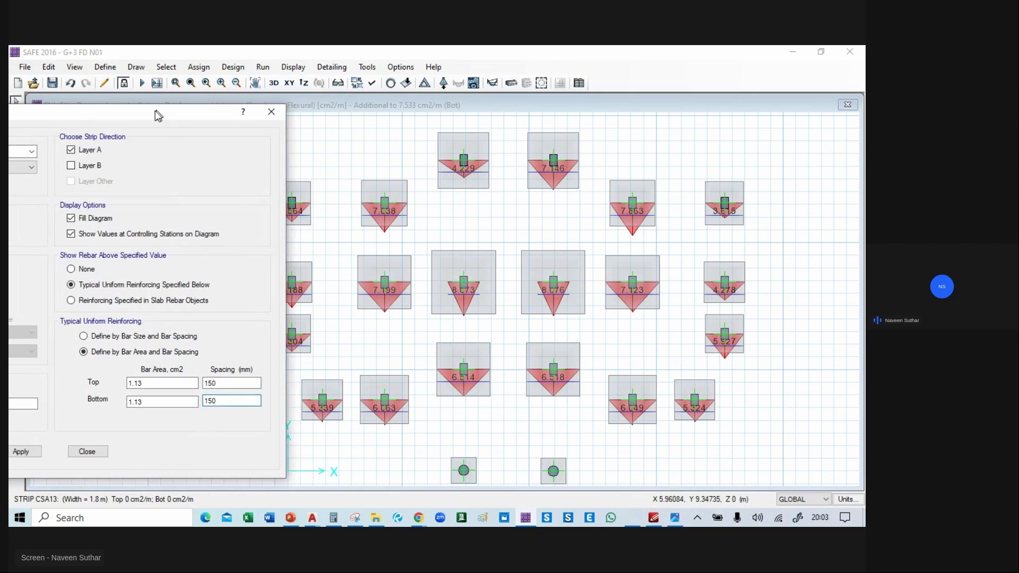
left_click(23, 452)
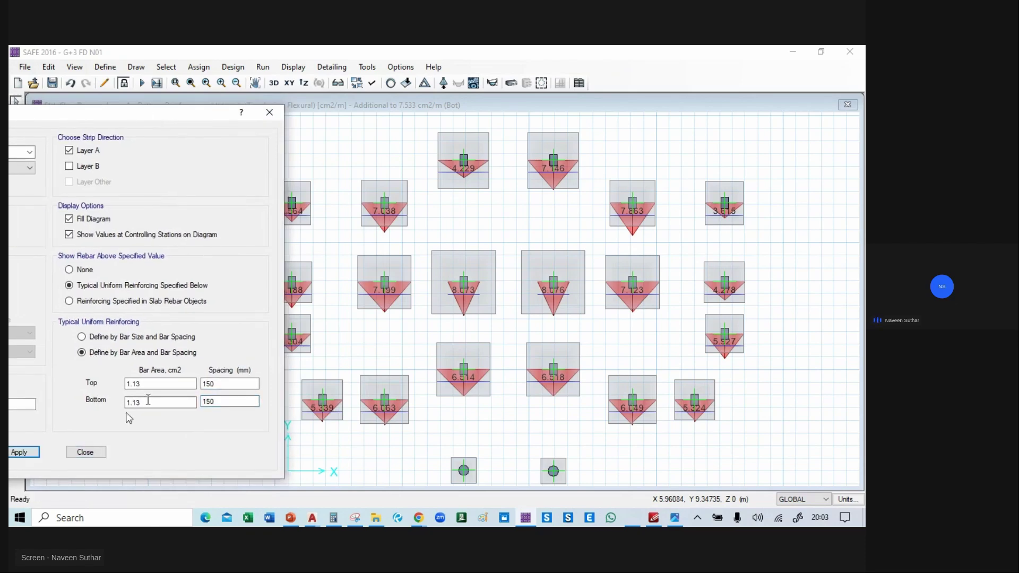
left_click_drag(208, 118, 167, 122)
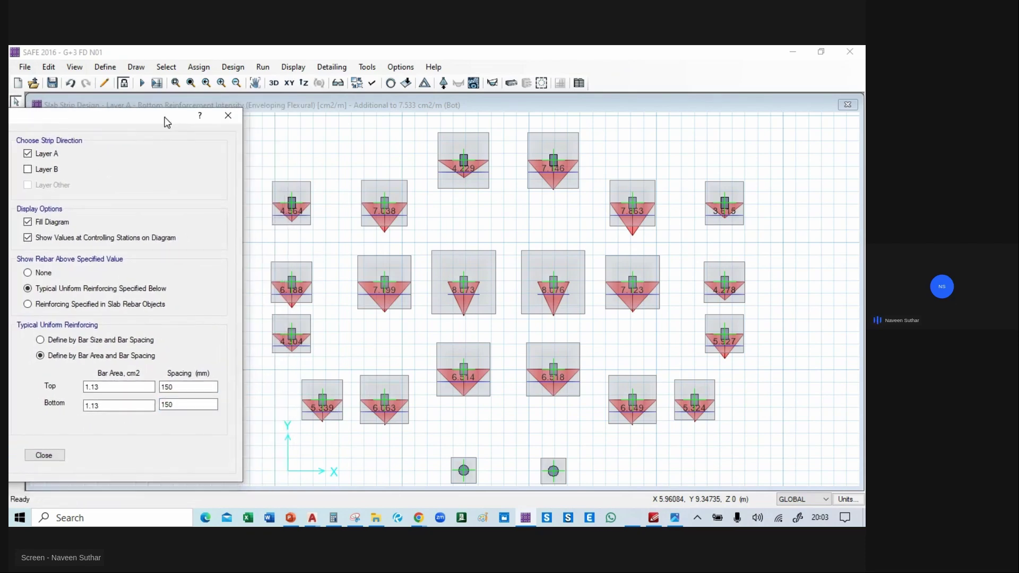
middle_click_drag(560, 431, 531, 341)
scroll(454, 404, "up", 3)
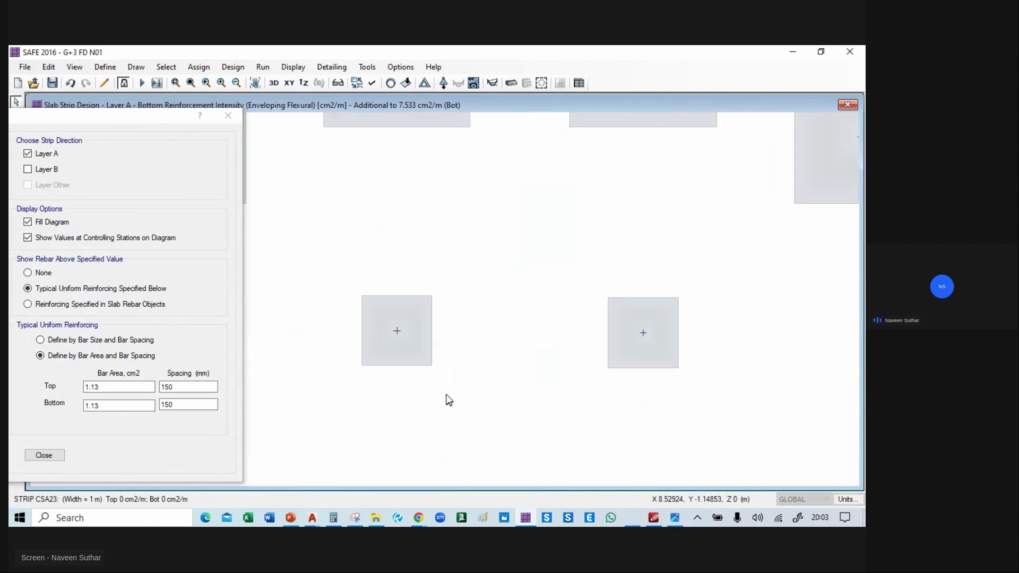
scroll(448, 401, "up", 1)
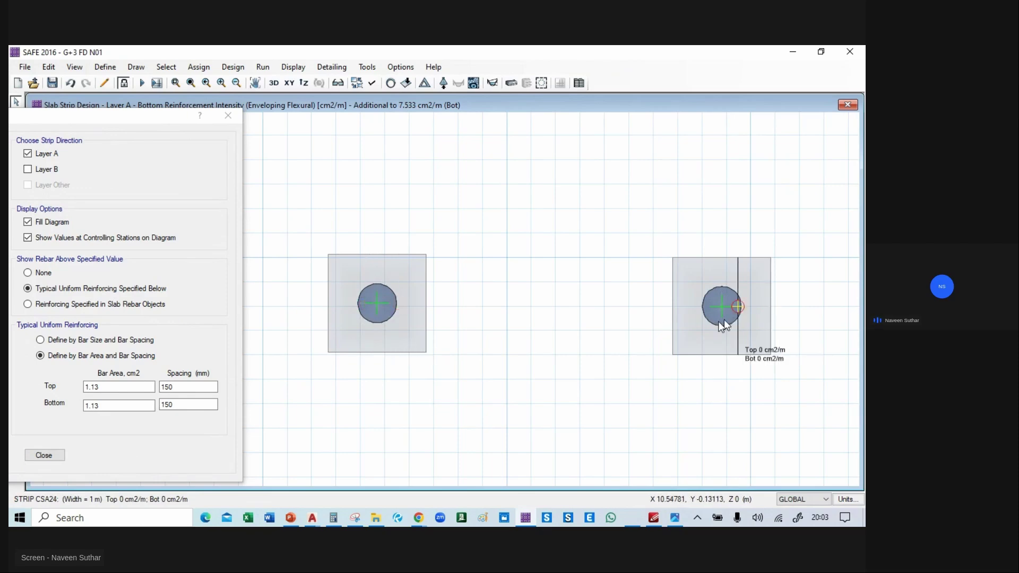
scroll(594, 367, "down", 1)
scroll(593, 367, "down", 1)
- Set the bottom bar area to 0.2 cm², apply it, and check the bottom reinforcement at both circular-column footings
left_click_drag(109, 115, 256, 114)
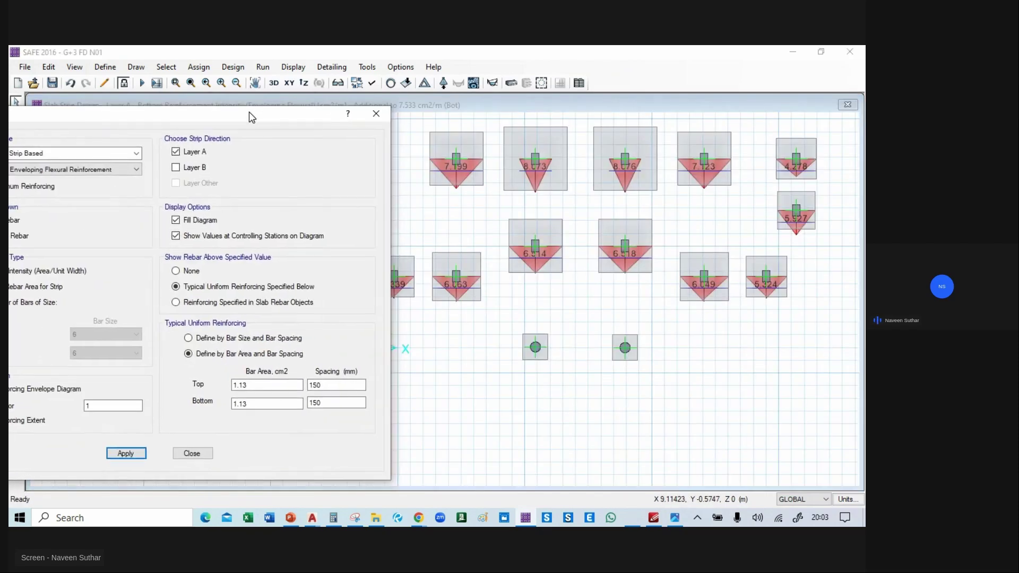
double_click(252, 405)
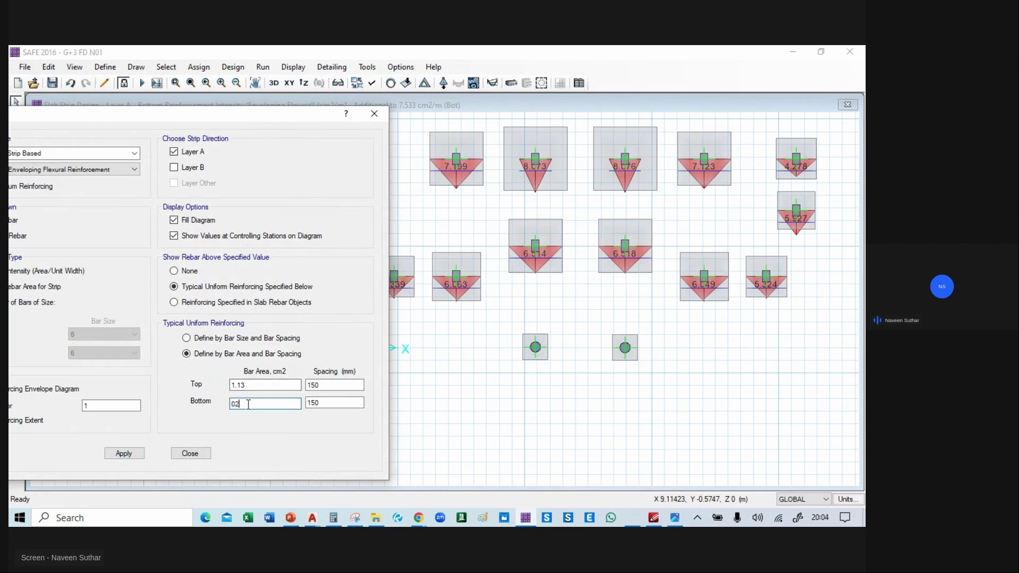
left_click(128, 452)
scroll(541, 350, "up", 3)
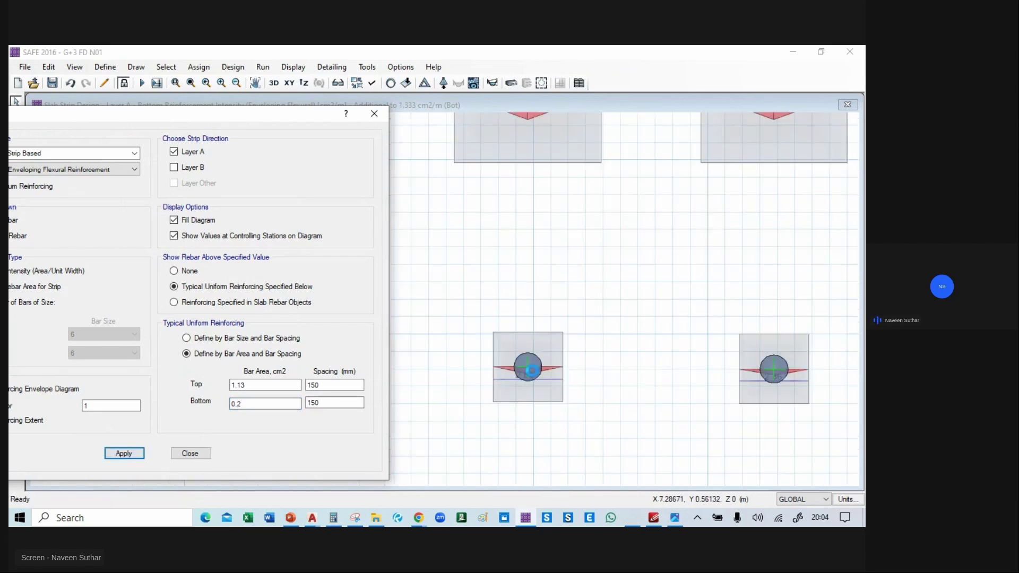
mouse_move(774, 370)
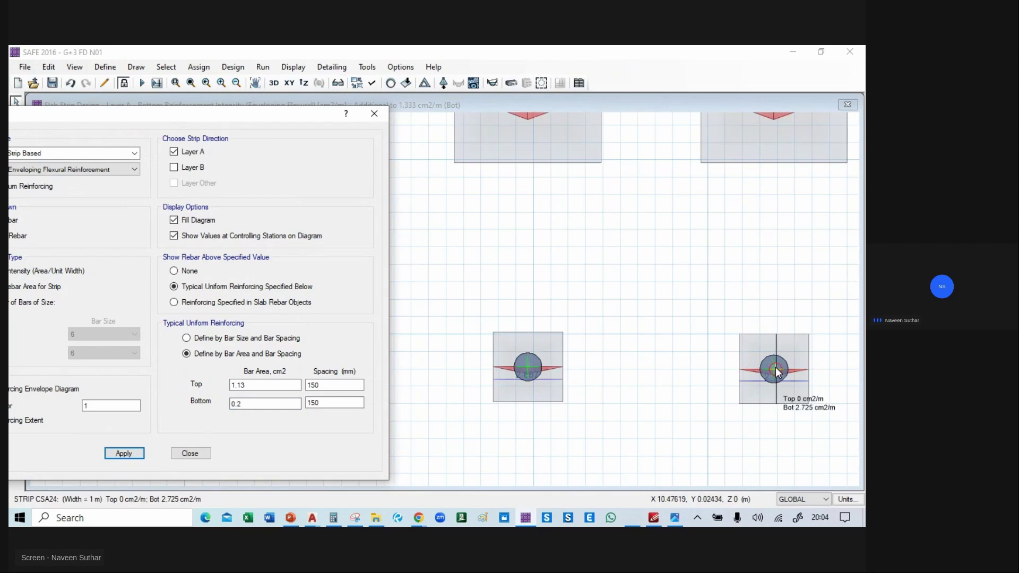
middle_click_drag(774, 371, 737, 360)
mouse_move(496, 358)
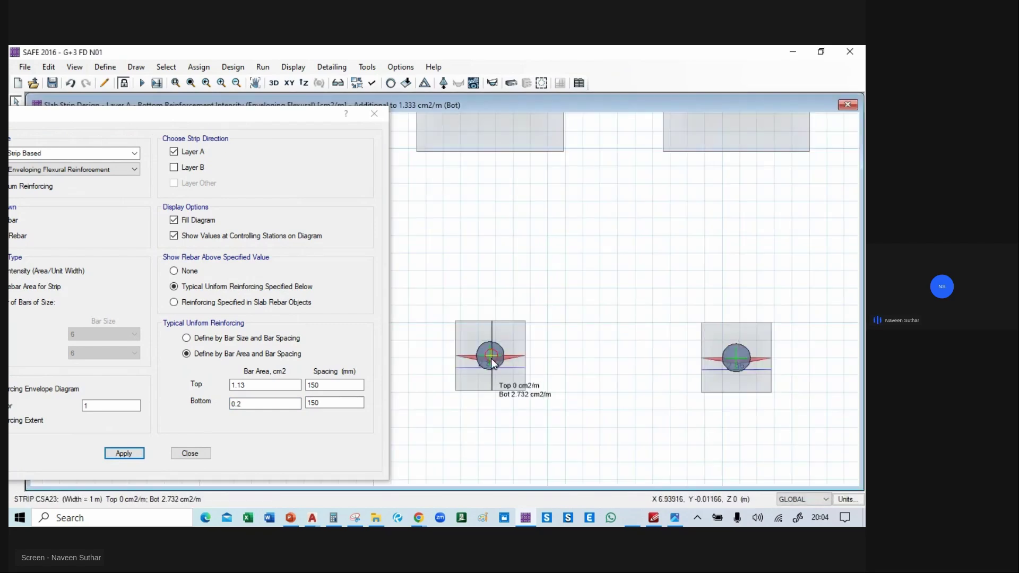
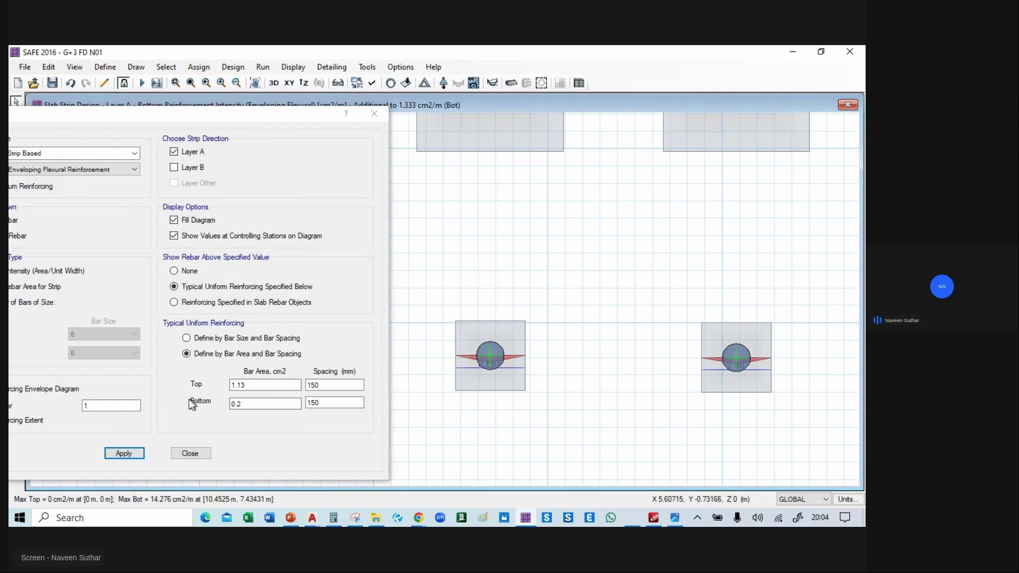
- Set the bottom typical reinforcing to a 1.13 cm² bar area at 200 mm spacing and apply it to the footing diagram
left_click(250, 404)
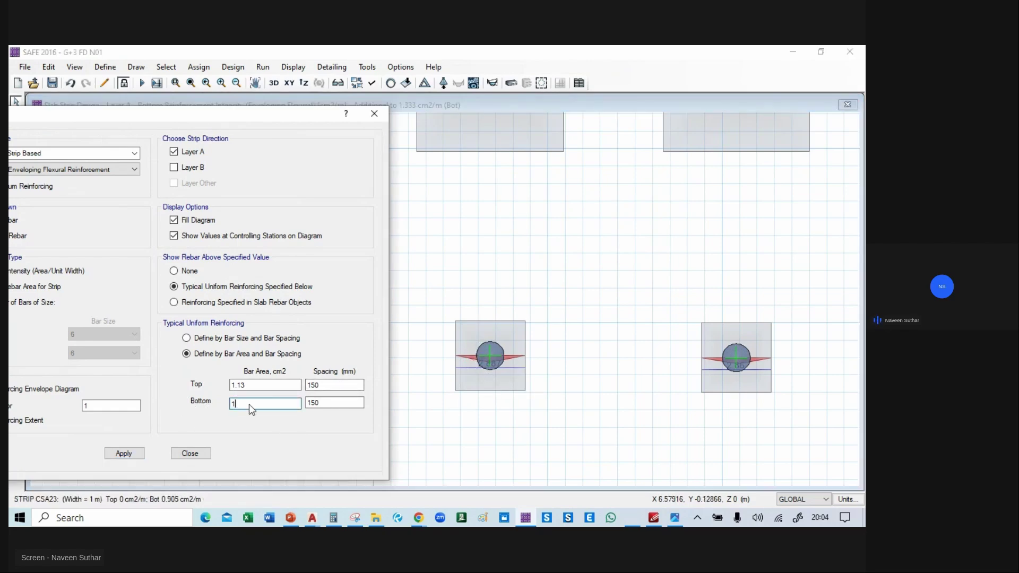
type("1.13")
key("Tab")
left_click(128, 454)
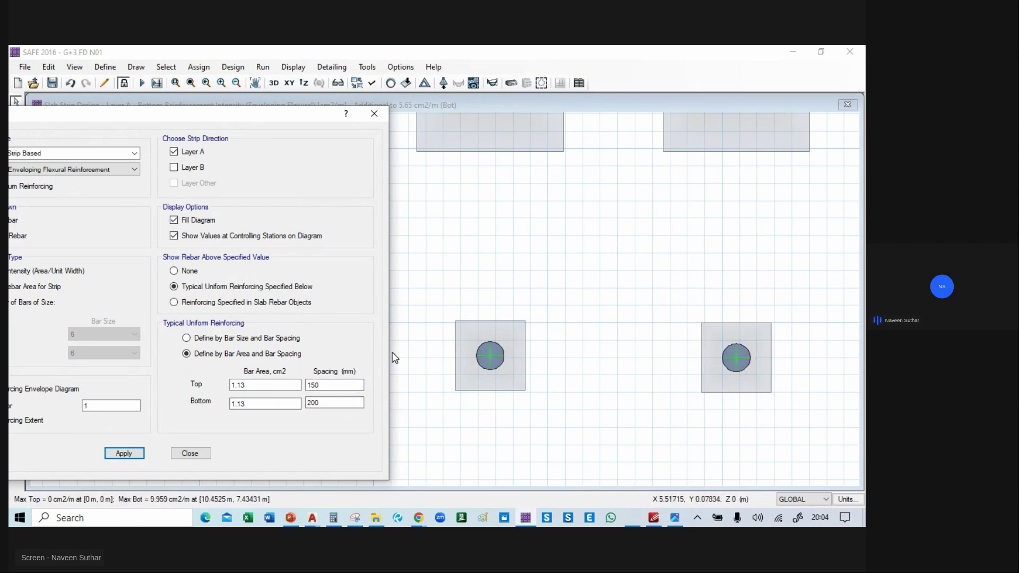
scroll(593, 430, "down", 2)
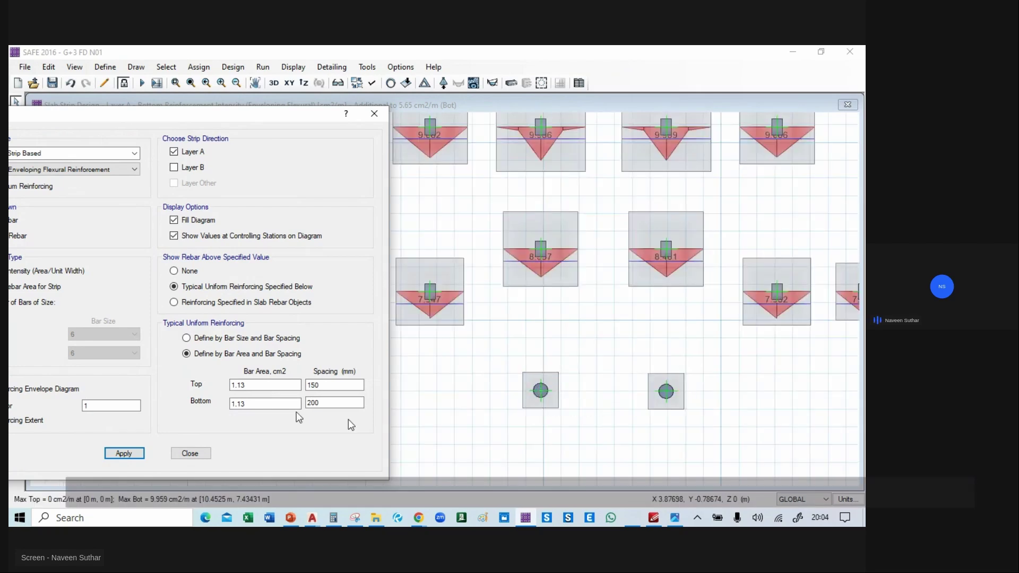
scroll(603, 409, "down", 1)
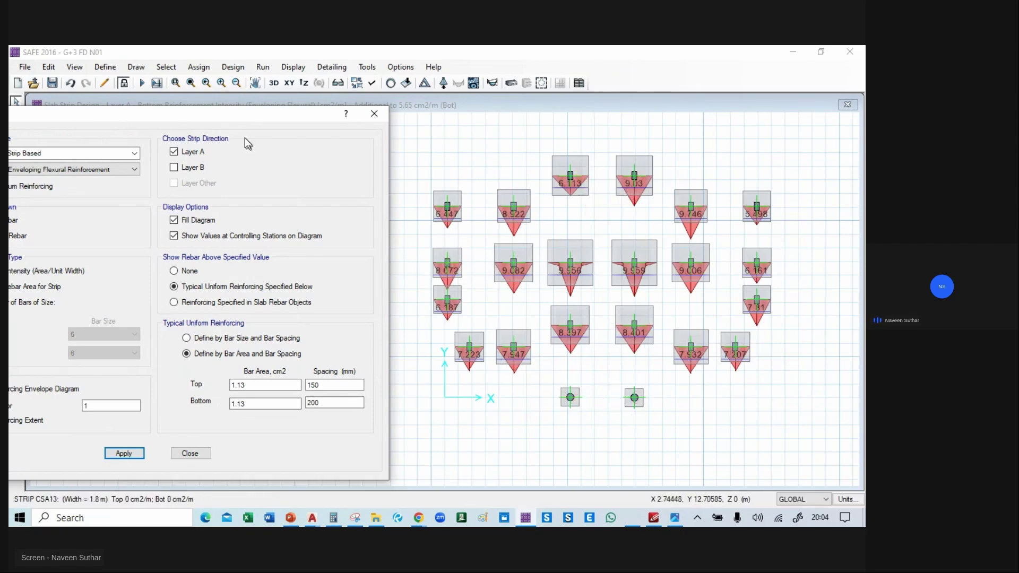
left_click_drag(259, 120, 185, 113)
middle_click_drag(482, 170, 407, 211)
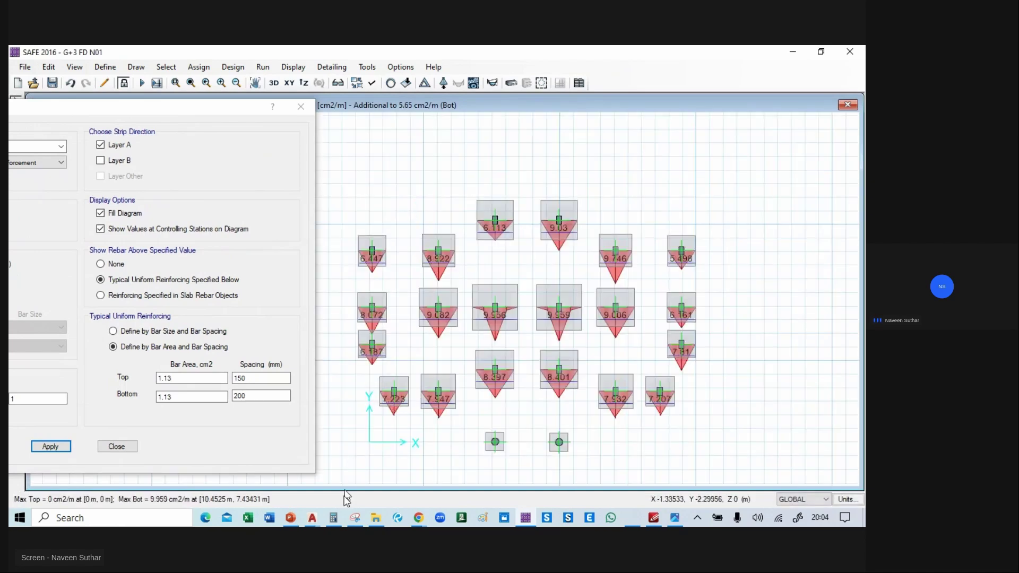
- Switch to the G+3 Residential building drawing in AutoCAD and locate the footing schedule
mouse_move(314, 519)
left_click(267, 477)
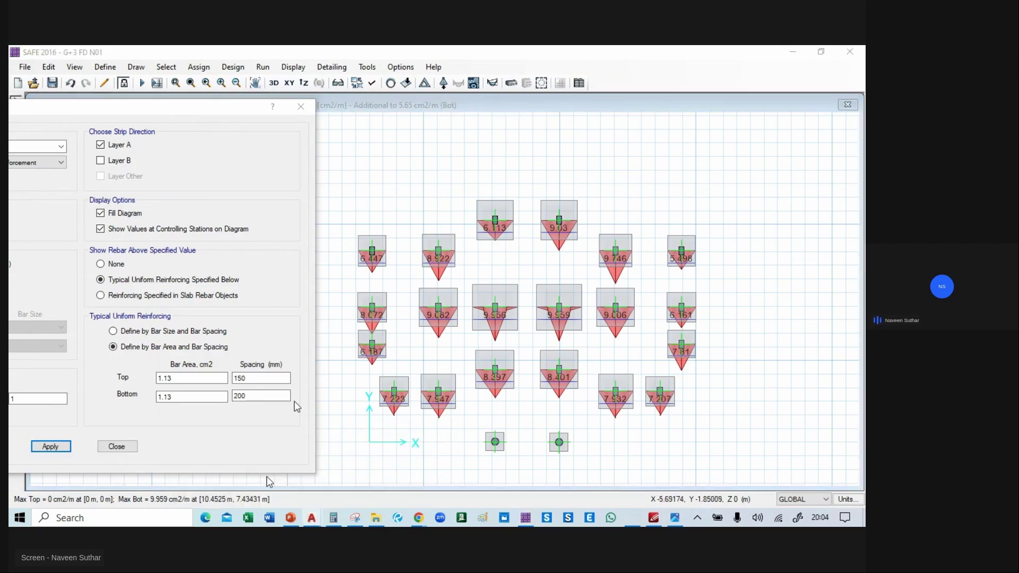
scroll(427, 313, "down", 12)
mouse_move(575, 330)
middle_mouse_down()
mouse_move(433, 397)
mouse_move(421, 365)
middle_mouse_up()
scroll(448, 311, "up", 10)
scroll(387, 384, "up", 2)
scroll(386, 385, "down", 3)
scroll(240, 324, "down", 5)
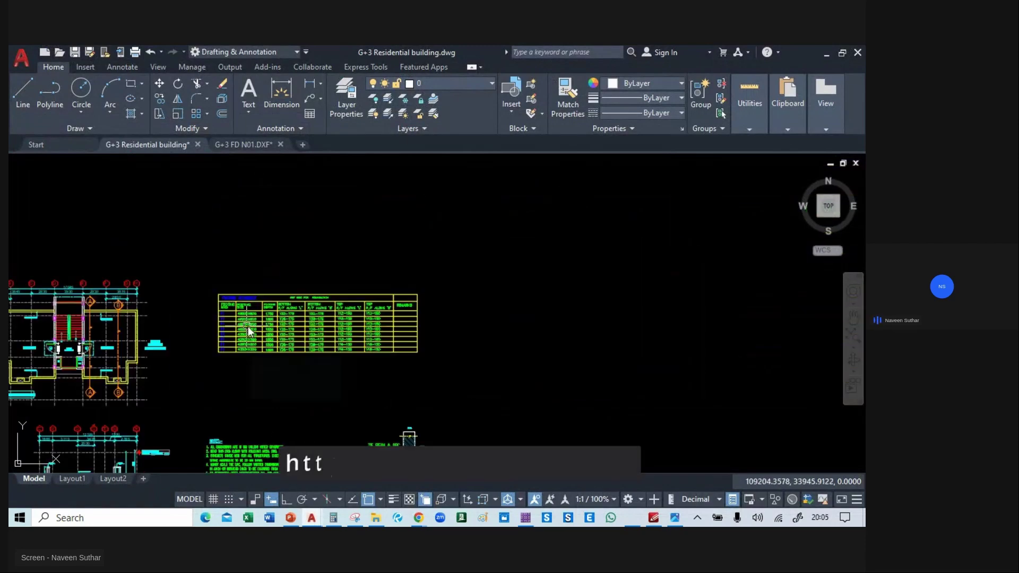
- Copy the F1 mark from the first row of the footing schedule to beside both circular-column footings on the plan
scroll(365, 290, "up", 8)
scroll(317, 272, "up", 3)
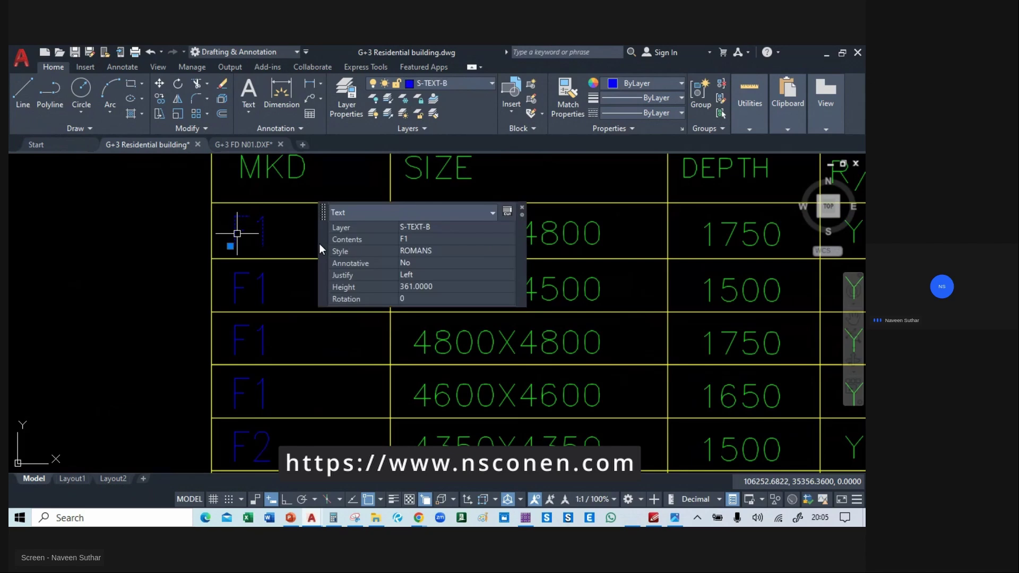
key("m")
key("space")
scroll(332, 239, "down", 5)
scroll(327, 239, "up", 10)
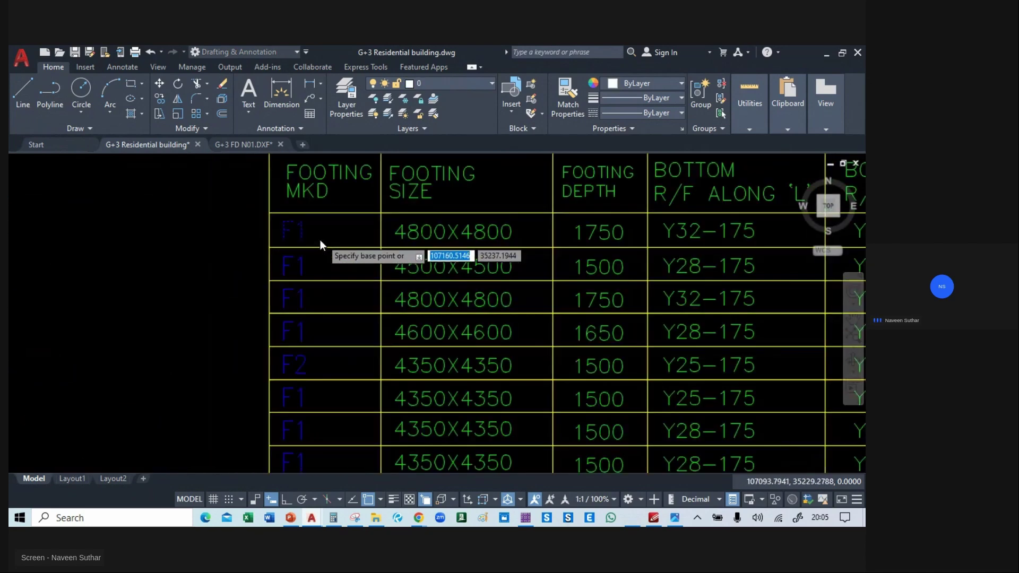
left_click(276, 228)
scroll(381, 265, "down", 4)
scroll(381, 265, "down", 4)
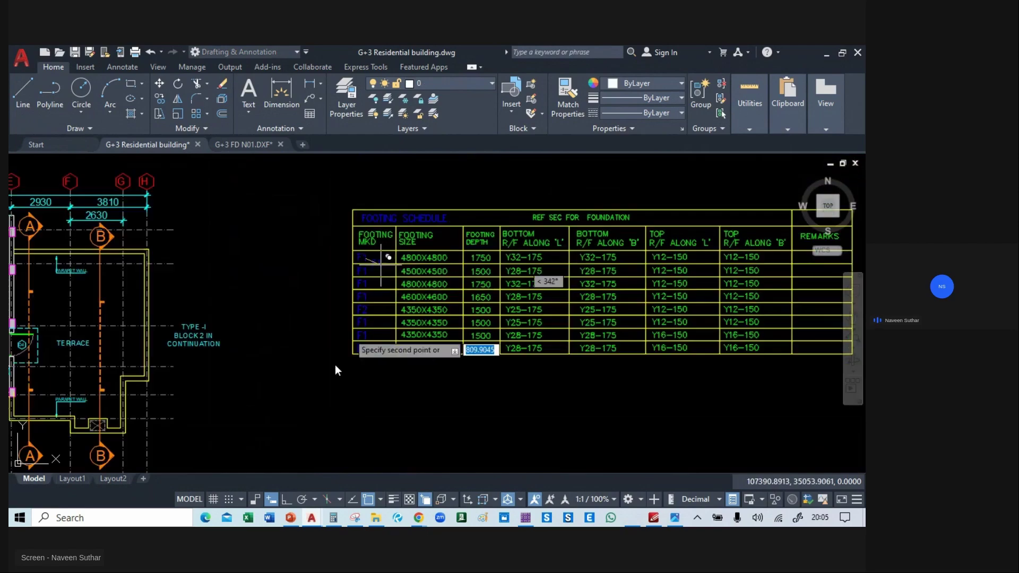
middle_click_drag(308, 428, 453, 202)
scroll(377, 269, "down", 3)
scroll(27, 371, "up", 3)
scroll(300, 294, "up", 5)
scroll(278, 273, "up", 6)
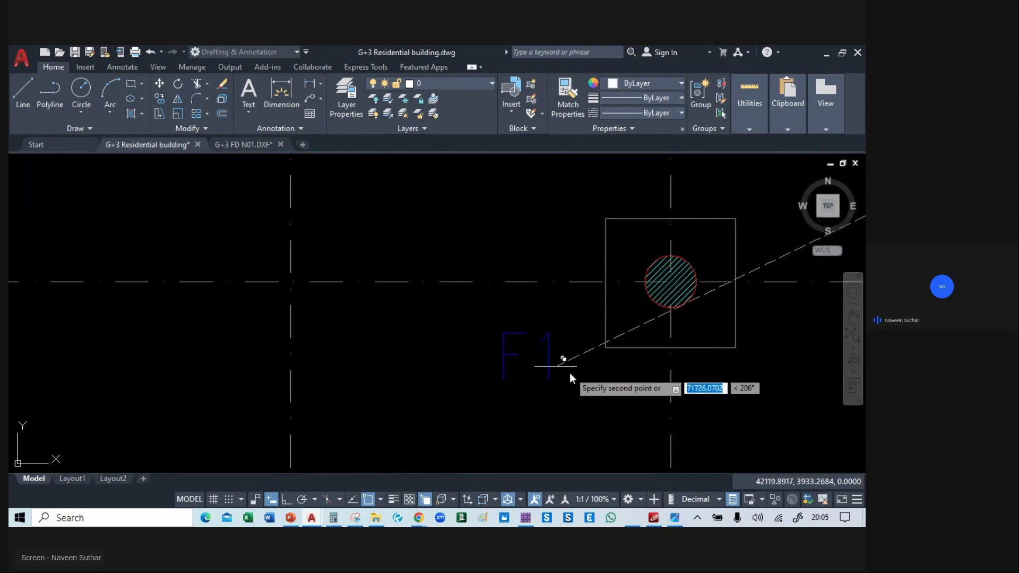
middle_click_drag(722, 388, 220, 375)
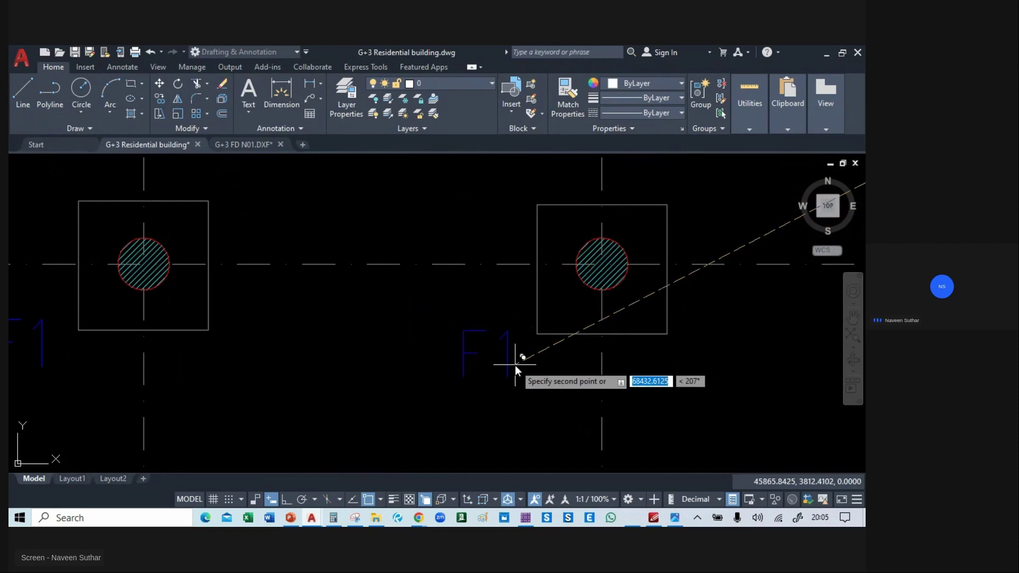
scroll(418, 392, "down", 4)
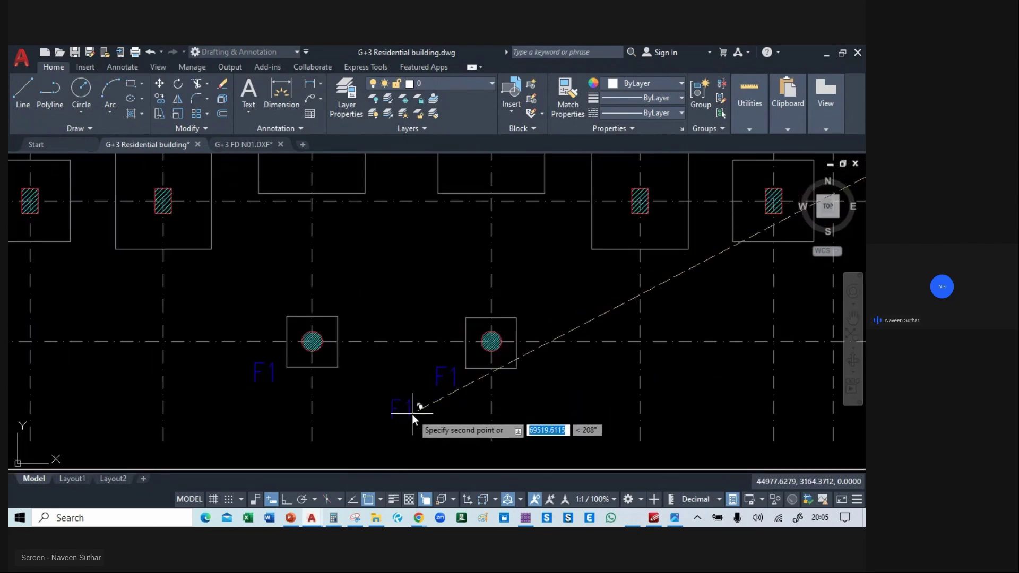
left_click(413, 416)
- Change the footing size in the first F1 row of the footing schedule to 1000X1000
scroll(397, 377, "down", 6)
scroll(431, 307, "up", 8)
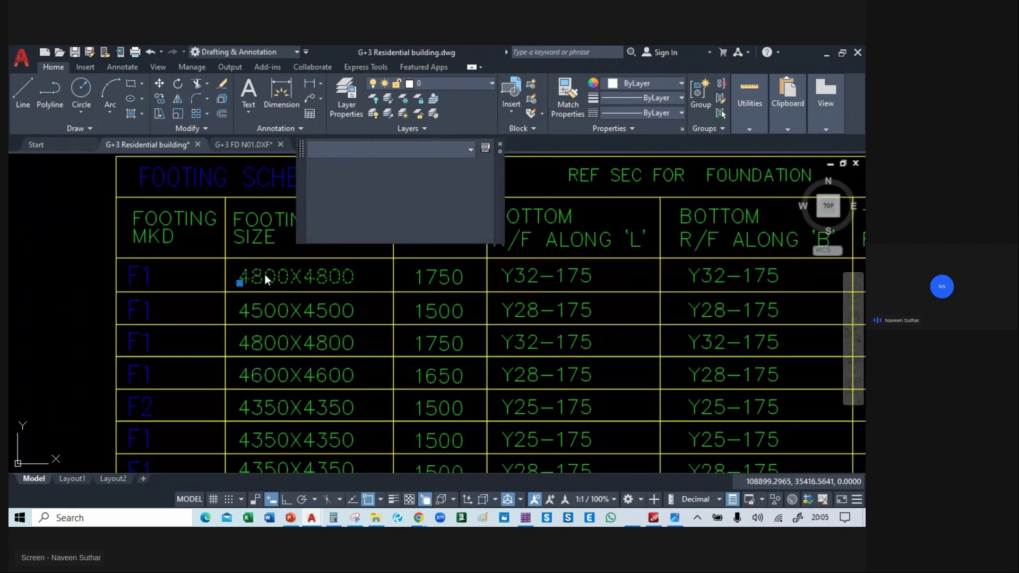
double_click(327, 276)
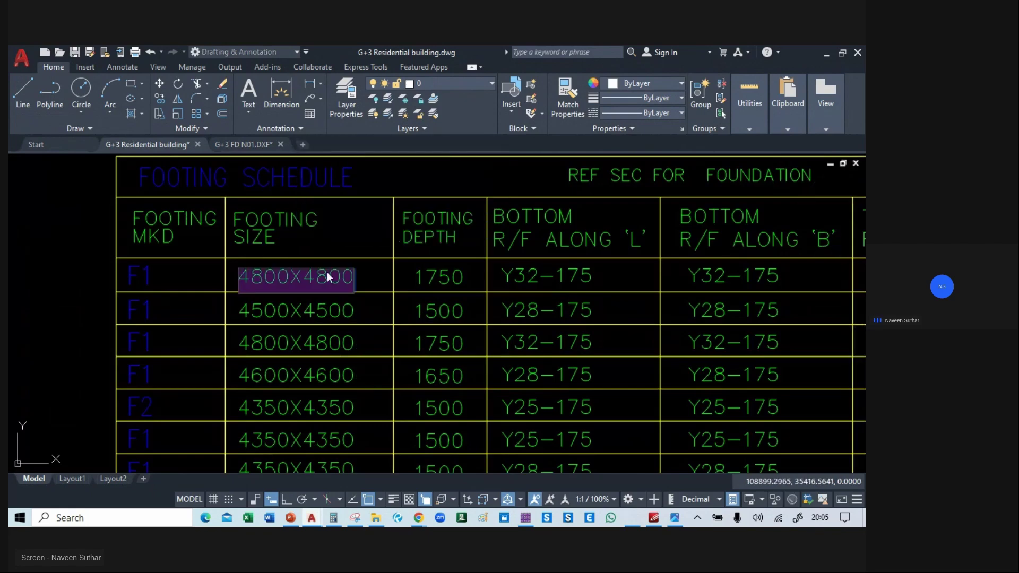
key("BackSpace")
type("1000")
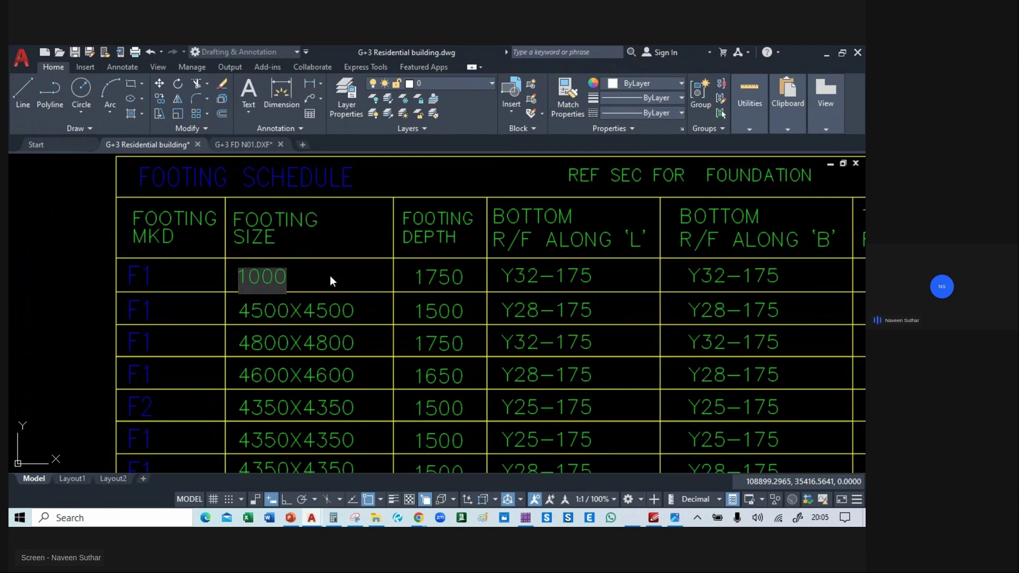
type("X1000")
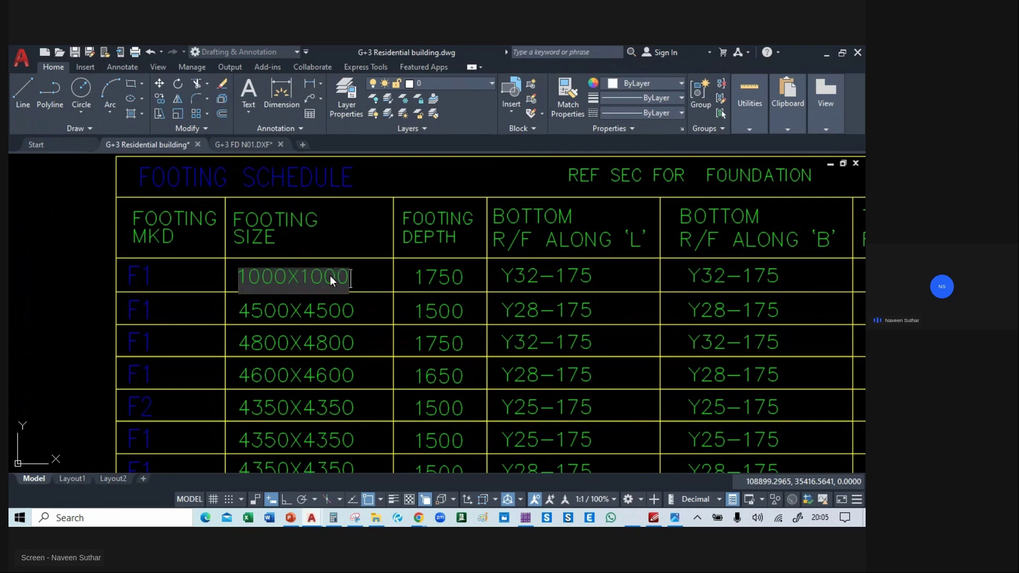
- Change the footing depth in the first F1 row of the footing schedule to 200
left_click(383, 345)
left_click(451, 278)
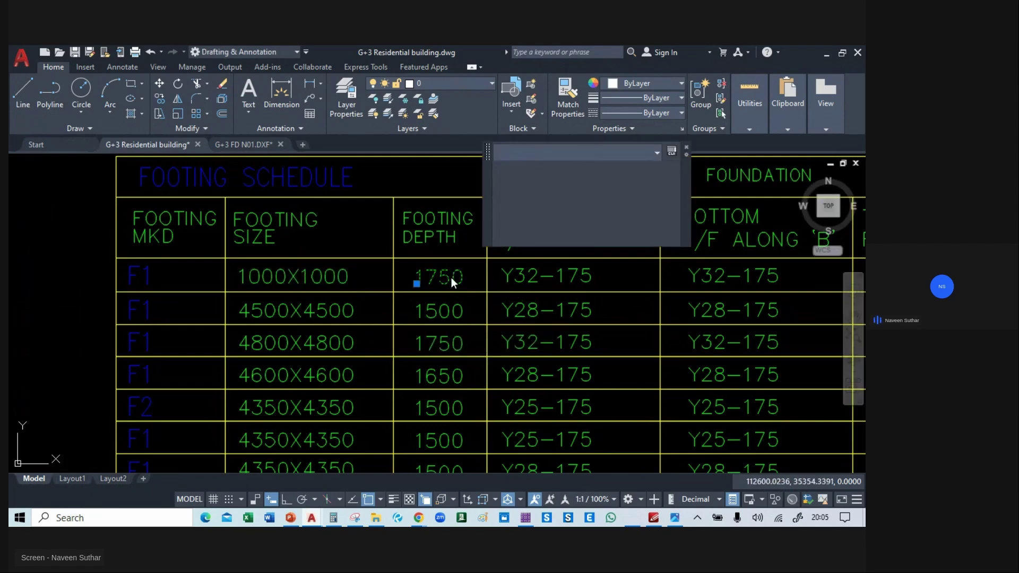
double_click(452, 278)
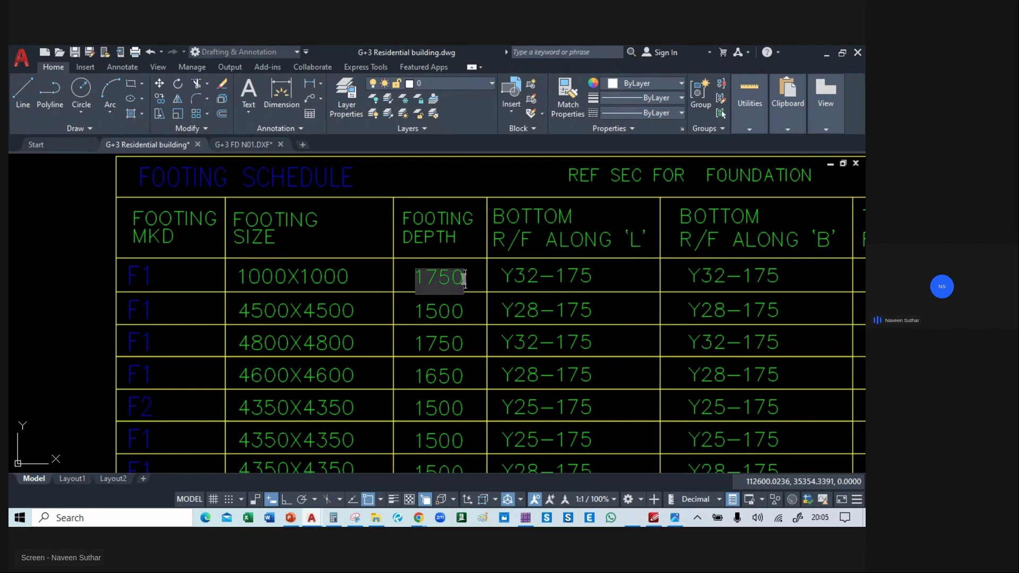
type("200")
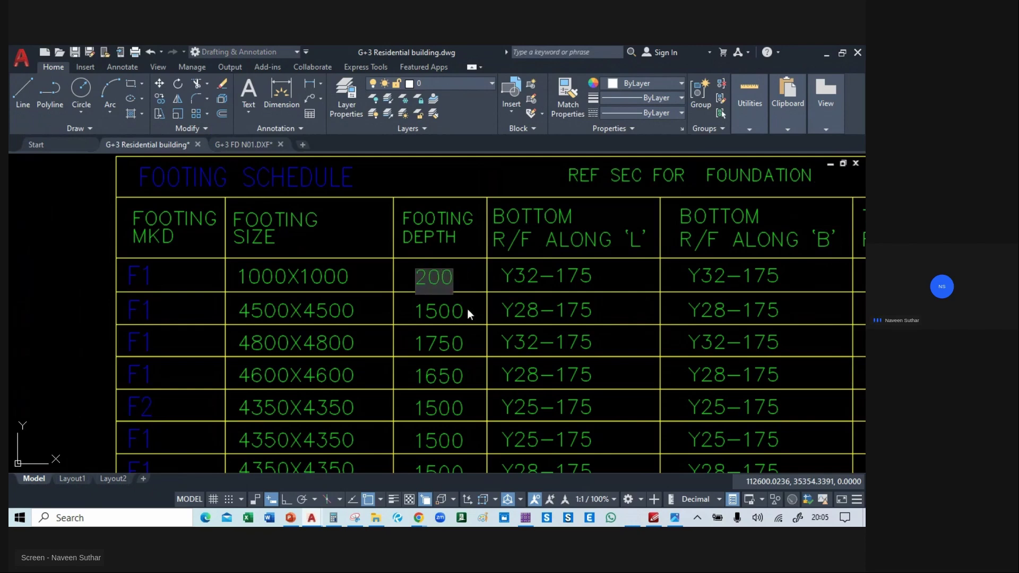
left_click(478, 305)
- Change the first F1 row's bottom reinforcement along 'L' to Y12-200
mouse_move(581, 292)
middle_mouse_down()
mouse_move(349, 341)
mouse_move(319, 319)
middle_mouse_up()
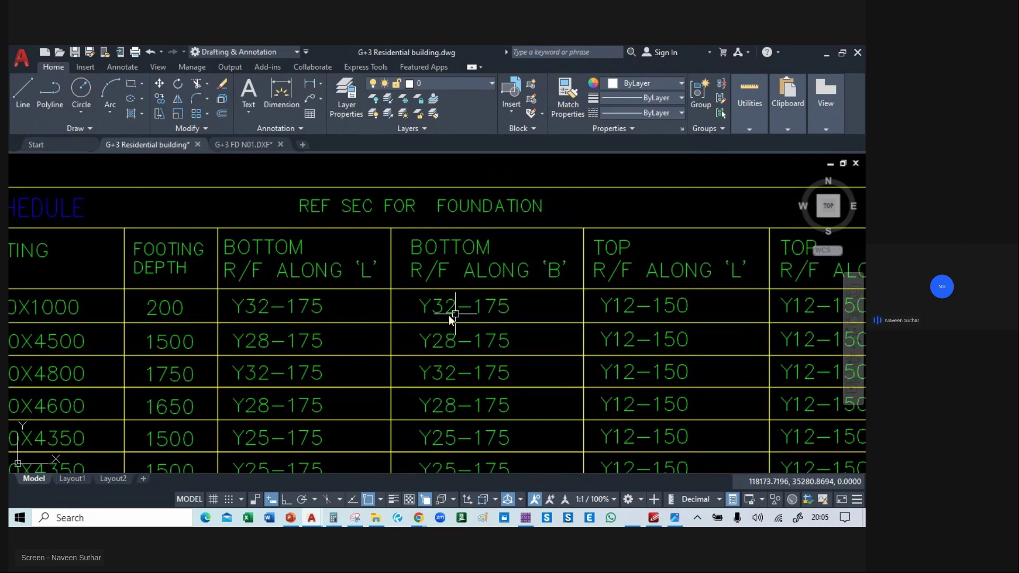
left_click(267, 308)
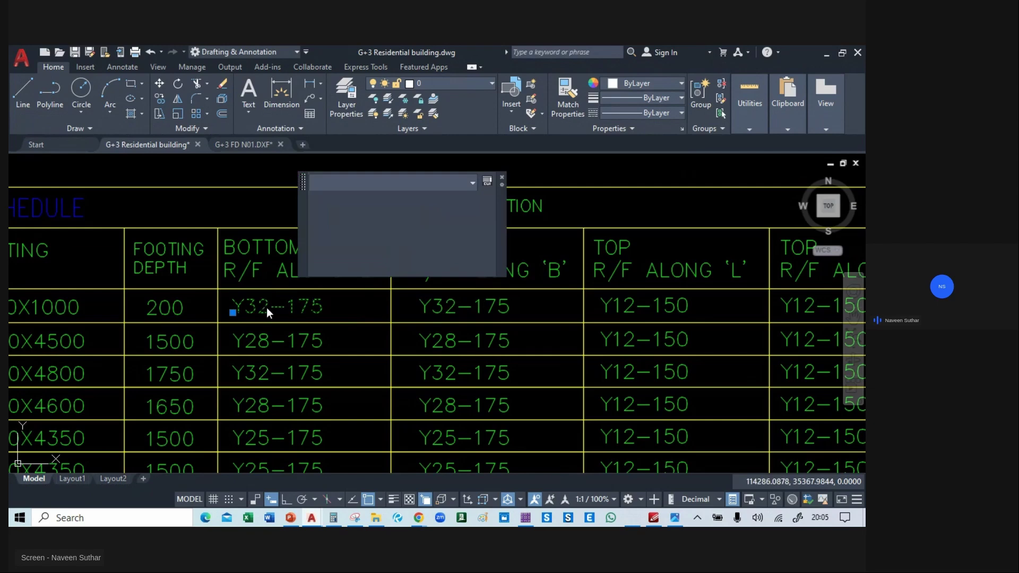
double_click(266, 307)
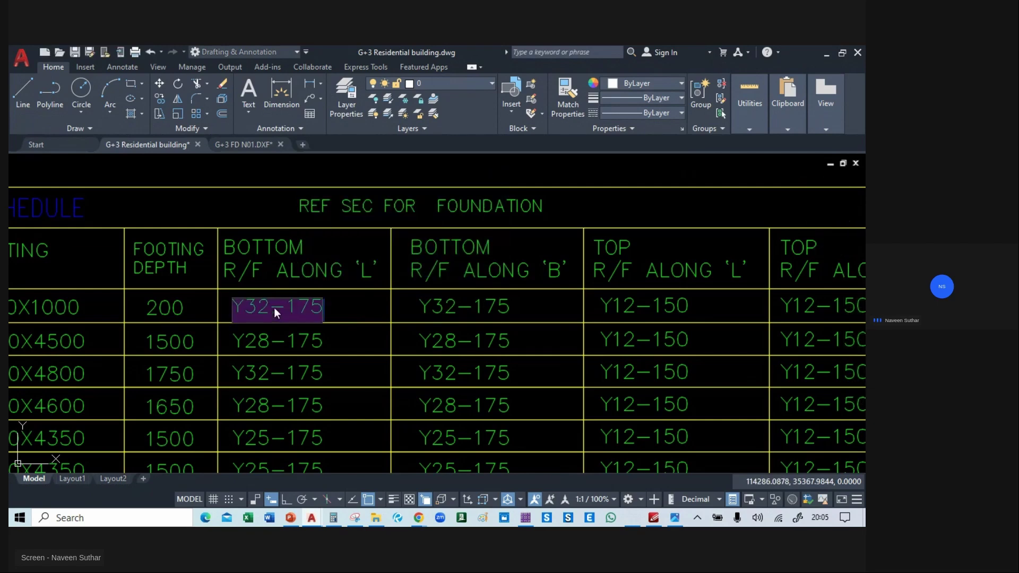
key("BackSpace")
key("BackSpace")
type("12")
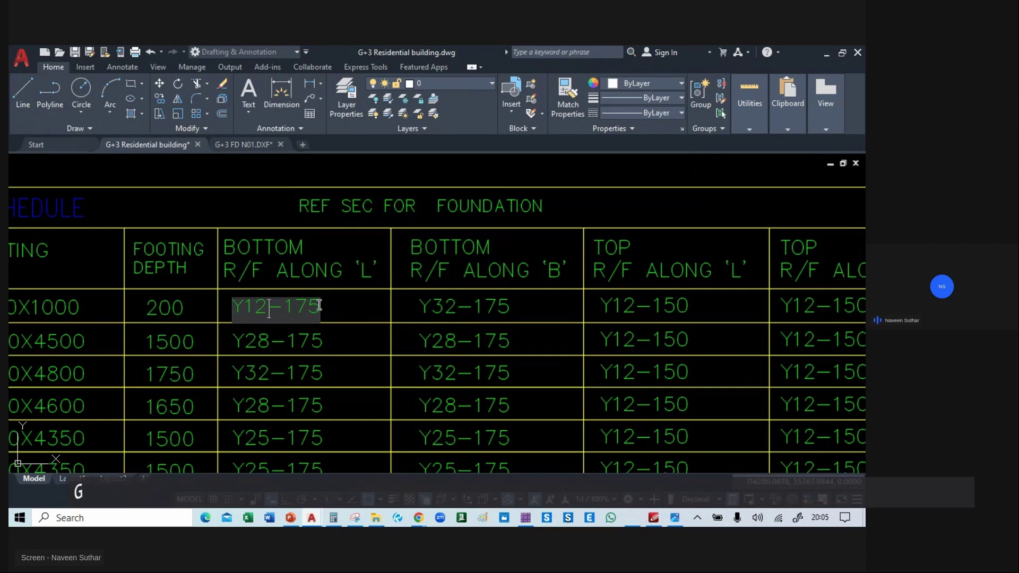
key("BackSpace")
key("BackSpace")
key("BackSpace")
type("200")
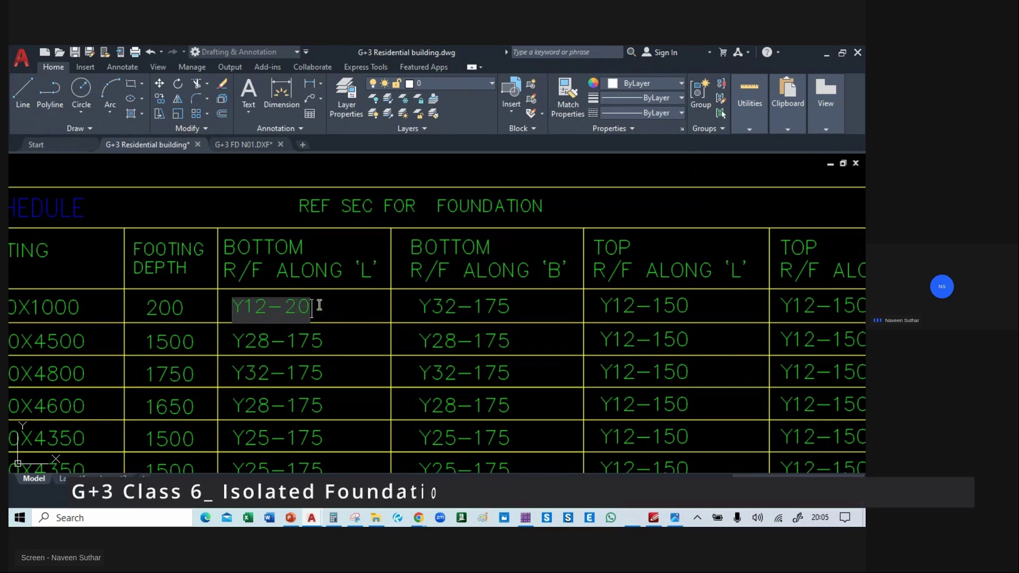
left_click(370, 307)
key("Escape")
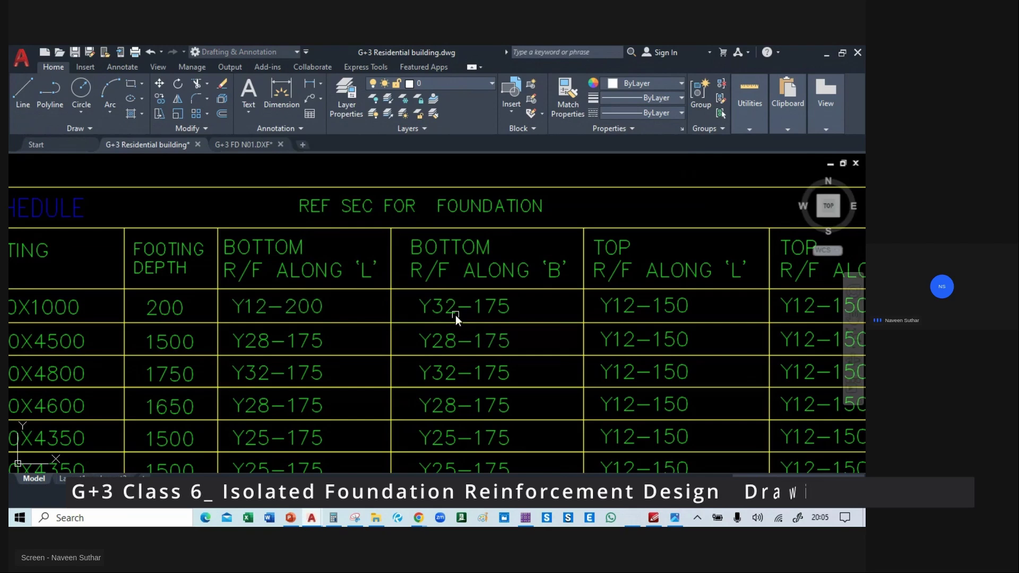
- Delete the first row's bottom reinforcement text along 'B' and copy Y12-200 from the 'L' column in its place
double_click(451, 309)
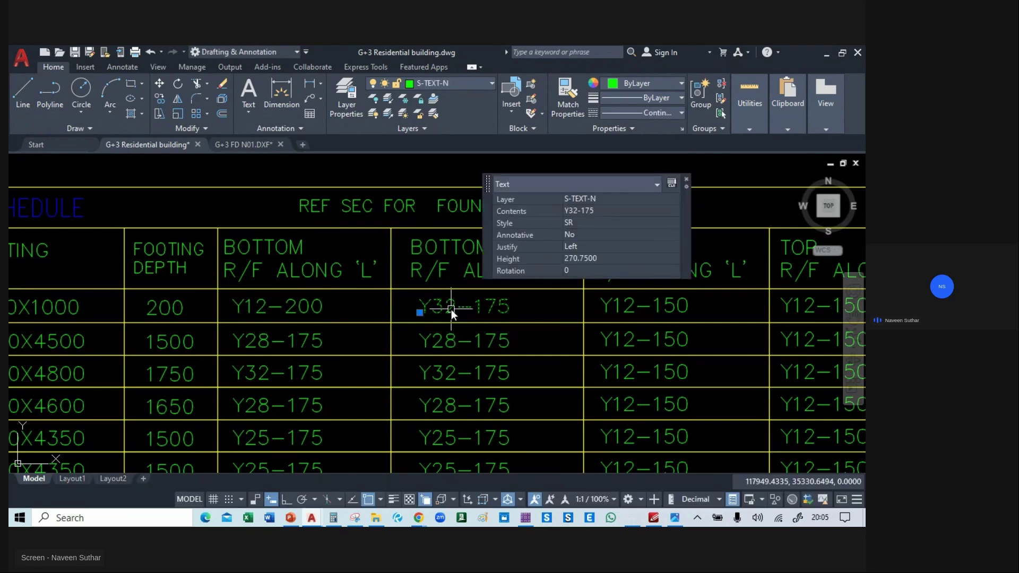
left_click(297, 307)
type("c")
type("co")
key("Return")
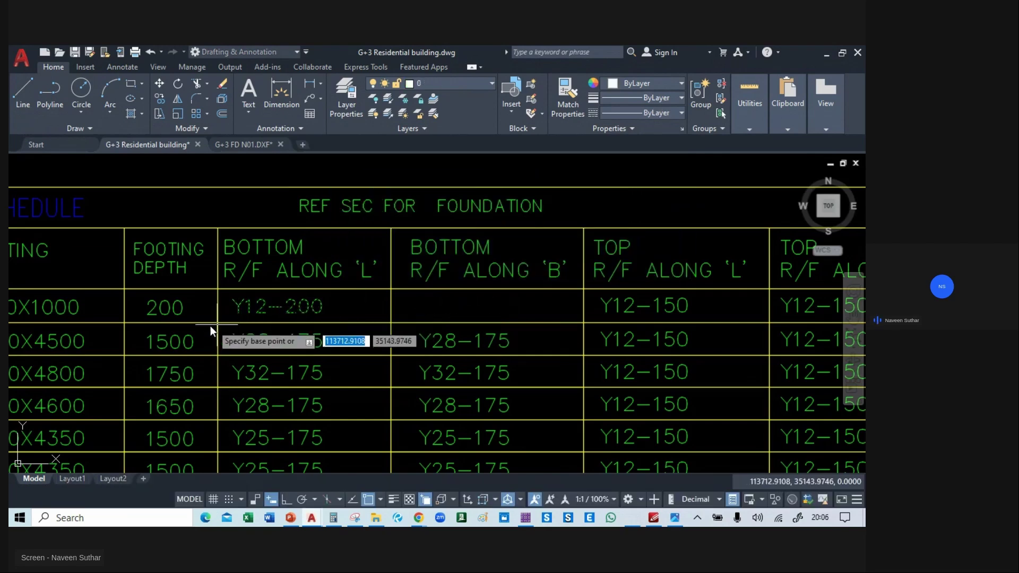
left_click(218, 322)
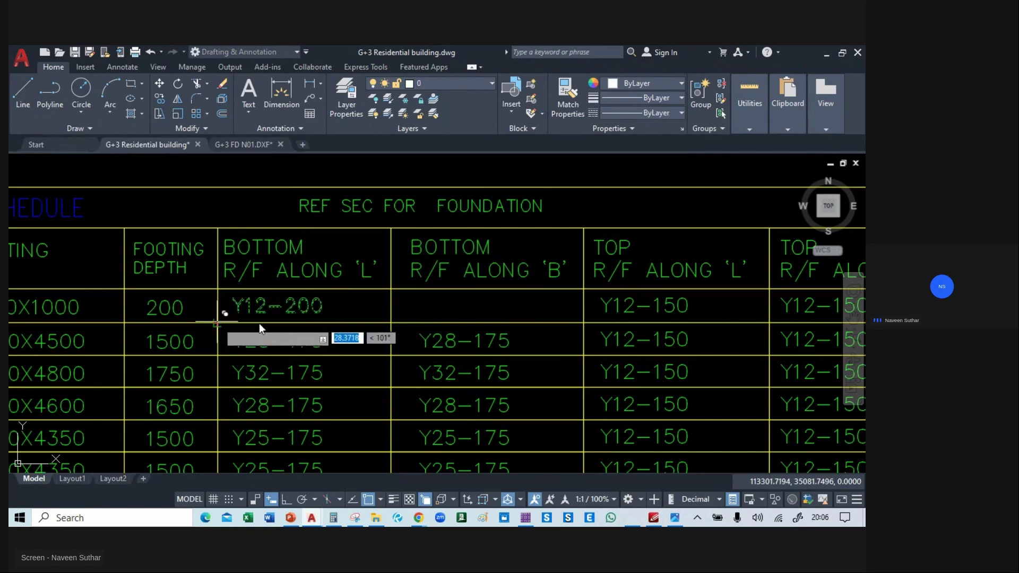
left_click(389, 320)
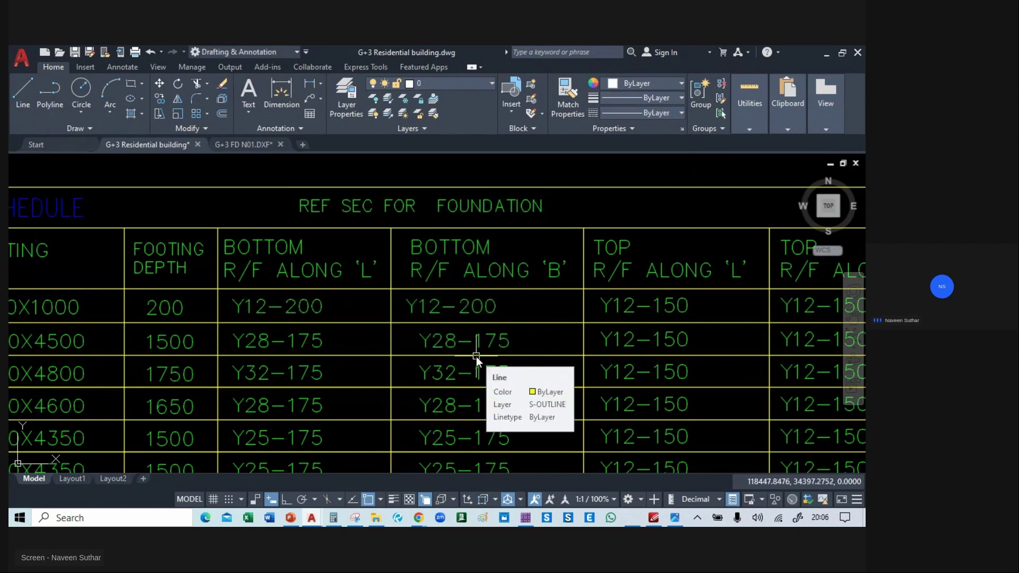
- Undo the last copy and copy Y12-200 again from the 'L' cell's lower corner to the matching corner of the 'B' cell
key("ctrl+z")
scroll(318, 321, "up", 3)
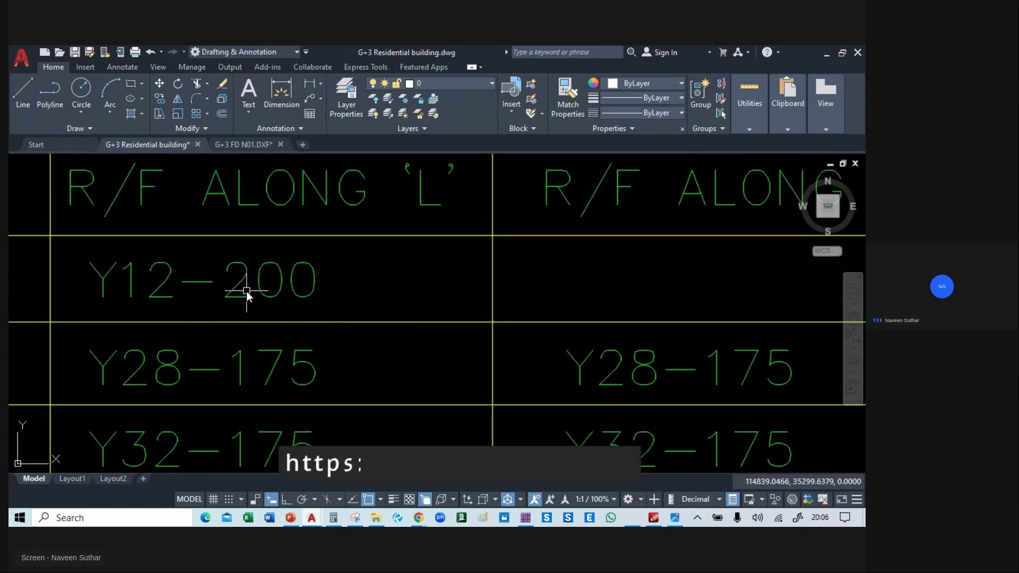
left_click(228, 302)
type("co")
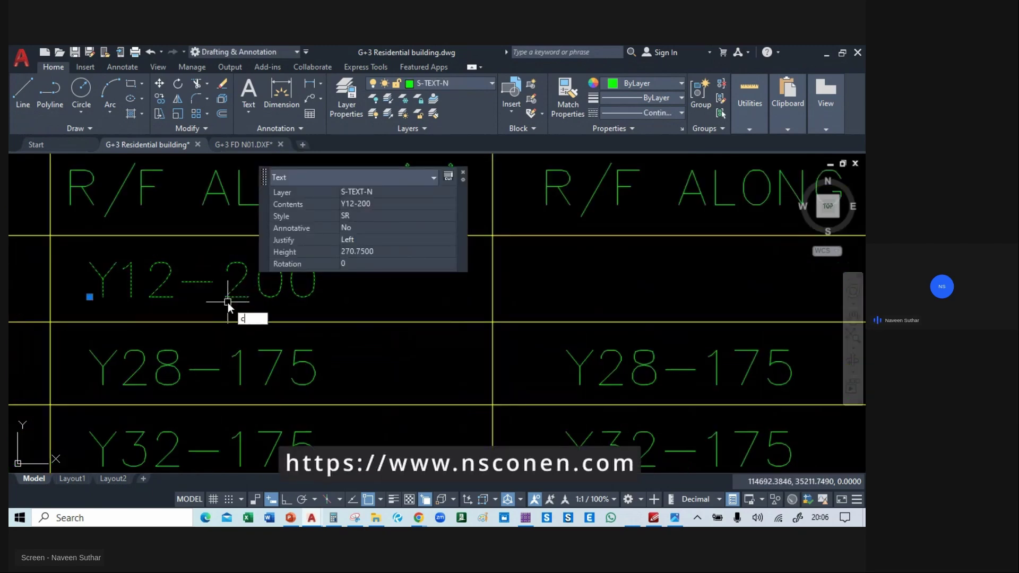
key("Return")
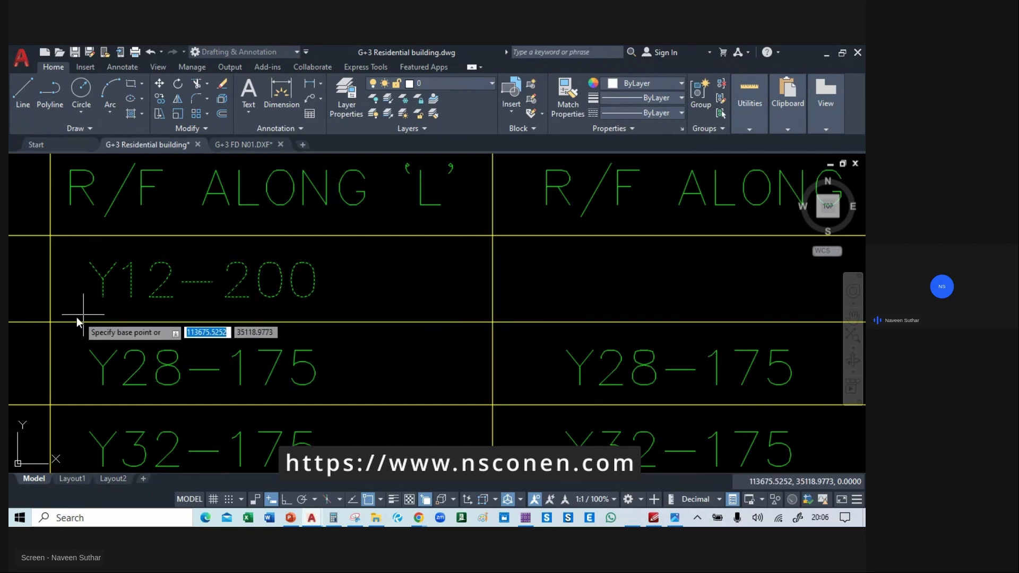
left_click(50, 322)
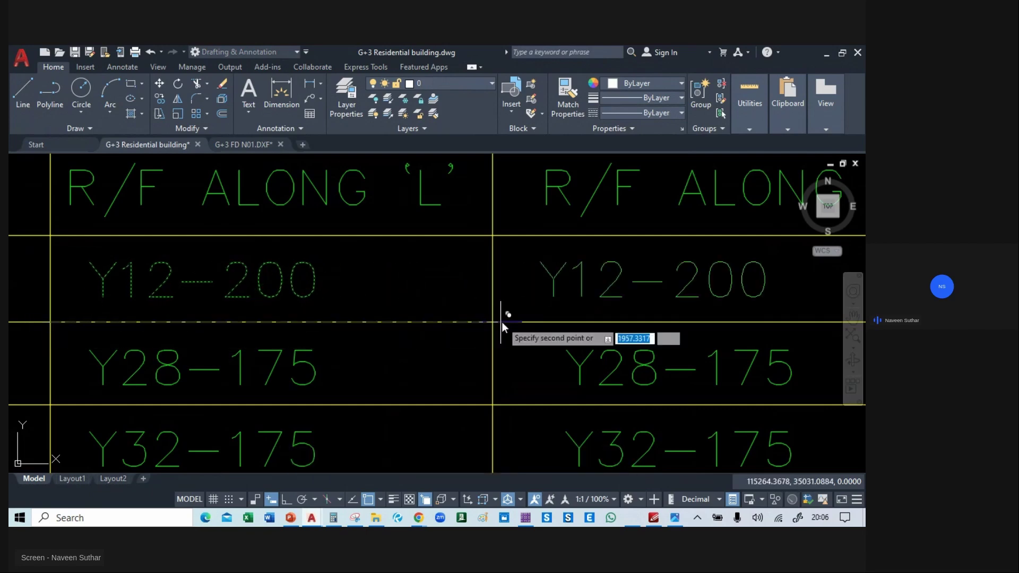
scroll(489, 320, "up", 5)
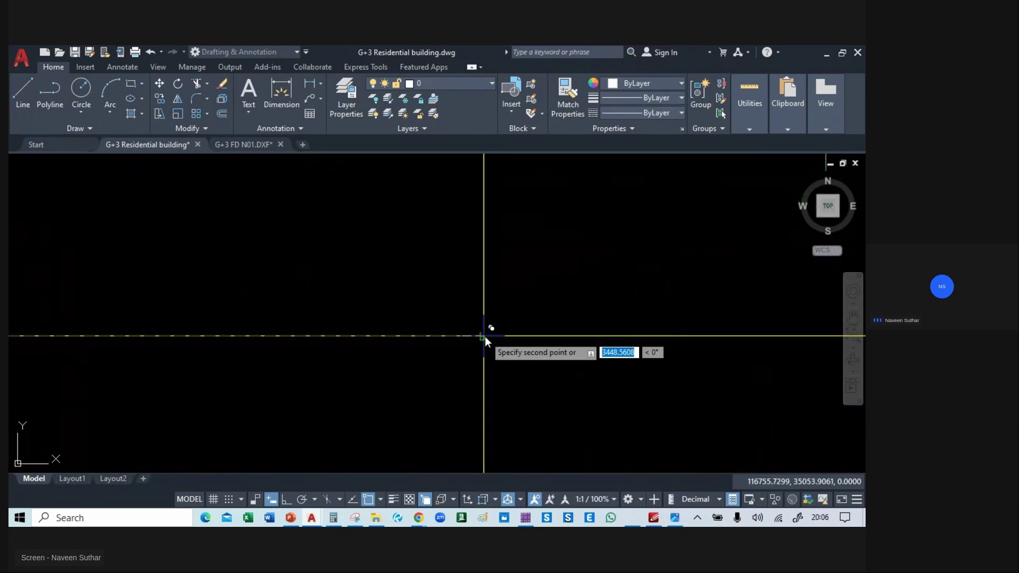
scroll(318, 302, "down", 5)
left_click(374, 313)
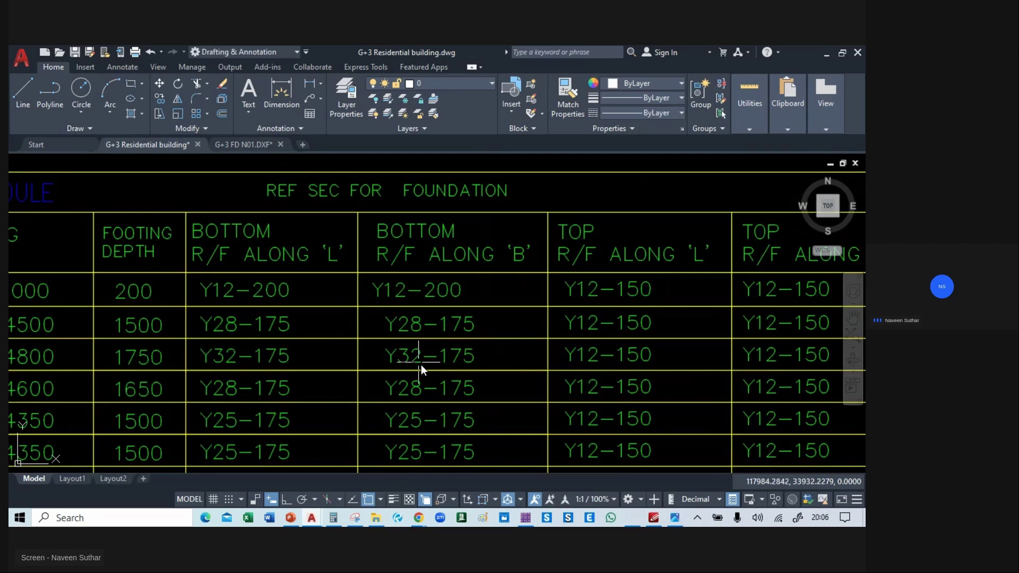
- Try to move the copied Y12-200 text into line with the entries below using ortho mode, and undo the move
scroll(330, 321, "up", 3)
middle_click_drag(330, 320, 286, 411)
scroll(374, 320, "up", 4)
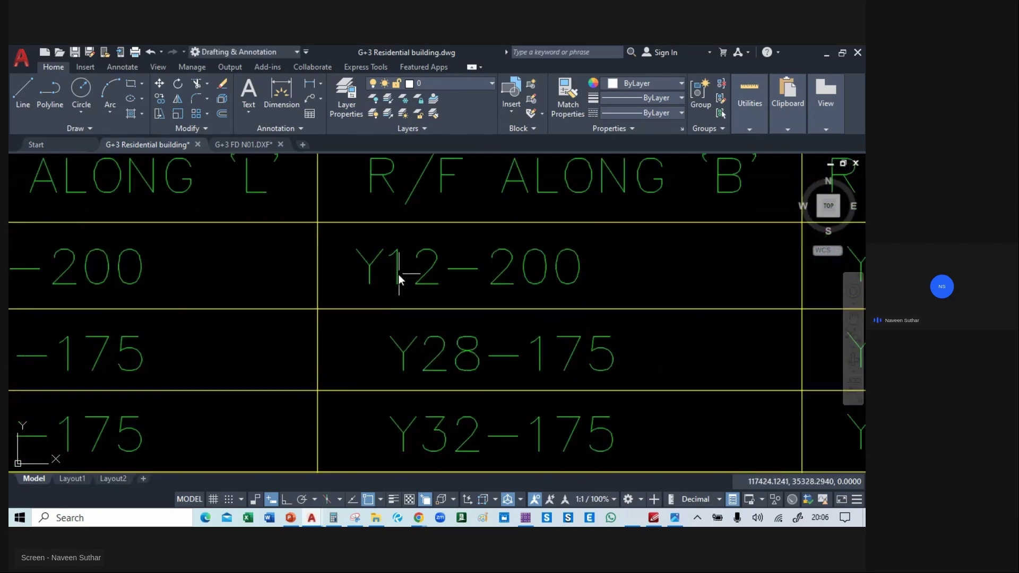
left_click(399, 274)
type("m")
key("Return")
left_click(392, 274)
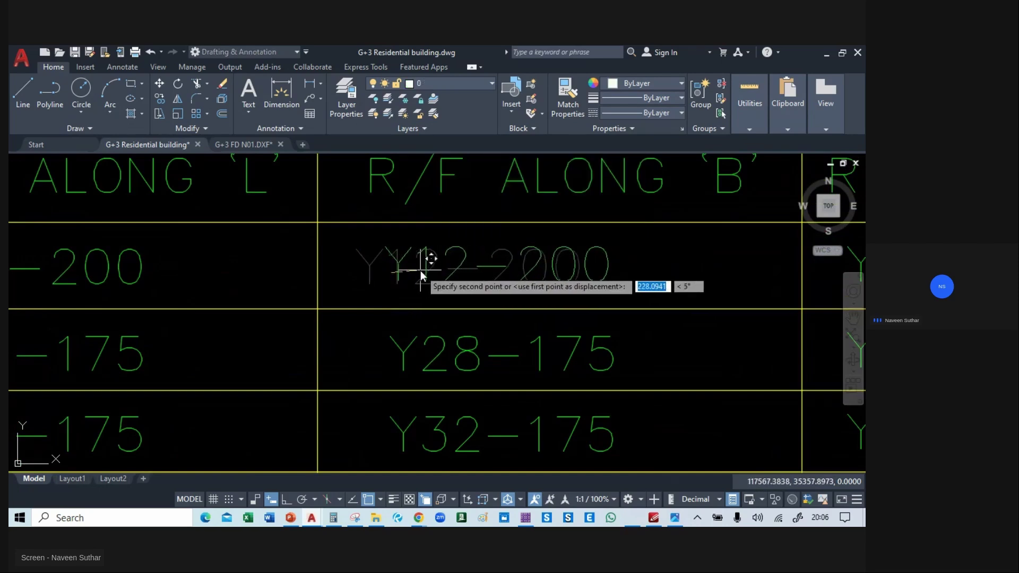
key("F8")
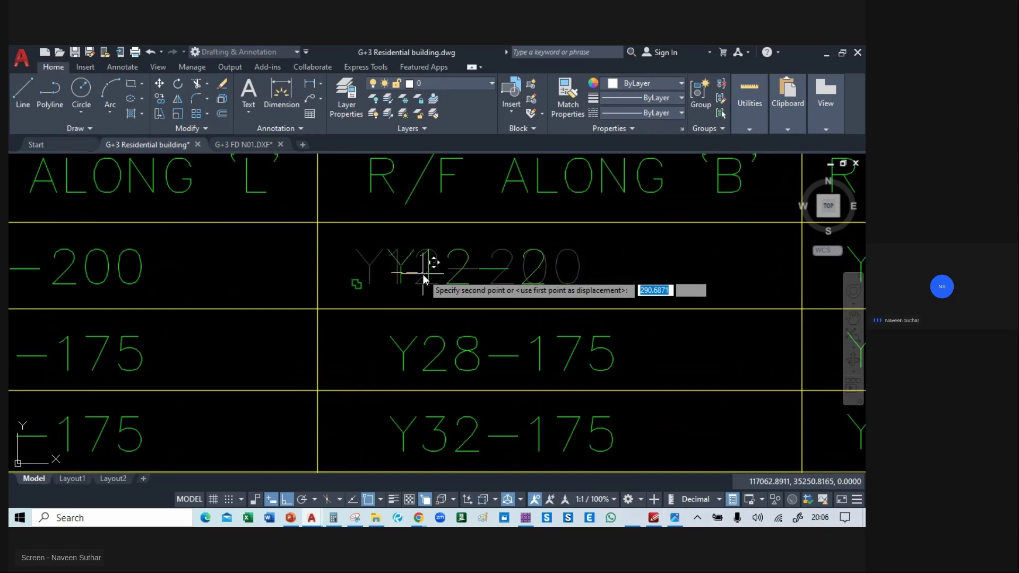
left_click(425, 275)
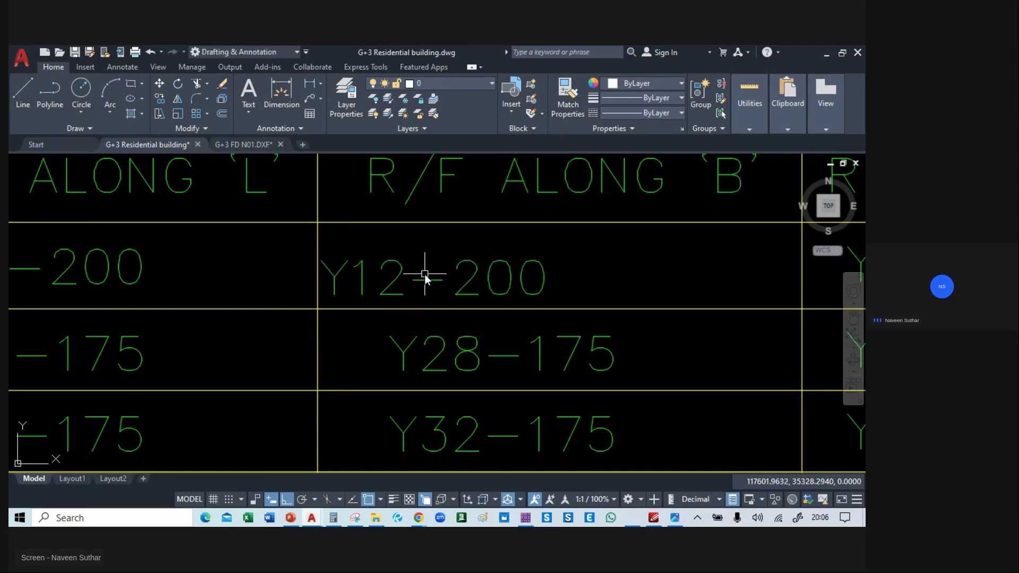
key("ctrl+z")
- Move the first row's Y12-200 text in the bottom 'B' column horizontally into line with the entries below
left_click(403, 281)
type("m")
key("Return")
left_click(357, 279)
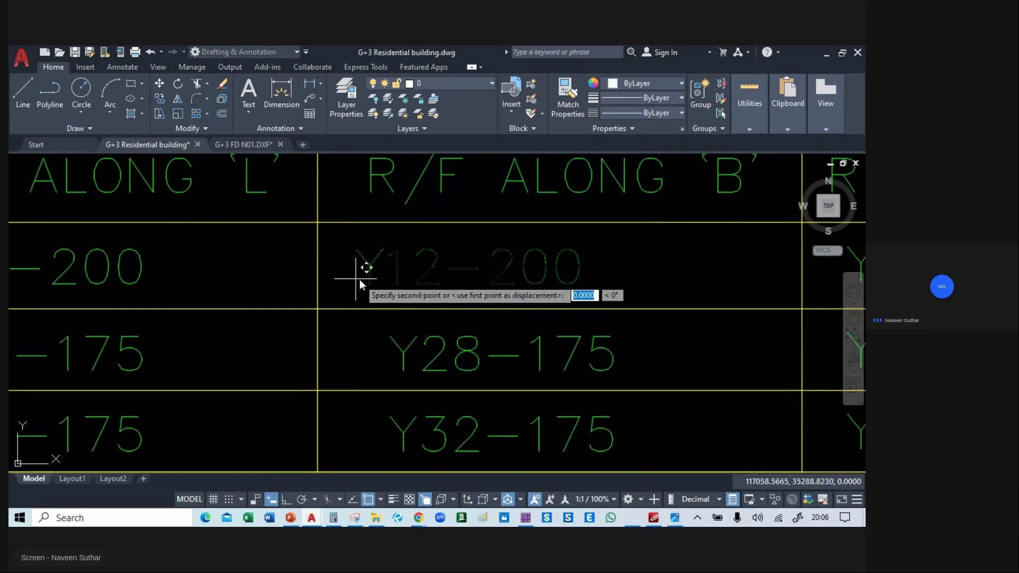
left_click(387, 279)
- Switch to SAFE and examine the top and bottom strip reinforcement at the circular-column footings
scroll(401, 300, "down", 5)
scroll(406, 319, "up", 4)
mouse_move(348, 313)
middle_mouse_down()
mouse_move(428, 309)
mouse_move(373, 324)
middle_mouse_up()
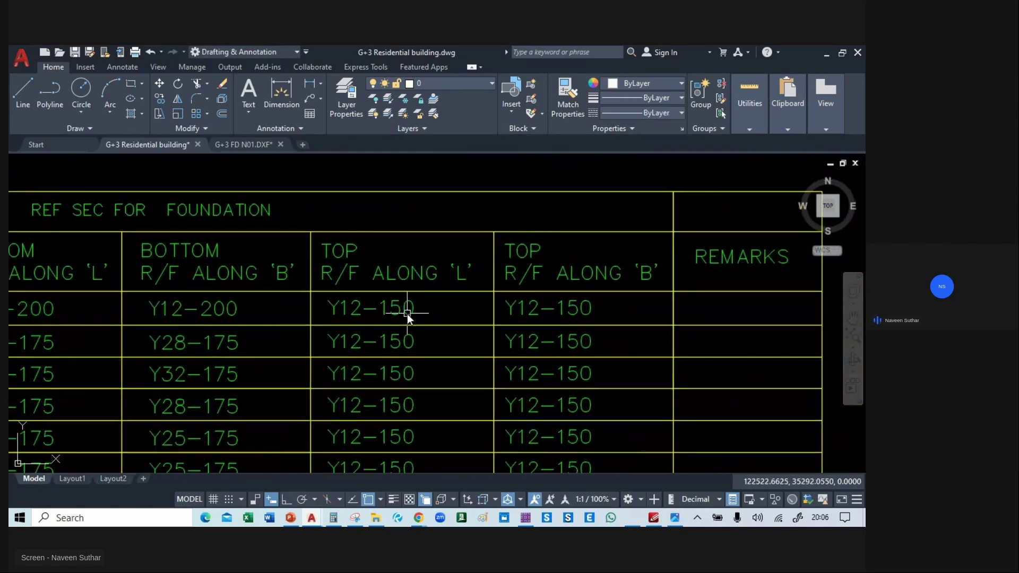
key("alt+Tab")
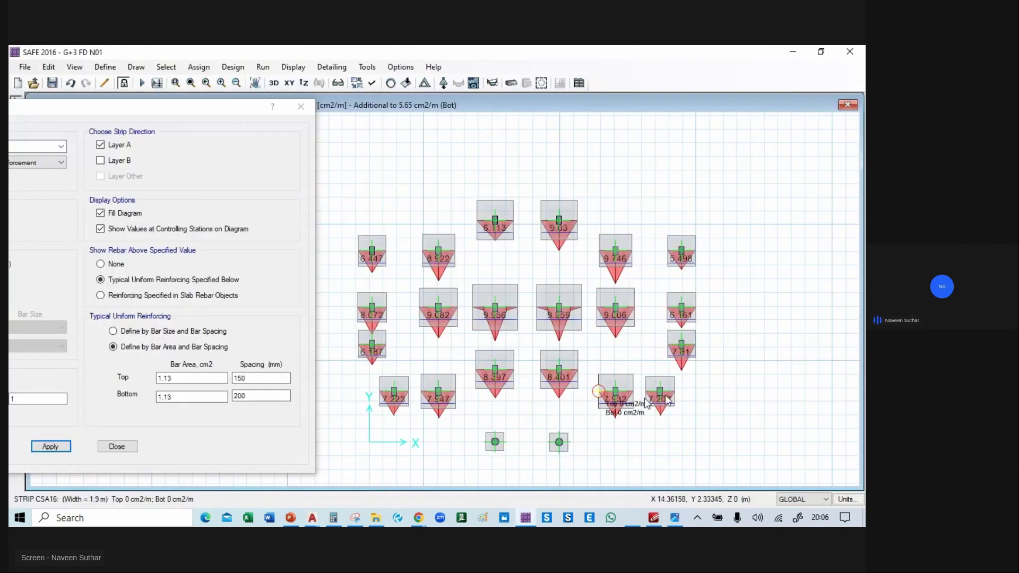
scroll(472, 463, "up", 2)
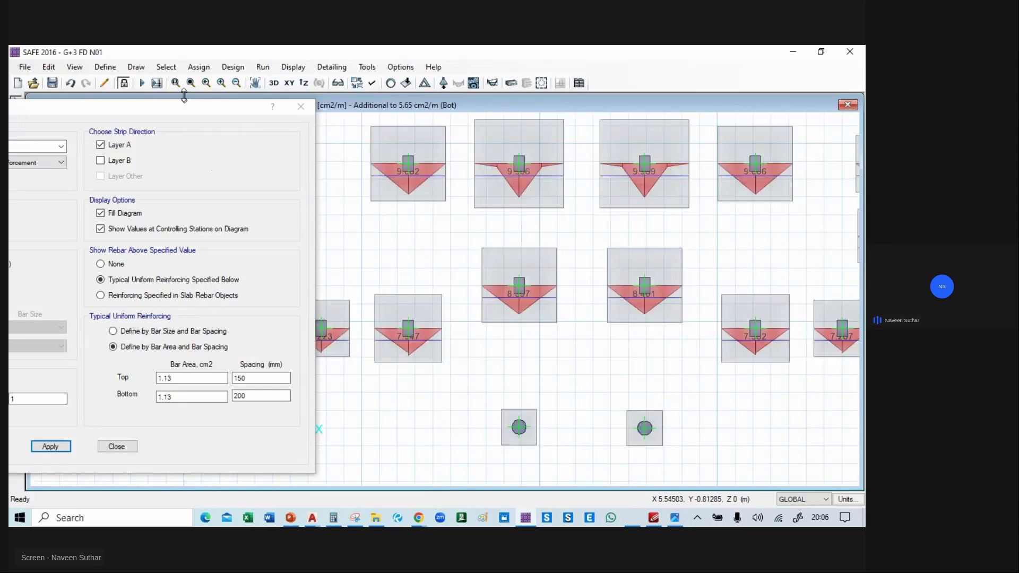
left_click_drag(179, 108, 244, 114)
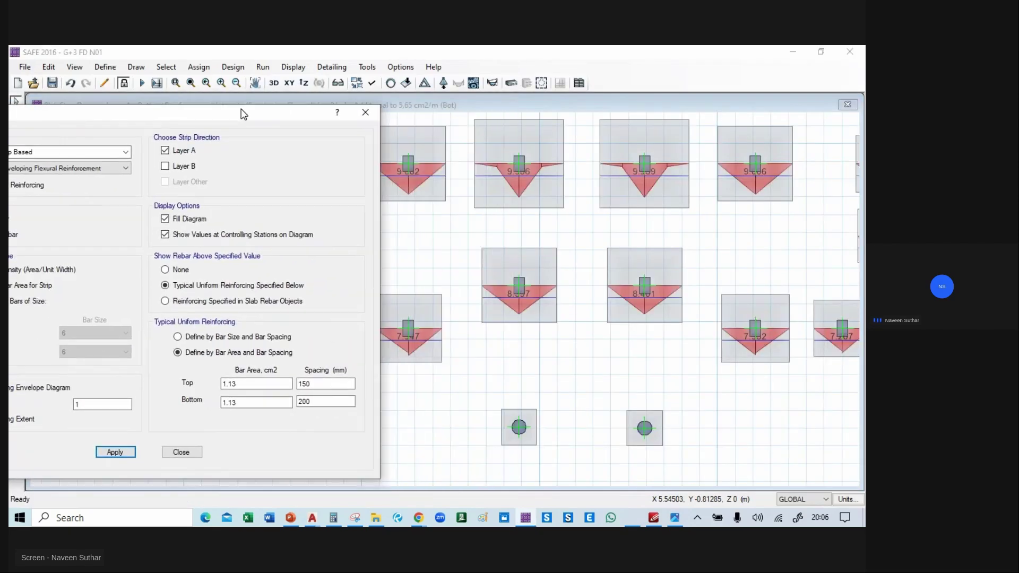
scroll(553, 449, "up", 2)
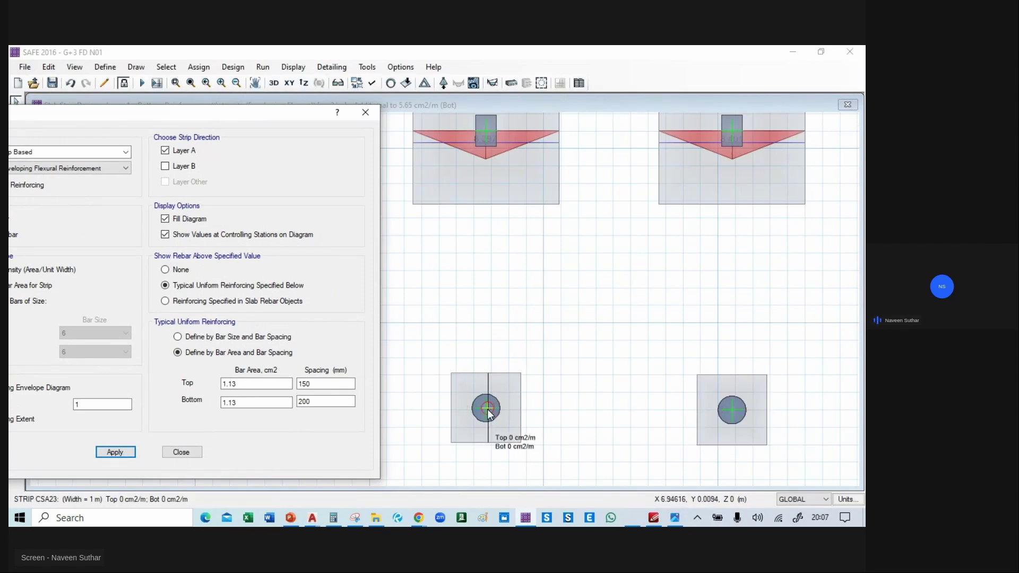
- Return to the AutoCAD footing schedule and change the first F1 row's top reinforcement along 'L' to Y12-200
key("alt+Tab")
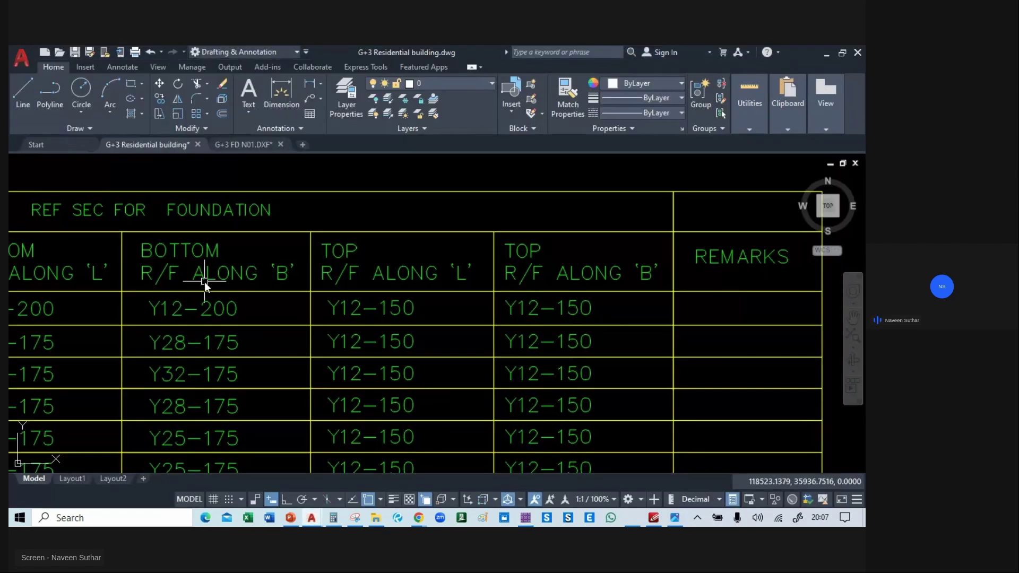
middle_click_drag(176, 301, 263, 303)
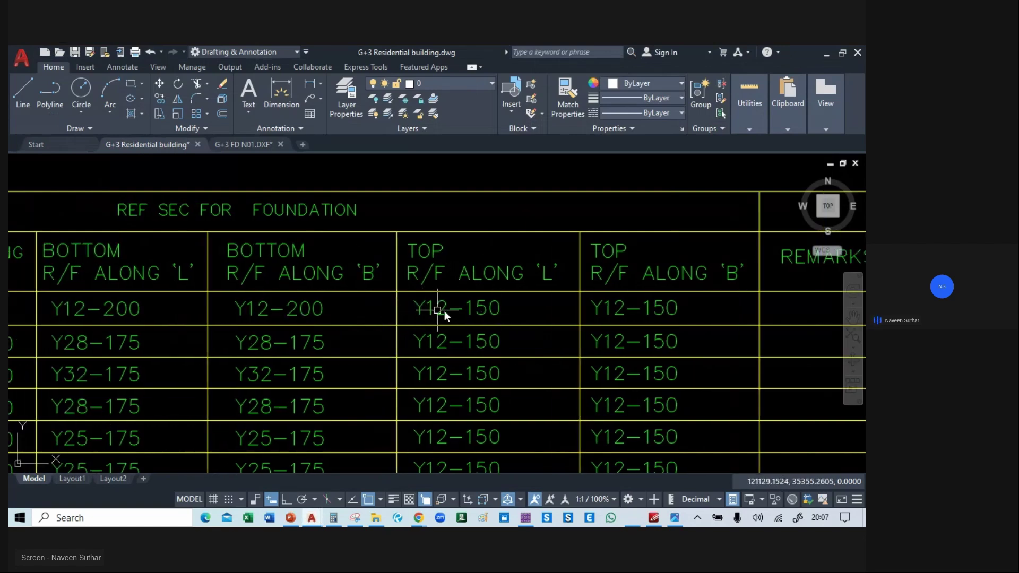
left_click(480, 310)
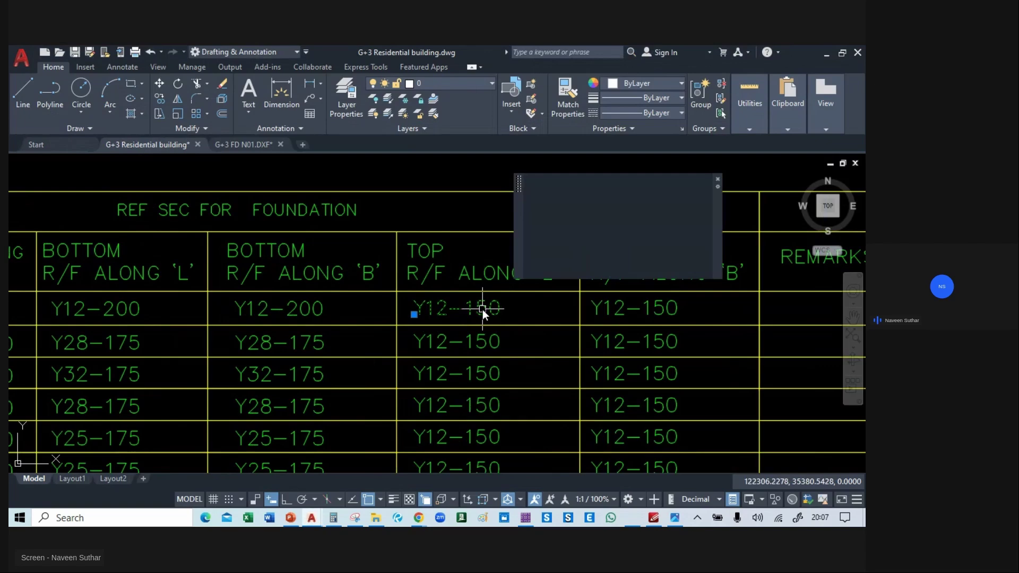
double_click(482, 310)
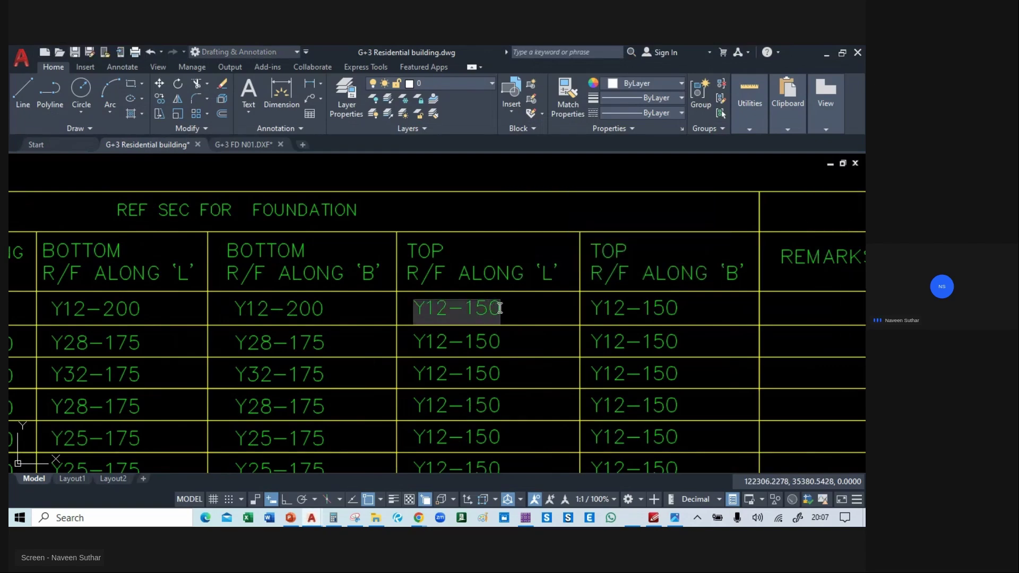
type("Y12-200")
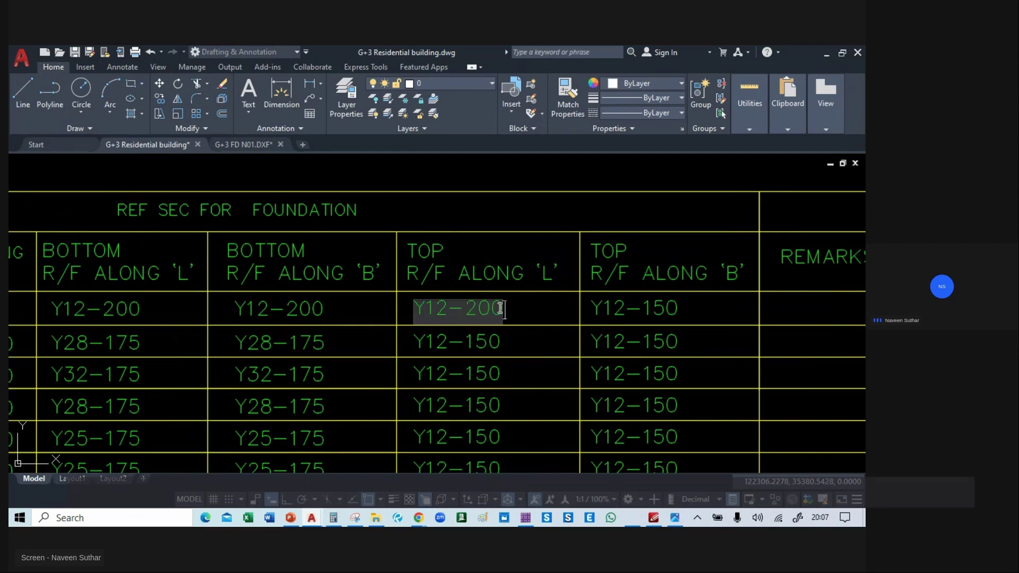
left_click(525, 330)
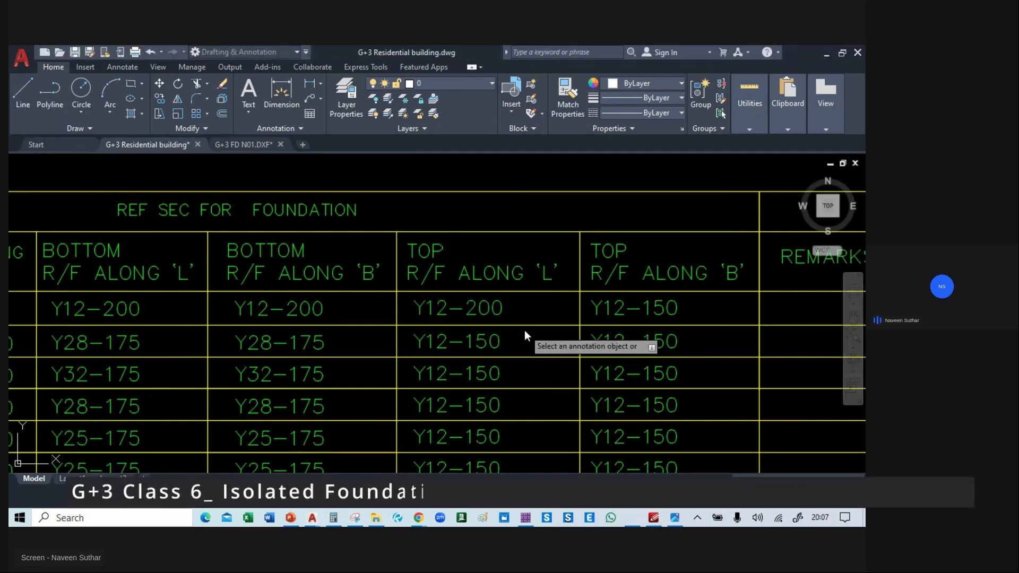
- Switch to SAFE, display the Layer B strip reinforcement, and check it at the circular-column footings against the AutoCAD schedule
key("alt+Tab")
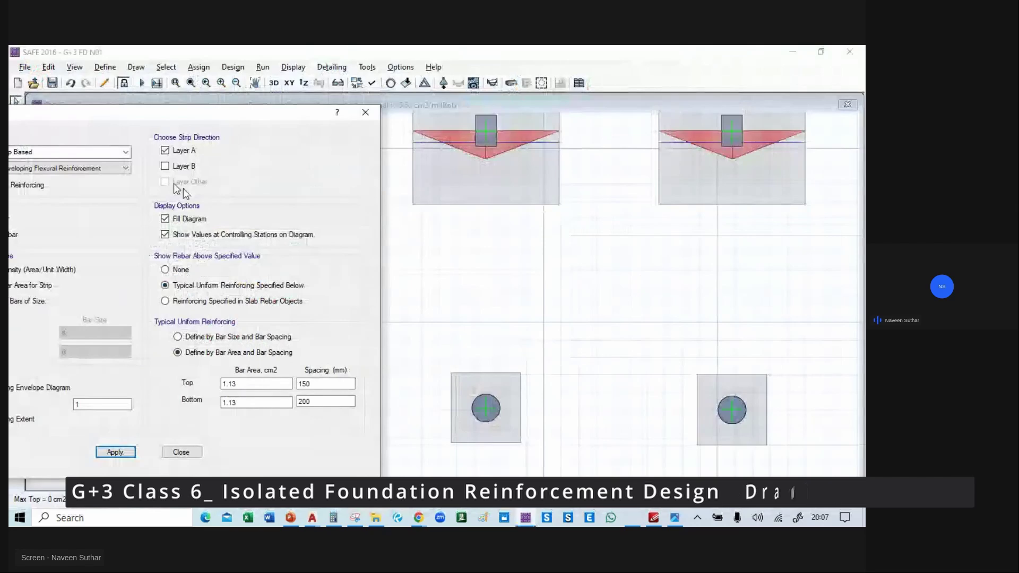
left_click(165, 151)
left_click(167, 165)
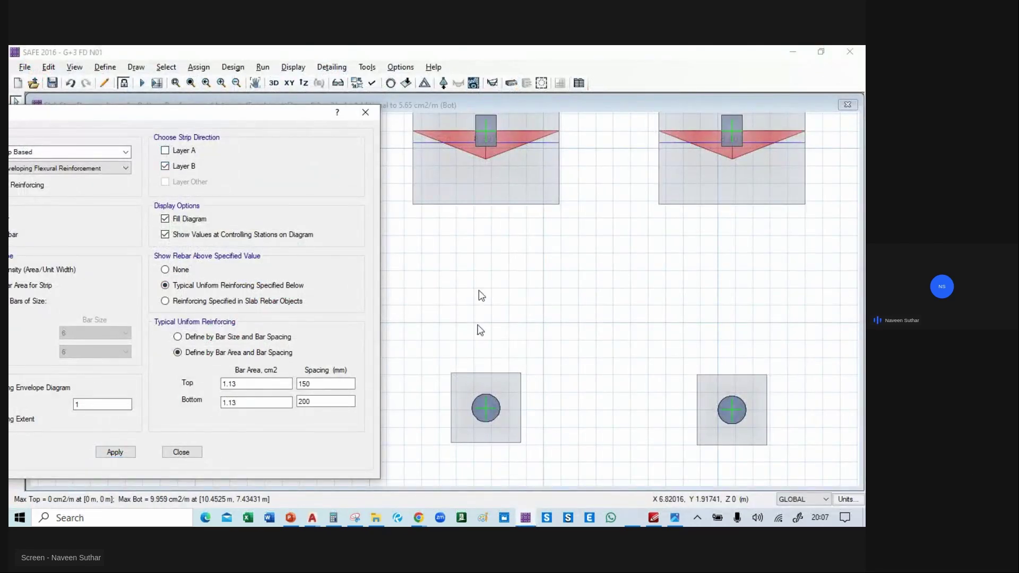
left_click(106, 455)
mouse_move(512, 433)
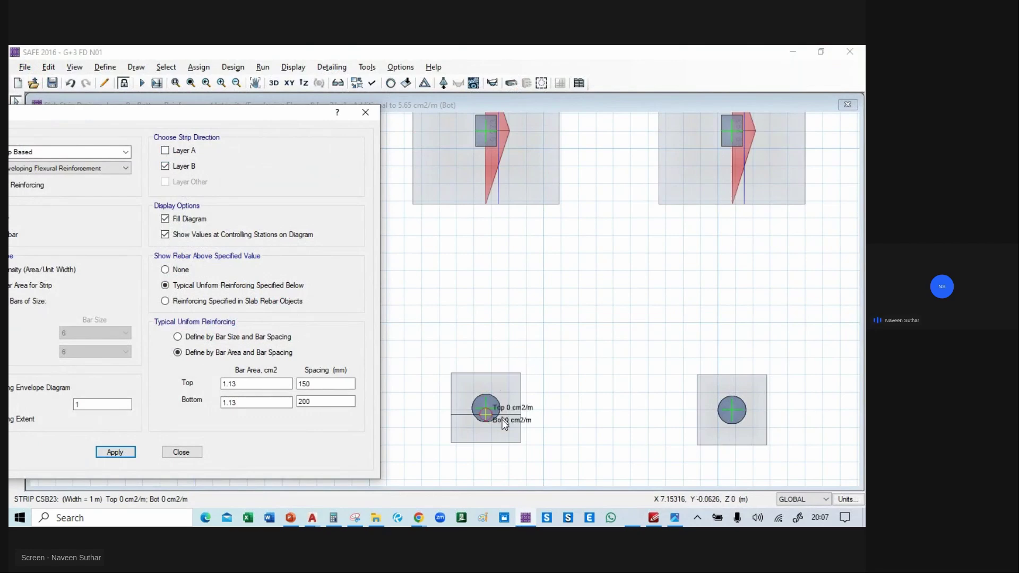
mouse_move(785, 377)
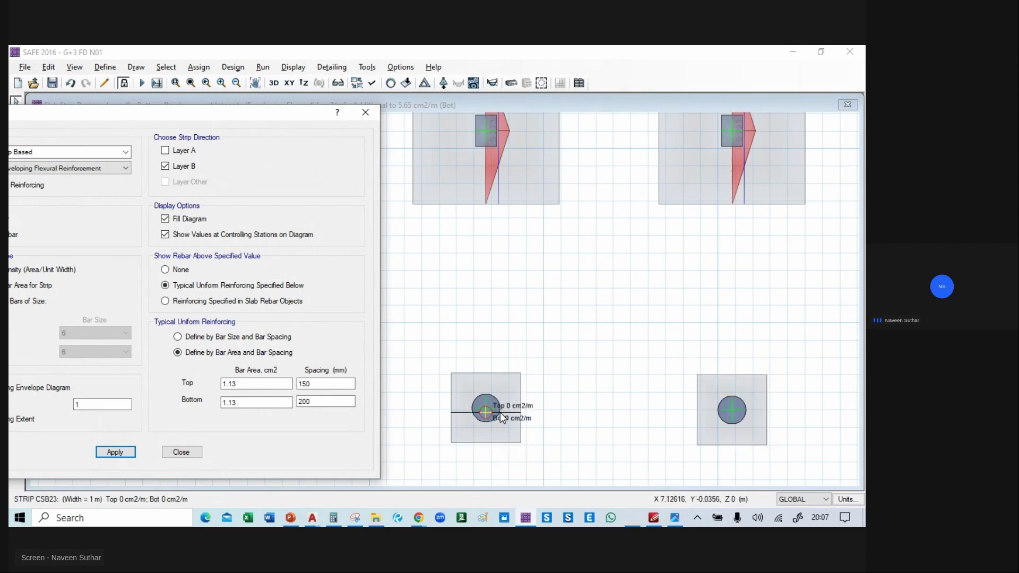
key("alt+Tab")
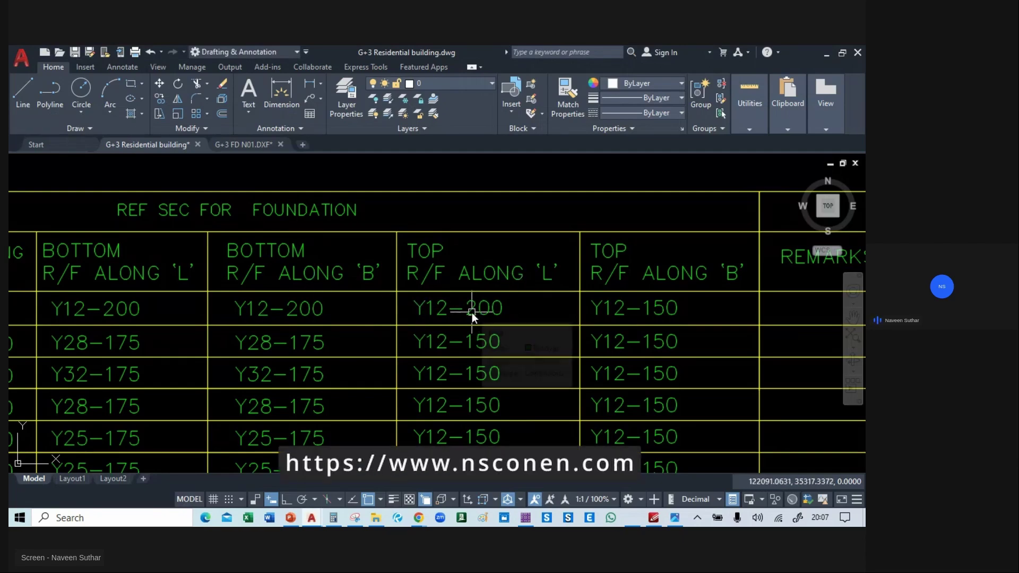
- Return to SAFE and display the Layer A strip reinforcement across the whole footing layout
key("alt+Tab")
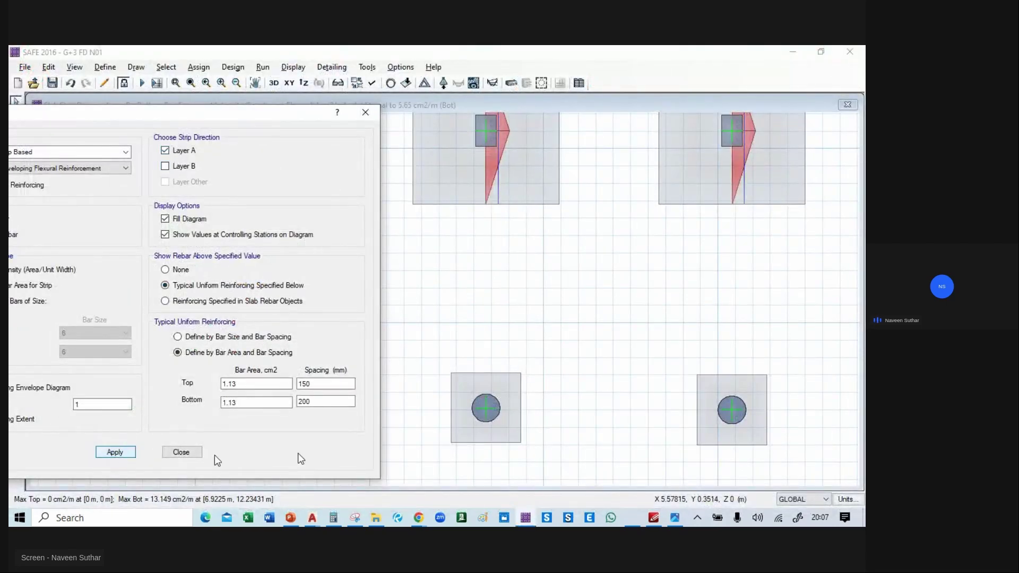
scroll(721, 365, "down", 3)
middle_click_drag(610, 256, 555, 343)
left_click_drag(300, 116, 248, 121)
middle_click_drag(564, 200, 532, 197)
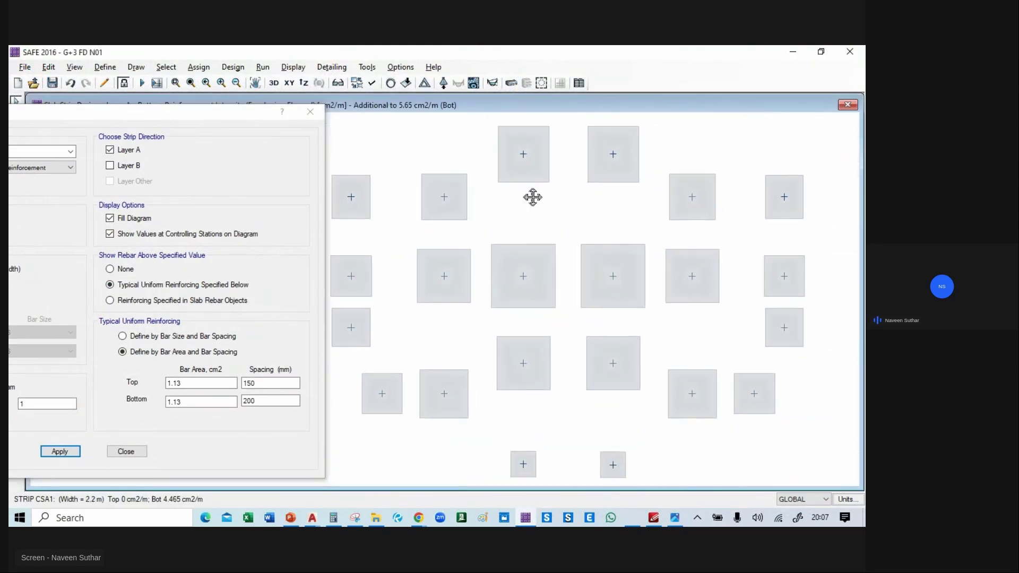
- Look up the 16 mm bar area in the rf.jpg notes and apply bottom reinforcing of 2.01 cm2 at 200 mm spacing in SAFE
left_click(255, 402)
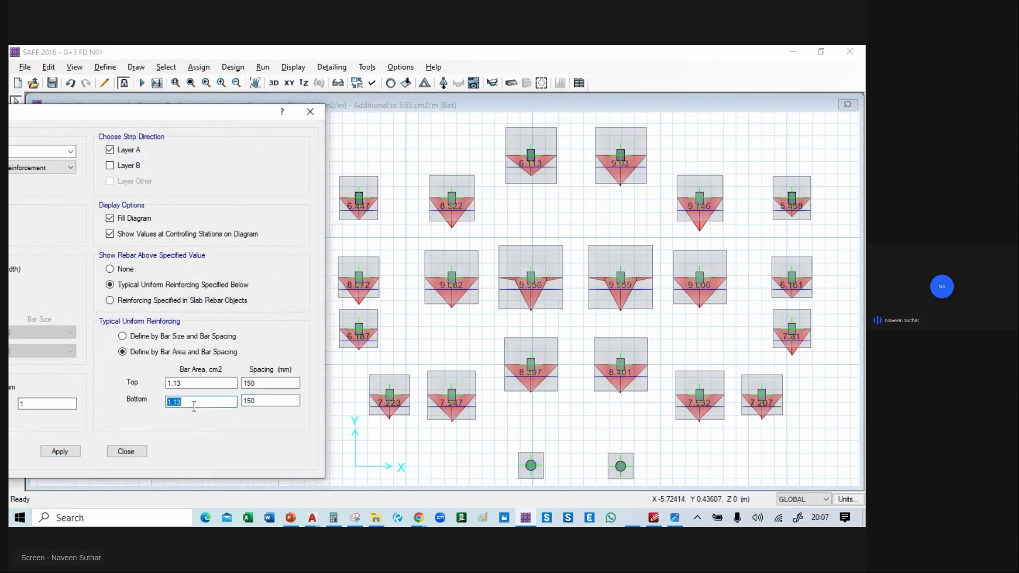
key("alt+Tab")
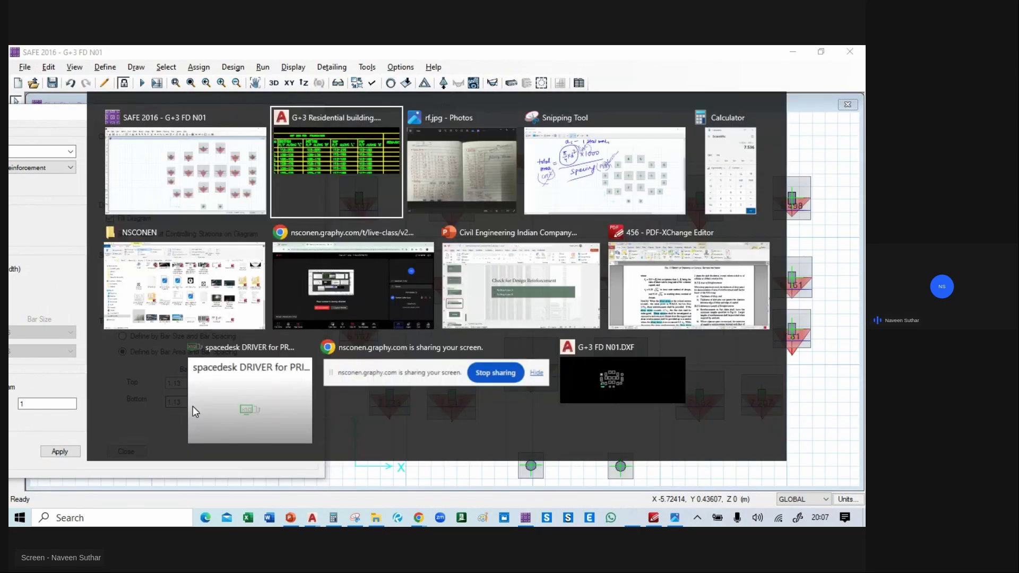
key("alt+Tab")
key("Tab")
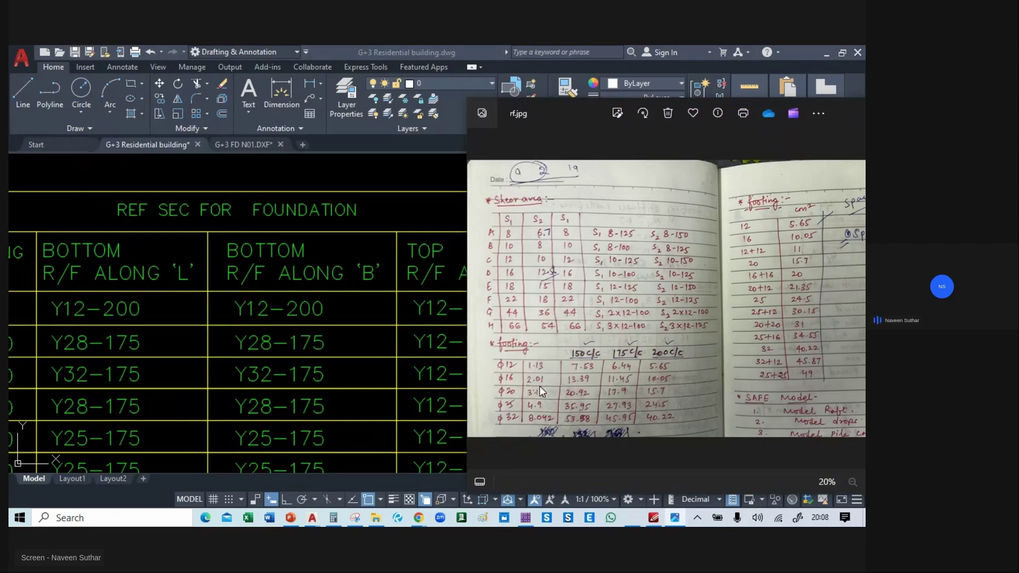
key("alt+Tab")
key("Tab")
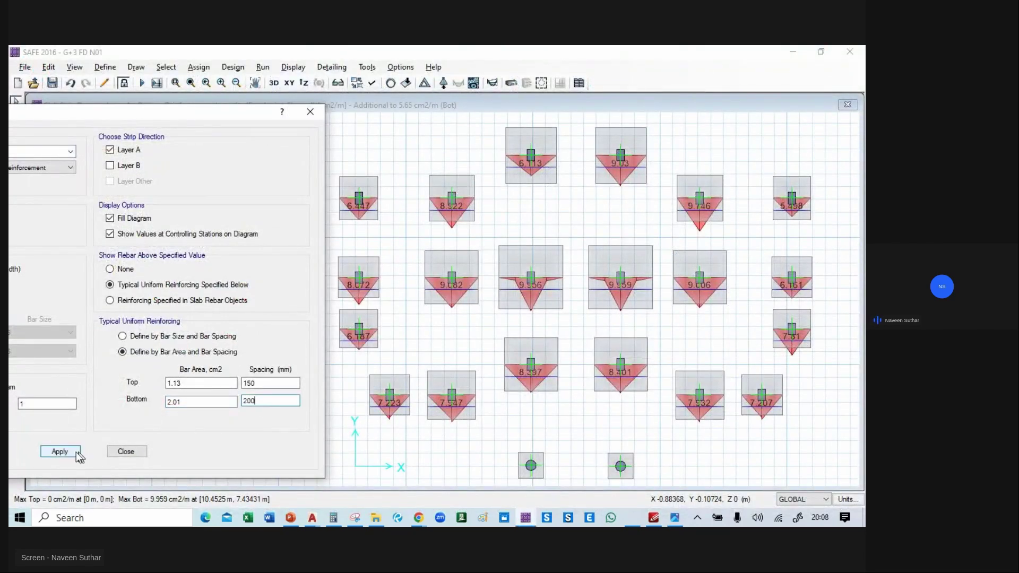
left_click(59, 451)
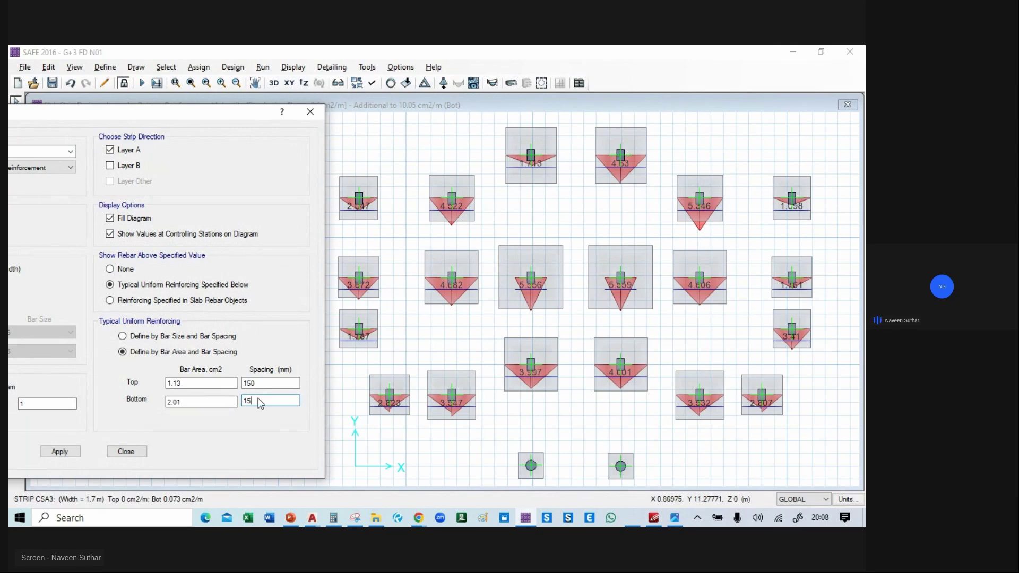
- Apply a bottom bar spacing of 150 mm and turn on the dimension lines in the footing view
left_click(63, 454)
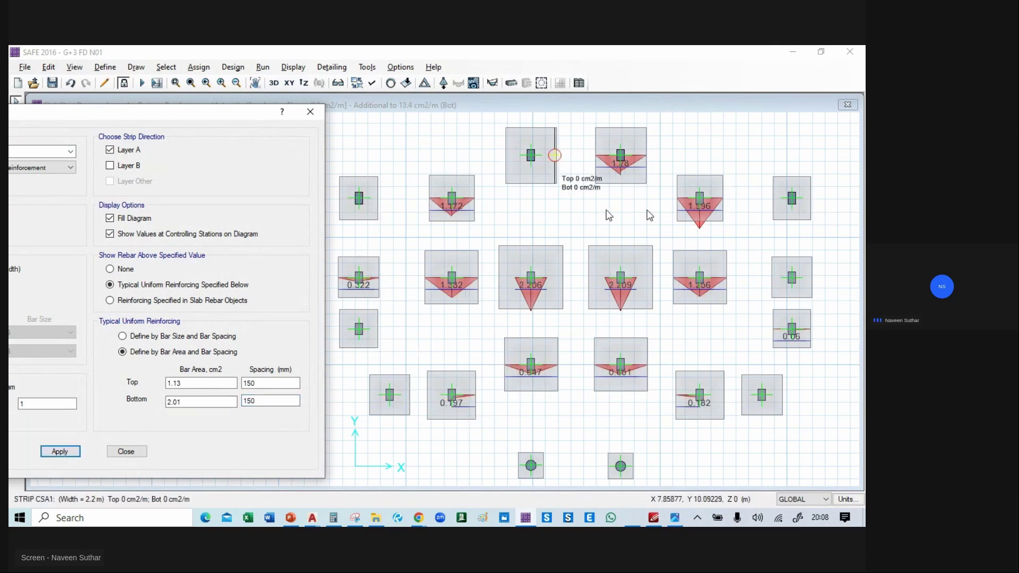
left_click(264, 402)
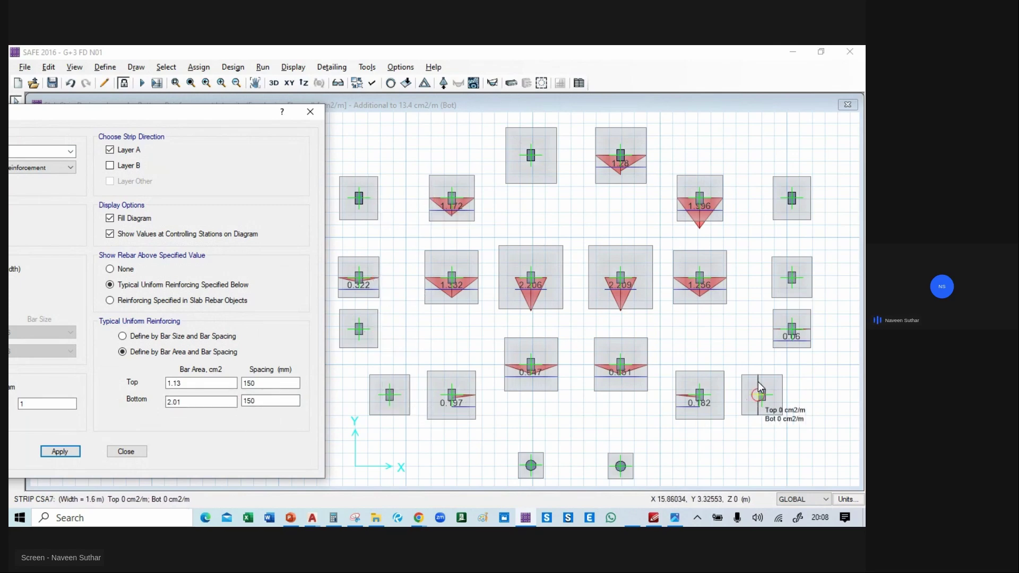
left_click_drag(231, 118, 182, 120)
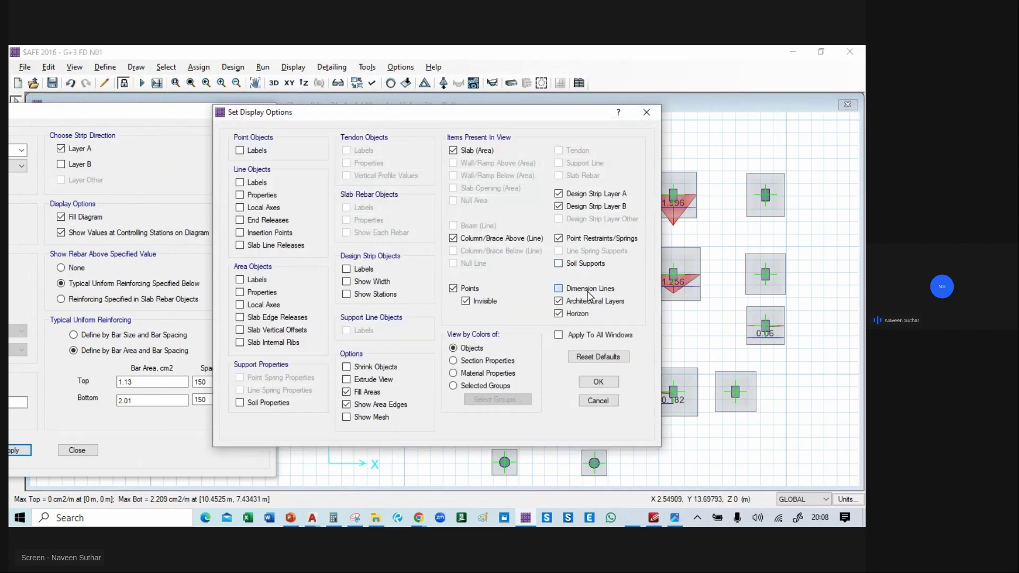
left_click(597, 387)
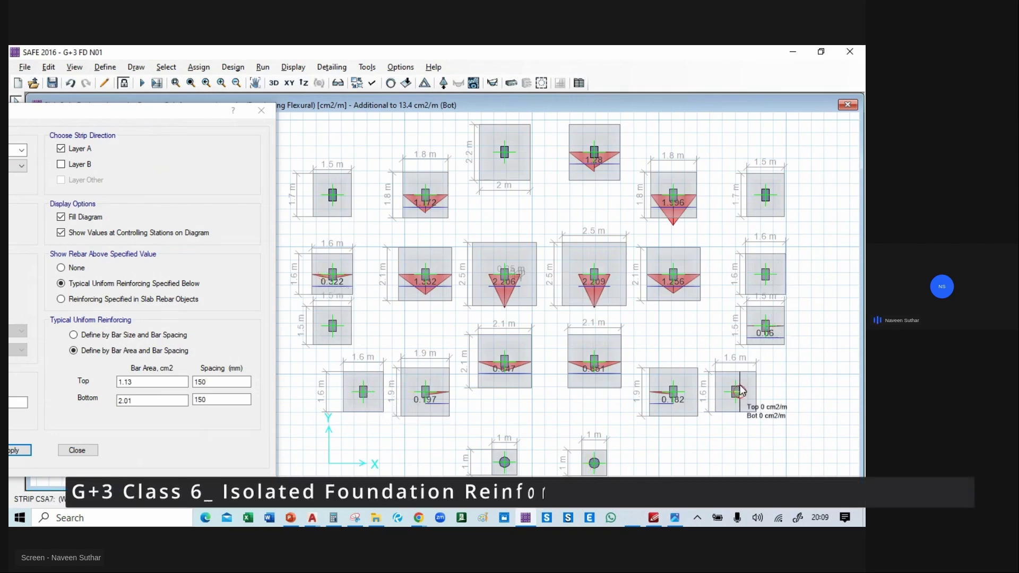
- Return to the AutoCAD footing schedule and change the second row's footing mark to F2
key("alt+Tab")
key("Tab")
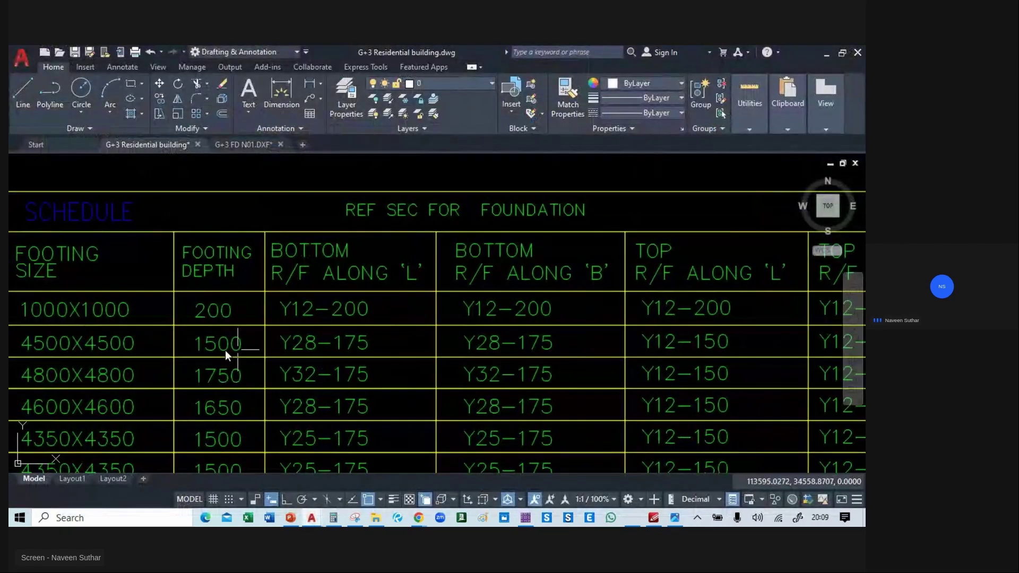
middle_click_drag(238, 349, 672, 322)
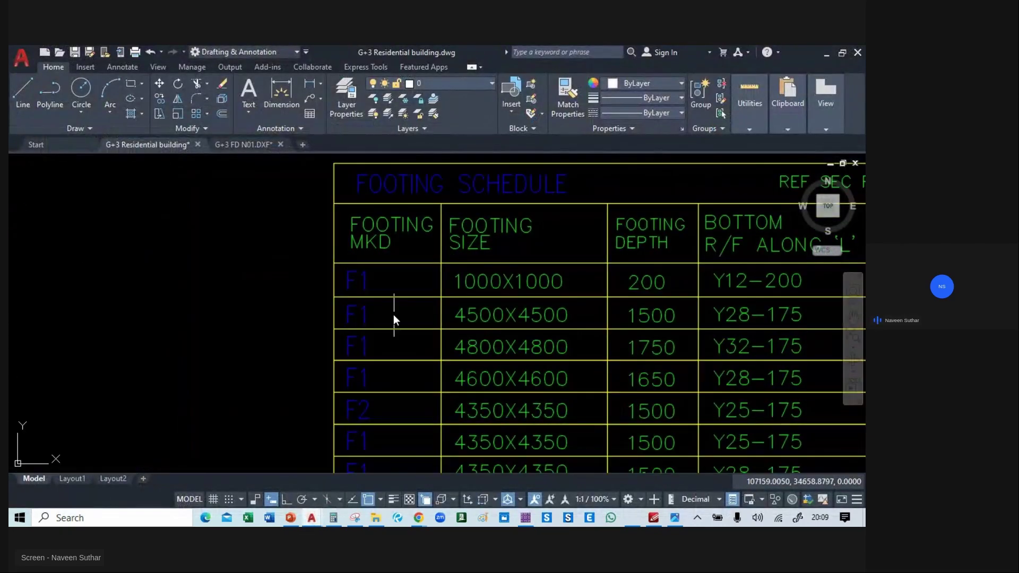
left_click(359, 316)
left_click(398, 313)
double_click(393, 316)
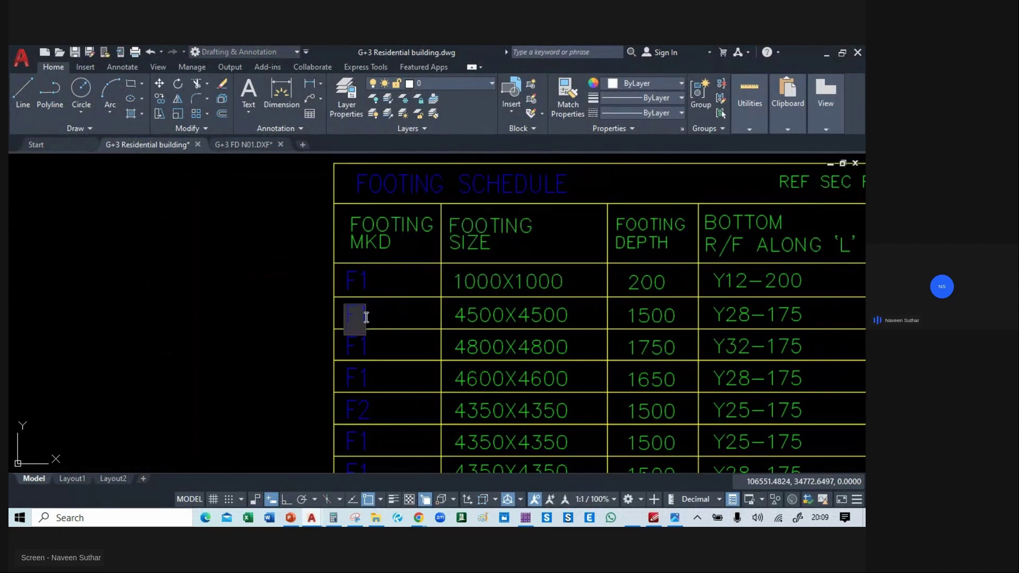
type("2")
left_click(265, 336)
key("Escape")
- Copy the F2 mark beside the footings at grids A-02 and H-02 in the plan, and check the remaining footings in SAFE
left_click(352, 317)
left_click(365, 313)
type("co")
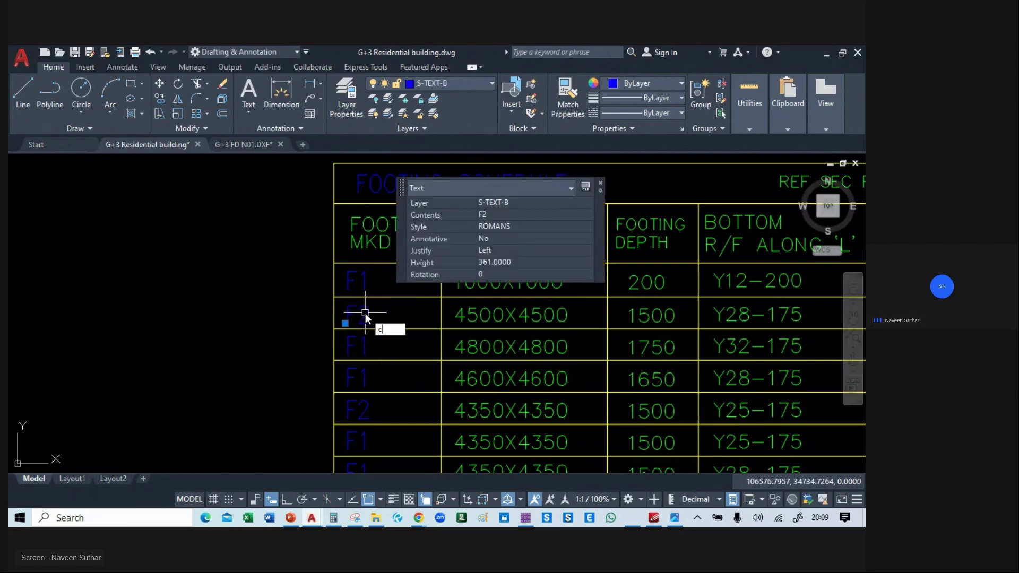
key("Return")
left_click(378, 313)
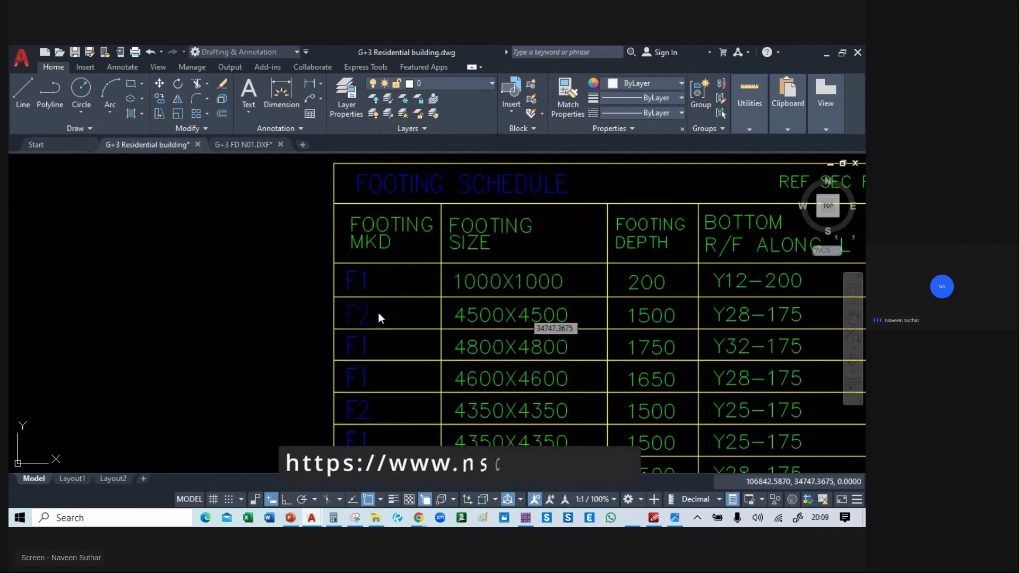
scroll(380, 313, "down", 5)
scroll(380, 313, "down", 2)
mouse_move(281, 409)
middle_mouse_down()
mouse_move(386, 269)
mouse_move(523, 284)
middle_mouse_up()
scroll(282, 272, "up", 6)
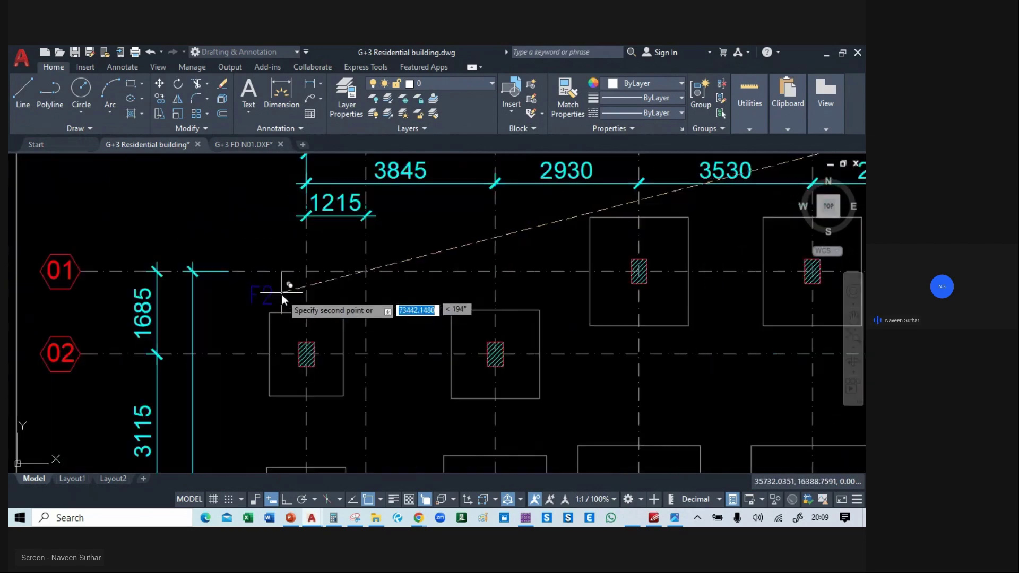
middle_click_drag(590, 317, 302, 313)
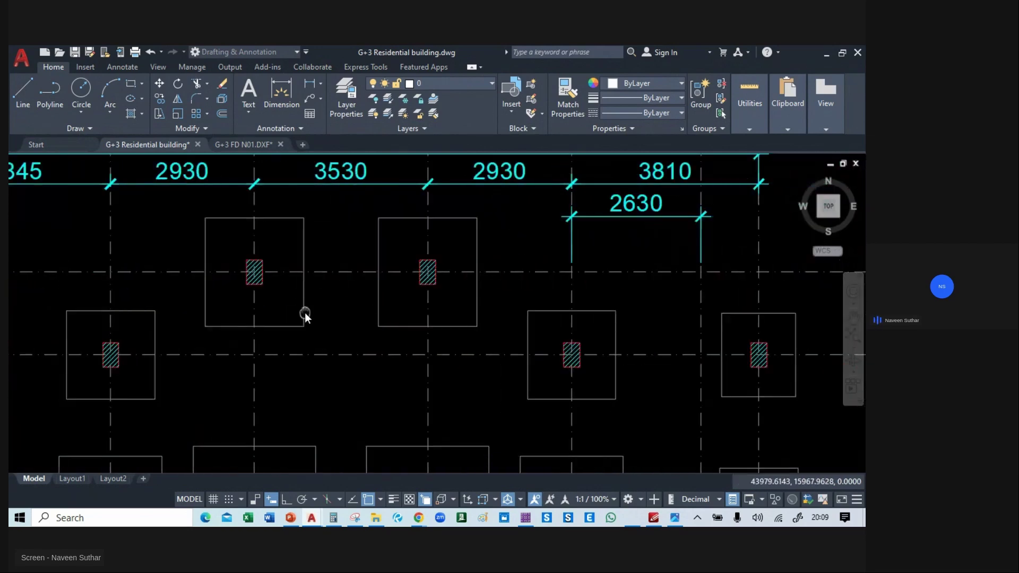
middle_click_drag(743, 313, 520, 317)
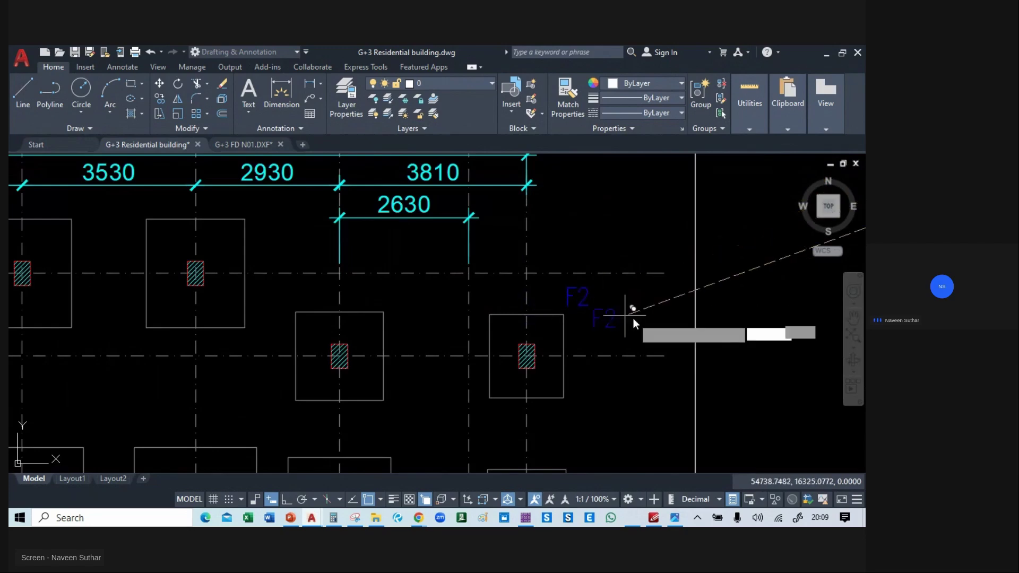
scroll(634, 319, "down", 2)
middle_click_drag(616, 372, 668, 342)
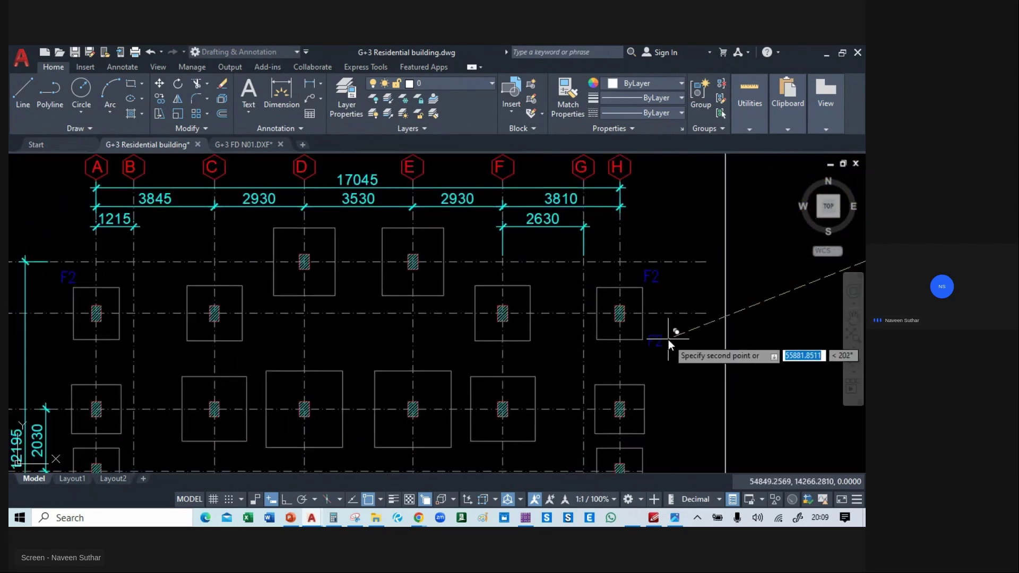
key("alt+Tab")
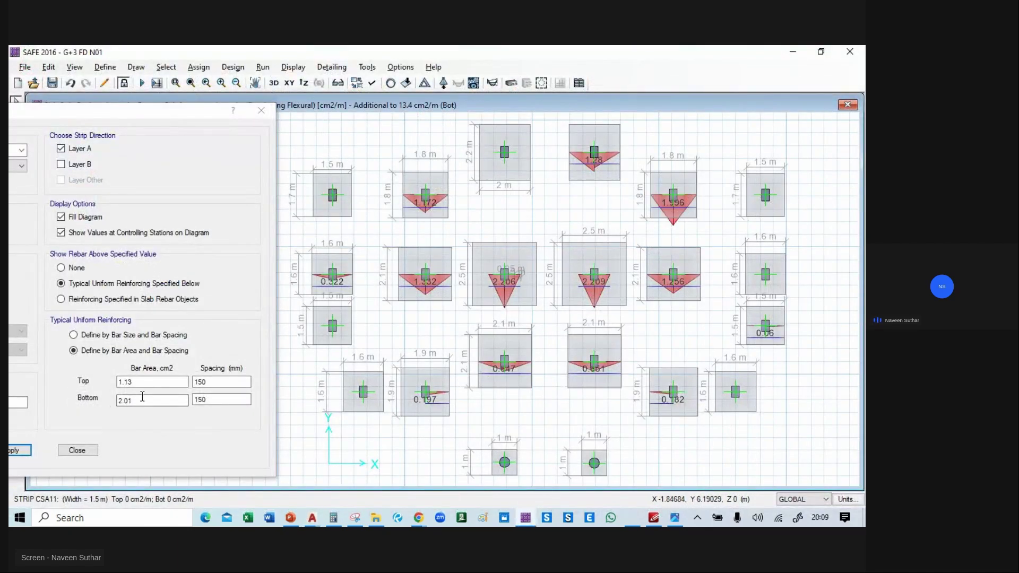
key("alt+Tab")
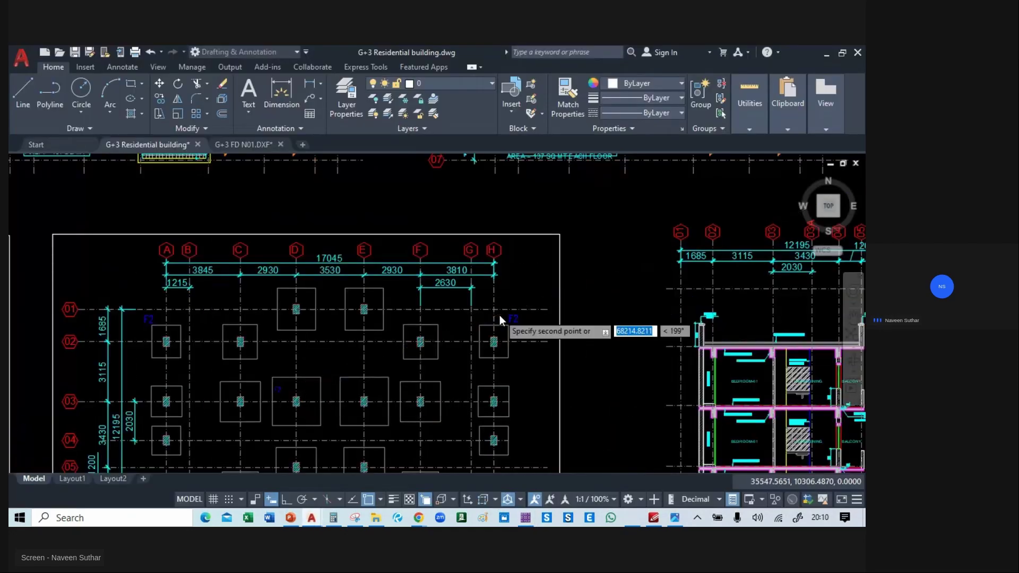
- End the copying and open the F2 row's footing size text in the schedule for editing
scroll(499, 315, "down", 2)
middle_click_drag(633, 266, 16, 416)
middle_click_drag(643, 227, 556, 250)
scroll(467, 250, "up", 6)
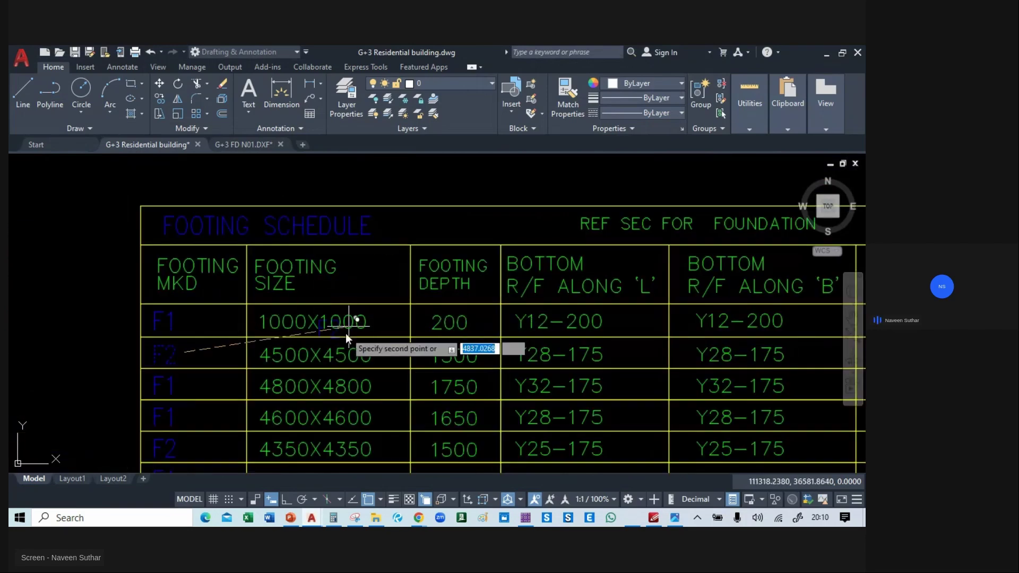
key("Escape")
left_click(286, 358)
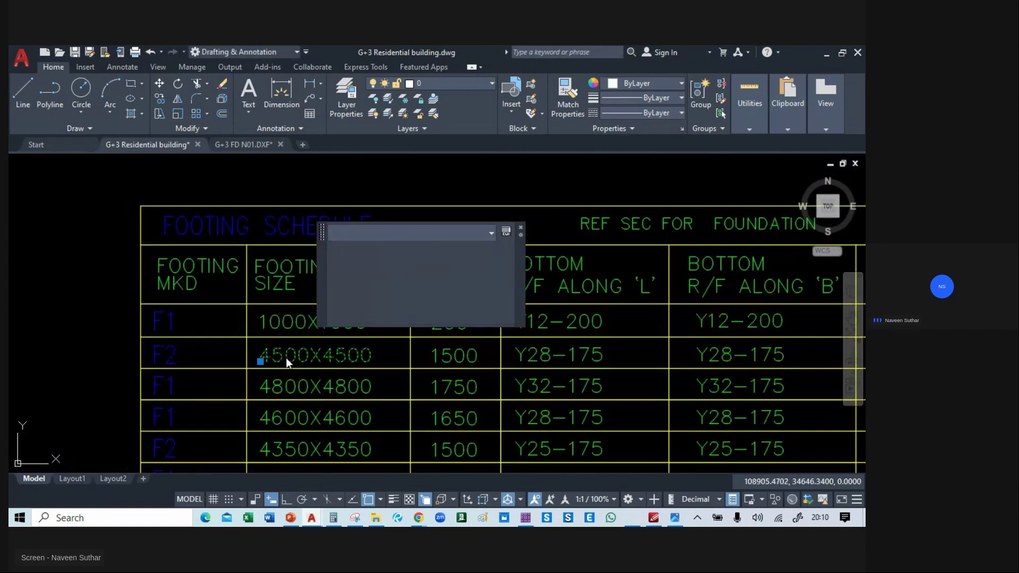
double_click(285, 357)
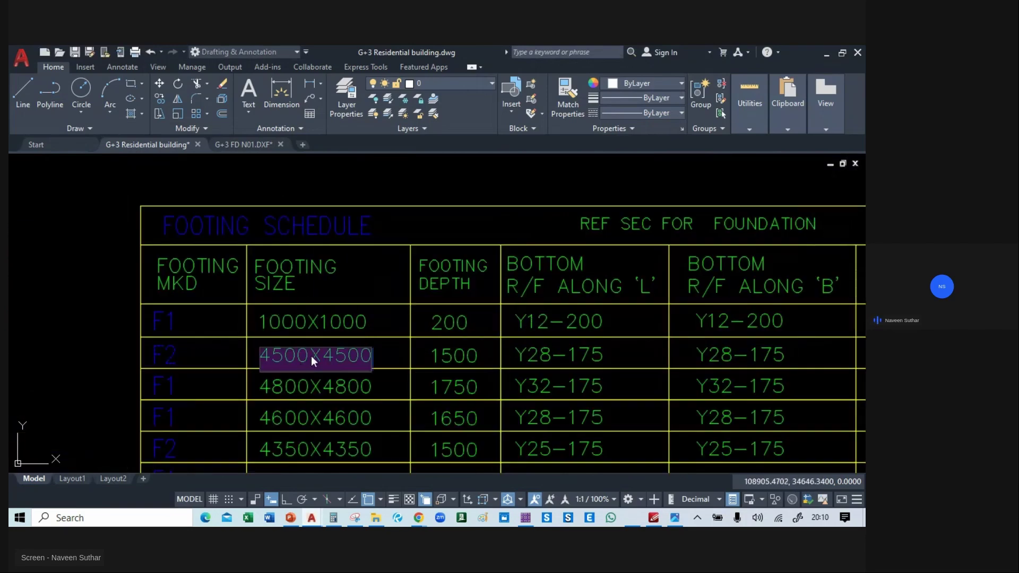
- Check the F2 footing's plan dimensions in SAFE and set the first dimension of its AutoCAD schedule size to 1750
key("alt+Tab")
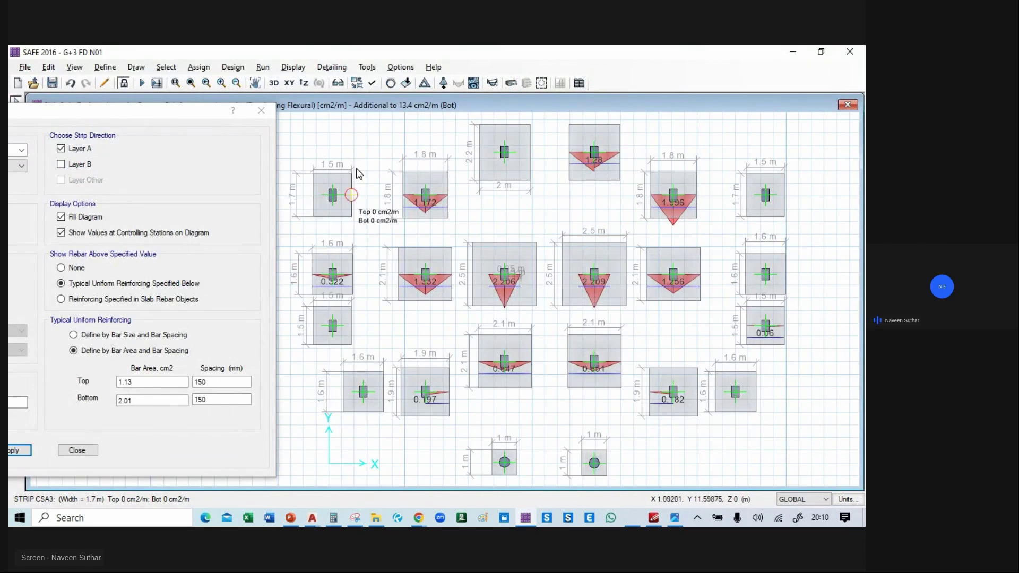
key("alt+Tab")
left_click(323, 200)
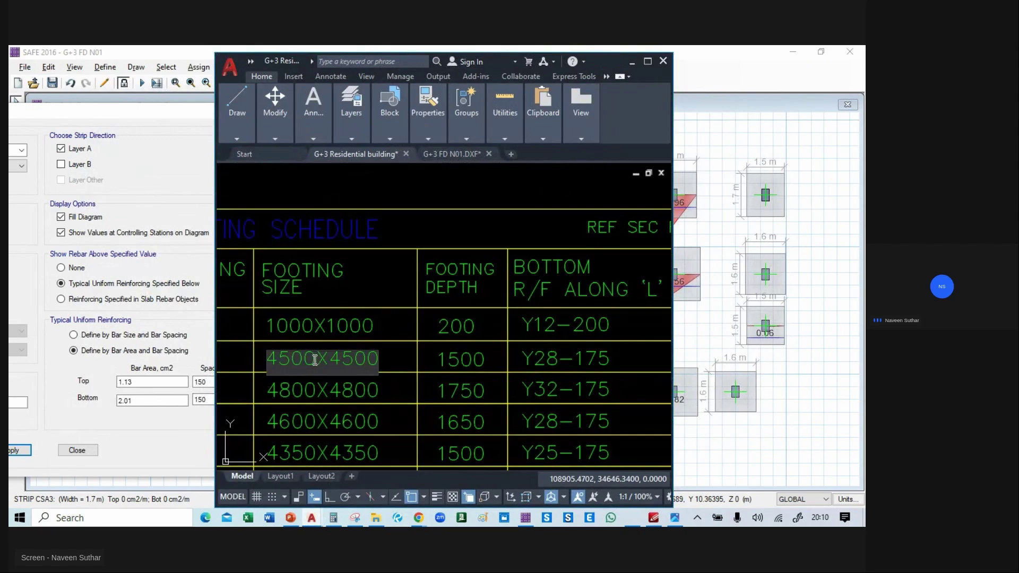
key("alt+Tab")
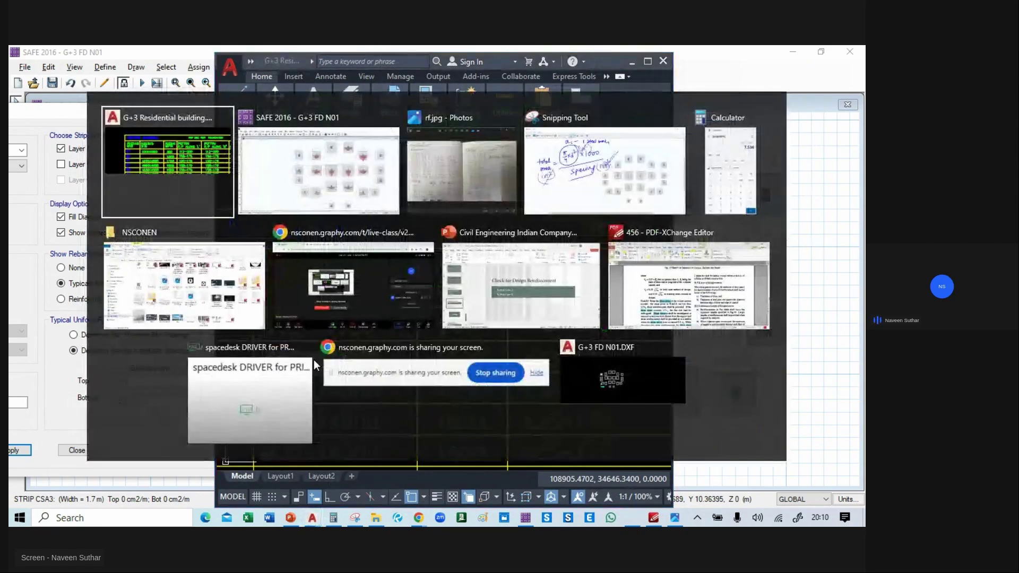
key("alt+Tab")
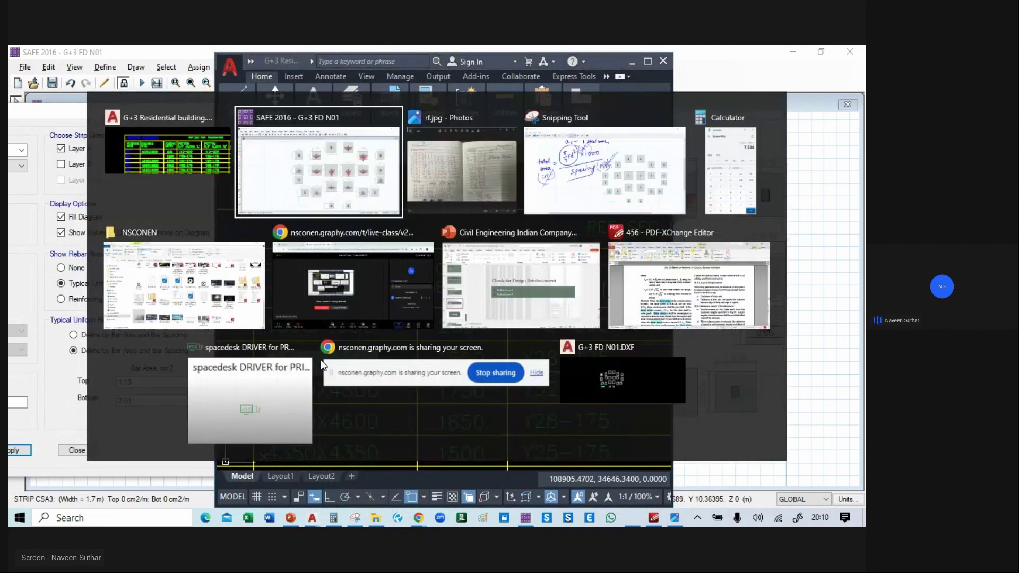
key("alt+Tab")
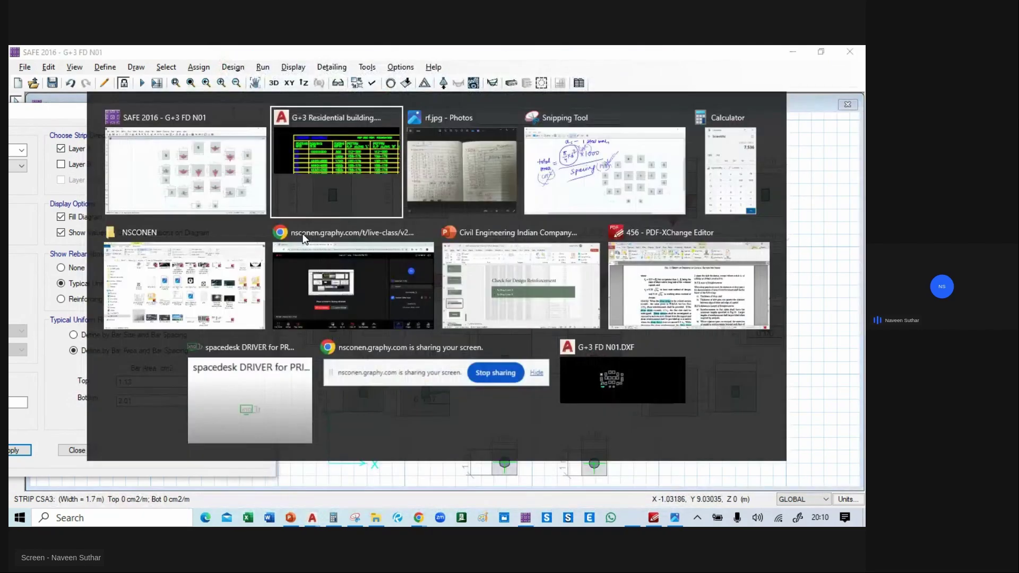
key("BackSpace")
key("BackSpace")
key("BackSpace")
key("BackSpace")
type("1750X4500")
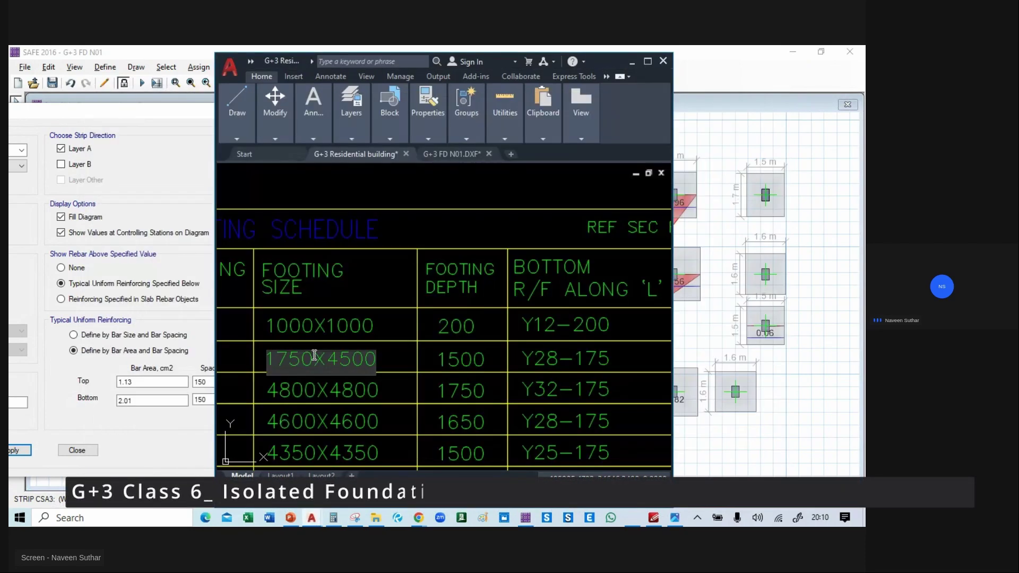
- Recheck the footing in SAFE, complete the F2 footing size as 1750X1500, and restore the AutoCAD window to full size
key("alt+Tab")
key("alt+Tab")
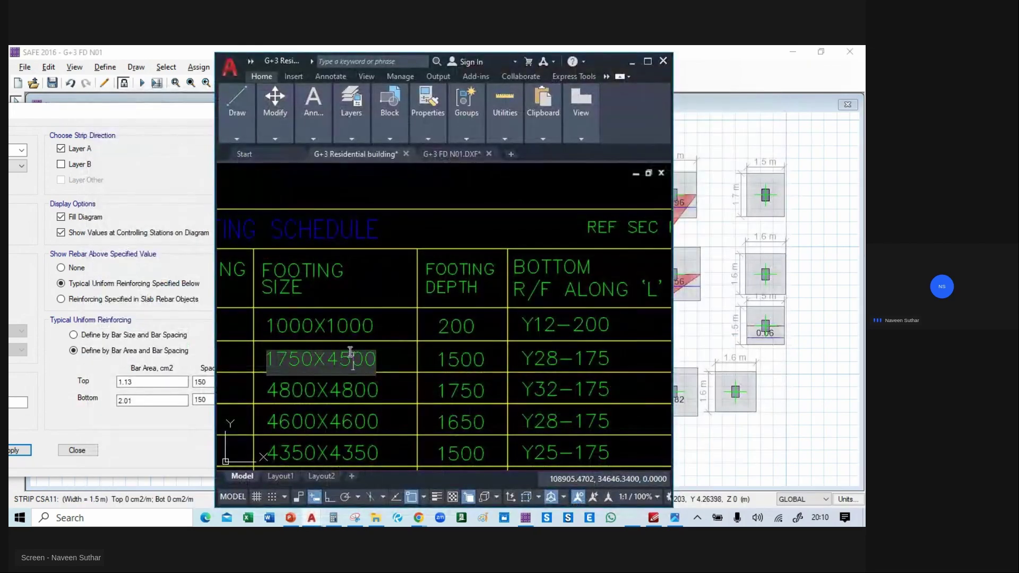
key("BackSpace")
key("BackSpace")
type("15")
left_click(419, 359)
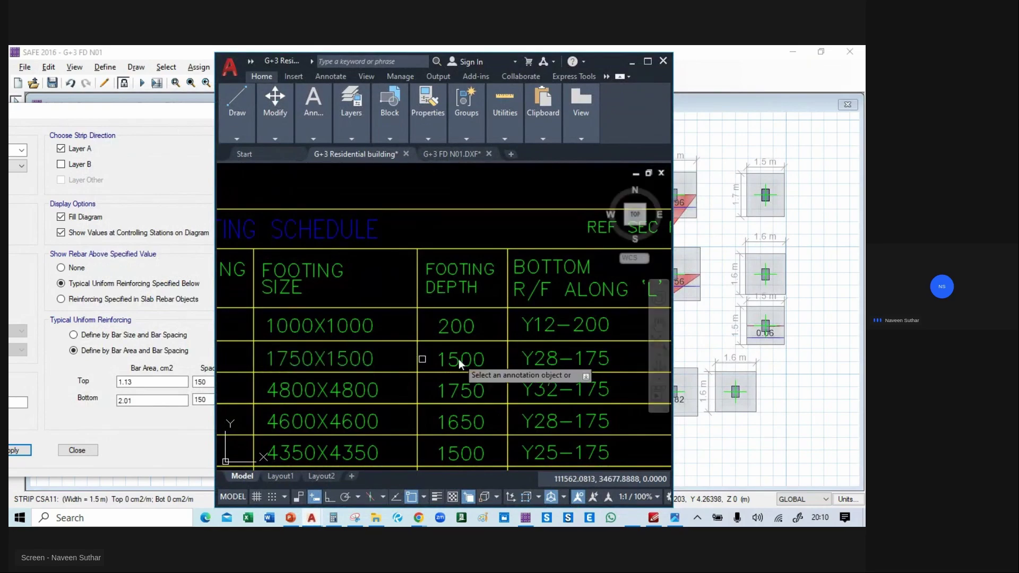
left_click(648, 61)
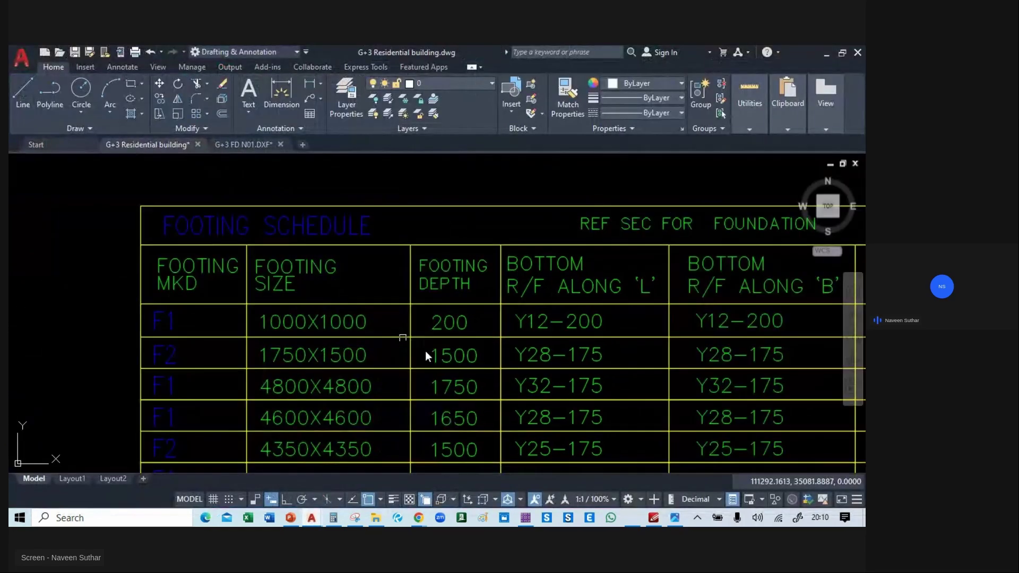
- Look up the F2 footing's slab property in SAFE and set its footing depth to 300 in the AutoCAD schedule
middle_click_drag(484, 357, 361, 331)
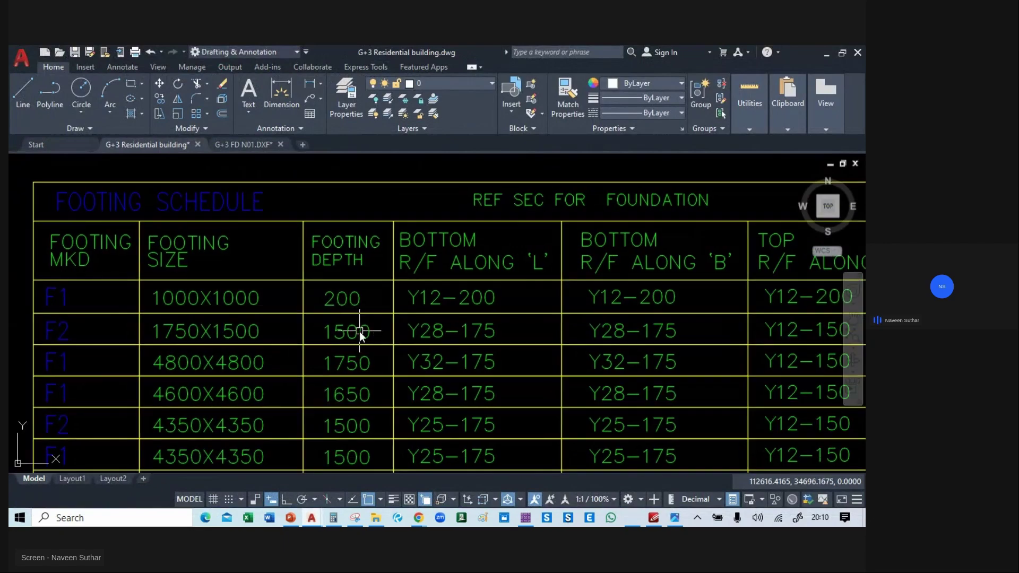
key("alt+Tab")
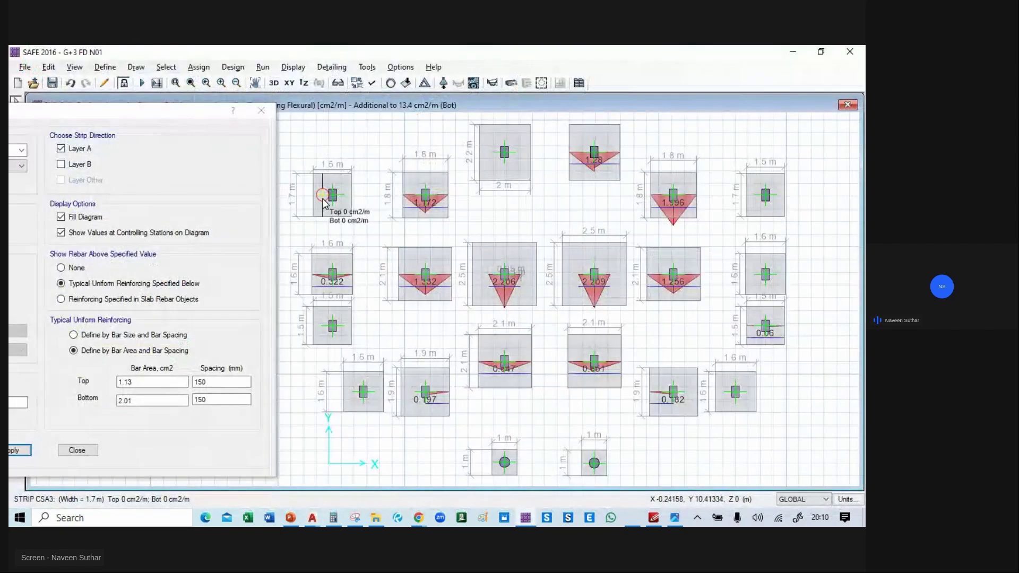
right_click(323, 200)
left_click(610, 98)
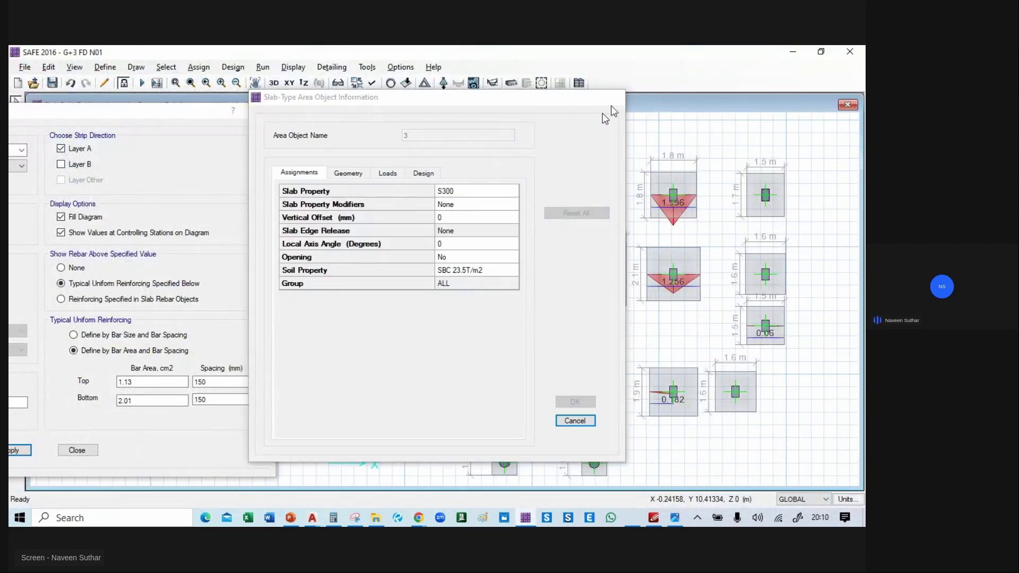
key("alt+Tab")
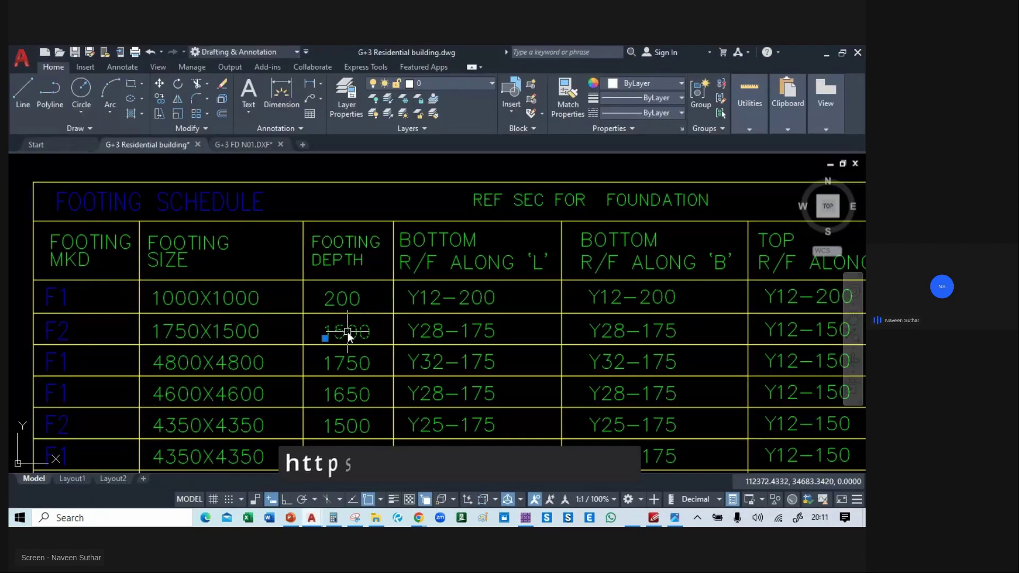
double_click(355, 336)
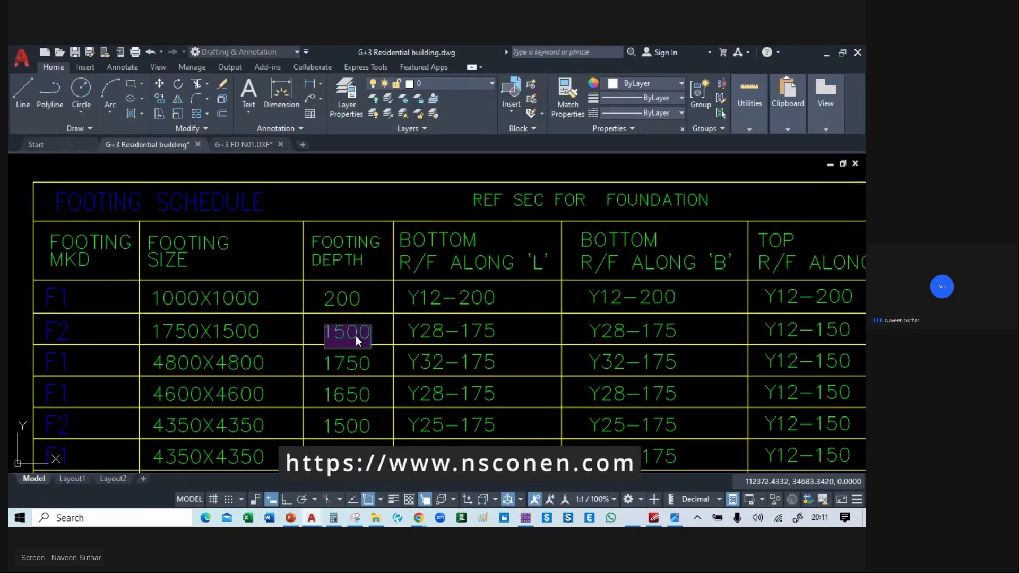
type("300")
left_click(400, 358)
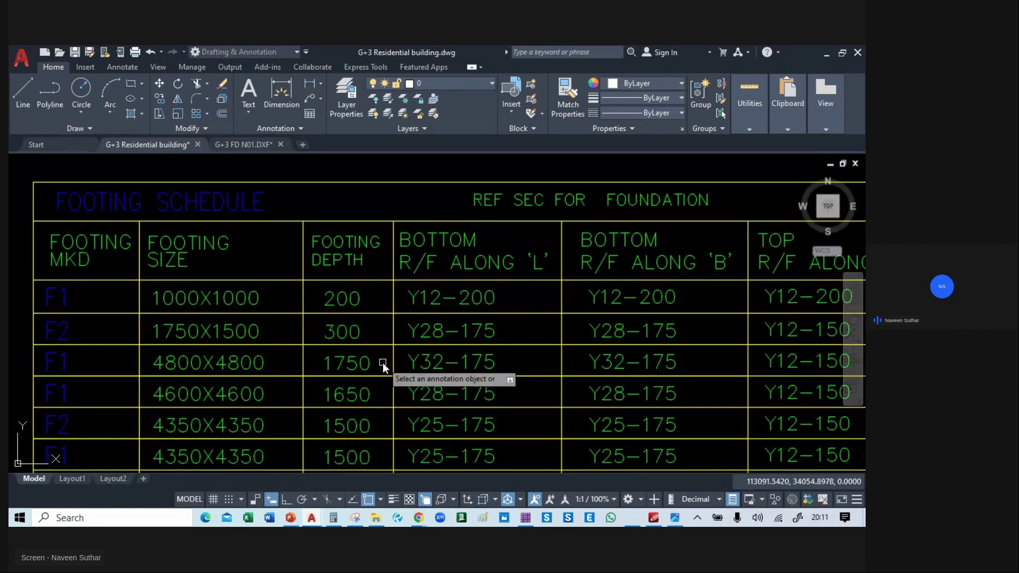
- Change the F2 row's bottom reinforcement along 'L' to Y16-150
left_click(444, 332)
double_click(443, 332)
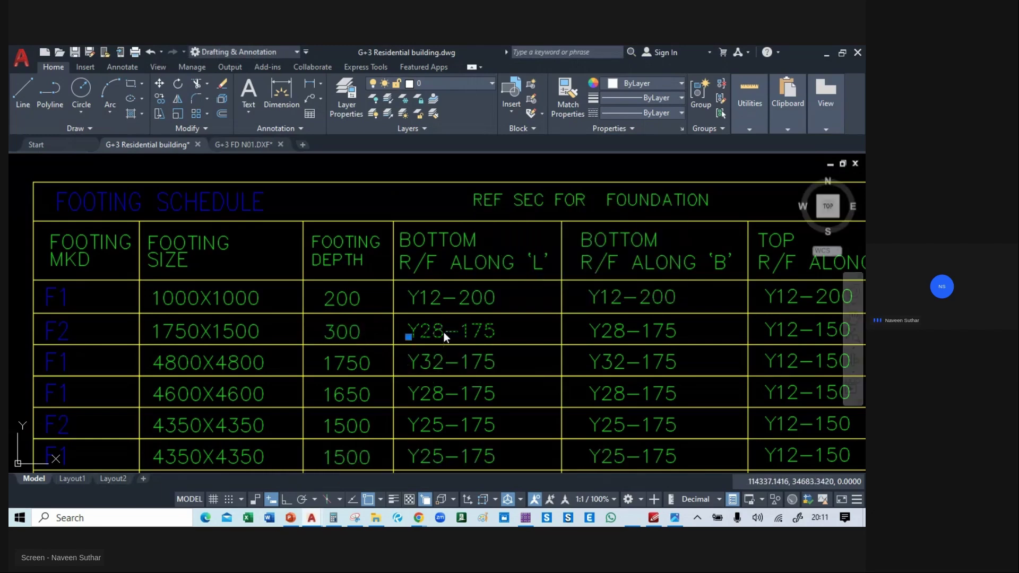
left_click(445, 332)
key("BackSpace")
key("BackSpace")
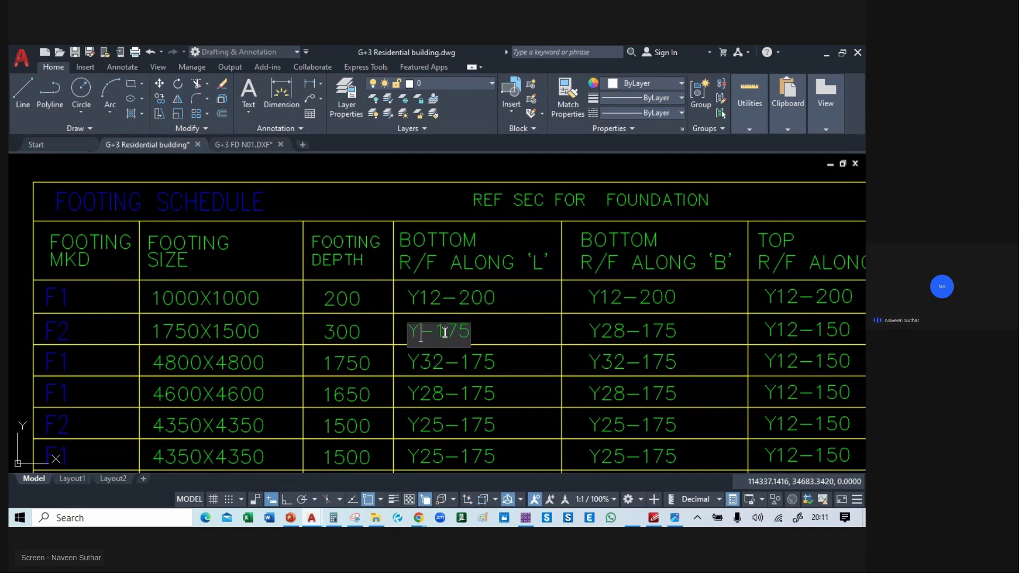
type("16")
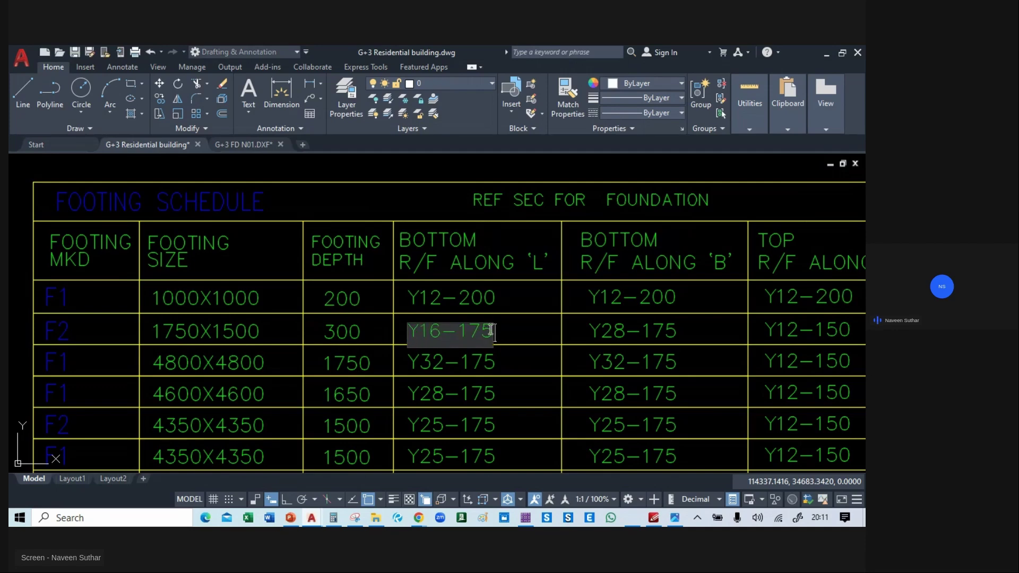
key("BackSpace")
key("BackSpace")
key("BackSpace")
type("150")
left_click(555, 352)
key("Escape")
- Change the F2 row's bottom reinforcement along 'B' to Y16-150
middle_click_drag(622, 334, 449, 334)
left_click(444, 336)
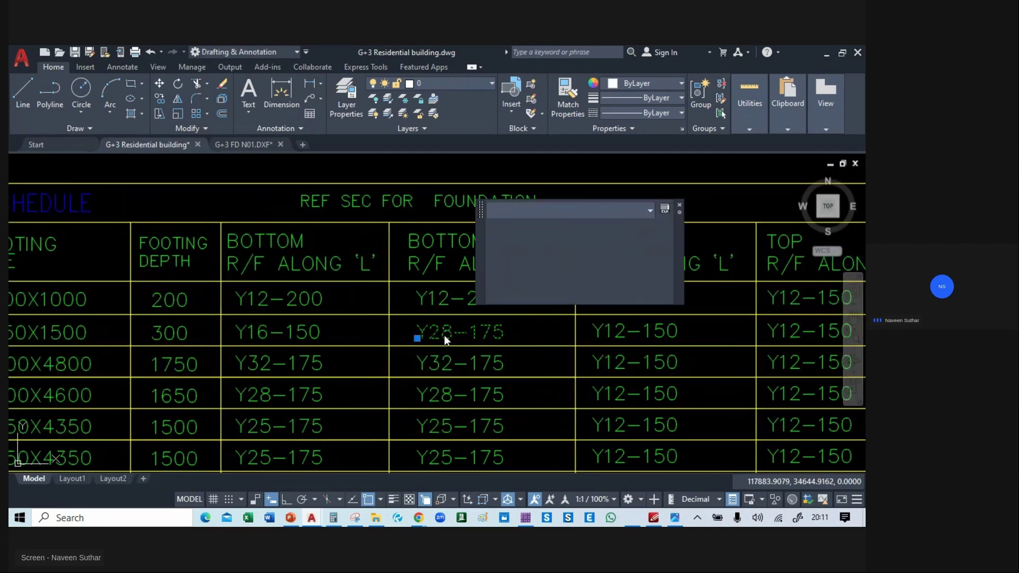
double_click(444, 335)
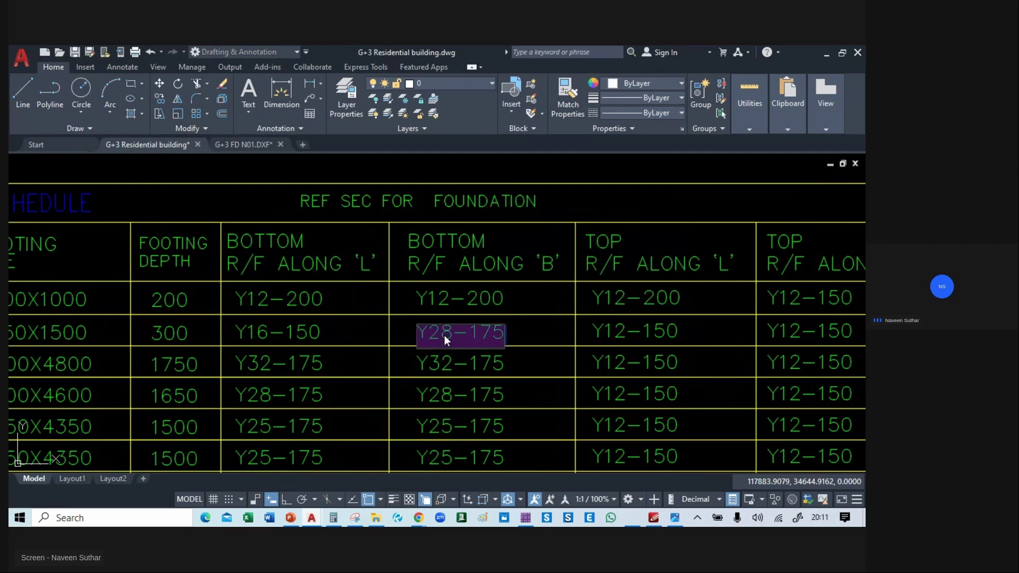
left_click(455, 332)
key("BackSpace")
key("BackSpace")
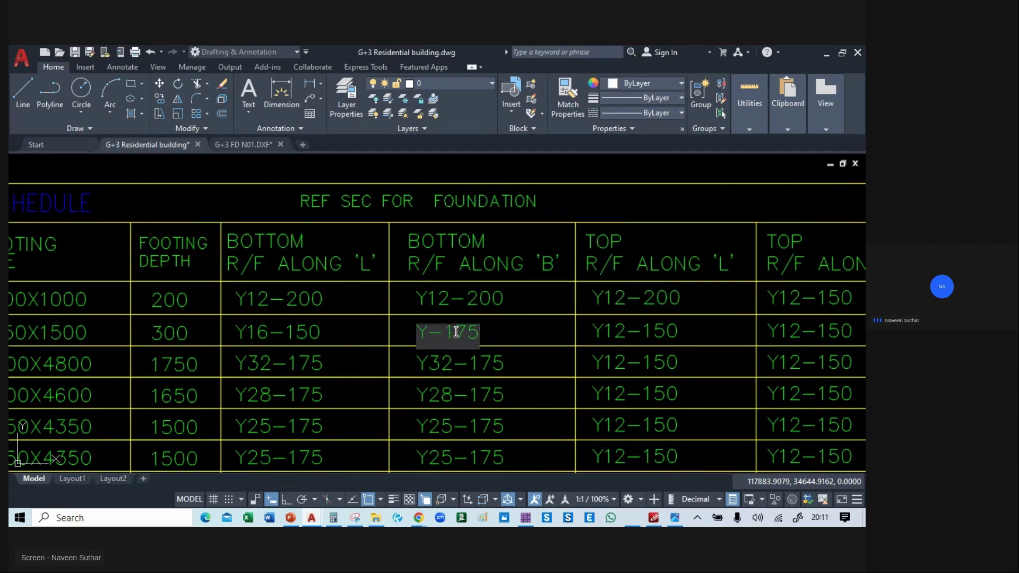
type("16")
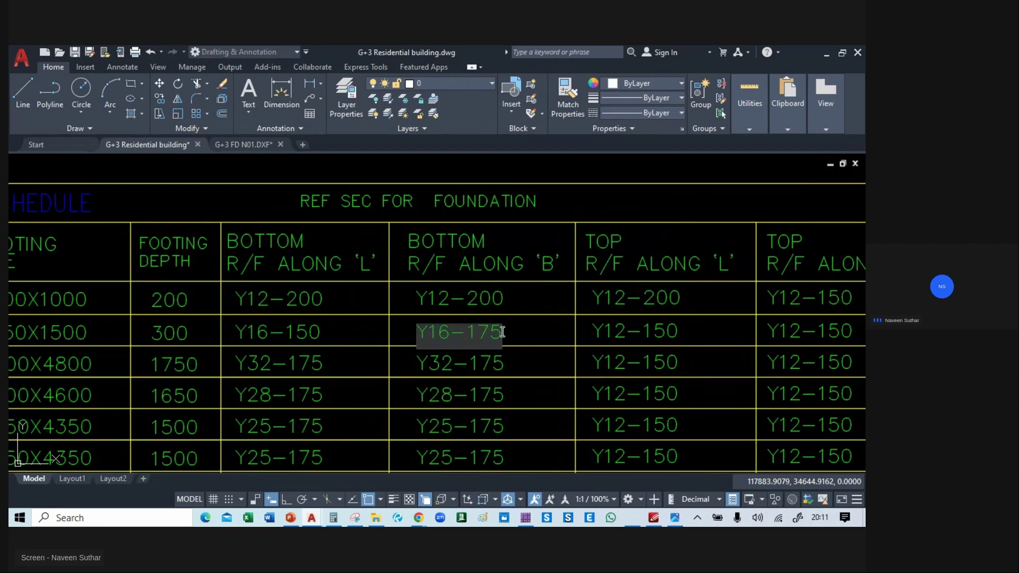
key("BackSpace")
key("BackSpace")
type("150")
left_click(533, 368)
key("Escape")
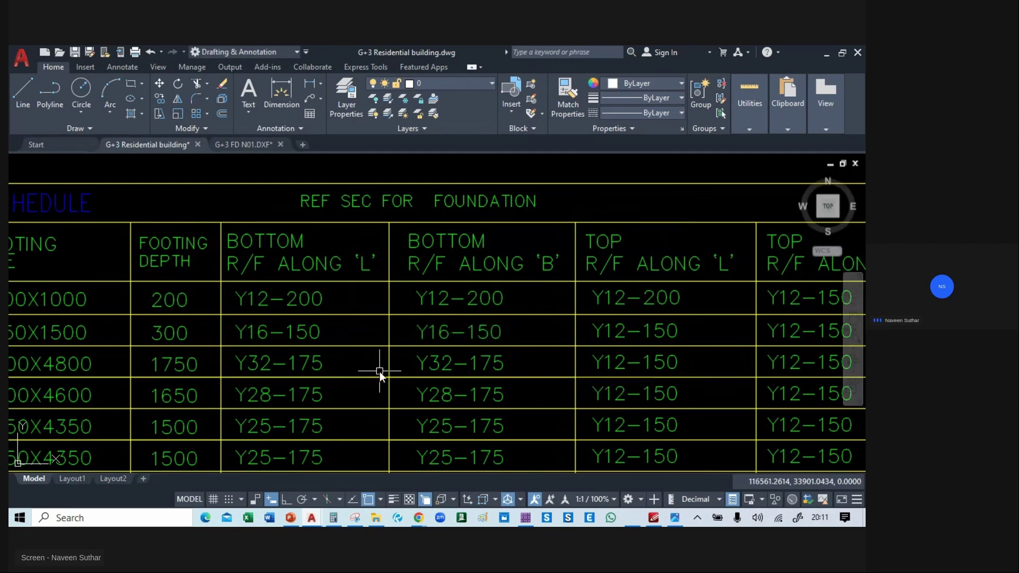
- Inspect the 1.6 m square footing's strip reinforcement in SAFE and change the third row's footing mark to F3 in the AutoCAD schedule
key("alt+Tab")
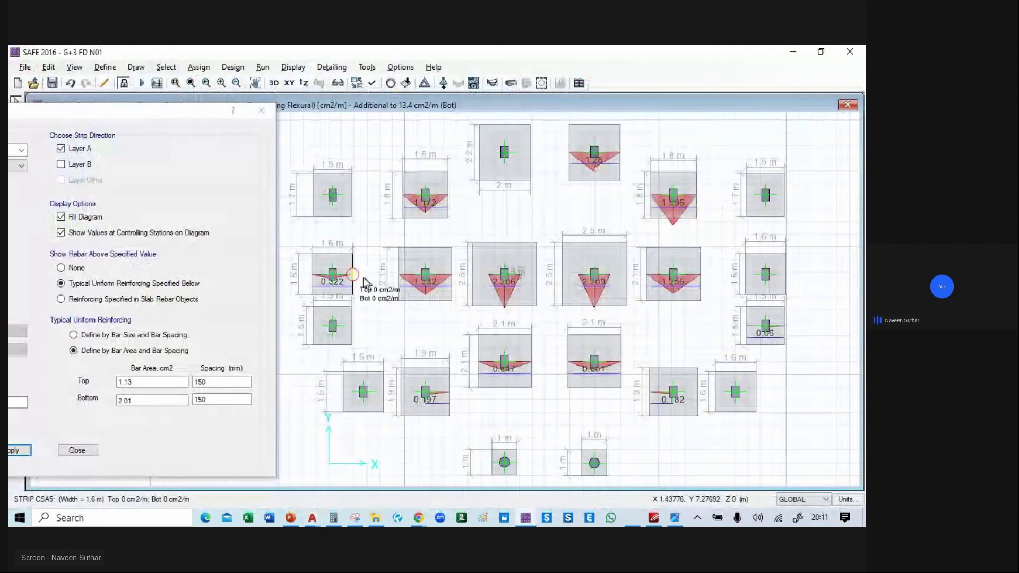
scroll(326, 281, "up", 3)
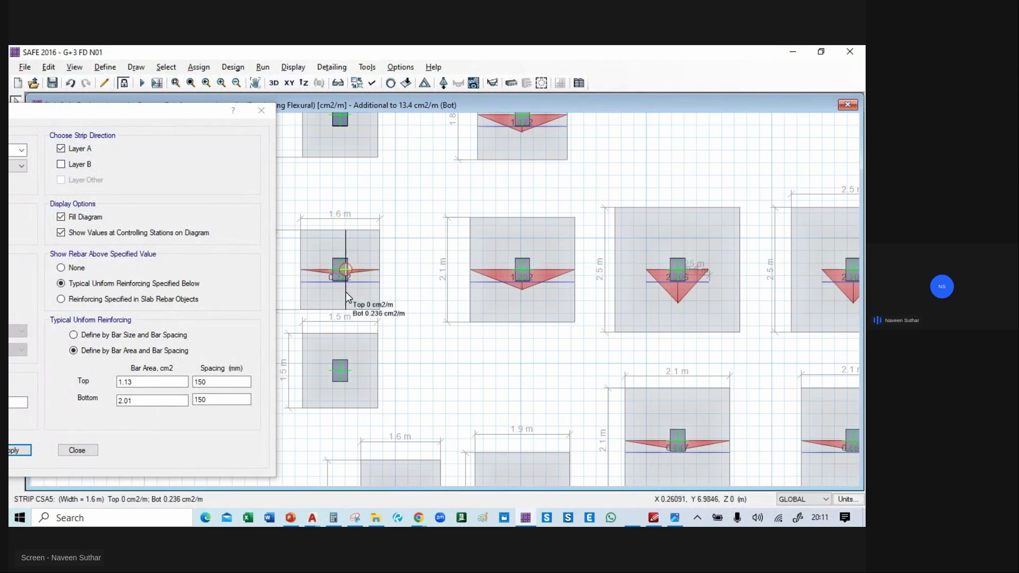
scroll(346, 293, "down", 2)
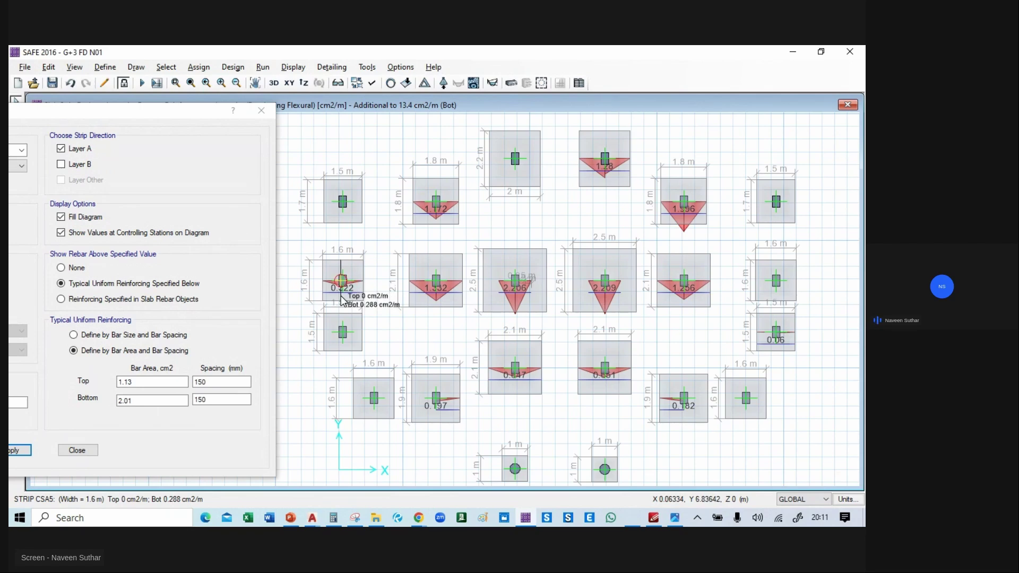
middle_click_drag(347, 299, 341, 307)
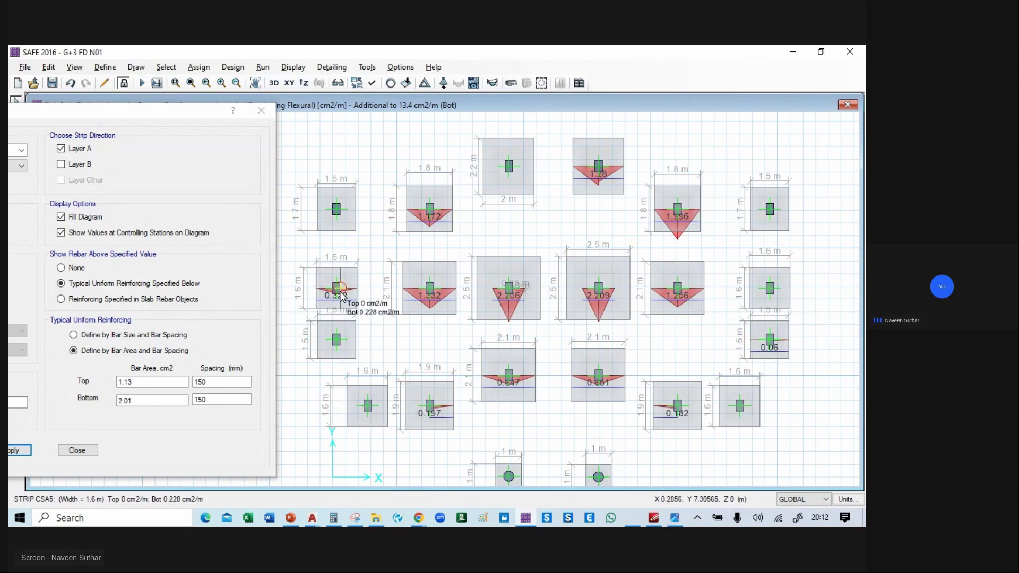
key("alt+Tab")
mouse_move(305, 332)
middle_mouse_down()
mouse_move(502, 322)
mouse_move(661, 274)
middle_mouse_up()
left_click(243, 306)
left_click(252, 308)
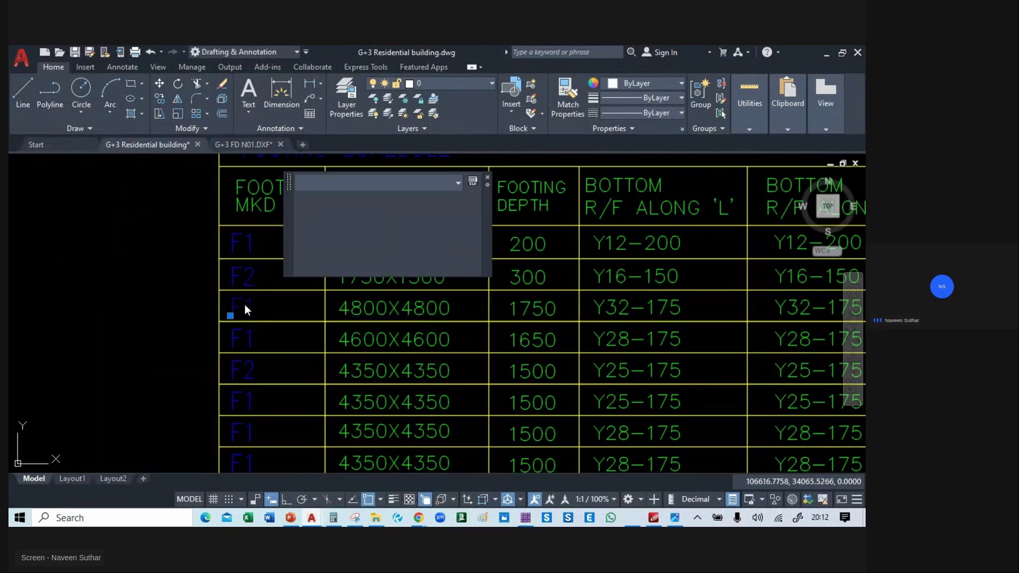
key("Escape")
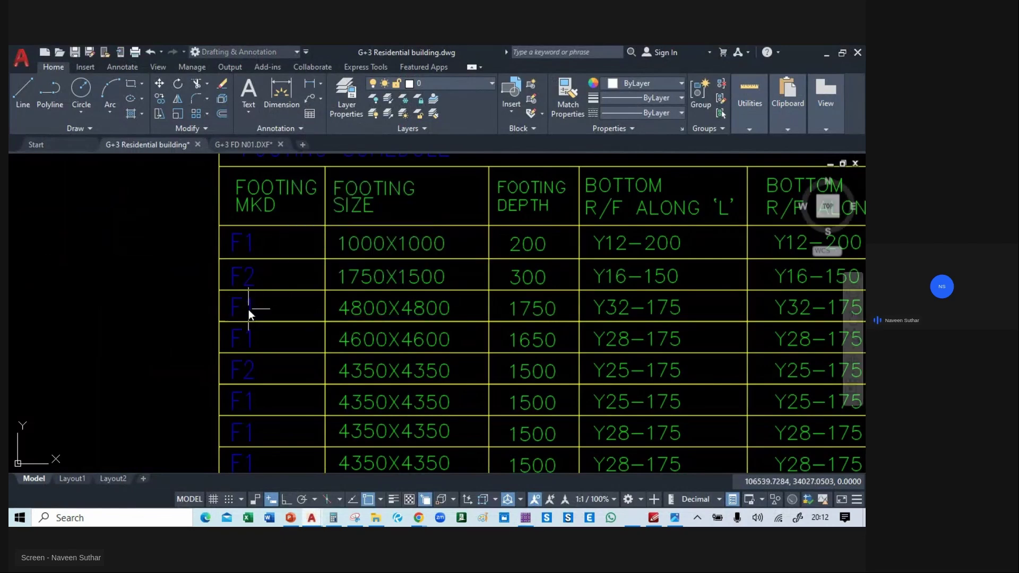
left_click(249, 310)
type("htt")
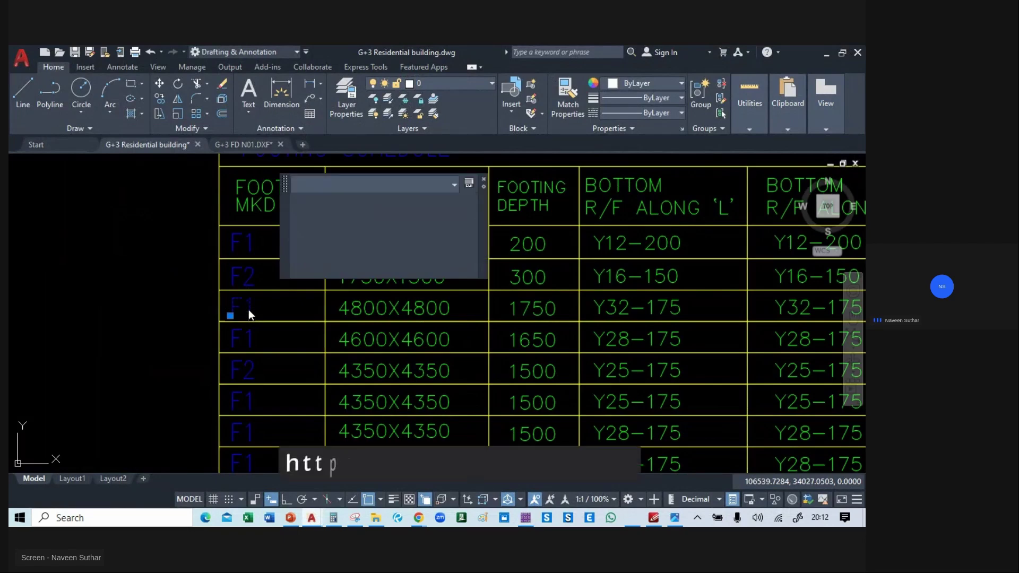
double_click(248, 310)
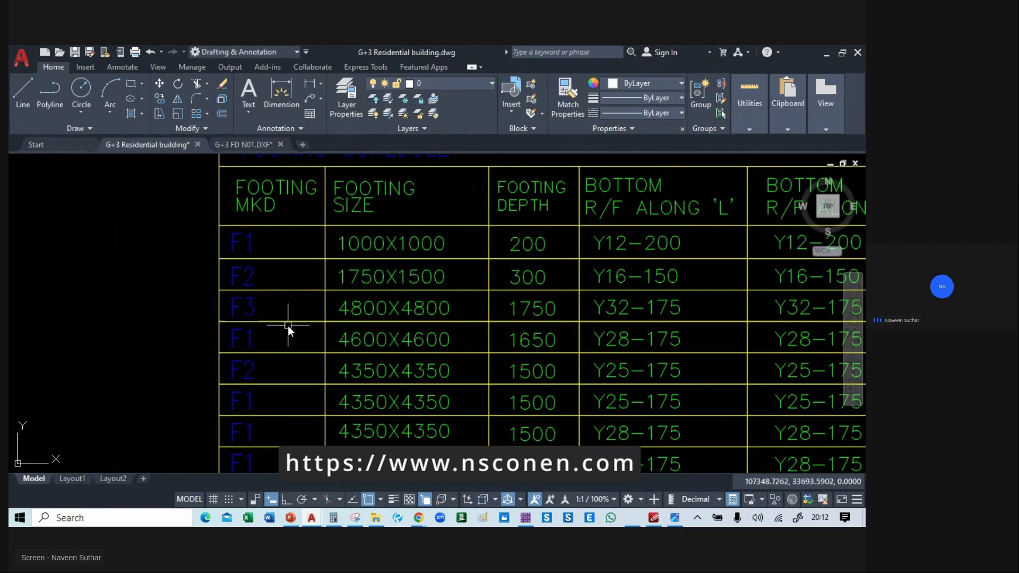
key("Return")
key("Return")
- Set the F3 row's footing size to 1600X1600 in the schedule
left_click(368, 317)
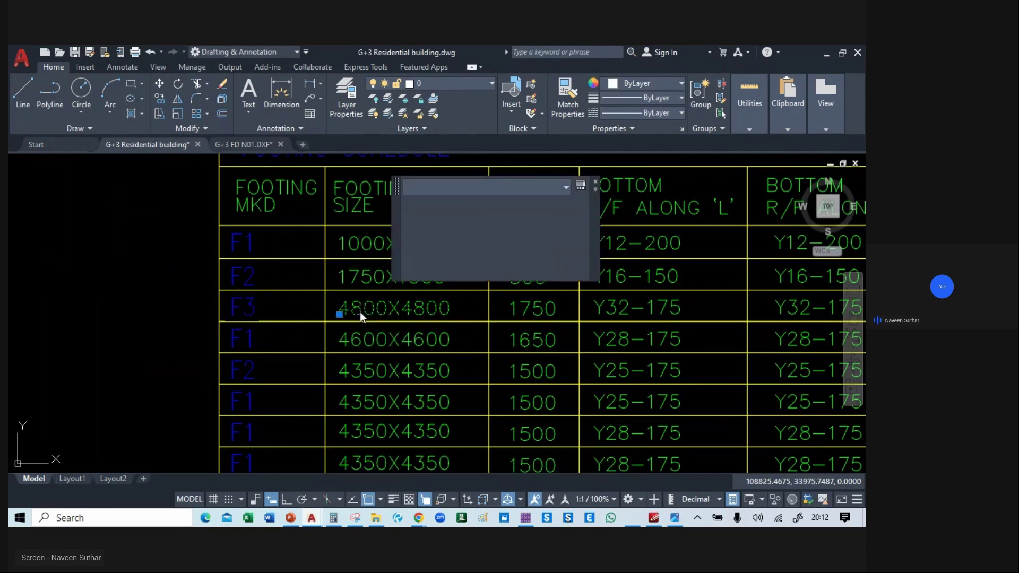
double_click(360, 312)
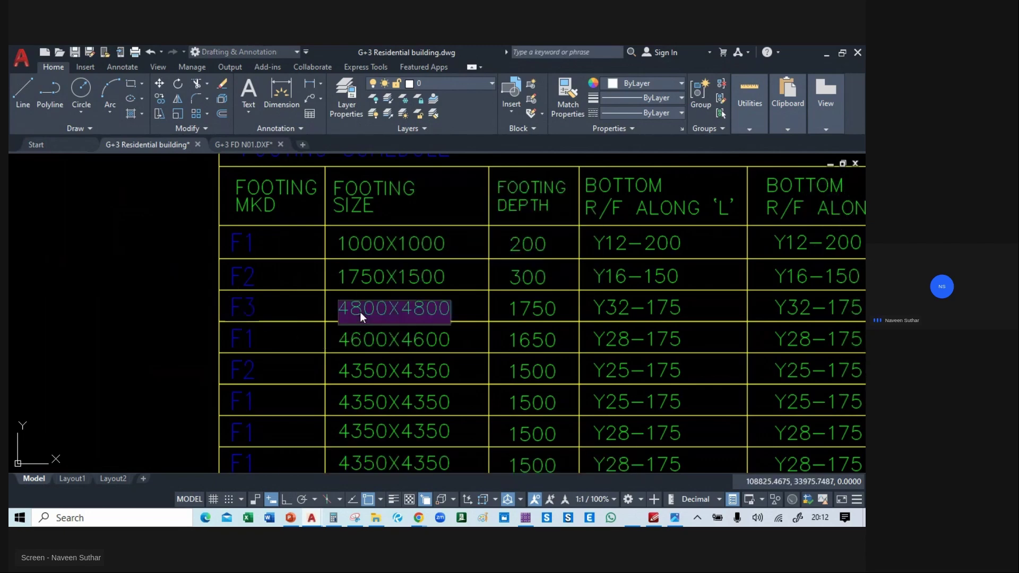
type("1600X1600")
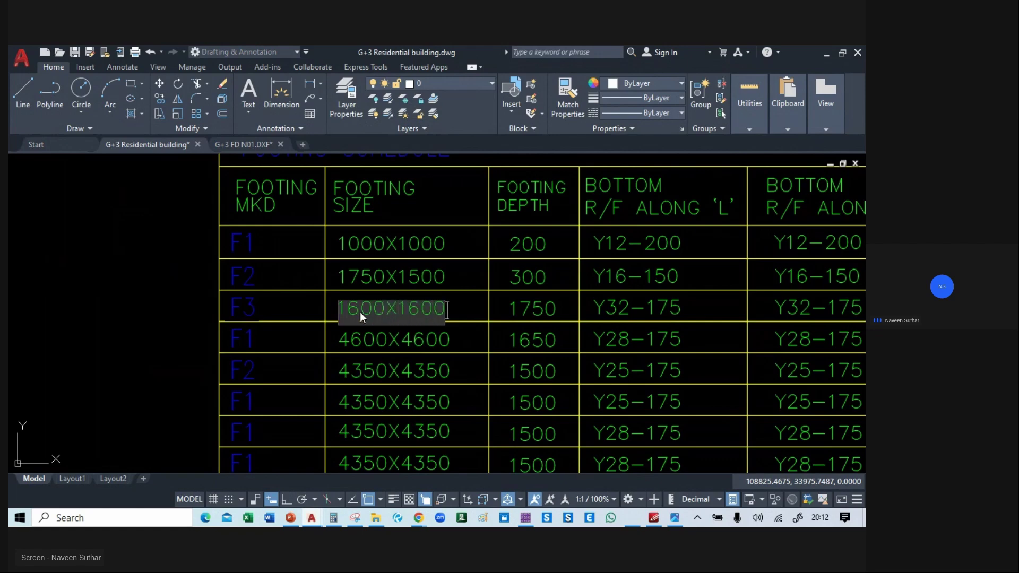
key("Return")
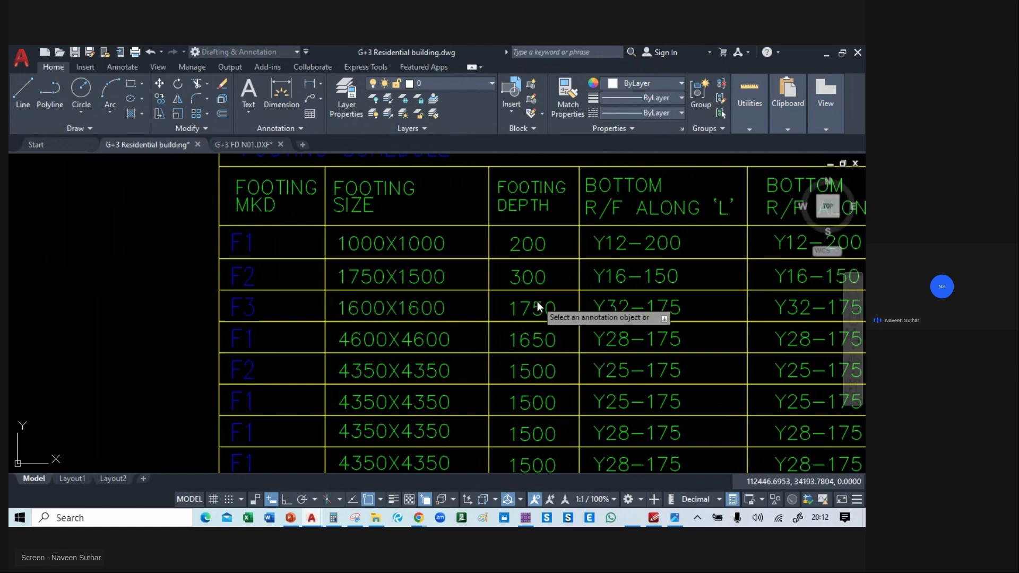
- Inspect the slab property assignments of the 1.6 m square footings in SAFE to check their depths
key("alt+Tab")
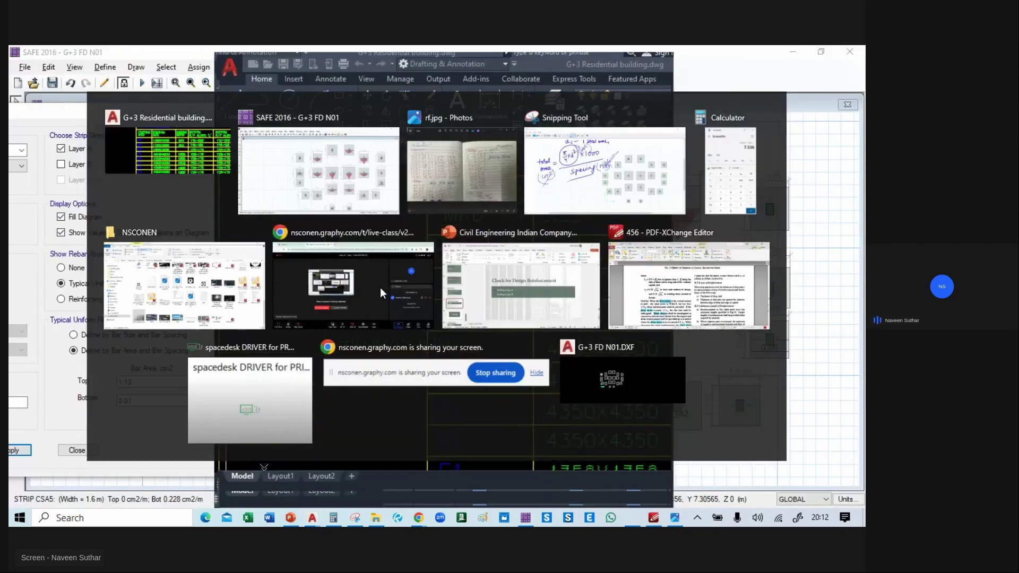
right_click(332, 289)
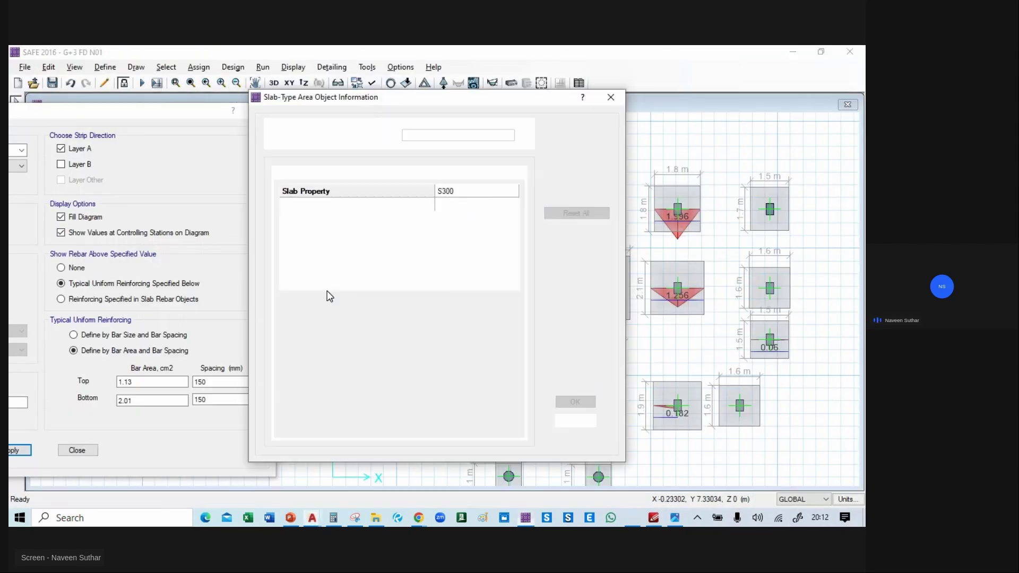
left_click(611, 97)
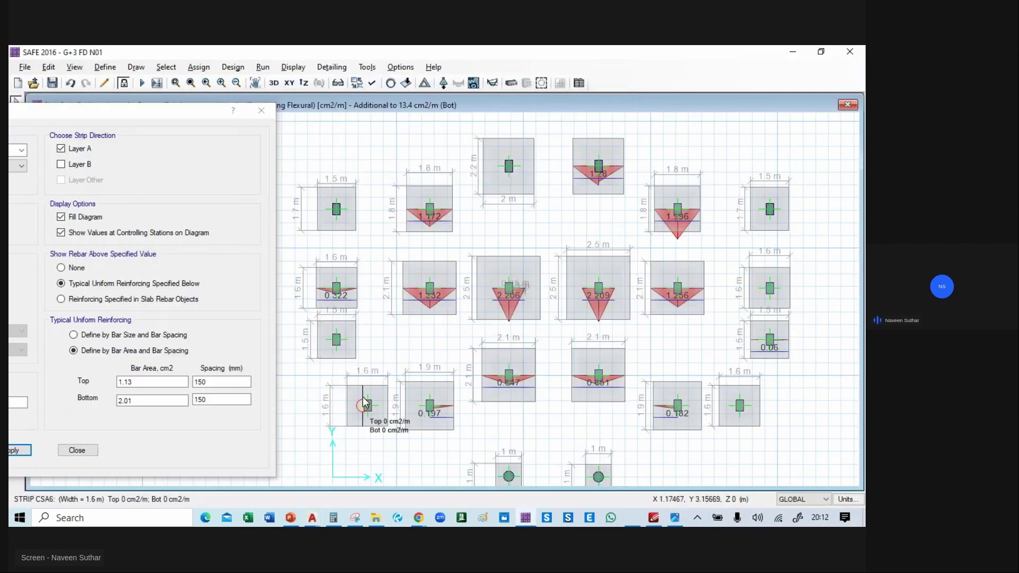
right_click(362, 417)
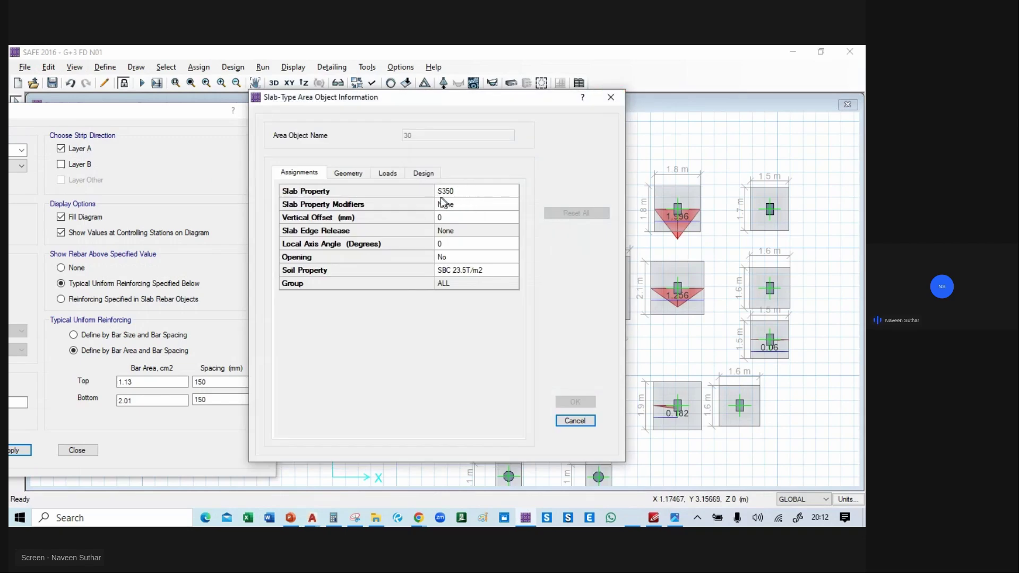
left_click(611, 97)
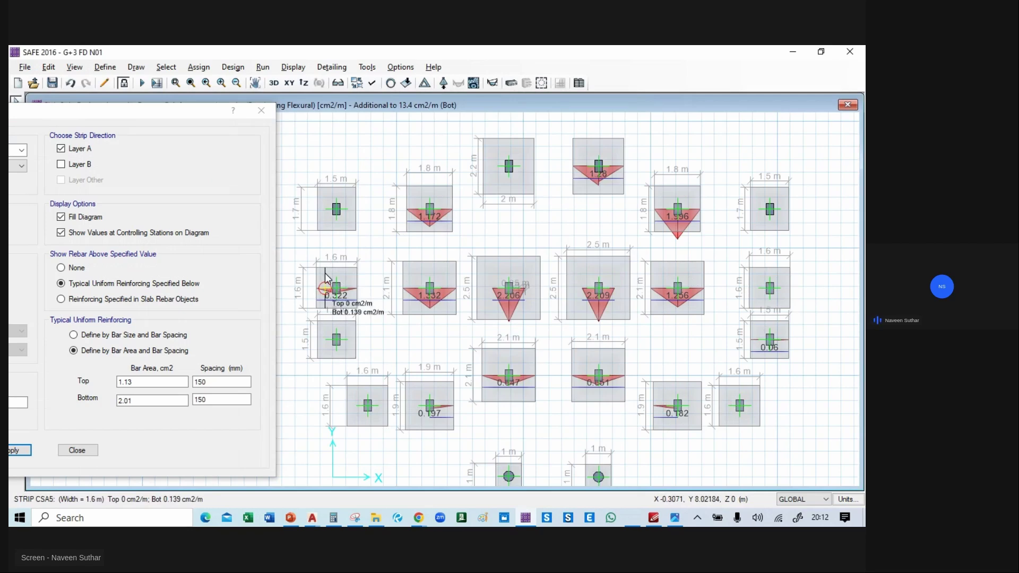
right_click(744, 422)
left_click(611, 94)
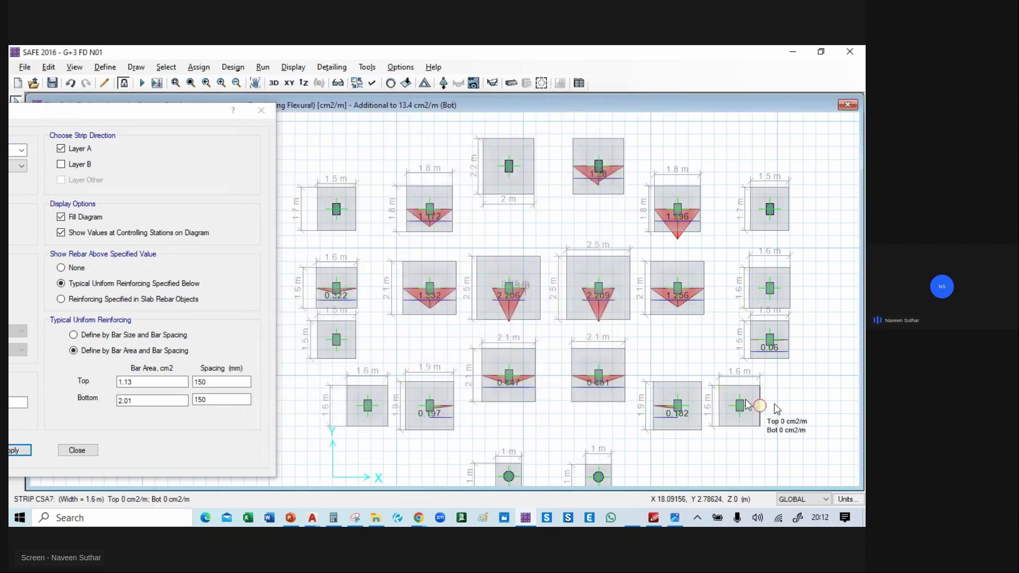
- Set the F3 row's footing depth to 300 in the AutoCAD schedule
key("alt+Tab")
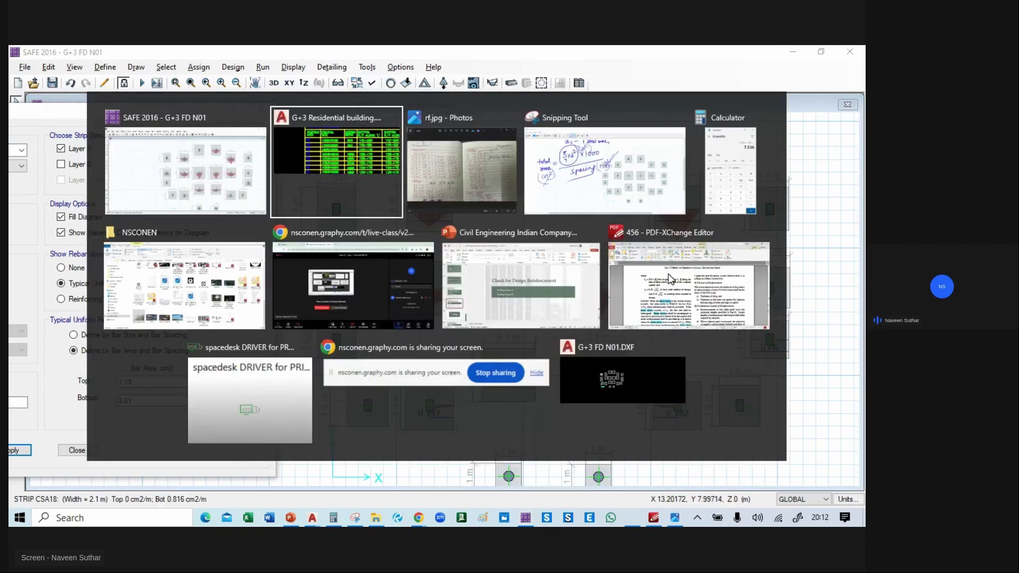
type("300")
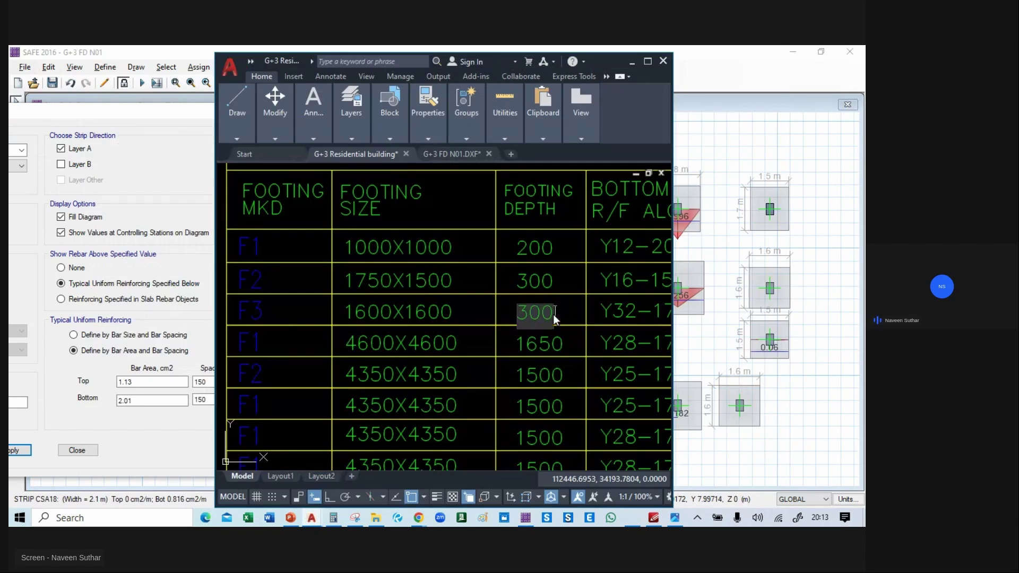
left_click(511, 349)
key("Escape")
- Change the fourth row's footing mark to F4 in the schedule
left_click(256, 339)
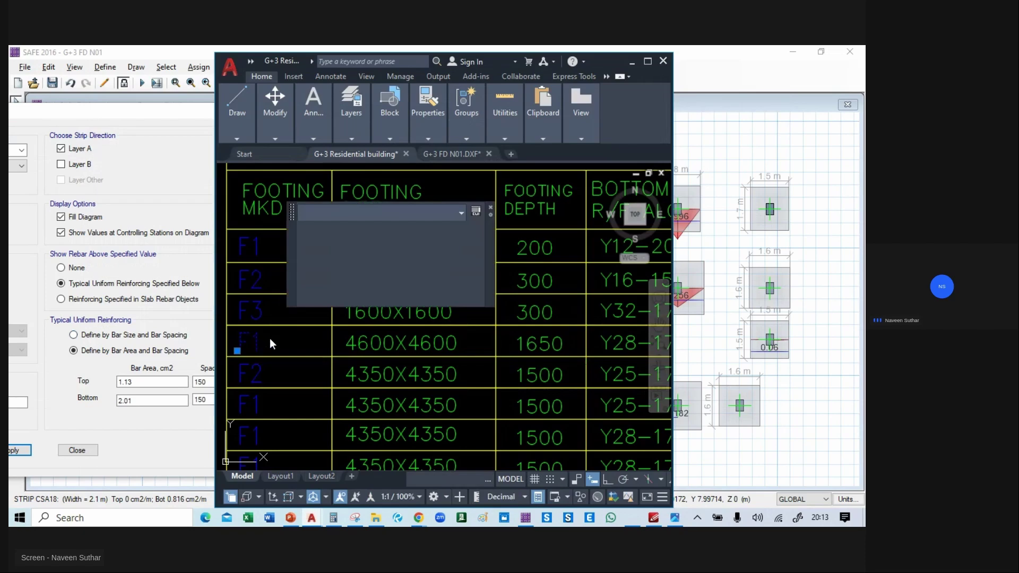
double_click(269, 338)
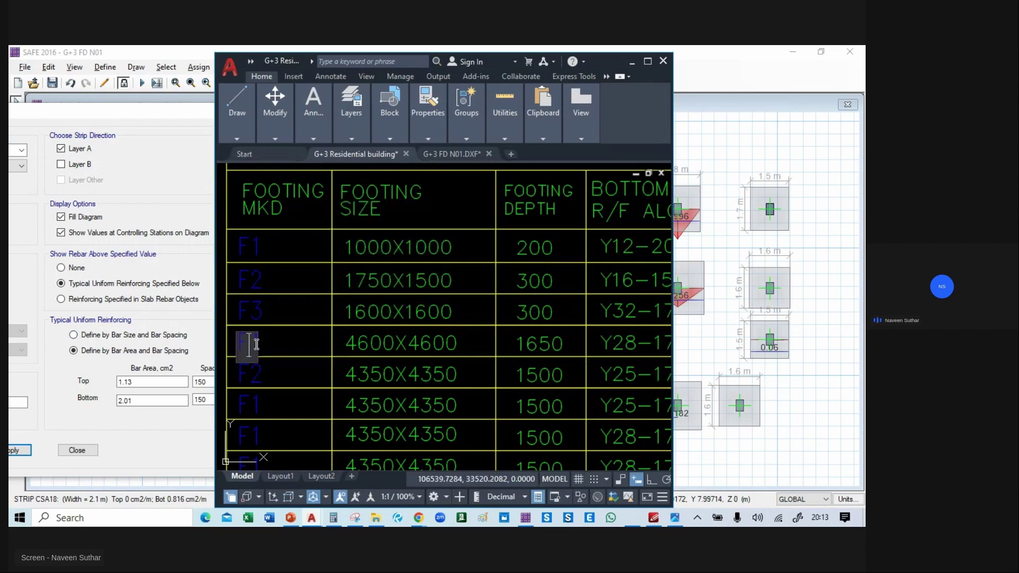
left_click(287, 357)
key("Escape")
- Replace the F4 row's footing size with a copy of the F3 row's 1600X1600 text, aligned straight below it
left_click(422, 348)
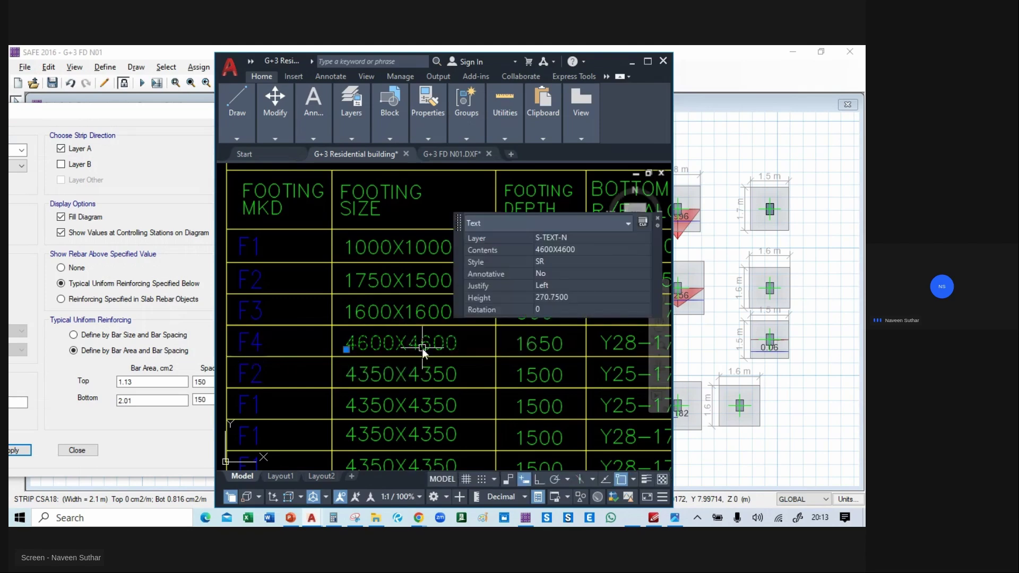
key("Delete")
left_click(428, 314)
type("co")
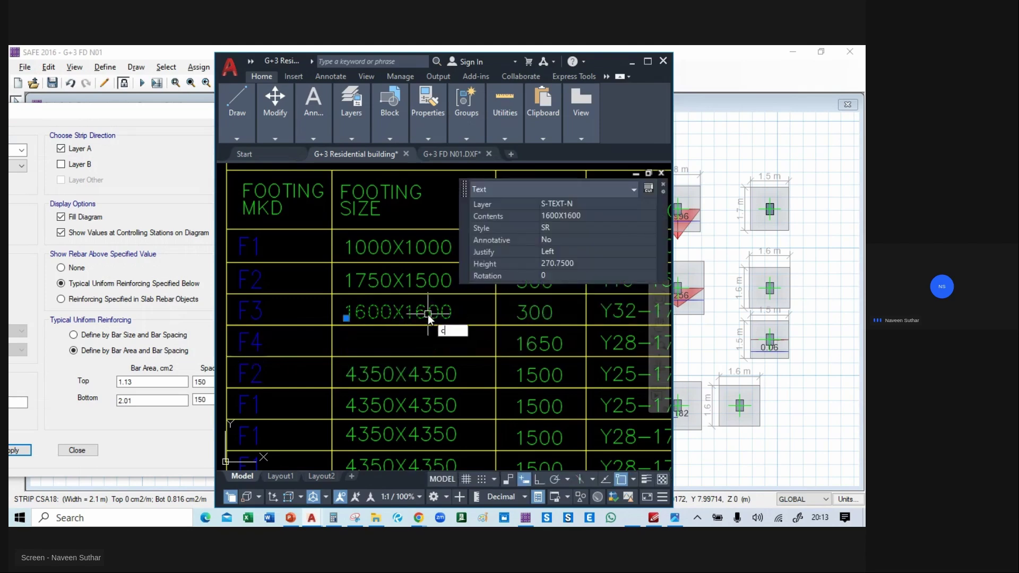
key("Return")
left_click(418, 347)
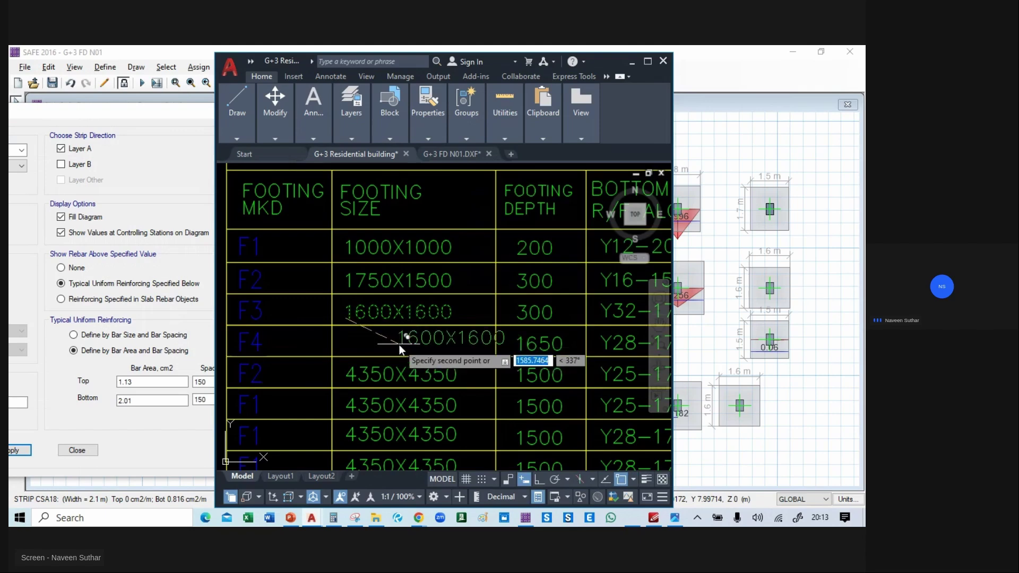
key("F8")
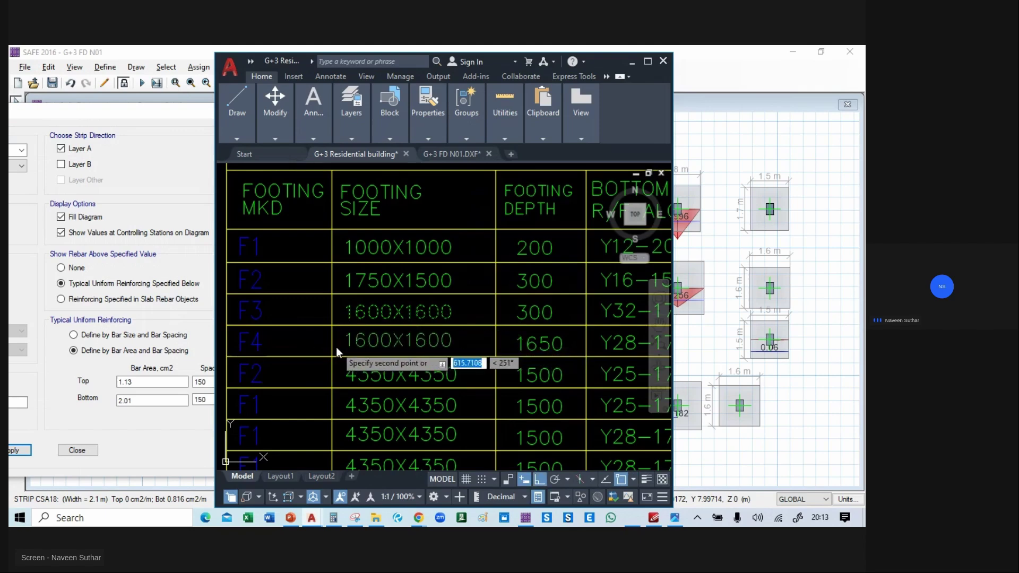
left_click(348, 348)
key("Escape")
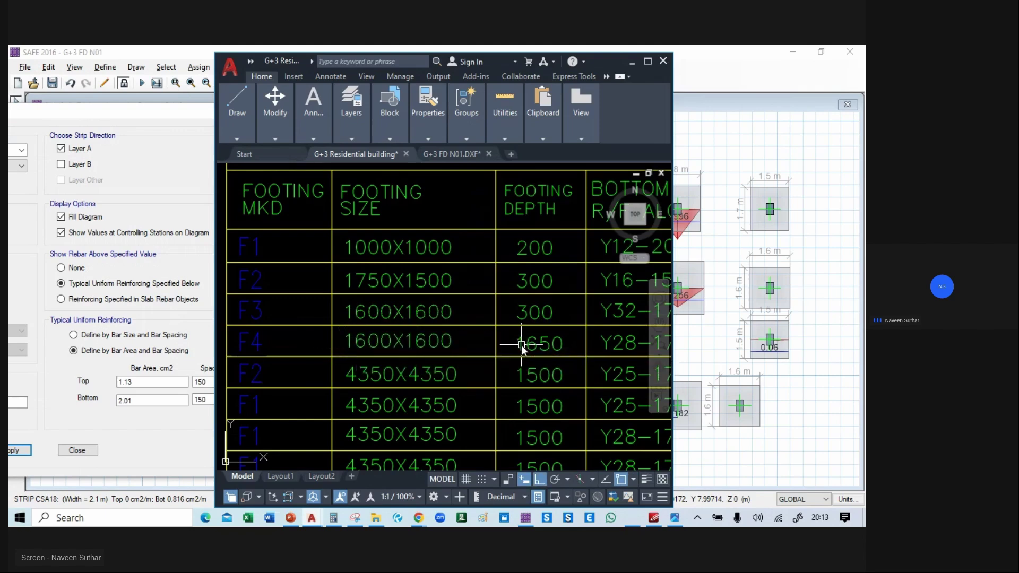
- Set the F4 row's footing depth to 350
left_click(523, 346)
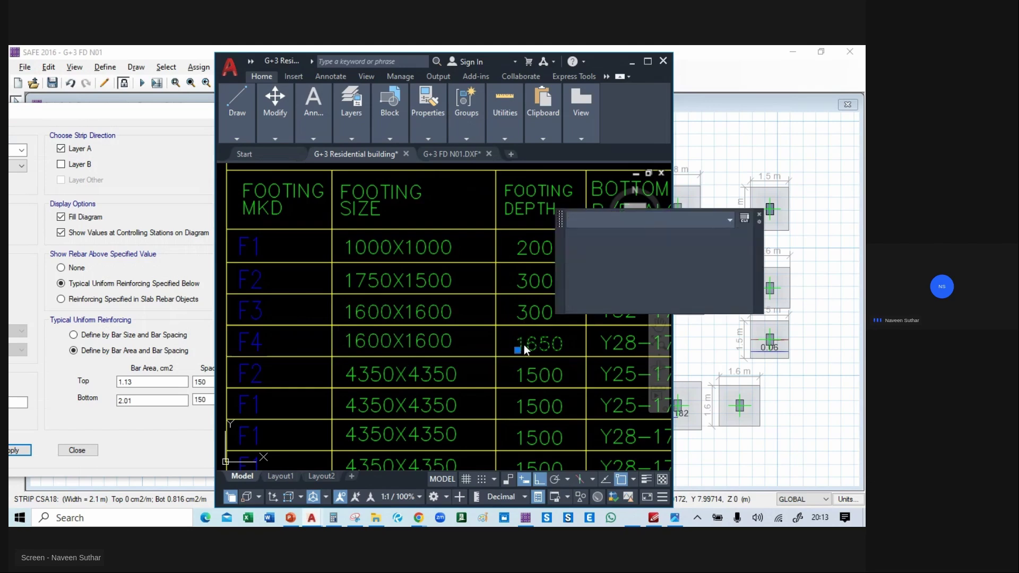
double_click(524, 346)
type("350")
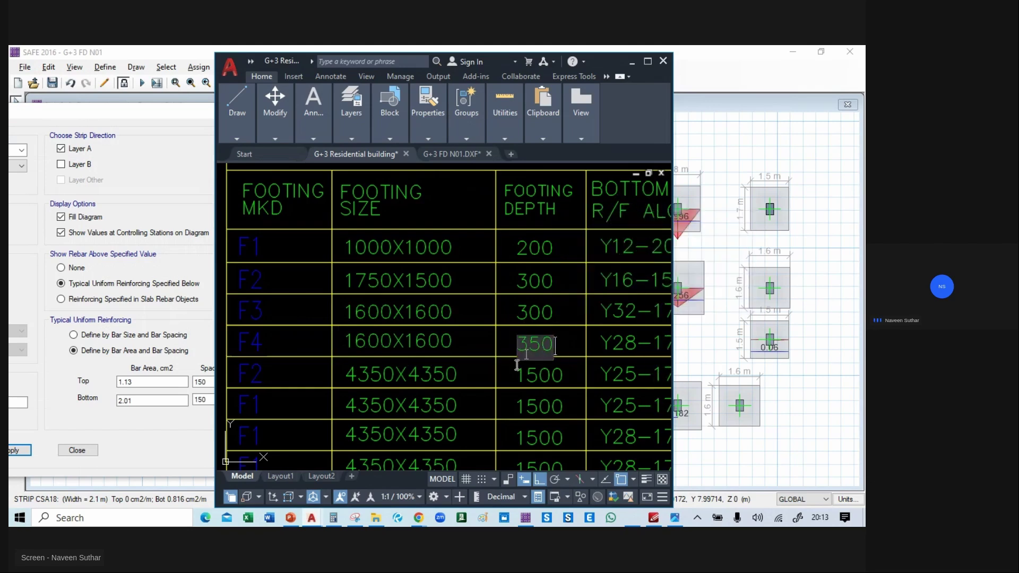
left_click(487, 413)
key("Escape")
- Delete the old bottom reinforcement texts along 'L' and 'B' from the F3 and F4 rows
middle_click_drag(545, 360, 351, 368)
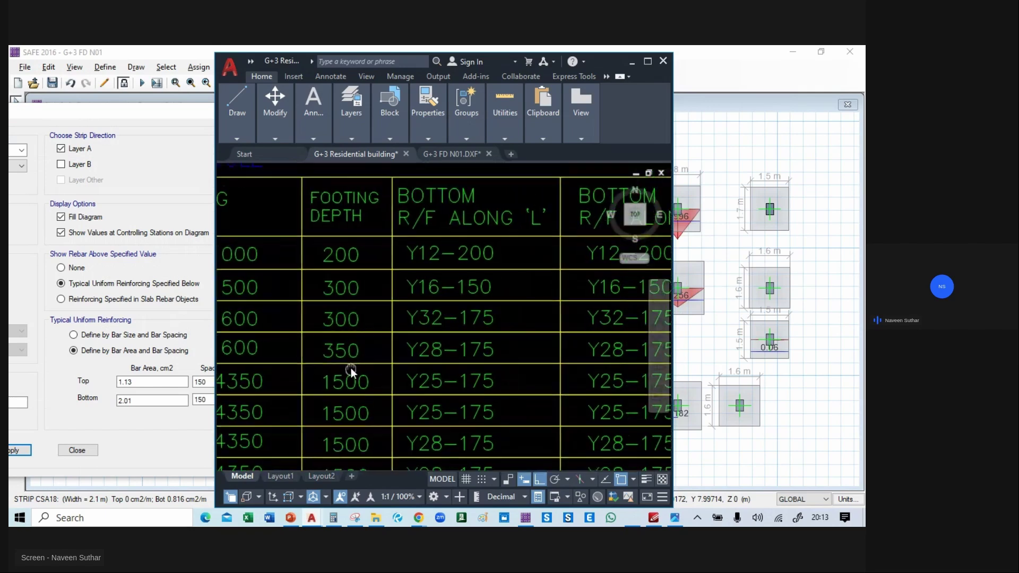
left_click(432, 318)
key("Delete")
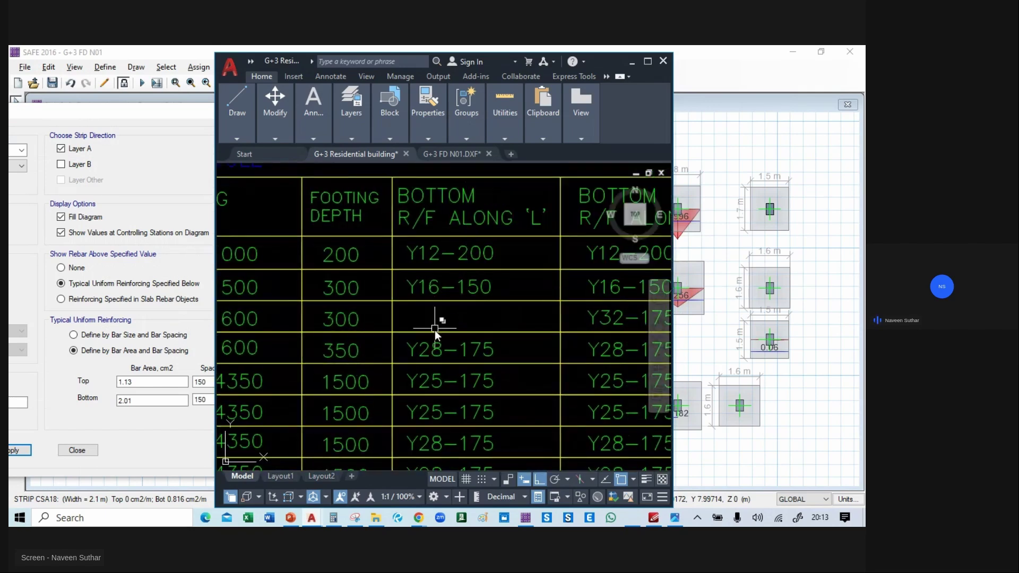
middle_click_drag(549, 343, 482, 348)
left_click(511, 330)
key("Delete")
left_click(518, 363)
key("Delete")
- Copy the F2 row's Y16-150 bottom reinforcement texts along 'L' and 'B' into the F3 and F4 rows
left_click(377, 303)
left_click(545, 298)
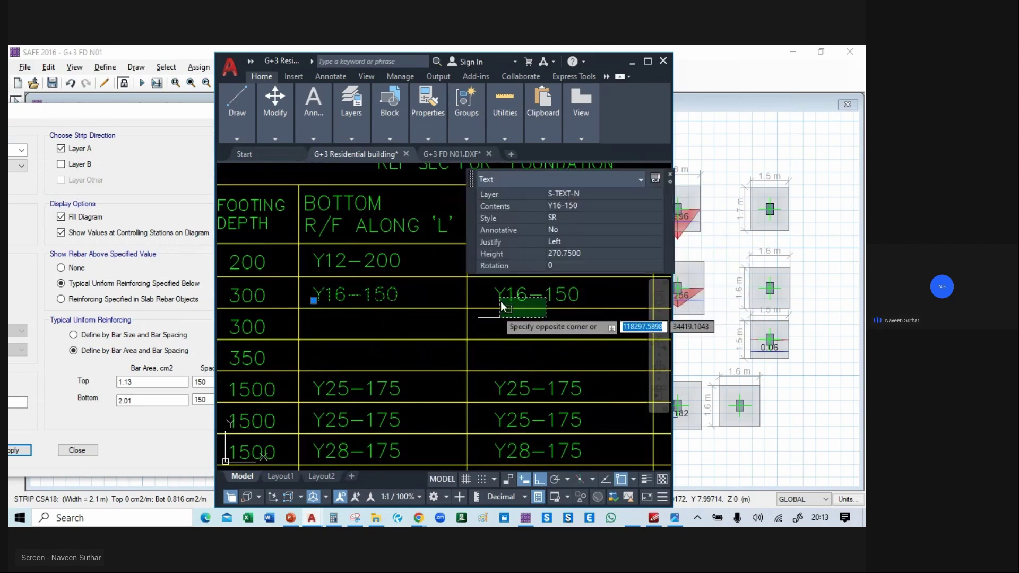
left_click(511, 293)
type("co")
key("Return")
left_click(514, 292)
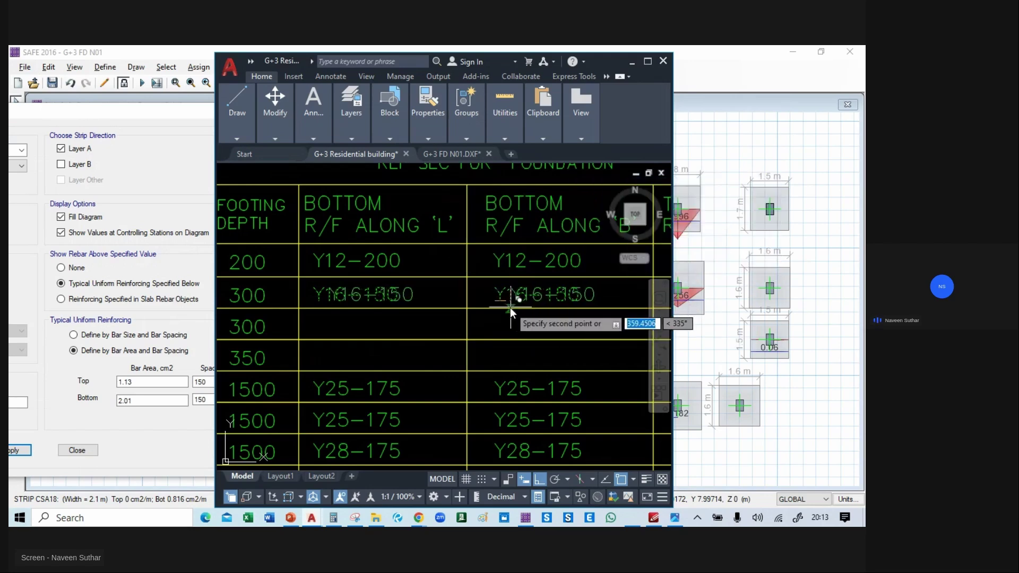
left_click(501, 330)
left_click(503, 361)
key("Escape")
left_click(647, 64)
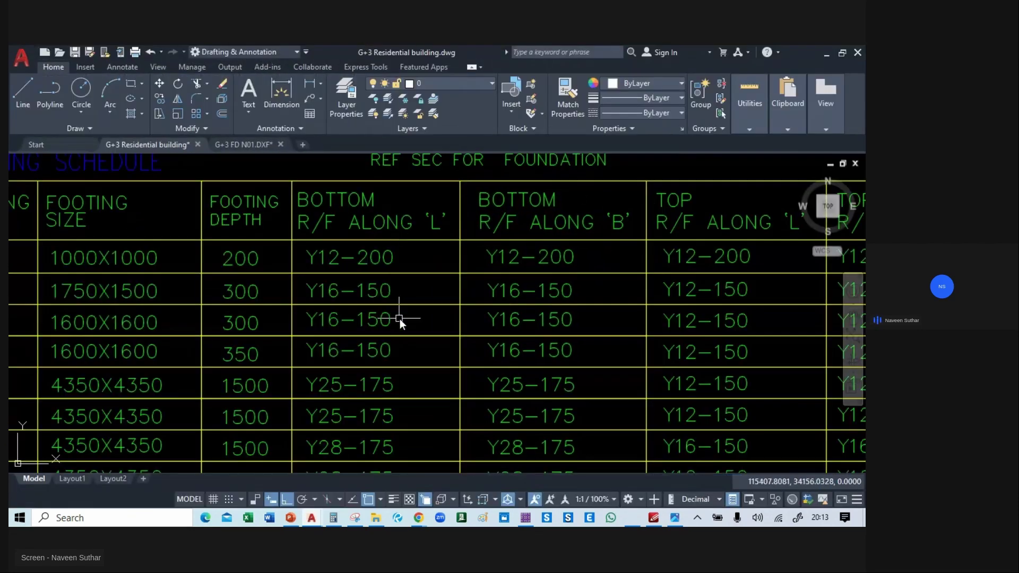
scroll(400, 320, "down", 3)
scroll(330, 323, "up", 3)
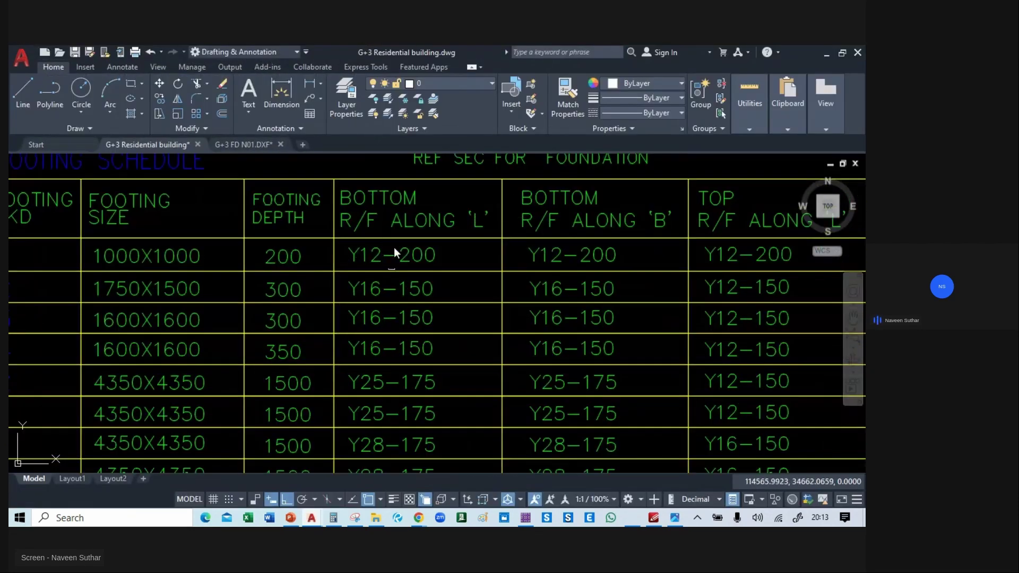
- Switch to SAFE and display the slab strip reinforcement for Layer B instead of Layer A
key("alt+Tab")
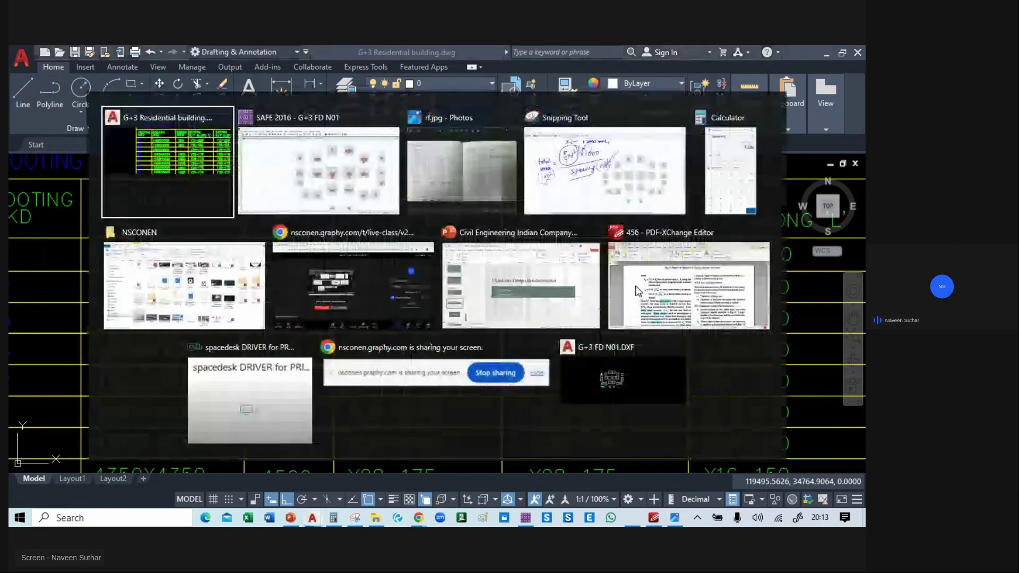
key("alt+Tab")
left_click(73, 152)
left_click(75, 165)
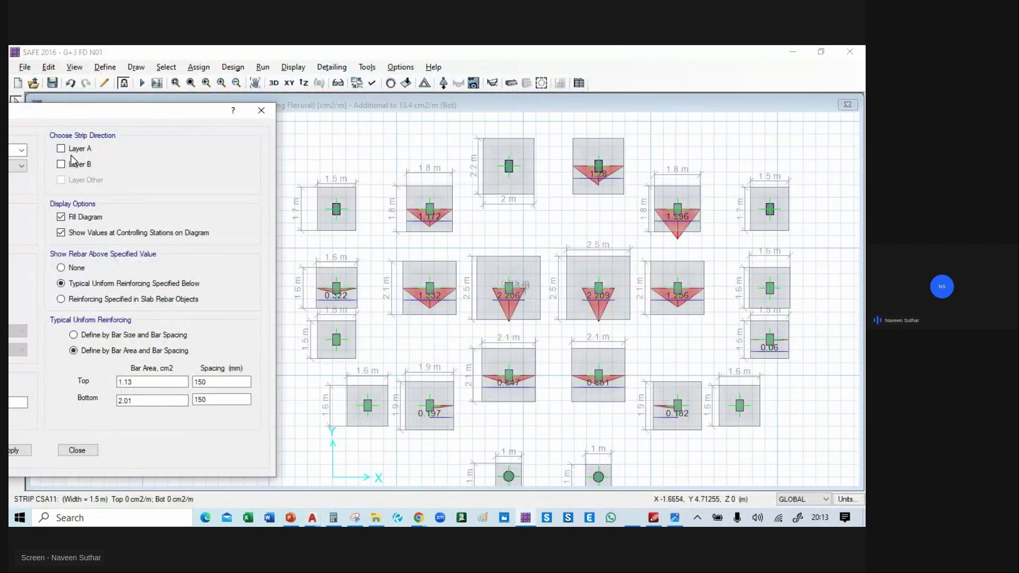
left_click(24, 451)
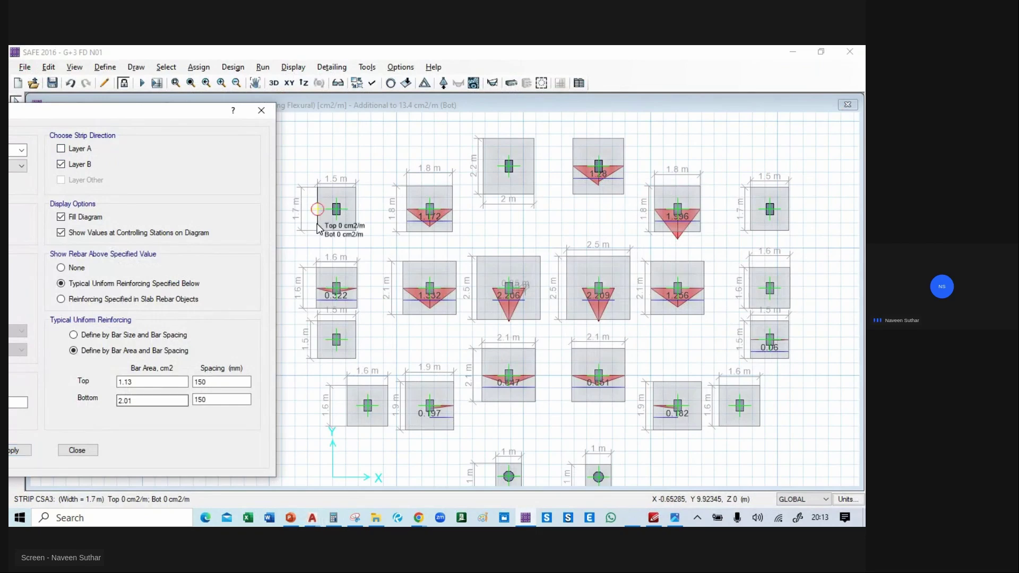
left_click(23, 452)
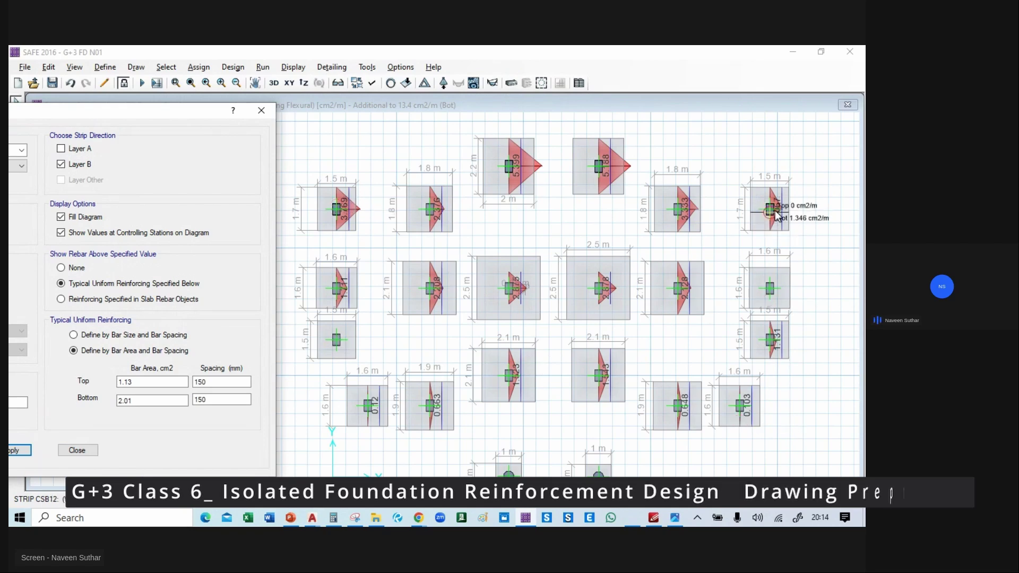
- Set the typical bottom bar spacing to 100 mm and apply it to the Layer B strip display
double_click(210, 400)
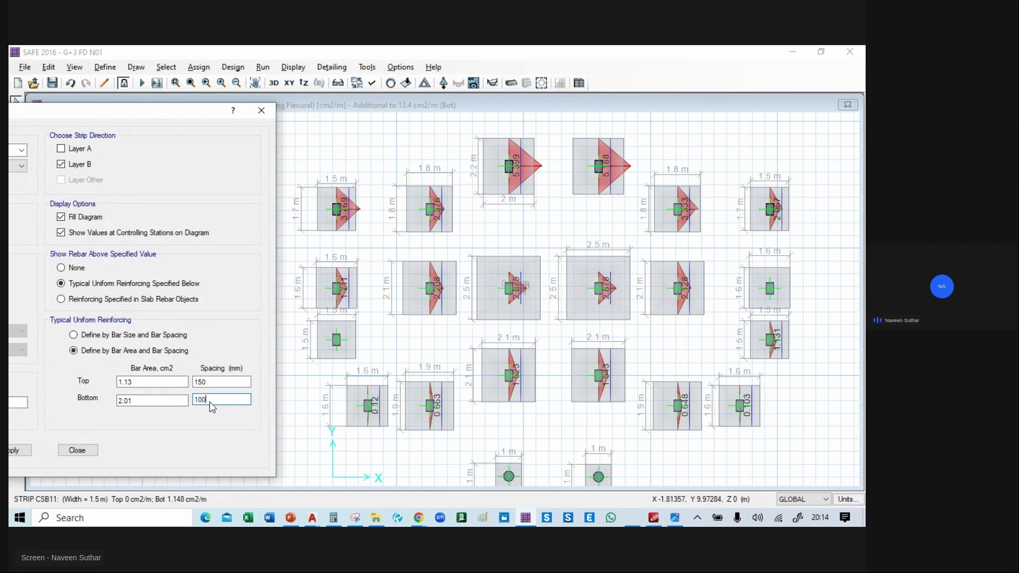
left_click(16, 451)
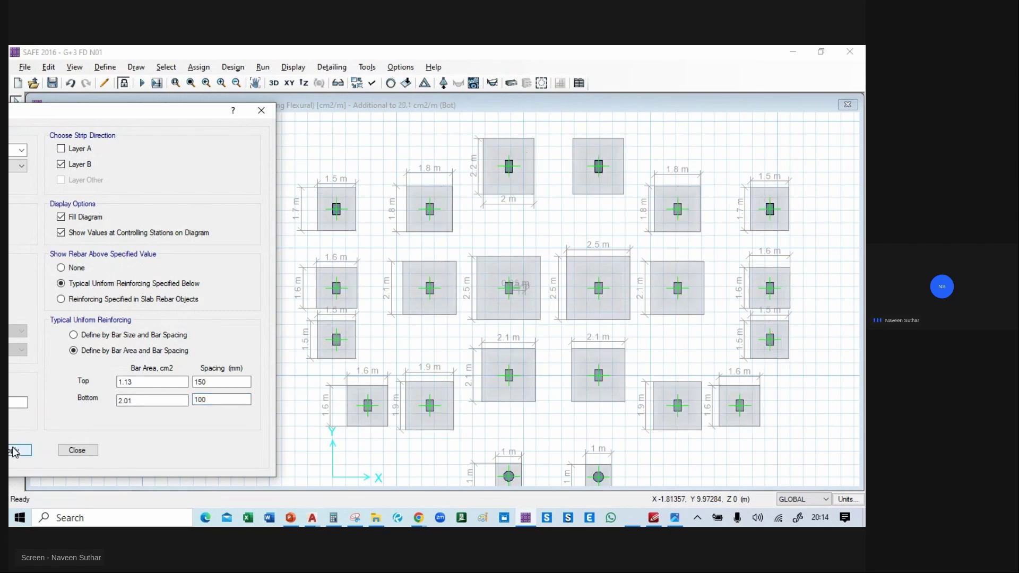
mouse_move(132, 112)
left_mouse_down()
mouse_move(457, 106)
mouse_move(122, 105)
left_mouse_up()
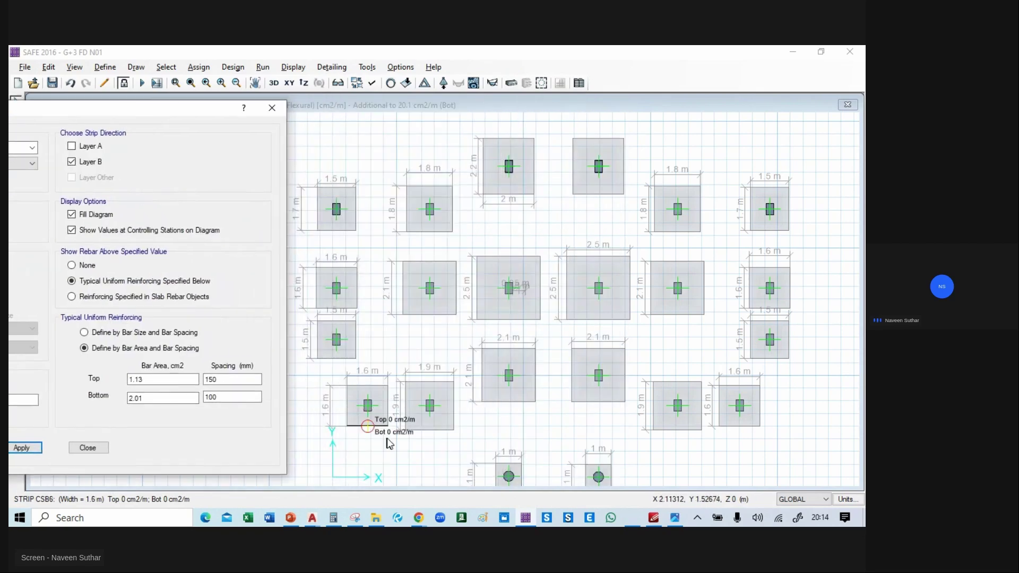
- Consult the footing bar area and spacing table in the rf.jpg notes
mouse_move(673, 519)
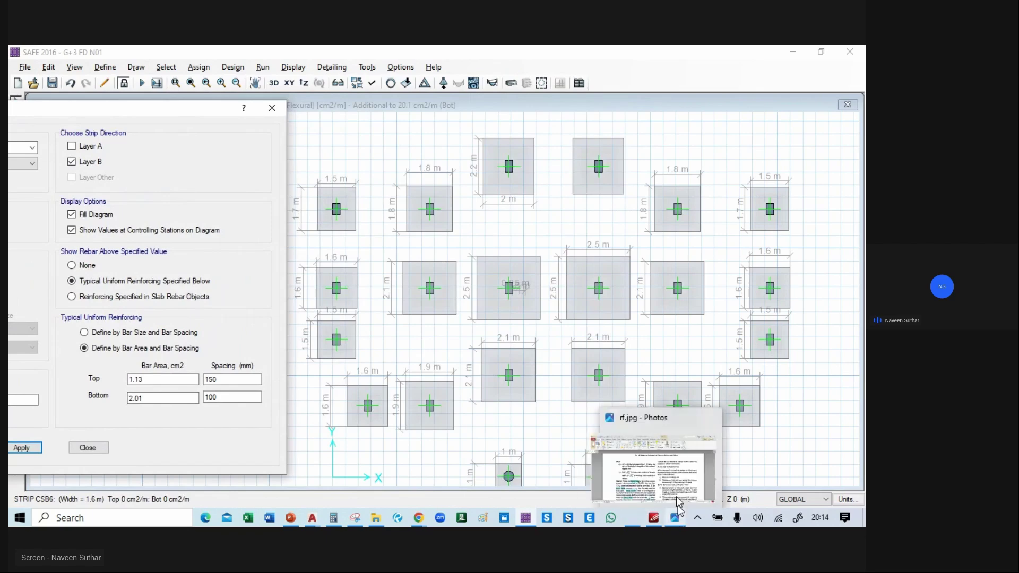
left_click(668, 462)
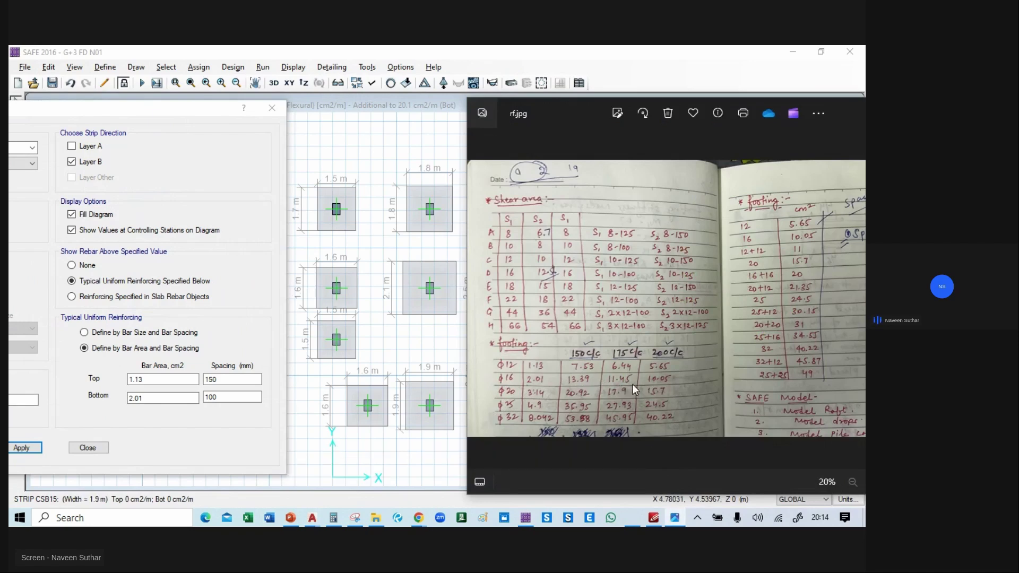
double_click(576, 114)
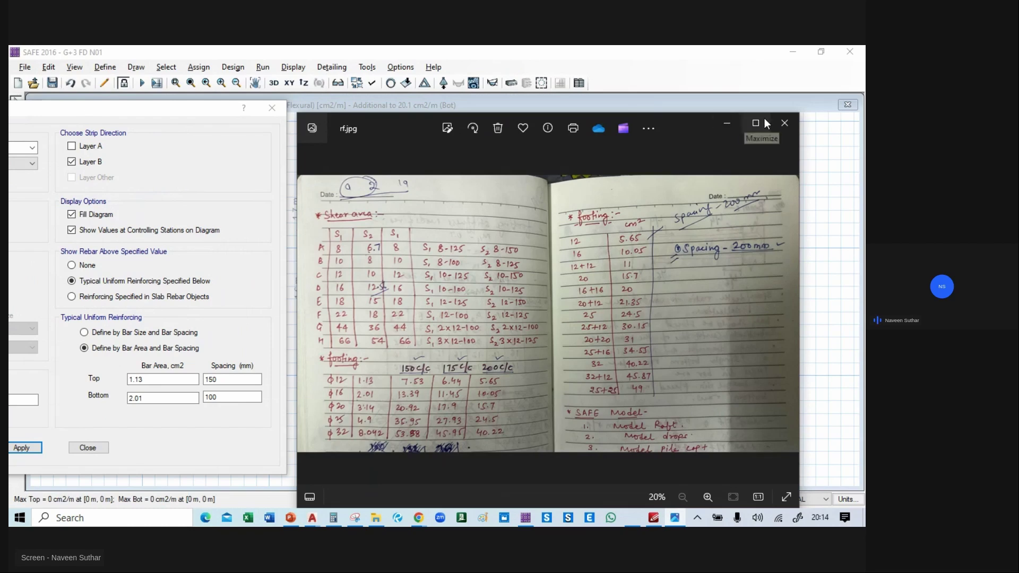
left_click(727, 124)
- Set the typical bottom bar spacing to 150 mm and update the Layer B strip display
left_click(224, 398)
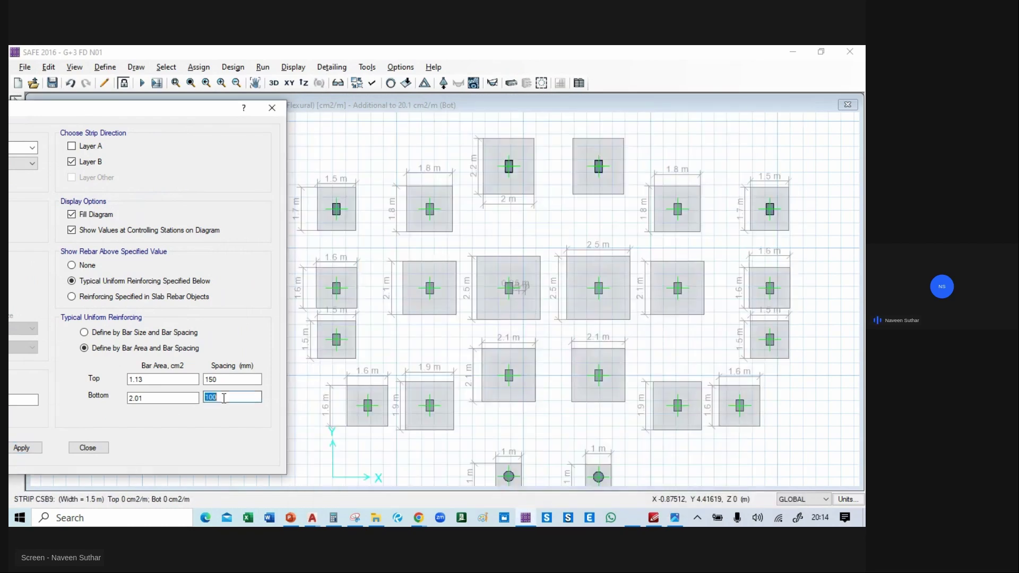
type("150")
key("Return")
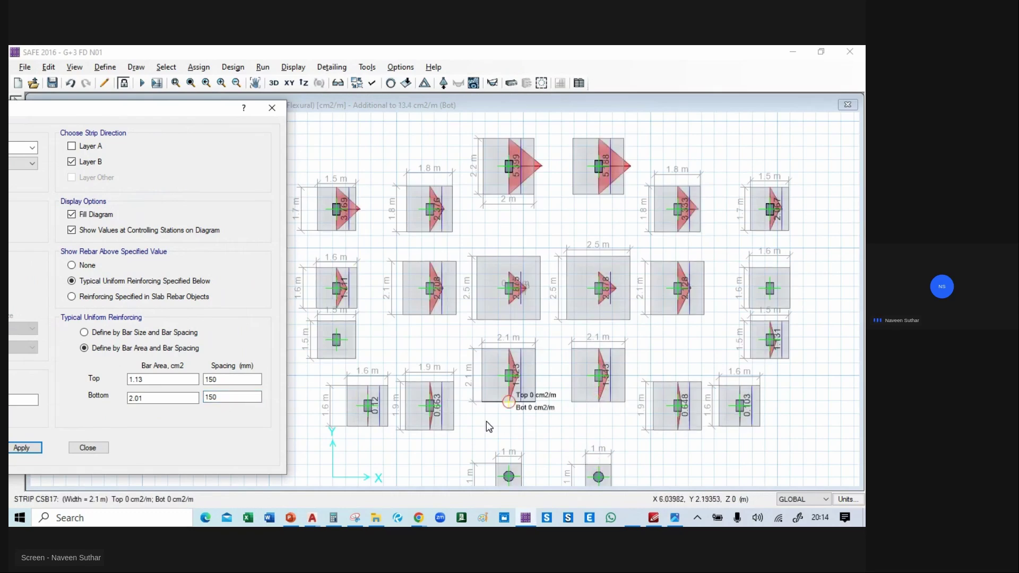
- Consult the footing bar area and spacing table in rf.jpg again, and return to the SAFE strip display
middle_click_drag(480, 423, 506, 408)
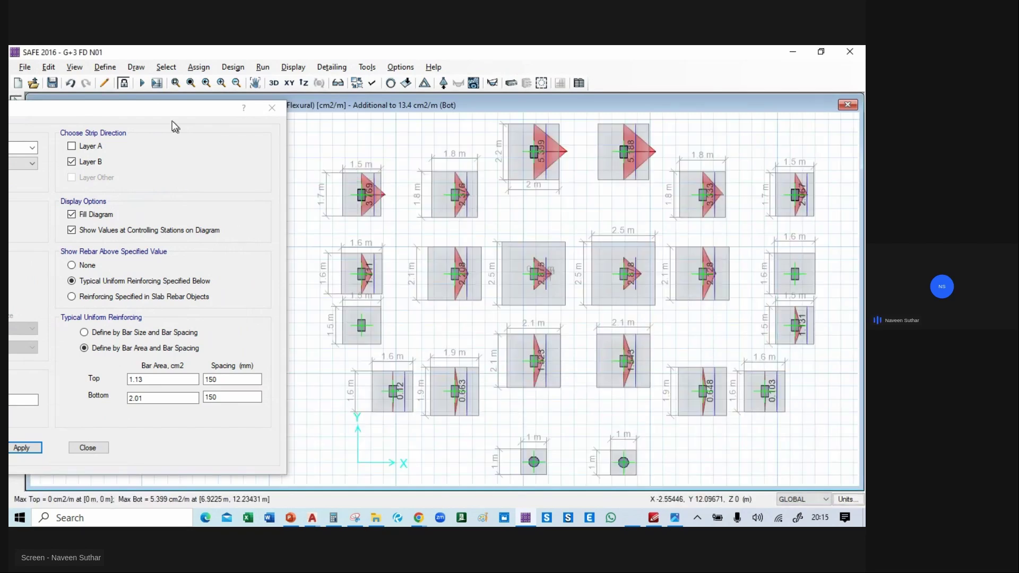
left_click_drag(161, 113, 203, 116)
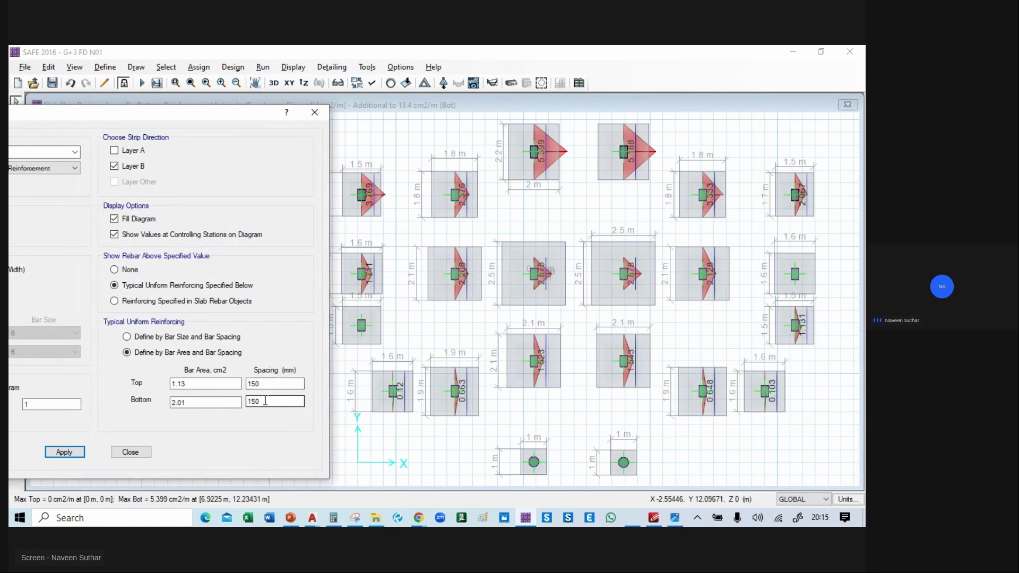
key("alt+Tab")
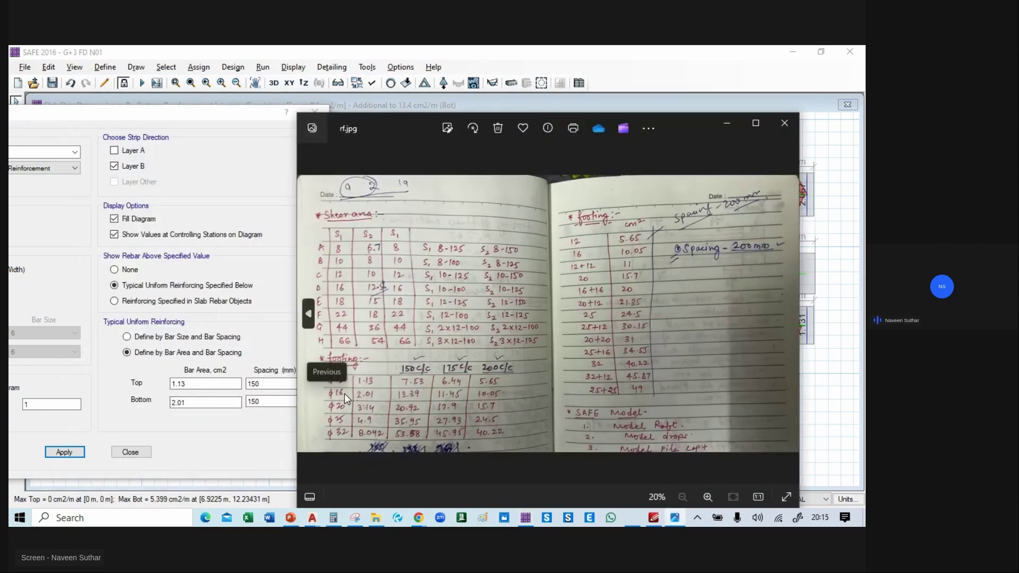
left_click(727, 125)
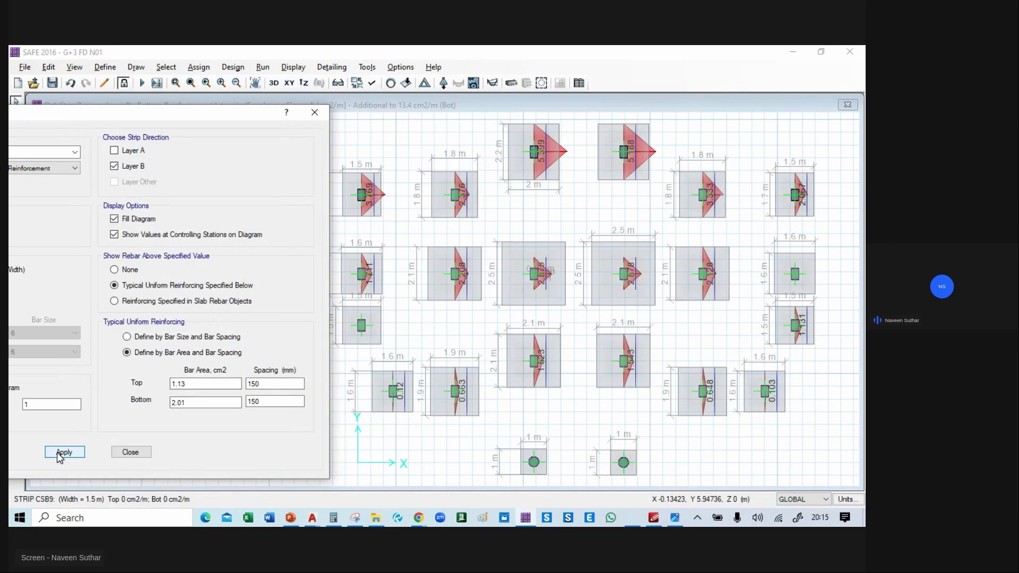
- Set the typical bottom bar spacing to 100 mm and update the Layer B strip reinforcement display
double_click(263, 402)
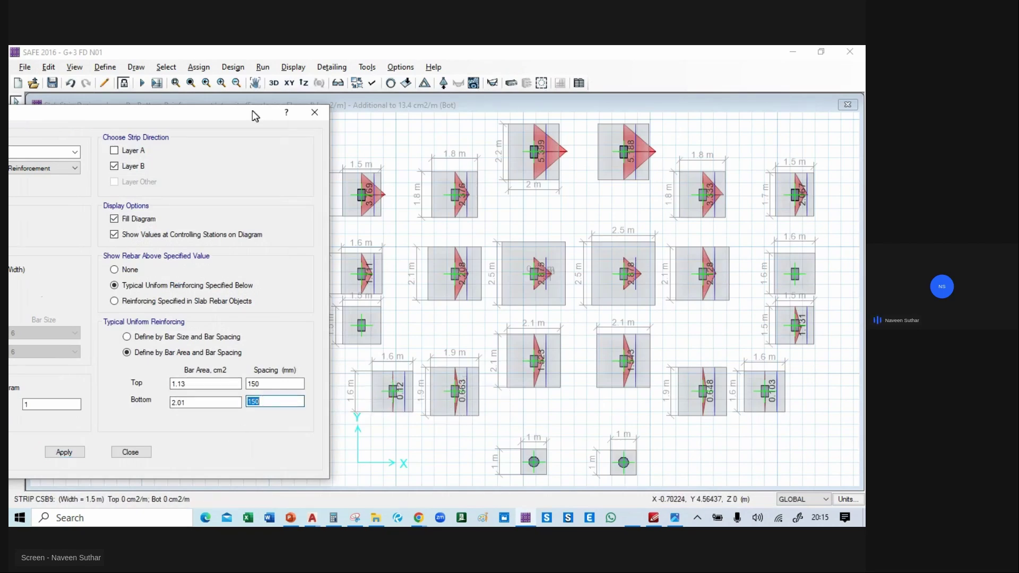
left_click_drag(252, 112, 204, 108)
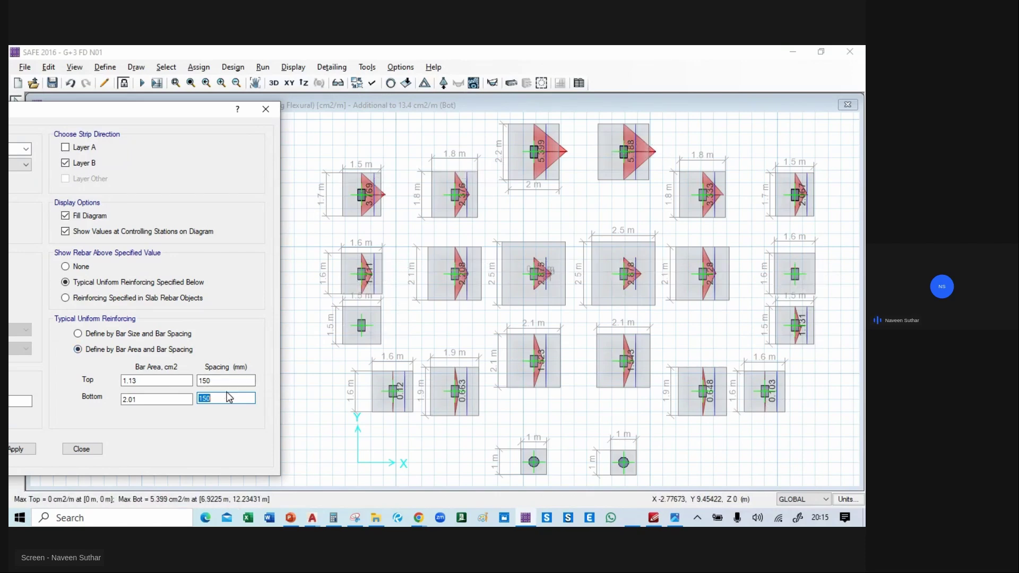
left_click(24, 449)
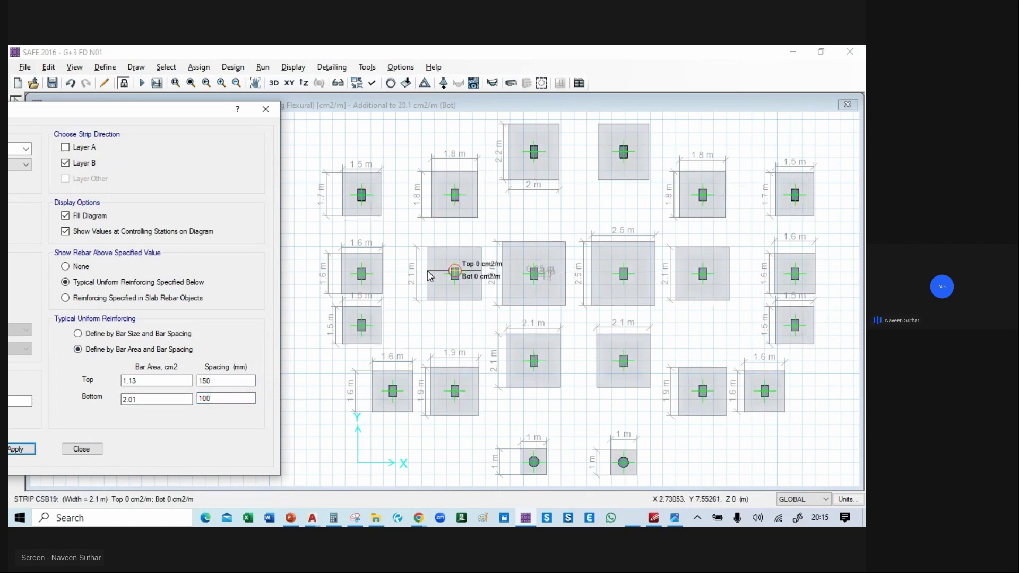
scroll(431, 287, "down", 1)
scroll(431, 286, "up", 1)
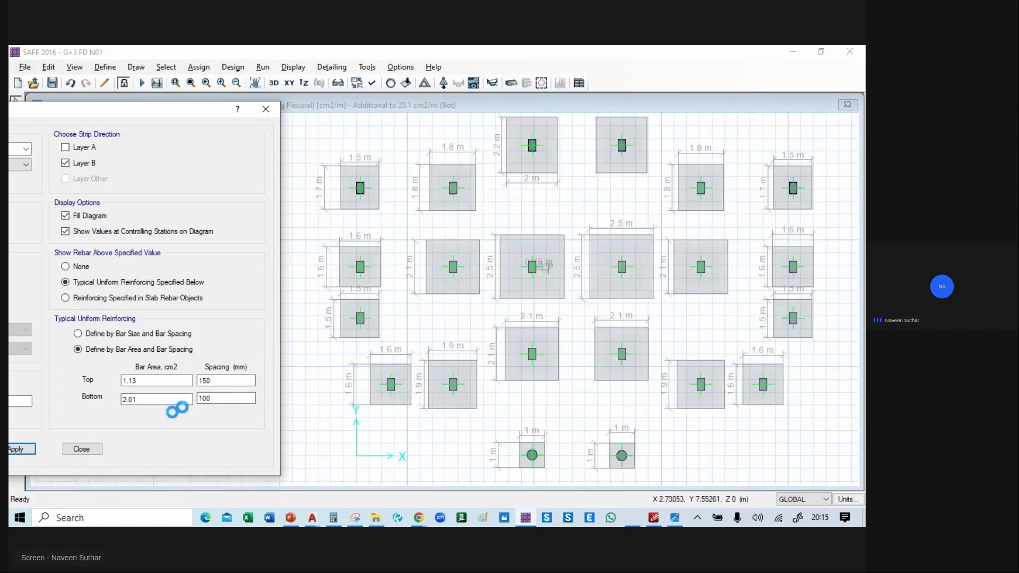
left_click_drag(130, 110, 212, 100)
- Switch to the AutoCAD footing schedule and delete the Y25-175 and Y28-175 entries from the bottom R/F along 'B' column
key("alt+Tab")
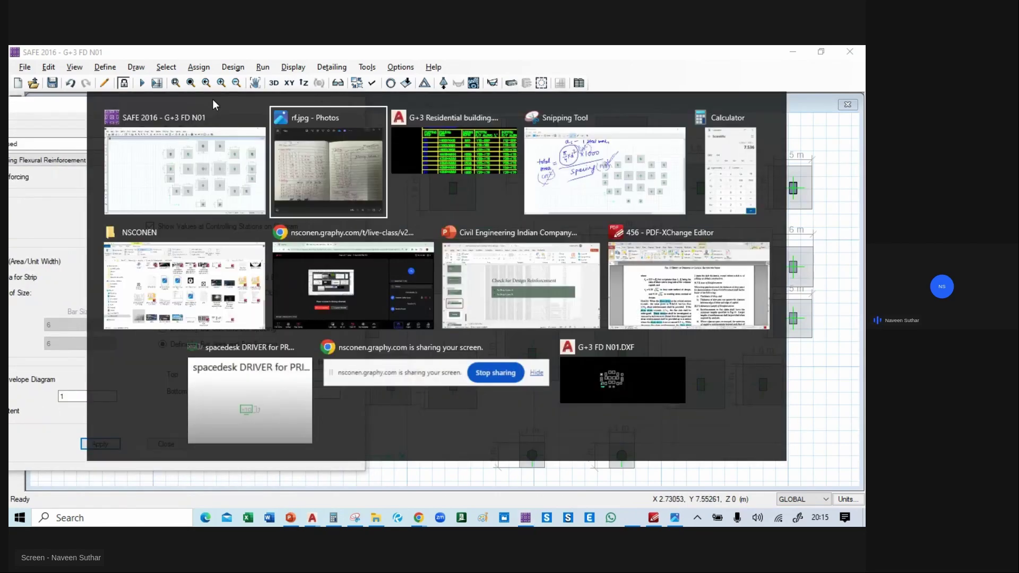
key("alt+Tab")
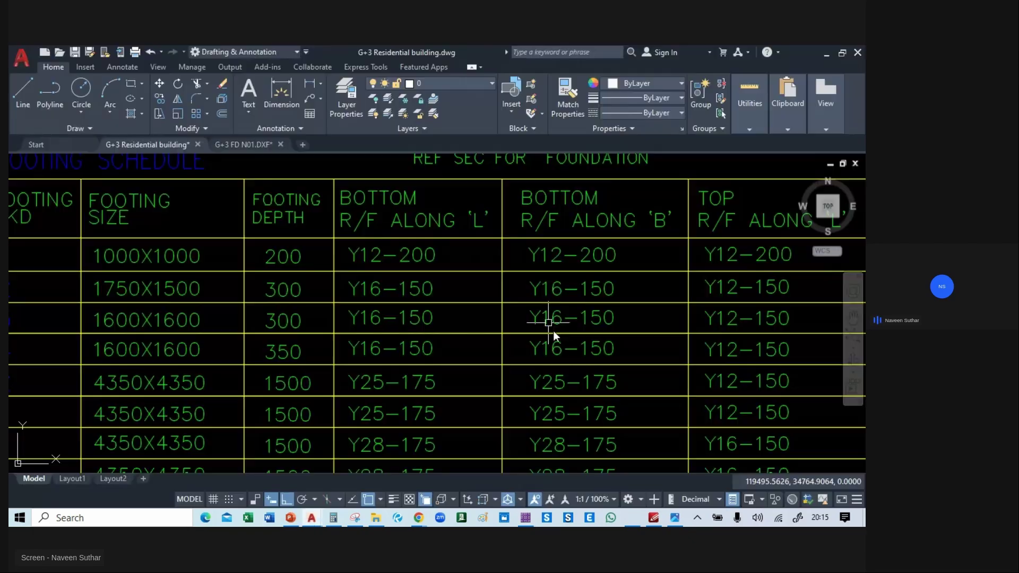
scroll(584, 364, "down", 5)
scroll(524, 339, "up", 6)
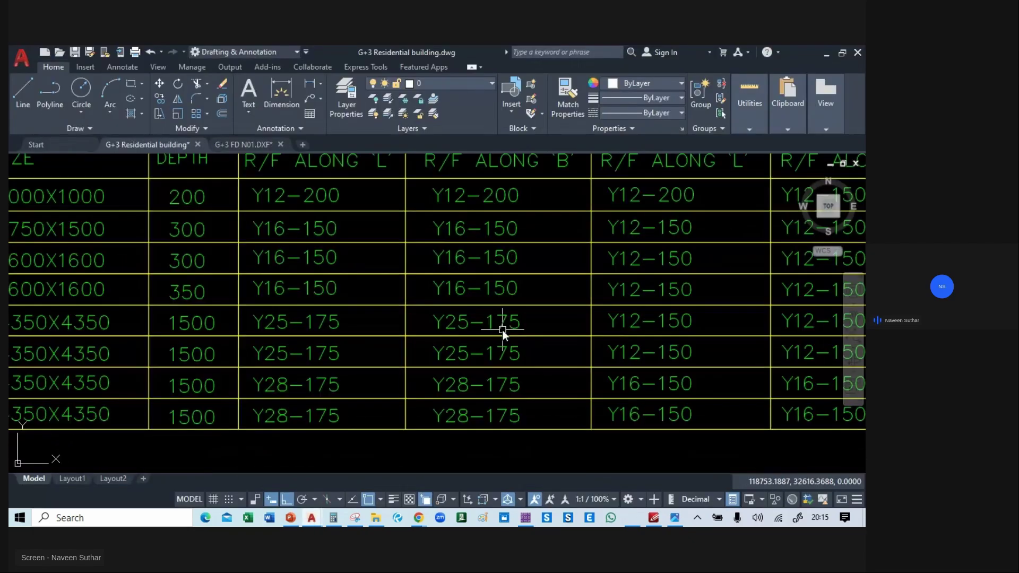
left_click(456, 321)
key("Delete")
left_click(459, 350)
key("Delete")
left_click(458, 386)
key("Delete")
left_click(456, 416)
key("Delete")
- Change the F2 footing's bottom reinforcement along 'B' to Y16-100
scroll(459, 249, "up", 1)
scroll(741, 289, "up", 3)
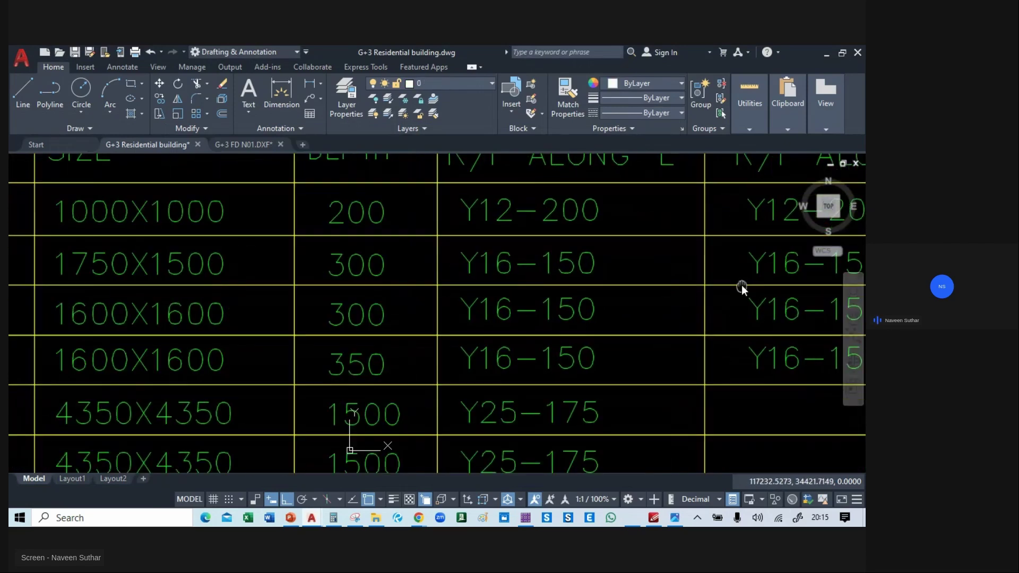
middle_click_drag(753, 283, 555, 268)
scroll(569, 265, "down", 2)
left_click(585, 265)
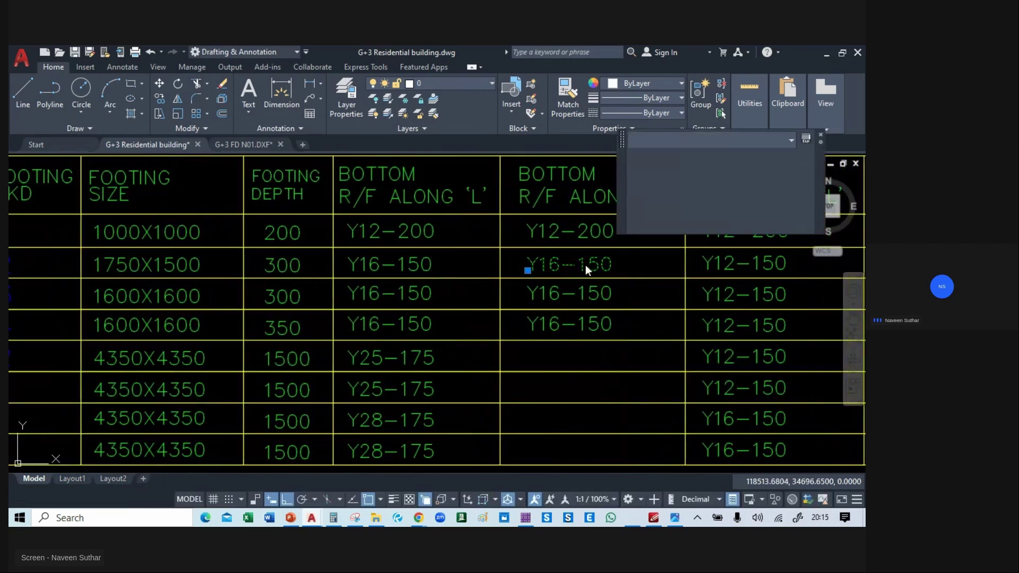
double_click(594, 265)
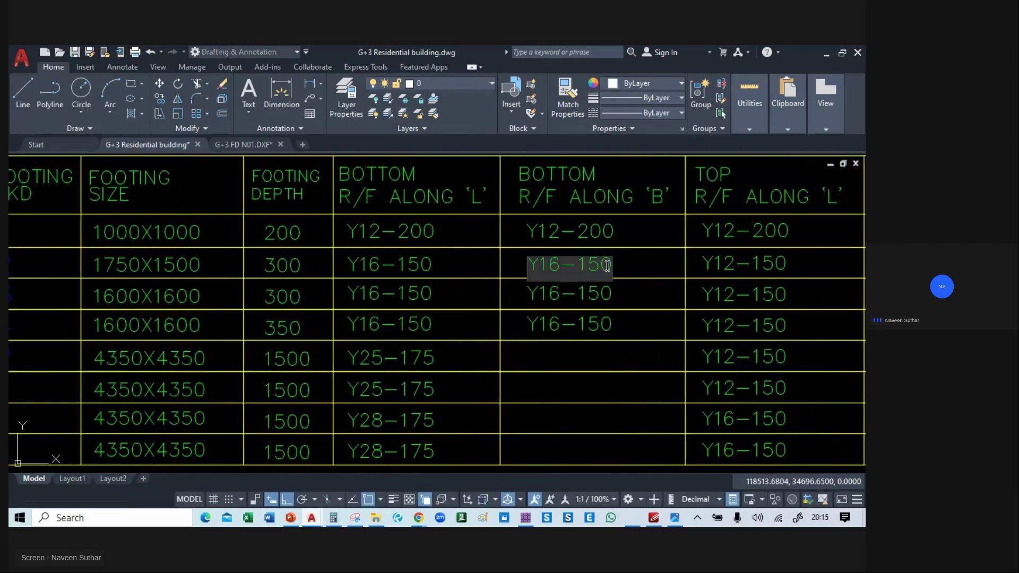
key("BackSpace")
key("BackSpace")
key("BackSpace")
type("100")
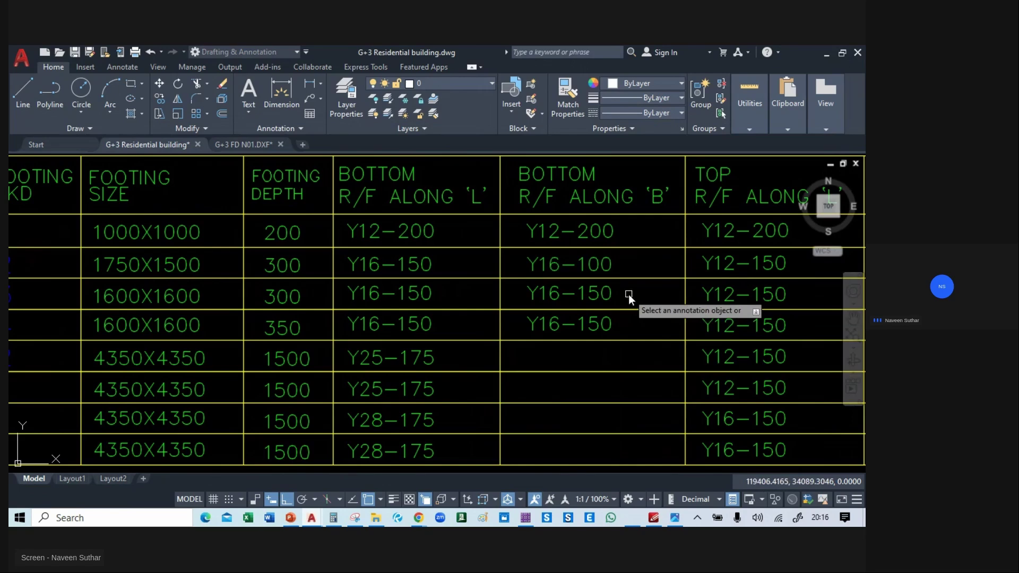
key("Escape")
- Delete the bottom R/F along 'B' entries of footings F3 and F4
left_click(611, 294)
key("Delete")
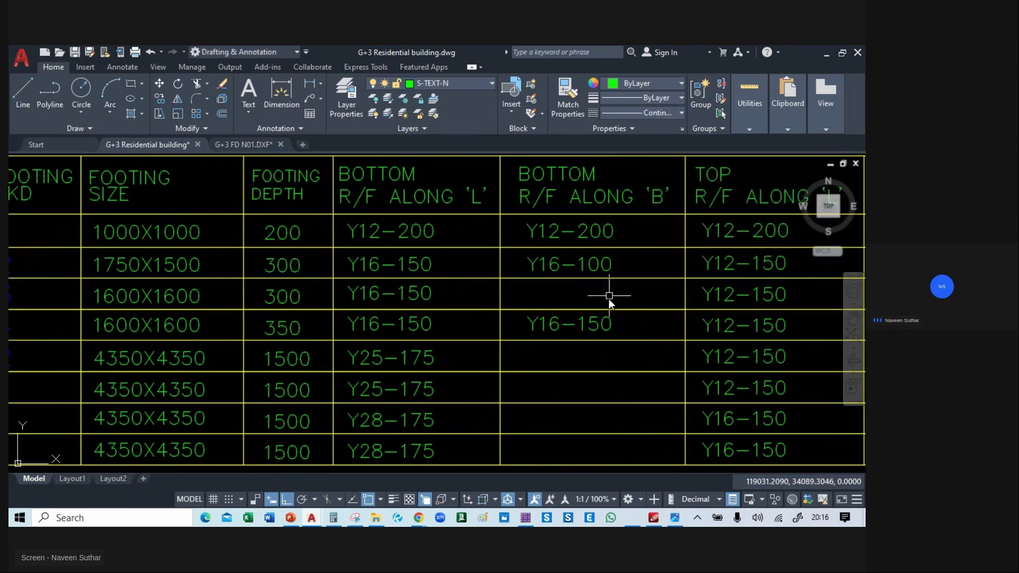
left_click(606, 319)
key("Delete")
- Copy F2's Y16-100 text into the six empty rows below it in the bottom R/F along 'B' column
left_click(600, 269)
type("co")
key("Return")
left_click(590, 262)
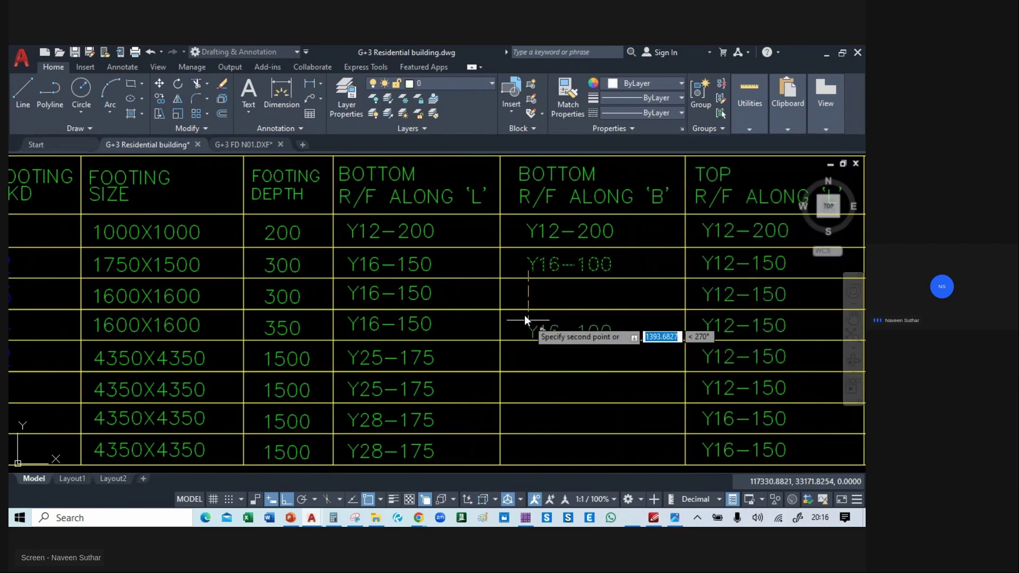
left_click(531, 301)
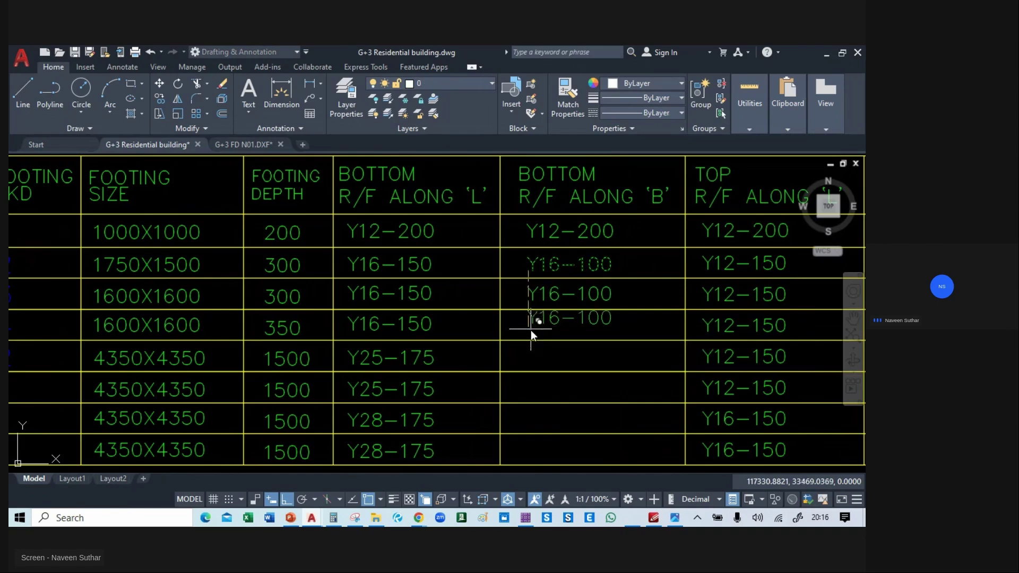
left_click(530, 334)
left_click(527, 361)
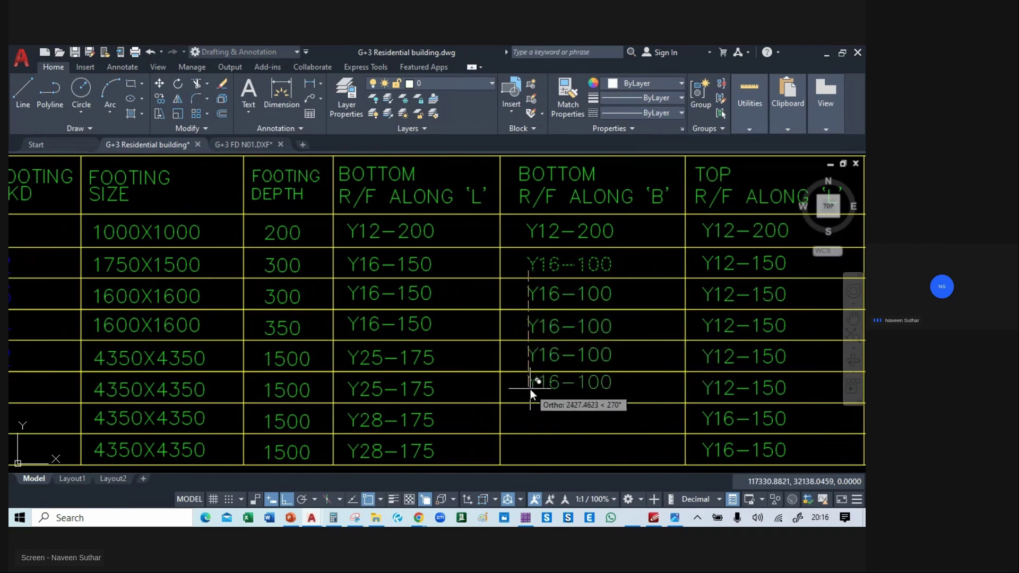
left_click(530, 392)
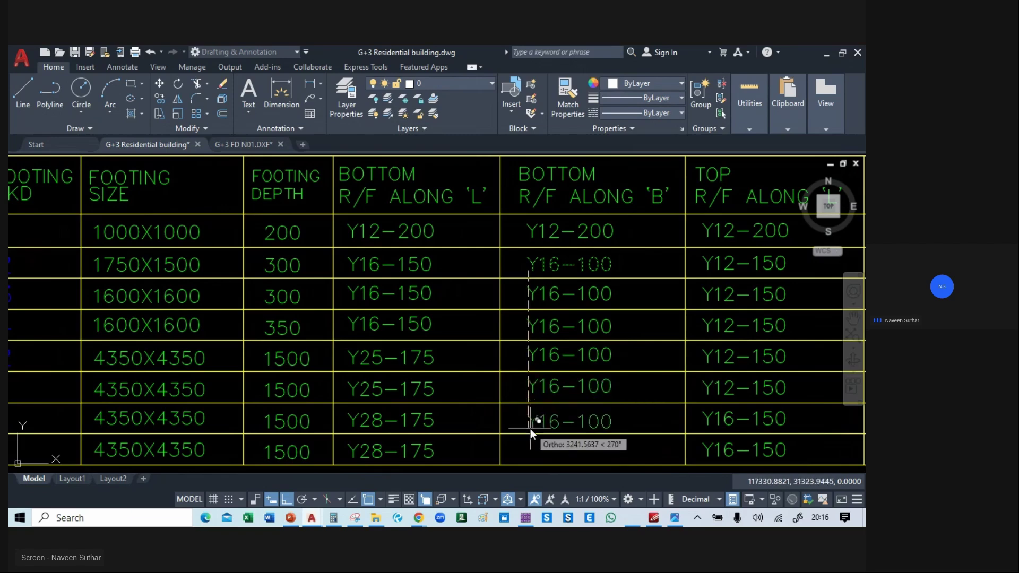
left_click(530, 425)
left_click(530, 454)
key("Escape")
scroll(467, 327, "down", 3)
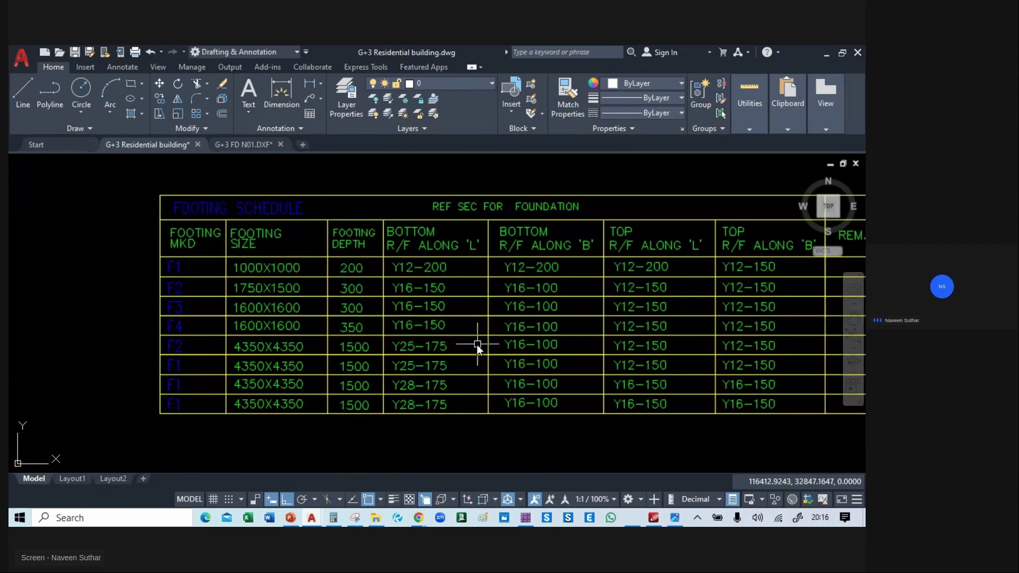
- Switch to SAFE and display Layer A strip reinforcement instead of Layer B with a typical bottom bar spacing of 150 mm
key("alt+Tab")
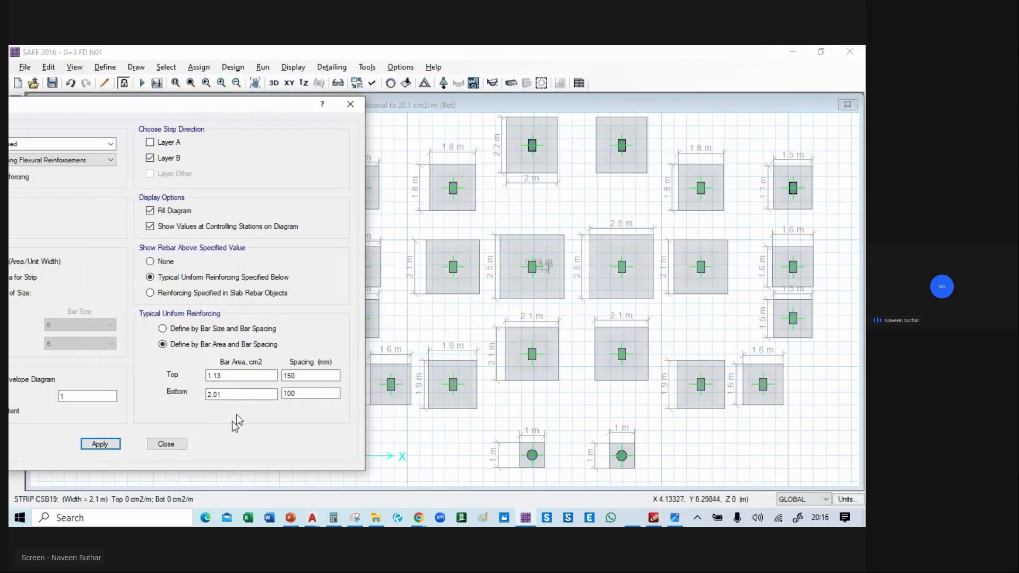
left_click(173, 142)
left_click_drag(203, 96, 165, 90)
left_click(71, 439)
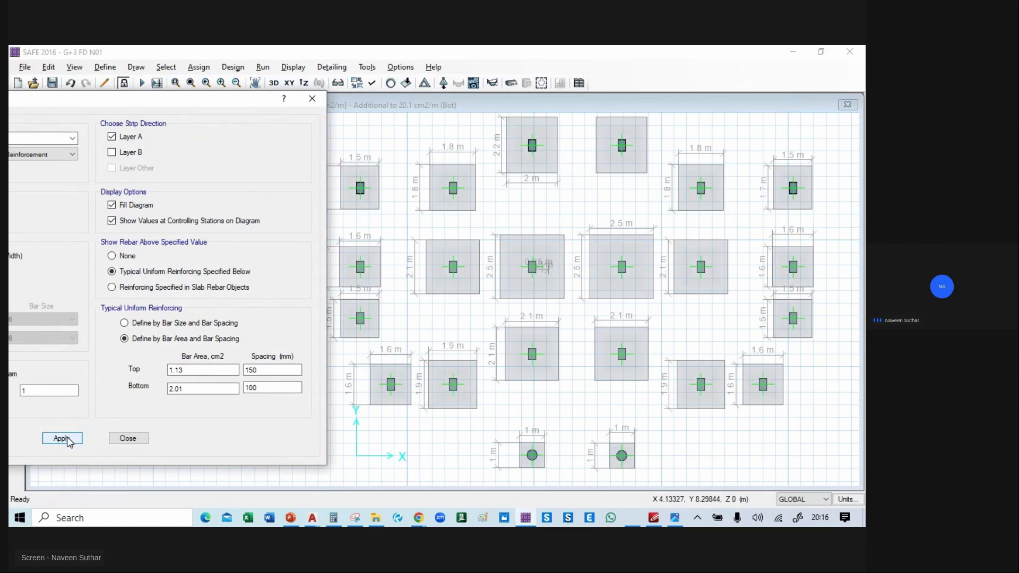
left_click(262, 388)
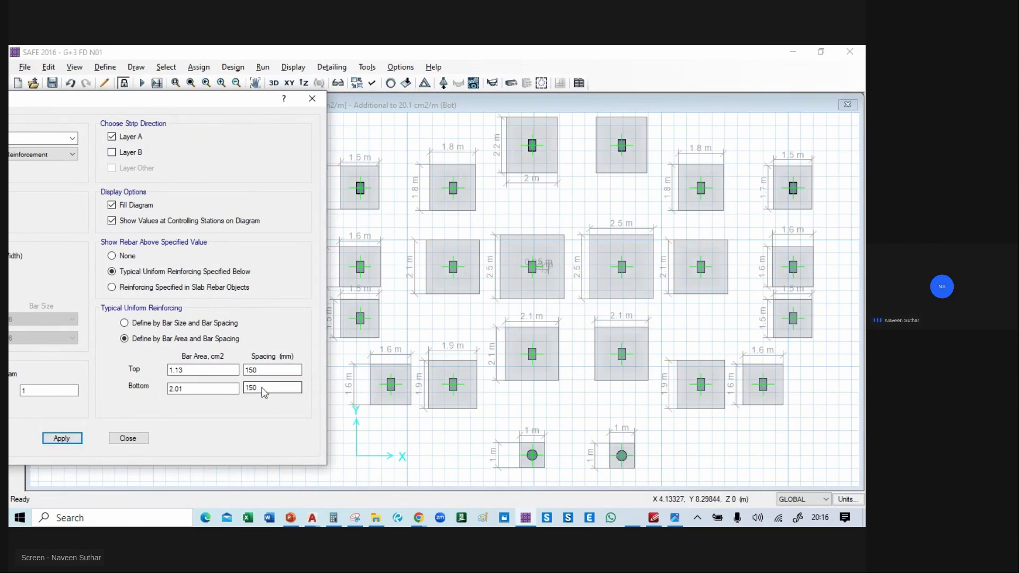
left_click(61, 438)
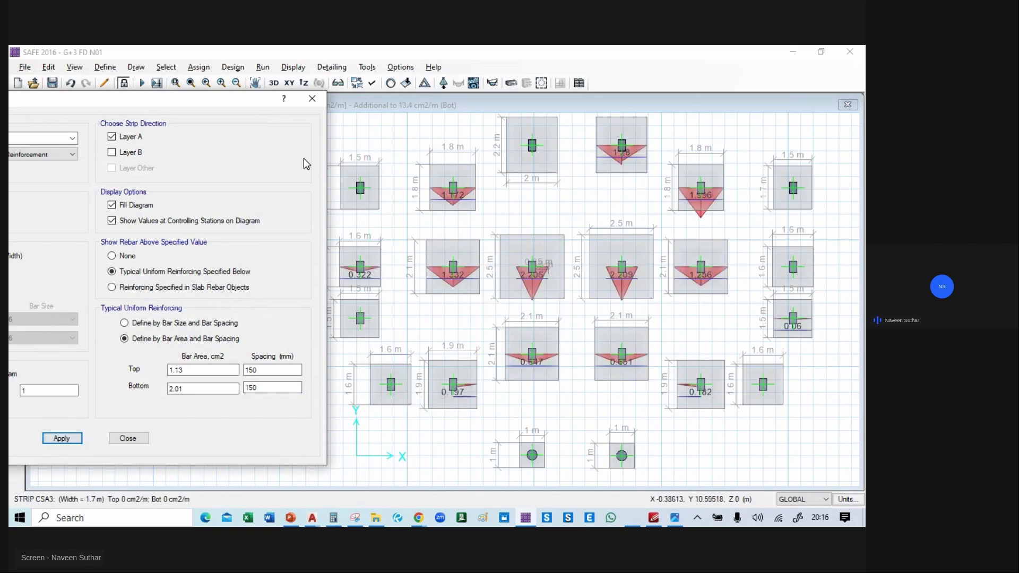
- Examine the additional Layer A bottom reinforcement required at each footing
left_click_drag(253, 98, 215, 104)
mouse_move(353, 197)
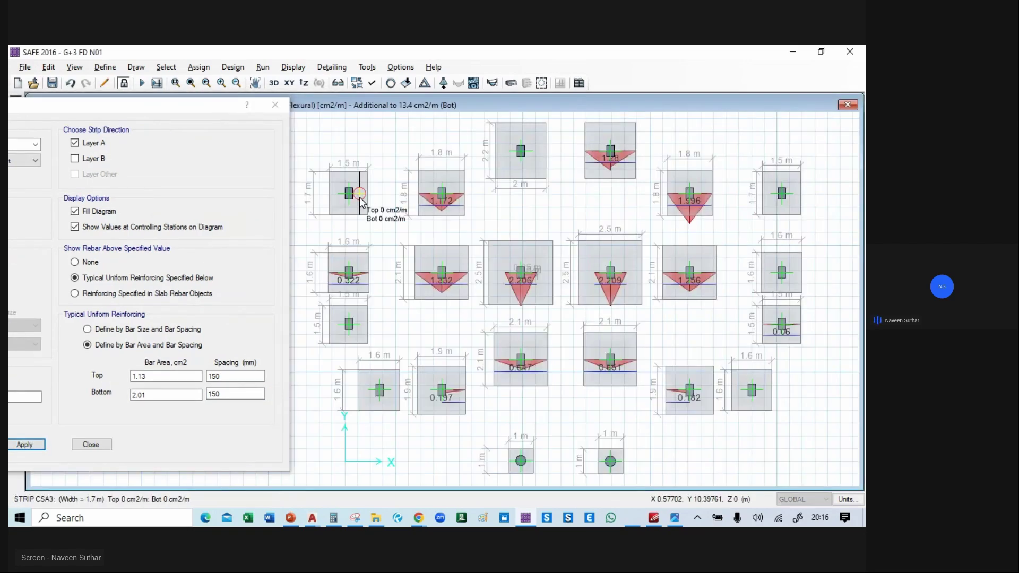
mouse_move(696, 404)
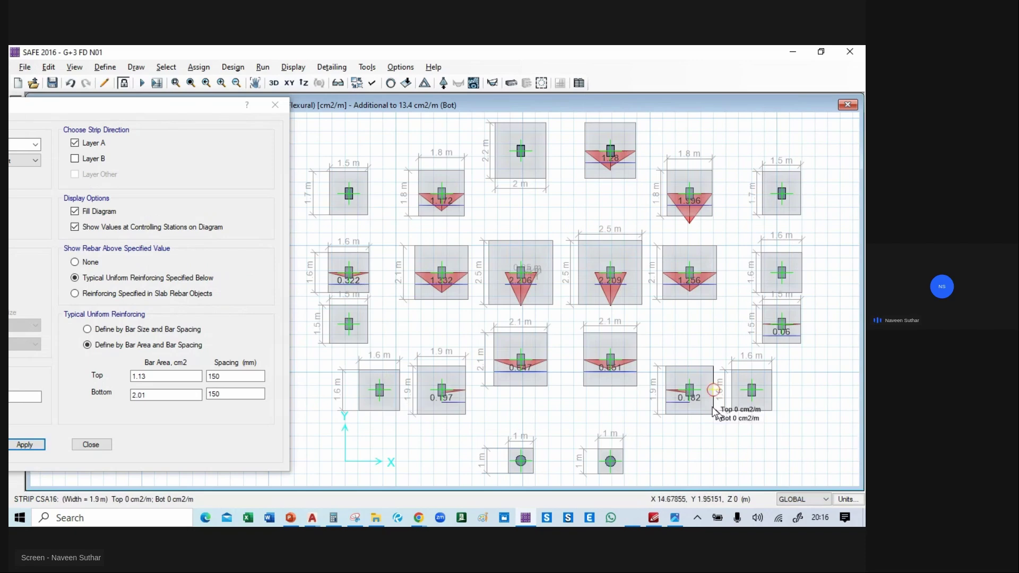
mouse_move(376, 390)
mouse_move(782, 195)
mouse_move(449, 422)
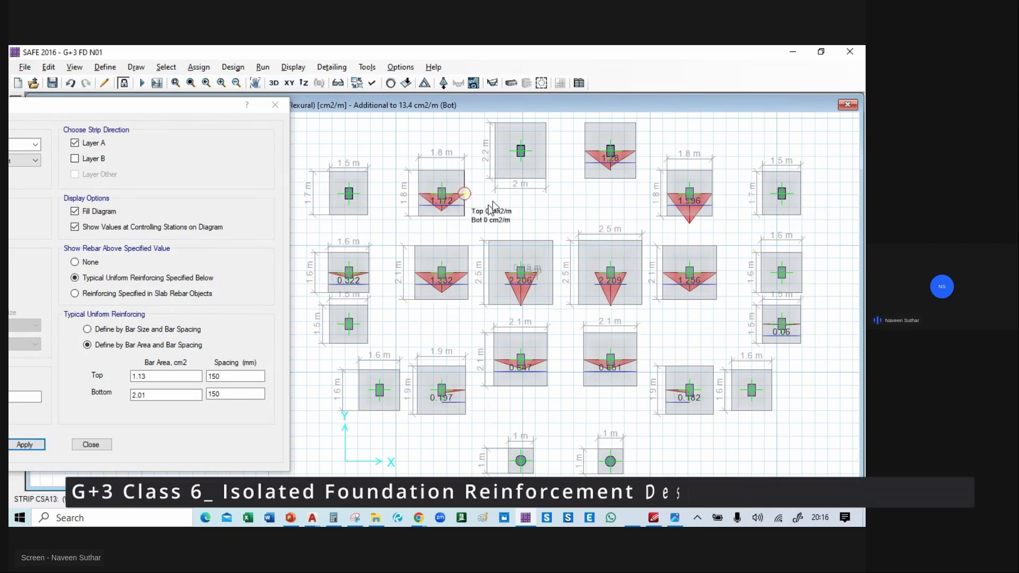
mouse_move(521, 163)
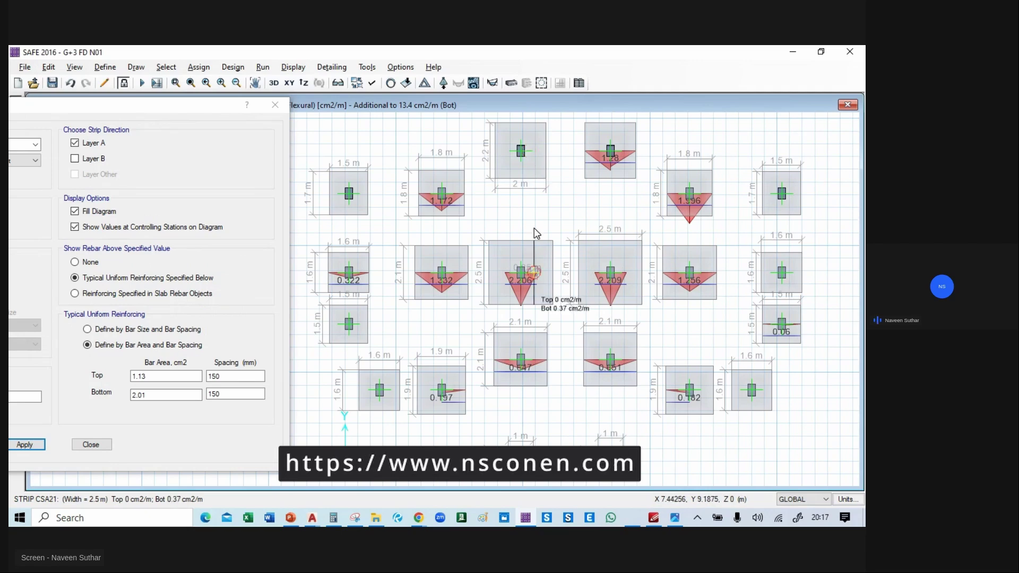
middle_click_drag(522, 215, 534, 211)
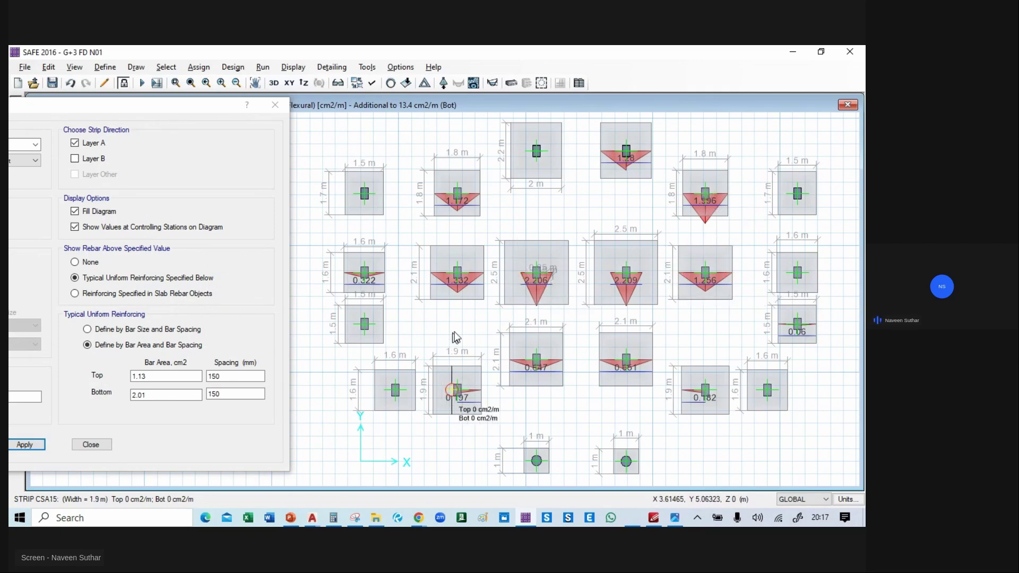
- Switch to the AutoCAD footing schedule and change the footing mark in the row below F4 to F5
key("alt+Tab")
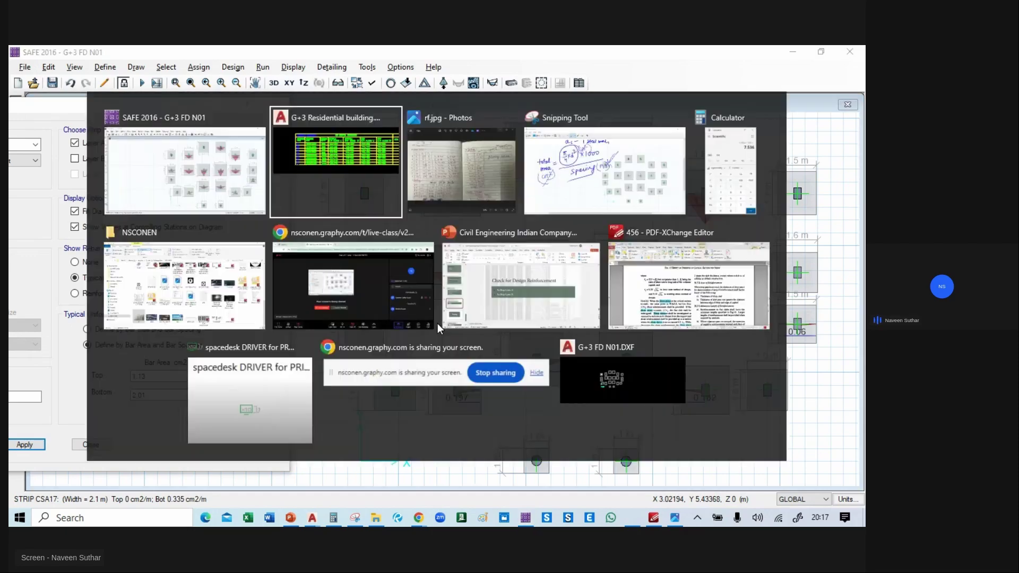
left_click(346, 155)
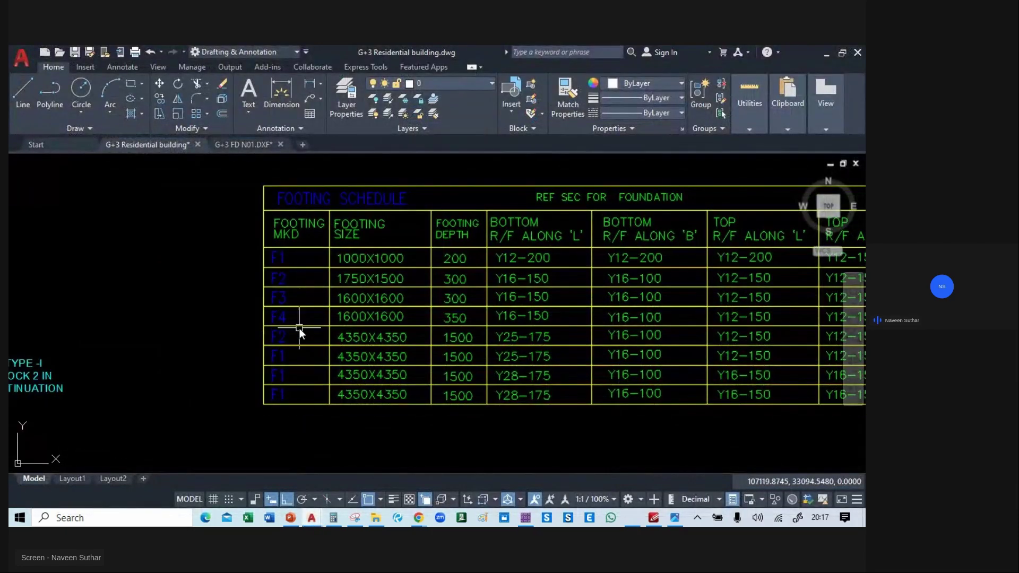
scroll(285, 353, "up", 2)
left_click(285, 315)
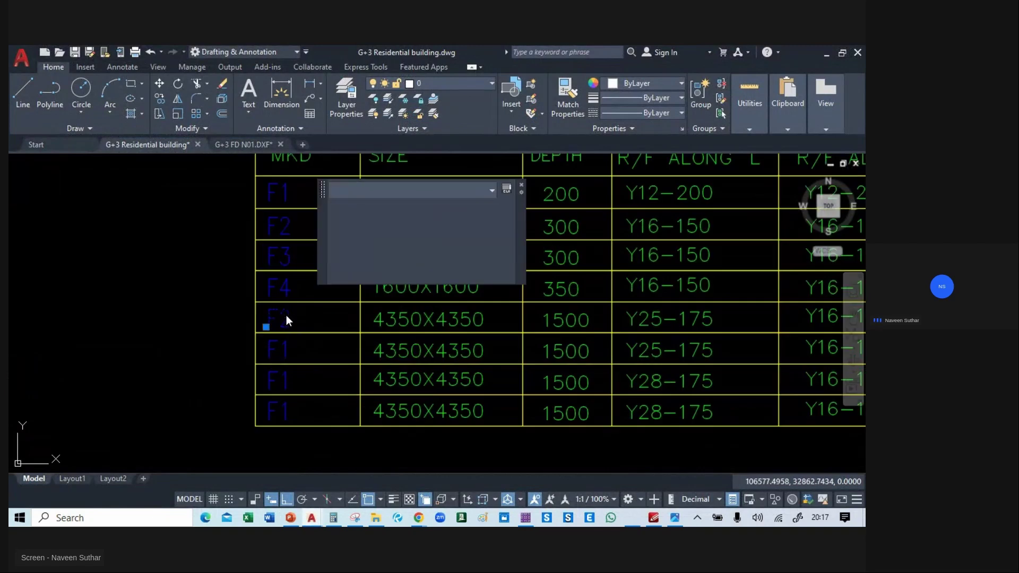
double_click(286, 319)
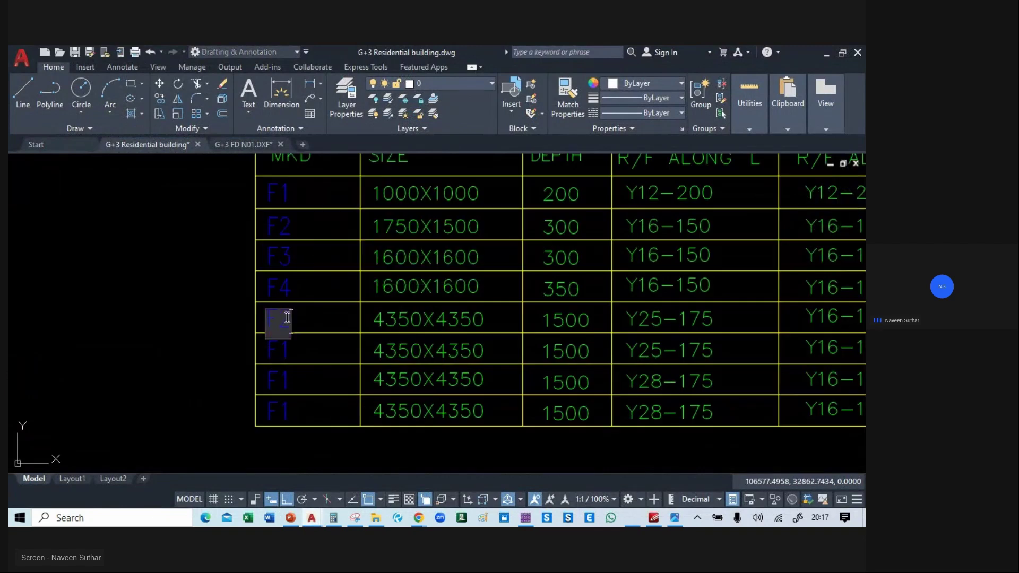
left_click(298, 361)
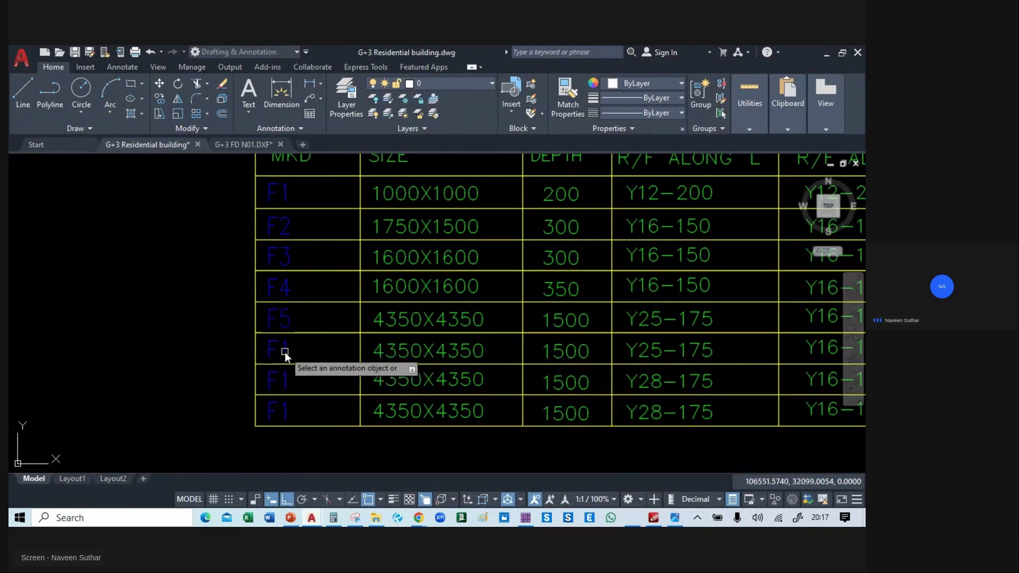
- Change the footing marks in the three schedule rows below F5 to F6, F7 and F8
left_click(284, 352)
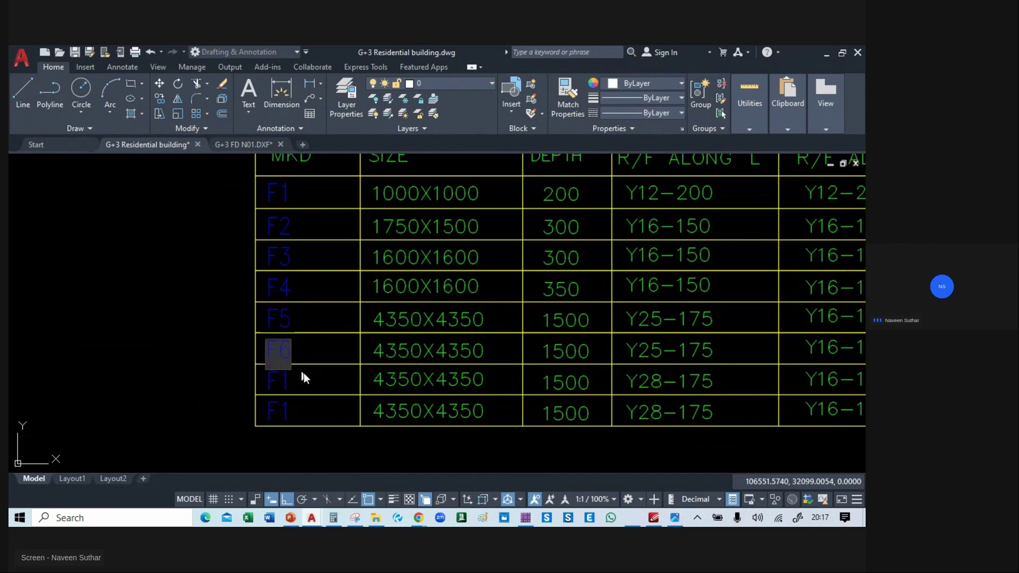
key("Return")
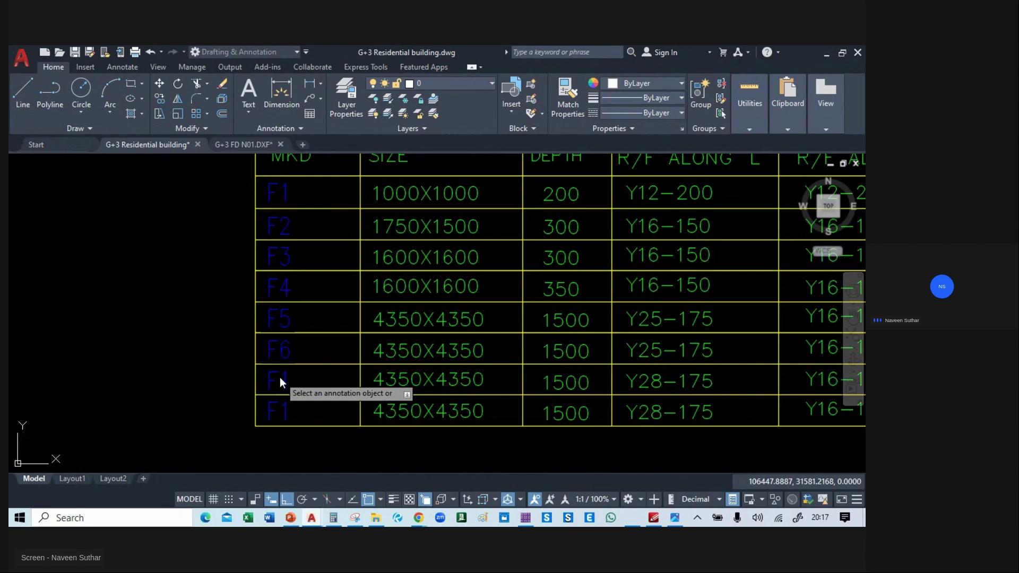
left_click(281, 377)
key("Return")
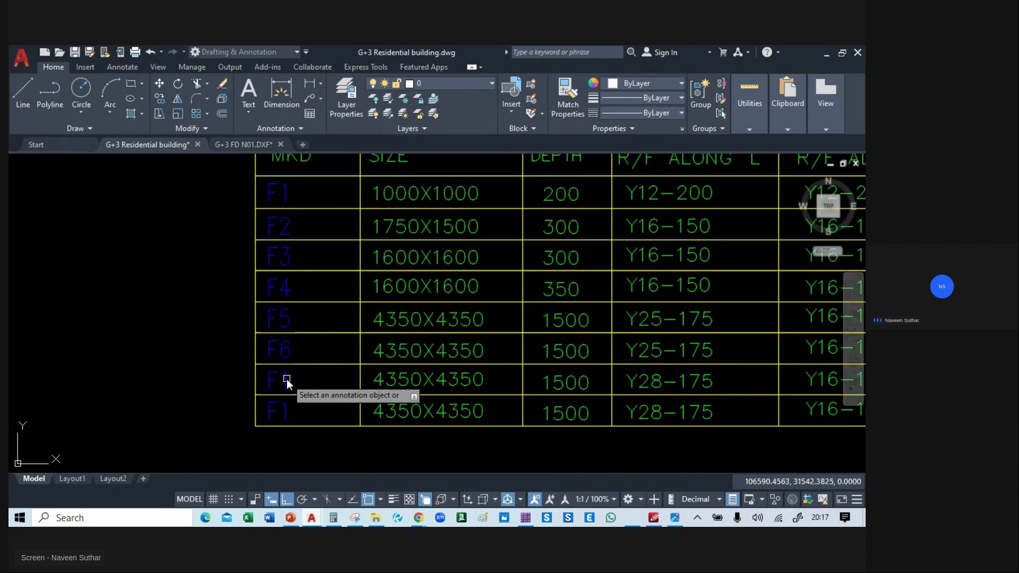
left_click(288, 383)
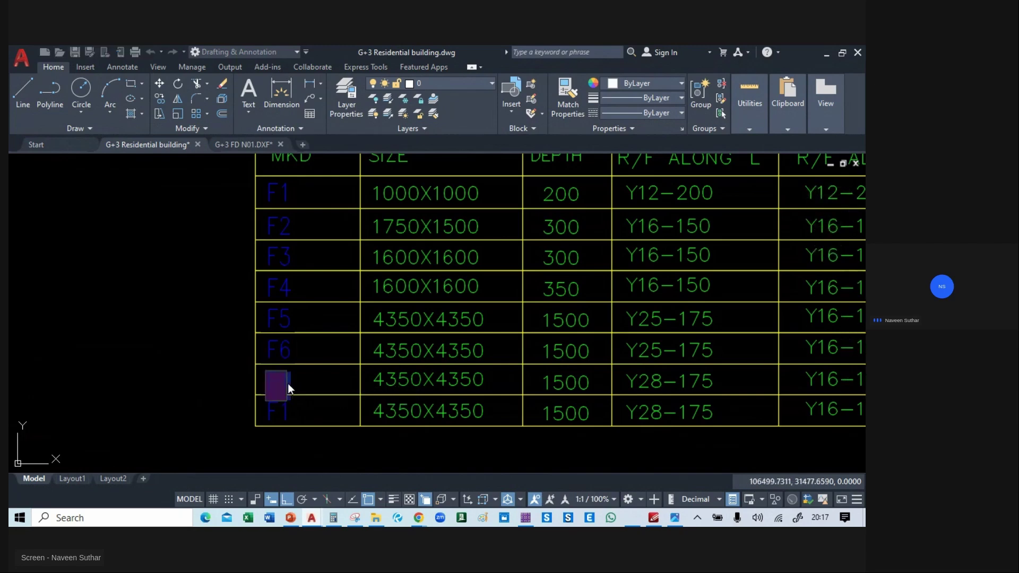
left_click(284, 383)
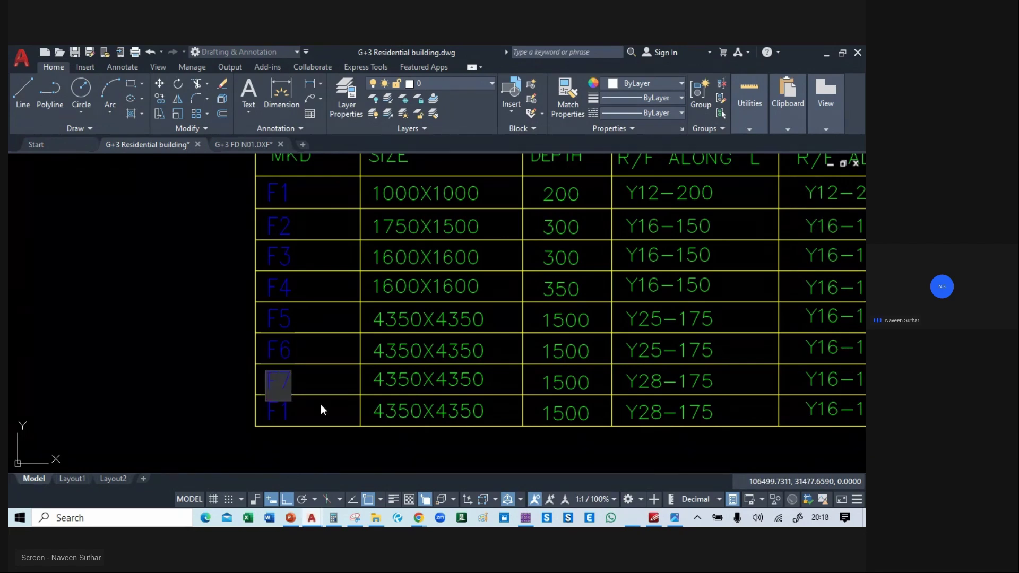
key("Return")
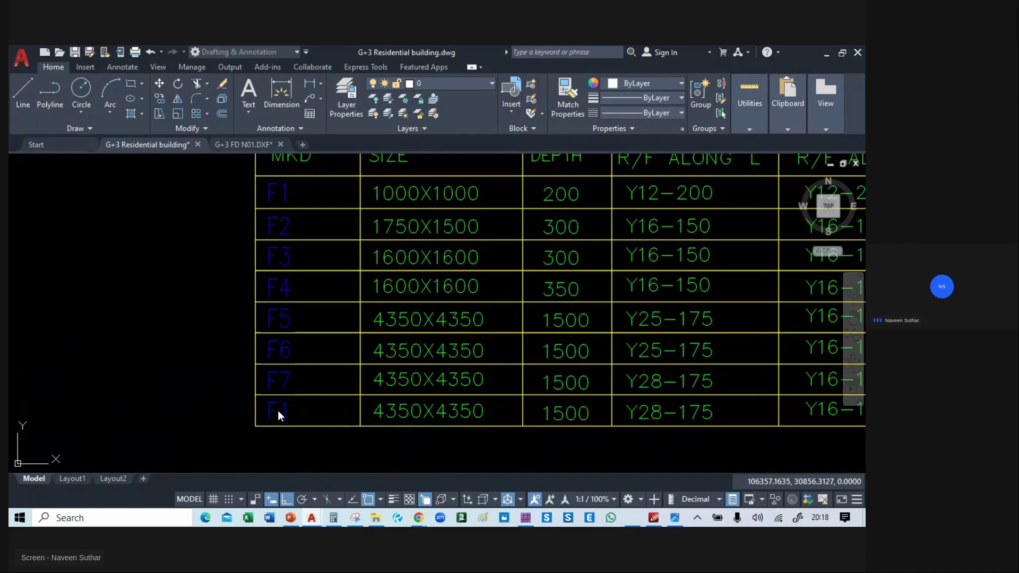
left_click(278, 410)
left_click(285, 412)
key("BackSpace")
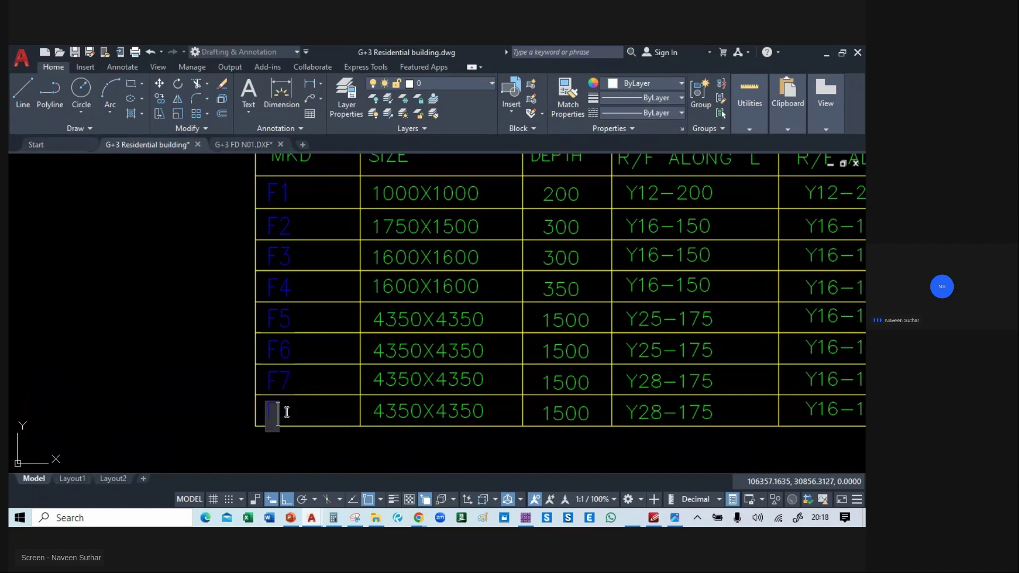
key("Return")
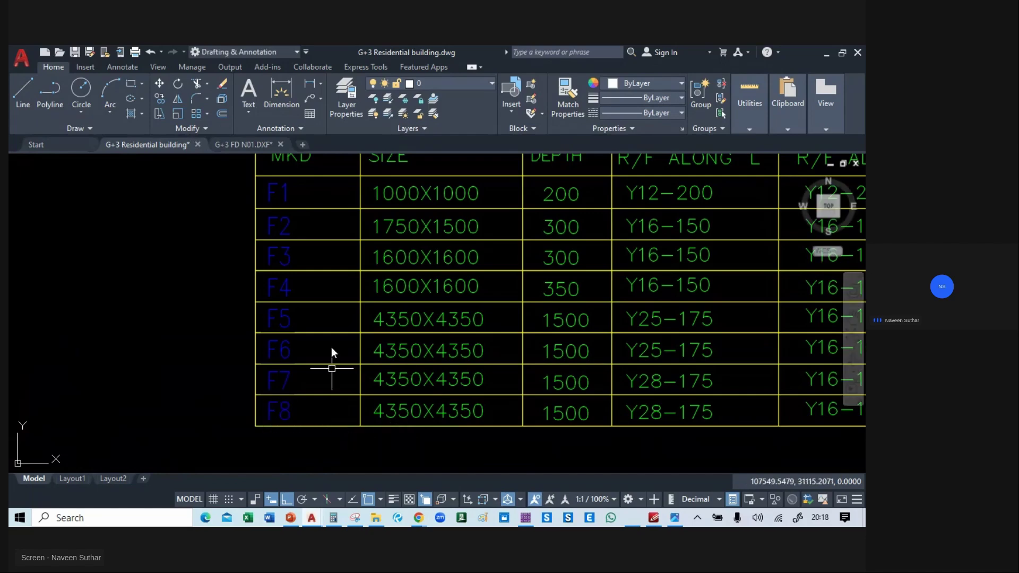
- Check the footing sizes in SAFE, return to the AutoCAD schedule and set F5's footing size to 1500X1500
scroll(331, 347, "down", 5)
scroll(323, 291, "up", 3)
scroll(318, 289, "up", 2)
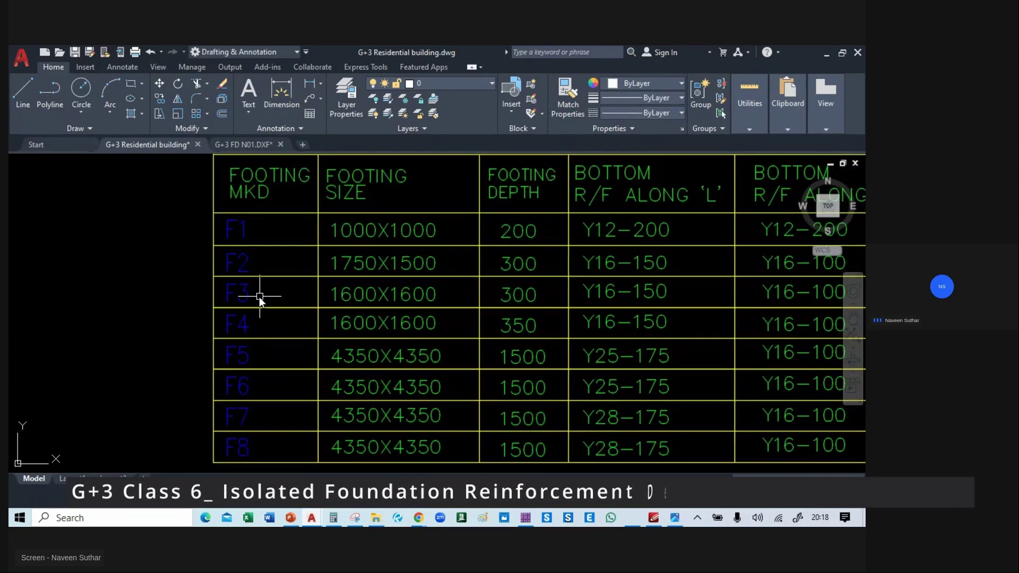
middle_click_drag(266, 323, 252, 324)
middle_click_drag(540, 330, 527, 290)
key("alt+Tab")
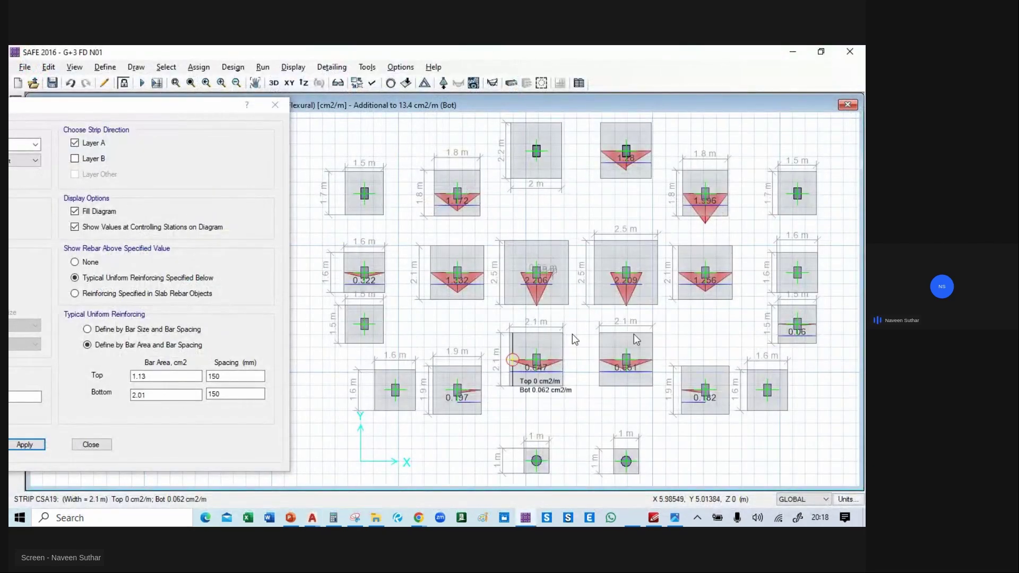
key("alt+Tab")
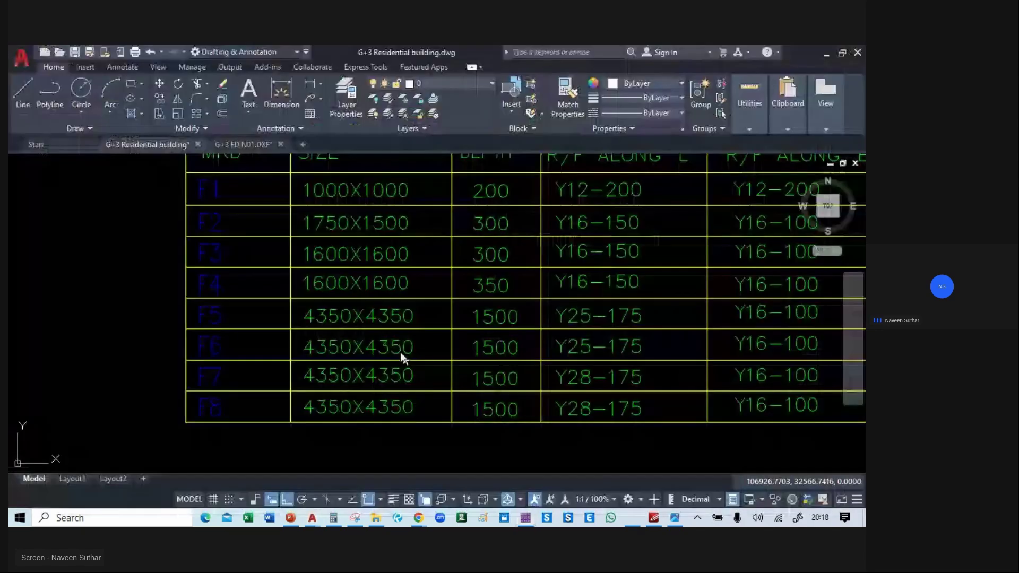
left_click(342, 316)
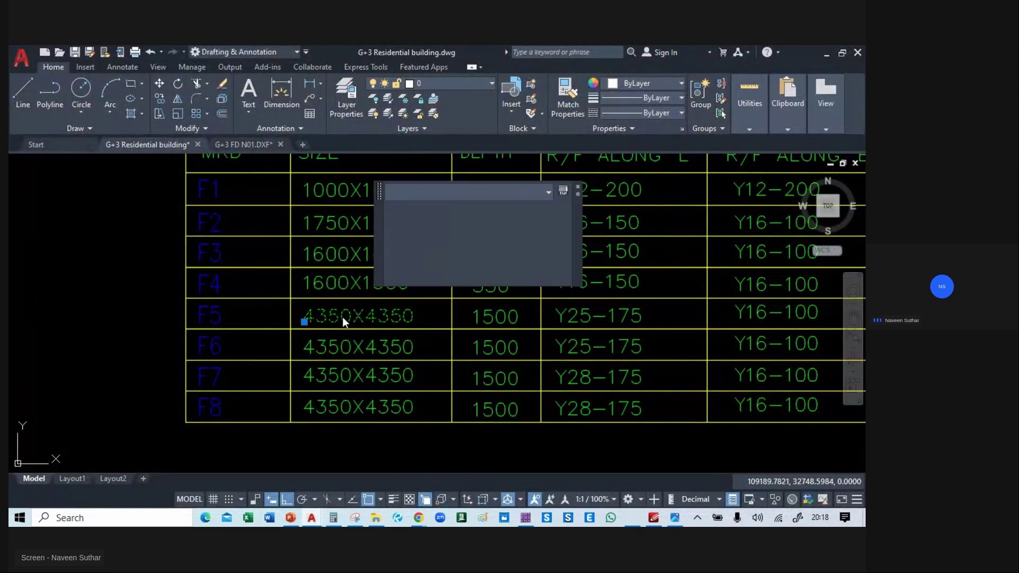
double_click(342, 317)
type("1500X1500")
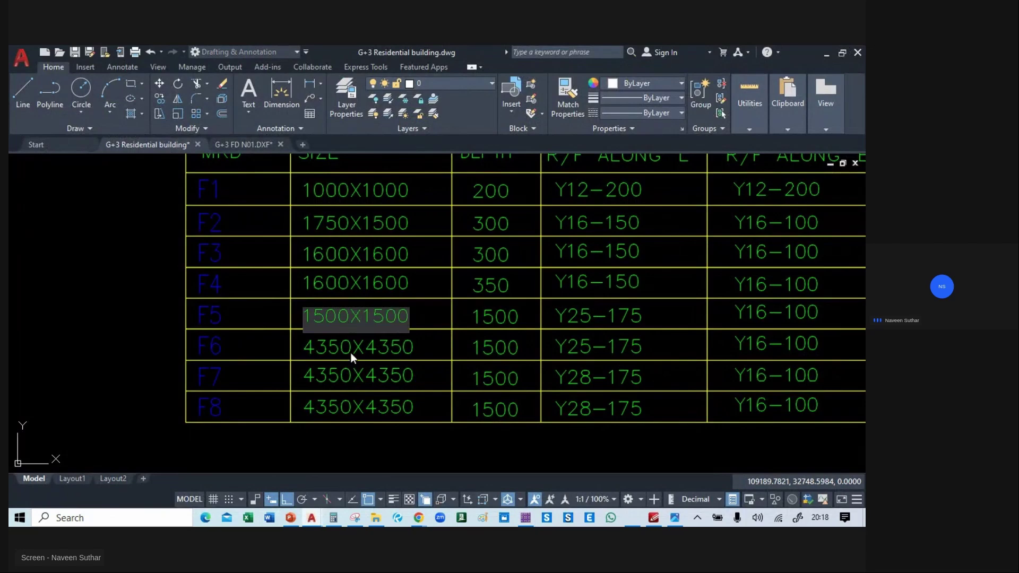
key("Return")
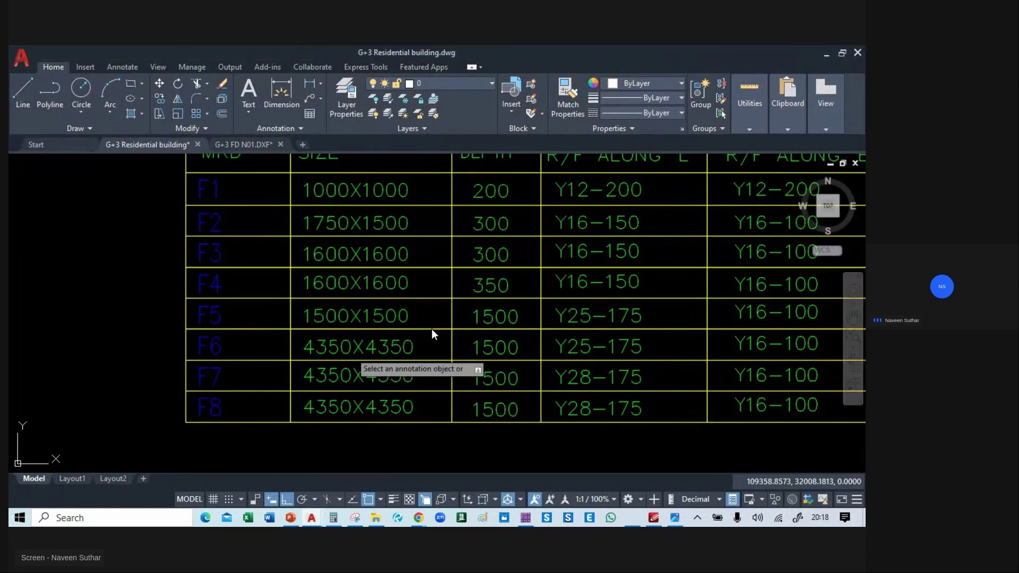
- Switch to SAFE to review the footings' sizes and Layer A reinforcement, and return to the AutoCAD schedule
key("alt+Tab")
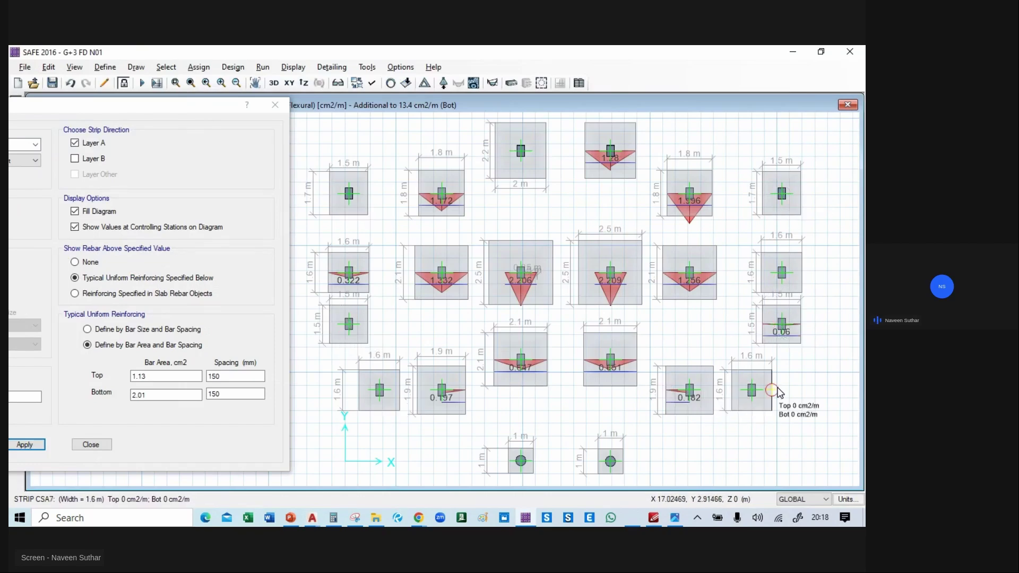
key("alt+Tab")
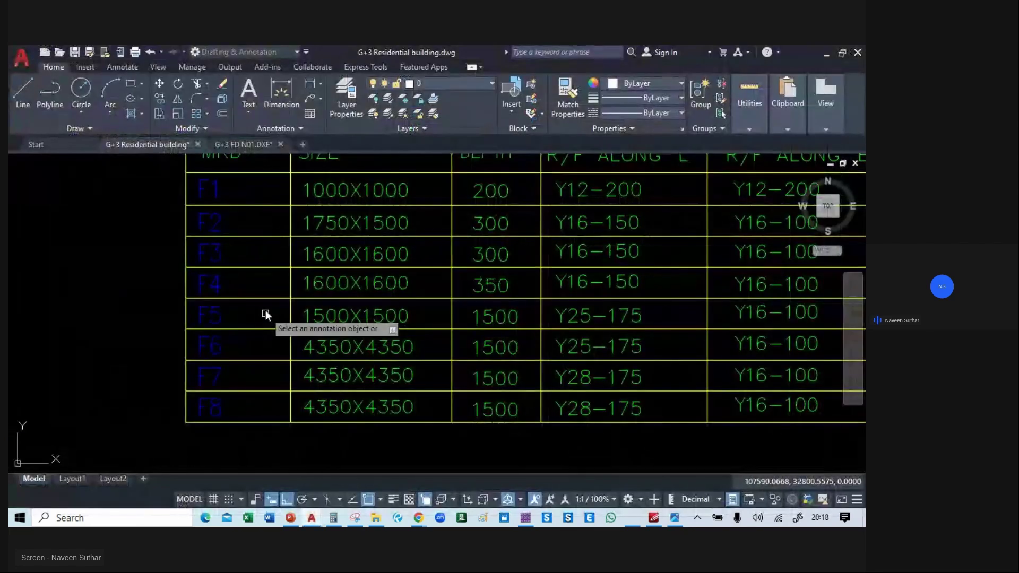
middle_click_drag(265, 302, 383, 295)
key("Escape")
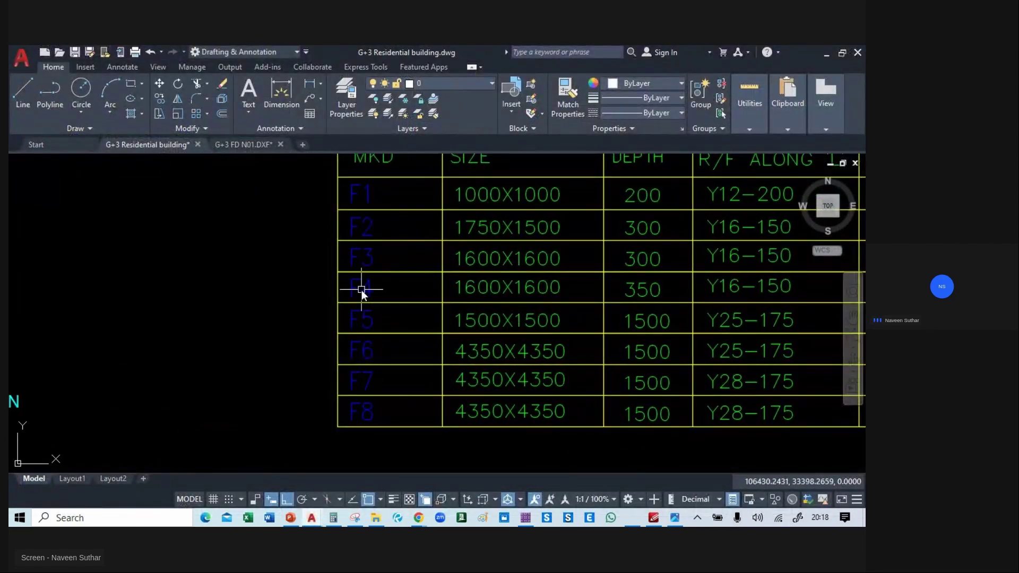
left_click(361, 290)
type("co")
key("Return")
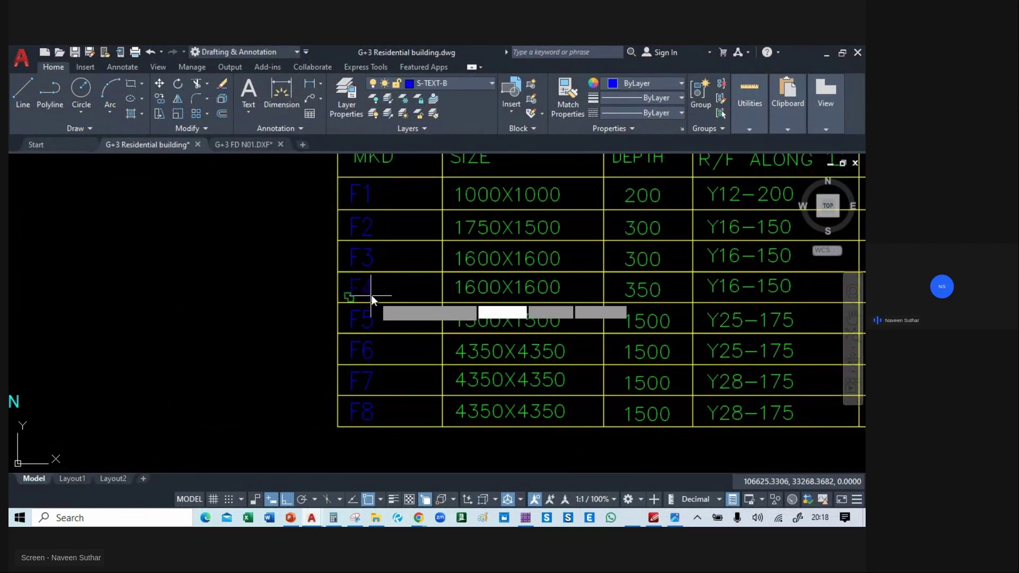
left_click(369, 294)
scroll(369, 294, "down", 6)
scroll(242, 367, "up", 2)
middle_click_drag(242, 367, 471, 181)
middle_click_drag(93, 293, 193, 365)
scroll(155, 316, "up", 4)
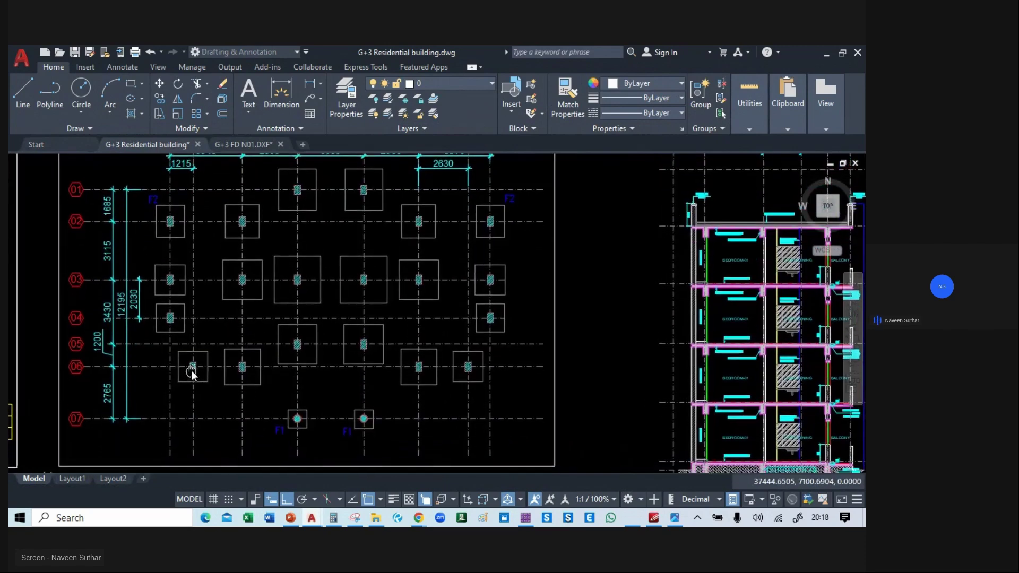
key("Escape")
scroll(281, 303, "down", 5)
middle_click_drag(610, 265, 307, 400)
scroll(438, 319, "up", 5)
scroll(313, 316, "up", 3)
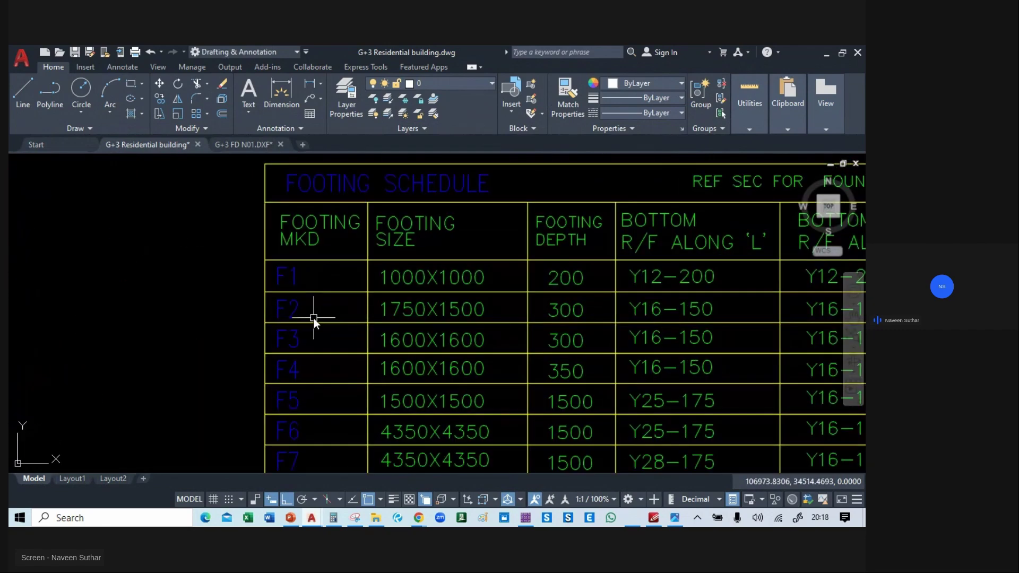
left_click(319, 288)
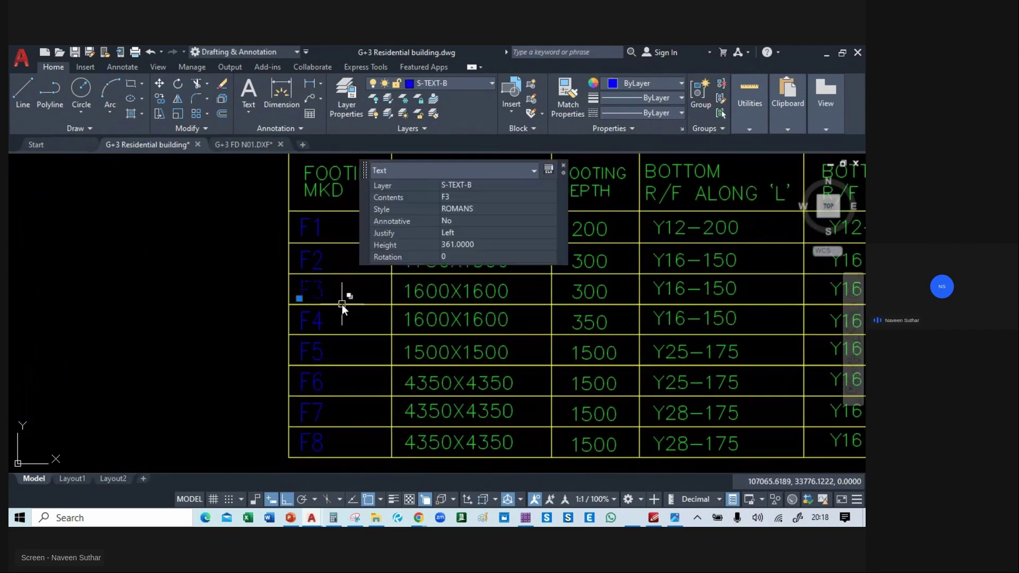
type("c")
key("Return")
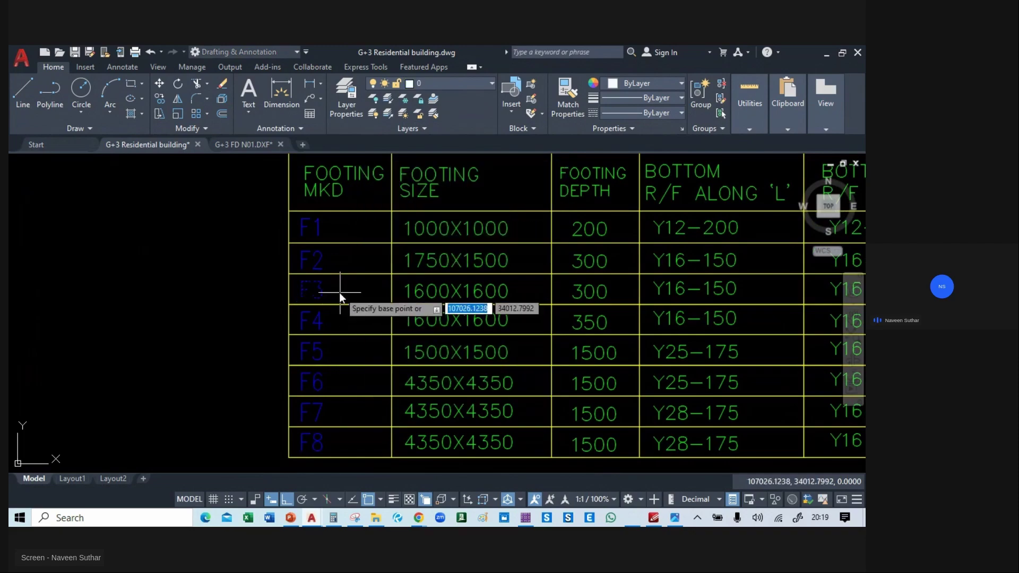
scroll(342, 297, "down", 8)
middle_click_drag(159, 400, 280, 359)
scroll(263, 317, "up", 10)
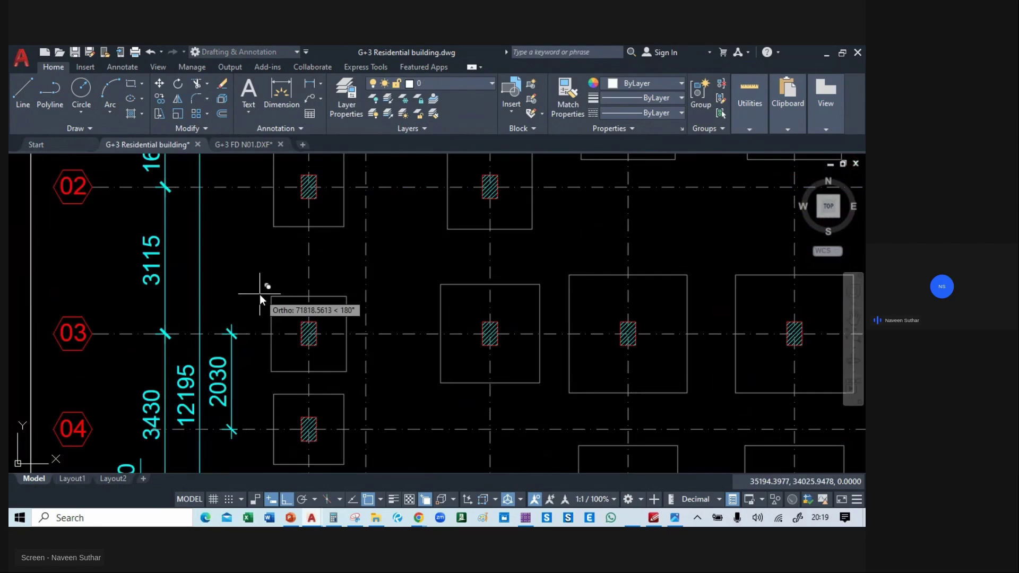
scroll(260, 294, "down", 10)
scroll(335, 288, "up", 2)
scroll(336, 288, "up", 10)
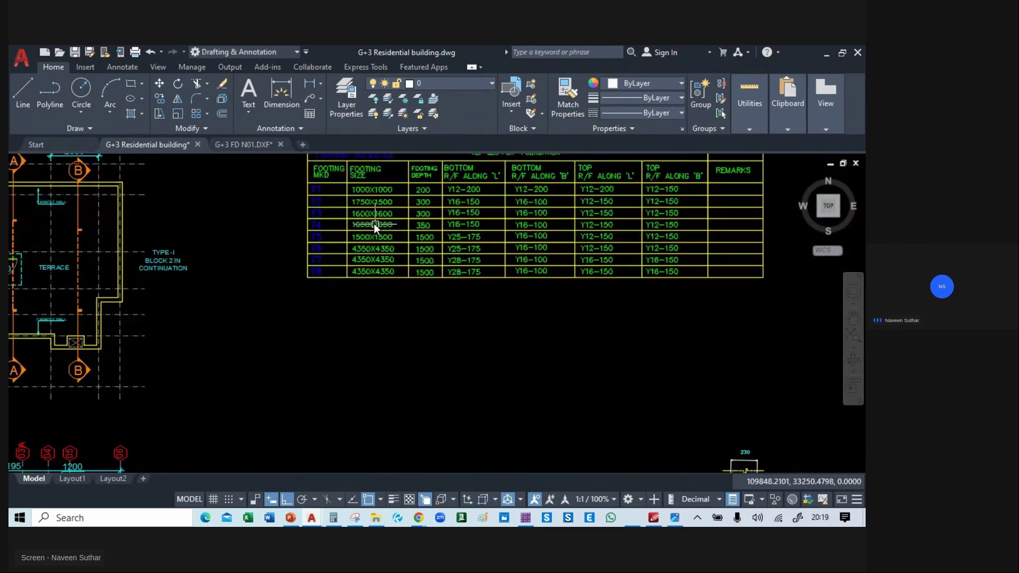
- Copy the F3 mark from the schedule's footing mark column into the footing plan
left_click(296, 274)
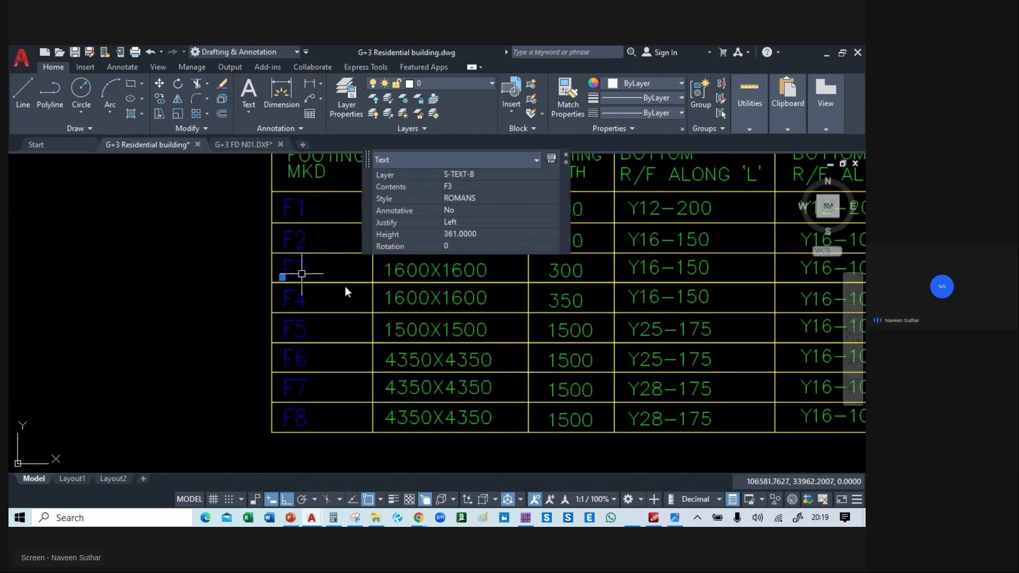
type("co")
key("Return")
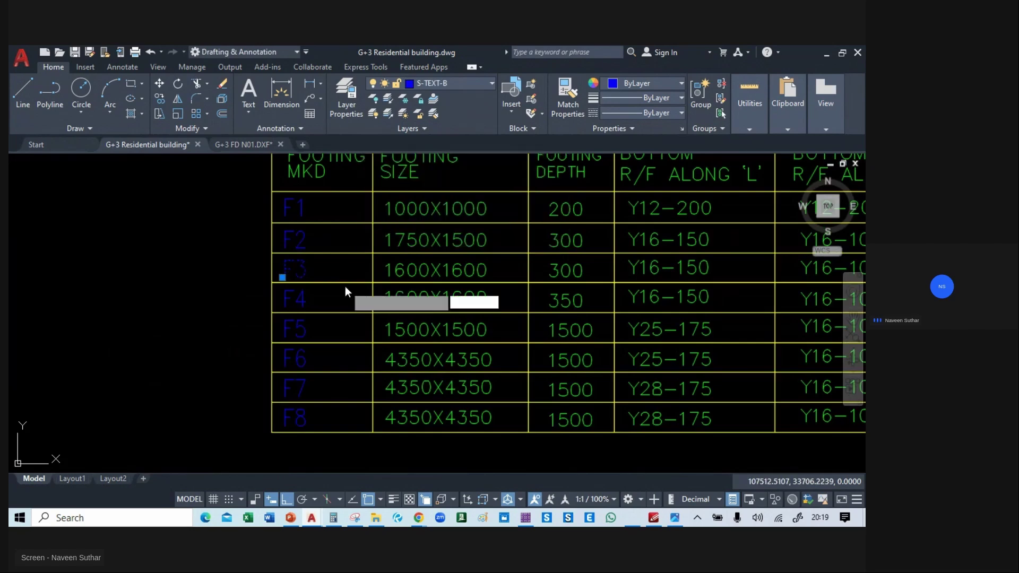
- Copy the F3 mark from the footing schedule to the leftmost and rightmost footings on grid line 03 of the foundation plan
left_click(324, 274)
scroll(324, 276, "down", 10)
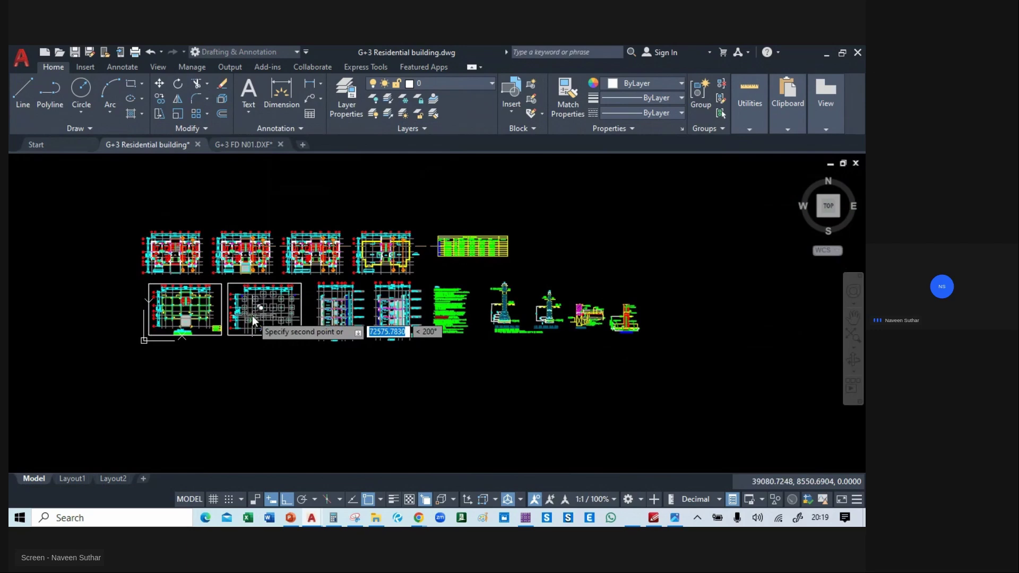
scroll(243, 305, "up", 8)
scroll(242, 304, "up", 8)
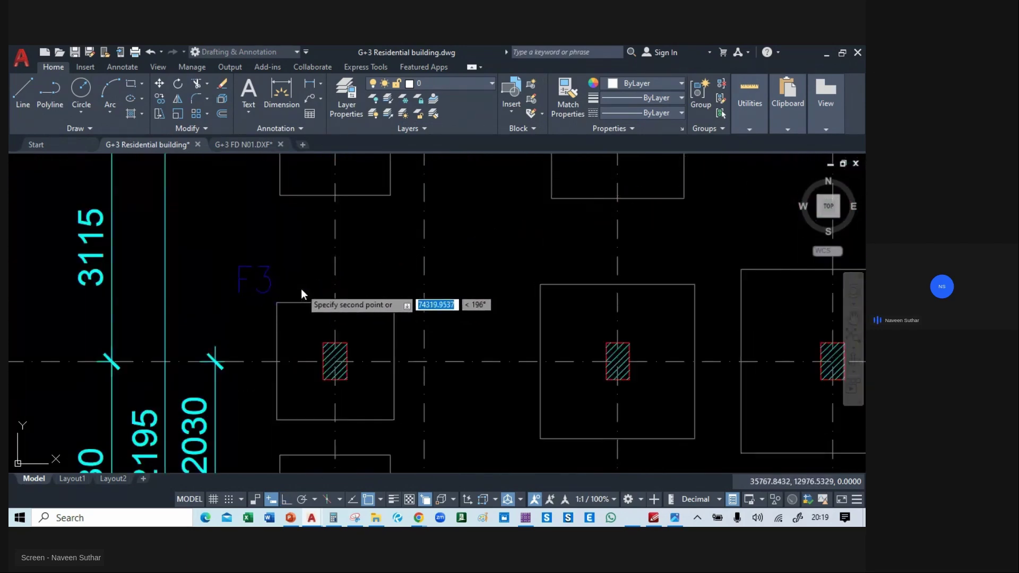
middle_click_drag(695, 317, 406, 324)
middle_click_drag(619, 336, 8, 331)
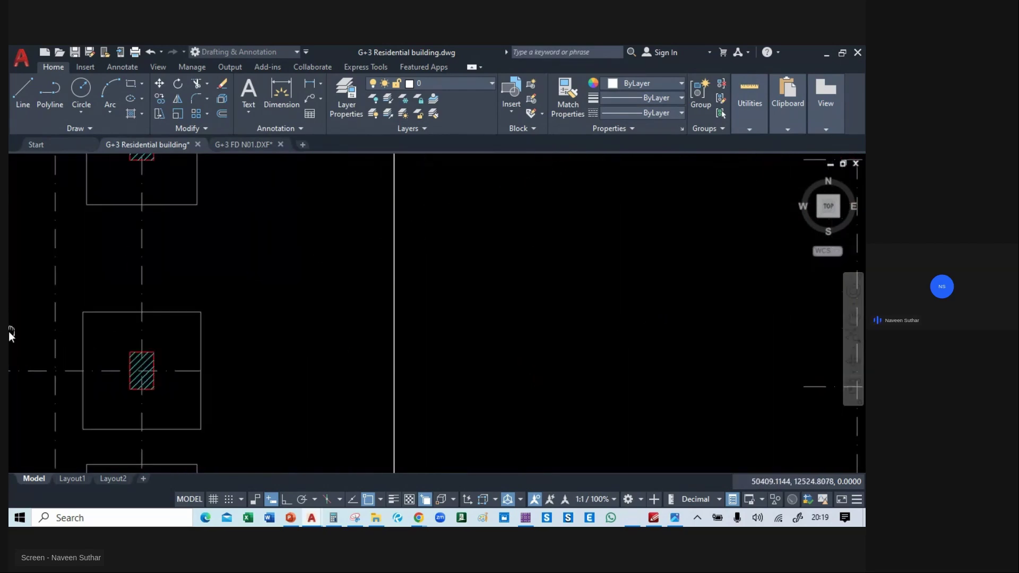
middle_click_drag(128, 320, 277, 336)
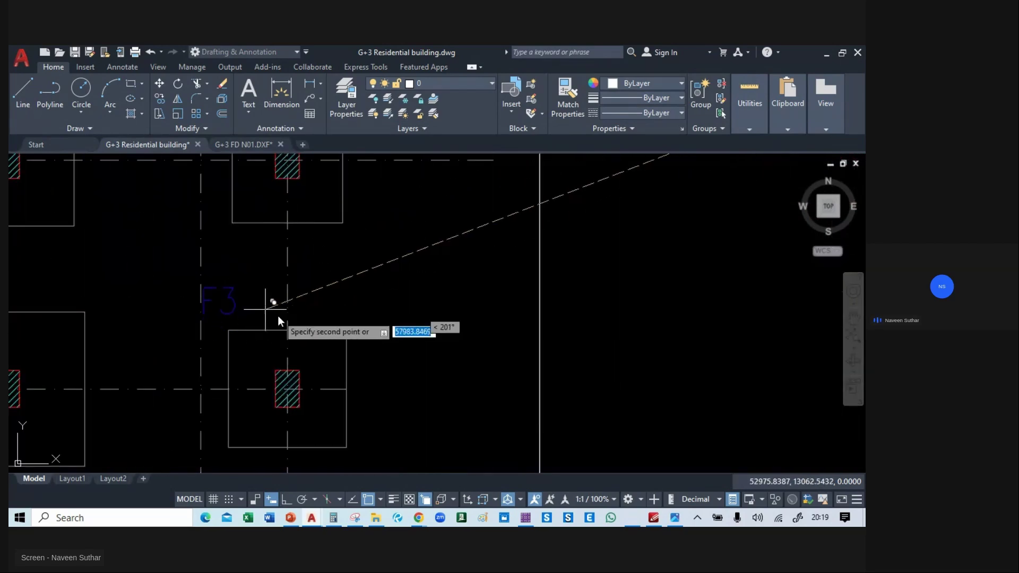
- Place another copy of the F3 mark below the leftmost footing on grid line 06 and end the copying
scroll(281, 318, "down", 6)
middle_click_drag(240, 386, 585, 258)
scroll(356, 315, "up", 2)
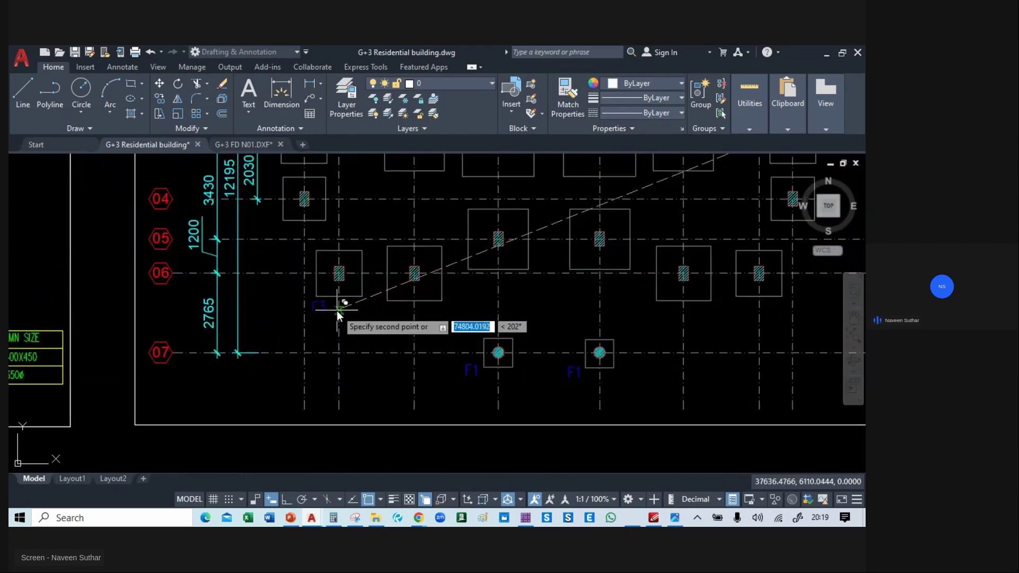
left_click(336, 313)
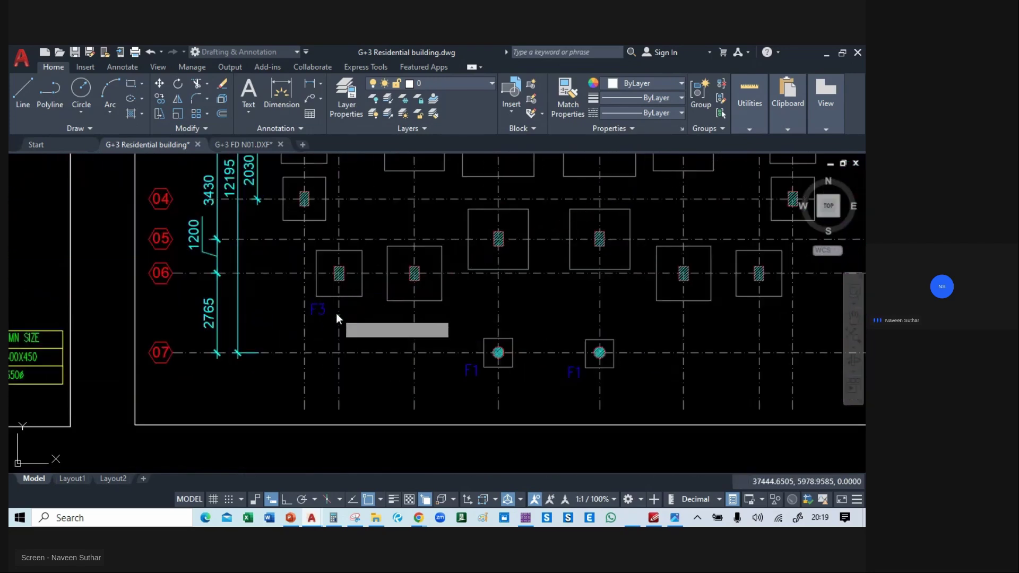
key("Escape")
- Change the text of the mark below the leftmost footing on grid line 06 to F4
left_click(323, 309)
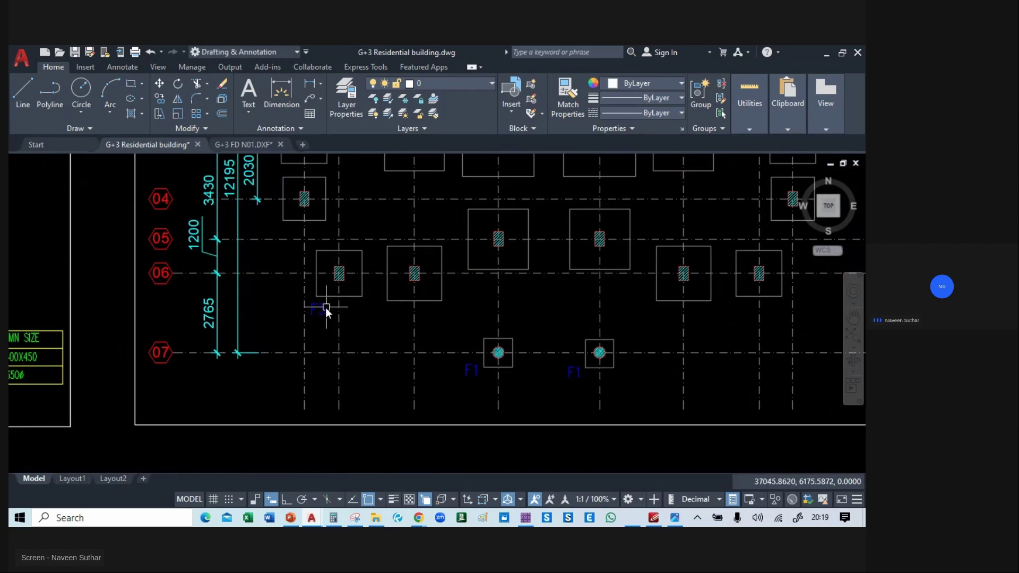
scroll(324, 309, "up", 2)
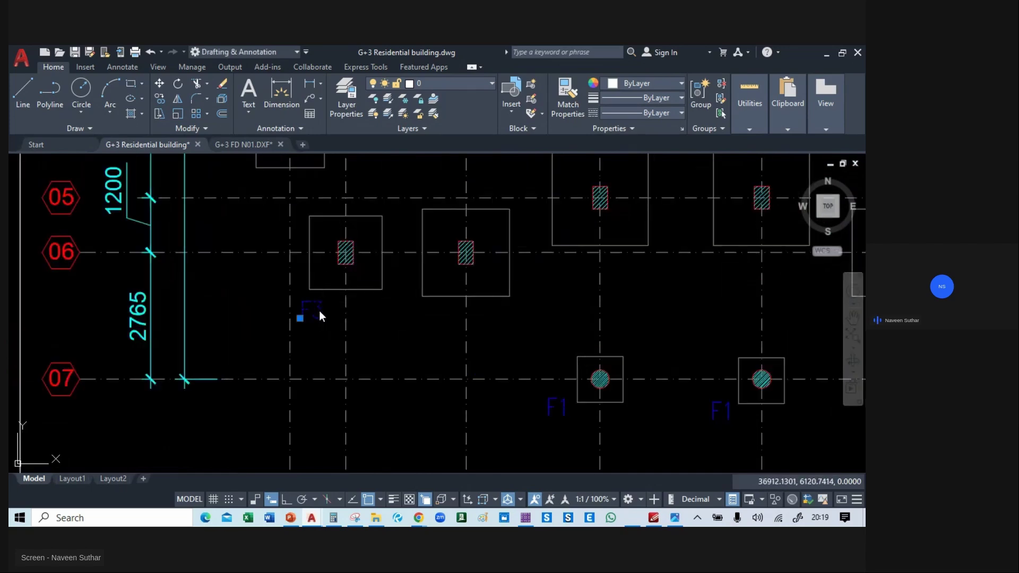
double_click(318, 311)
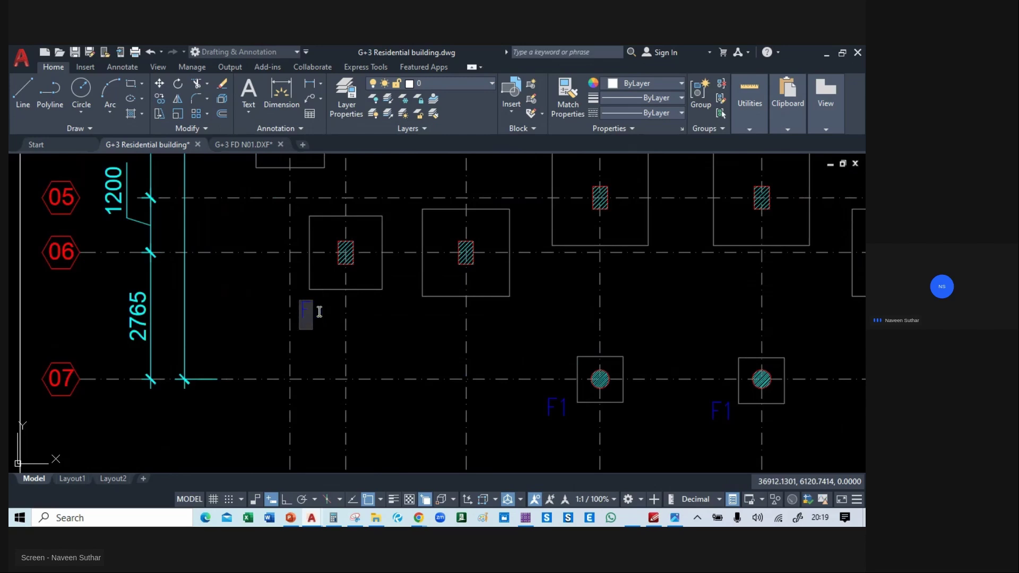
type("F4")
left_click(315, 339)
- Copy the F4 mark to below the right-hand footings on grid line 06
left_click(311, 313)
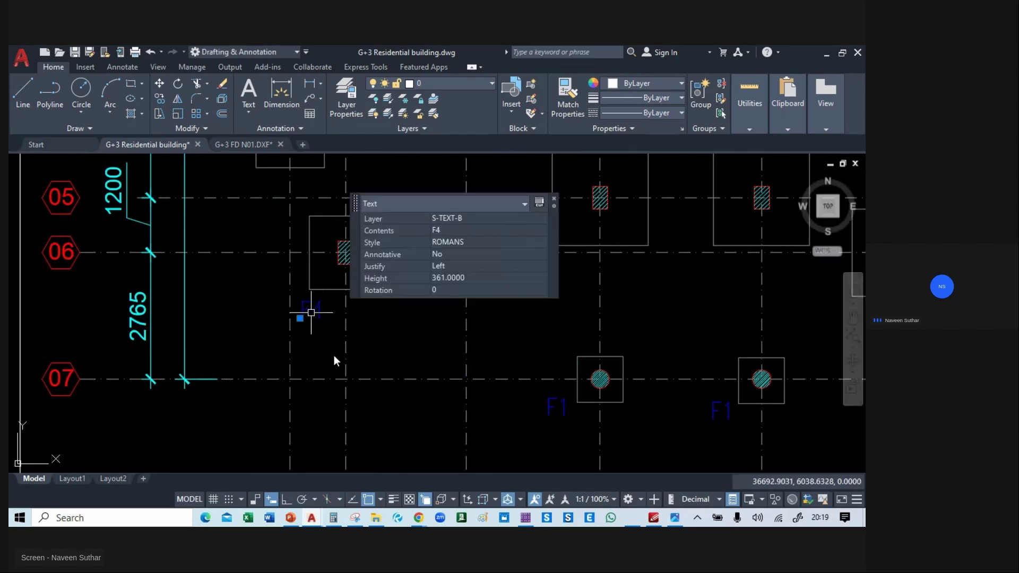
type("co")
key("Return")
left_click(311, 326)
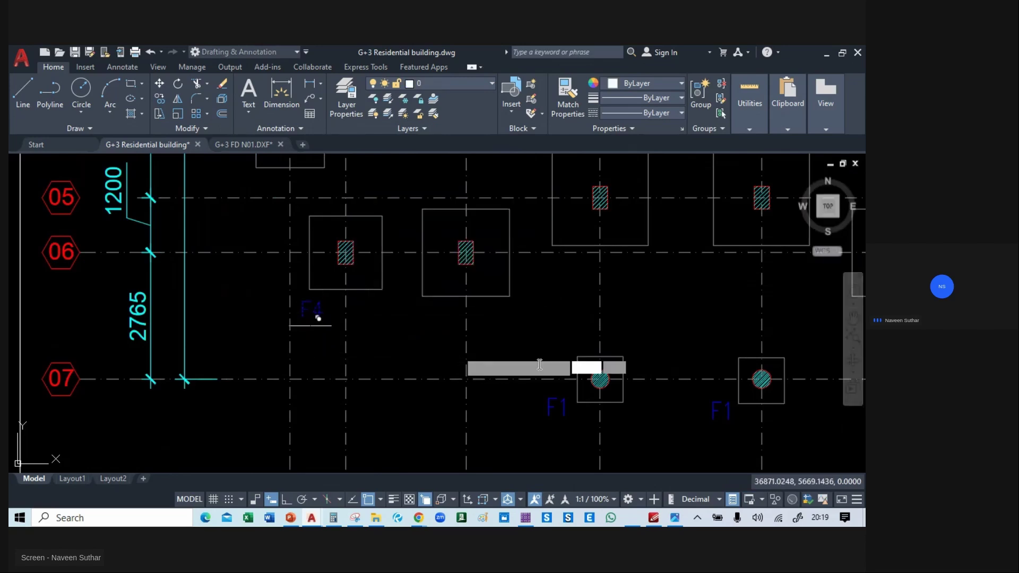
middle_click_drag(680, 371, 419, 372)
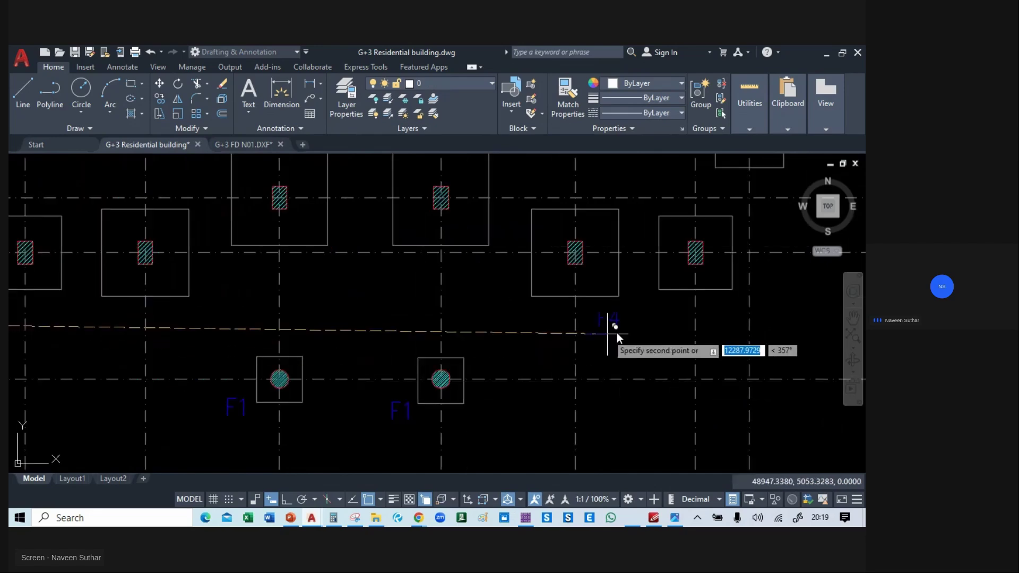
left_click(663, 338)
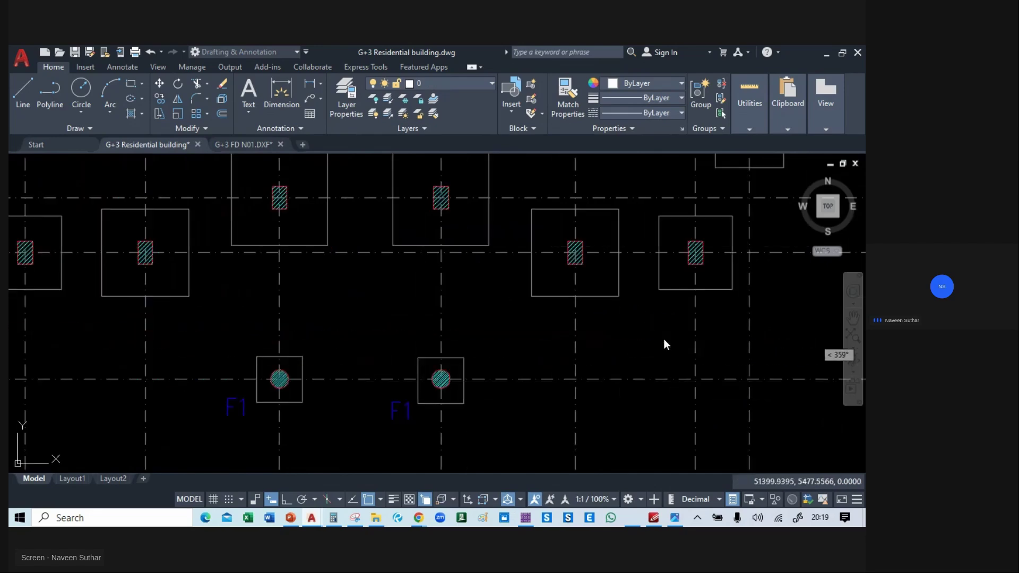
key("Escape")
- Switch to the SAFE foundation model and show the undeformed shape of all footings in plan
scroll(578, 361, "down", 3)
scroll(578, 361, "down", 2)
mouse_move(416, 352)
middle_mouse_down()
mouse_move(329, 371)
mouse_move(324, 392)
middle_mouse_up()
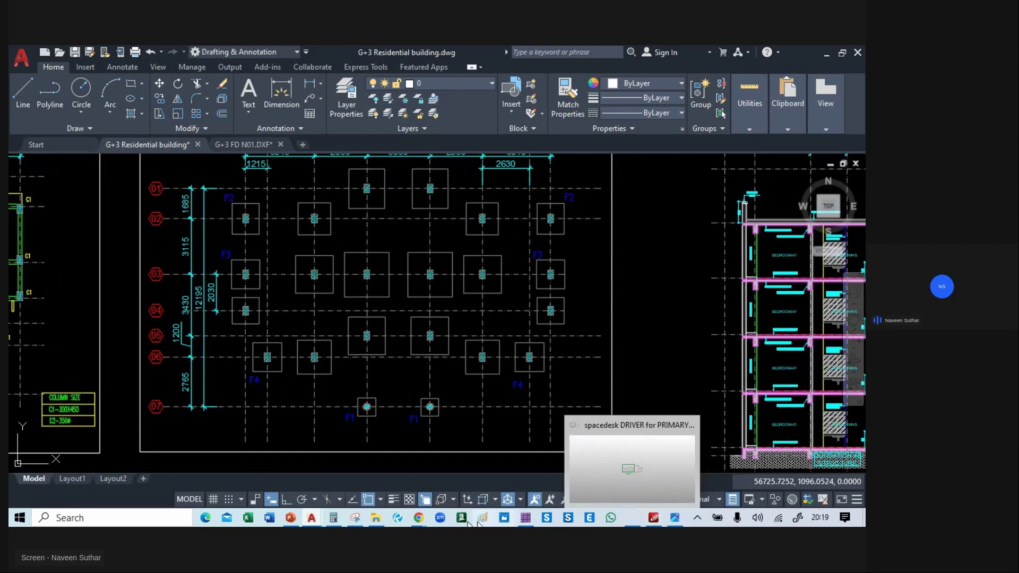
left_click(521, 453)
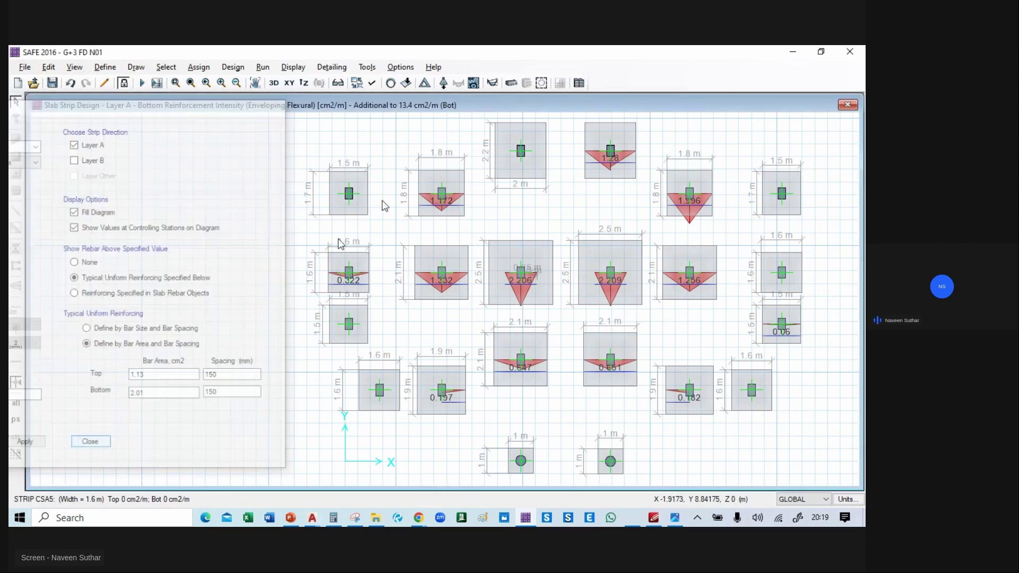
left_click(391, 83)
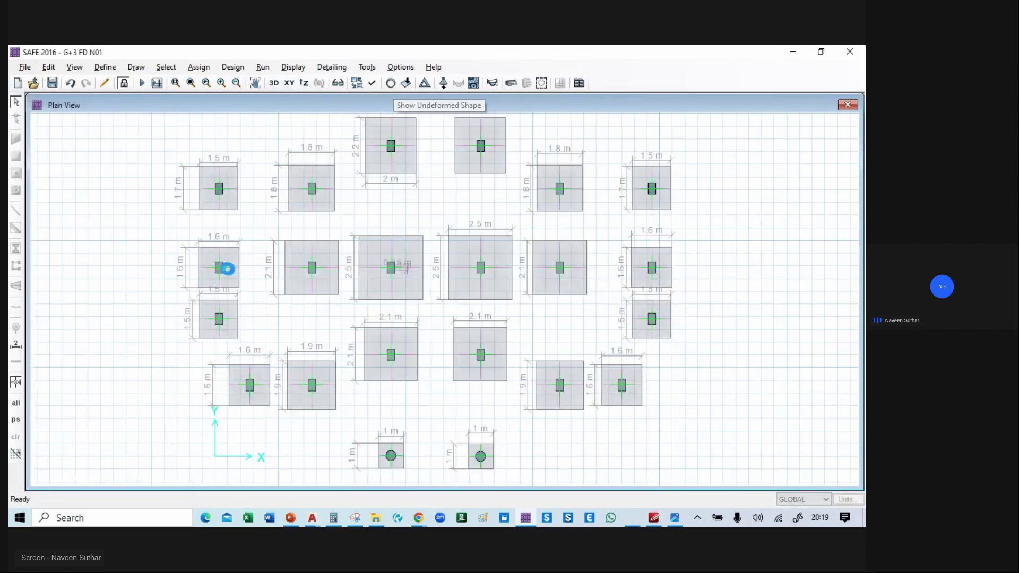
scroll(227, 269, "down", 1)
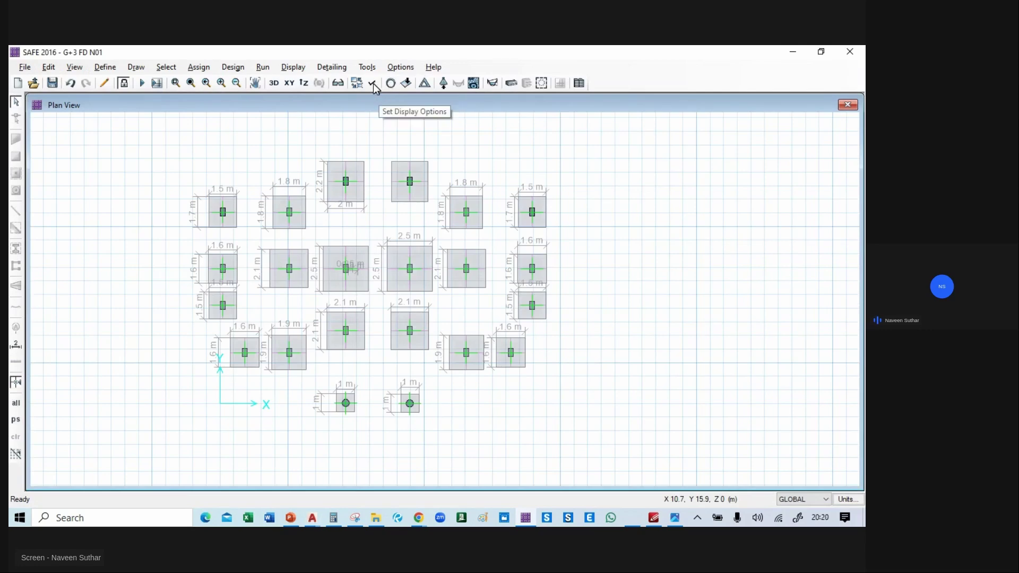
left_click(197, 68)
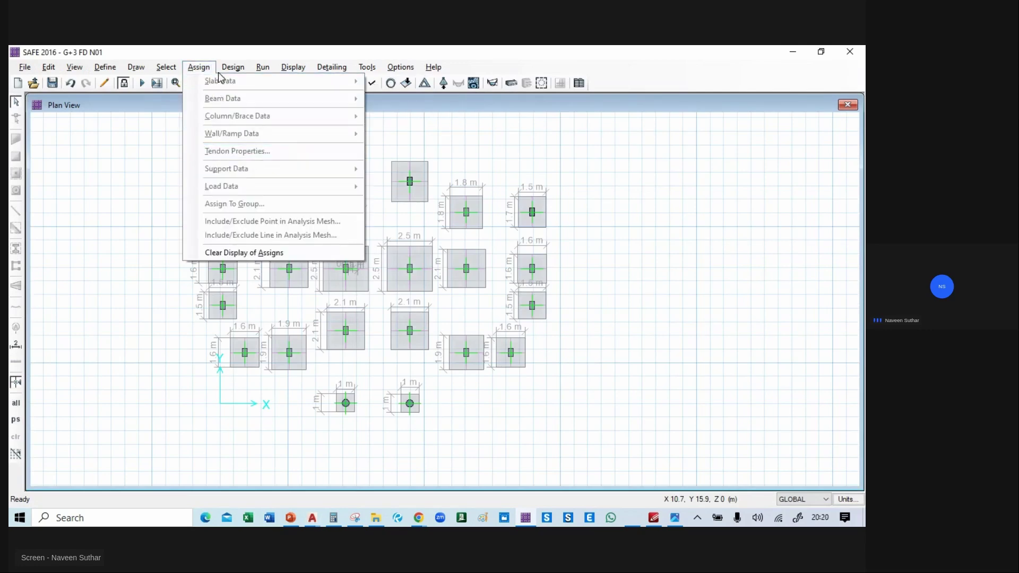
left_click(199, 68)
left_click(198, 67)
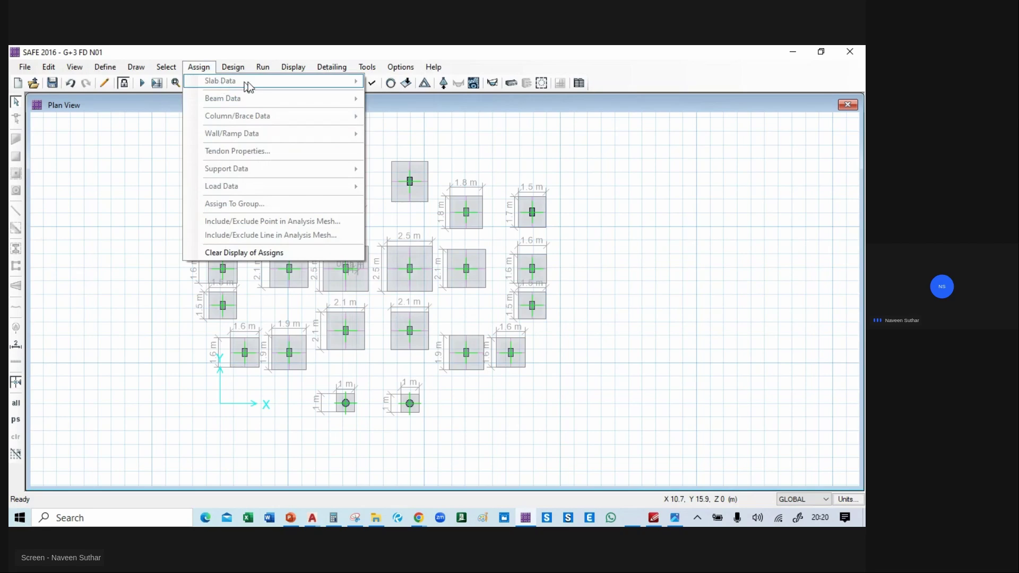
left_click(118, 183)
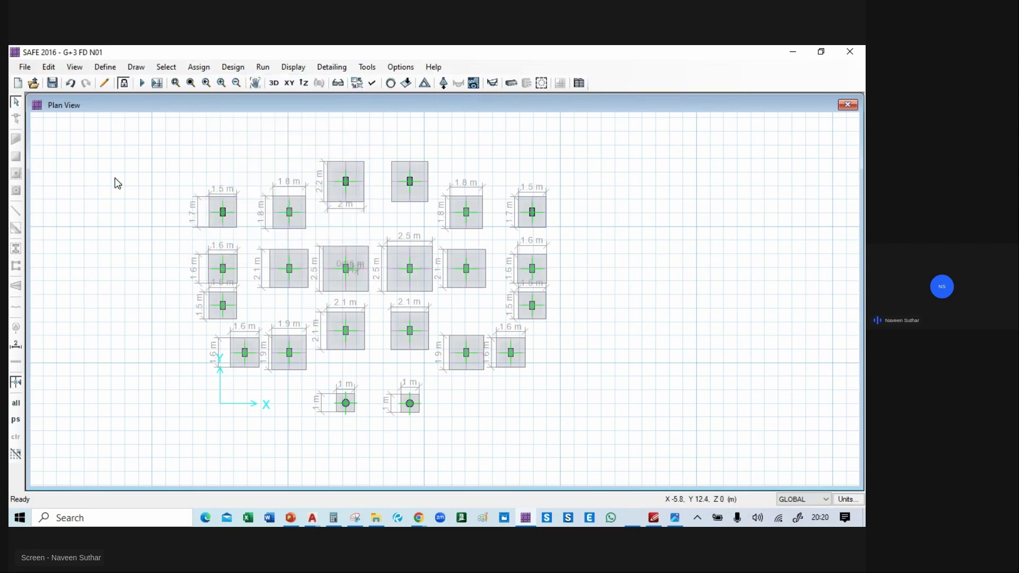
- Unlock the analysed footing model so that it can be edited
left_click(124, 82)
left_click(472, 326)
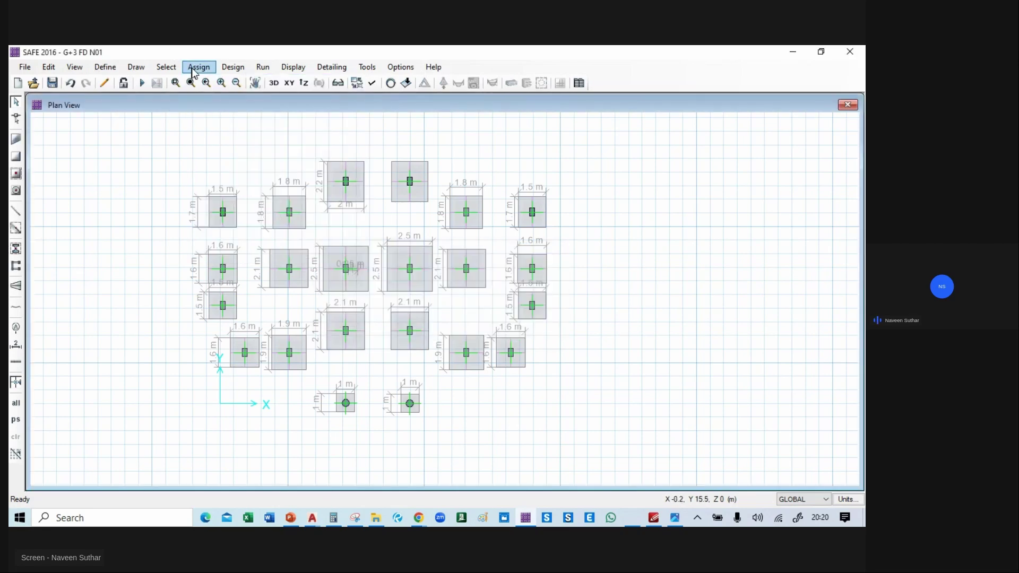
left_click(195, 69)
left_click(170, 191)
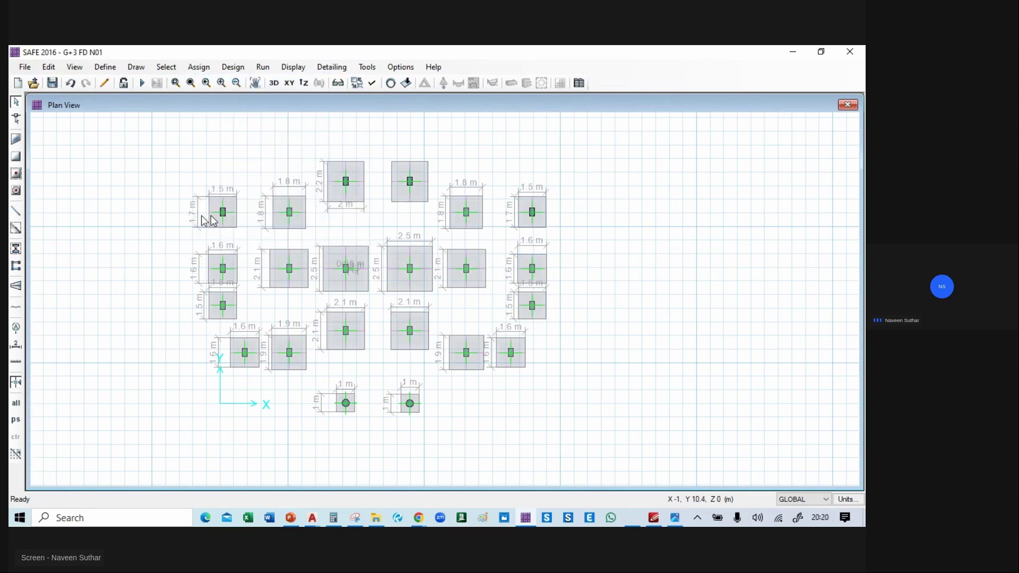
- Select the left 1.8 m by 1.8 m footing and examine the slab properties available for it without assigning one
scroll(297, 215, "up", 2)
left_click(301, 222)
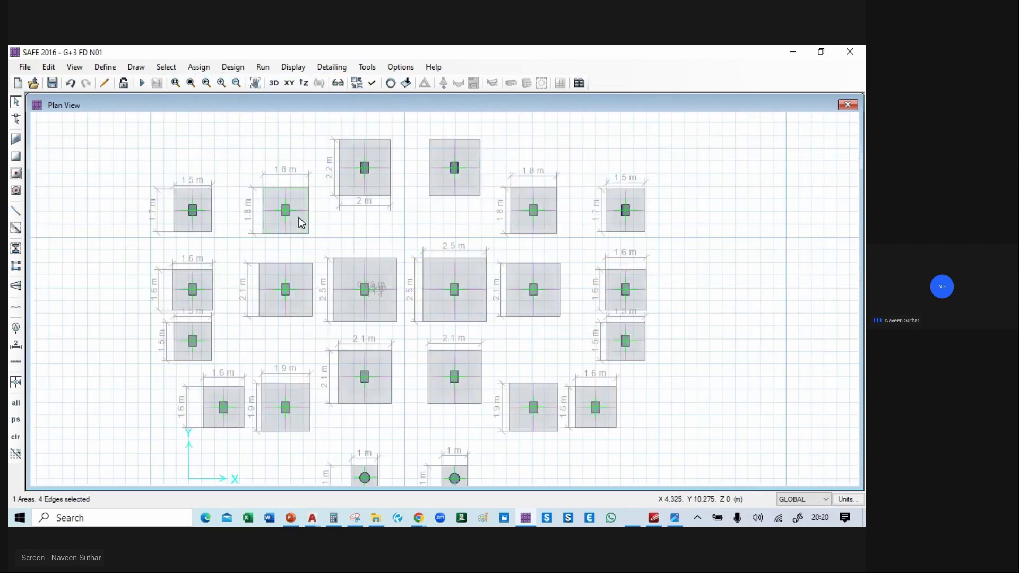
left_click(198, 67)
mouse_move(225, 83)
left_click(424, 83)
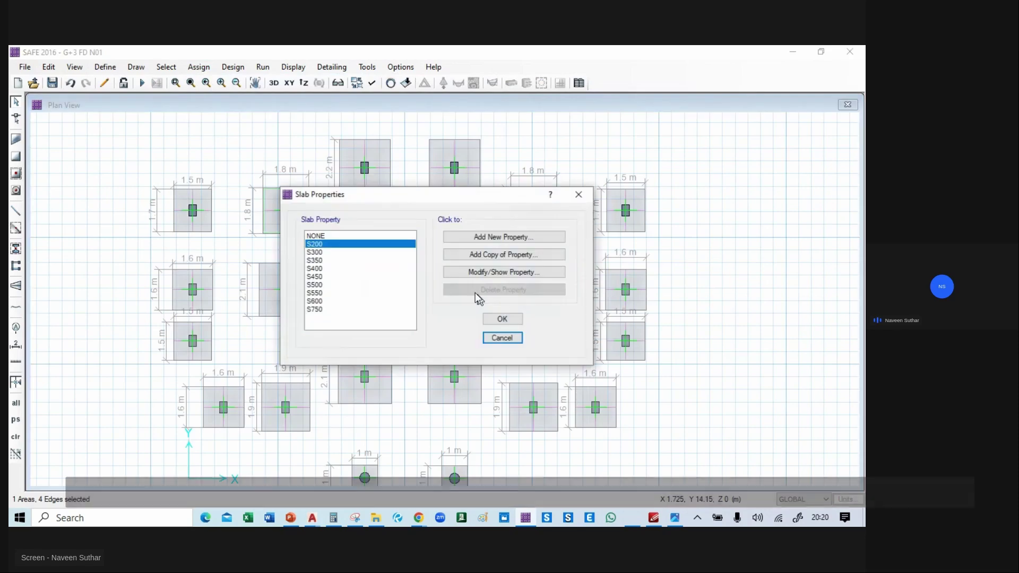
left_click(510, 320)
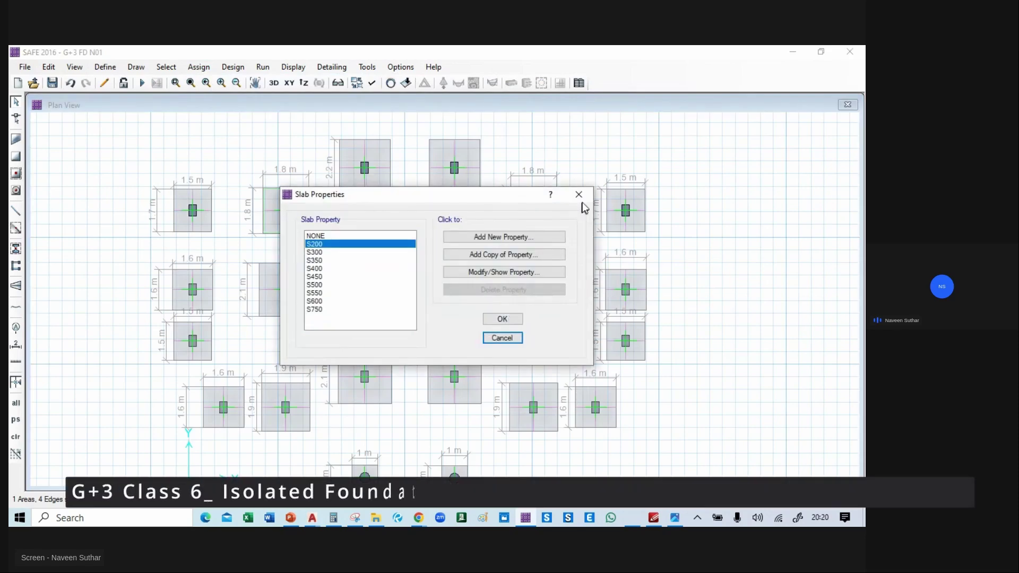
- Turn on the display of area object properties so each footing in the plan carries its slab property name
left_click(406, 83)
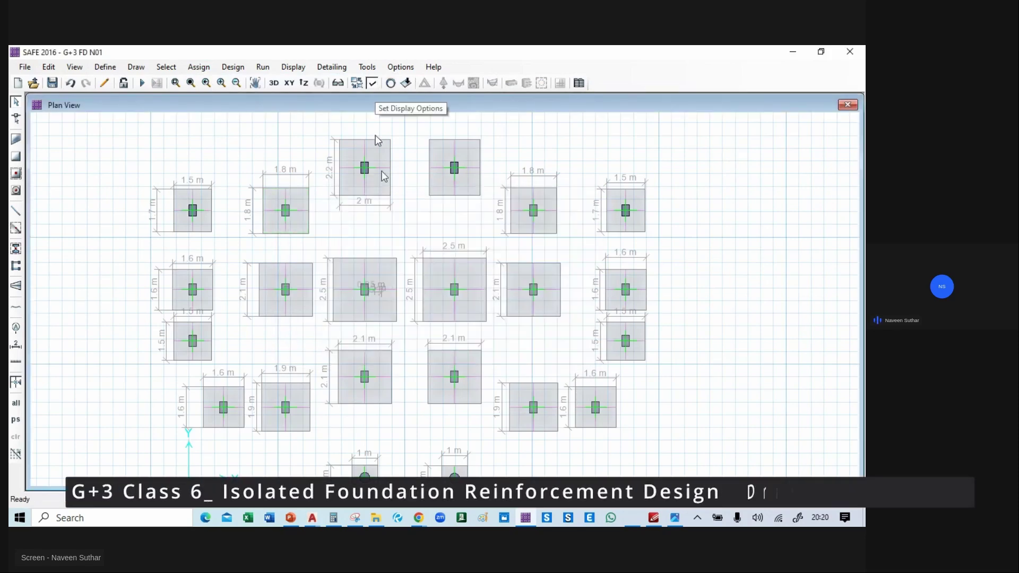
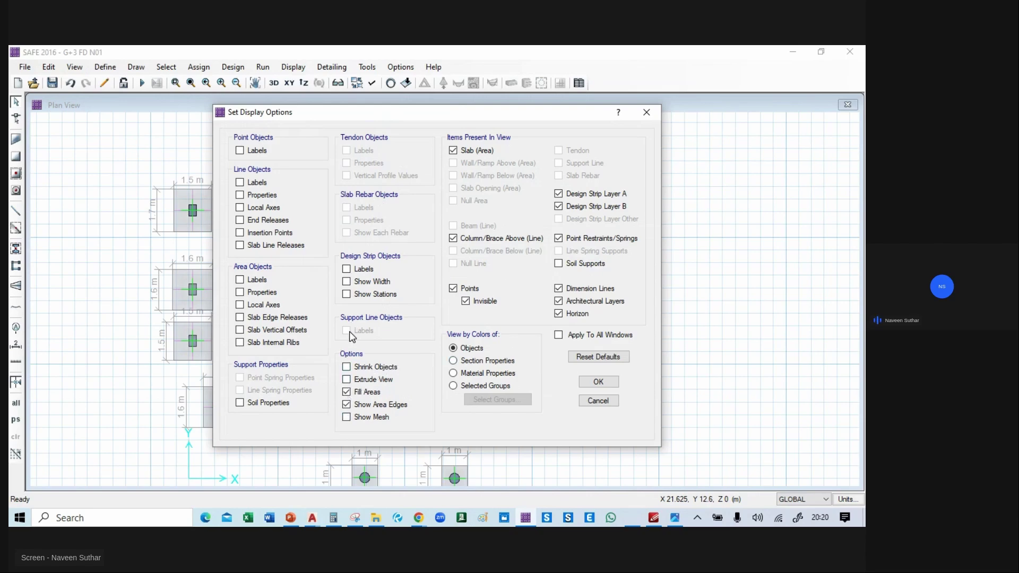
left_click(240, 292)
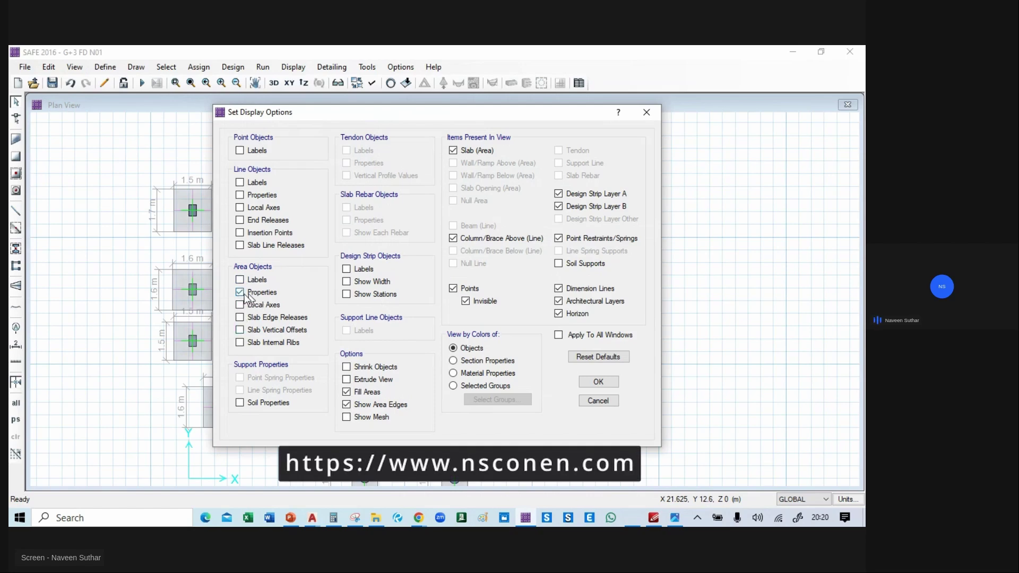
left_click(604, 382)
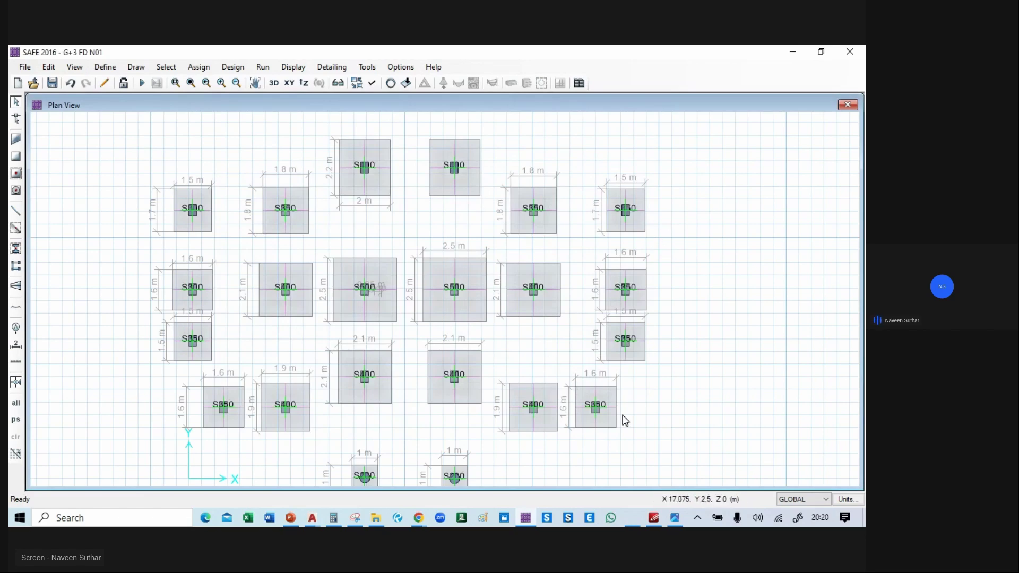
scroll(283, 233, "down", 2)
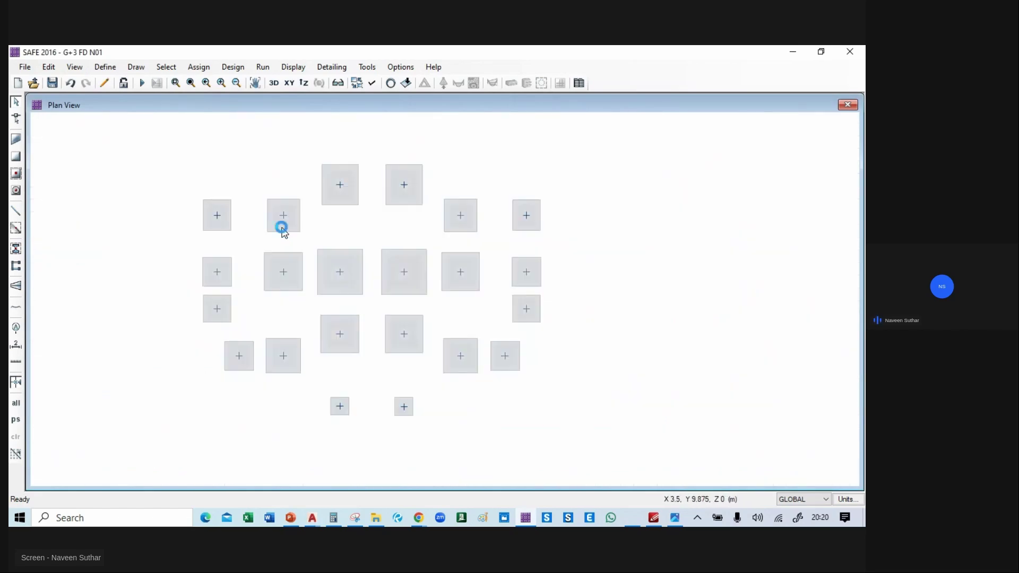
- Export the SAFE plan view with footing dimensions and slab property names as a DXF file named G+3 FD N02
left_click(20, 69)
mouse_move(126, 389)
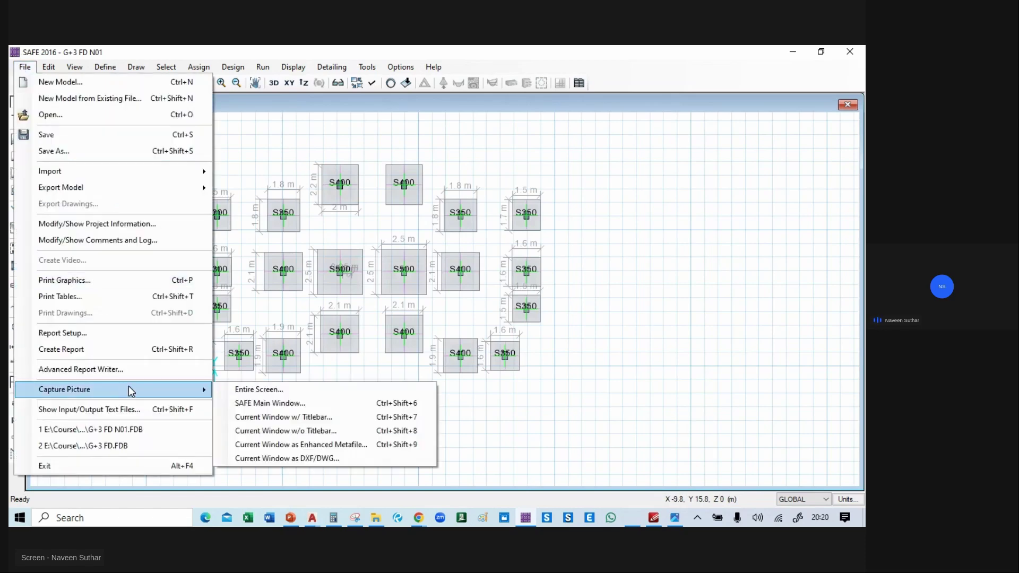
left_click(291, 458)
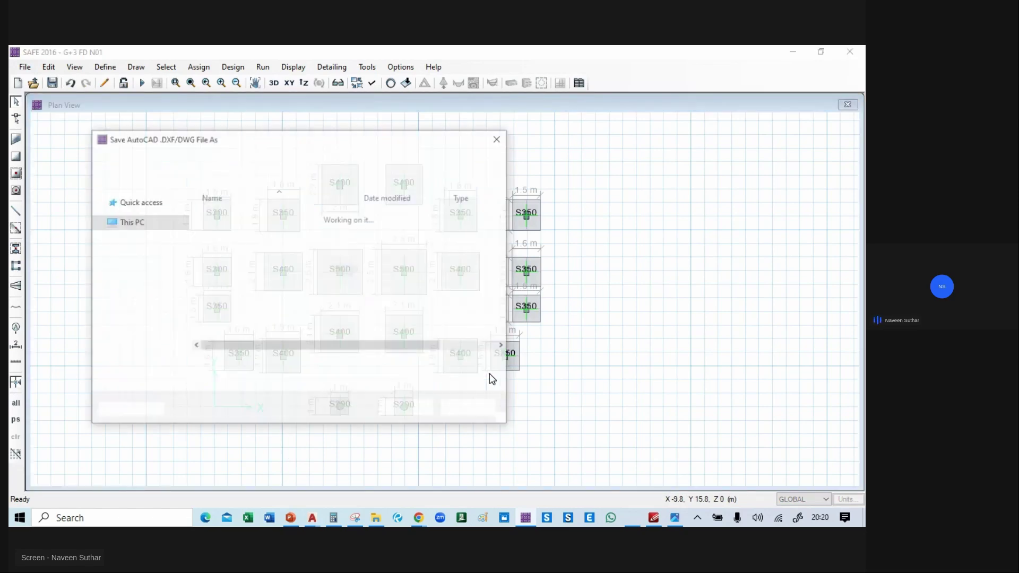
left_click(409, 409)
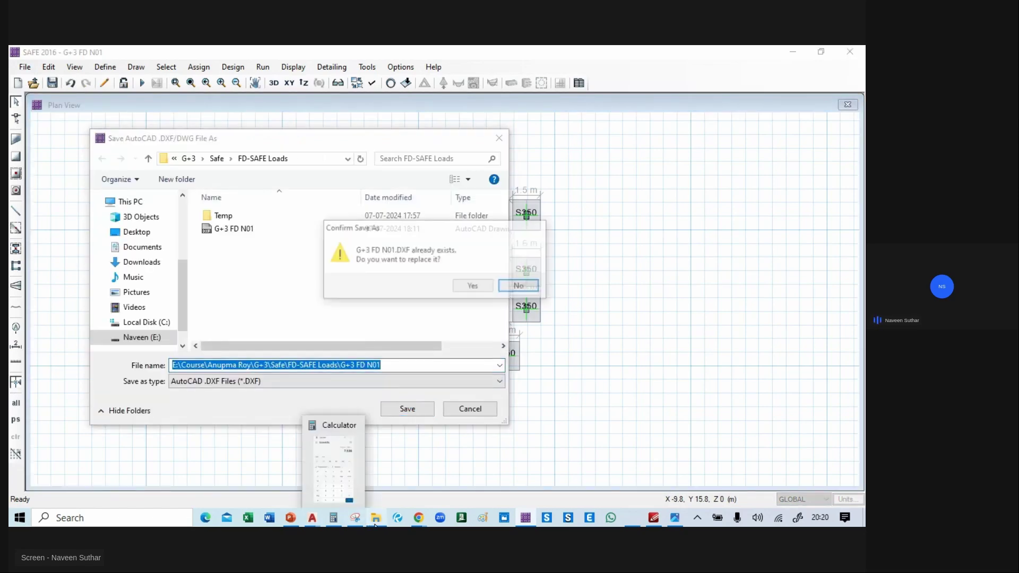
mouse_move(375, 520)
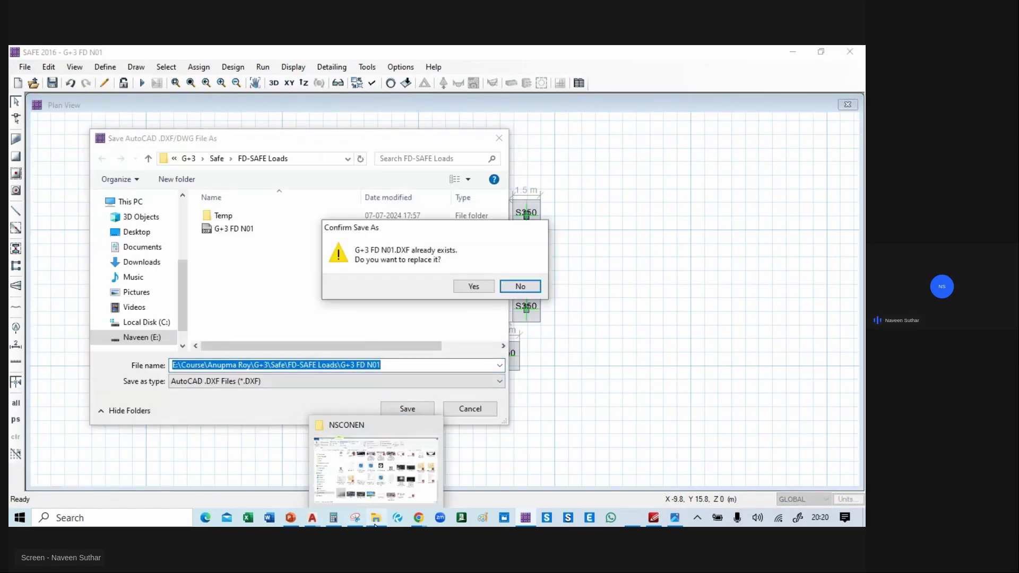
left_click(520, 287)
left_click(399, 365)
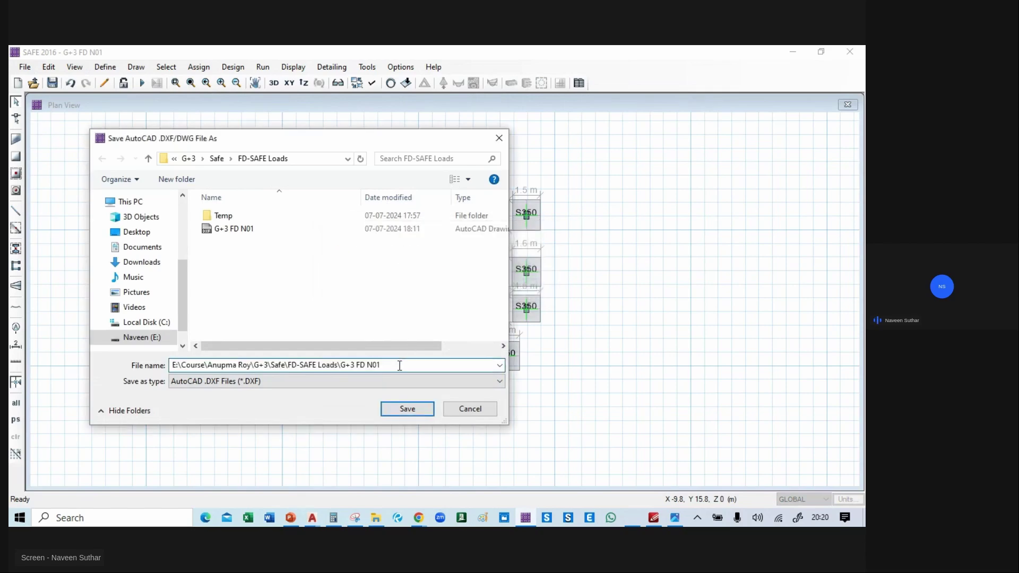
key("BackSpace")
type("2")
left_click(409, 412)
- Try to open the exported G+3 FD N02 file in AutoCAD, decline opening a copy and return to the SAFE model
mouse_move(377, 517)
left_click(377, 459)
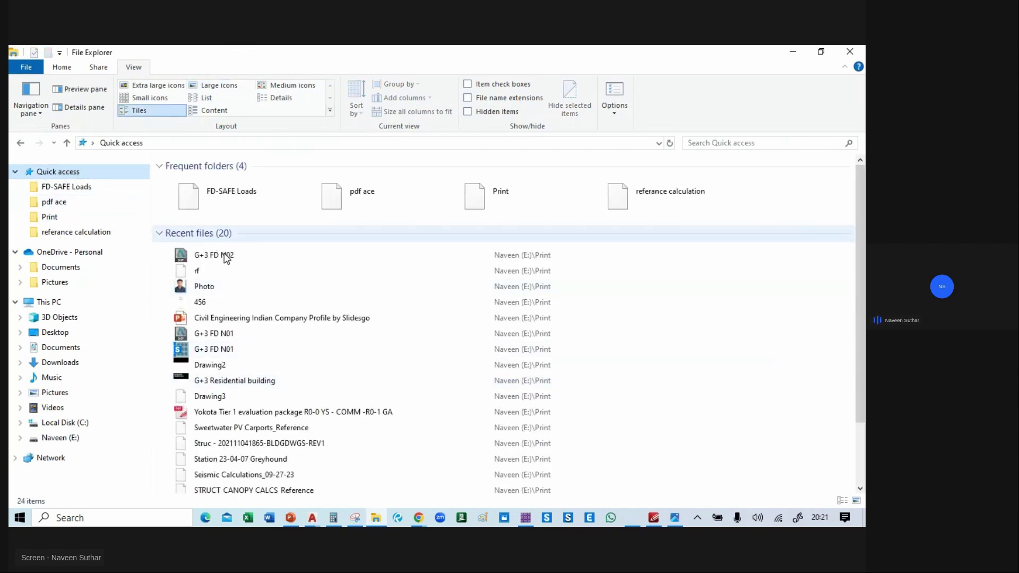
left_click(218, 255)
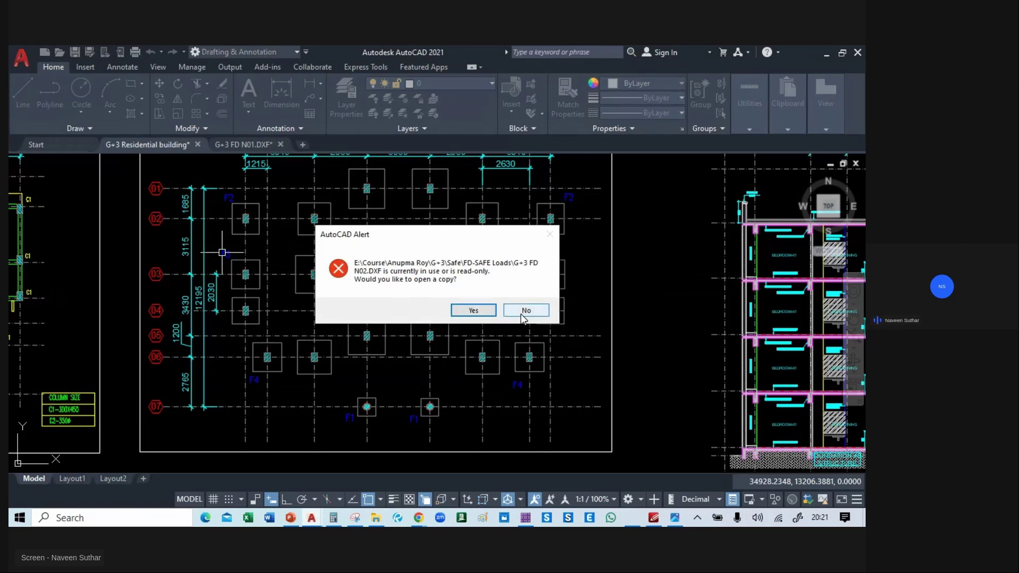
left_click(525, 313)
mouse_move(530, 522)
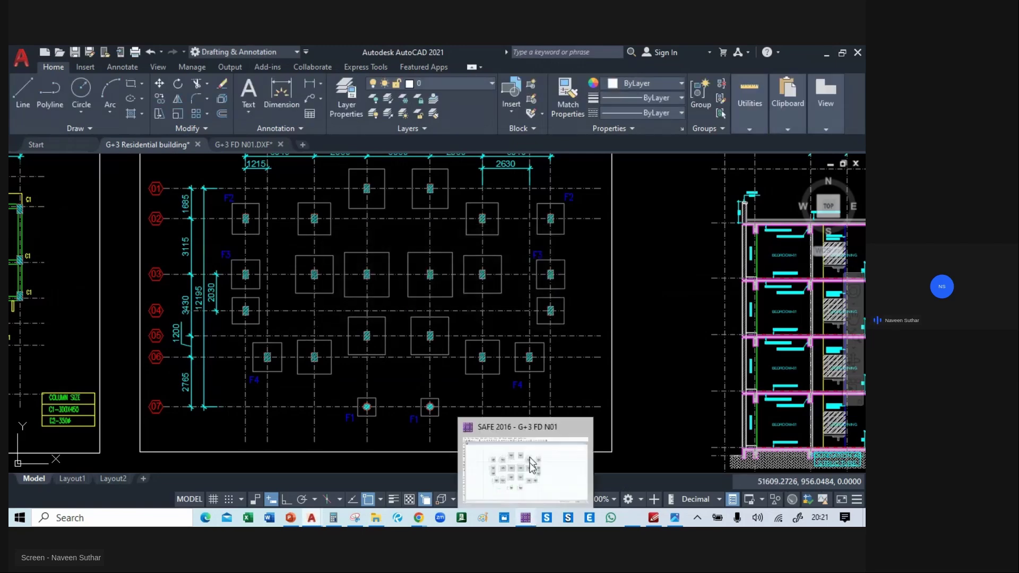
left_click(529, 431)
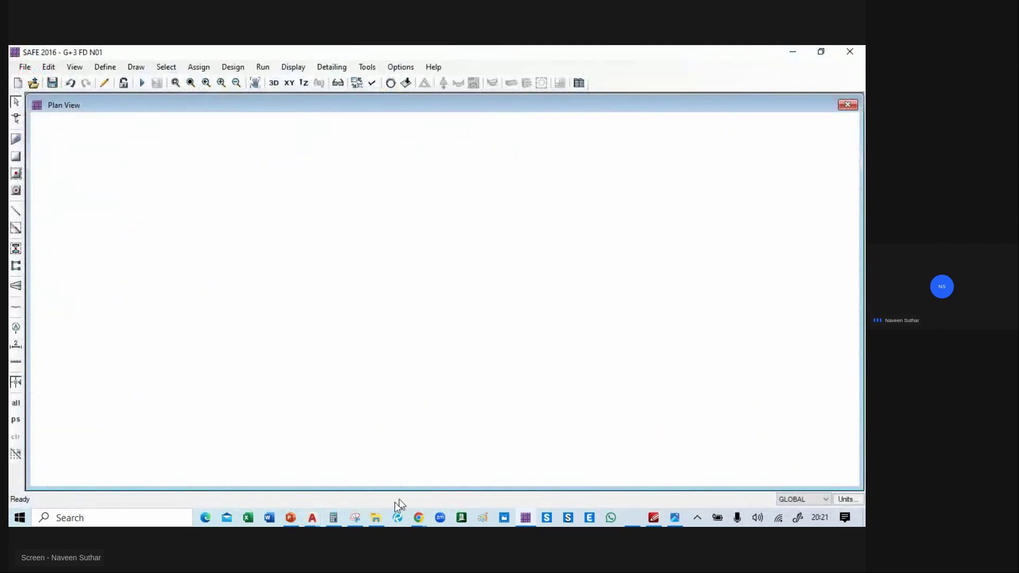
- Open the exported G+3 FD N02 DXF in AutoCAD from the recent files and zoom to the drawing extents
mouse_move(376, 517)
left_click(369, 453)
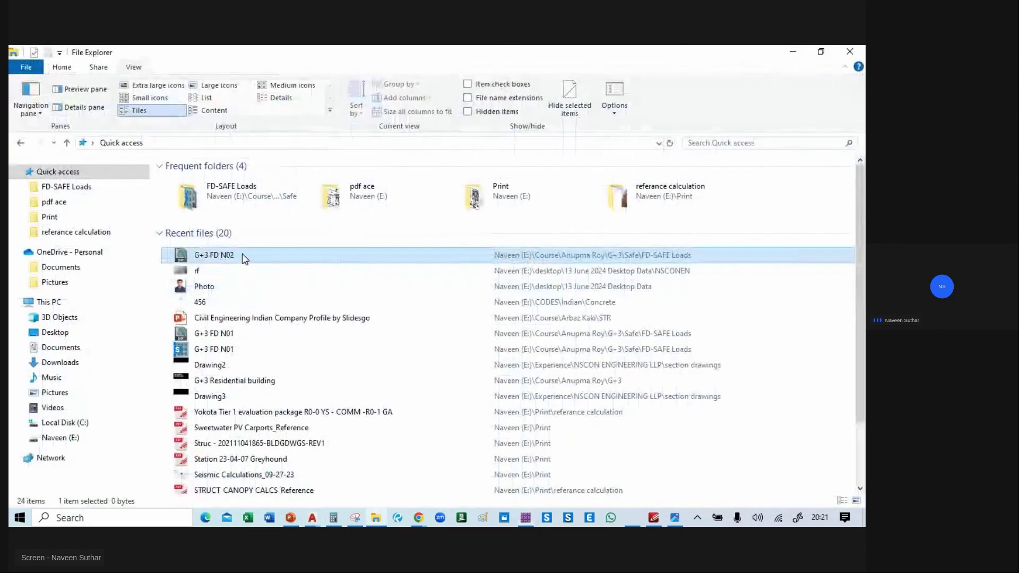
double_click(244, 255)
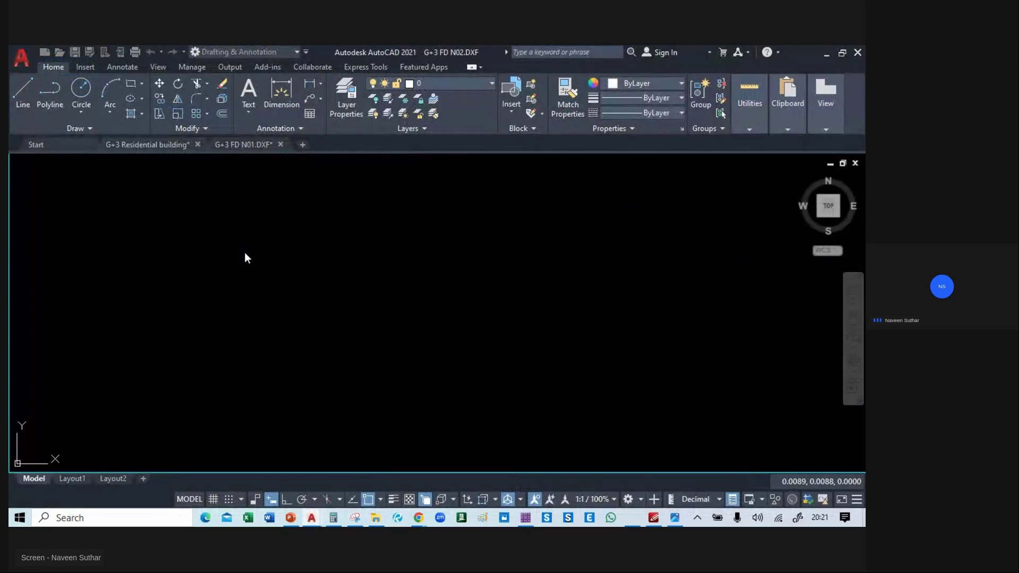
type("z")
key("Return")
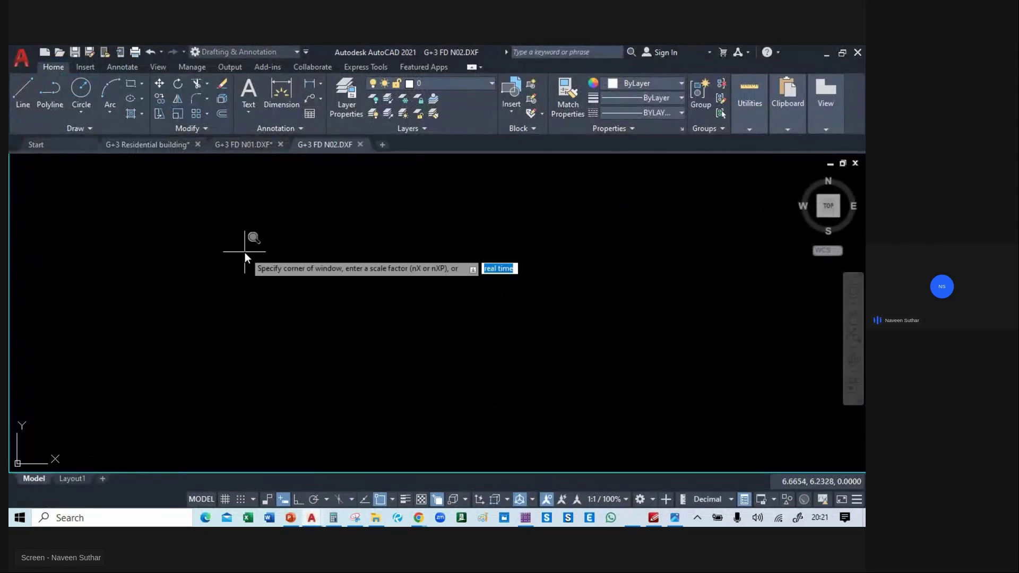
type("e")
key("Return")
scroll(381, 260, "down", 4)
scroll(436, 261, "up", 2)
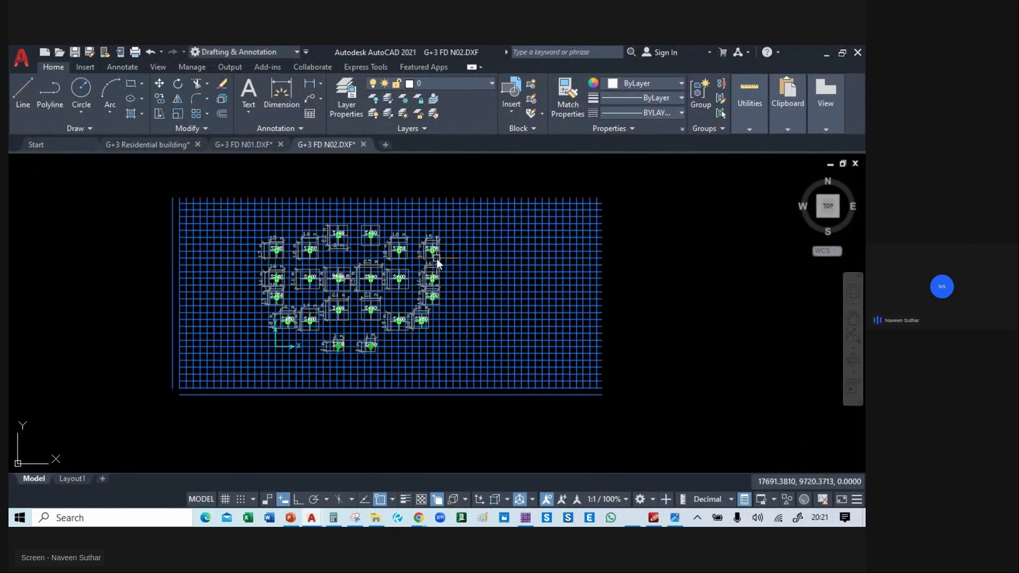
- Delete all the blue background grid lines around the exported footings, both horizontal and vertical
left_click(625, 185)
left_click(504, 407)
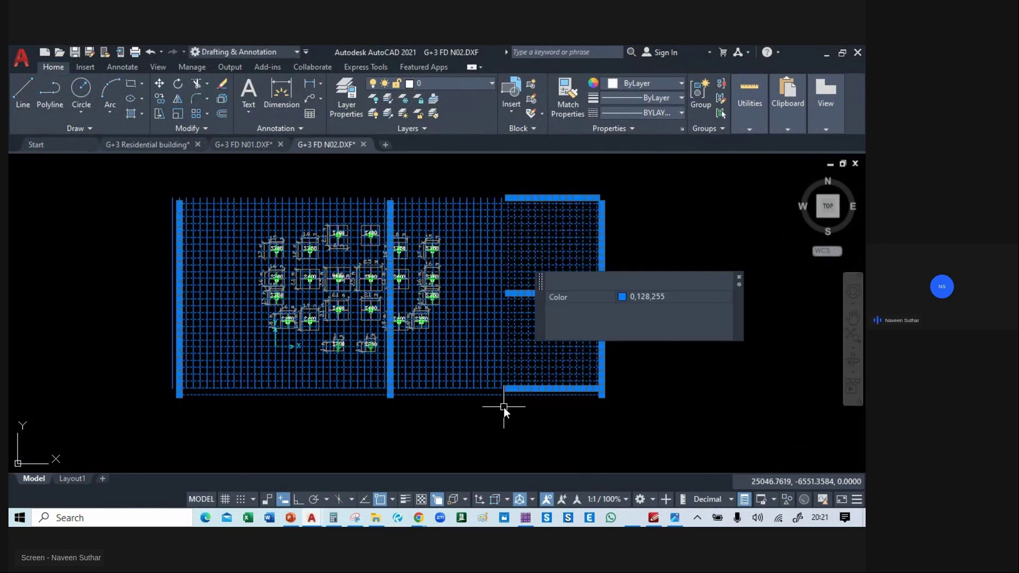
key("Delete")
left_click(539, 379)
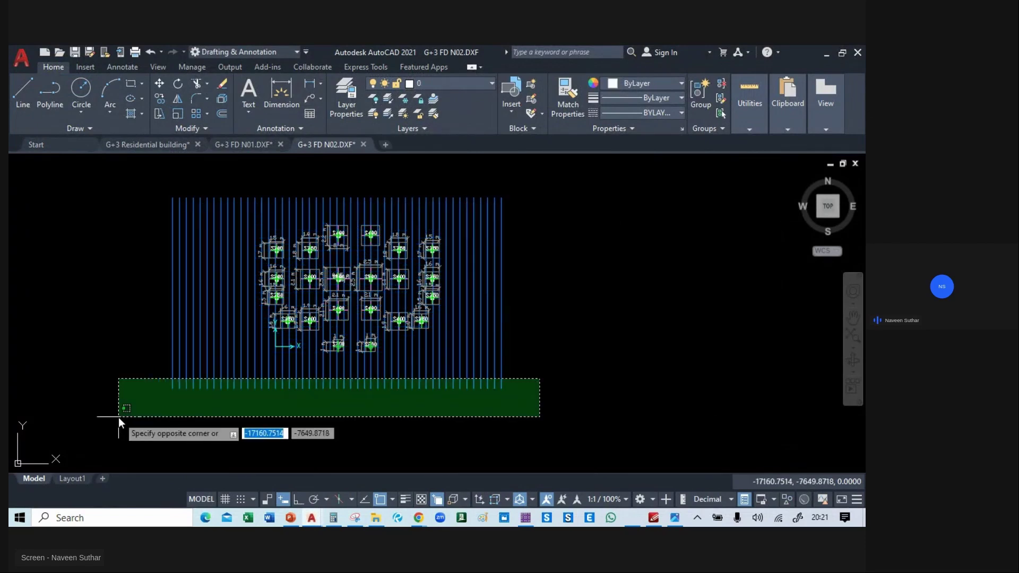
left_click(119, 417)
key("Delete")
scroll(272, 304, "up", 5)
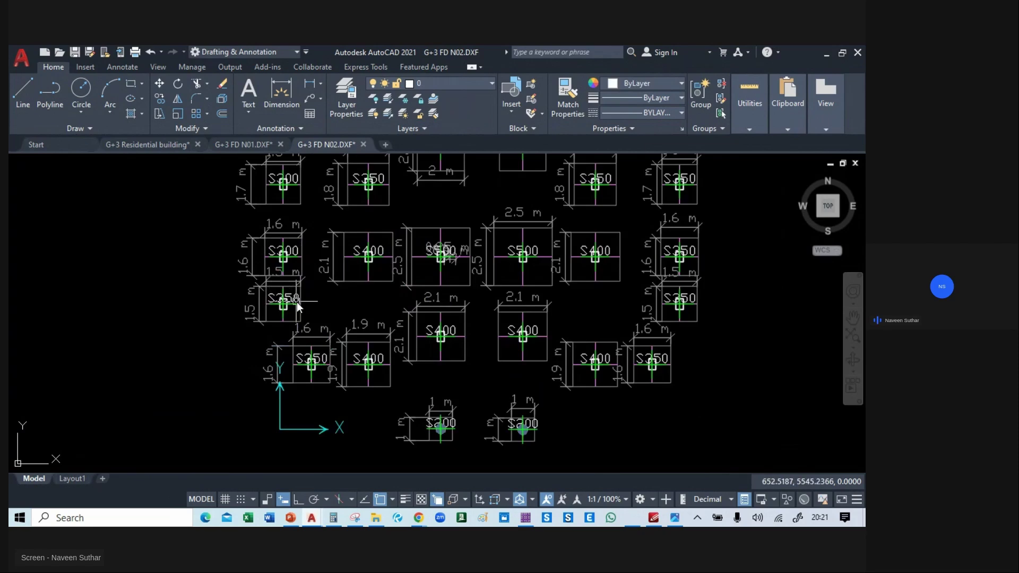
- Copy all the labelled SAFE footings into the G+3 Residential building drawing, placing them in the empty area below the foundation plan
scroll(310, 320, "down", 3)
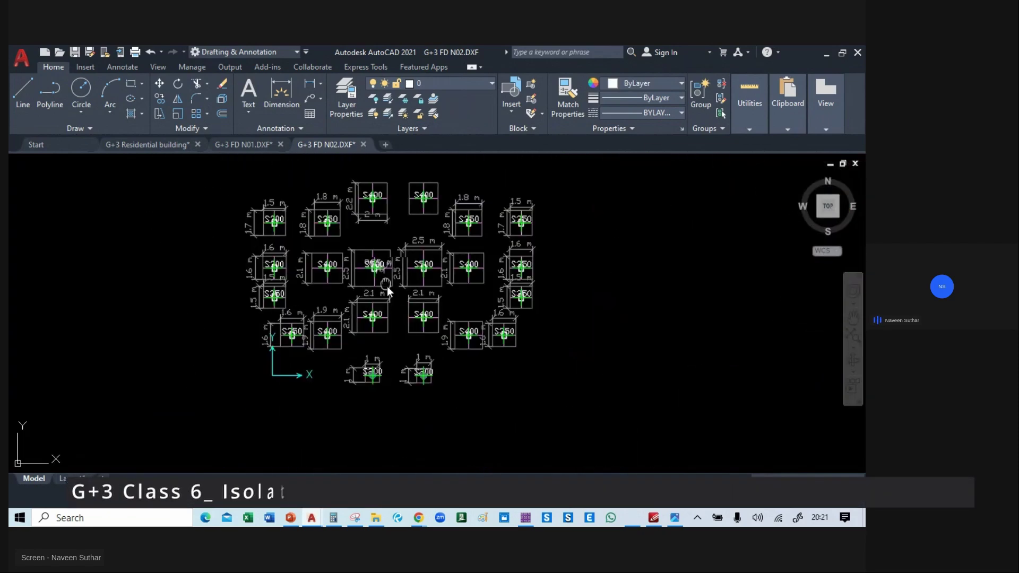
left_click(227, 186)
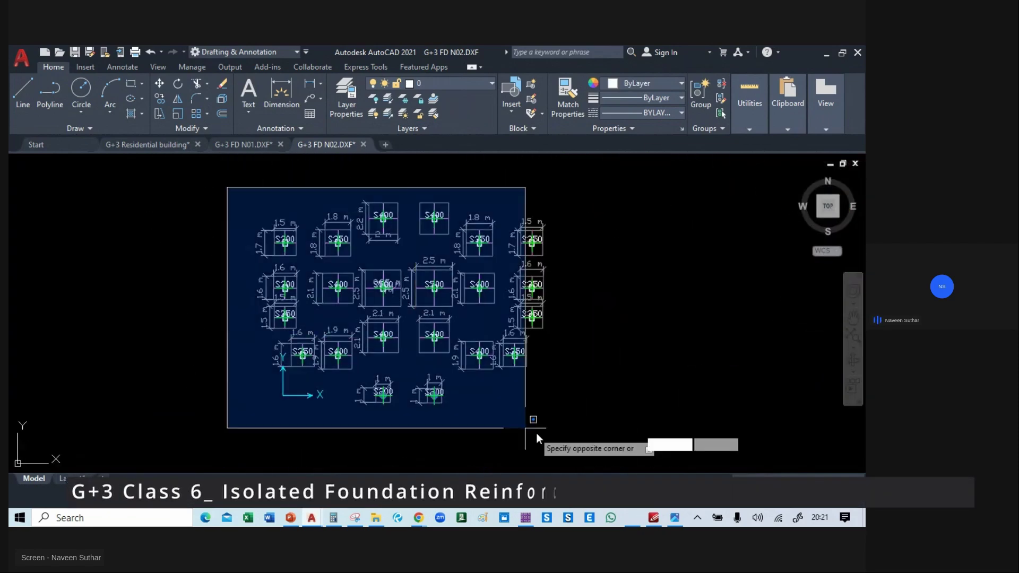
left_click(566, 439)
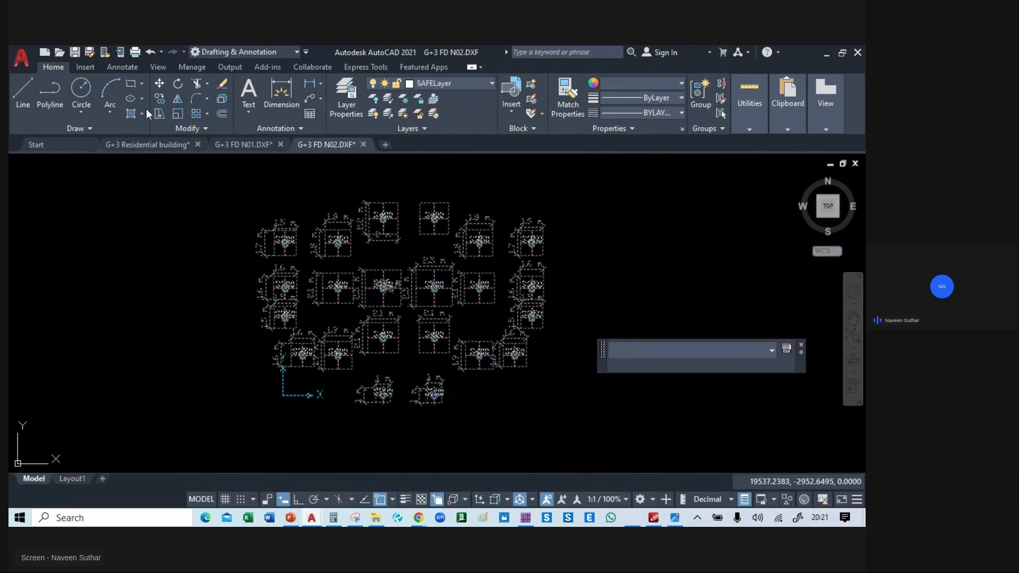
left_click(239, 142)
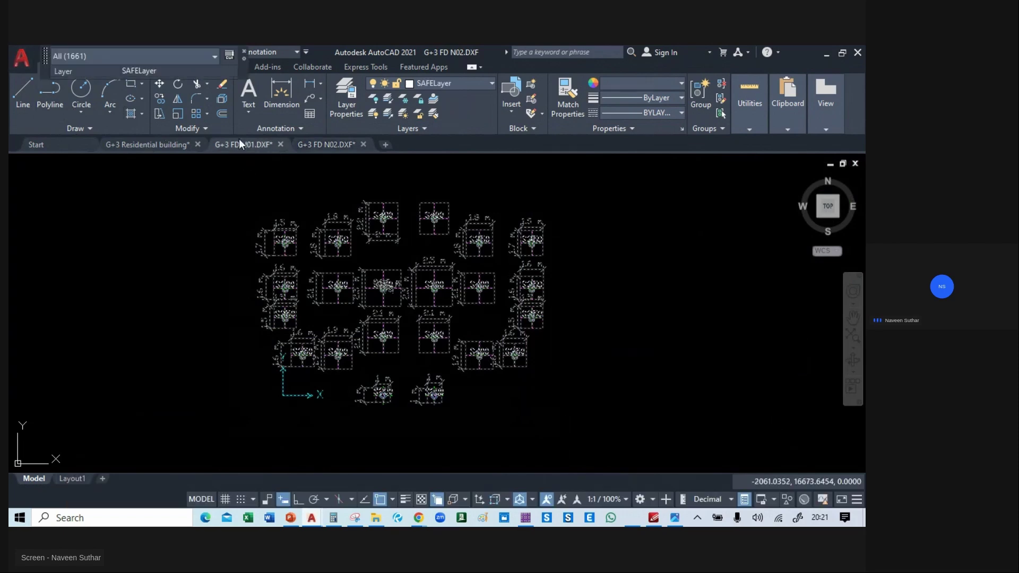
scroll(192, 269, "down", 3)
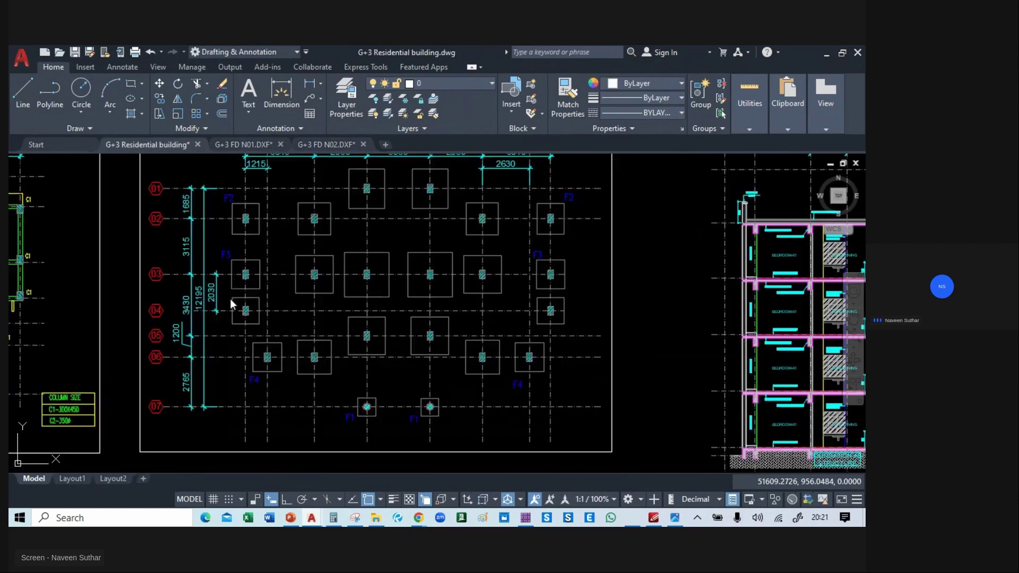
middle_click_drag(291, 369, 291, 279)
key("ctrl+v")
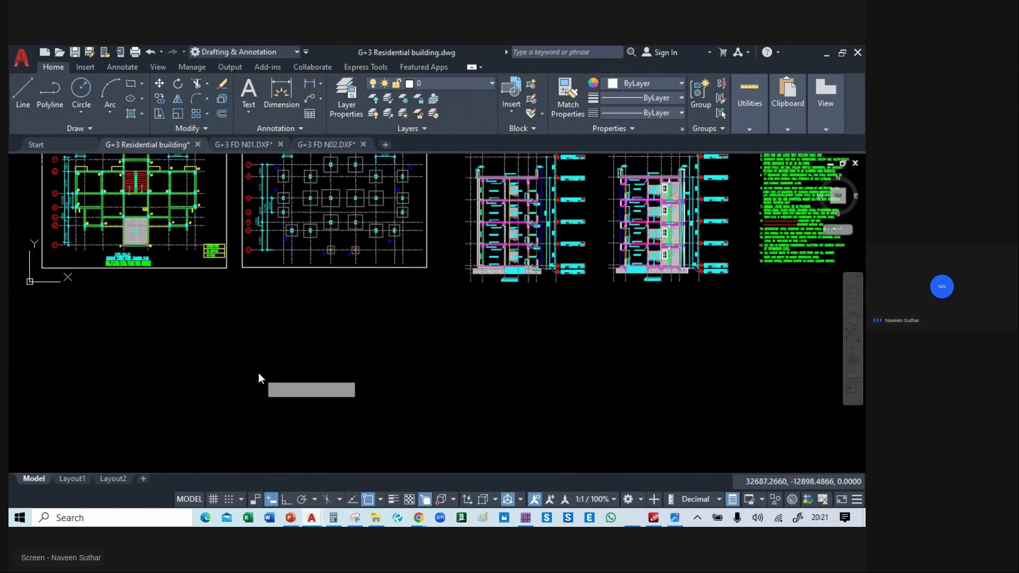
left_click(265, 403)
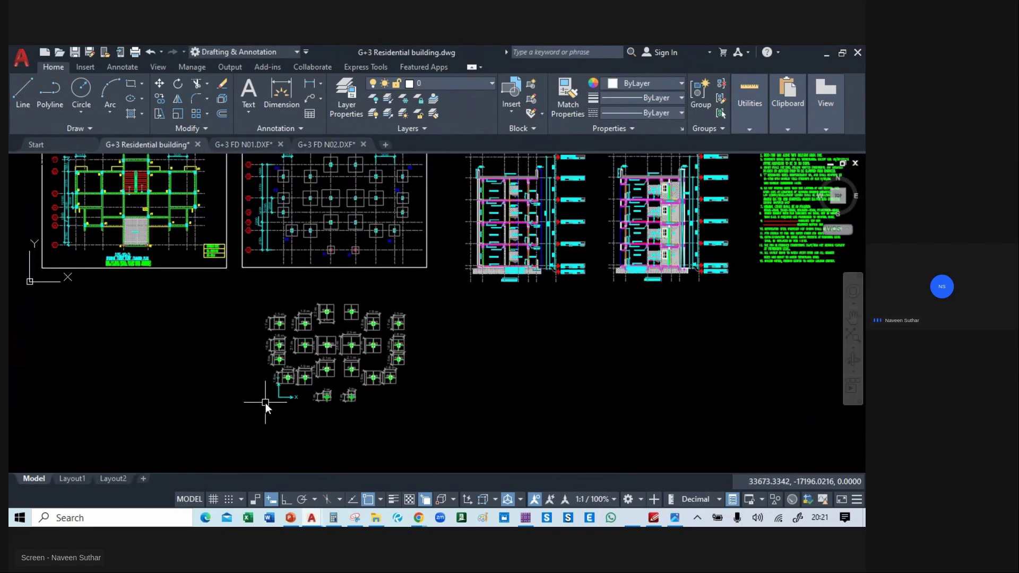
scroll(289, 340, "up", 5)
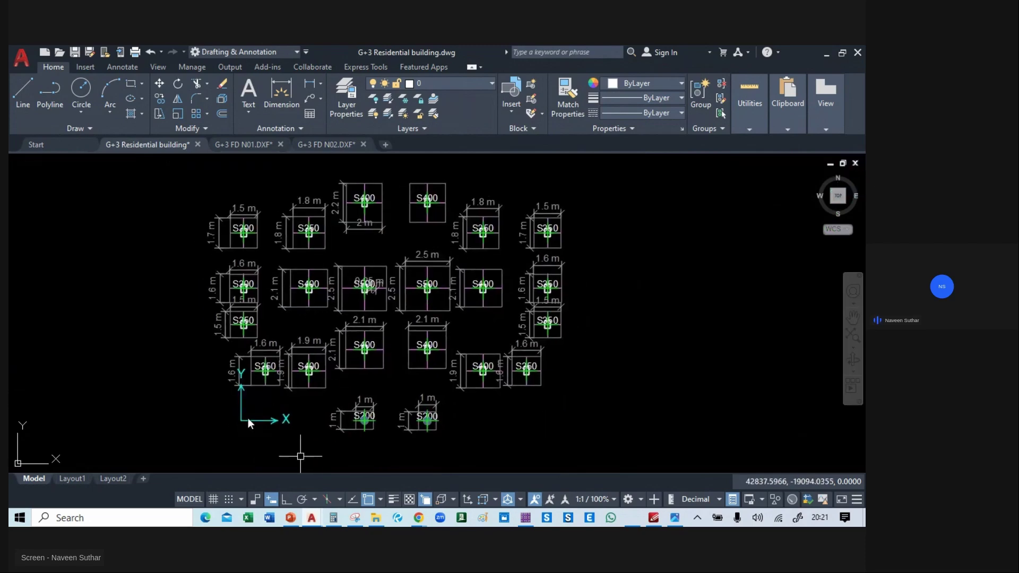
- Compare the pasted footing sizes and slab property names with the matching footings in the foundation plan above
scroll(365, 253, "down", 5)
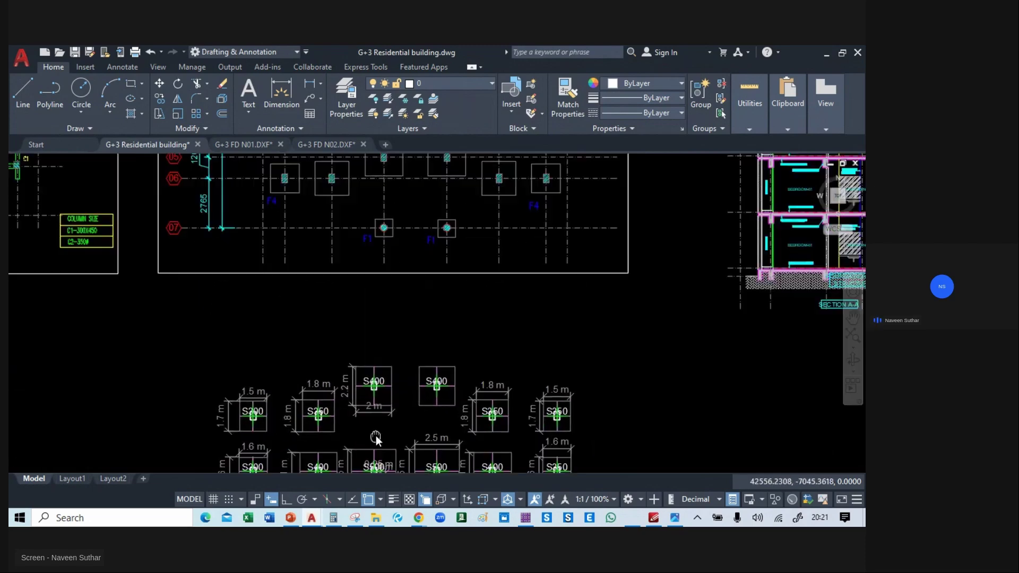
scroll(342, 345, "up", 3)
scroll(348, 345, "down", 3)
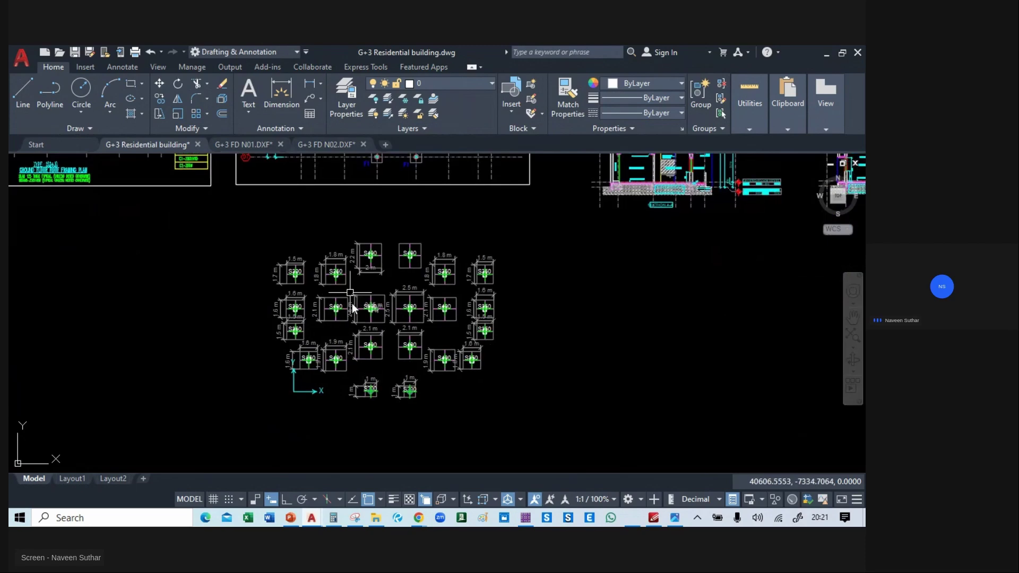
scroll(361, 319, "up", 4)
scroll(374, 271, "down", 5)
scroll(342, 334, "up", 4)
scroll(345, 306, "down", 4)
scroll(345, 306, "down", 2)
scroll(323, 255, "up", 2)
scroll(321, 247, "up", 3)
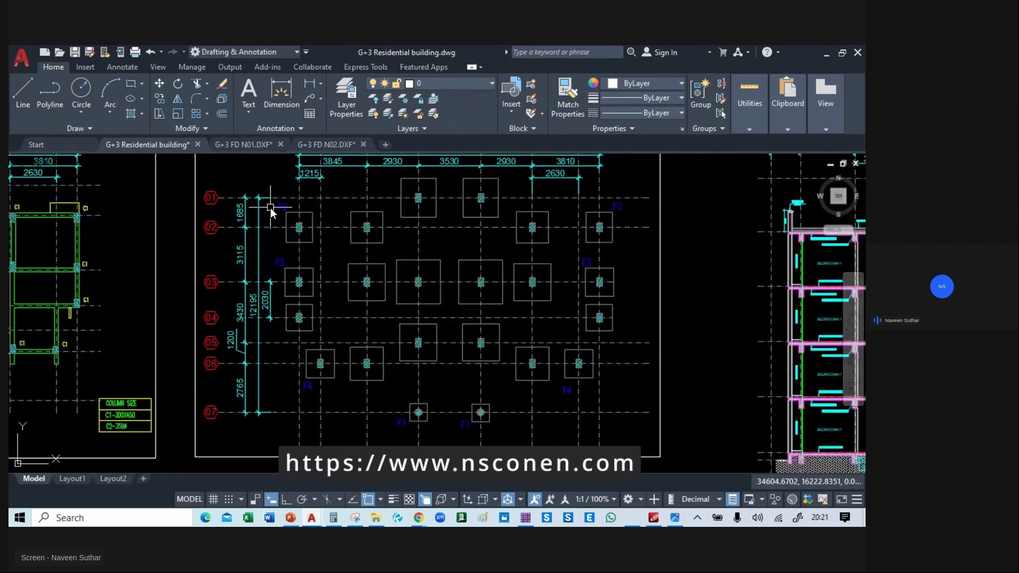
- Select the existing F2 and F3 footing labels beside grids 02 and 03 to examine them, and clear the selection
left_click(276, 206)
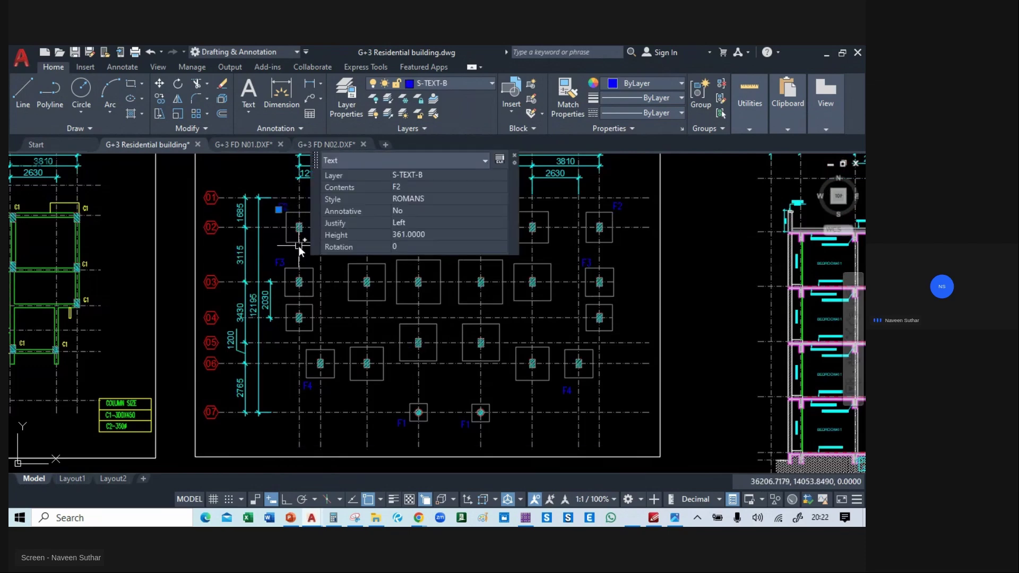
key("Escape")
scroll(298, 246, "down", 4)
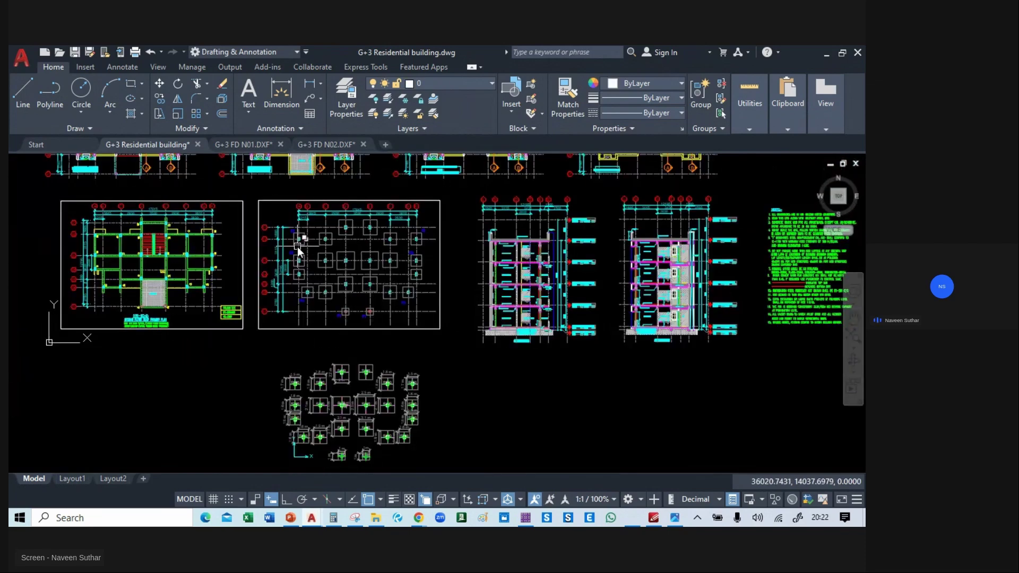
scroll(299, 245, "up", 4)
left_click(280, 226)
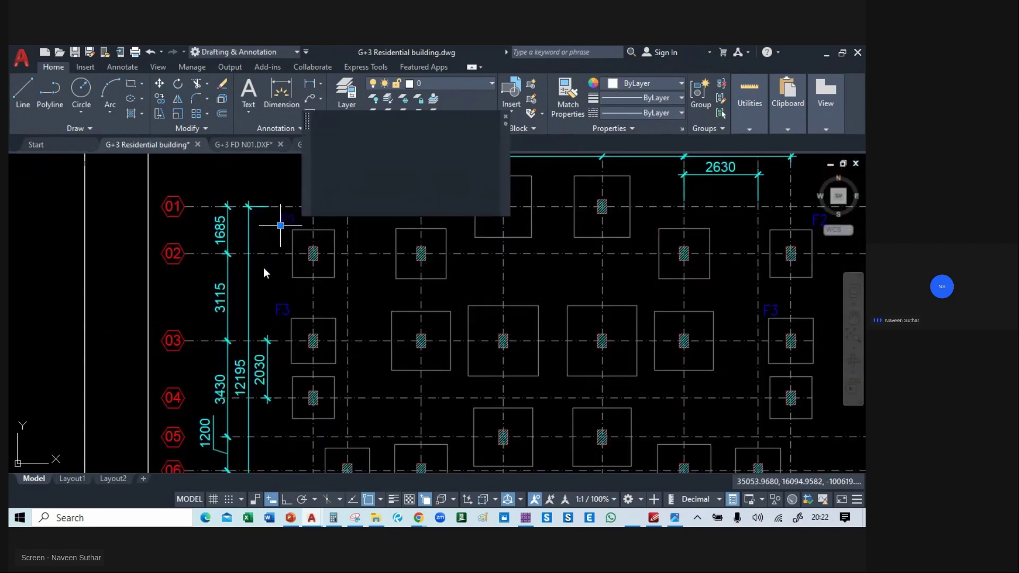
left_click(279, 303)
left_click(276, 320)
key("Escape")
- Check the remaining footing labels in the foundation plan, including F4 below grid 06, against the pasted SAFE sizes and thicknesses
middle_click_drag(619, 314, 587, 320)
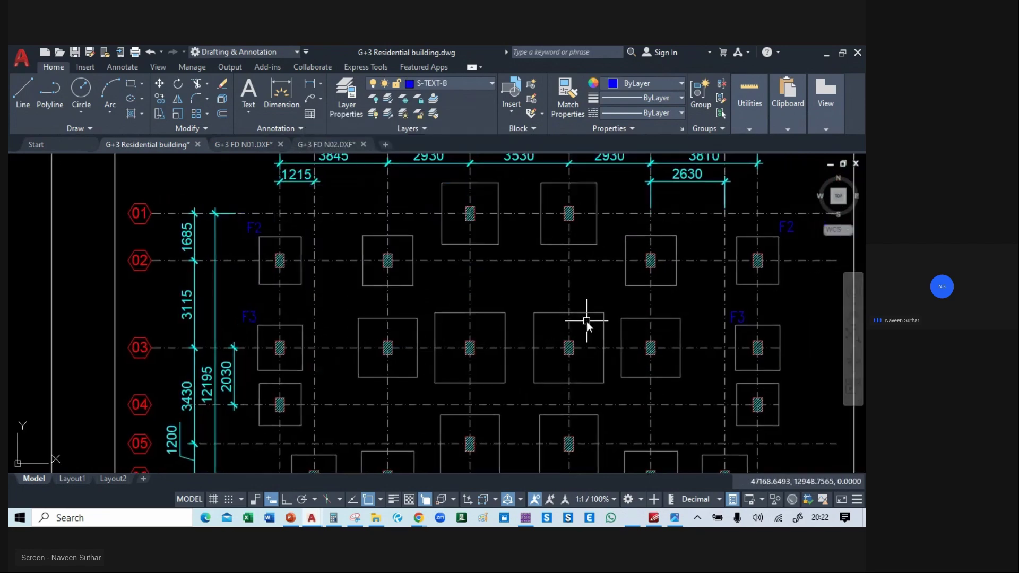
scroll(231, 247, "down", 6)
mouse_move(314, 366)
middle_mouse_down()
mouse_move(339, 255)
mouse_move(335, 315)
mouse_move(327, 346)
mouse_move(320, 313)
mouse_move(314, 354)
middle_mouse_up()
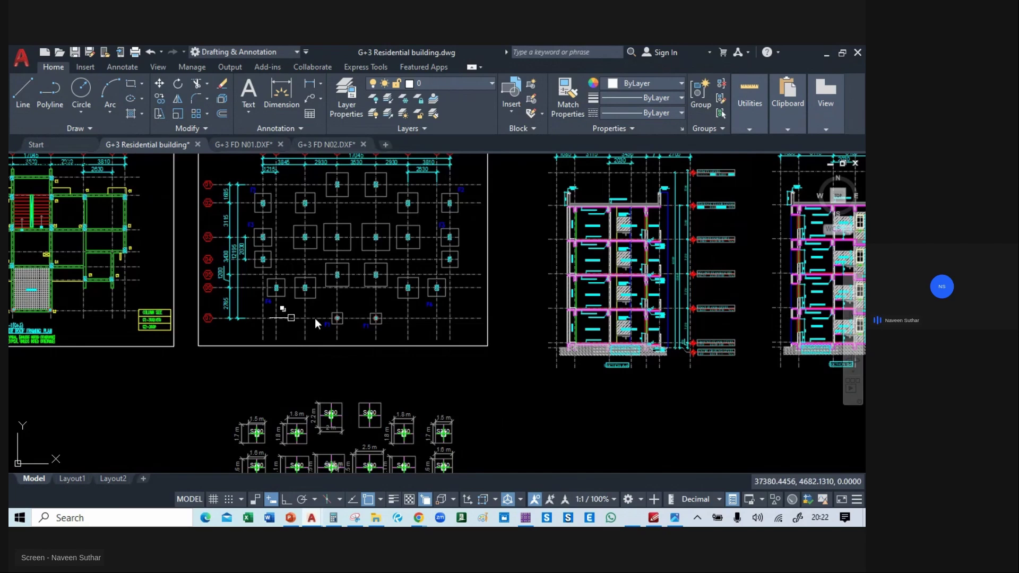
mouse_move(393, 362)
middle_mouse_down()
mouse_move(293, 333)
mouse_move(254, 339)
mouse_move(304, 332)
middle_mouse_up()
scroll(278, 343, "up", 4)
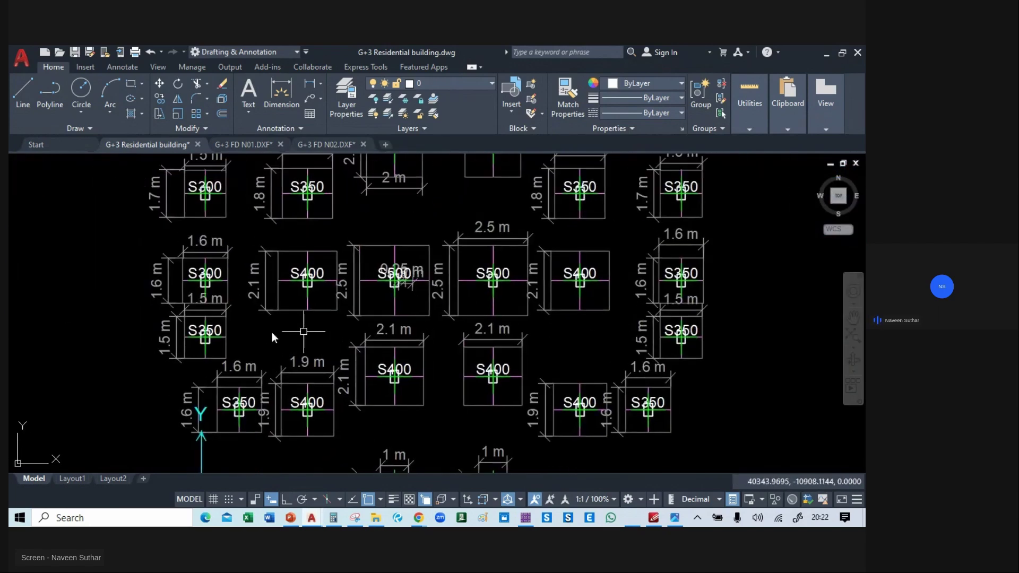
scroll(205, 333, "down", 4)
middle_click_drag(206, 333, 239, 382)
scroll(250, 294, "up", 5)
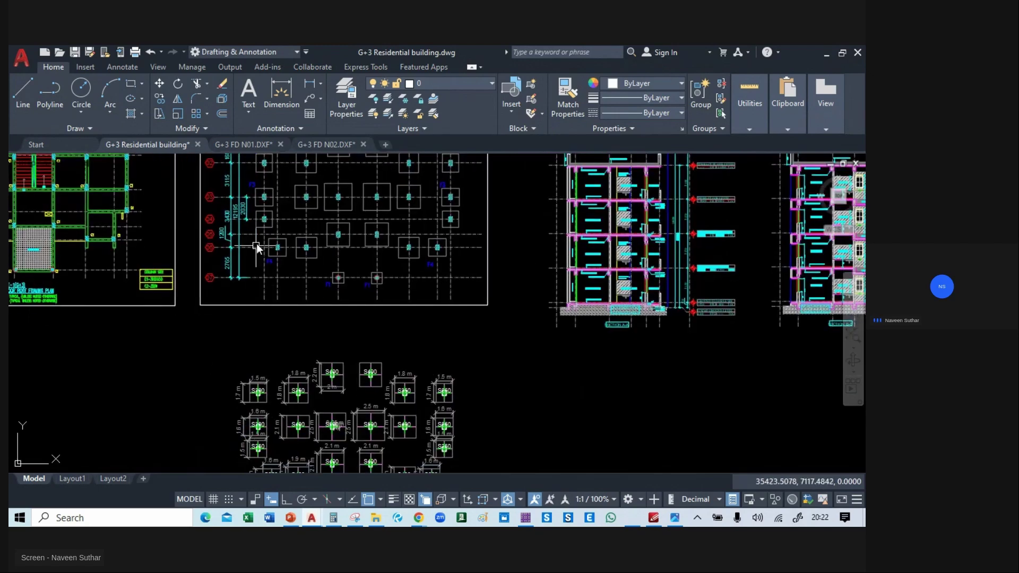
scroll(262, 321, "up", 4)
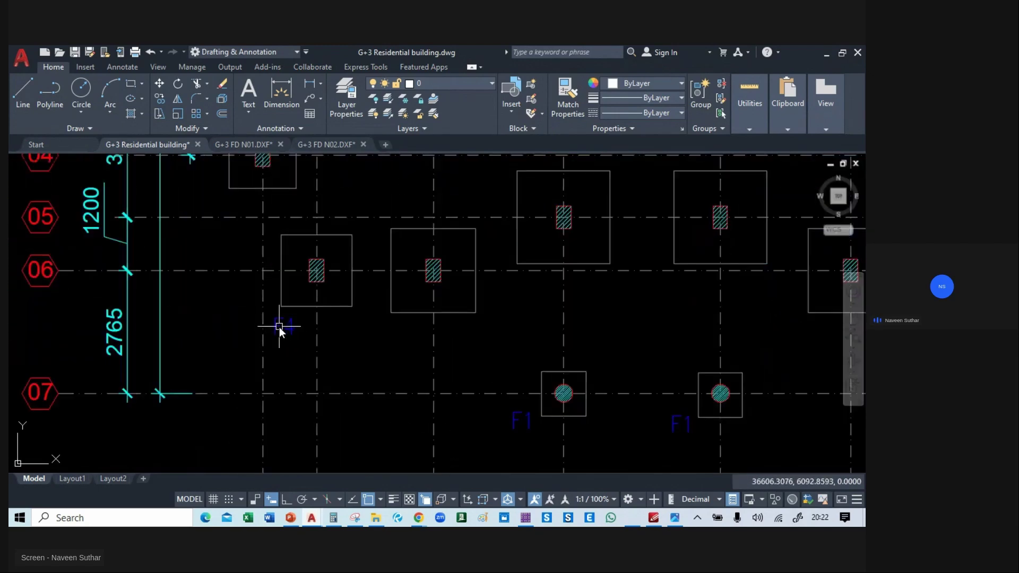
- Copy the F4 label from below the grid 06 footing to beside both outer footings on grid 04
left_click(279, 327)
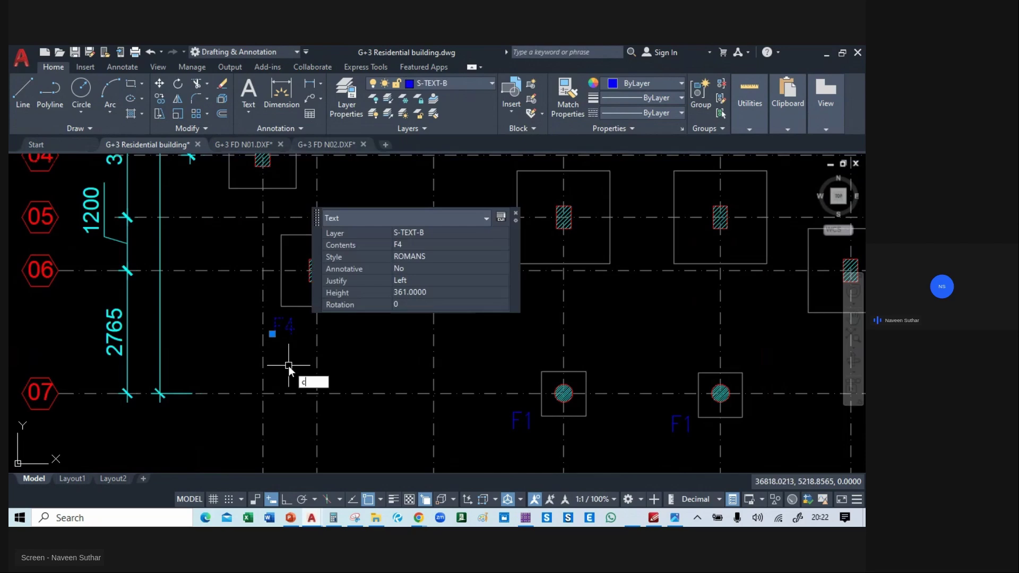
left_click(272, 334)
key("Escape")
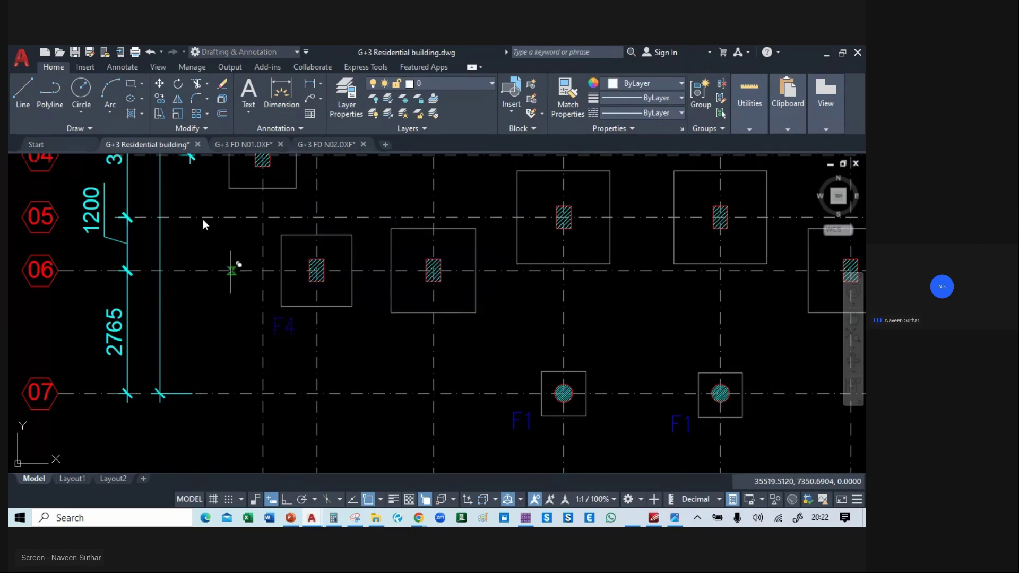
middle_click_drag(199, 193, 218, 306)
left_click(222, 286)
mouse_move(622, 305)
middle_mouse_down()
mouse_move(552, 317)
mouse_move(268, 320)
middle_mouse_up()
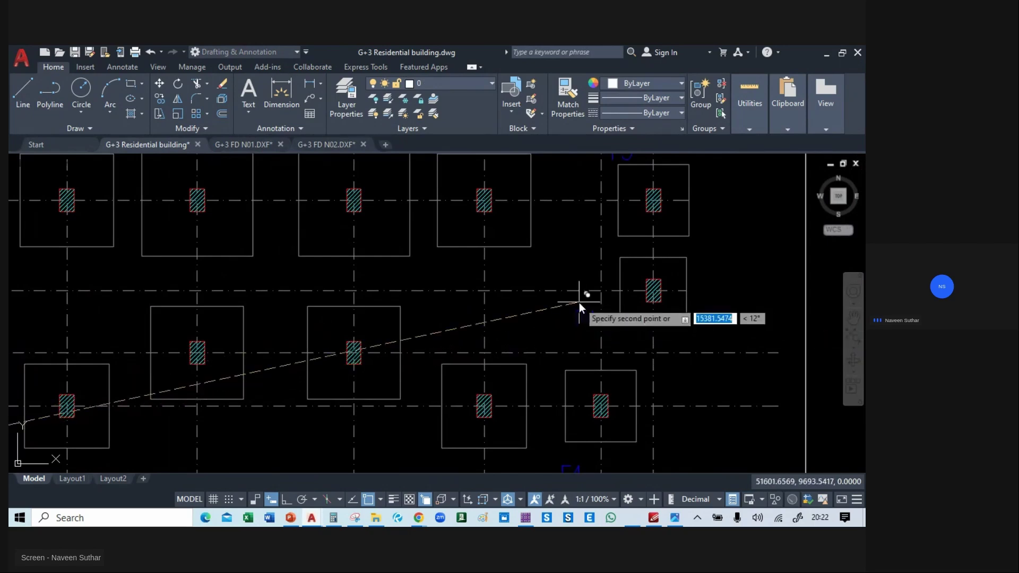
left_click(581, 320)
- Change the two copied labels beside the grid 04 footings to F5
left_click(581, 319)
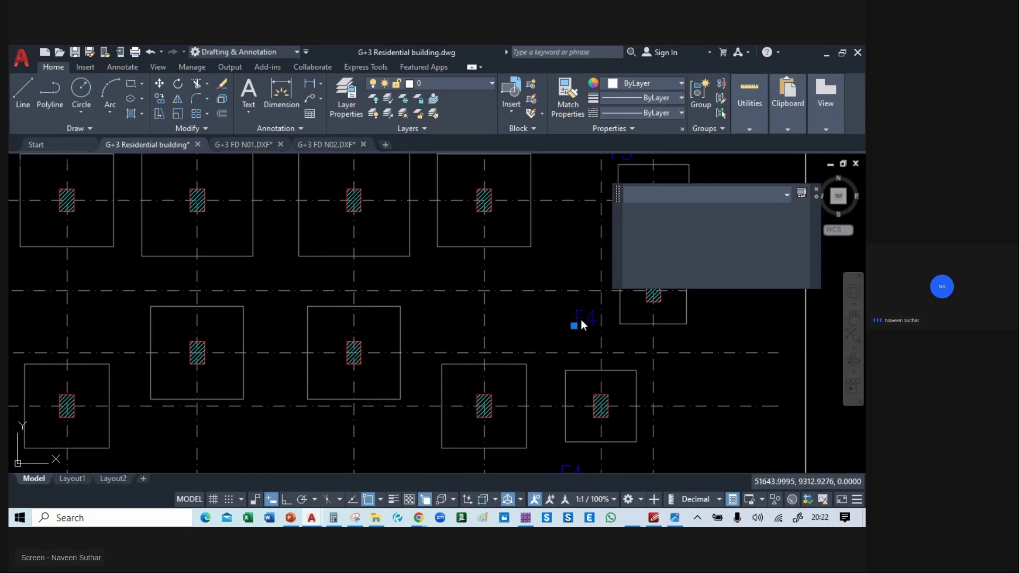
double_click(580, 320)
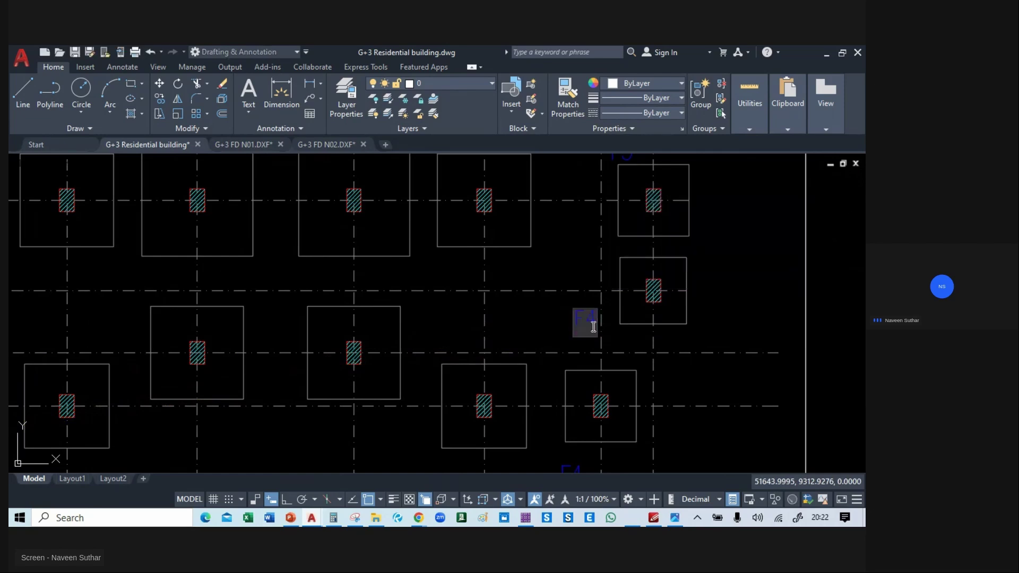
left_click(575, 353)
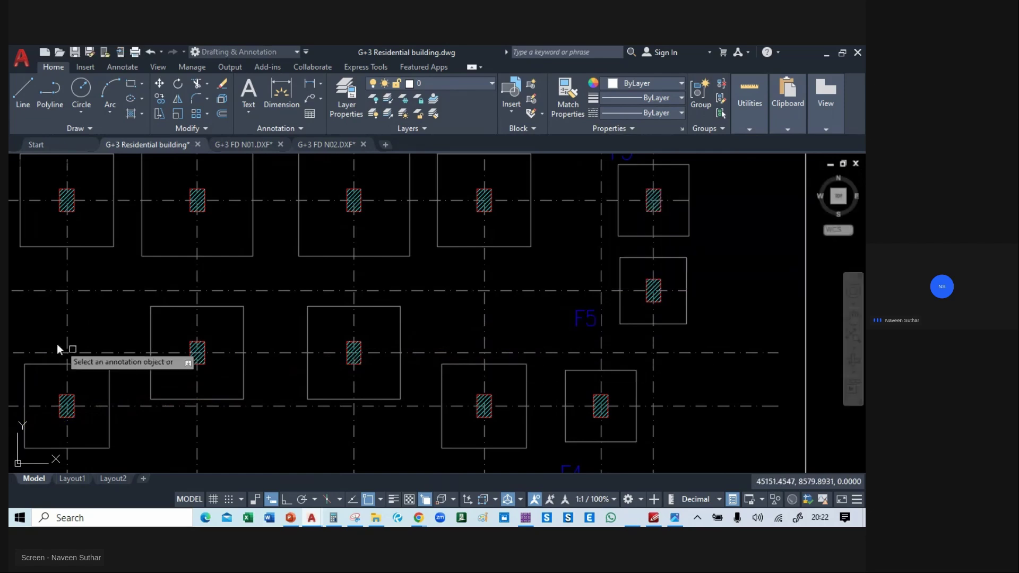
middle_click_drag(59, 348, 285, 355)
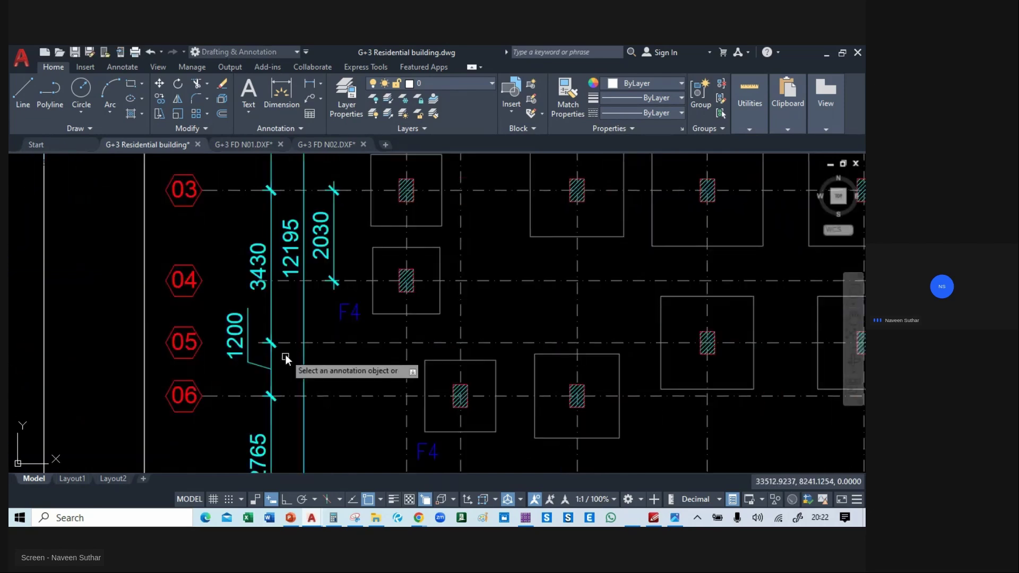
left_click(349, 312)
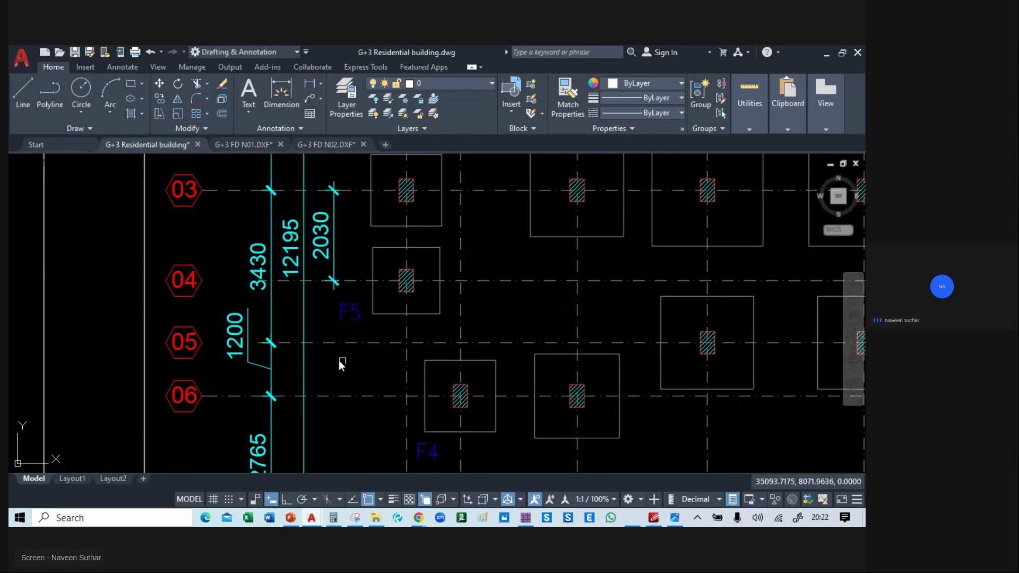
- Compare the sizes and slab property names of the grid 06 footings in the pasted SAFE layout with the foundation plan
scroll(371, 374, "down", 4)
mouse_move(393, 387)
middle_mouse_down()
mouse_move(332, 307)
mouse_move(359, 330)
mouse_move(342, 403)
mouse_move(299, 141)
middle_mouse_up()
middle_click_drag(333, 366, 353, 214)
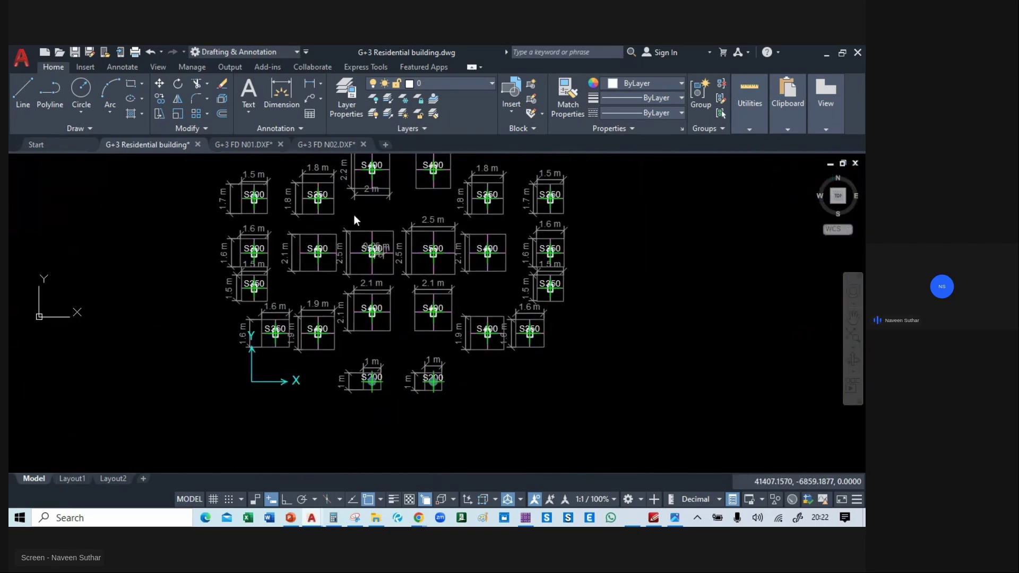
middle_click_drag(325, 261, 330, 274)
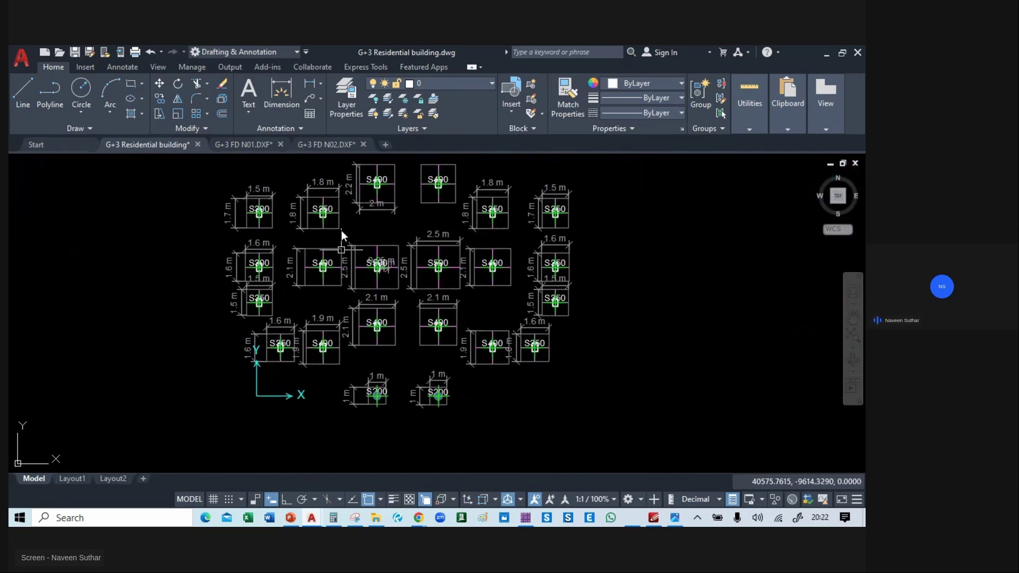
scroll(325, 345, "down", 5)
scroll(376, 289, "up", 5)
scroll(399, 315, "up", 2)
middle_click_drag(356, 305, 317, 368)
scroll(311, 320, "up", 2)
middle_click_drag(285, 327, 207, 355)
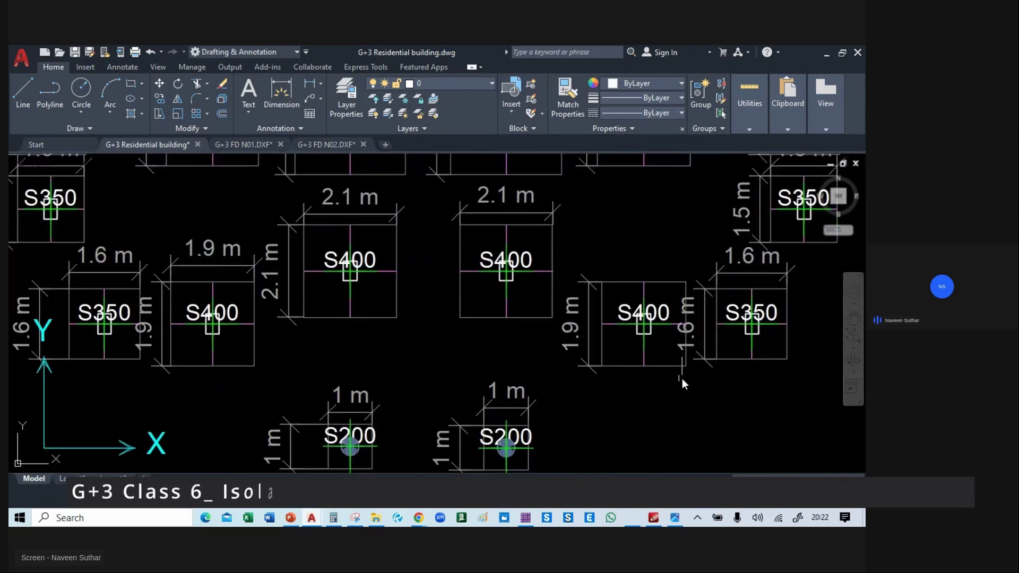
scroll(618, 365, "down", 2)
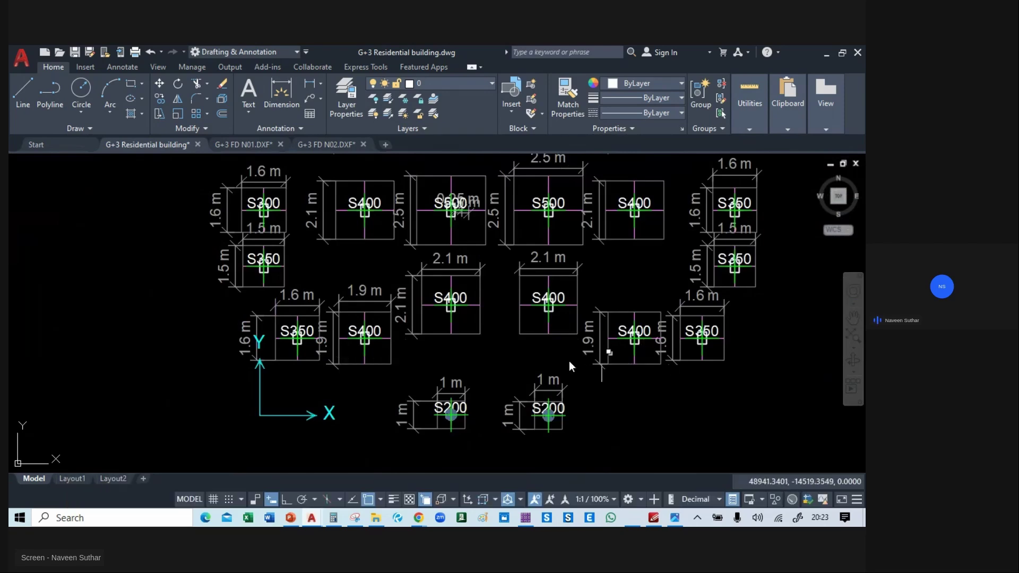
scroll(537, 332, "down", 6)
scroll(440, 216, "up", 6)
scroll(327, 352, "up", 2)
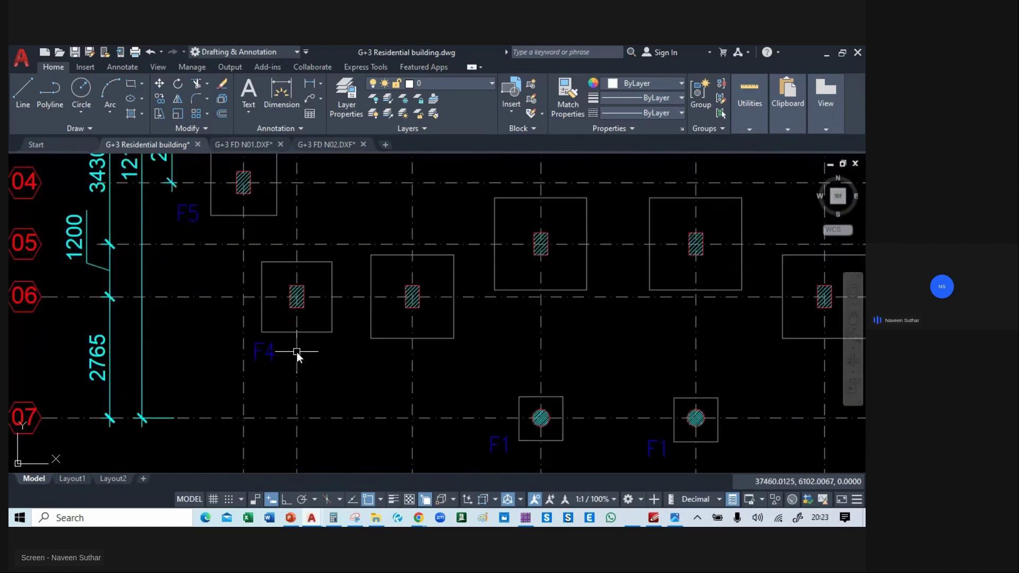
- Copy the F4 label to below the adjacent larger footing on grid 06
left_click(263, 352)
type("m")
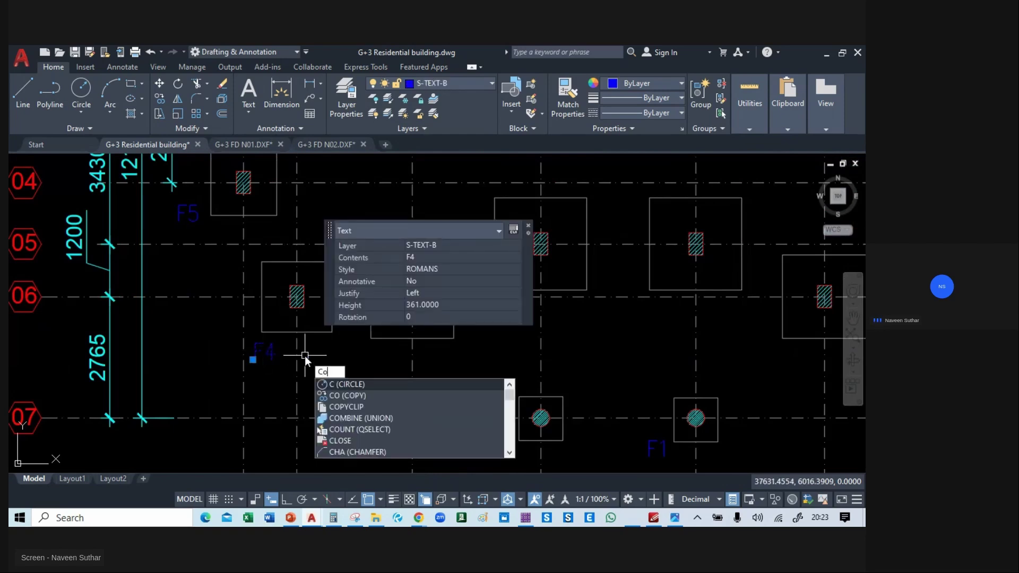
key("Return")
left_click(256, 354)
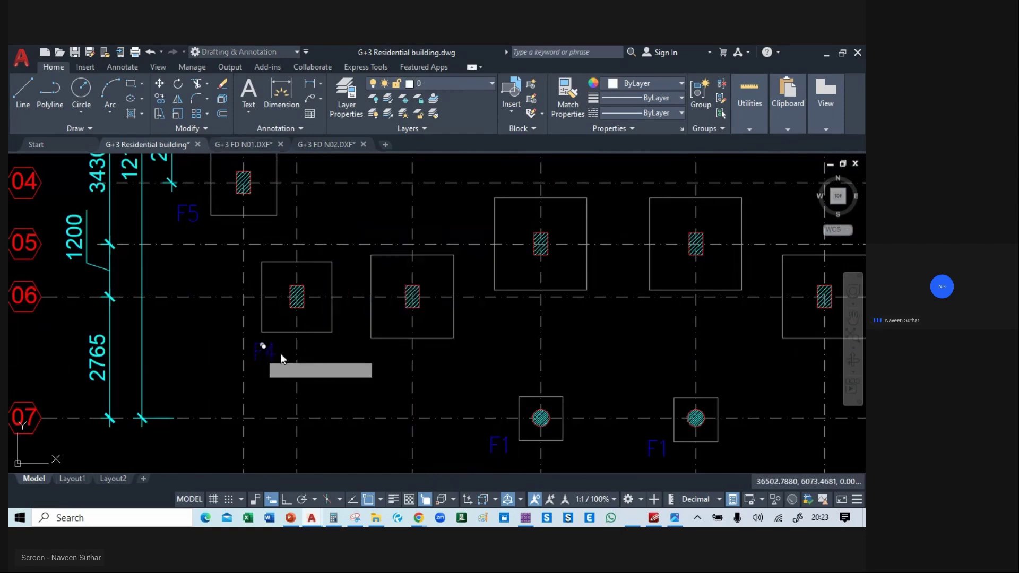
left_click(374, 364)
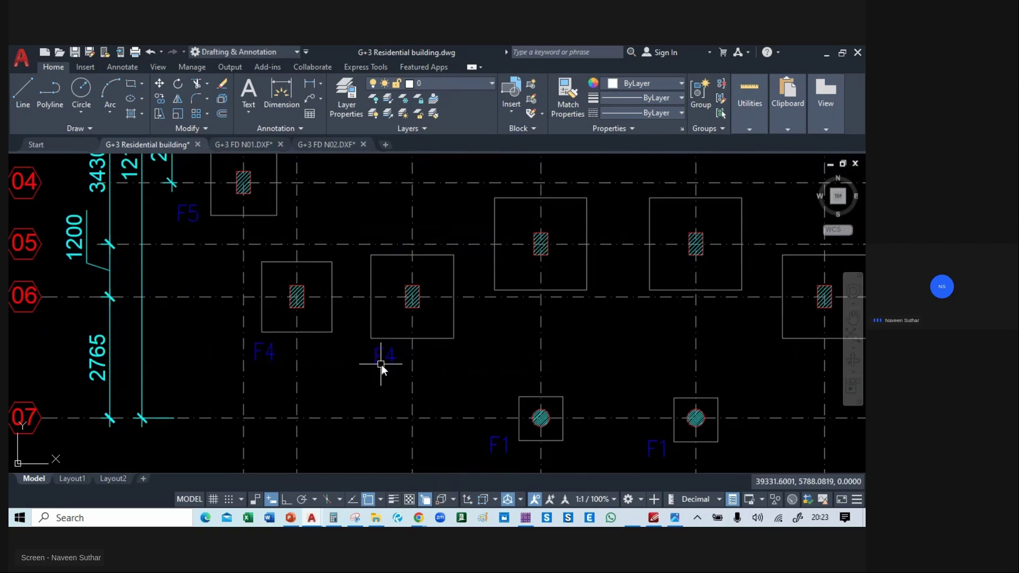
- Change the copied label below the larger grid 06 footing to F6
left_click(382, 364)
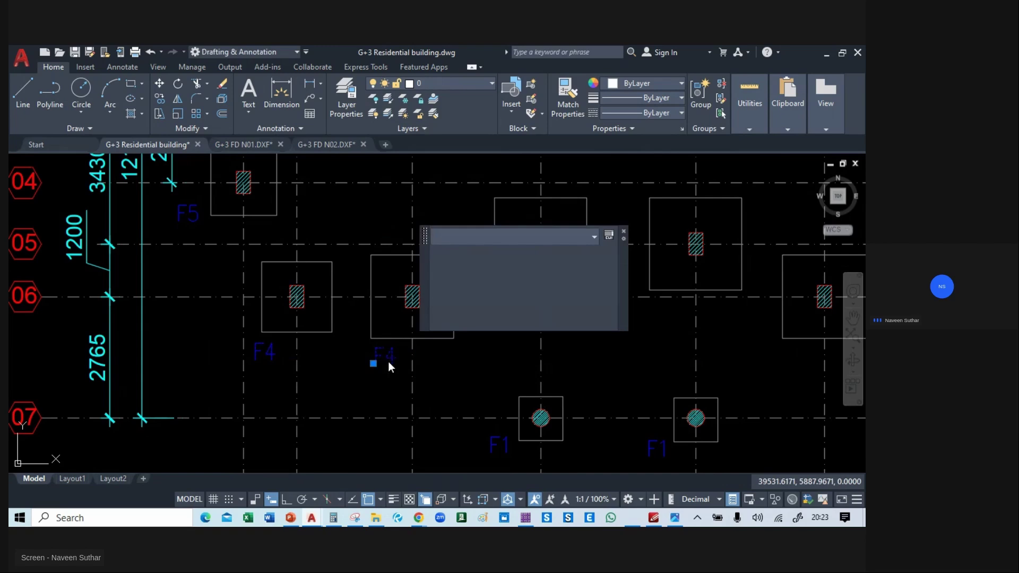
double_click(388, 362)
type("F6")
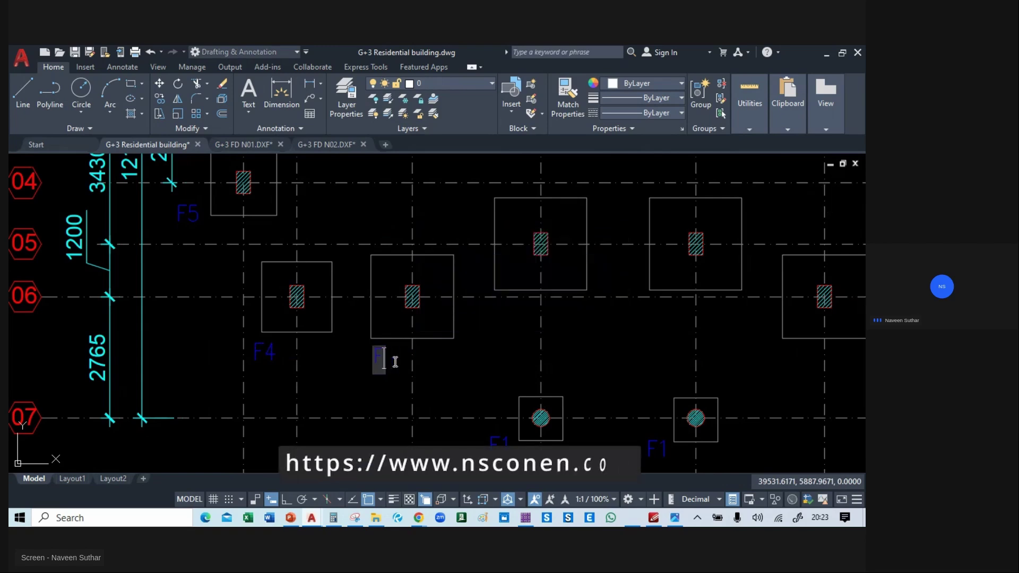
left_click(359, 411)
key("Escape")
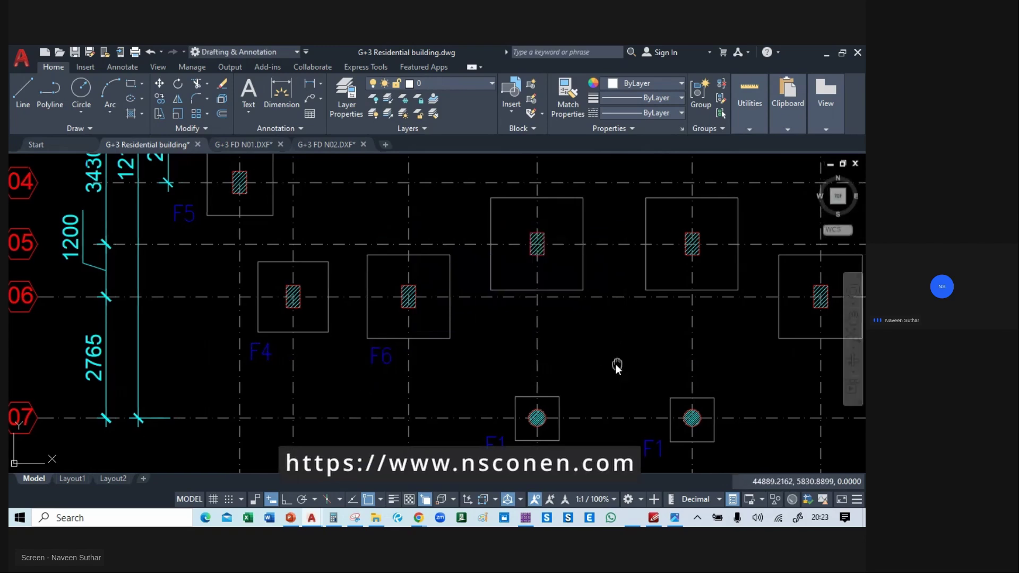
- Copy the F6 label to below the matching larger footing at the opposite end of grid 06
middle_click_drag(363, 364, 223, 365)
left_click(238, 364)
type("co")
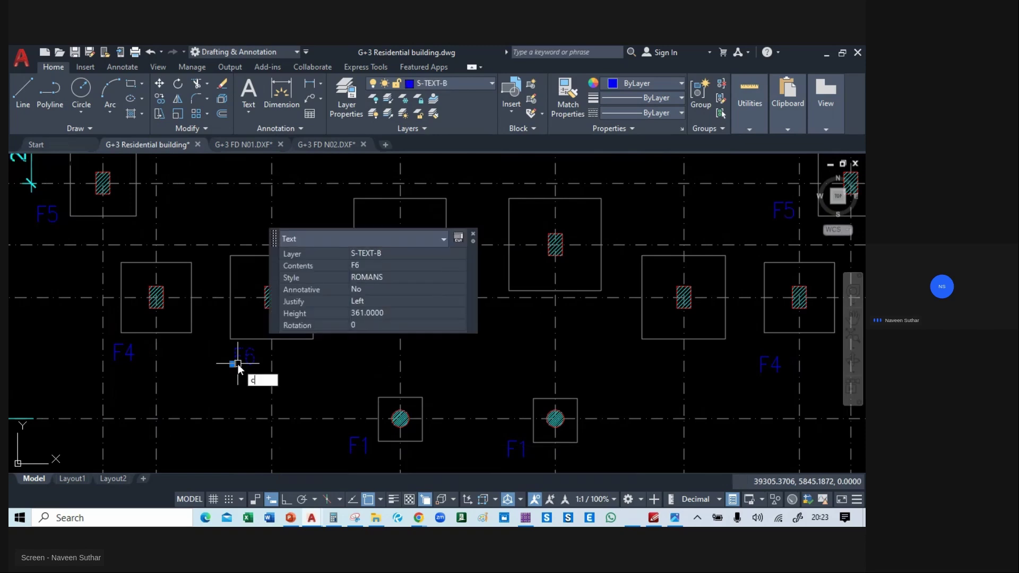
key("Return")
left_click(238, 364)
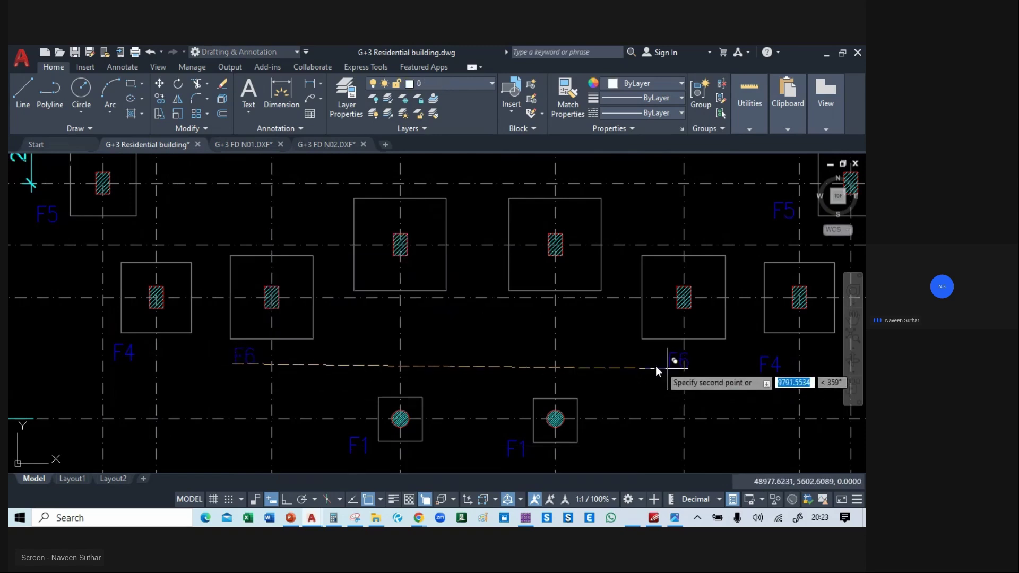
left_click(642, 364)
key("Escape")
- Examine the sizes and slab property names of the grid 05 and grid 03 footings in the pasted SAFE layout
scroll(365, 360, "down", 2)
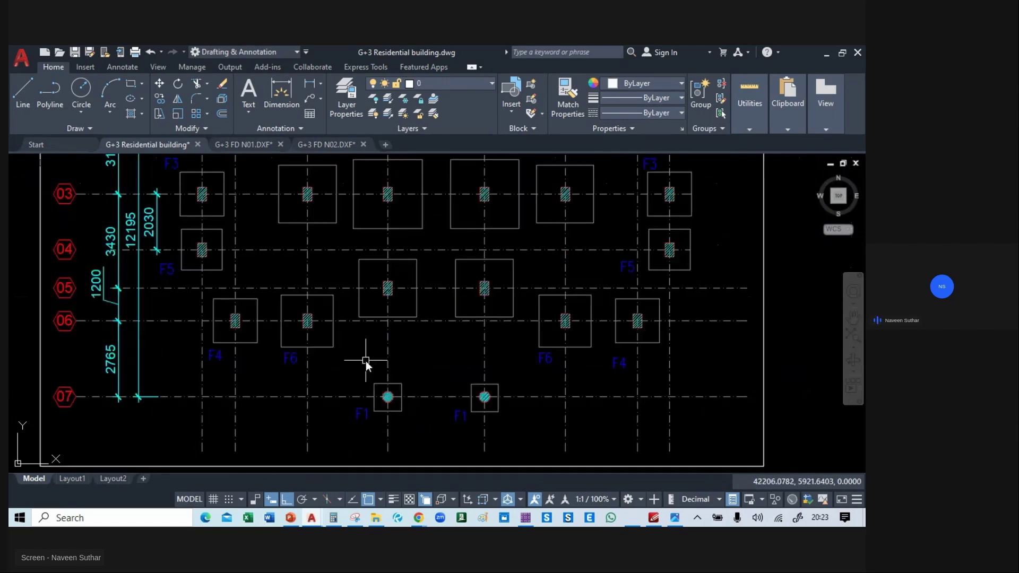
scroll(421, 334, "down", 4)
scroll(406, 310, "up", 6)
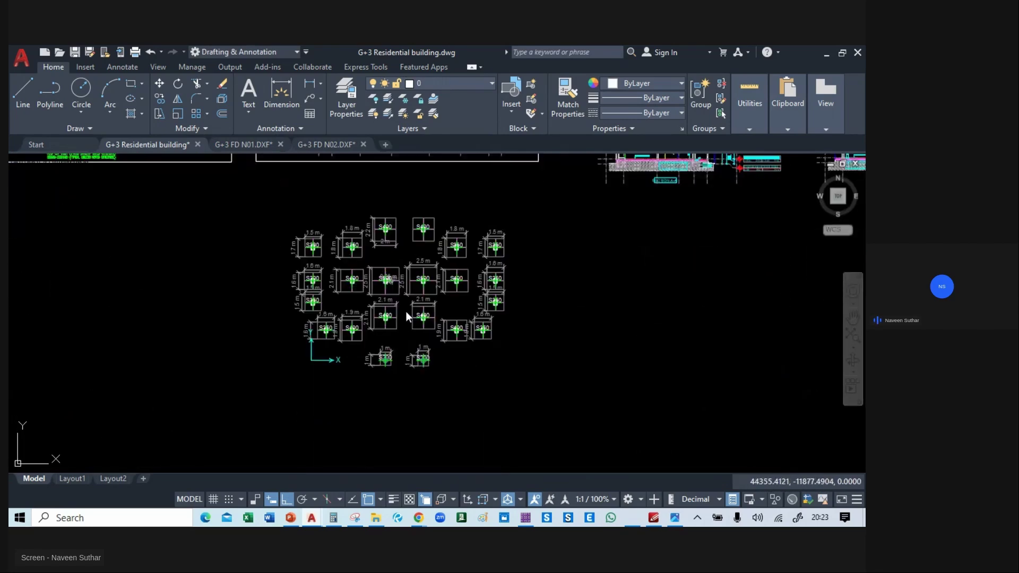
scroll(538, 340, "down", 2)
mouse_move(524, 361)
middle_mouse_down()
mouse_move(489, 407)
mouse_move(483, 450)
middle_mouse_up()
scroll(554, 416, "down", 5)
scroll(539, 424, "up", 5)
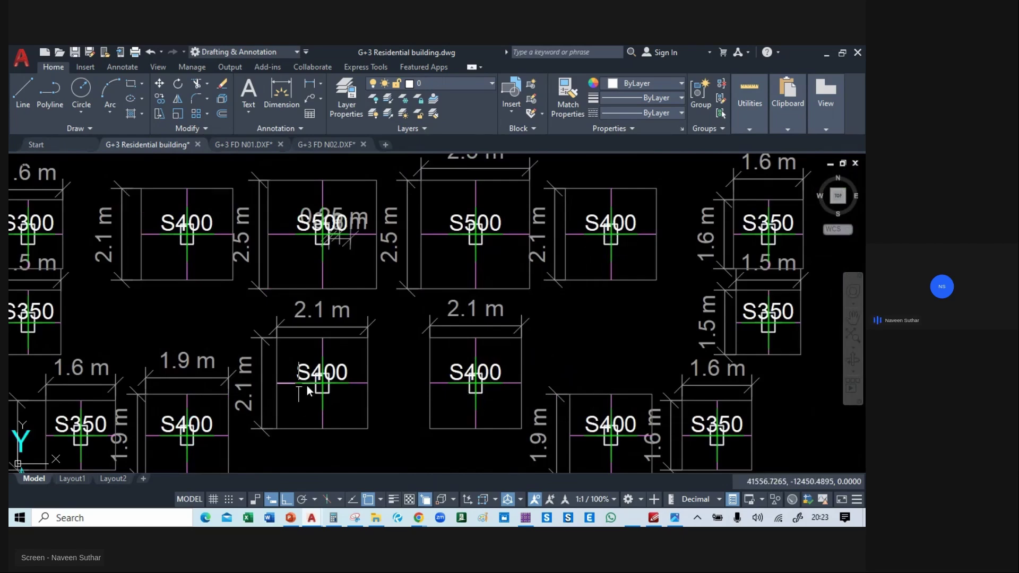
scroll(597, 215, "down", 5)
scroll(402, 347, "up", 4)
scroll(259, 283, "up", 3)
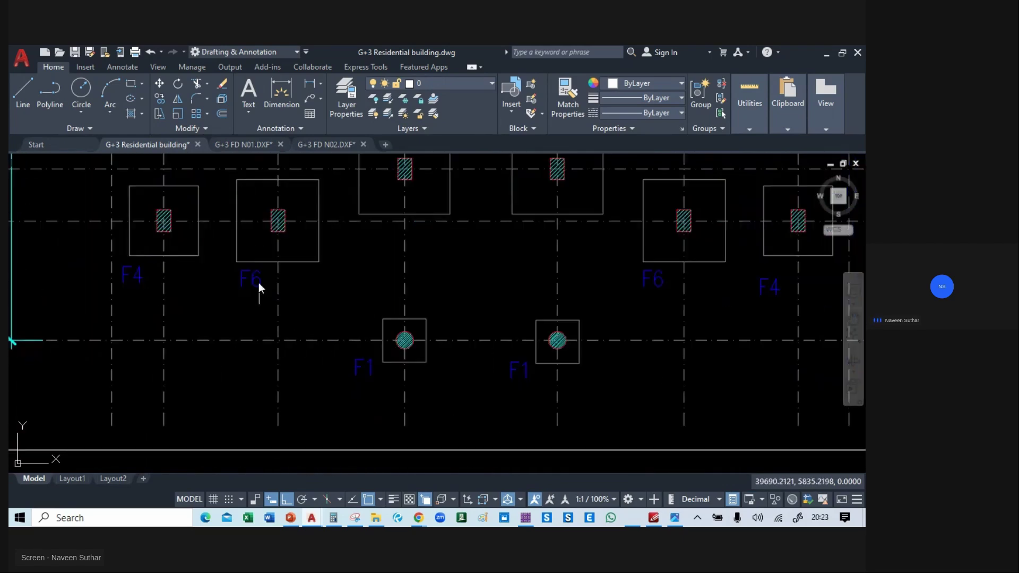
- Copy the F6 label to below the nearest footing on grid 05
left_click(255, 276)
type("co")
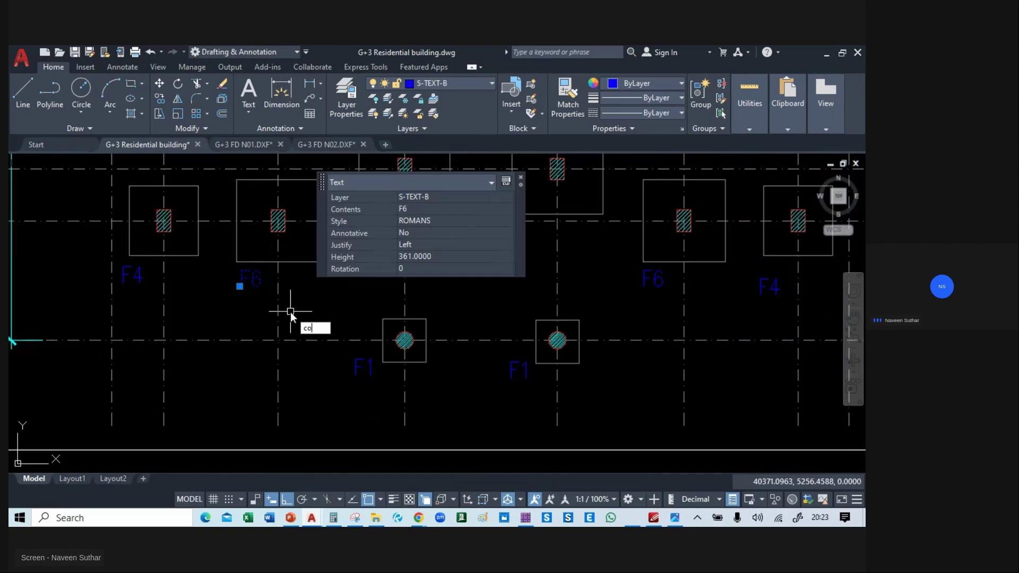
key("Return")
left_click(257, 286)
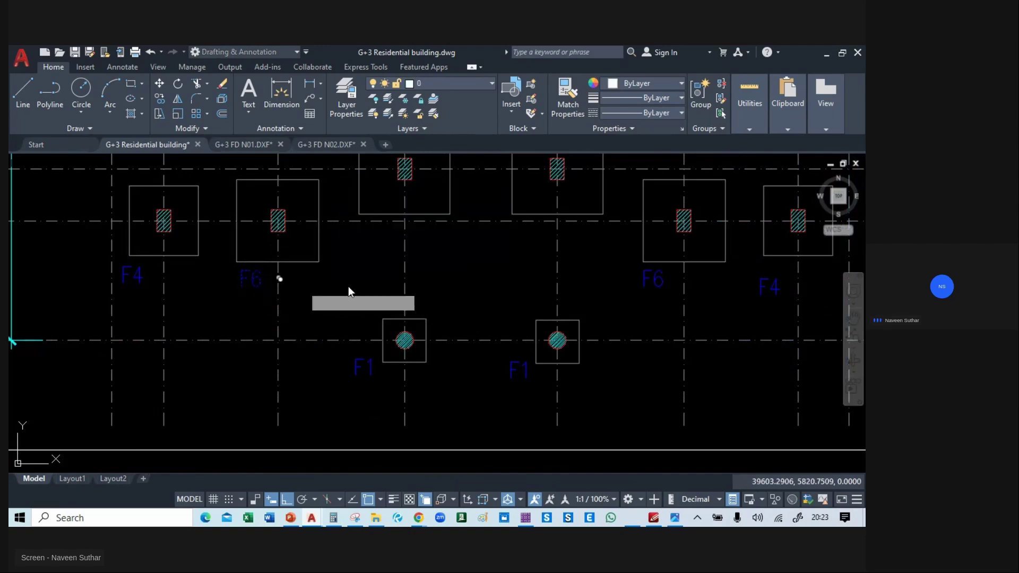
left_click(387, 241)
key("Escape")
- Change the copied label below the grid 05 footing to F7
scroll(371, 287, "up", 2)
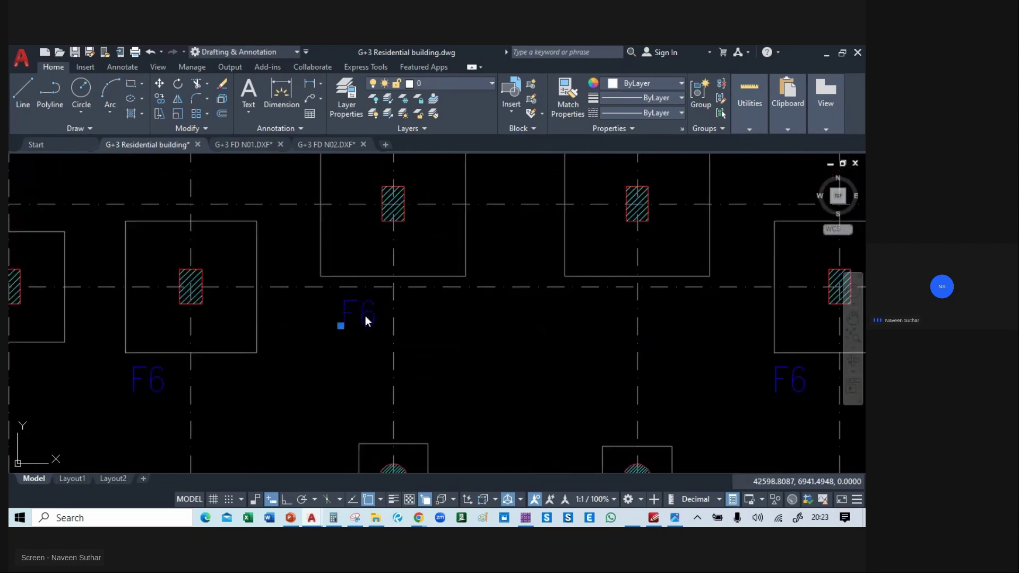
double_click(365, 316)
left_click(369, 316)
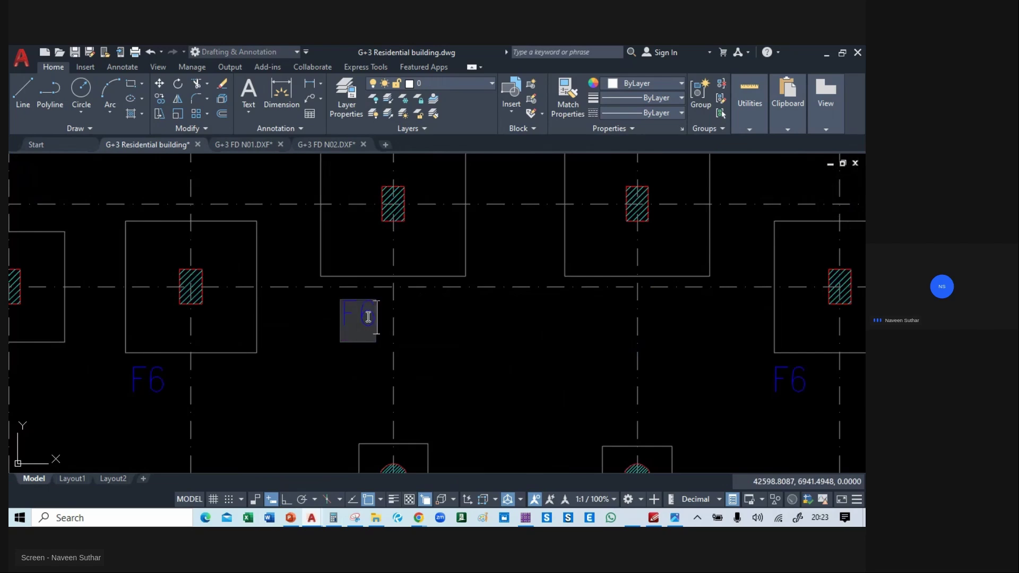
key("BackSpace")
type("7")
left_click(343, 409)
- Copy the F7 label to below the other grid 05 footing and the two grid 03 footings flanking the largest central pair
left_click(349, 317)
left_click(343, 327)
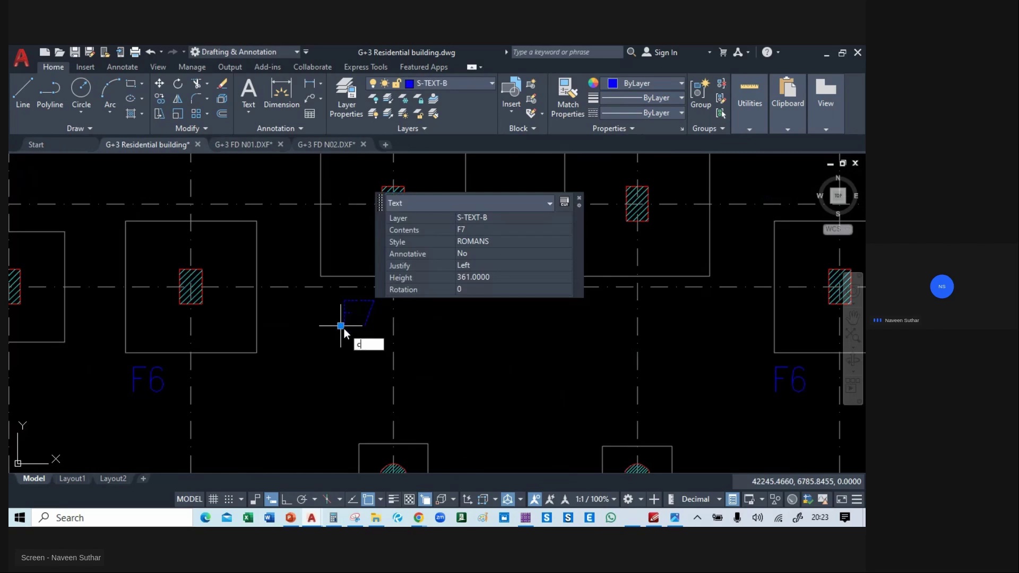
left_click(360, 319)
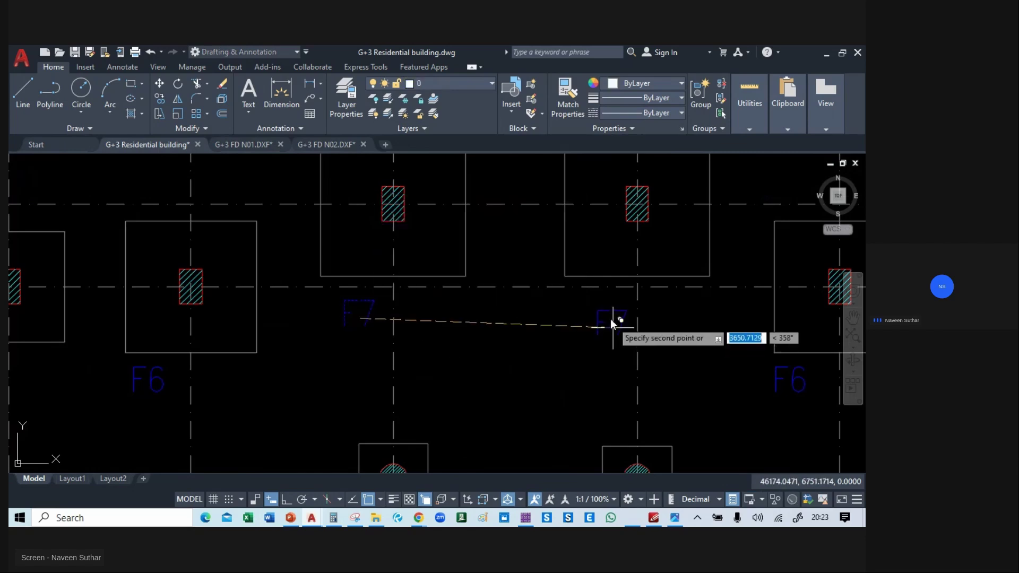
left_click(609, 320)
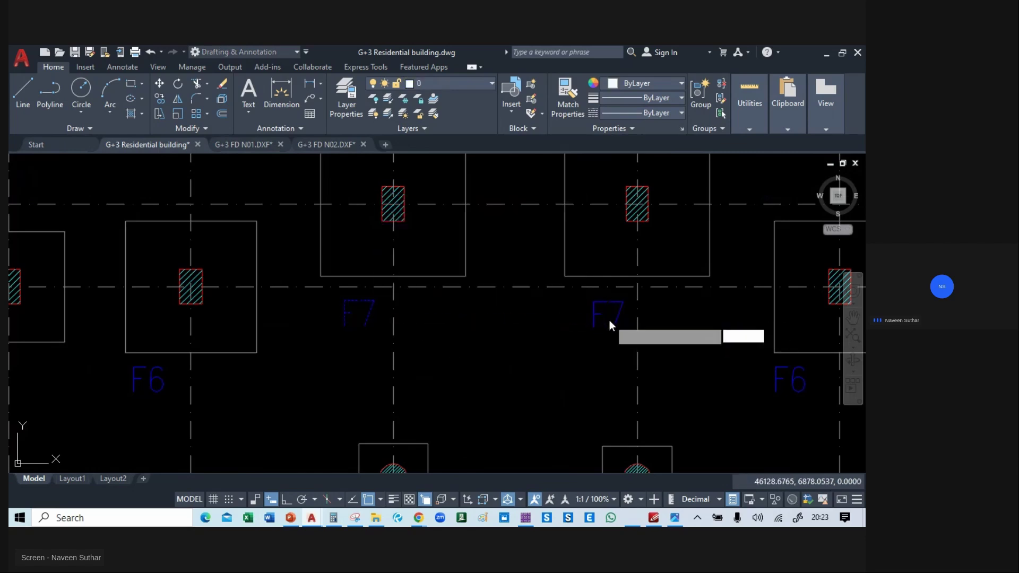
middle_click_drag(253, 205, 201, 449)
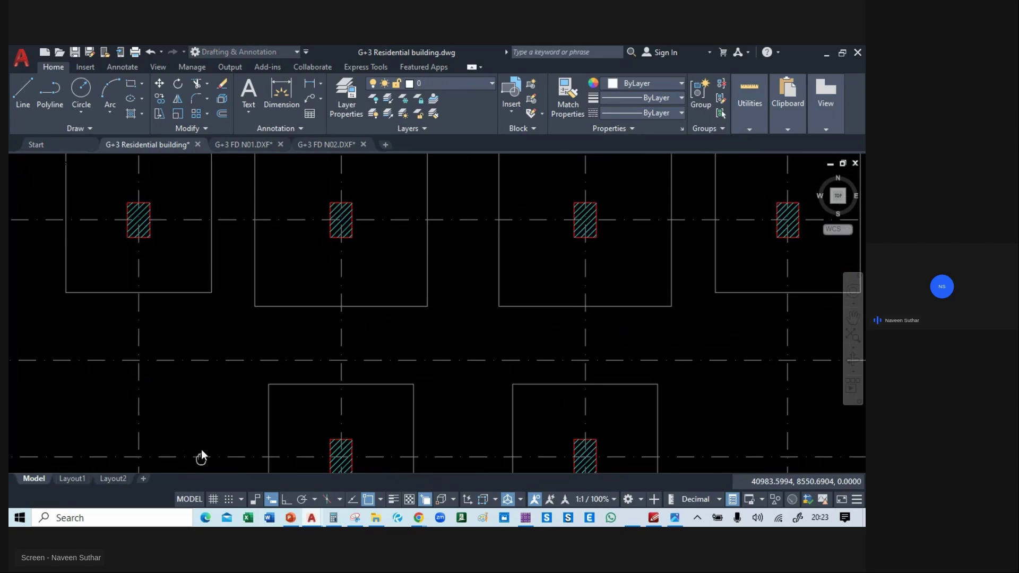
left_click(86, 329)
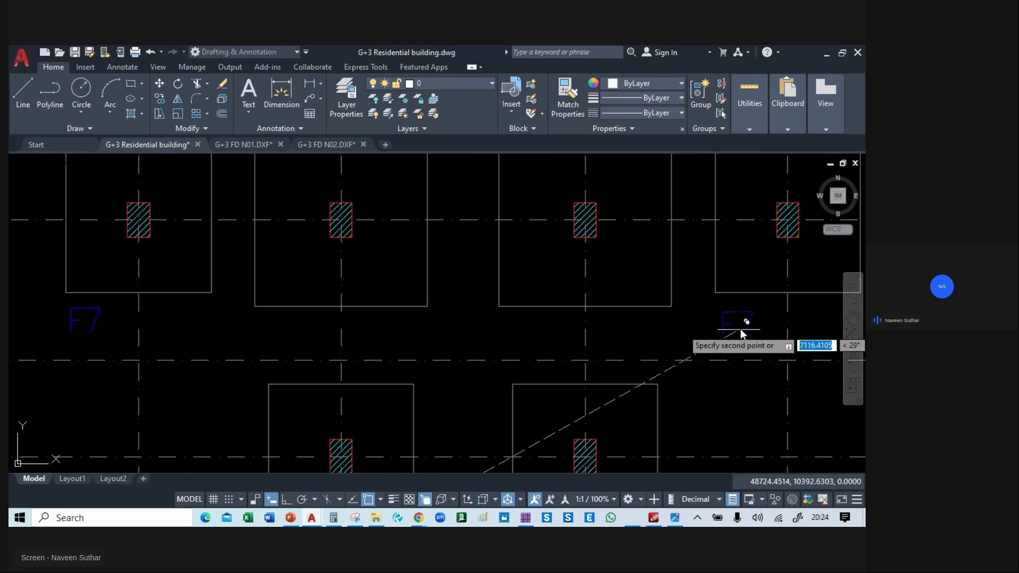
scroll(396, 284, "down", 5)
middle_click_drag(402, 355, 378, 206)
middle_click_drag(392, 382, 384, 443)
middle_click_drag(380, 175, 409, 412)
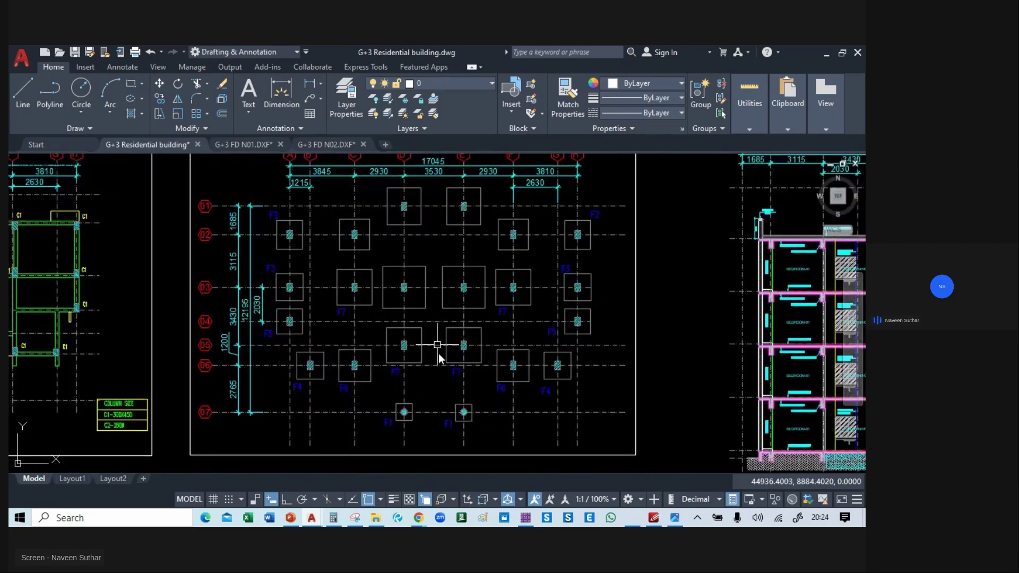
- Examine the sizes and slab property names of the grid 01 and grid 02 footings in the pasted SAFE layout
mouse_move(448, 385)
middle_mouse_down()
mouse_move(426, 439)
mouse_move(438, 234)
middle_mouse_up()
middle_click_drag(407, 340, 421, 159)
scroll(330, 277, "up", 5)
middle_click_drag(307, 278, 273, 357)
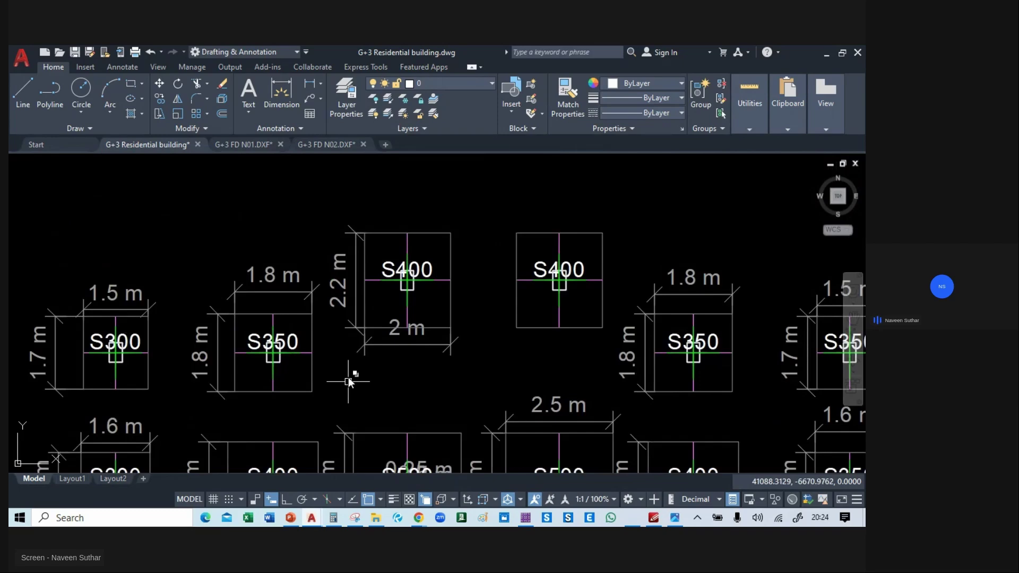
scroll(520, 287, "down", 4)
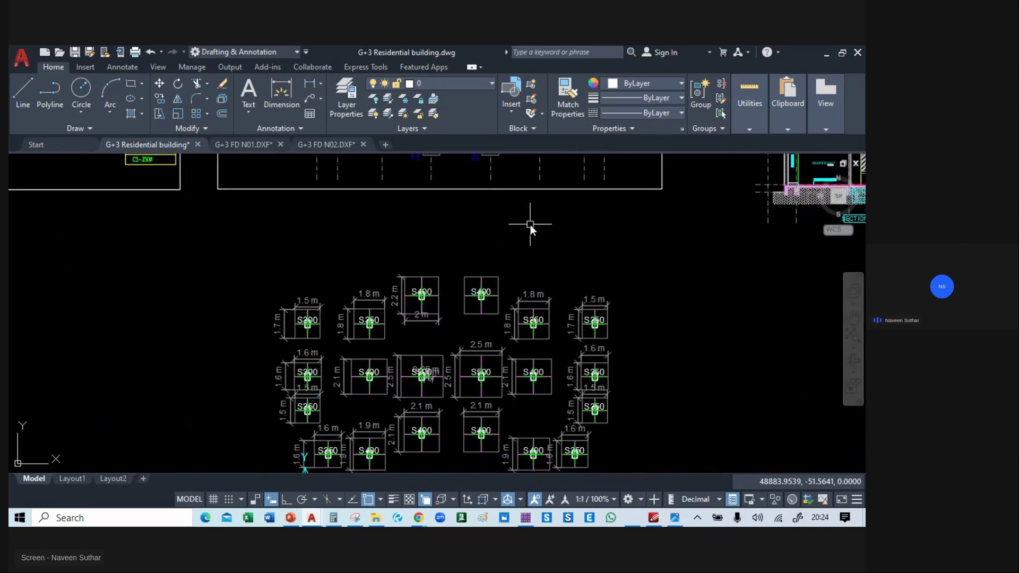
middle_click_drag(526, 277, 516, 465)
middle_click_drag(482, 178, 474, 331)
- Copy the F7 label from the grid C/03 footing to below the footing at grid C/02
scroll(397, 312, "up", 2)
middle_click_drag(407, 350, 409, 333)
scroll(409, 334, "up", 2)
left_click(290, 414)
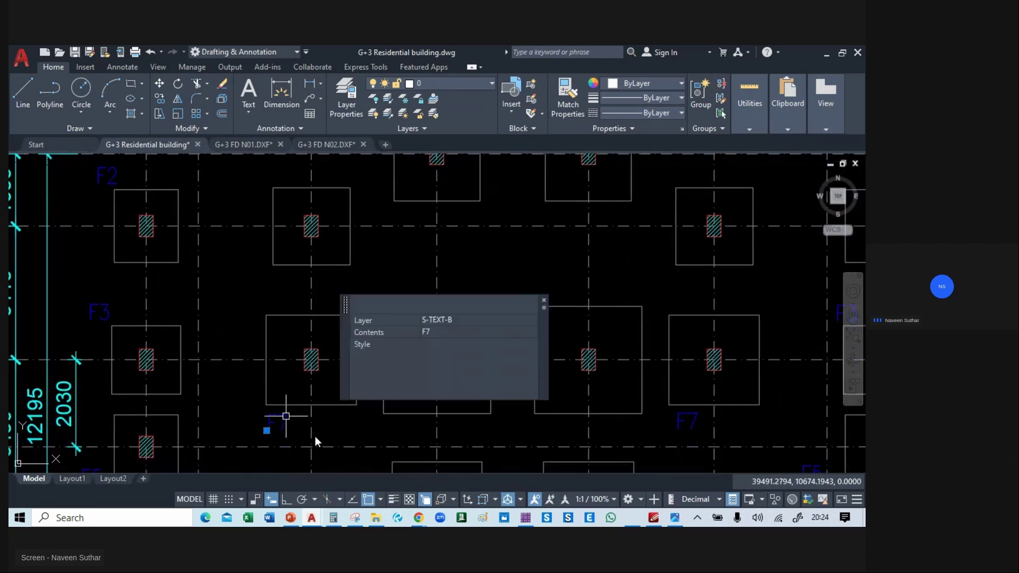
type("m")
key("Return")
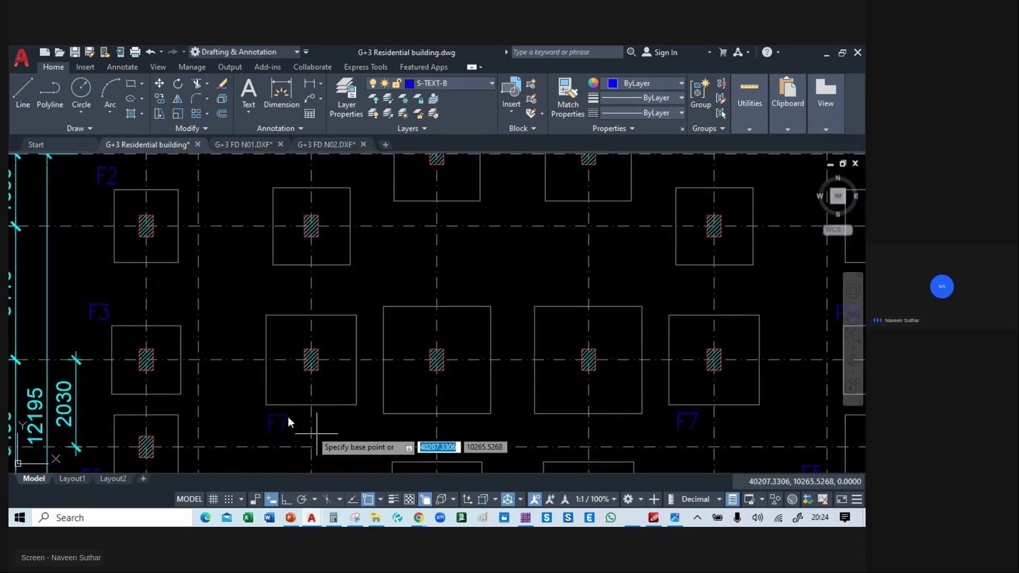
left_click(281, 418)
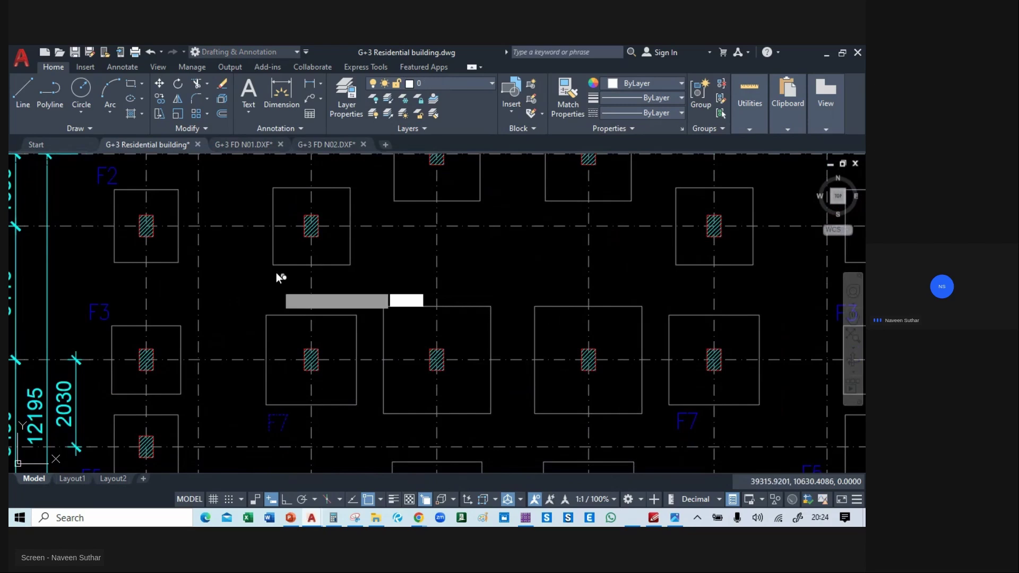
left_click(277, 277)
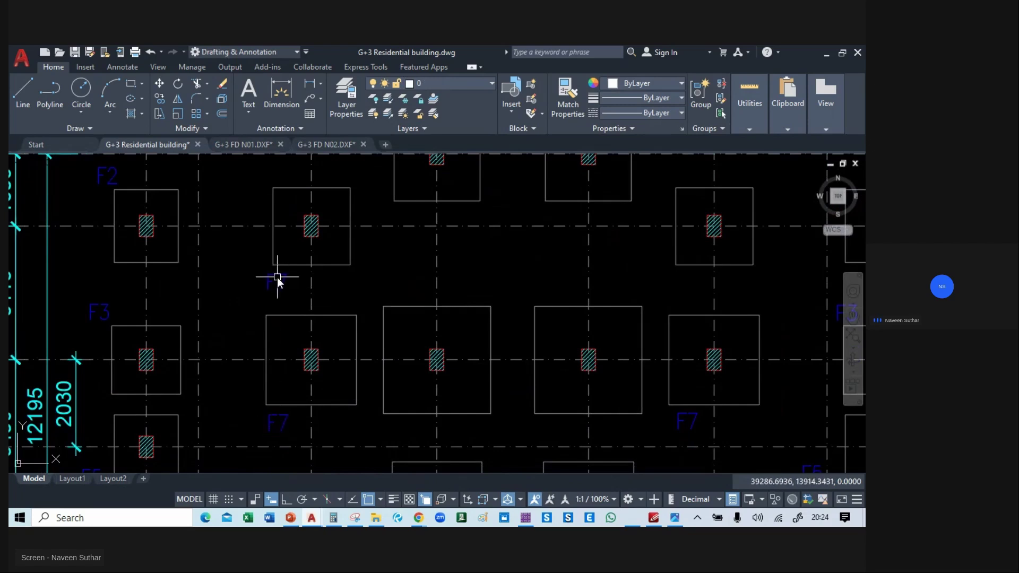
- Change the copied label below the grid C/02 footing to F8
scroll(286, 281, "up", 4)
left_click(286, 282)
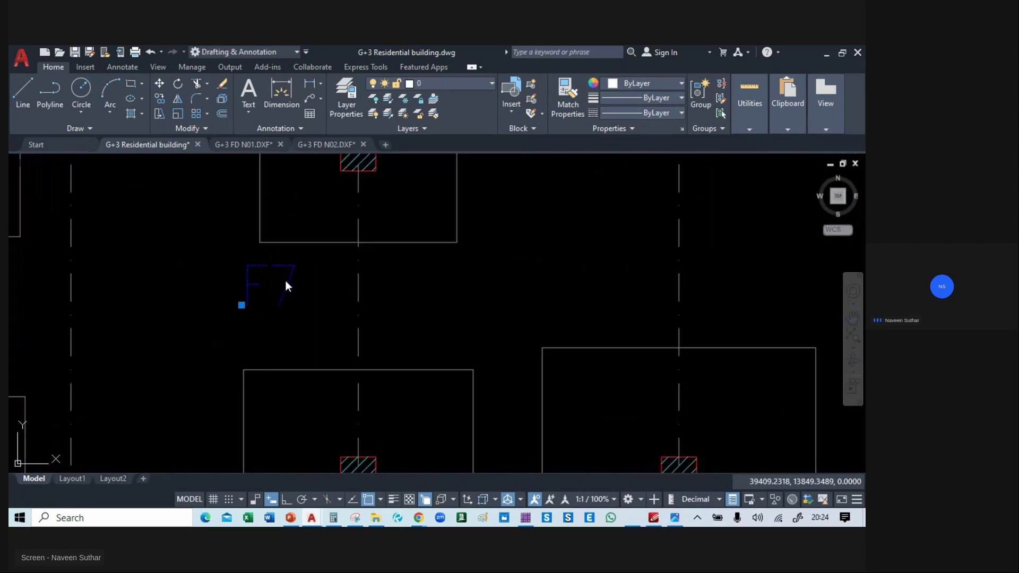
double_click(285, 281)
type("F8")
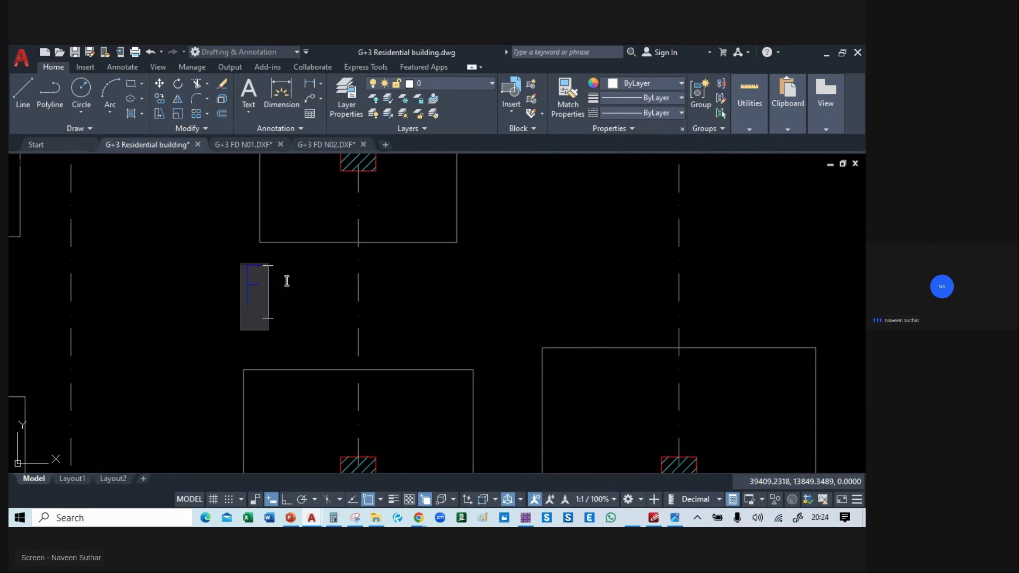
left_click(317, 296)
key("Escape")
- Copy the F8 label to below the grid F/02 footing and beside the upper corner of the grid D/01 footing
left_click(265, 298)
key("Escape")
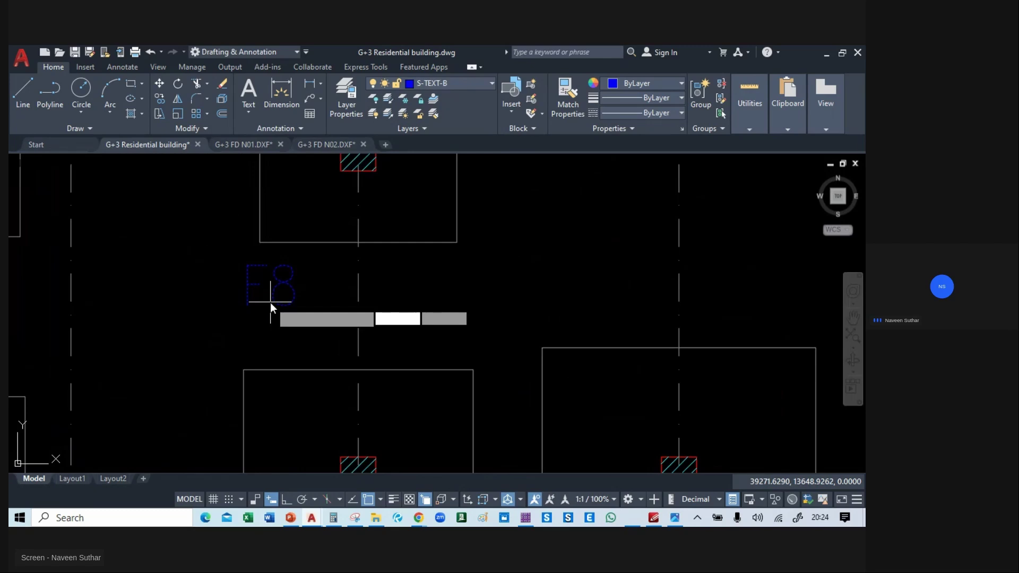
scroll(270, 303, "down", 4)
left_click(273, 304)
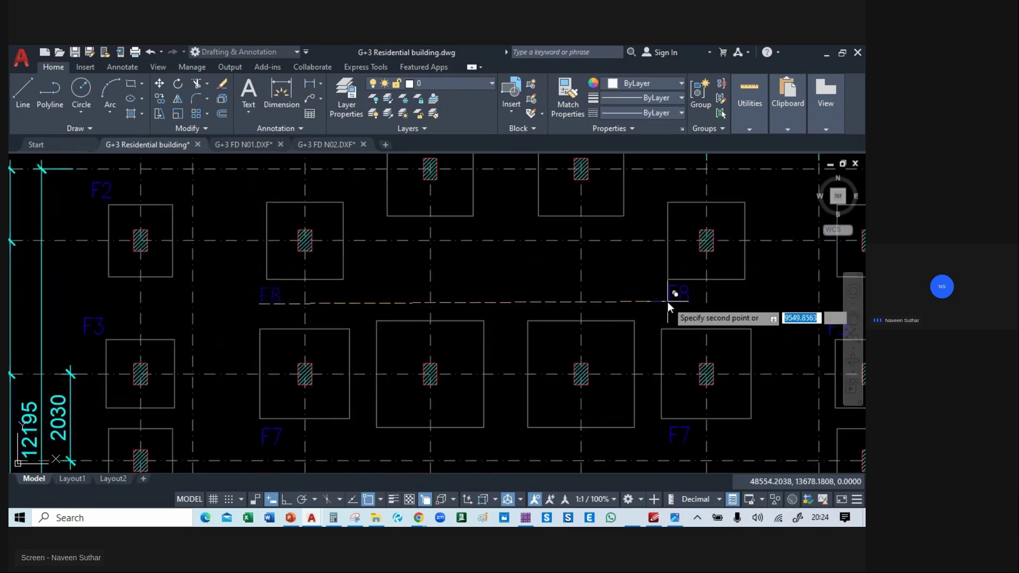
middle_click_drag(506, 272, 458, 365)
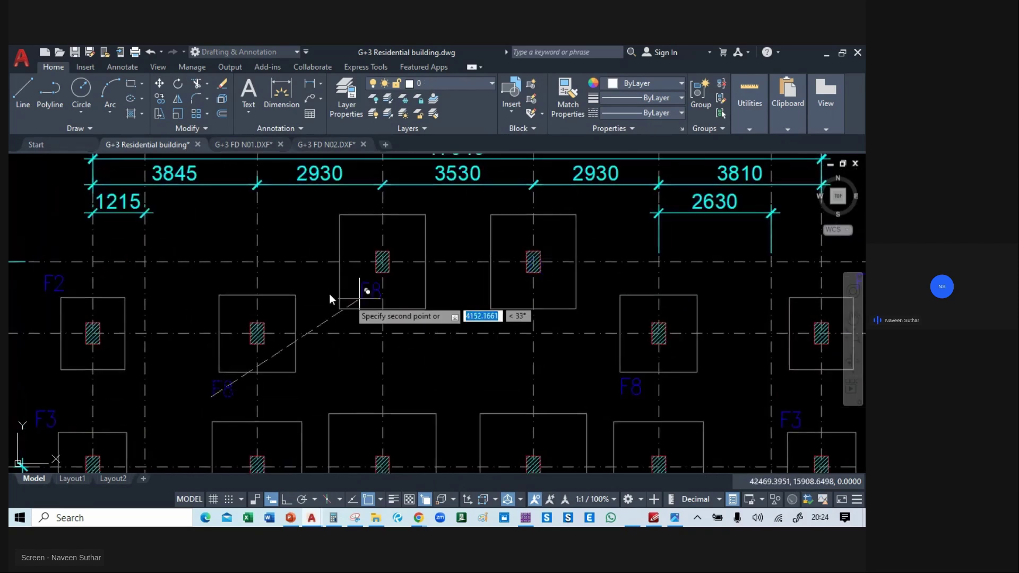
left_click(311, 222)
- Change the copied label beside the grid D/01 footing to F9
scroll(322, 208, "up", 4)
left_click(326, 228)
double_click(332, 229)
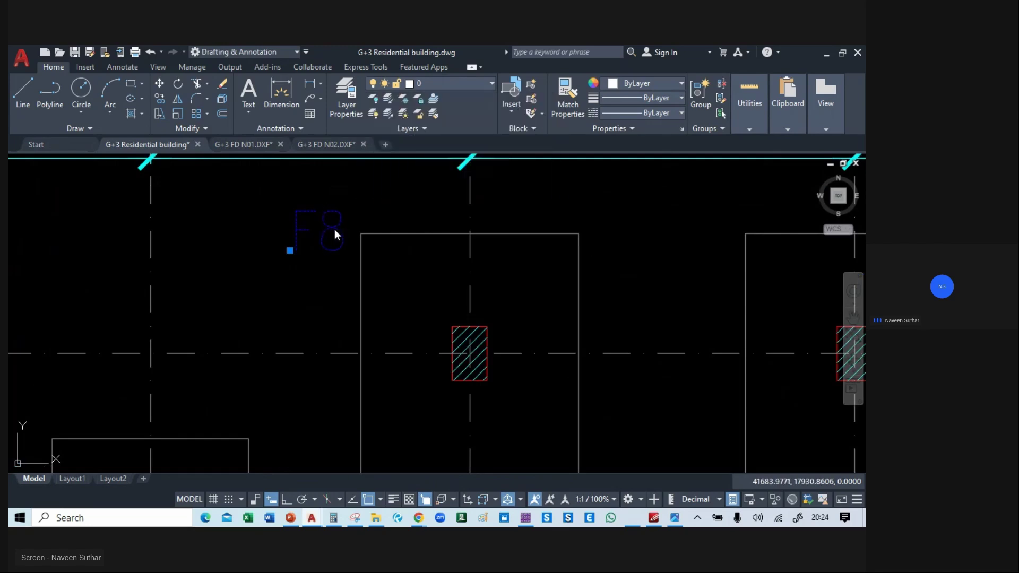
left_click(337, 229)
key("BackSpace")
type("9")
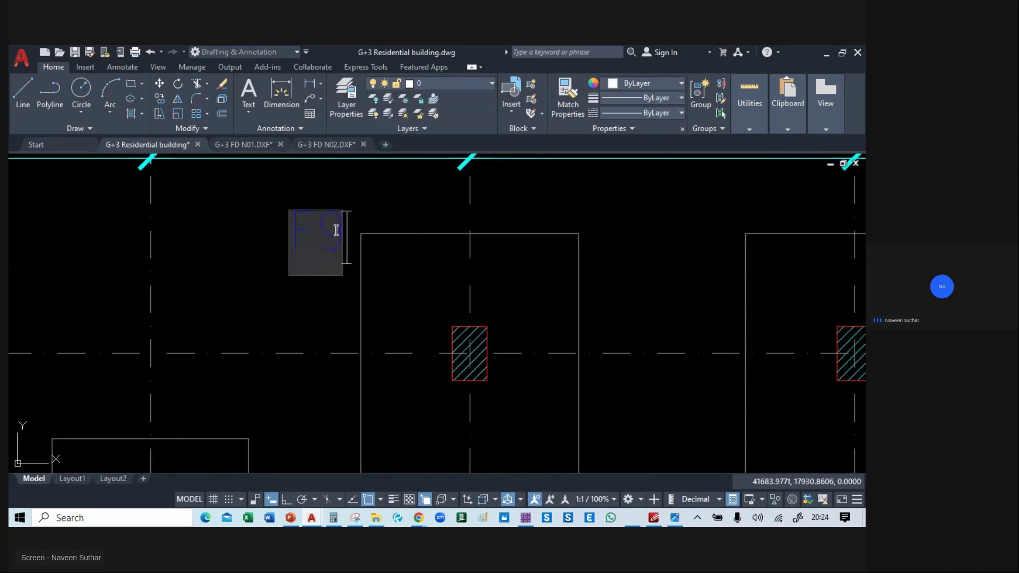
left_click(254, 297)
- Copy the F9 label to beside the upper corner of the grid E/01 footing
scroll(254, 297, "down", 4)
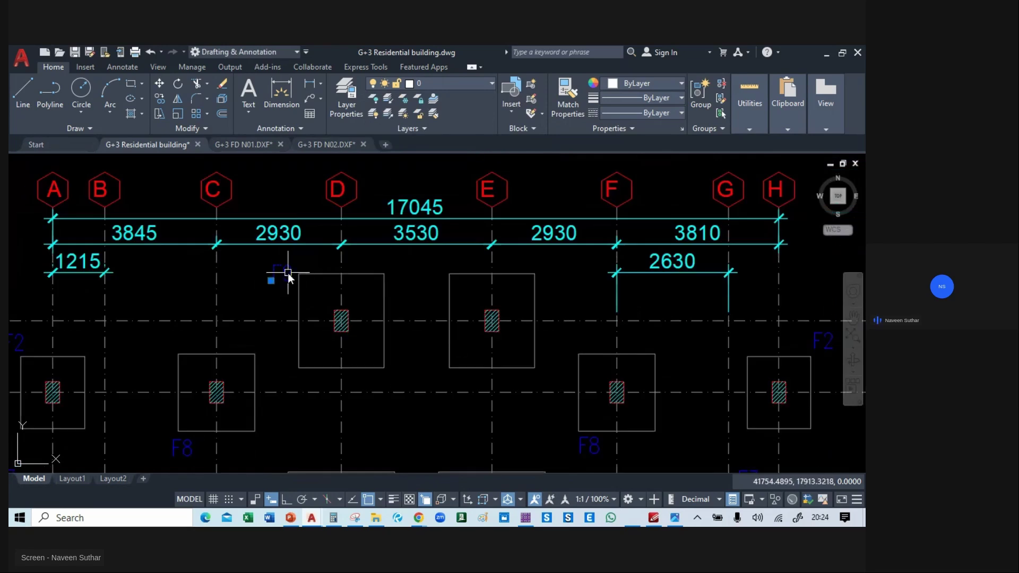
type("o")
key("Return")
left_click(286, 273)
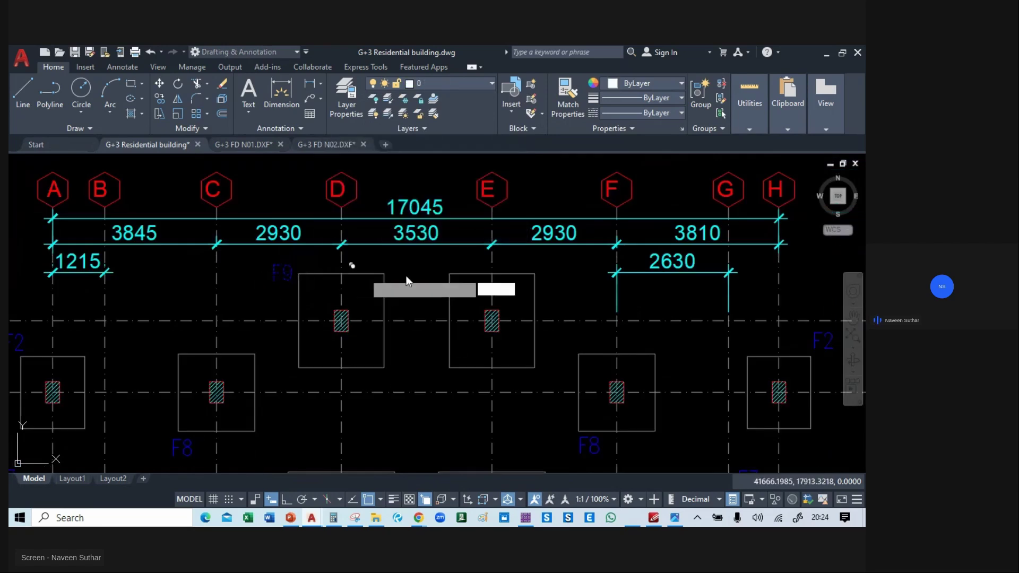
left_click(437, 272)
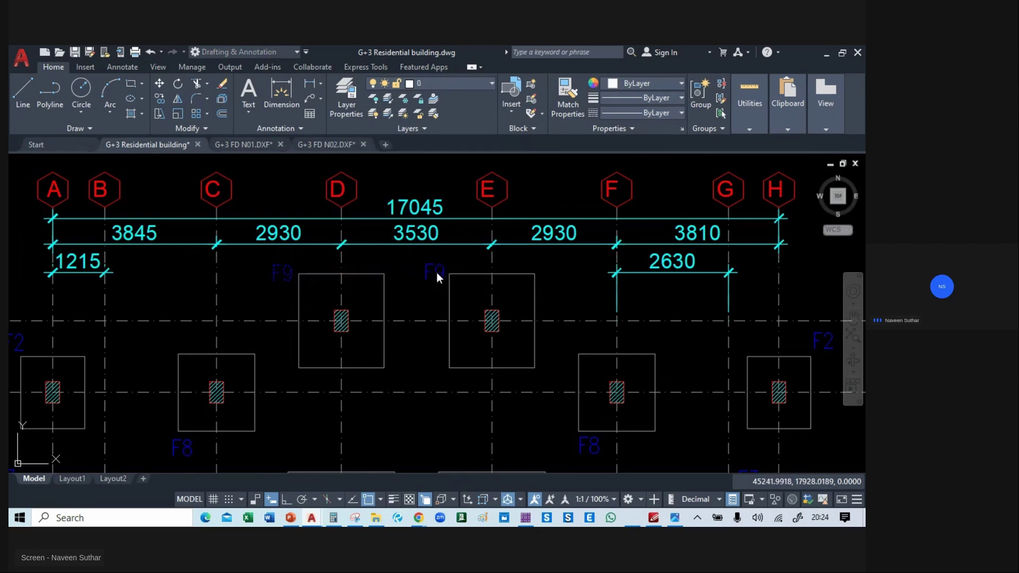
key("Escape")
- Copy the F9 label from the grid D/01 footing to above the large footing at grid D/03
scroll(415, 296, "down", 4)
mouse_move(452, 402)
middle_mouse_down()
mouse_move(435, 295)
mouse_move(431, 359)
middle_mouse_up()
mouse_move(385, 409)
middle_mouse_down()
mouse_move(382, 350)
mouse_move(329, 386)
middle_mouse_up()
scroll(319, 318, "up", 4)
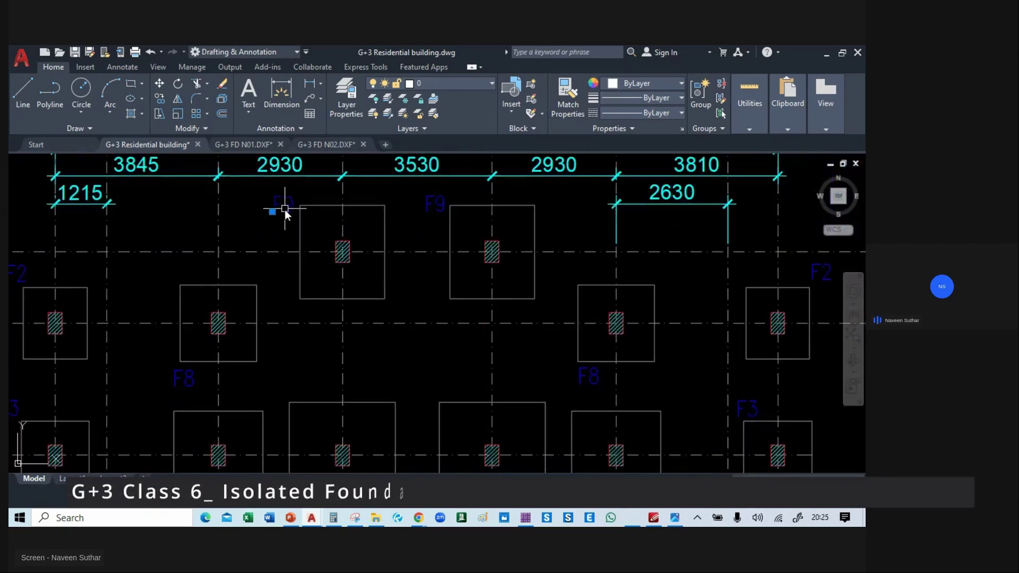
left_click(284, 211)
type("co")
key("Return")
left_click(290, 207)
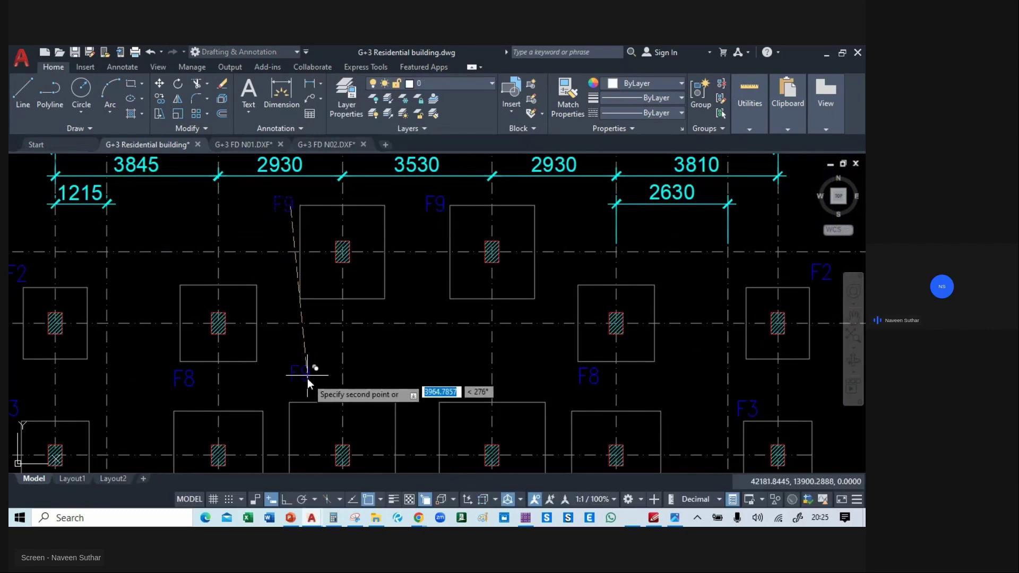
left_click(308, 383)
- Change the copied label above the grid D/03 footing to F10
left_click(308, 383)
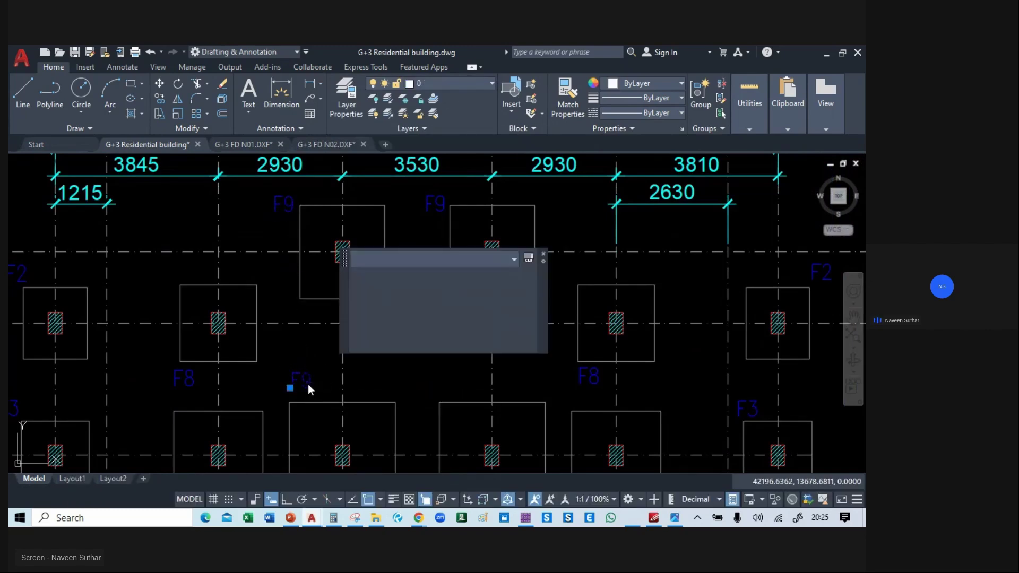
double_click(308, 384)
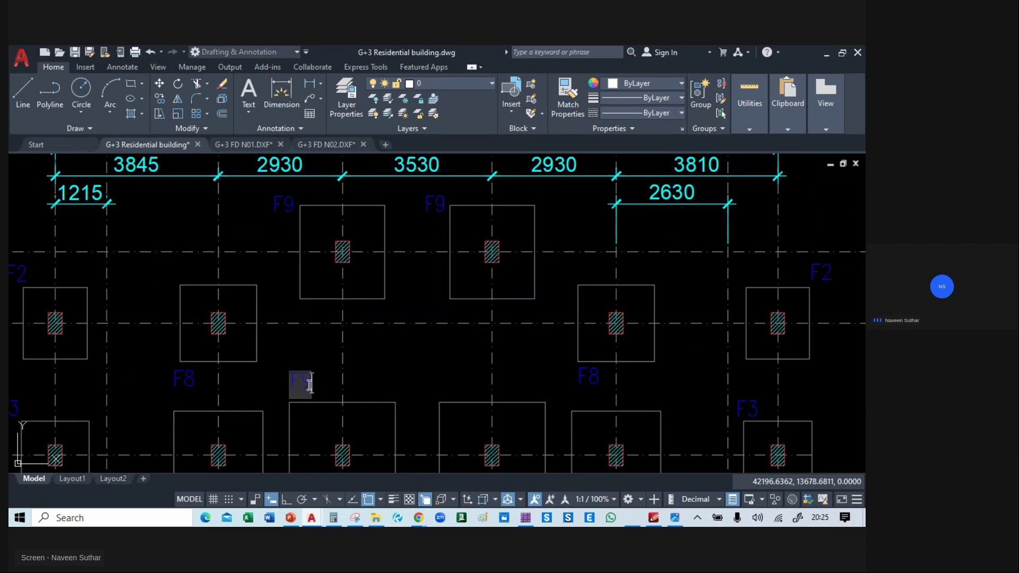
key("Return")
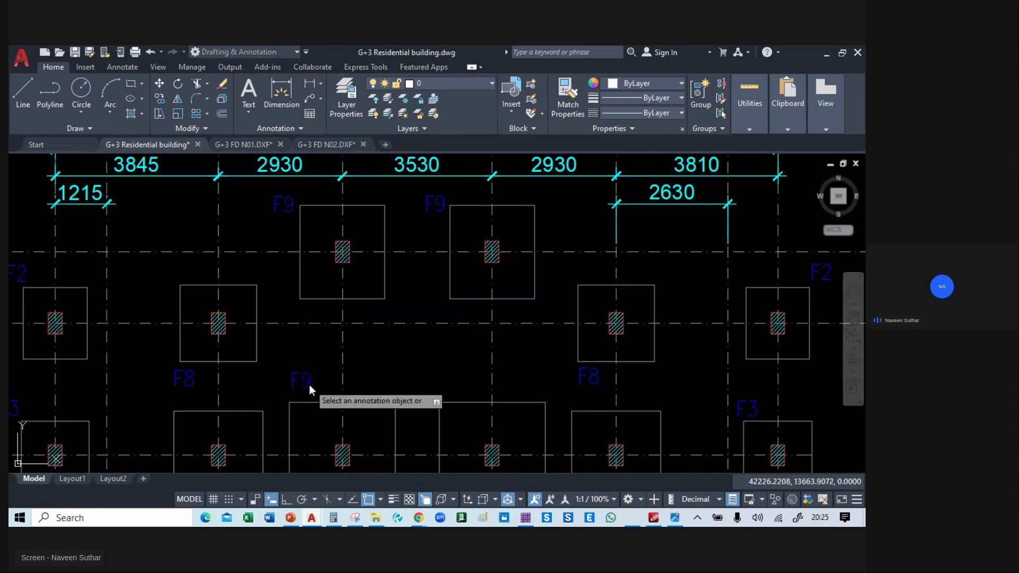
left_click(310, 384)
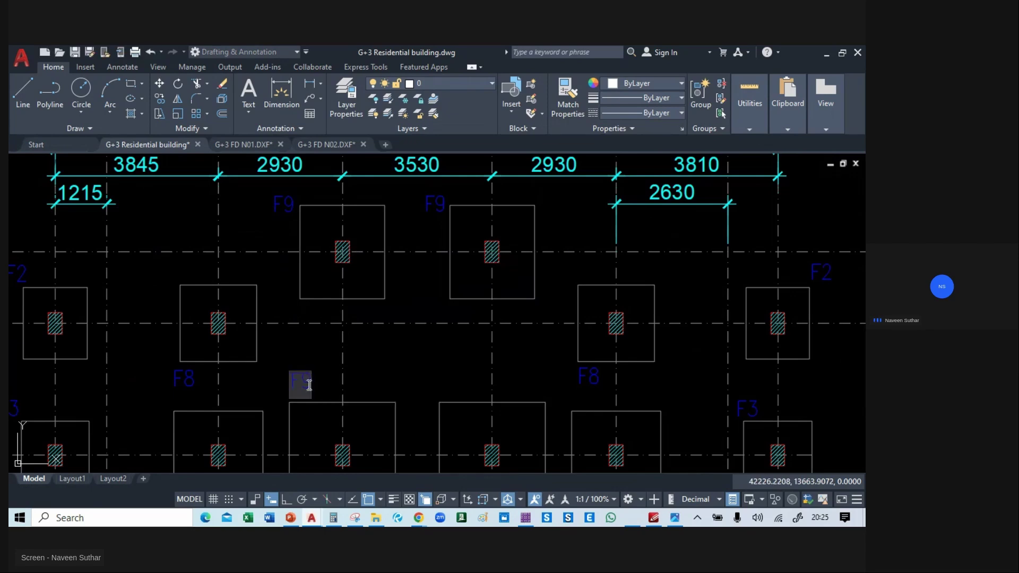
key("Return")
key("Escape")
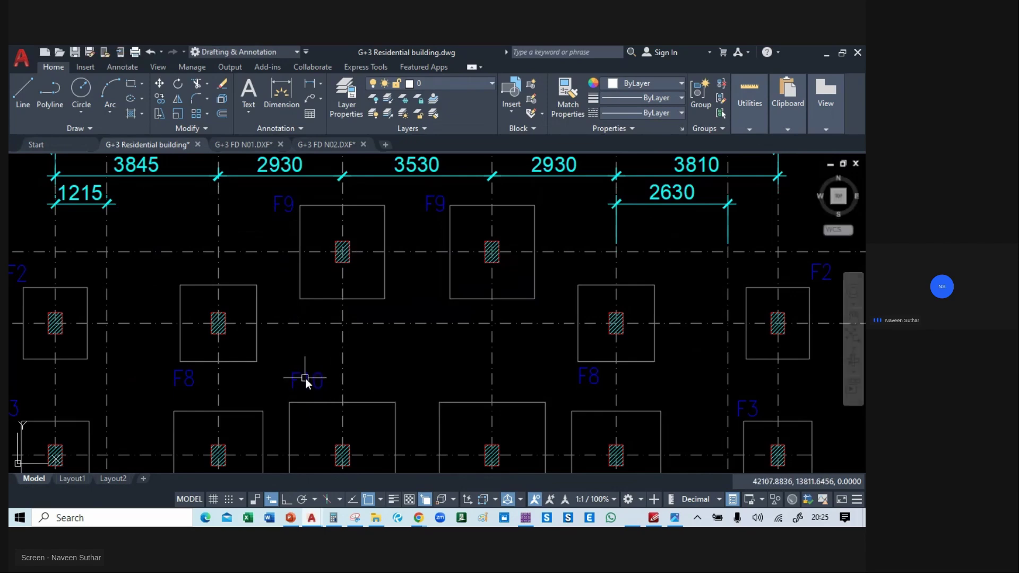
- Copy the F10 label to above the large footing at grid E/03
left_click(305, 381)
type("co")
key("Return")
left_click(317, 379)
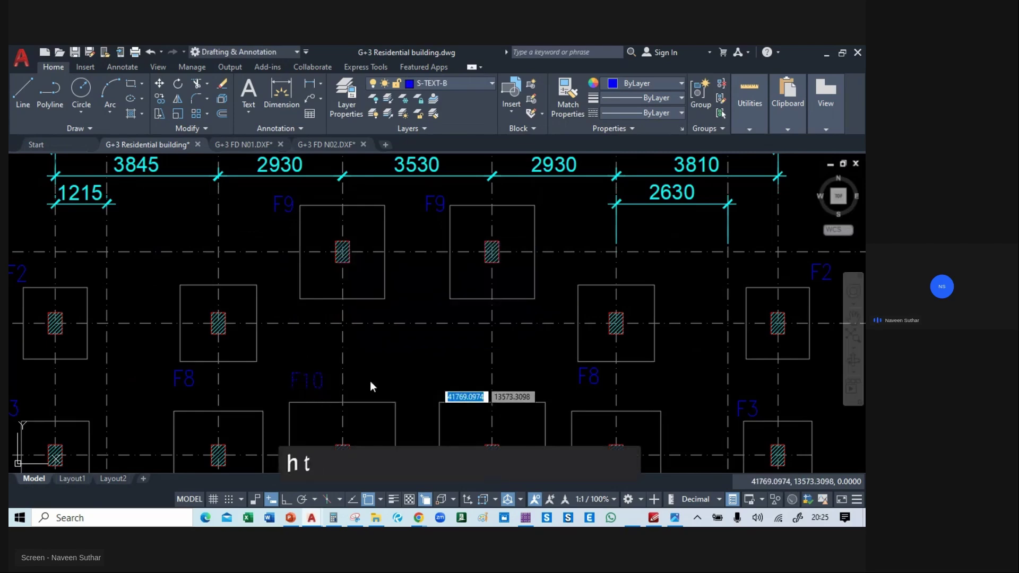
left_click(453, 382)
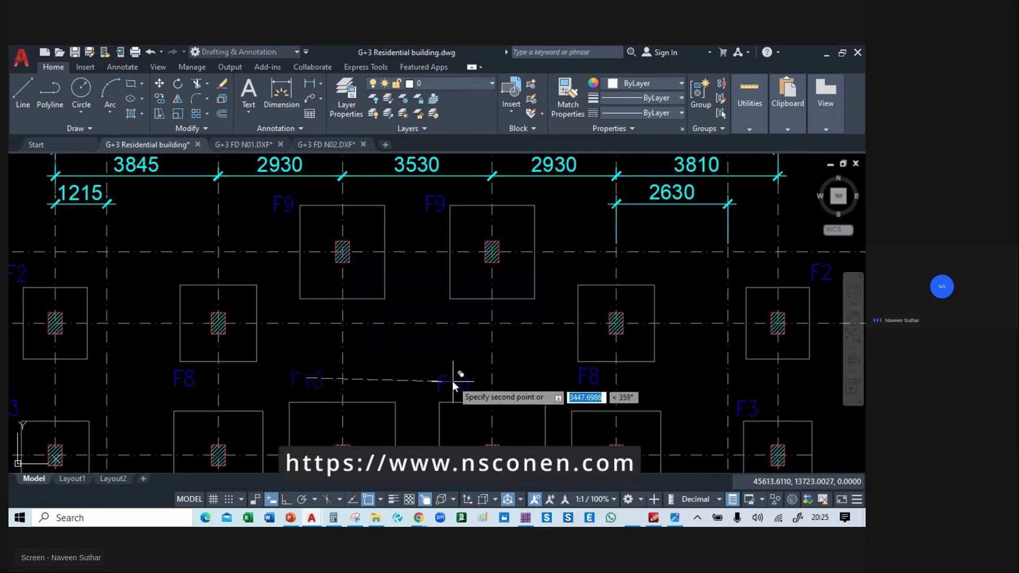
key("Escape")
- Check the footing labels across the whole foundation plan for completeness
scroll(341, 316, "down", 5)
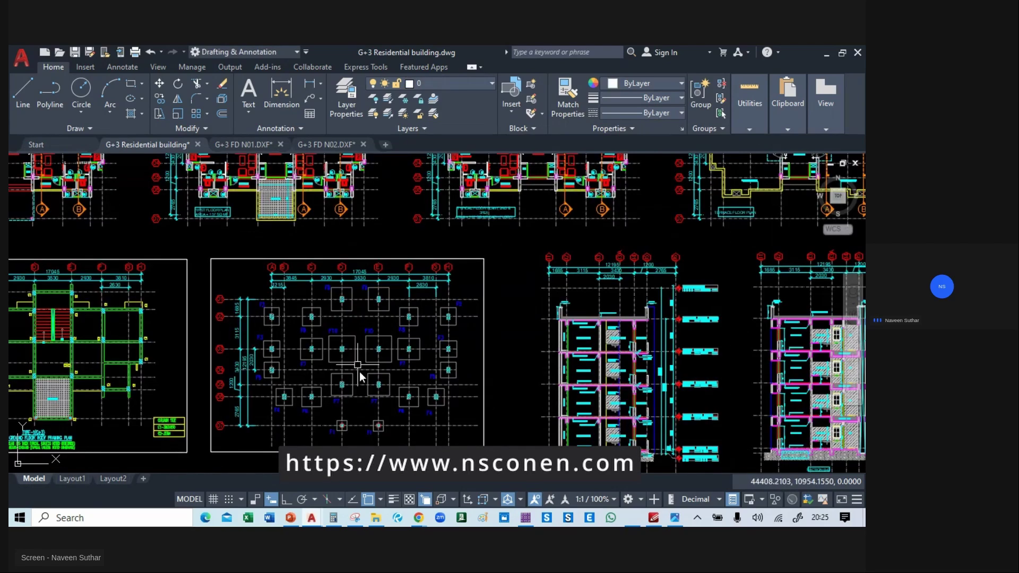
middle_click_drag(364, 292, 291, 353)
scroll(423, 334, "up", 5)
scroll(424, 334, "down", 4)
middle_click_drag(423, 335, 366, 371)
scroll(268, 267, "up", 3)
scroll(268, 266, "up", 2)
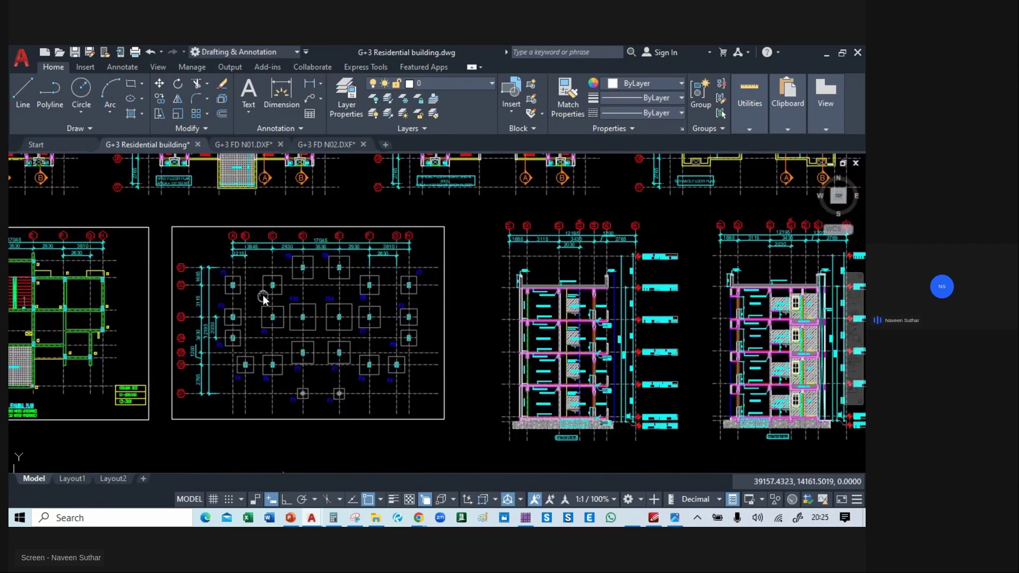
scroll(257, 265, "up", 2)
scroll(222, 249, "up", 1)
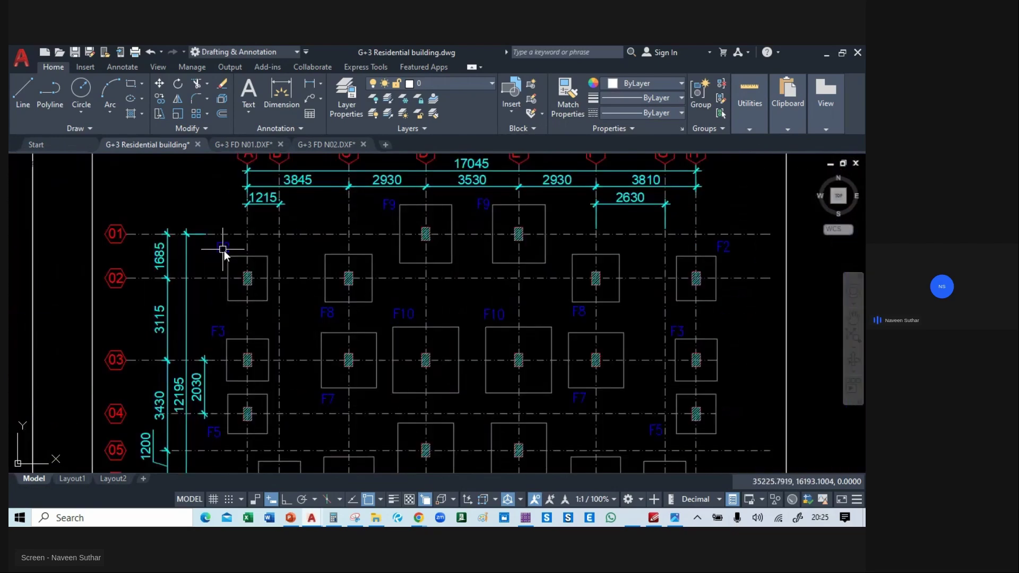
- Define the foundation plan and the pasted SAFE footing layout together as one block named "name"
scroll(236, 257, "down", 5)
left_click(228, 182)
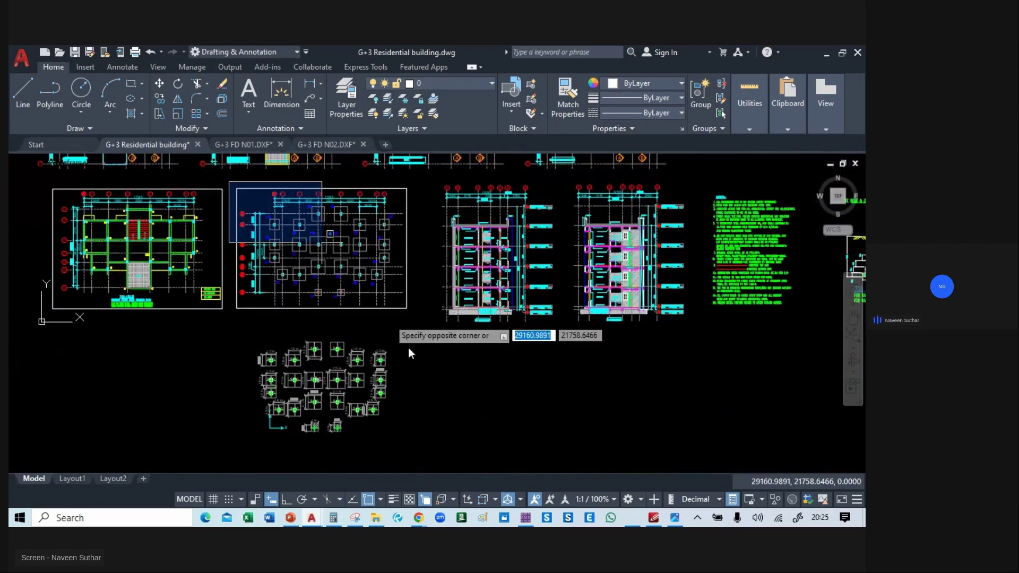
left_click(421, 447)
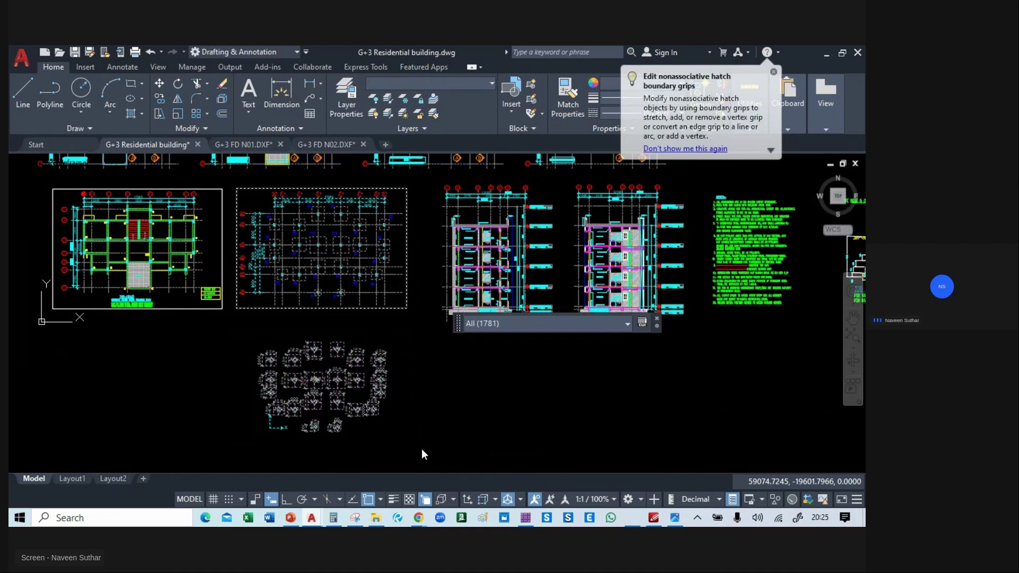
key("b")
key("Return")
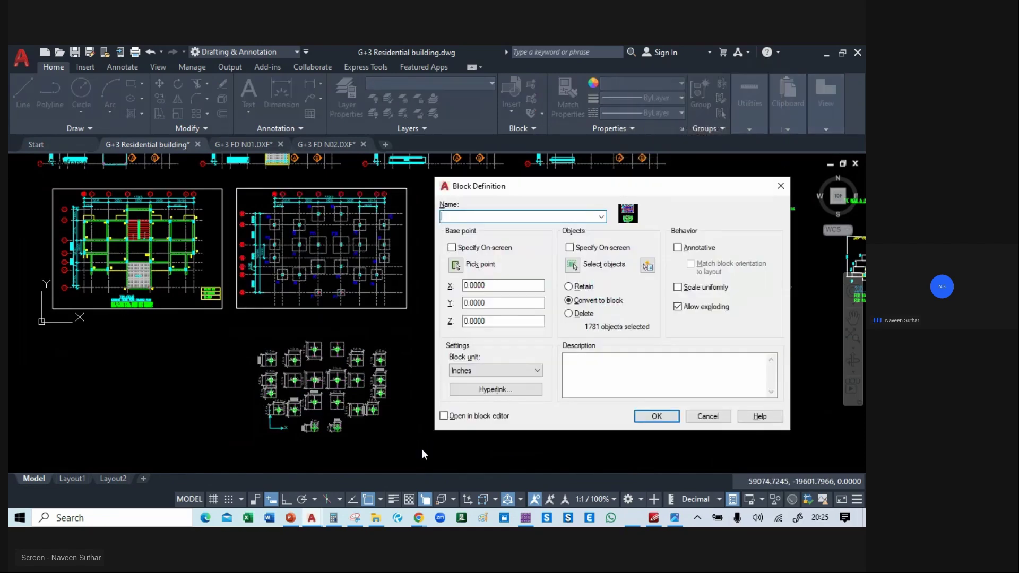
type("name")
left_click(655, 416)
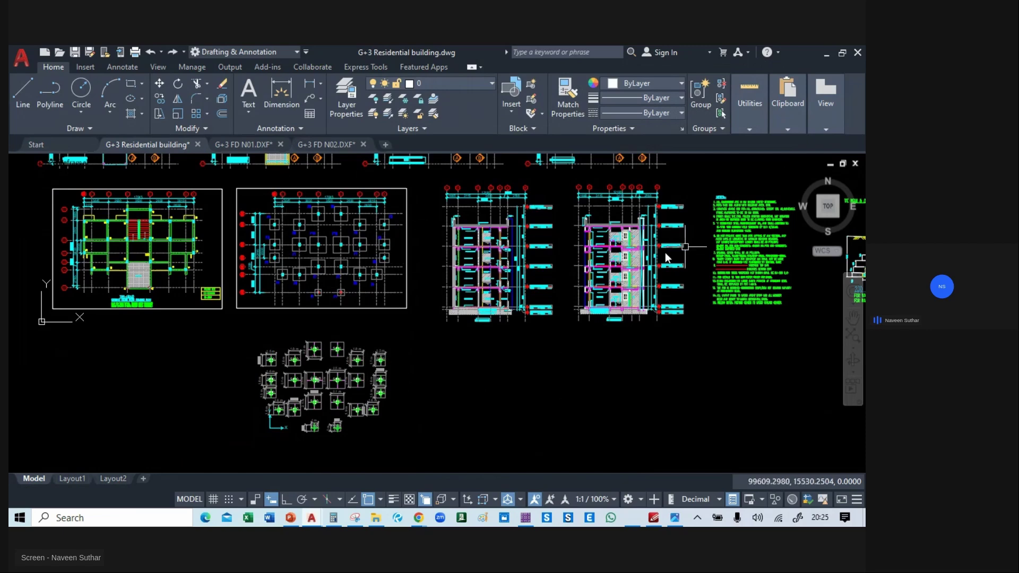
scroll(405, 377, "down", 4)
scroll(359, 311, "up", 2)
scroll(359, 310, "up", 4)
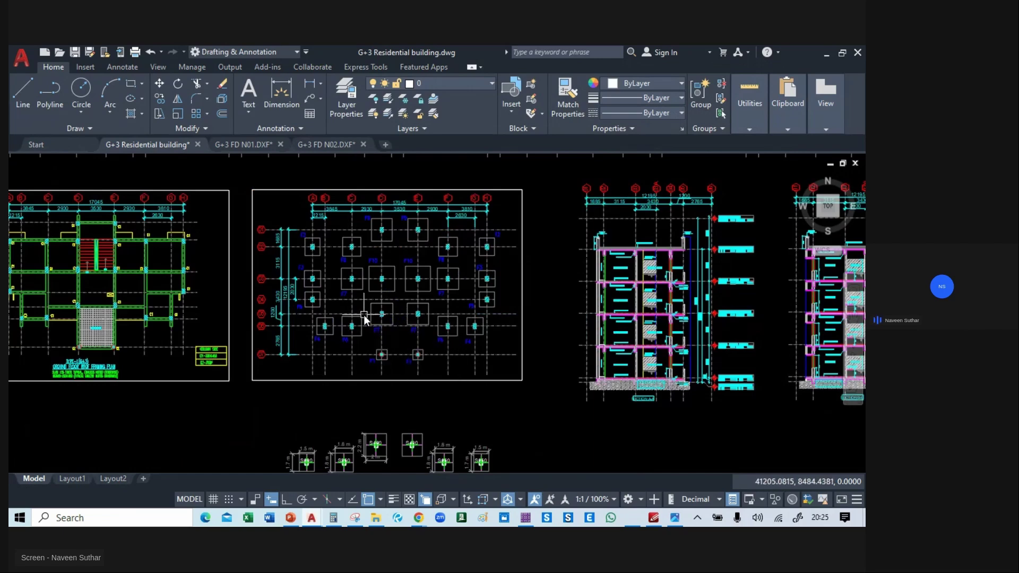
scroll(364, 319, "down", 2)
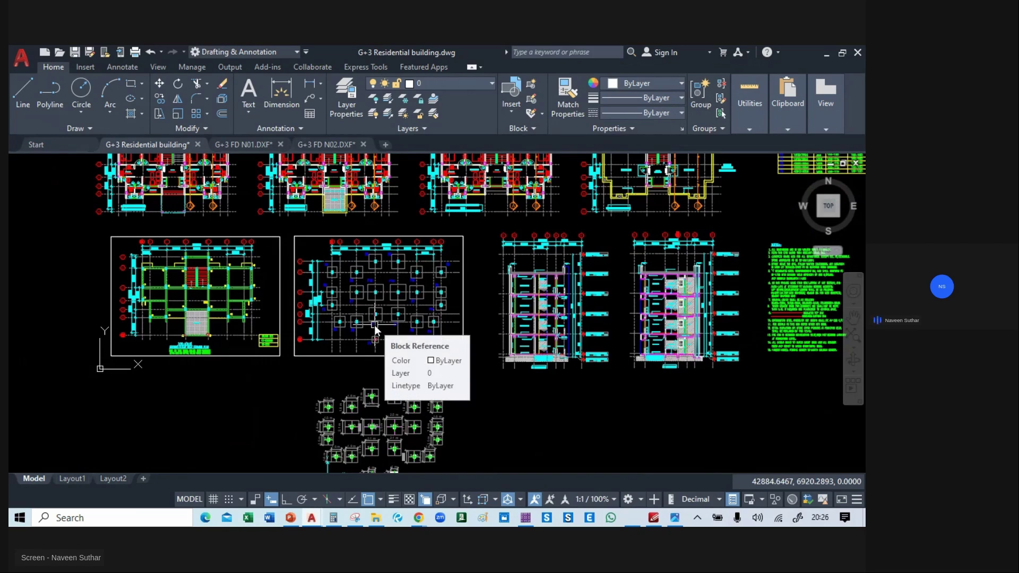
middle_click_drag(397, 338, 396, 314)
middle_click_drag(387, 389, 386, 370)
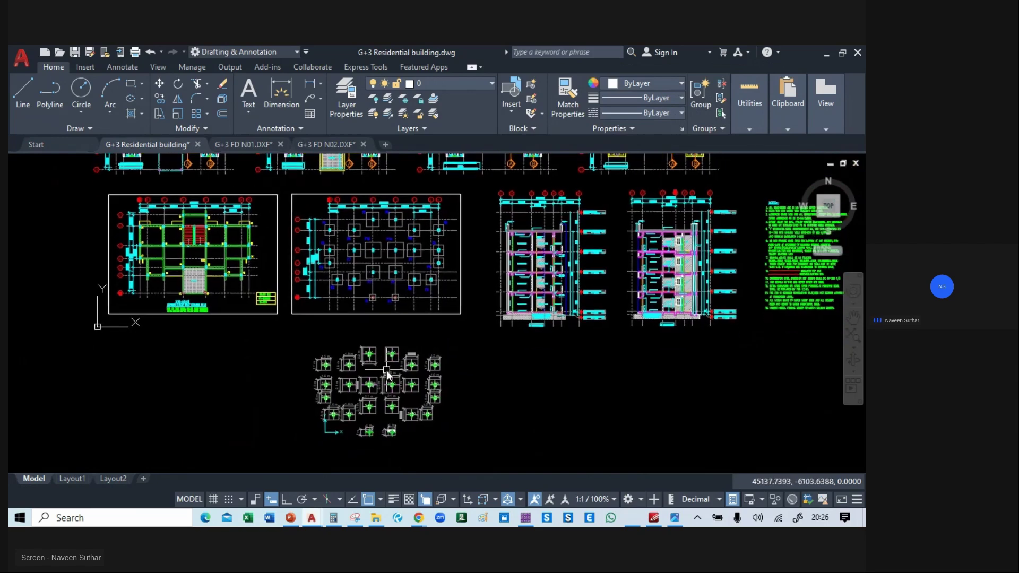
- Open the "name" block containing the foundation plan and the SAFE footing layout in the Block Editor
left_click(387, 362)
double_click(387, 362)
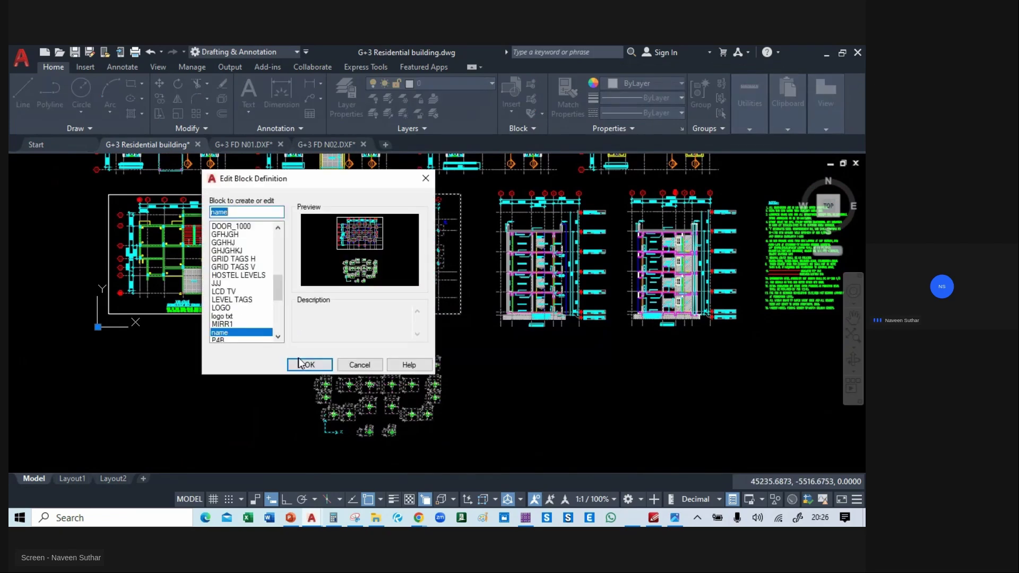
left_click(301, 361)
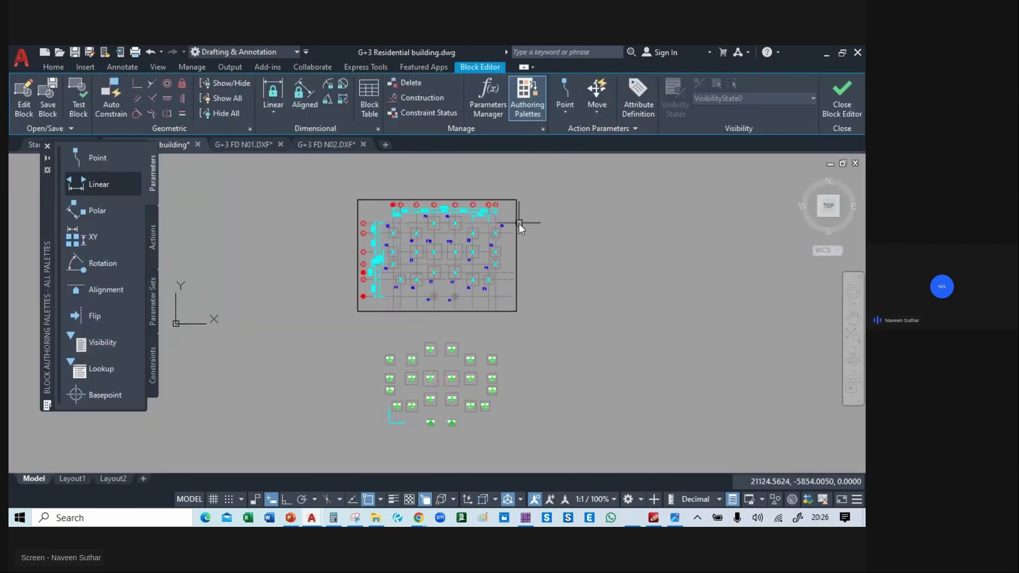
- Copy all the F1 to F10 footing labels from the foundation plan onto the matching footings of the SAFE layout below it
scroll(431, 298, "up", 10)
left_click(387, 320)
left_click(340, 355)
right_click(339, 218)
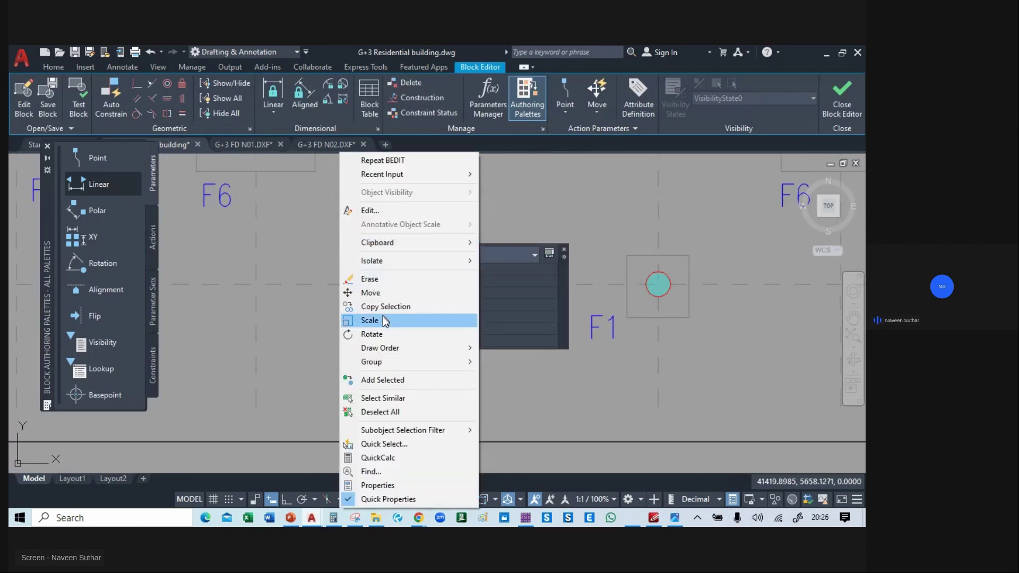
left_click(383, 398)
scroll(351, 300, "down", 4)
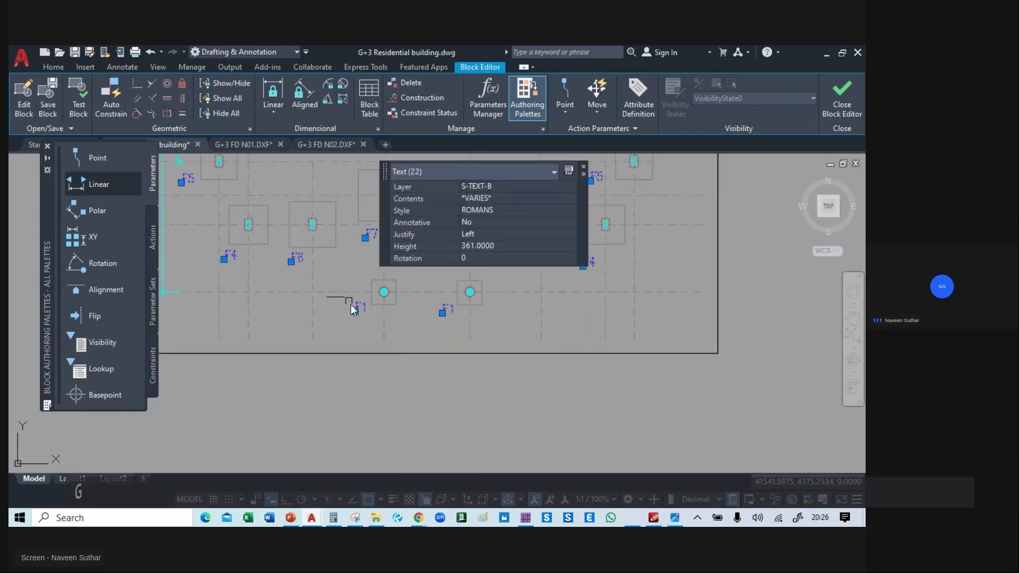
type("co")
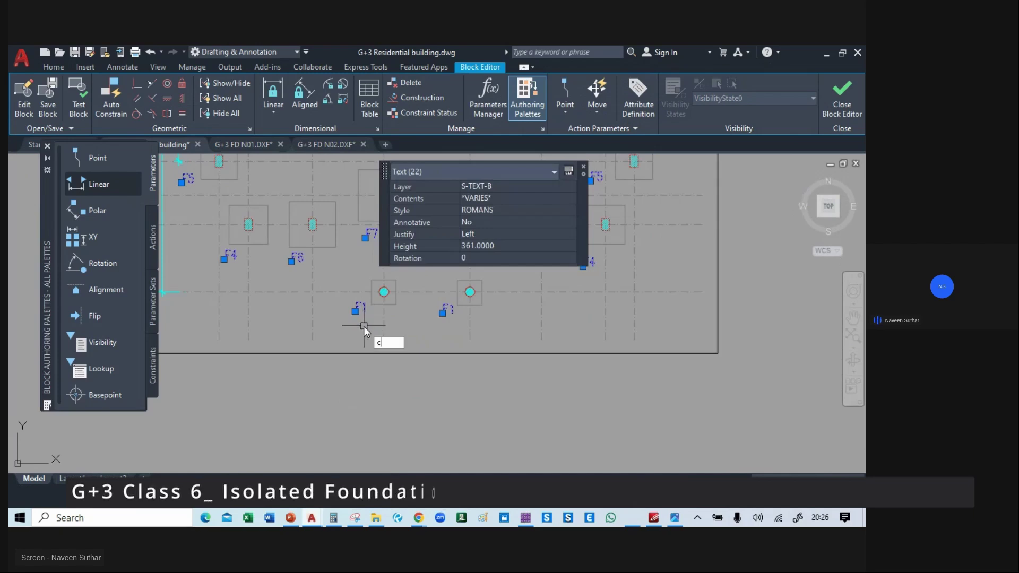
key("Return")
middle_click_drag(363, 341, 407, 170)
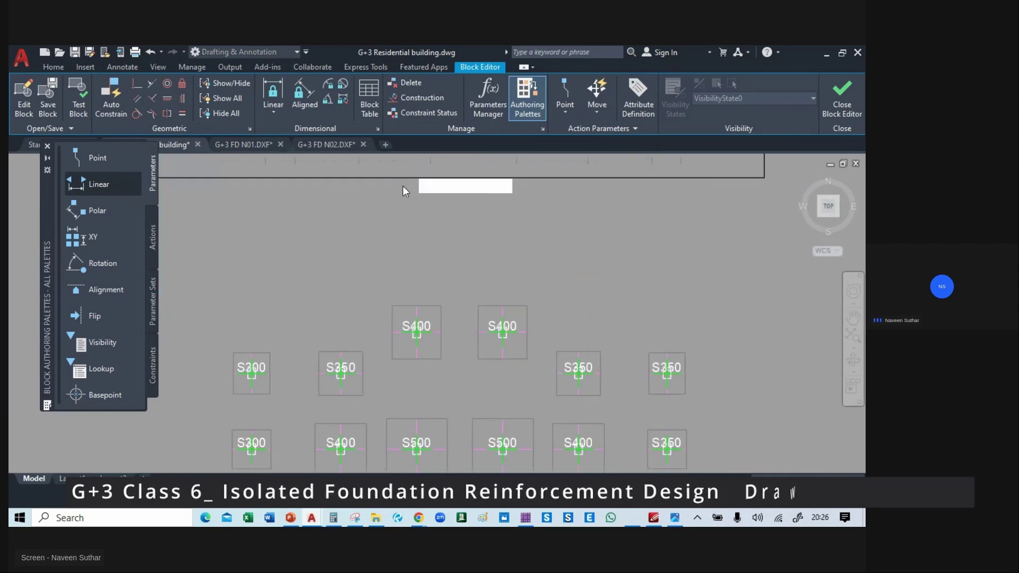
scroll(394, 211, "down", 2)
left_click(400, 180)
middle_click_drag(408, 380, 410, 211)
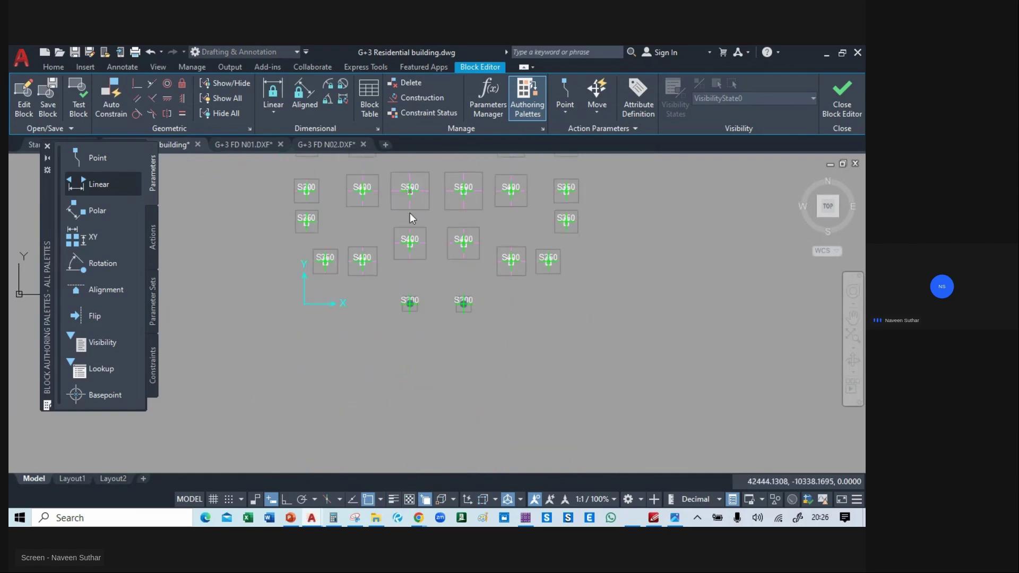
left_click(411, 327)
scroll(382, 335, "down", 4)
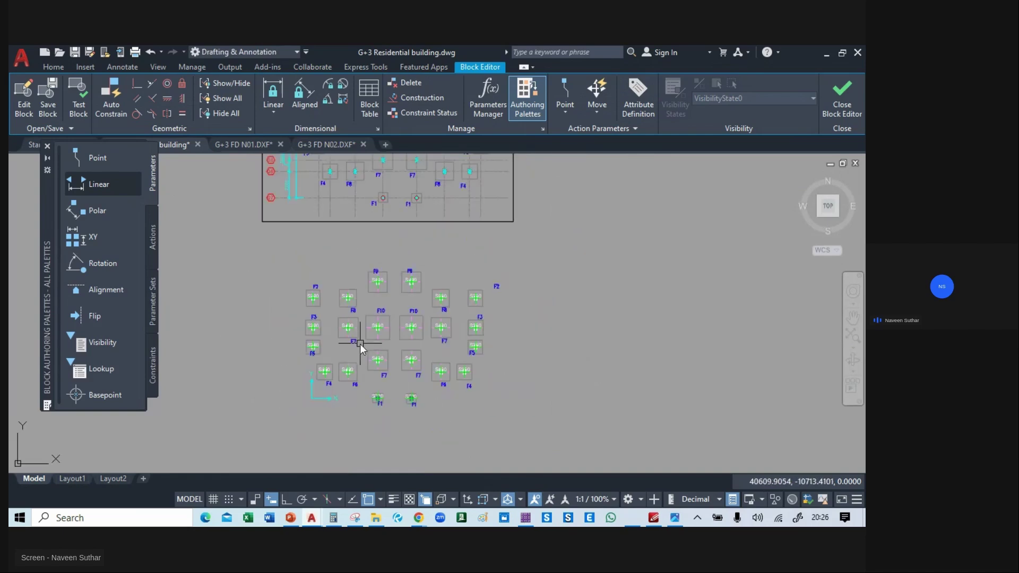
- Close the Block Editor and save the changes to the "name" block
mouse_move(542, 269)
middle_mouse_down()
mouse_move(568, 410)
mouse_move(575, 277)
mouse_move(551, 360)
mouse_move(564, 313)
middle_mouse_up()
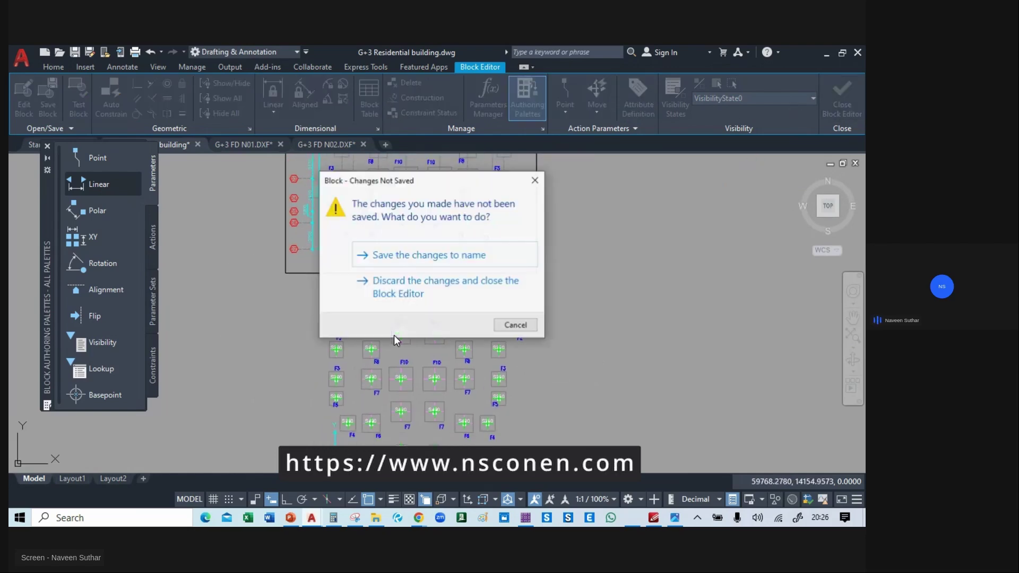
left_click(451, 256)
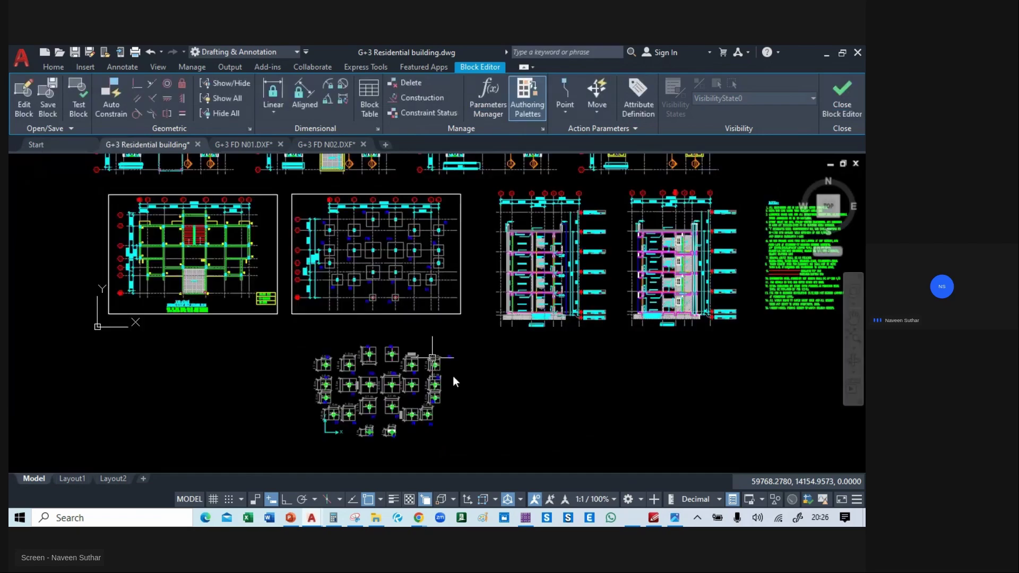
- Look over the labelled foundation plan and the footing schedule table beside the terrace floor plan
scroll(246, 316, "up", 4)
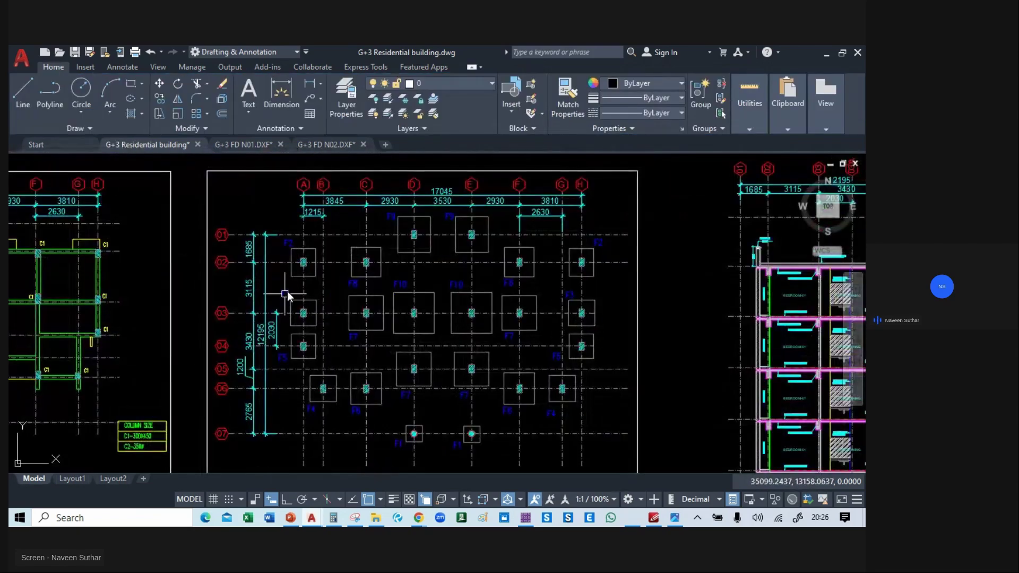
mouse_move(665, 193)
middle_mouse_down()
mouse_move(244, 344)
mouse_move(154, 387)
middle_mouse_up()
mouse_move(684, 180)
middle_mouse_down()
mouse_move(470, 259)
mouse_move(117, 302)
middle_mouse_up()
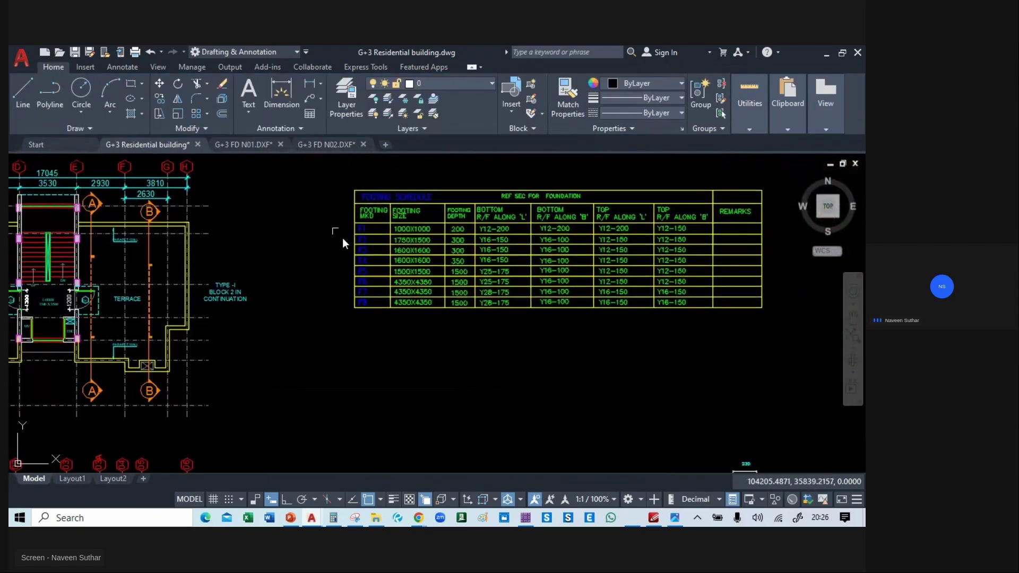
middle_click_drag(154, 397, 804, 164)
middle_click_drag(253, 335, 466, 234)
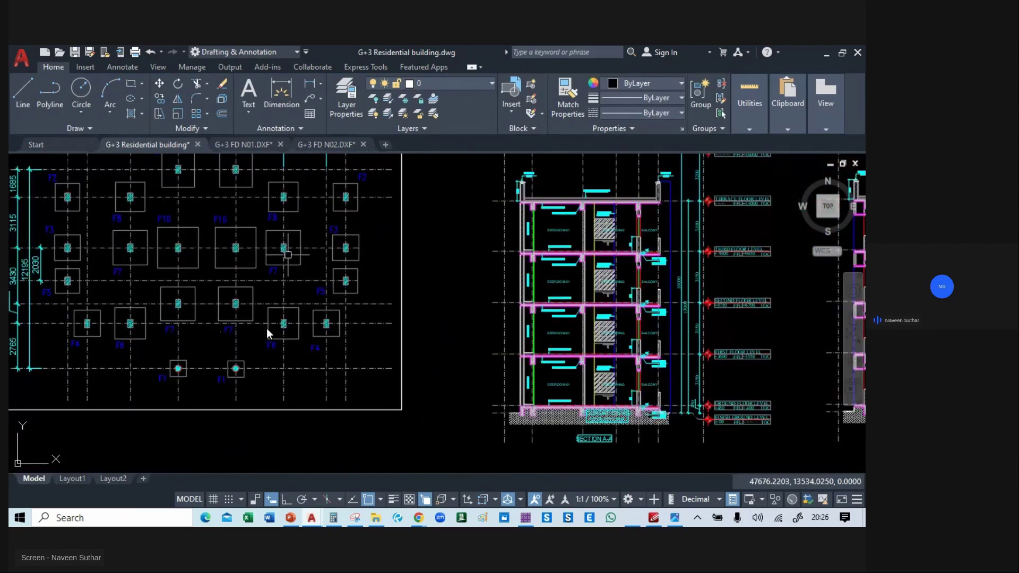
scroll(187, 297, "down", 5)
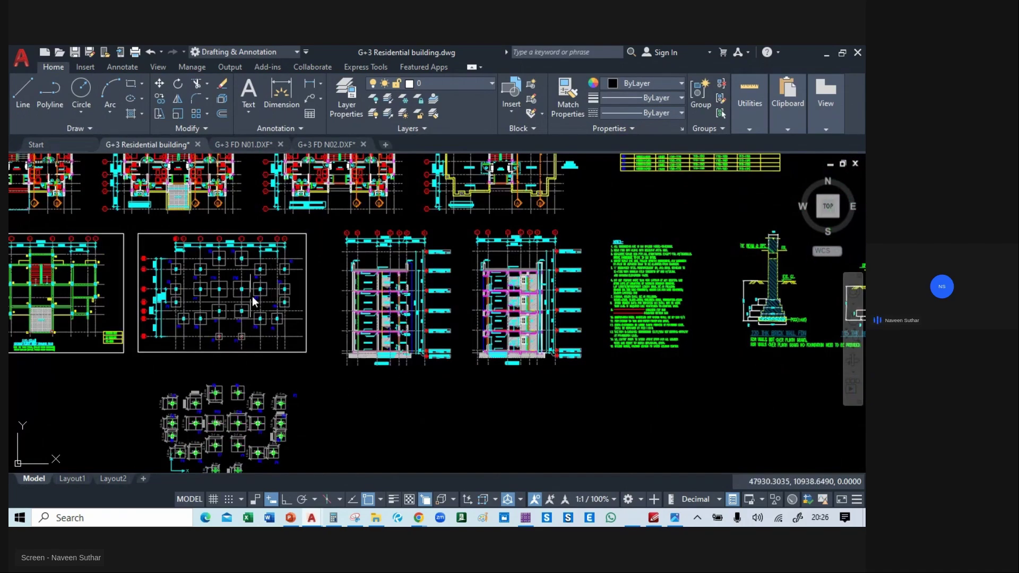
scroll(367, 262, "up", 2)
scroll(367, 266, "up", 2)
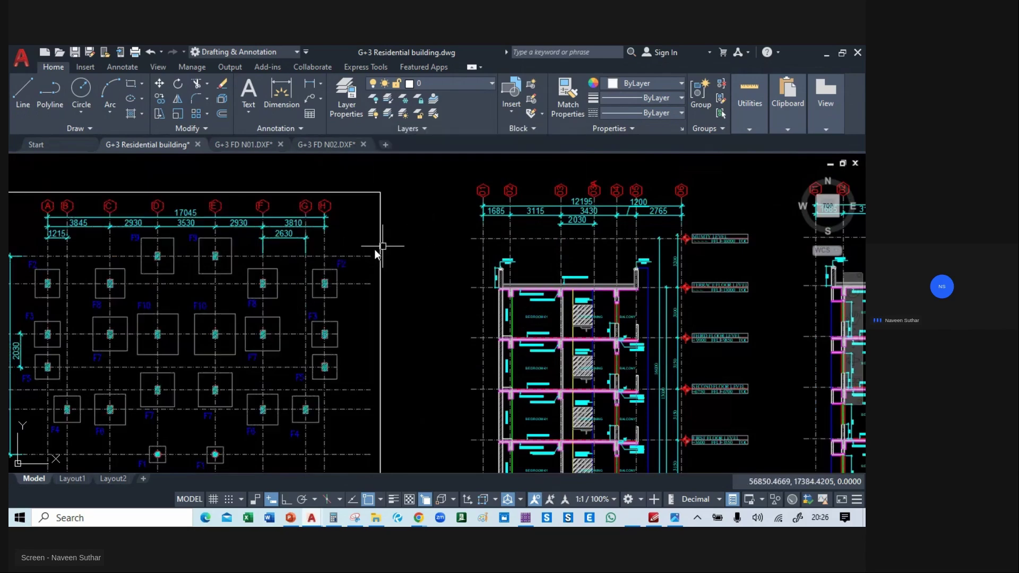
- Explode the "name" block so the foundation plan and SAFE footing layout are separate objects again
scroll(364, 263, "up", 4)
left_click(380, 263)
scroll(394, 291, "down", 3)
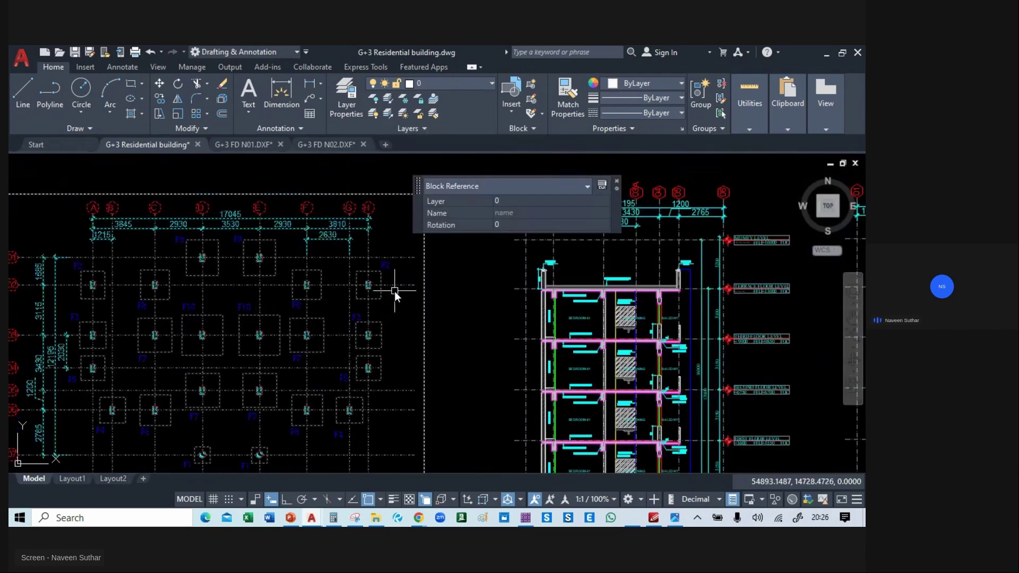
key("Escape")
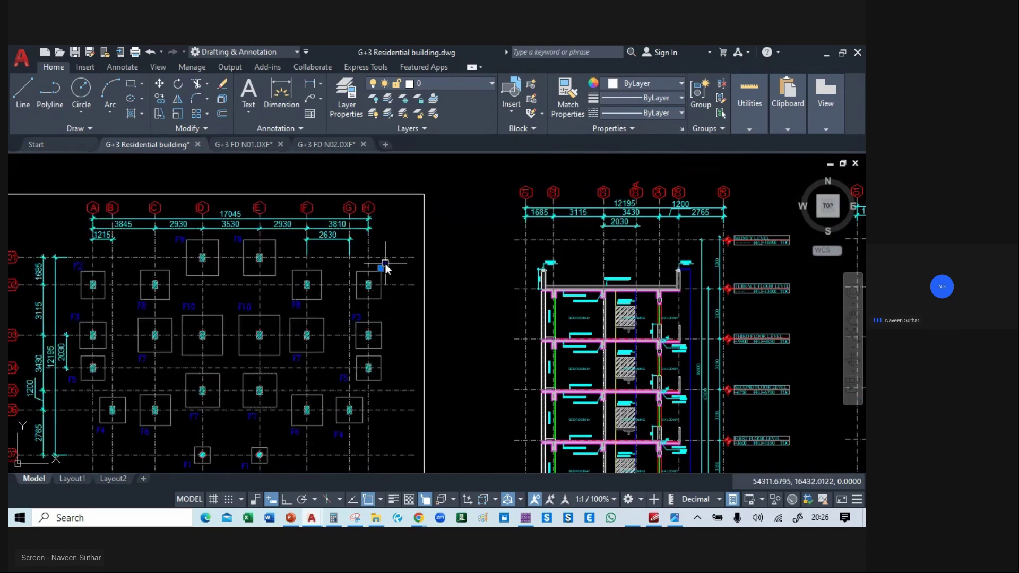
left_click(385, 265)
scroll(398, 271, "up", 3)
right_click(390, 272)
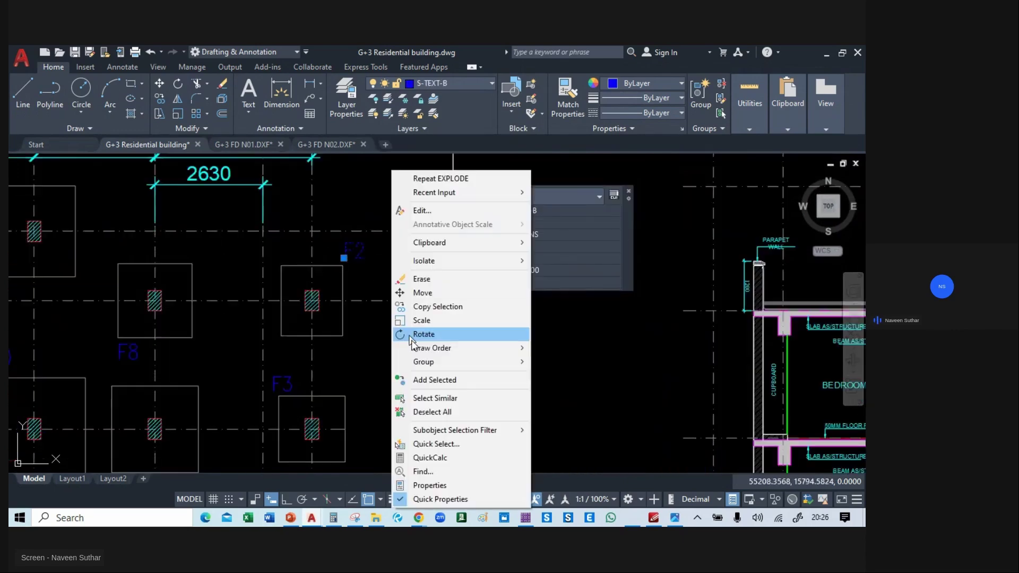
left_click(438, 395)
scroll(353, 376, "down", 5)
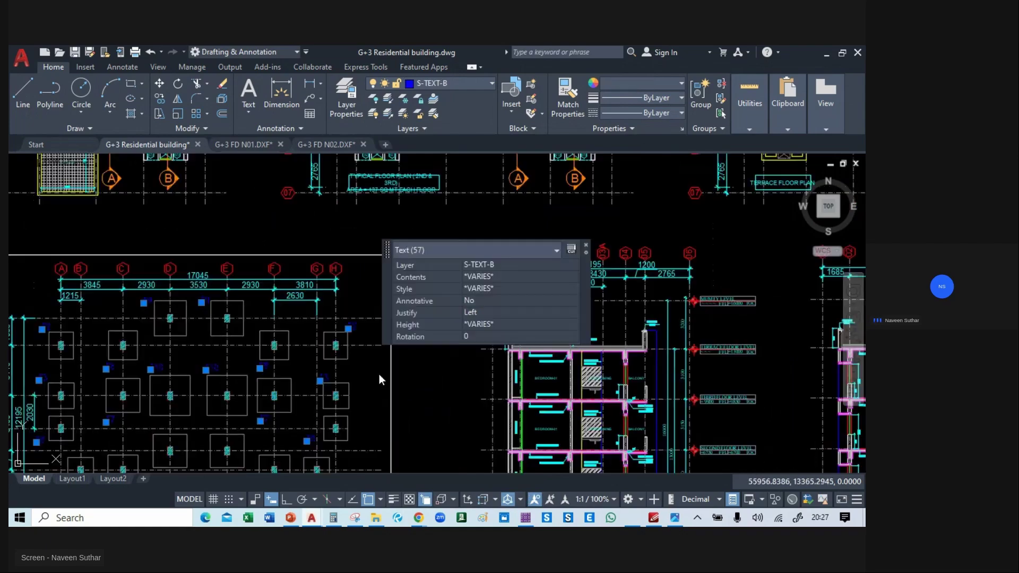
scroll(379, 374, "down", 5)
scroll(701, 238, "up", 10)
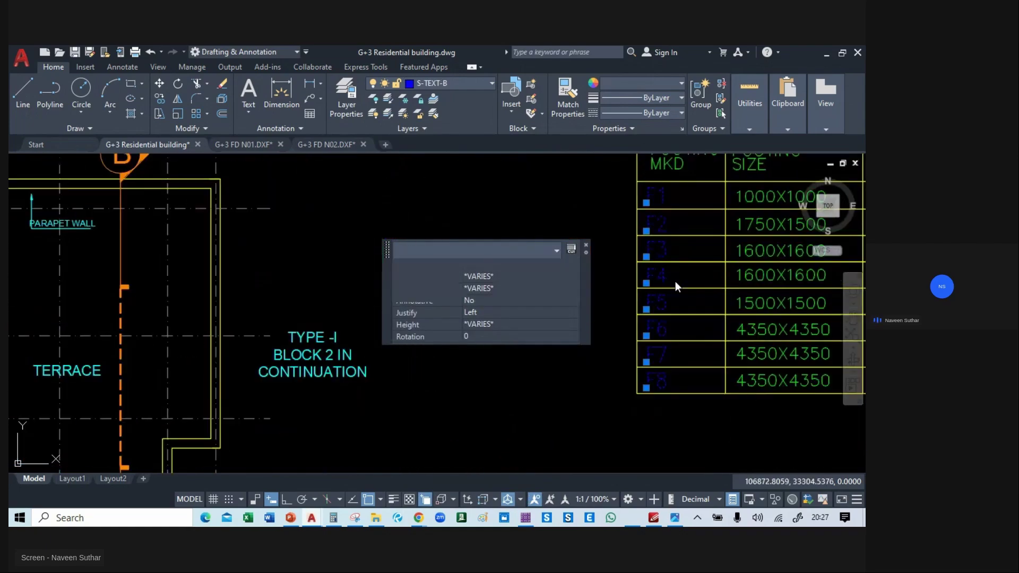
key("Escape")
- Move the labelled SAFE footing layout to the empty area directly above the footing schedule
scroll(502, 262, "down", 8)
scroll(435, 325, "up", 5)
scroll(435, 325, "up", 3)
scroll(271, 241, "down", 3)
left_click(262, 234)
left_click(526, 440)
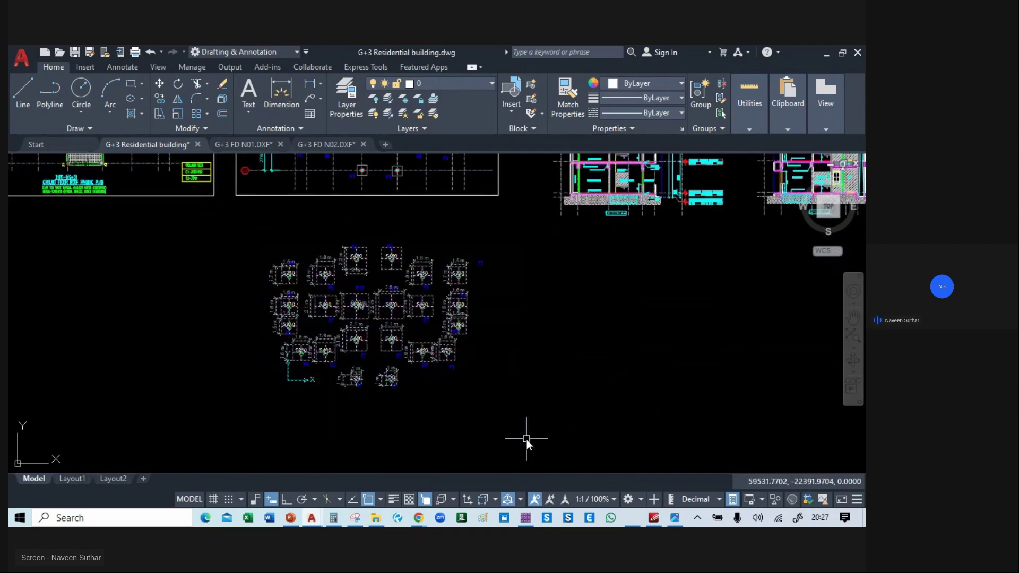
type("m")
key("Return")
middle_click_drag(493, 322, 19, 458)
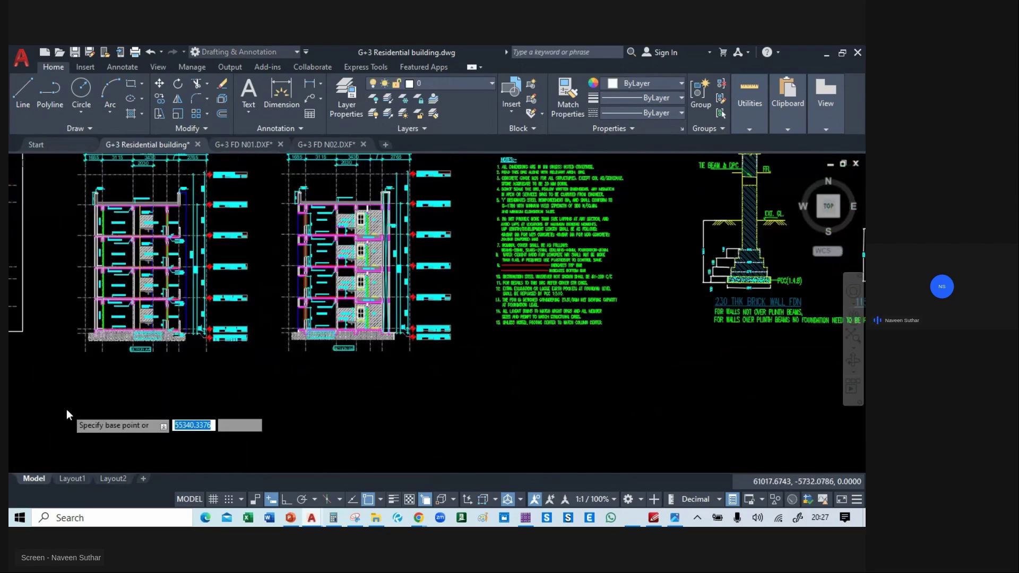
scroll(66, 409, "down", 3)
left_click(154, 391)
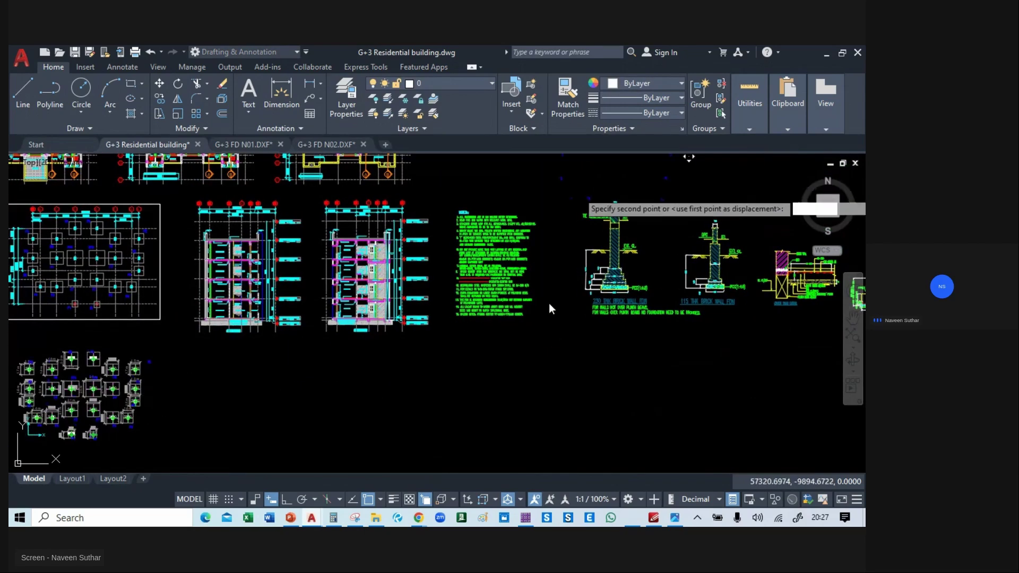
middle_click_drag(549, 304, 451, 447)
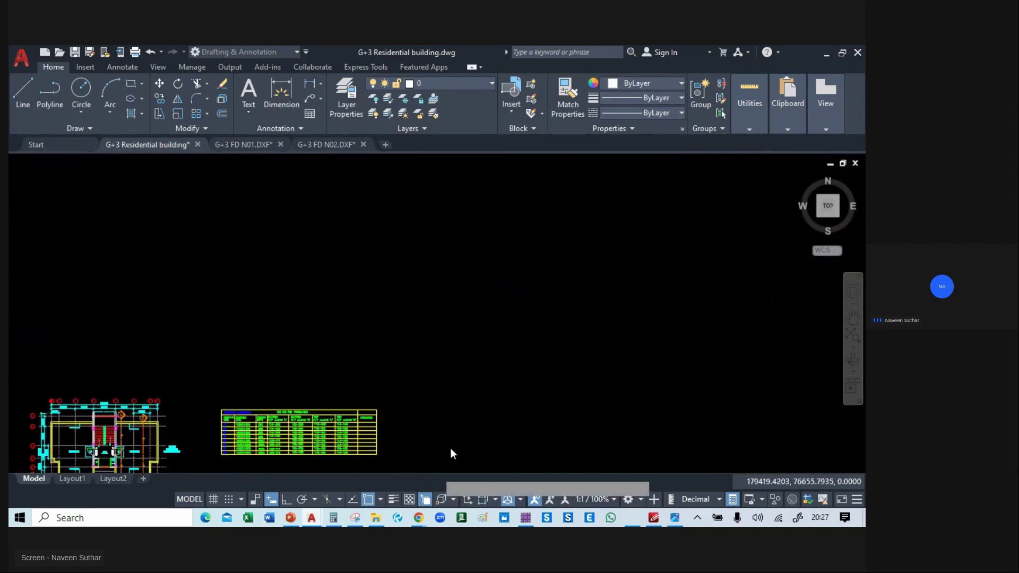
left_click(314, 337)
- Compare the sizes and thicknesses of the labelled SAFE footings with the rows of the footing schedule
middle_click_drag(330, 371, 513, 278)
scroll(433, 335, "up", 6)
middle_click_drag(512, 198, 338, 320)
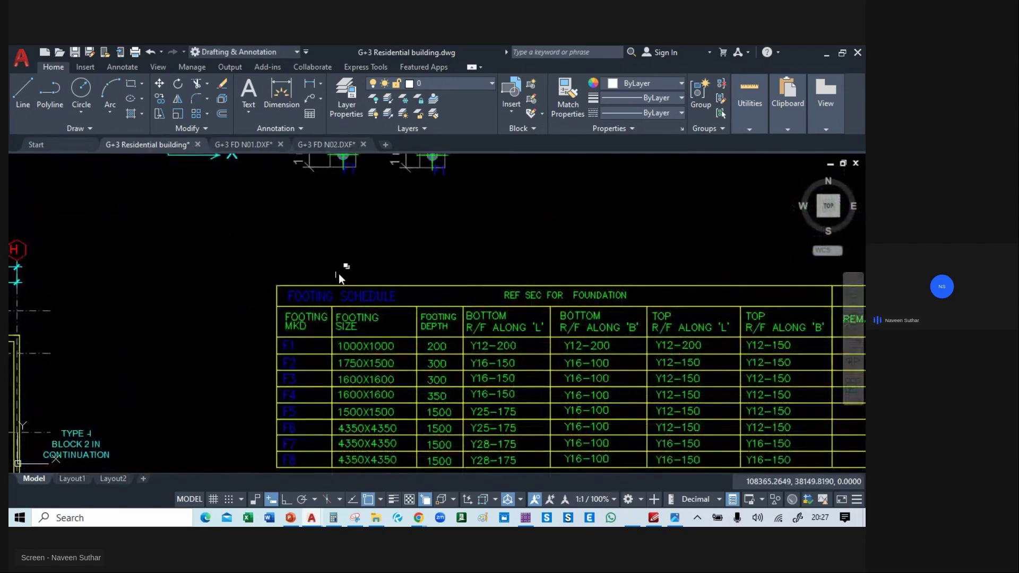
middle_click_drag(340, 269, 378, 511)
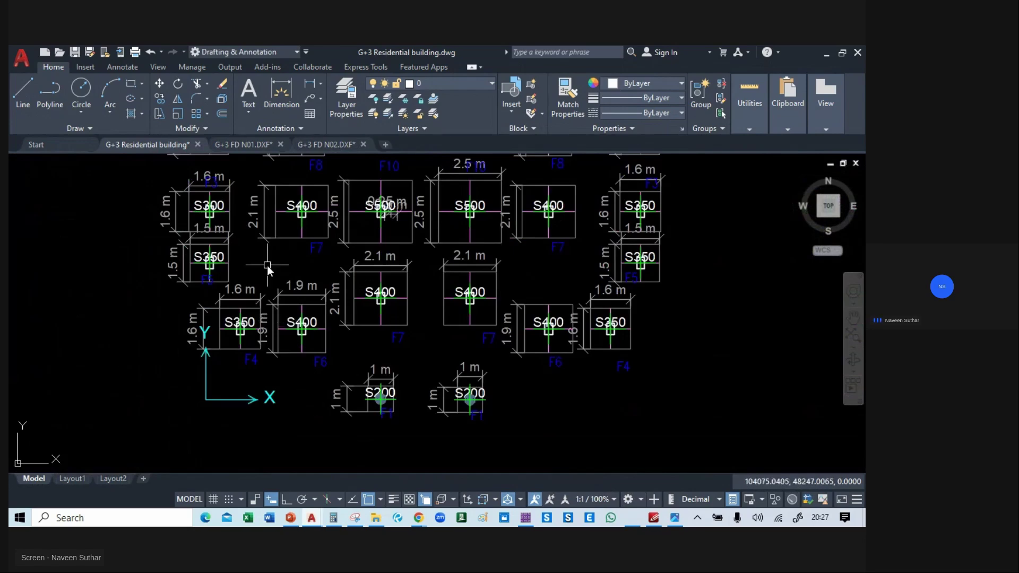
scroll(266, 265, "down", 3)
scroll(170, 249, "up", 5)
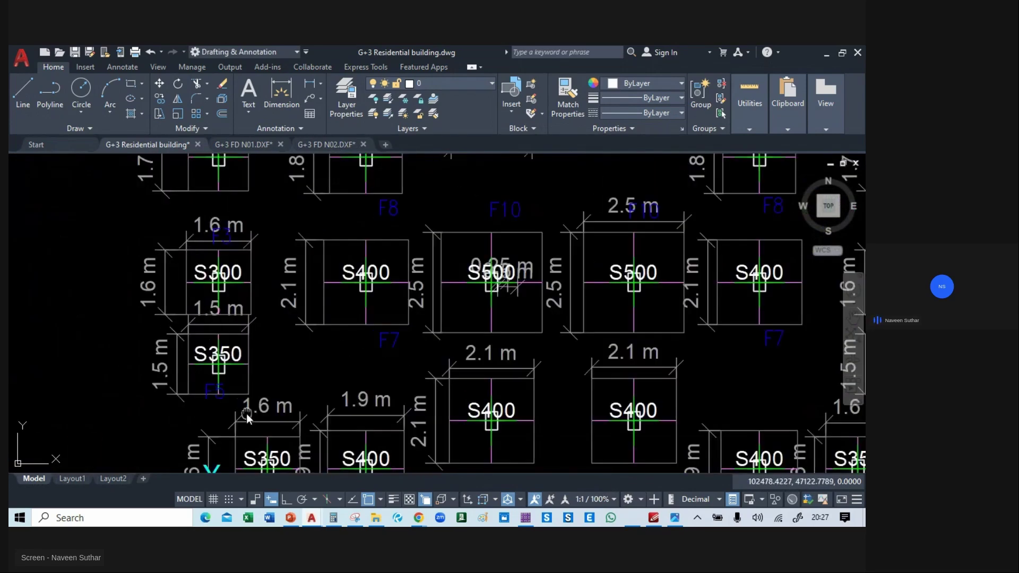
middle_click_drag(246, 414, 211, 385)
scroll(259, 305, "down", 2)
middle_click_drag(301, 361, 303, 268)
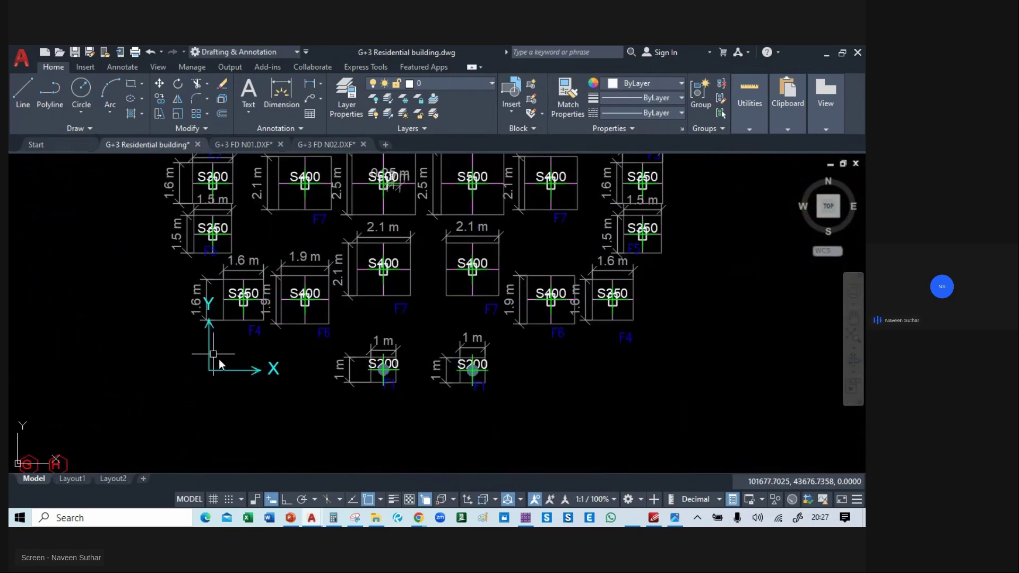
middle_click_drag(219, 359, 260, 167)
middle_click_drag(342, 435, 332, 363)
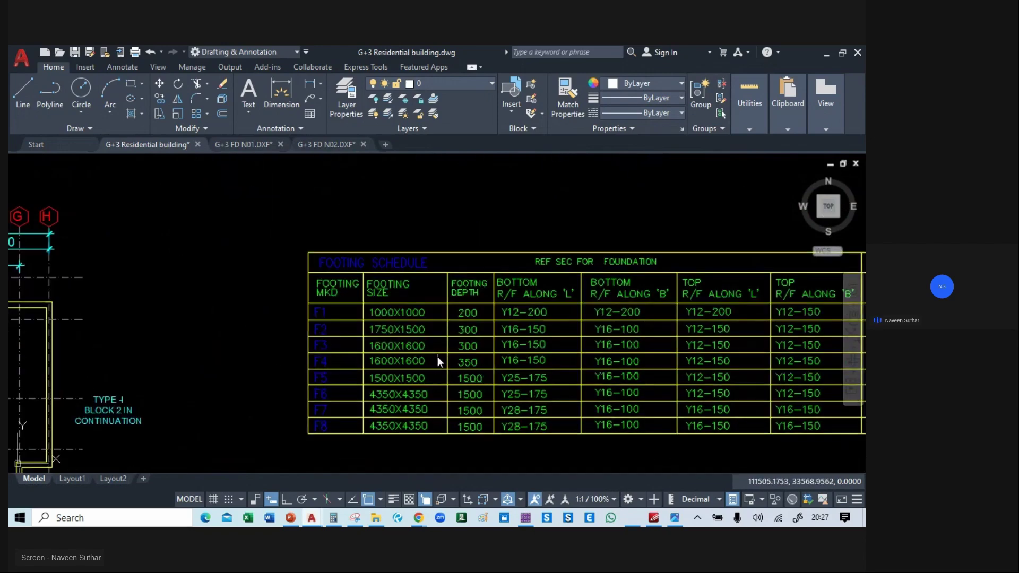
middle_click_drag(354, 268, 332, 460)
middle_click_drag(271, 296, 268, 321)
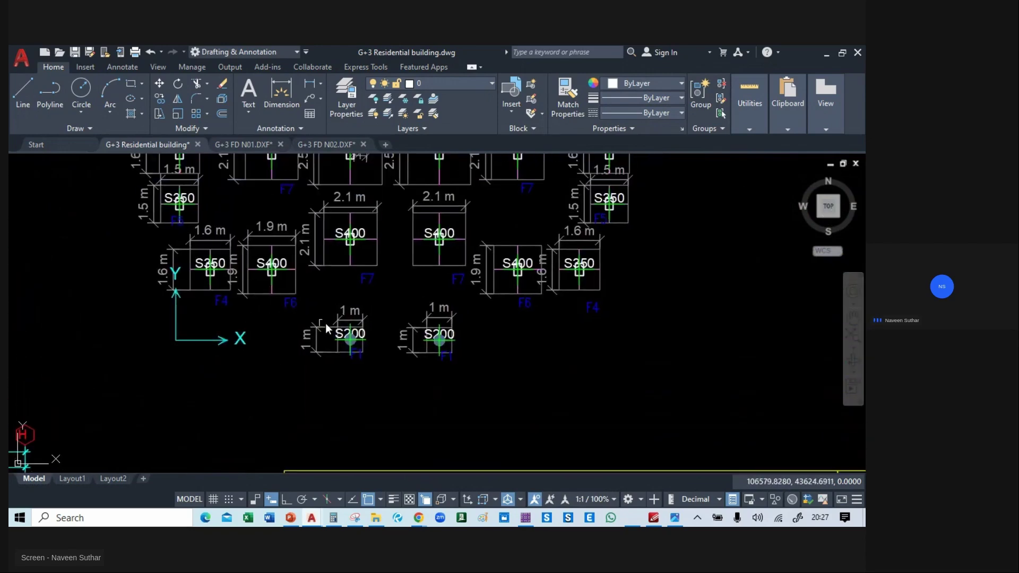
- Set the footing depth of F5 in the footing schedule to 350
mouse_move(526, 354)
middle_mouse_down()
mouse_move(523, 526)
mouse_move(498, 367)
mouse_move(504, 425)
middle_mouse_up()
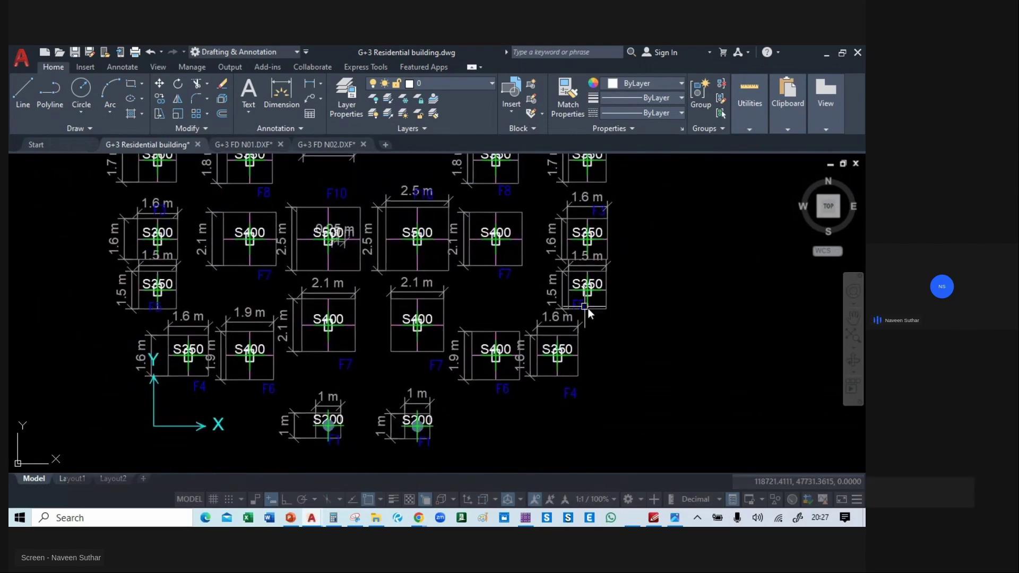
middle_click_drag(605, 336, 589, 160)
scroll(332, 344, "up", 4)
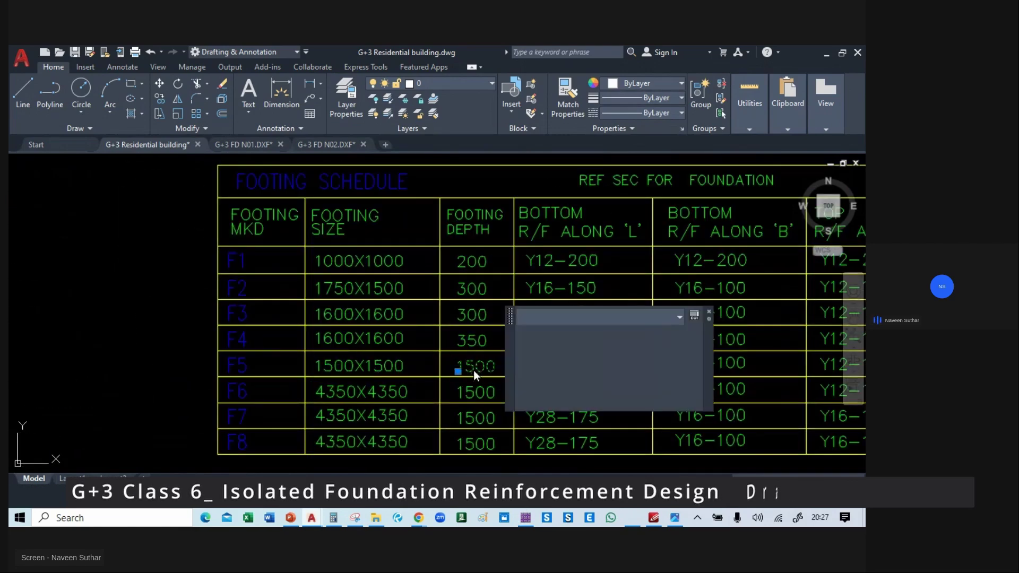
double_click(473, 371)
type("350")
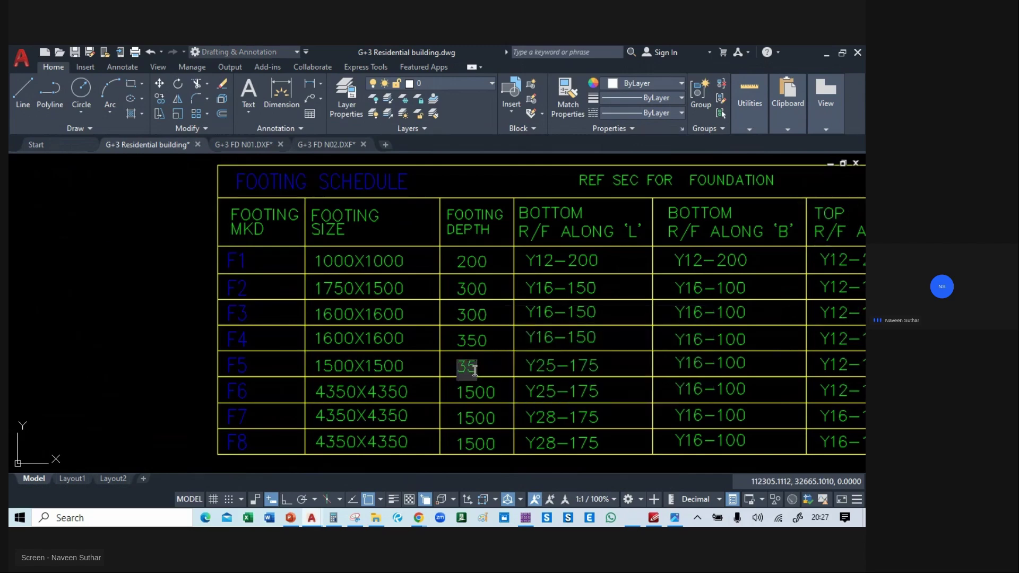
left_click(465, 419)
key("Escape")
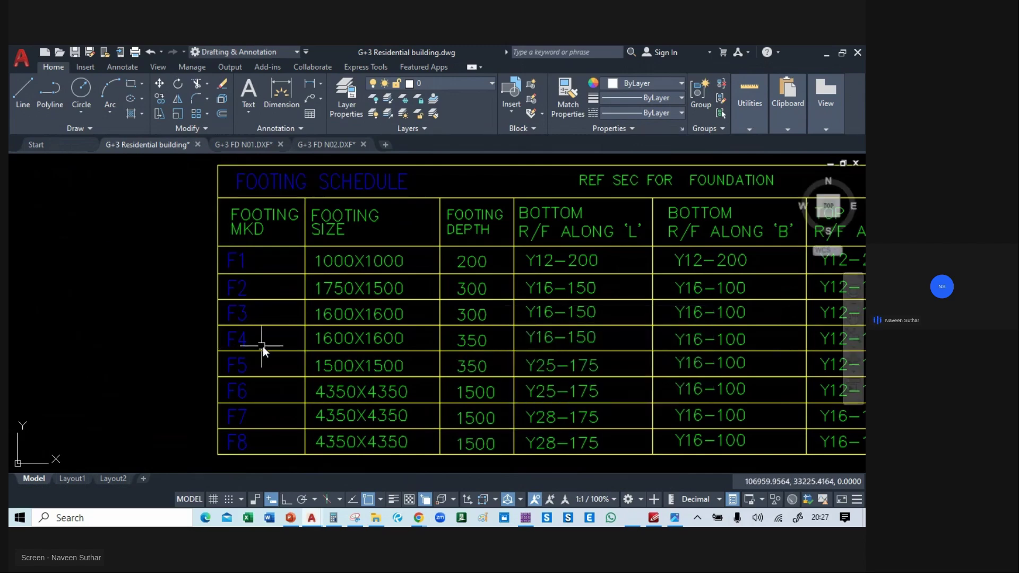
- Set the F6 row of the footing schedule to size 1900X1900 and footing depth 400
scroll(271, 354, "down", 4)
middle_click_drag(321, 173, 355, 323)
scroll(265, 324, "up", 4)
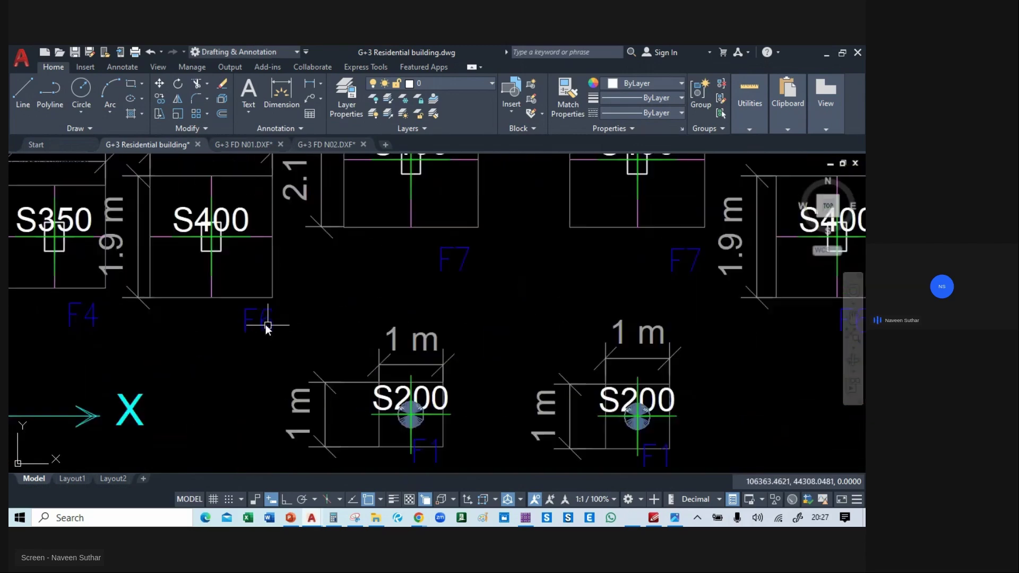
scroll(202, 286, "down", 2)
middle_click_drag(251, 419, 281, 179)
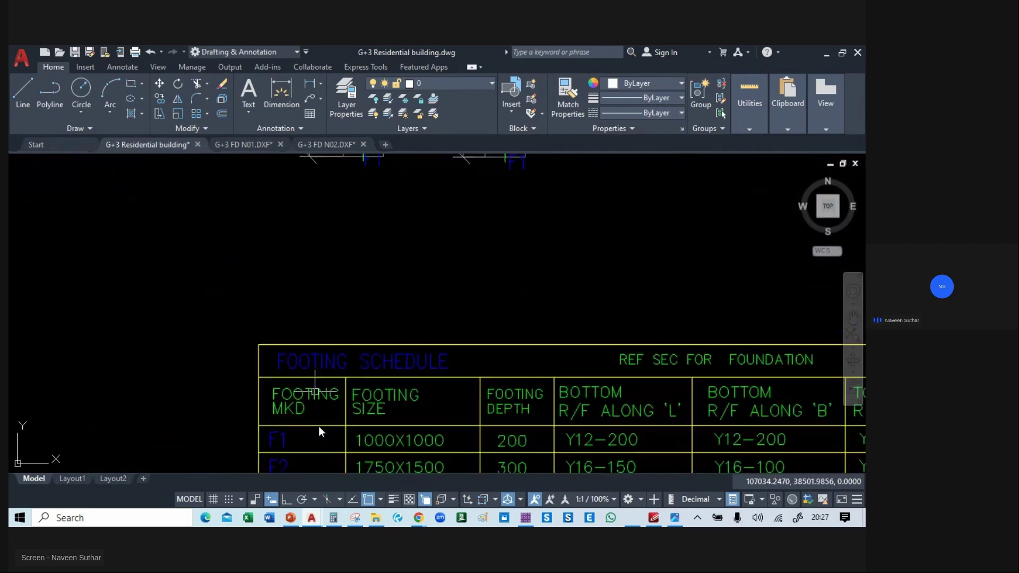
middle_click_drag(320, 431, 303, 228)
left_click(369, 365)
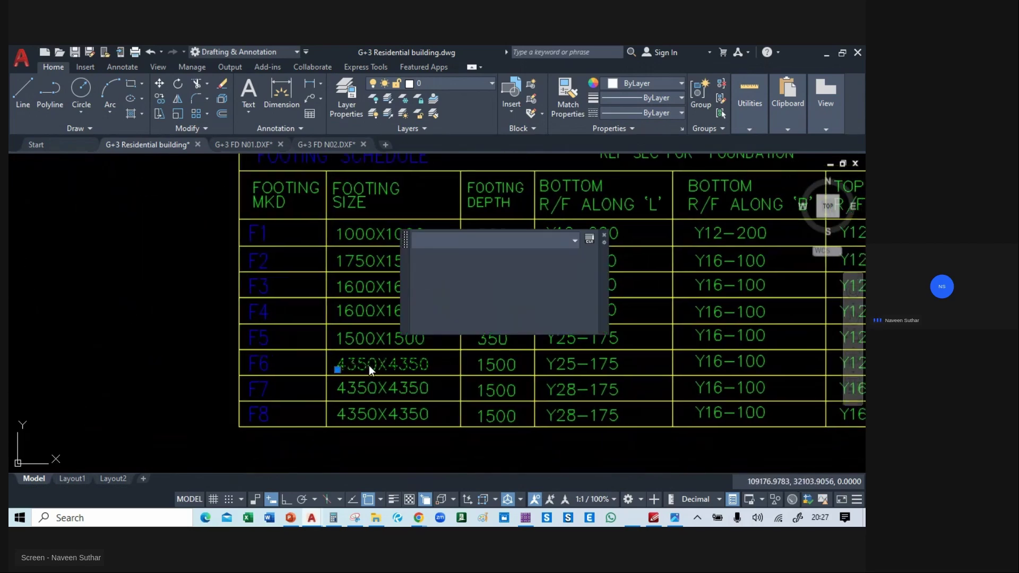
double_click(369, 365)
type("1900X1")
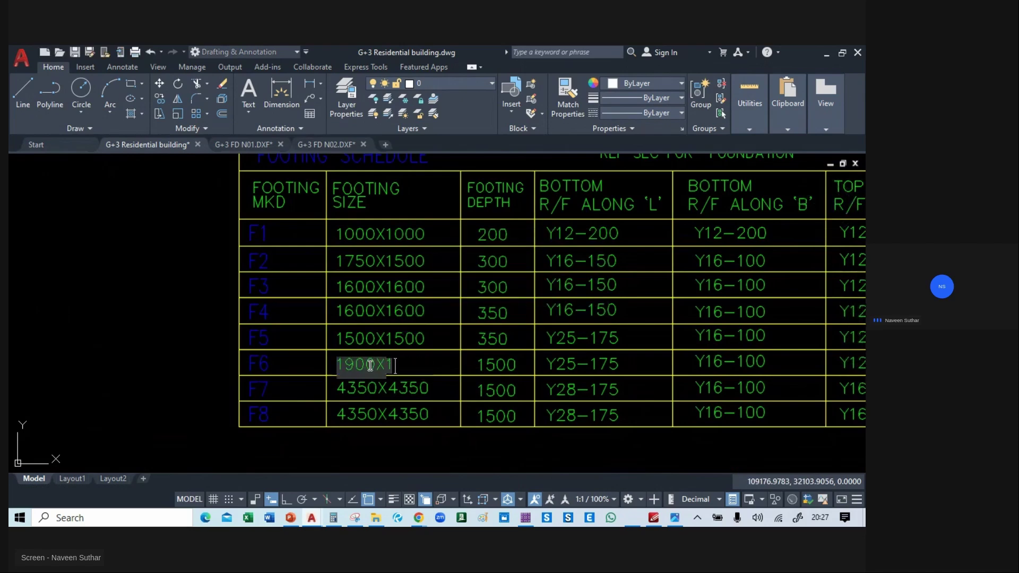
type("900")
key("Return")
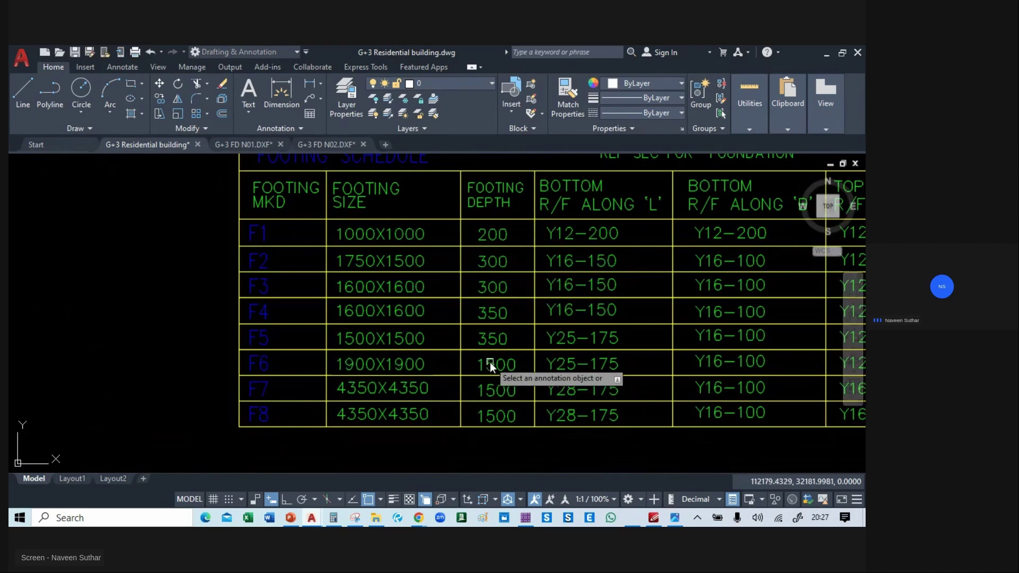
left_click(489, 362)
type("400")
key("Return")
- Set the F7 row of the footing schedule to size 2100X2100 and footing depth 400
middle_click_drag(352, 261, 352, 436)
middle_click_drag(368, 209, 314, 482)
mouse_move(241, 250)
middle_mouse_down()
mouse_move(406, 394)
mouse_move(355, 350)
mouse_move(322, 299)
middle_mouse_up()
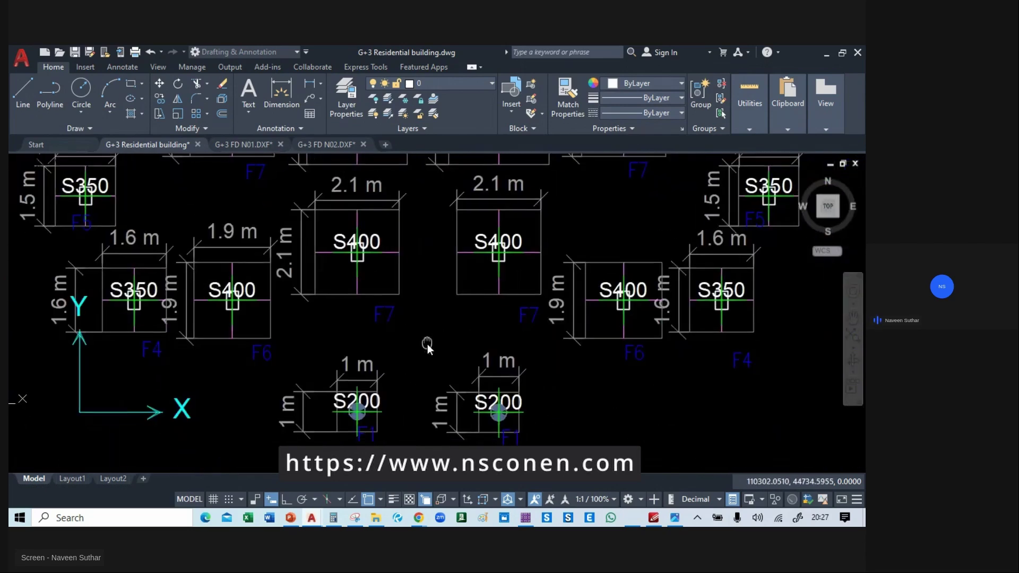
middle_click_drag(470, 425, 452, 209)
middle_click_drag(373, 361, 372, 310)
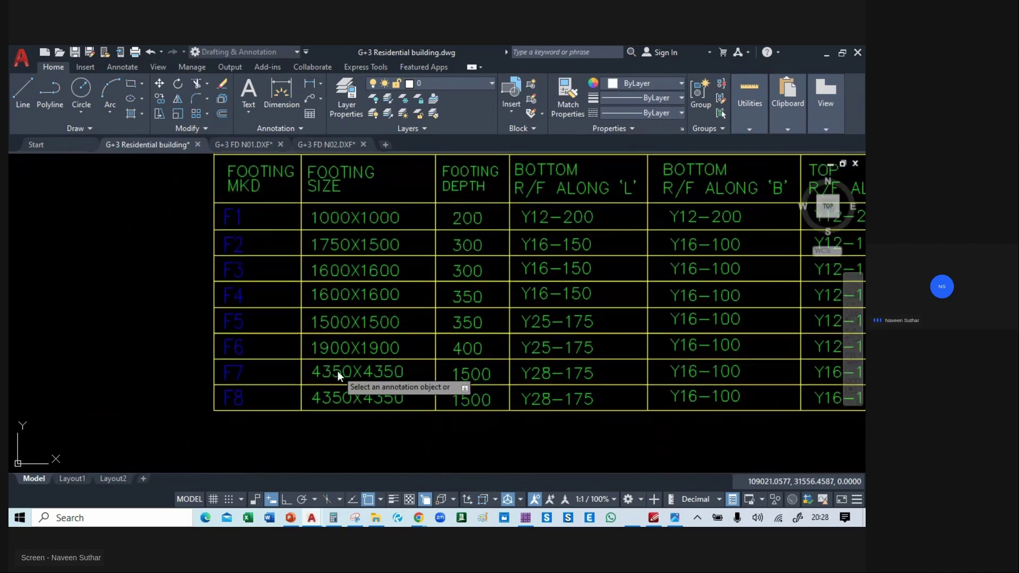
left_click(337, 371)
type("2")
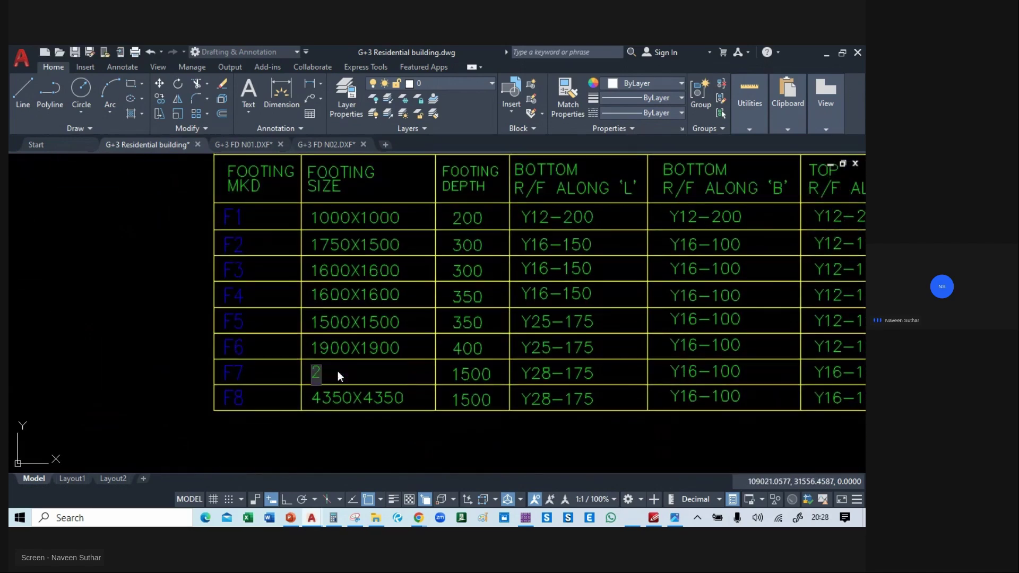
type("100X2100")
left_click(488, 368)
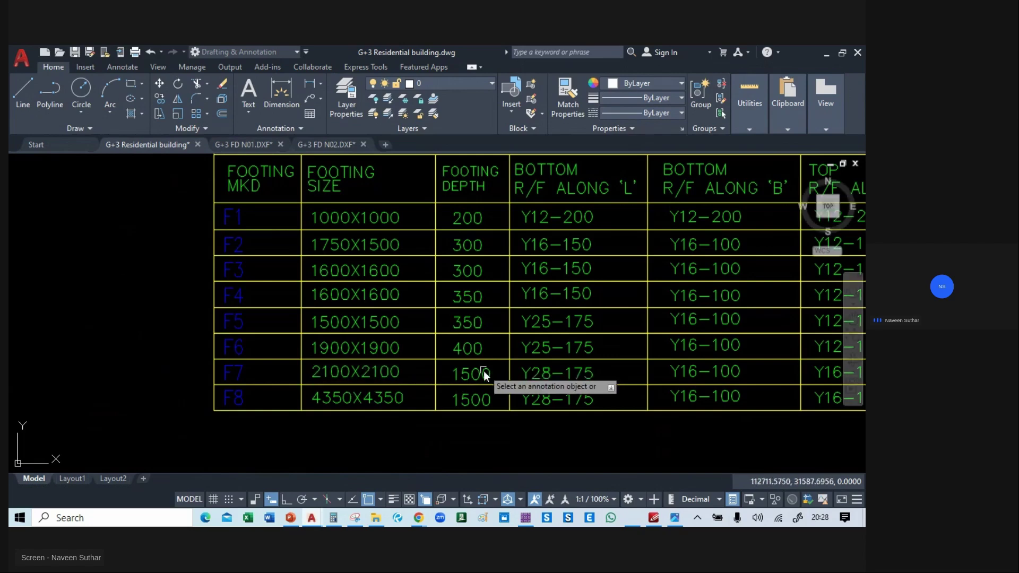
left_click(483, 372)
type("400")
left_click(505, 441)
- Set the F8 row of the footing schedule to size 1800X1800 and footing depth 350
scroll(361, 393, "down", 5)
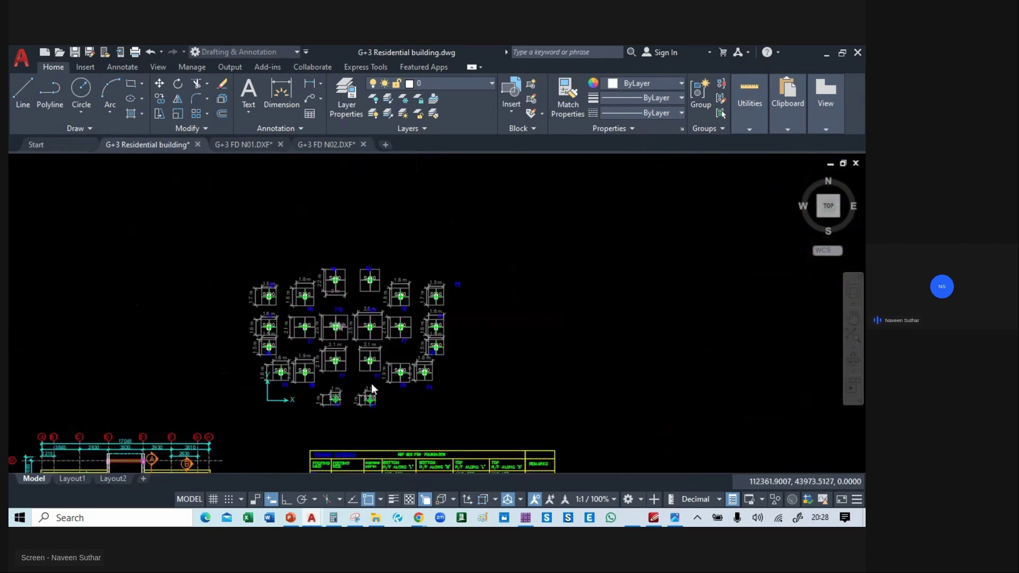
scroll(319, 329, "up", 5)
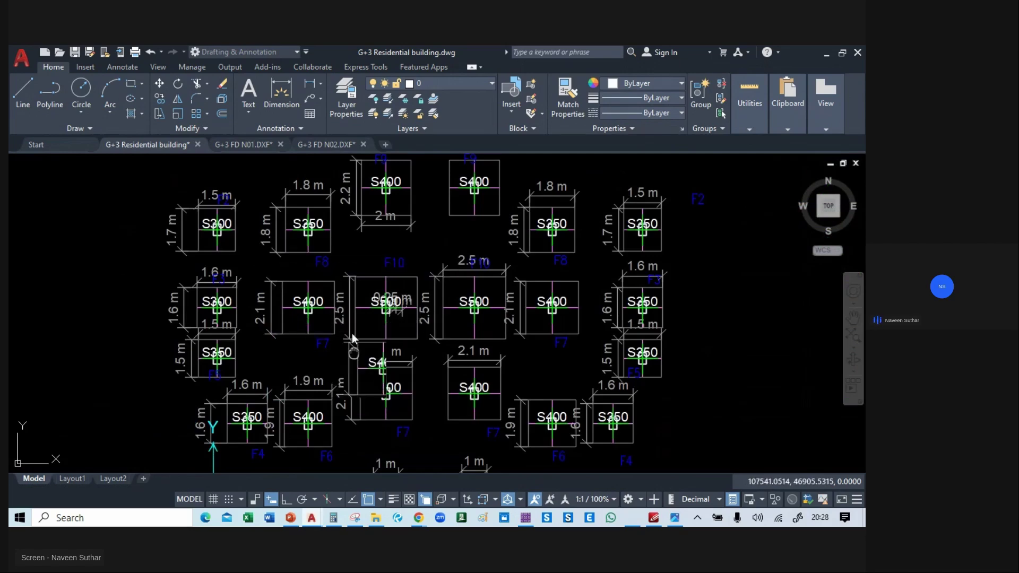
middle_click_drag(361, 372, 325, 171)
middle_click_drag(378, 392, 351, 171)
scroll(356, 342, "up", 2)
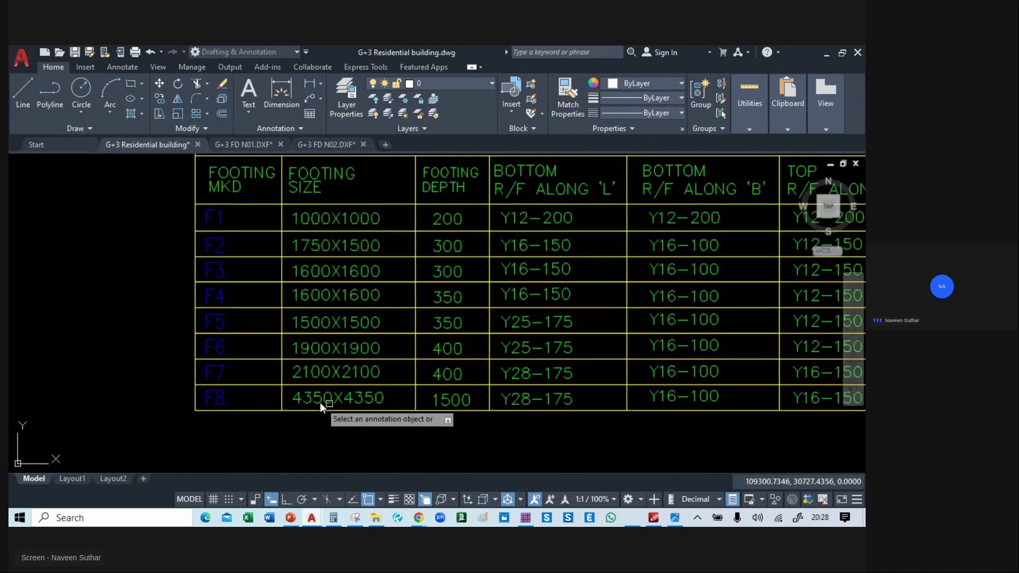
left_click(319, 402)
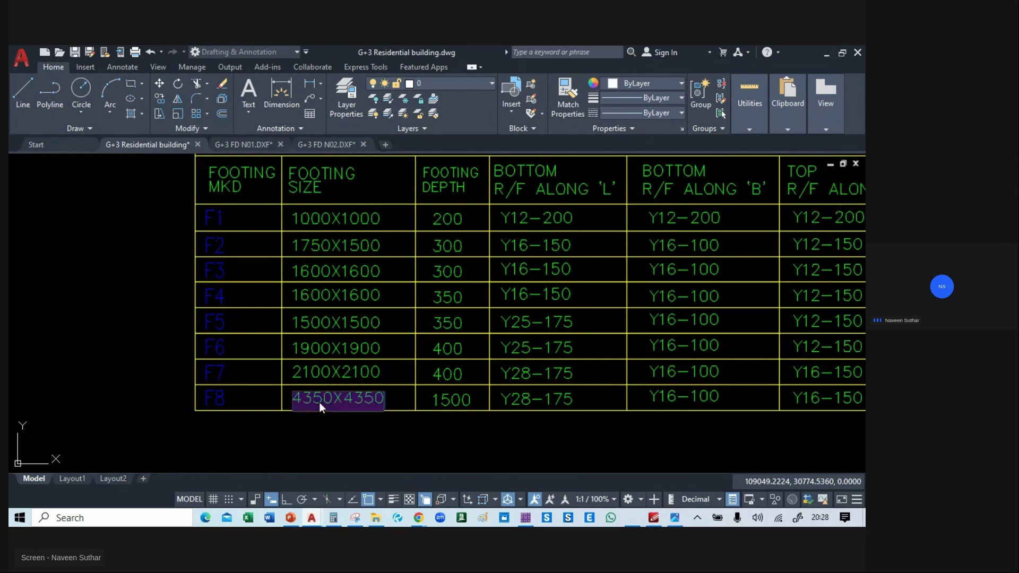
type("1800X1800")
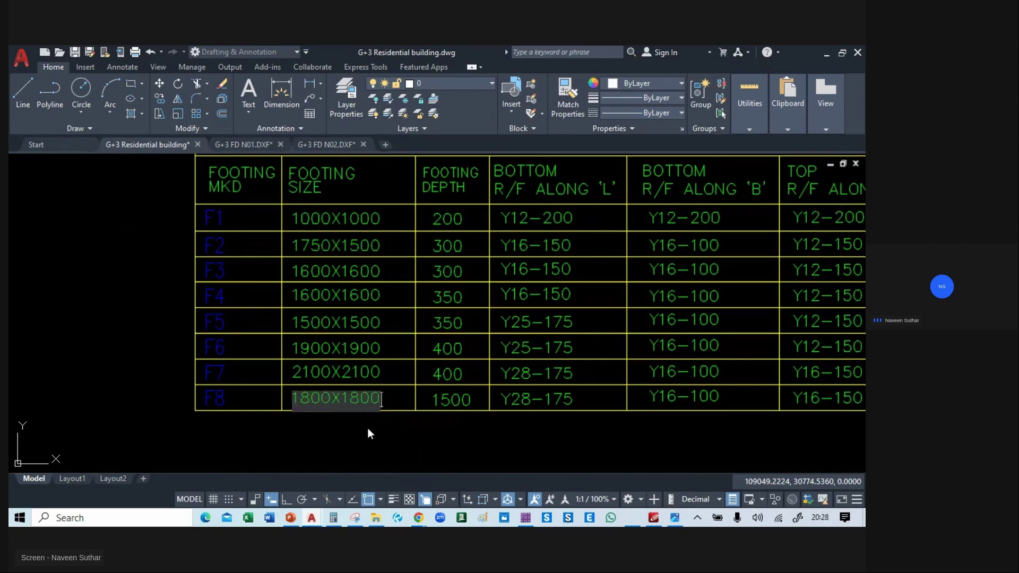
key("Return")
left_click(437, 403)
type("350")
key("Return")
- Copy the complete F7 and F8 rows directly below the F8 row to add two rows to the footing schedule
scroll(472, 427, "down", 2)
middle_click_drag(472, 427, 354, 253)
scroll(352, 425, "down", 2)
middle_click_drag(351, 426, 400, 361)
scroll(305, 319, "up", 1)
scroll(159, 282, "up", 2)
scroll(150, 273, "up", 2)
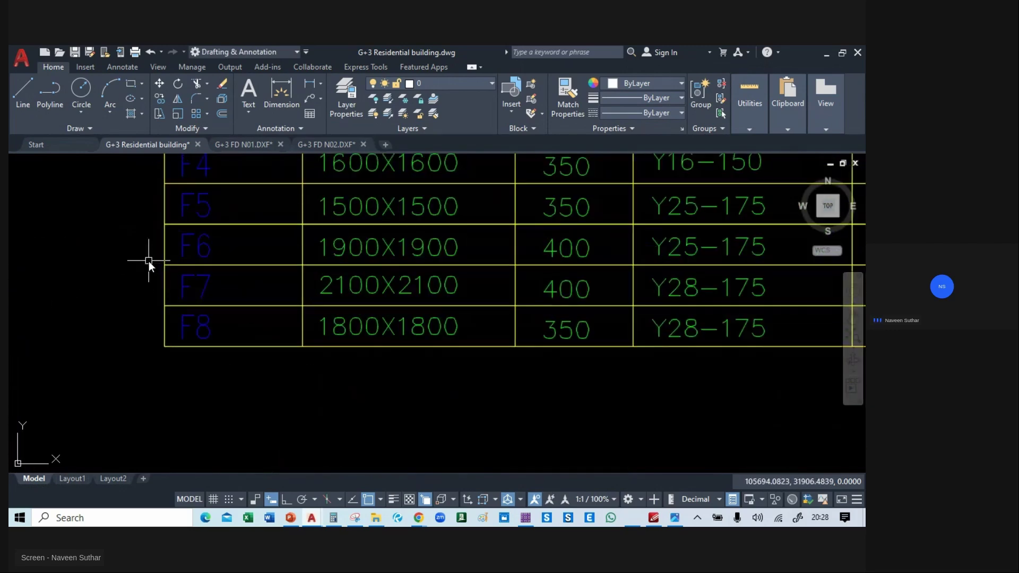
left_click(150, 260)
scroll(150, 261, "down", 4)
middle_click_drag(828, 324, 748, 329)
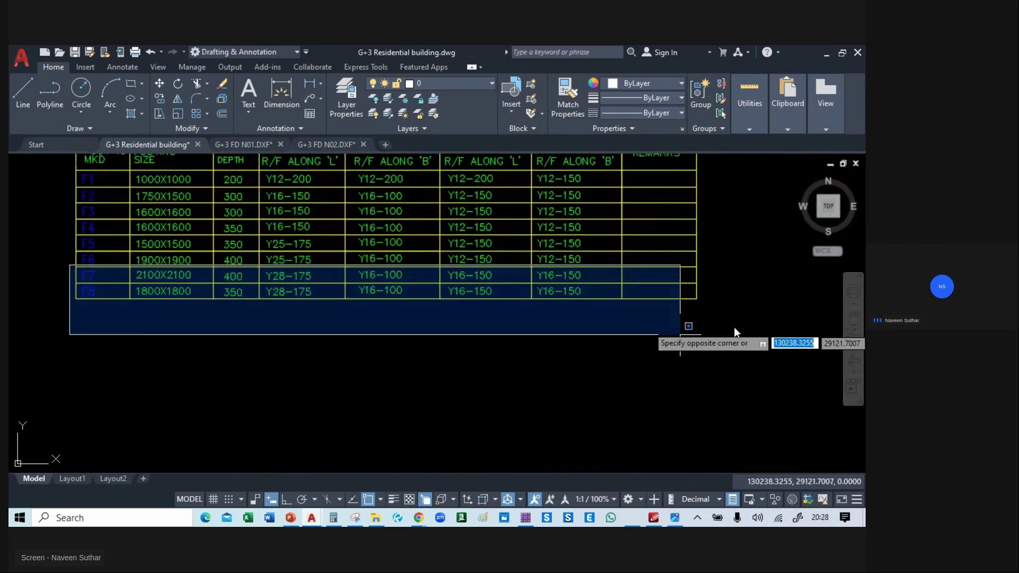
left_click(746, 326)
type("co")
key("Return")
middle_click_drag(93, 353, 189, 364)
scroll(181, 318, "up", 4)
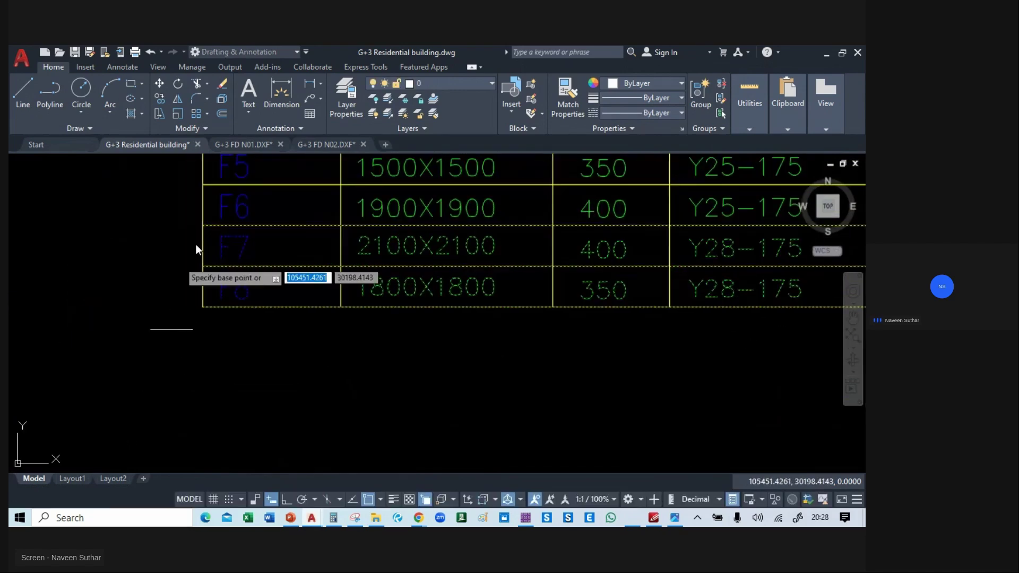
left_click(203, 224)
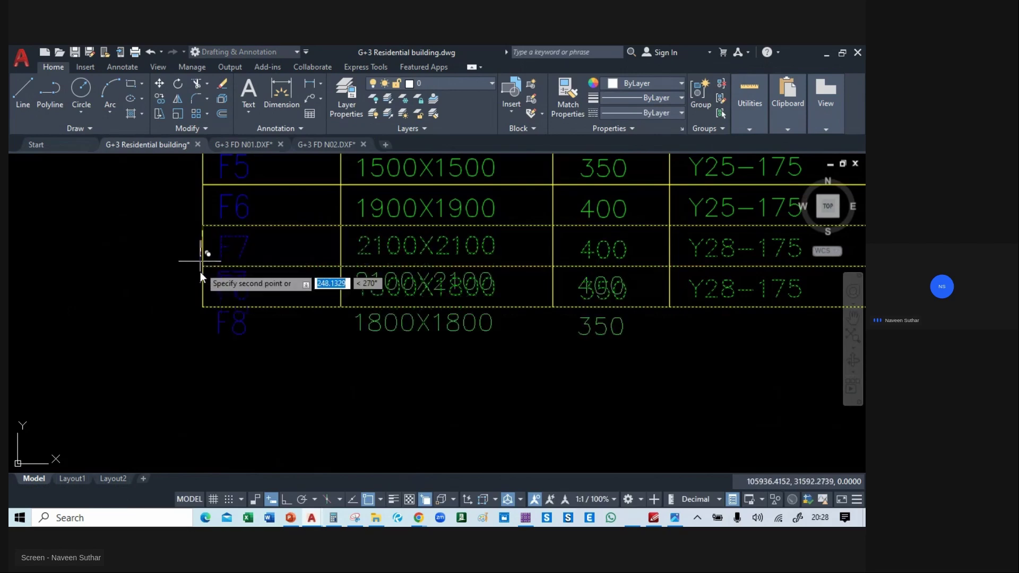
left_click(203, 307)
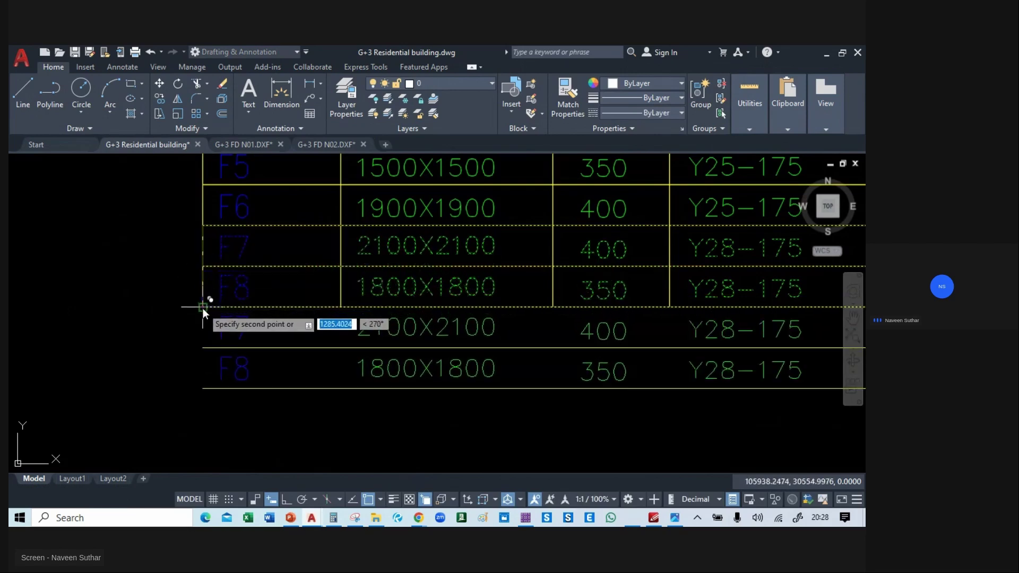
key("Escape")
- Extend all vertical column lines of the footing schedule down through the first copied row using a fence selection
middle_click_drag(157, 352, 157, 359)
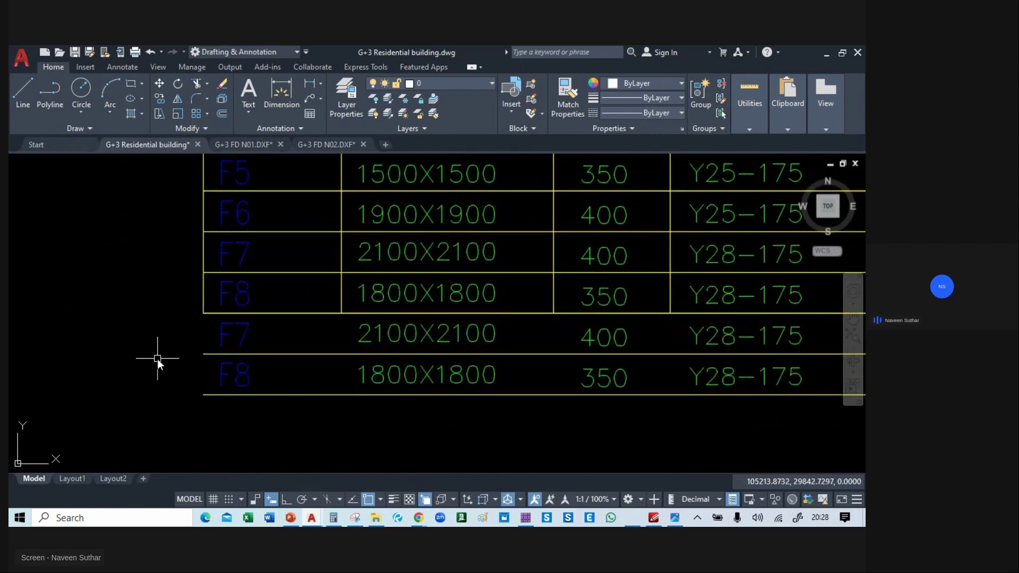
left_click(63, 299)
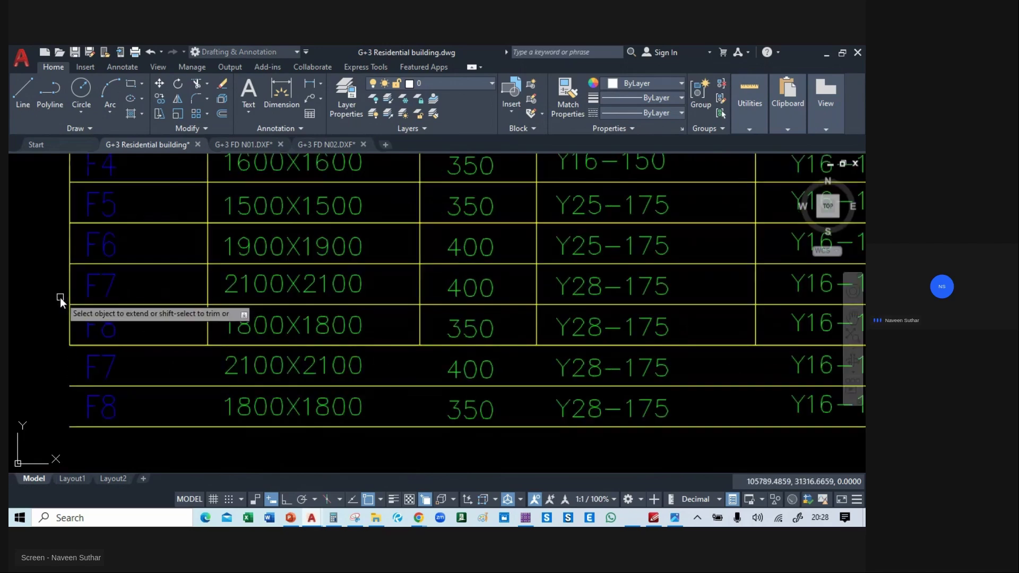
type("f")
key("Return")
middle_click_drag(748, 297, 431, 301)
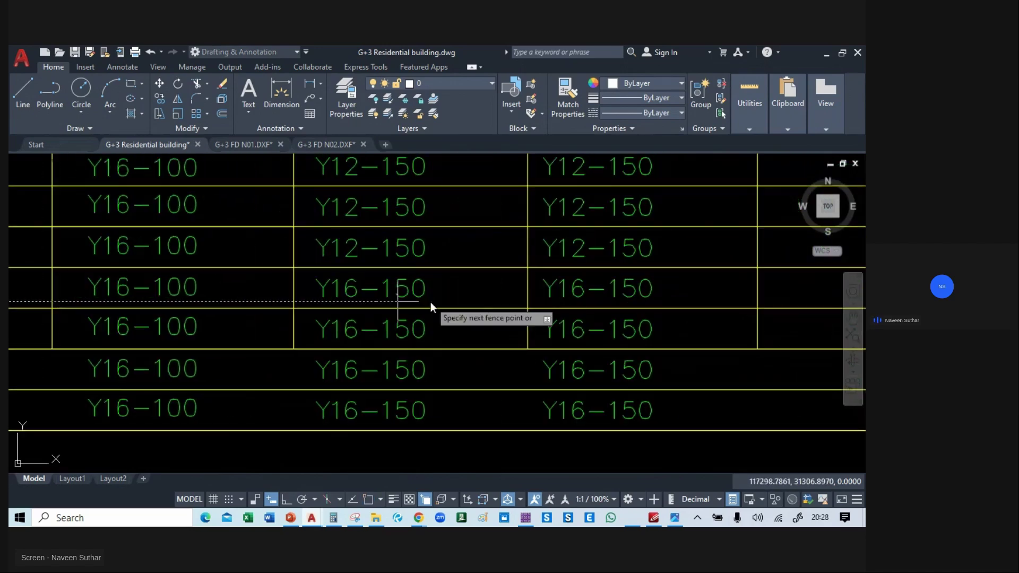
middle_click_drag(672, 293, 562, 297)
key("Return")
- Extend the vertical column lines through the last copied row to the schedule's new bottom border with a second fence
middle_click_drag(464, 356, 706, 269)
scroll(705, 268, "down", 2)
left_click(757, 269)
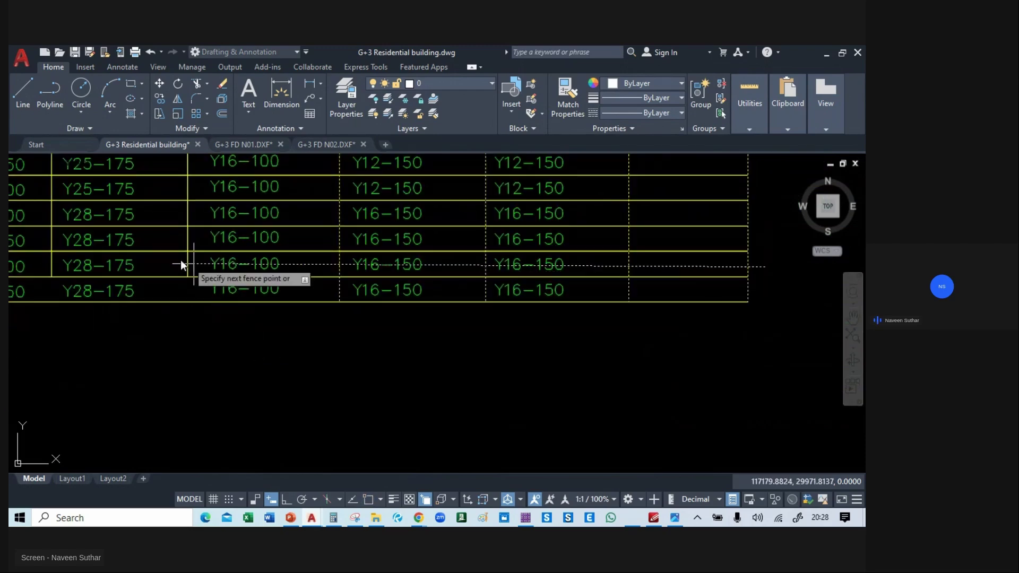
middle_click_drag(180, 260, 423, 262)
middle_click_drag(43, 254, 268, 273)
scroll(228, 298, "up", 1)
left_click(228, 298)
key("Return")
- Change the footing marks of the two copied rows to F9 and F10
scroll(266, 278, "up", 3)
left_click(333, 335)
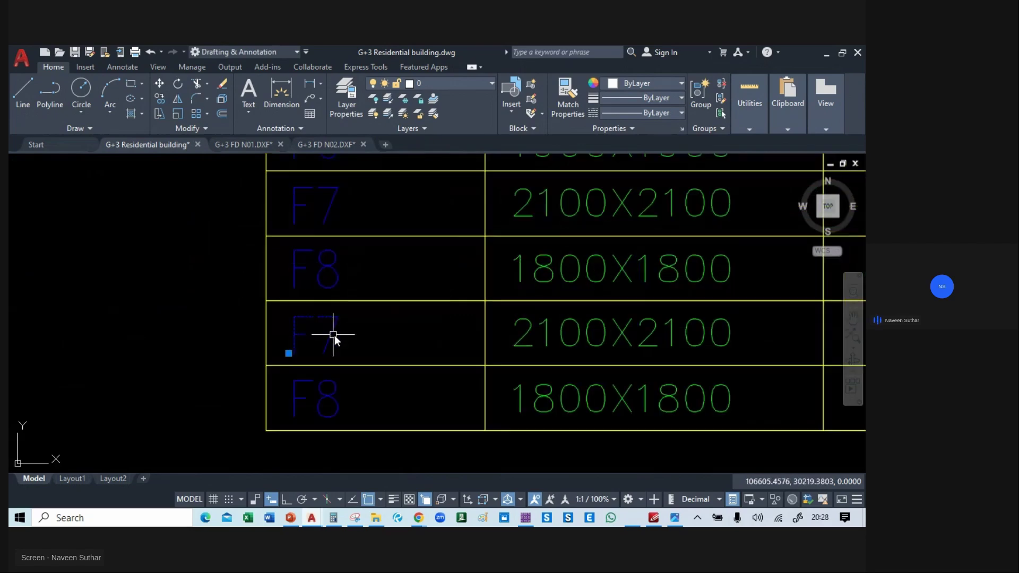
double_click(336, 340)
type("F9")
key("Return")
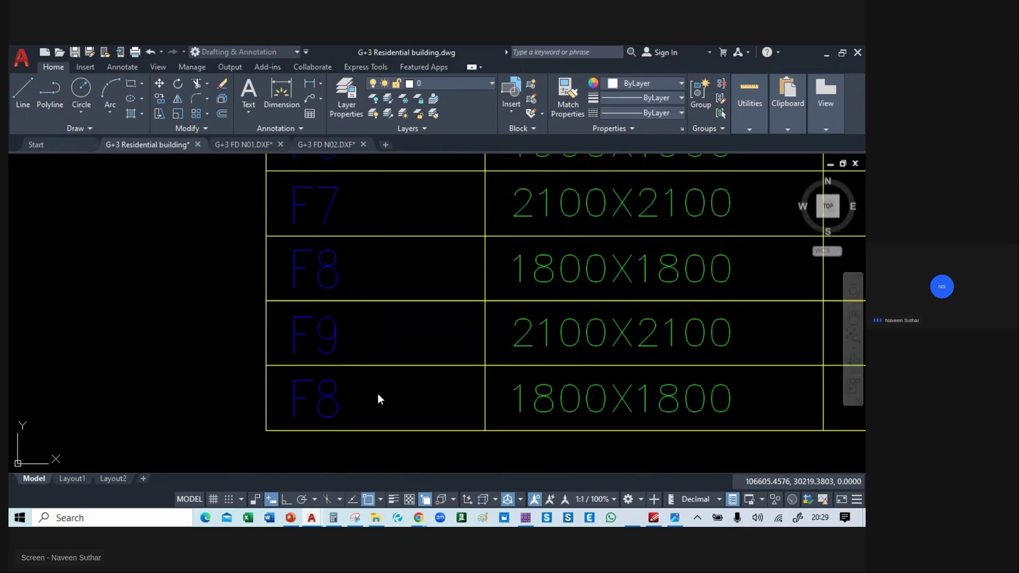
left_click(331, 396)
type("F10")
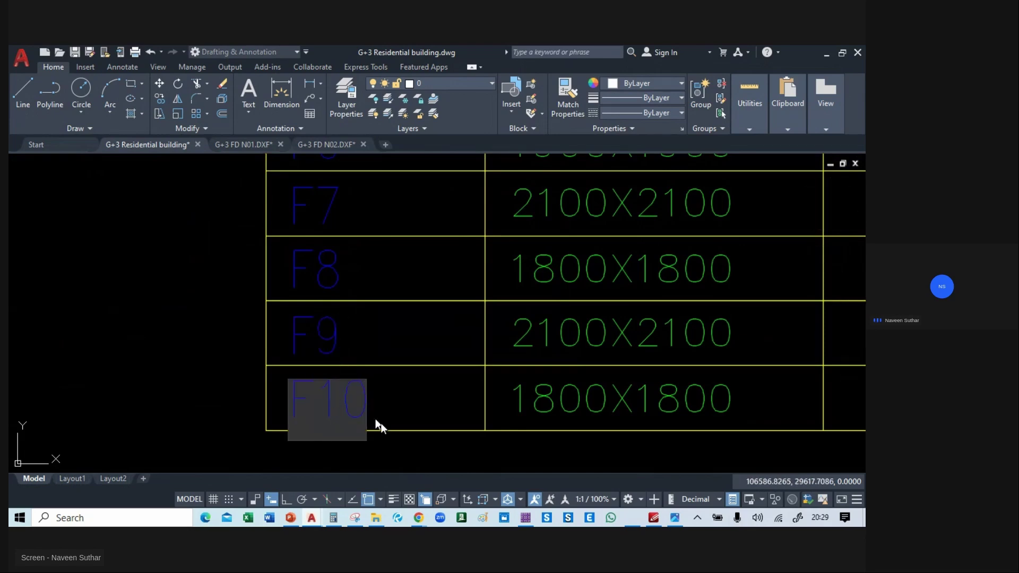
key("Return")
- Examine the dimensions and thickness of the F9 footings in the SAFE layout above the schedule
scroll(372, 420, "down", 4)
mouse_move(398, 382)
middle_mouse_down()
mouse_move(390, 377)
mouse_move(422, 223)
mouse_move(330, 310)
mouse_move(341, 322)
middle_mouse_up()
scroll(390, 377, "down", 2)
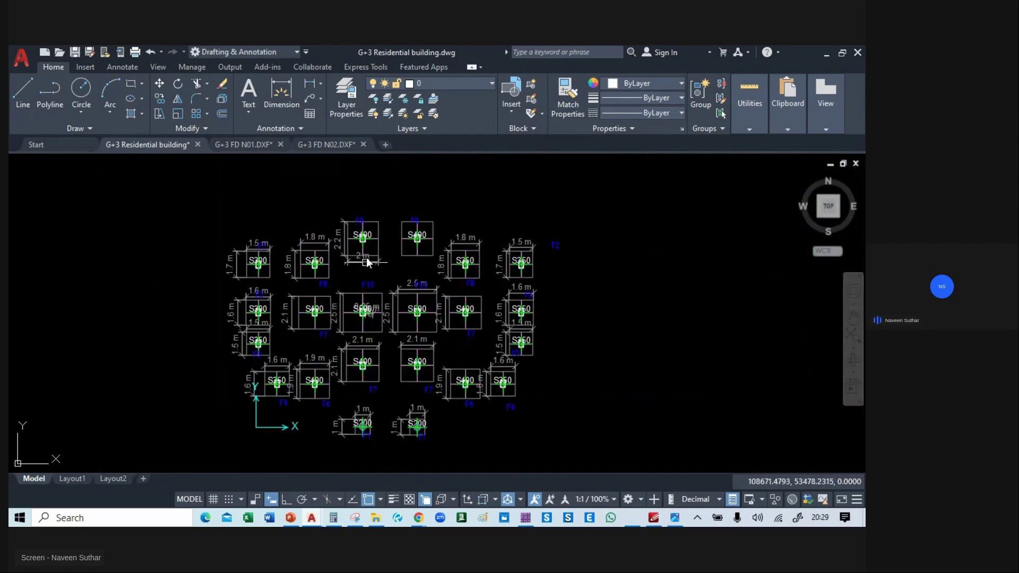
scroll(366, 260, "up", 5)
scroll(365, 233, "down", 5)
middle_click_drag(365, 234, 360, 165)
scroll(360, 165, "down", 2)
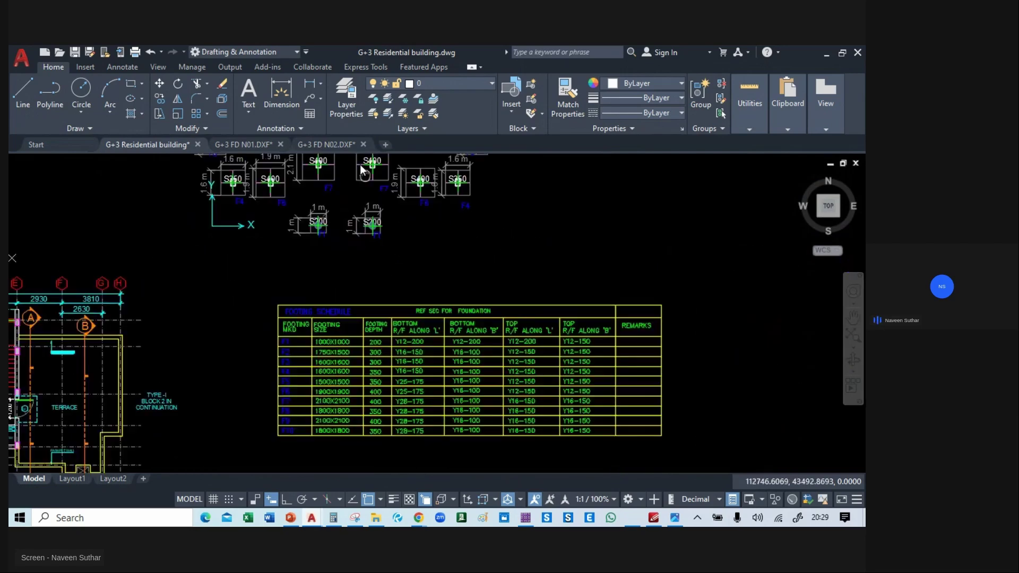
middle_click_drag(382, 317, 372, 383)
scroll(372, 383, "up", 3)
middle_click_drag(345, 183, 341, 329)
scroll(305, 240, "up", 3)
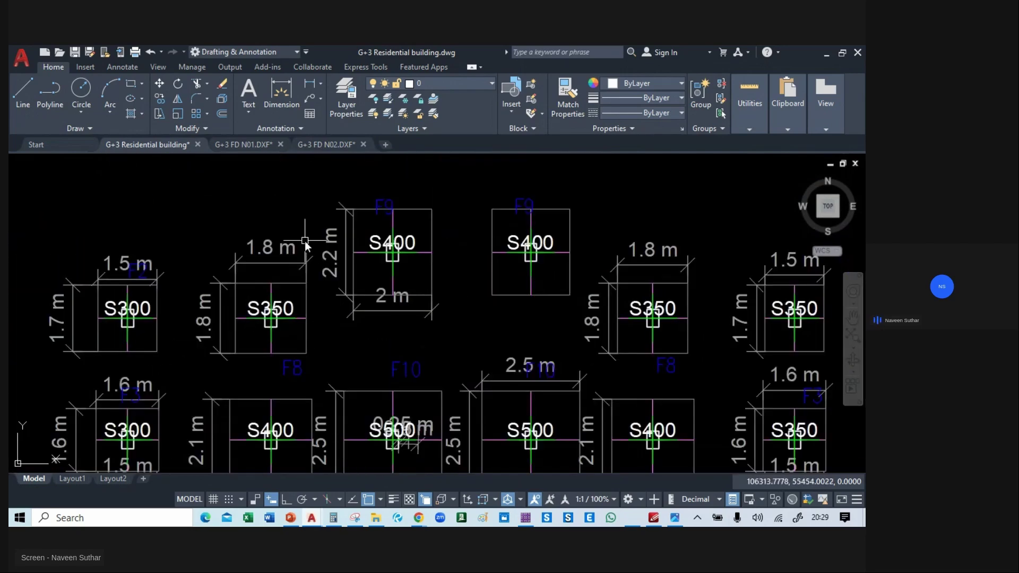
- Set the footing size of F9 in the footing schedule to 2200X2000
middle_click_drag(402, 339, 332, 173)
scroll(333, 173, "down", 2)
middle_click_drag(400, 180, 367, 283)
scroll(337, 352, "up", 3)
scroll(332, 352, "up", 2)
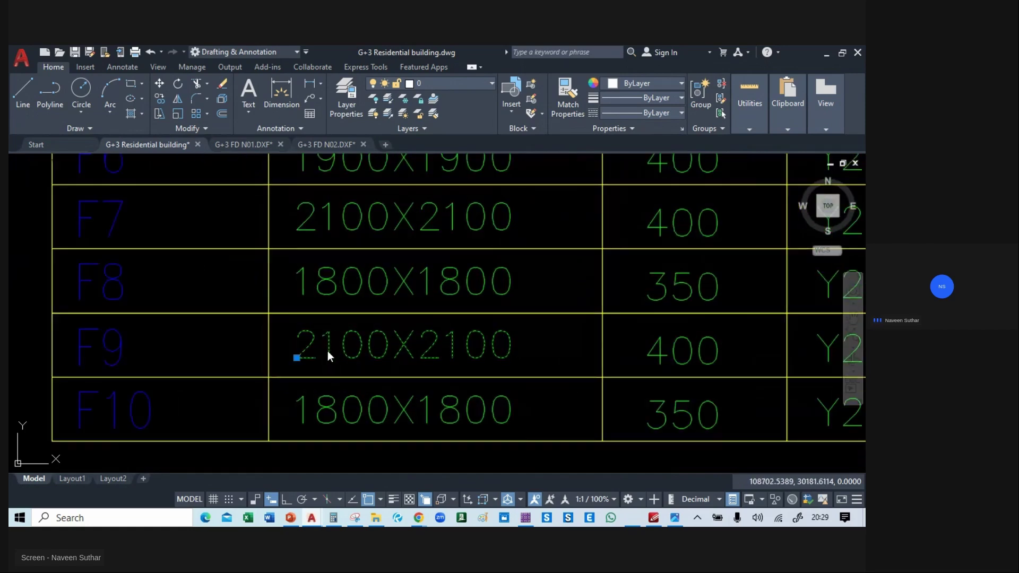
double_click(328, 352)
type("2200X2000")
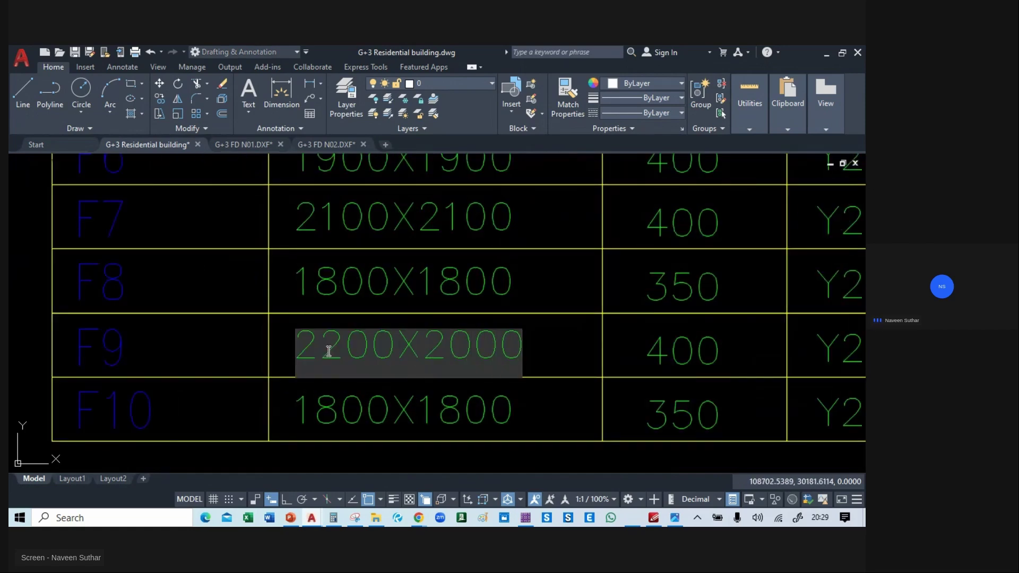
left_click(355, 426)
- Set the footing size of F10 in the footing schedule to 2500X2500
scroll(354, 428, "down", 2)
middle_click_drag(354, 428, 360, 478)
scroll(360, 479, "down", 1)
scroll(397, 254, "down", 3)
middle_click_drag(387, 457, 371, 223)
scroll(330, 306, "up", 3)
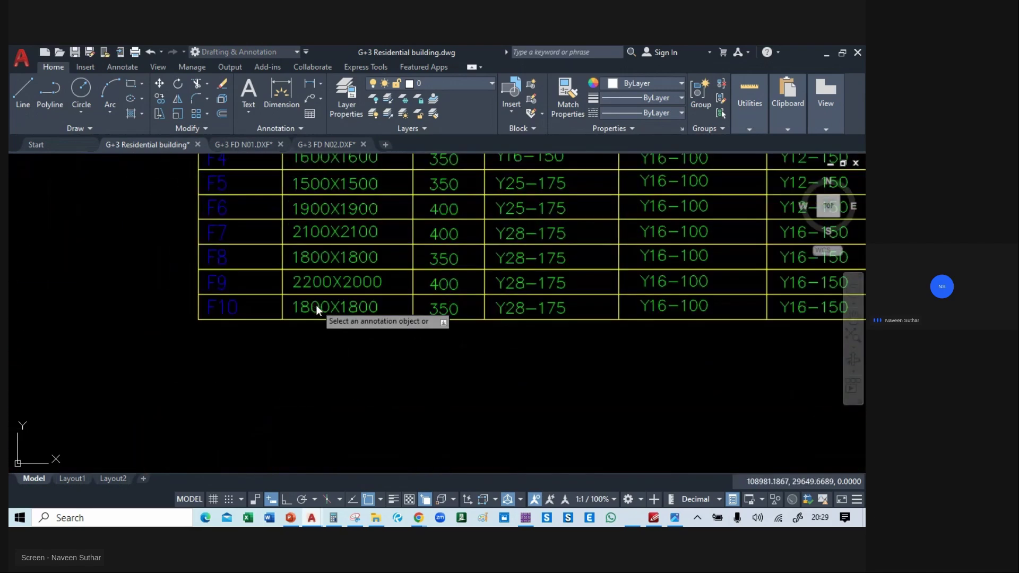
left_click(316, 304)
type("2500X2500")
left_click(342, 358)
- Check the F10 footing's thickness in the SAFE layout and set its footing depth in the schedule to 500
middle_click_drag(432, 178, 399, 440)
scroll(430, 319, "down", 4)
scroll(311, 242, "up", 2)
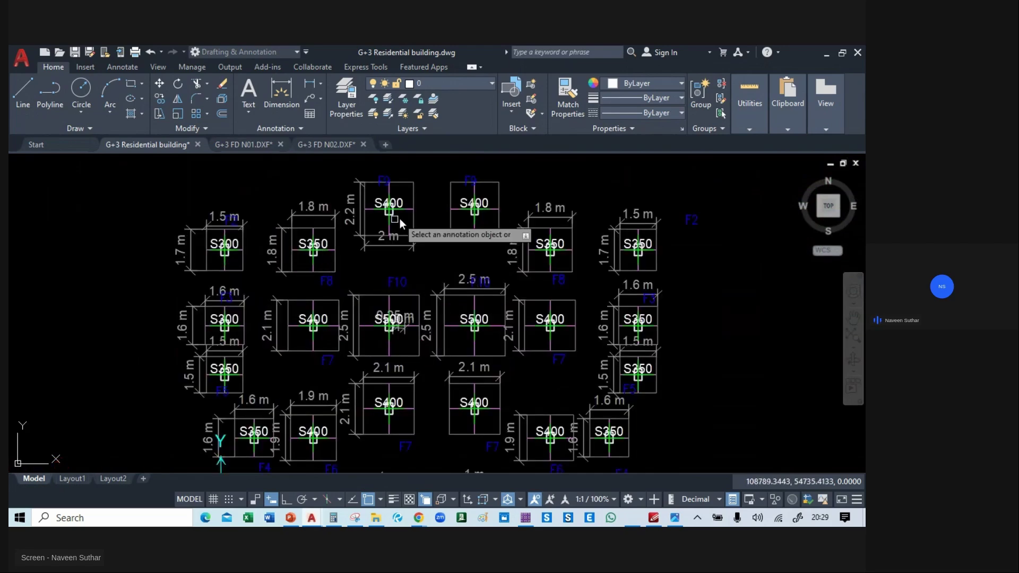
mouse_move(443, 402)
middle_mouse_down()
mouse_move(444, 205)
mouse_move(390, 378)
mouse_move(384, 154)
middle_mouse_up()
middle_click_drag(411, 347, 398, 158)
scroll(276, 358, "up", 5)
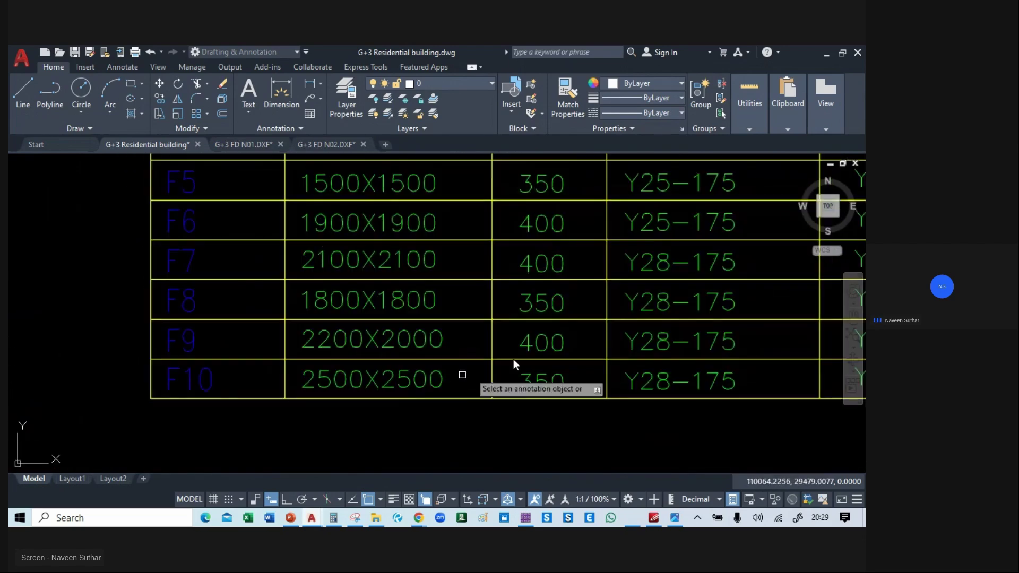
left_click(531, 383)
type("500")
key("Return")
scroll(565, 428, "down", 5)
mouse_move(565, 429)
middle_mouse_down()
mouse_move(345, 288)
mouse_move(316, 357)
mouse_move(342, 348)
mouse_move(300, 289)
middle_mouse_up()
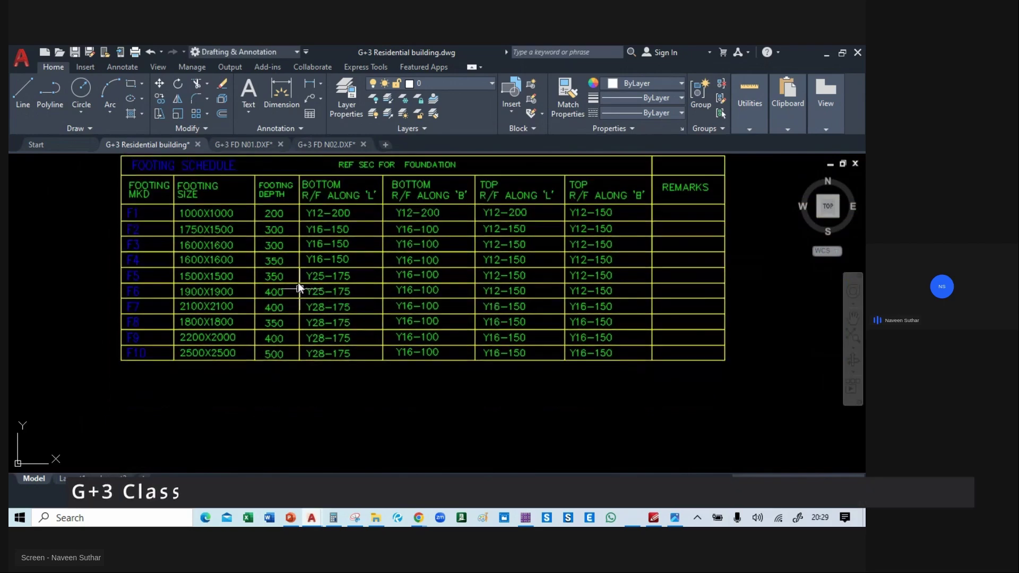
- Delete the 'Bottom R/F along L' entries of footings F5 to F10 from the footing schedule
scroll(299, 276, "up", 2)
scroll(307, 276, "up", 2)
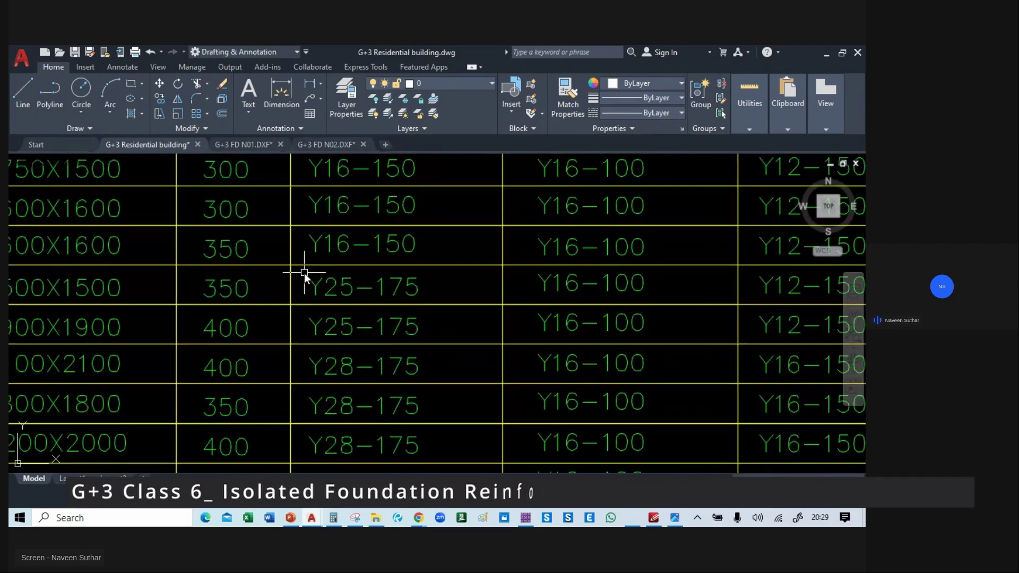
left_click(304, 273)
scroll(304, 273, "down", 2)
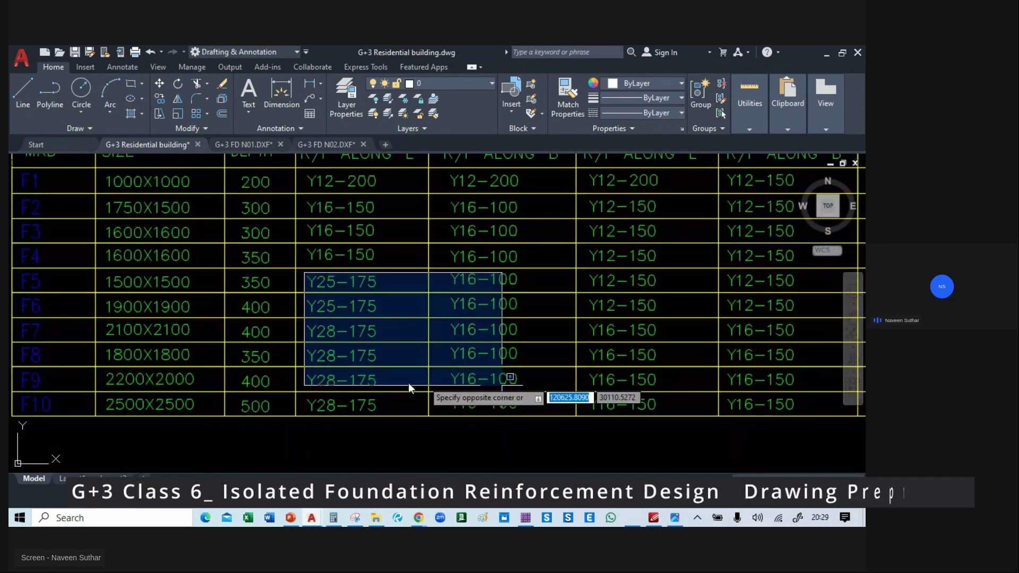
left_click(384, 421)
key("Delete")
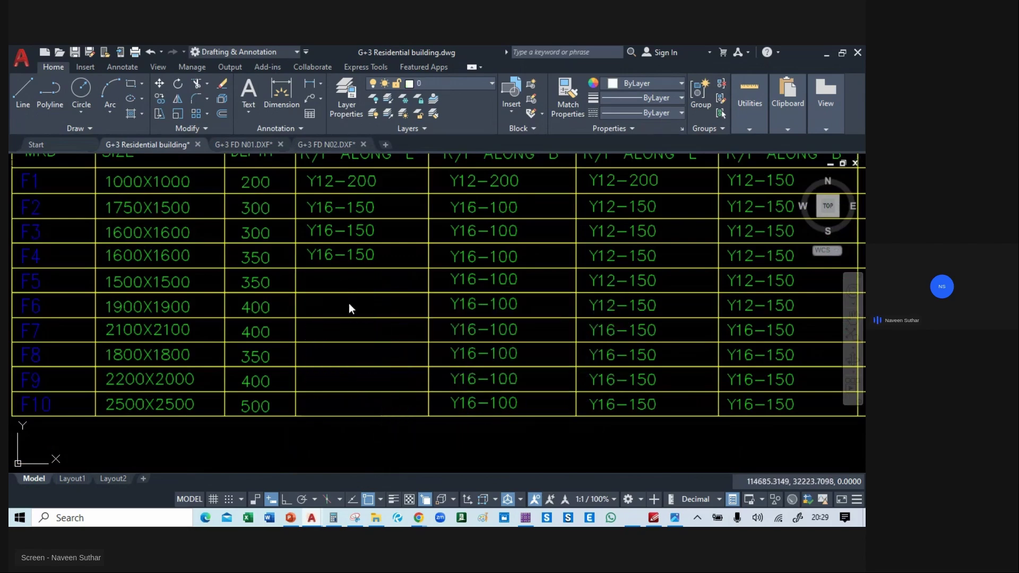
- Switch to the G+3 FD N01 model in SAFE and run its analysis
key("alt+Tab")
key("alt+Tab")
key("alt+Tab")
key("alt+Tab")
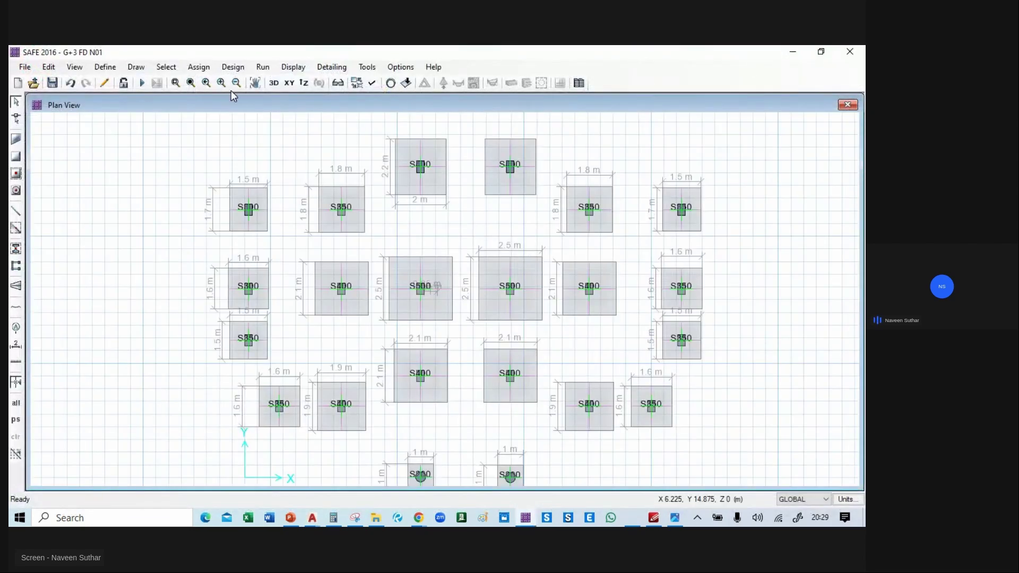
left_click(141, 83)
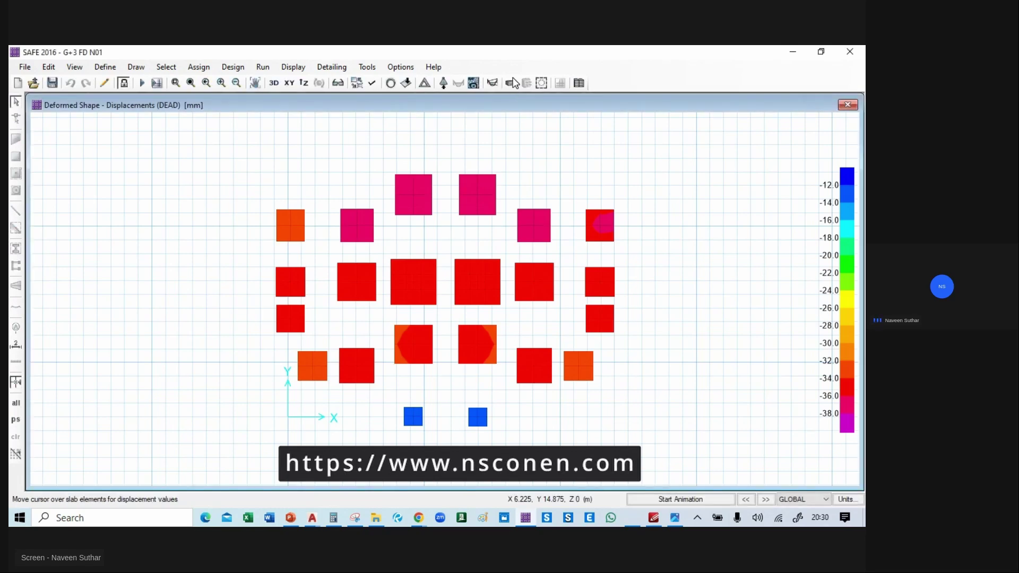
- Display the Layer A strip reinforcement required beyond typical uniform bottom bars of 2.01 cm2 at 150 mm spacing
left_click(513, 82)
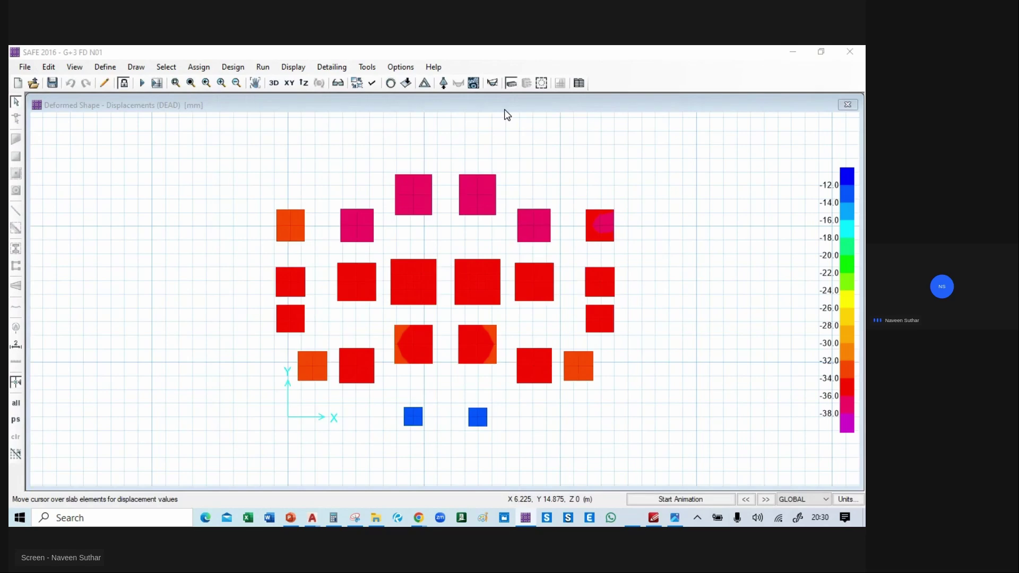
left_click_drag(501, 112, 206, 102)
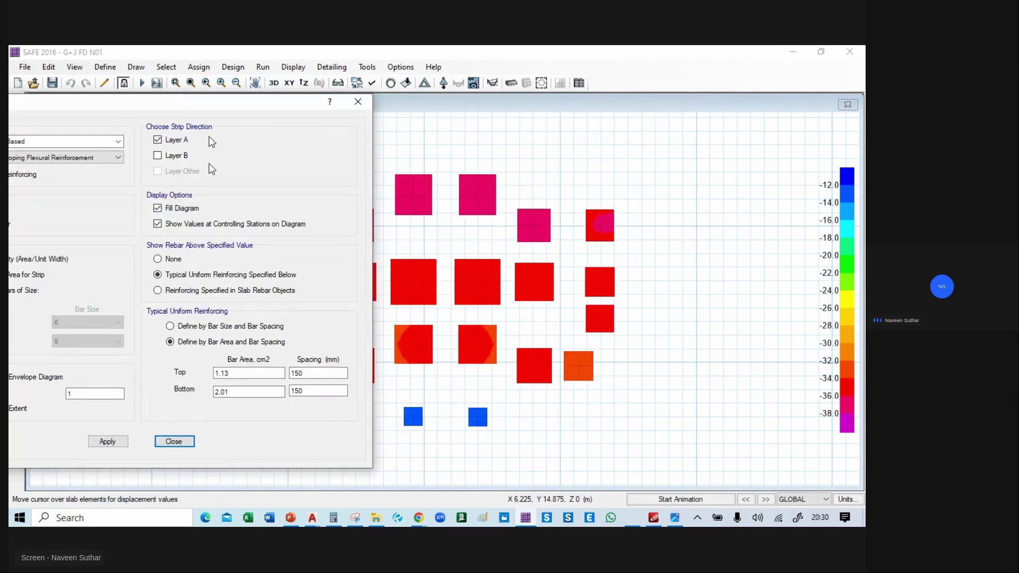
left_click(107, 441)
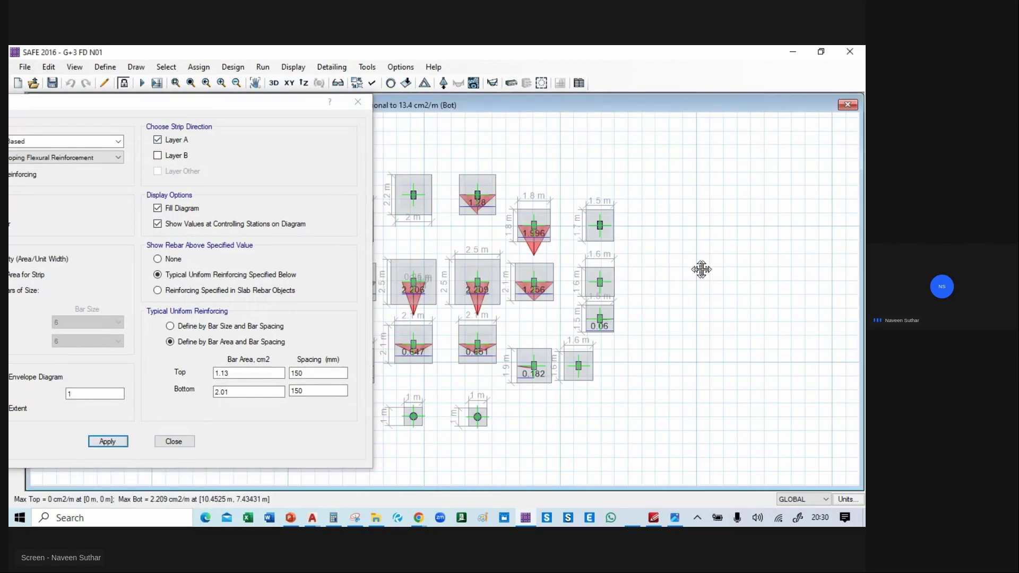
scroll(703, 269, "down", 2)
scroll(403, 272, "up", 2)
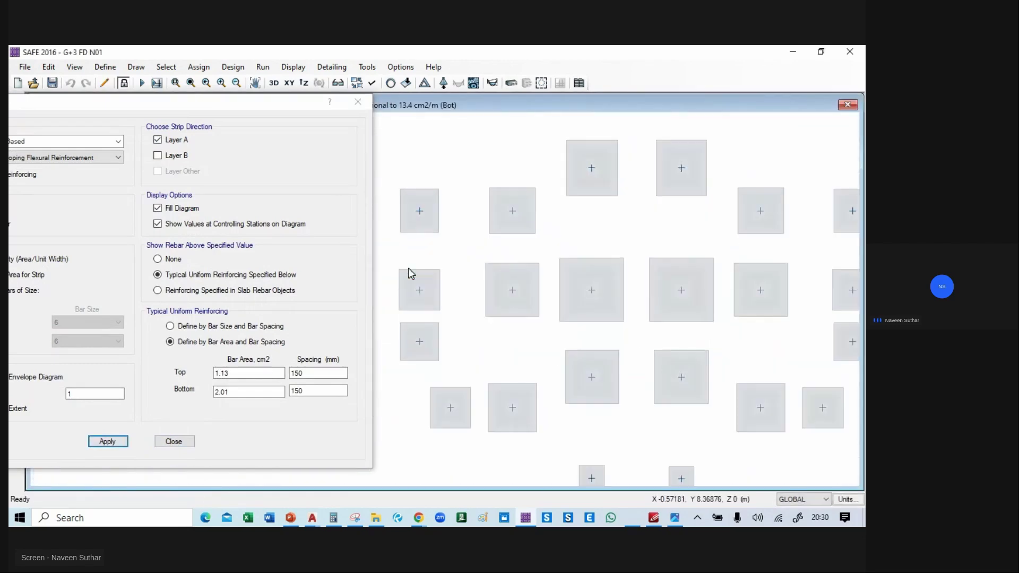
scroll(420, 276, "down", 1)
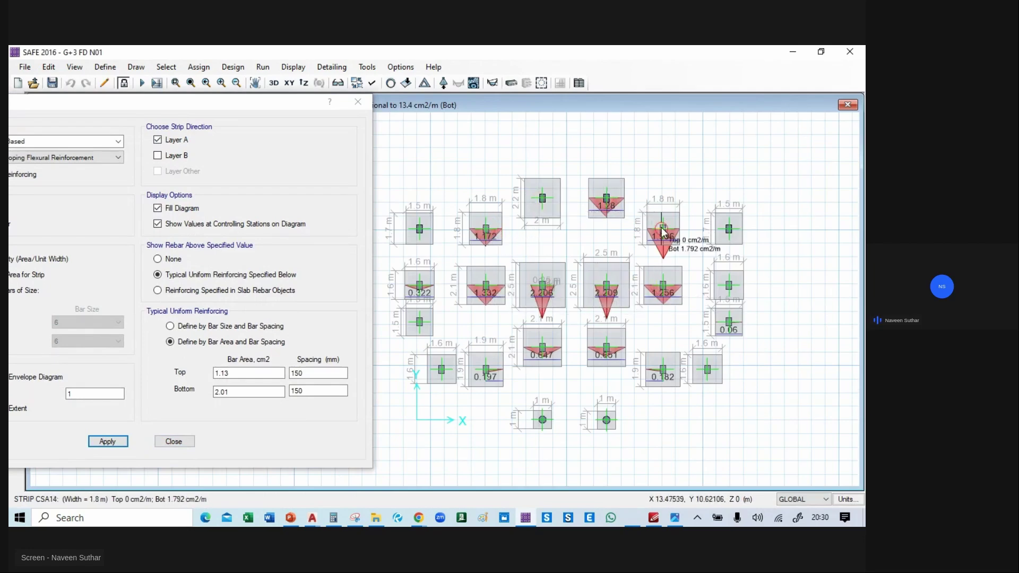
- Capture the reinforcement diagram in Snipping Tool and circle the outer footings as 16-150 and the central footings as 16-100
mouse_move(355, 518)
left_click(353, 465)
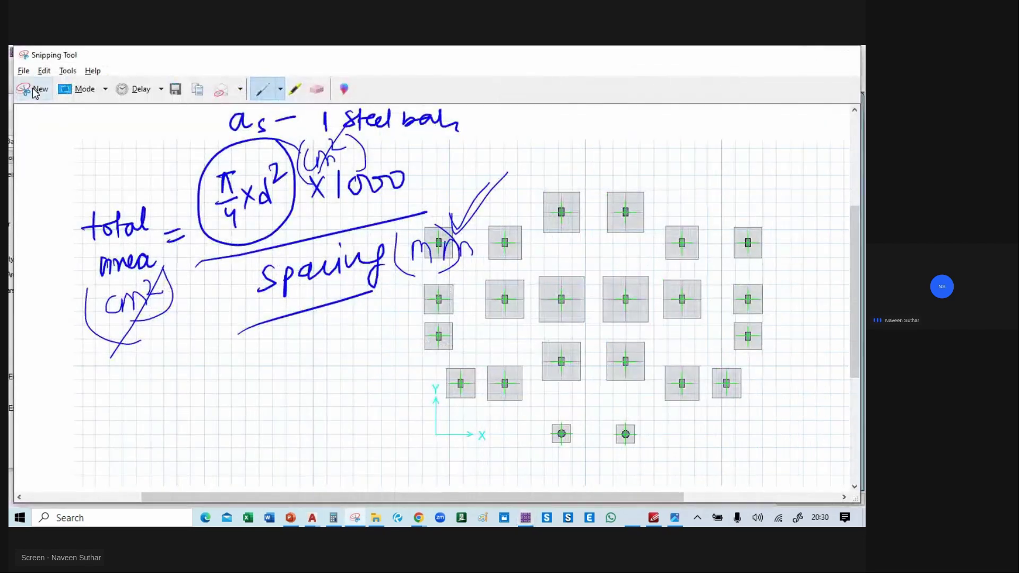
left_click(33, 89)
left_click_drag(377, 139, 802, 461)
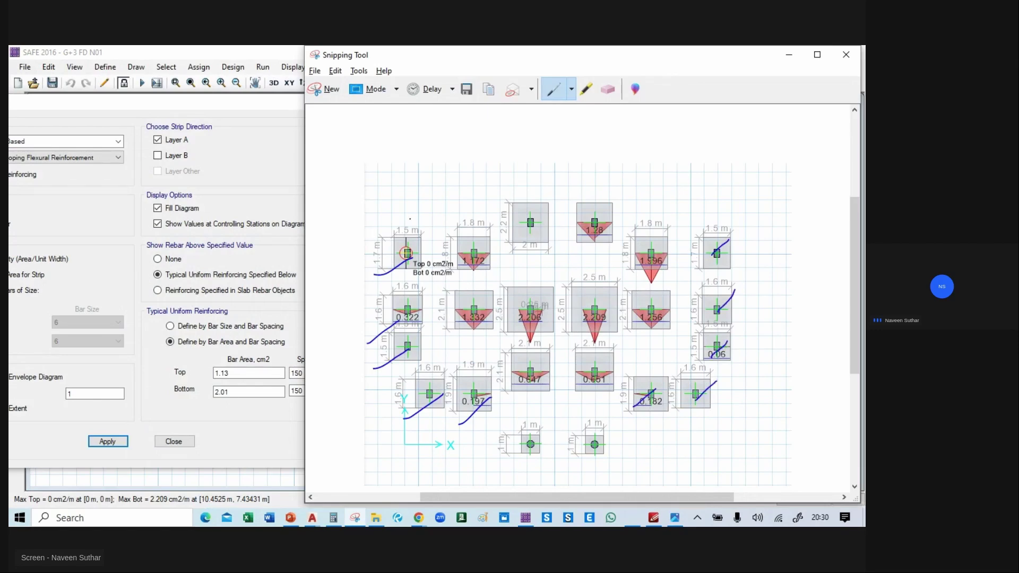
mouse_move(463, 435)
left_mouse_down()
mouse_move(346, 310)
mouse_move(434, 227)
left_mouse_up()
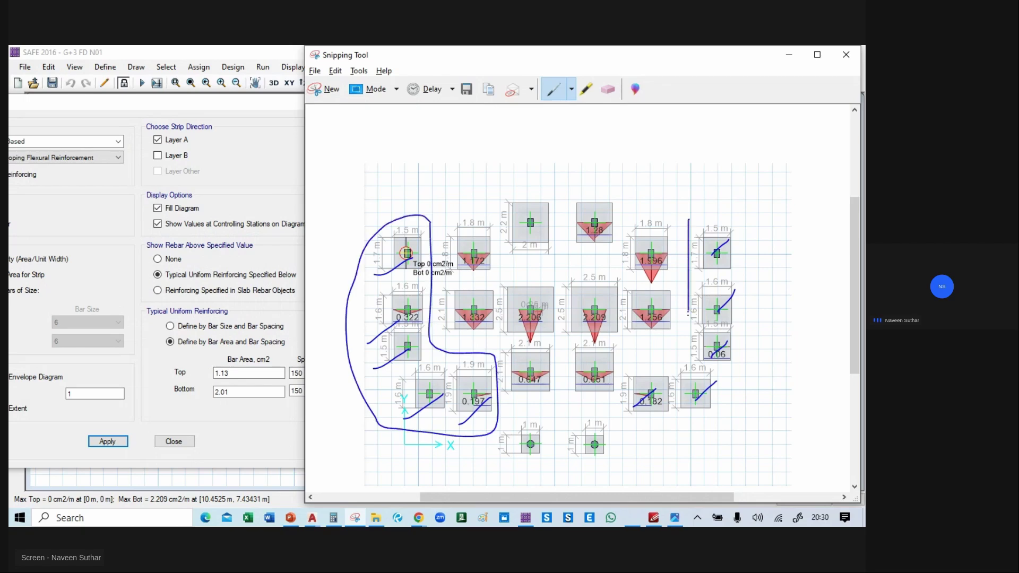
mouse_move(776, 343)
left_mouse_down()
mouse_move(701, 210)
mouse_move(688, 222)
left_mouse_up()
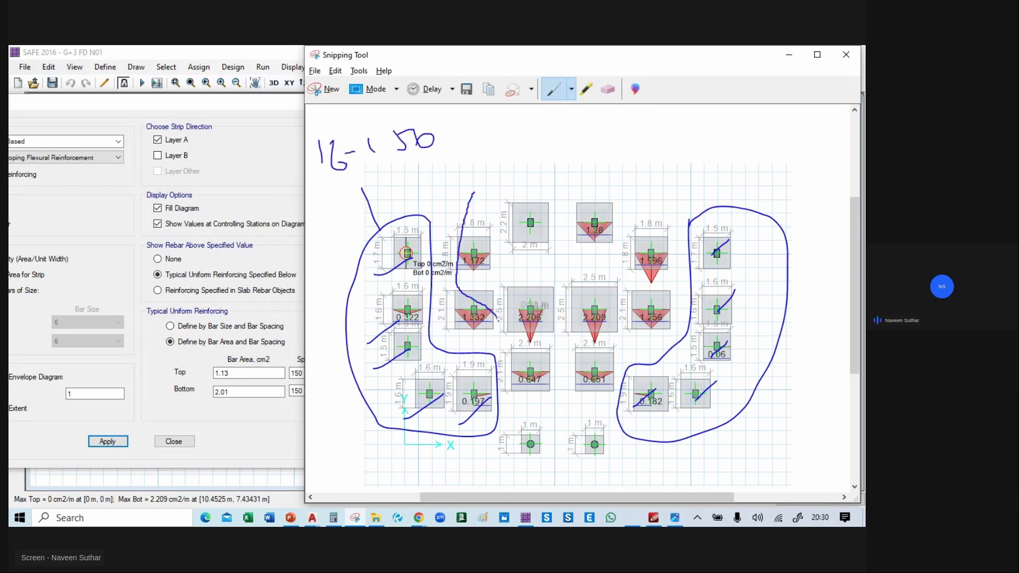
mouse_move(674, 273)
left_mouse_down()
mouse_move(483, 203)
mouse_move(544, 156)
left_mouse_up()
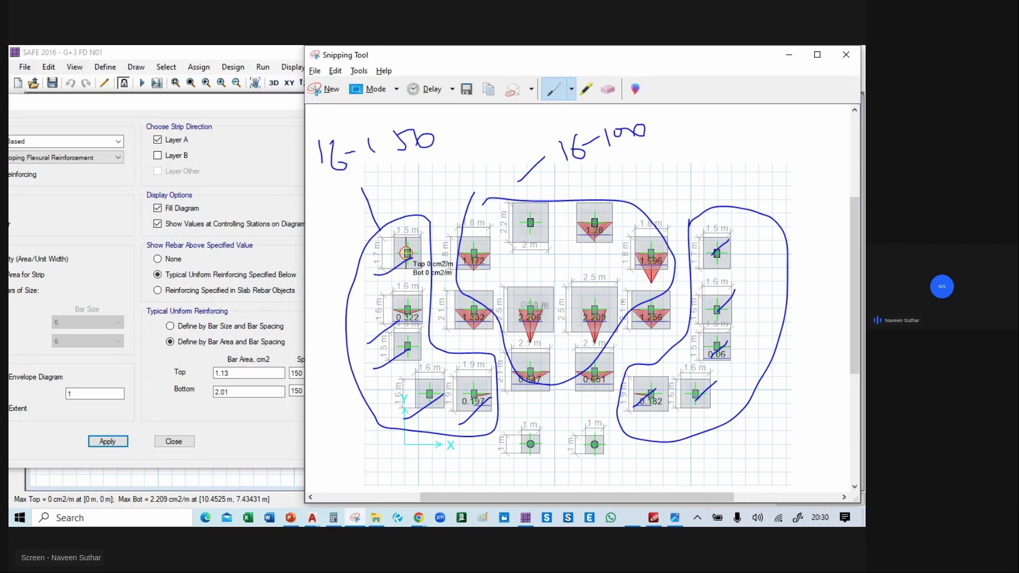
- Compare the footing labels in the AutoCAD foundation layout with the outer footings circled in the snip
key("alt+Tab")
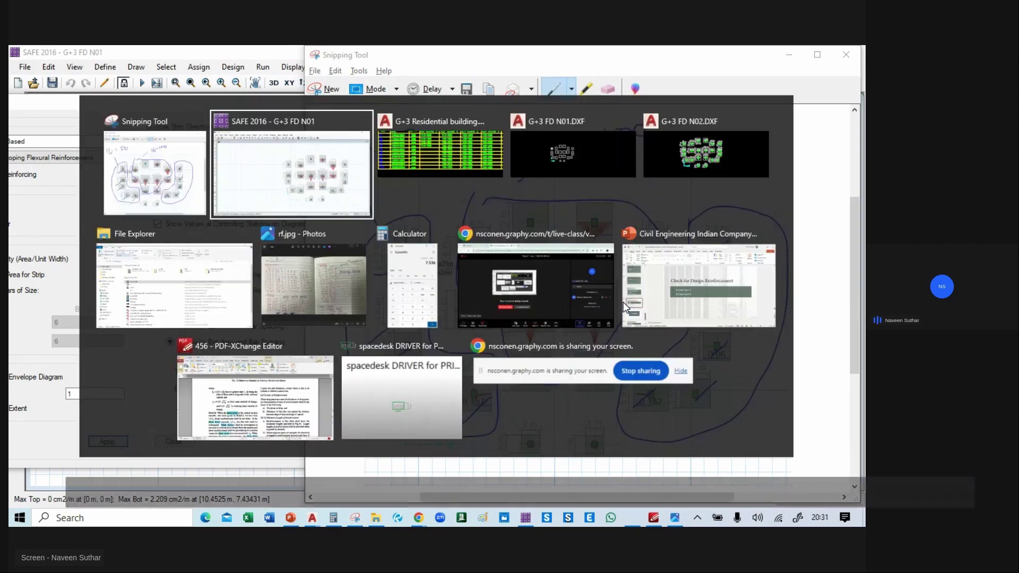
key("alt+Tab")
scroll(512, 314, "down", 6)
middle_click_drag(427, 239, 427, 367)
scroll(367, 273, "up", 5)
mouse_move(361, 203)
middle_mouse_down()
mouse_move(361, 272)
mouse_move(361, 258)
middle_mouse_up()
mouse_move(362, 308)
middle_mouse_down()
mouse_move(366, 262)
mouse_move(371, 294)
middle_mouse_up()
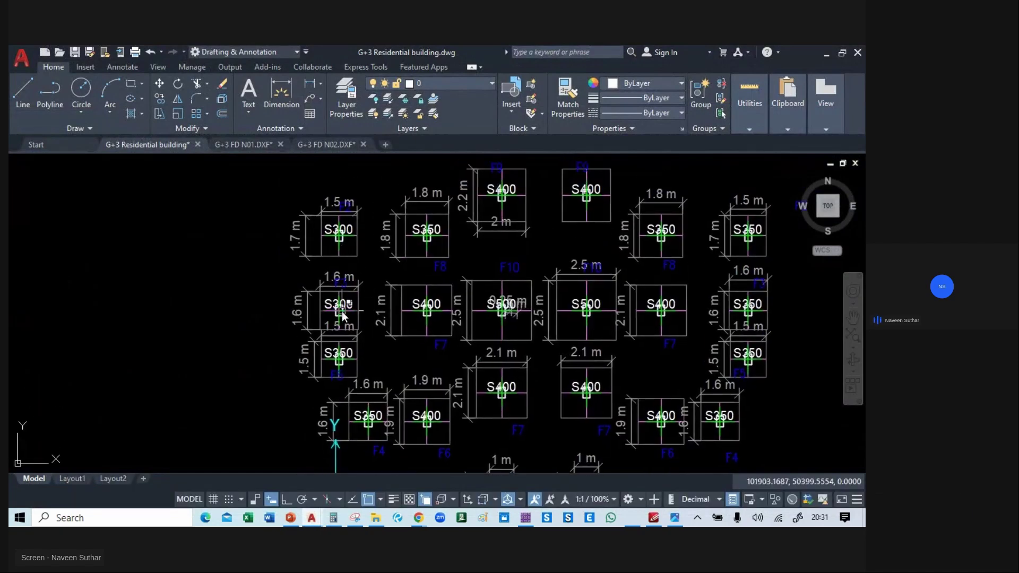
middle_click_drag(337, 332, 324, 247)
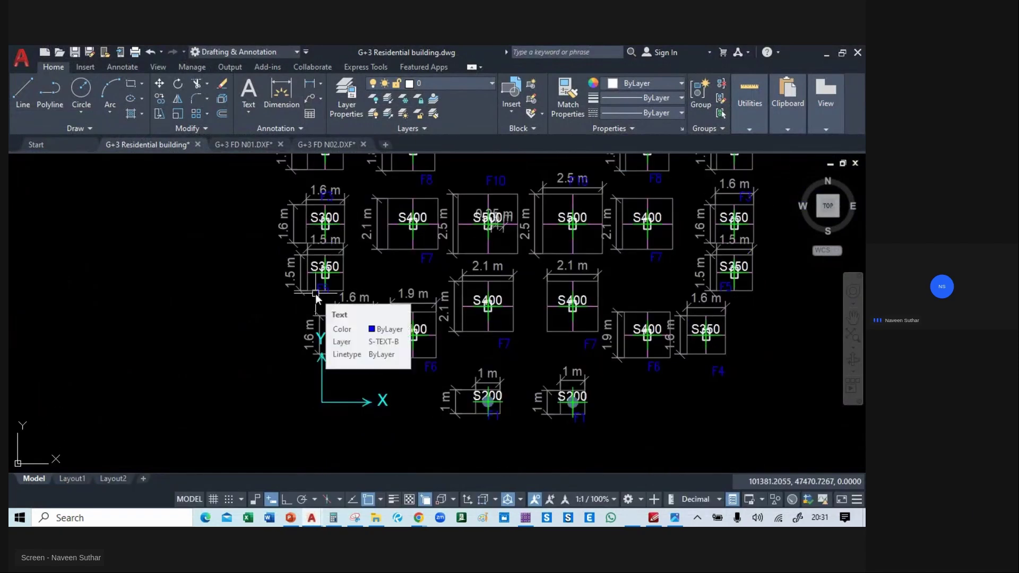
key("alt+Tab")
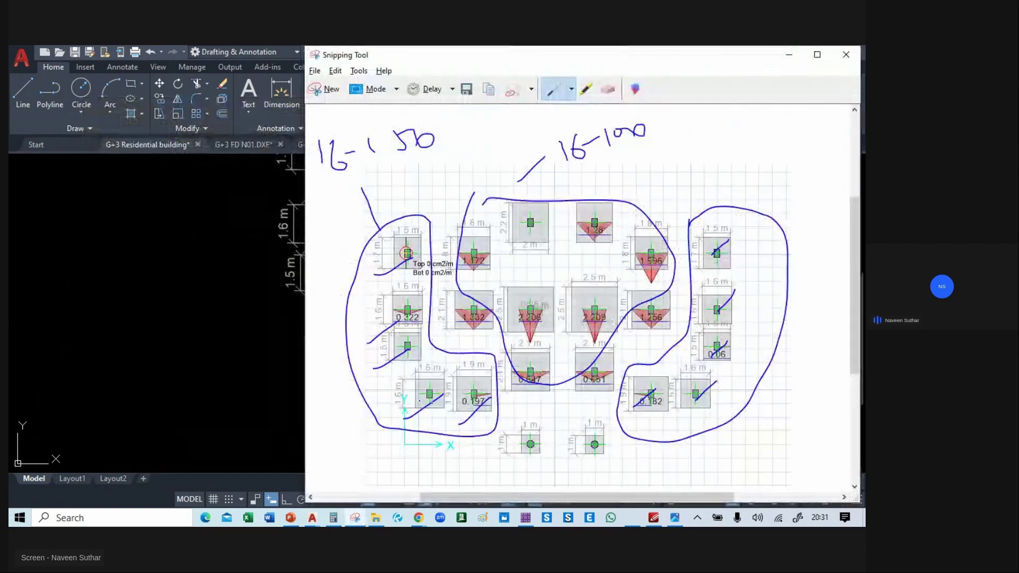
key("alt+Tab")
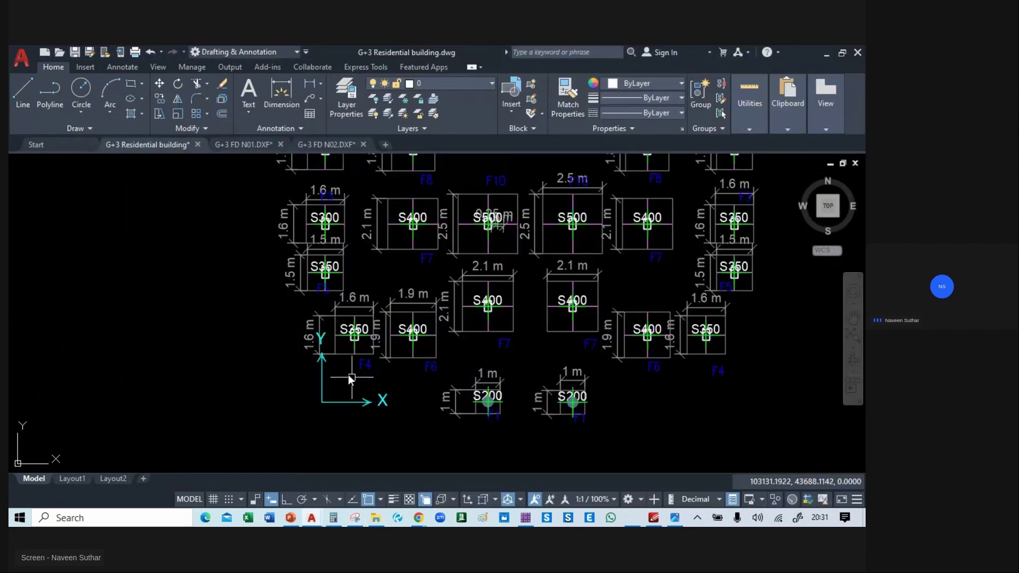
- Copy the Y16-150 entry of F4's bottom reinforcement along L straight down into the F5 and F6 rows
mouse_move(427, 358)
middle_mouse_down()
mouse_move(455, 410)
mouse_move(416, 330)
middle_mouse_up()
scroll(415, 315, "down", 3)
scroll(386, 280, "up", 5)
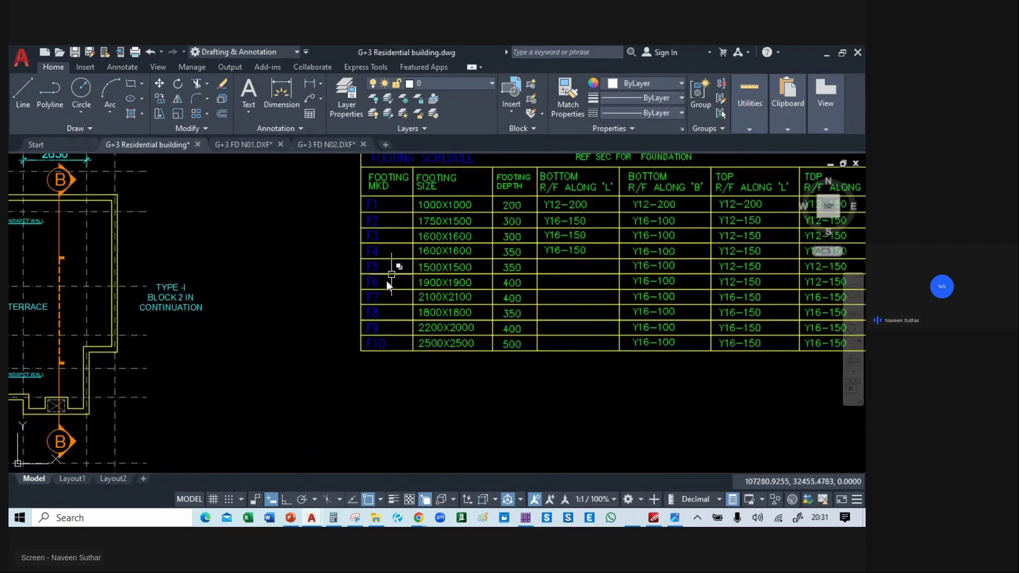
scroll(355, 330, "up", 2)
middle_click_drag(370, 352, 237, 350)
scroll(237, 350, "down", 2)
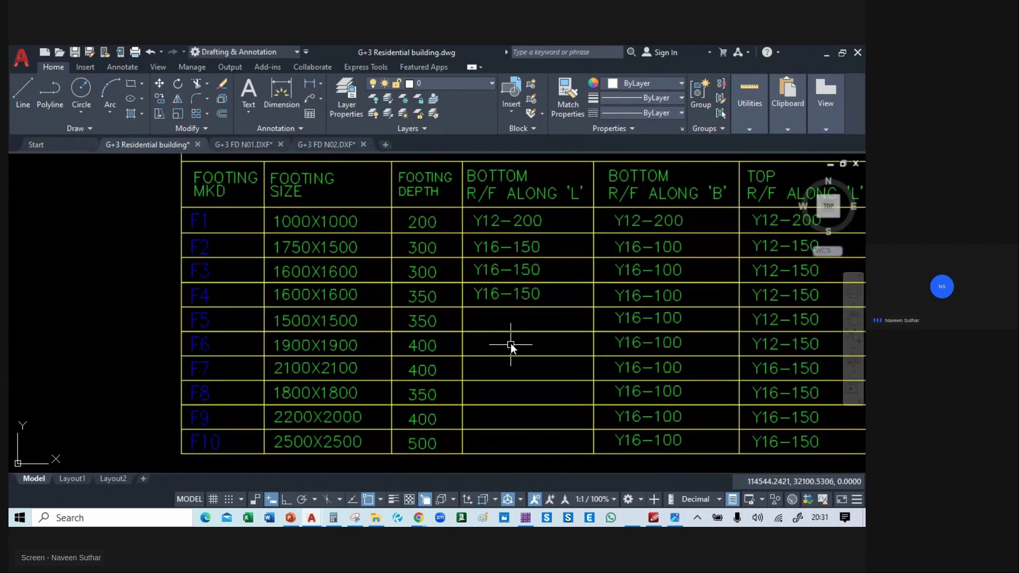
scroll(510, 345, "up", 3)
left_click(454, 295)
type("co")
key("space")
left_click(457, 292)
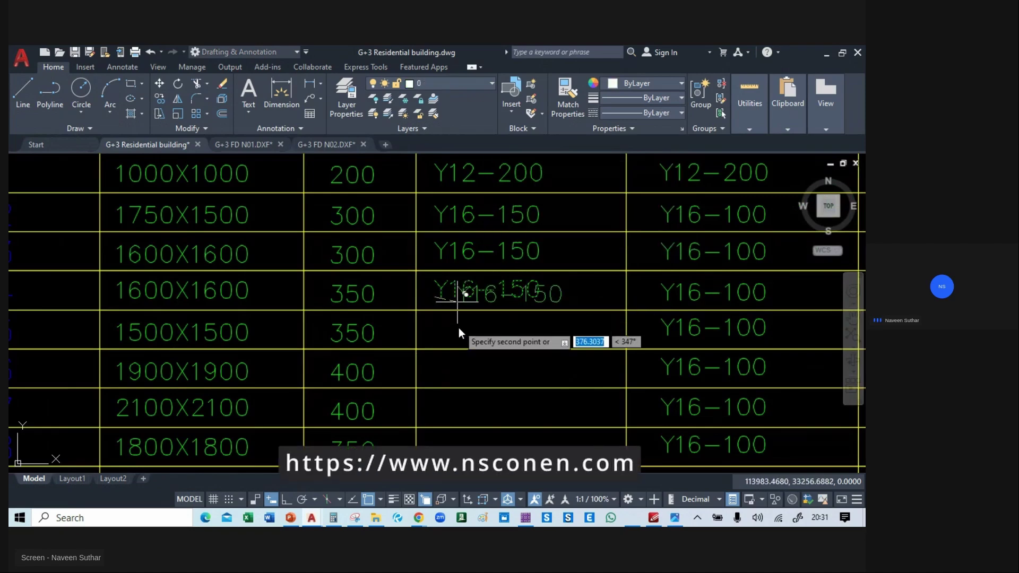
key("F8")
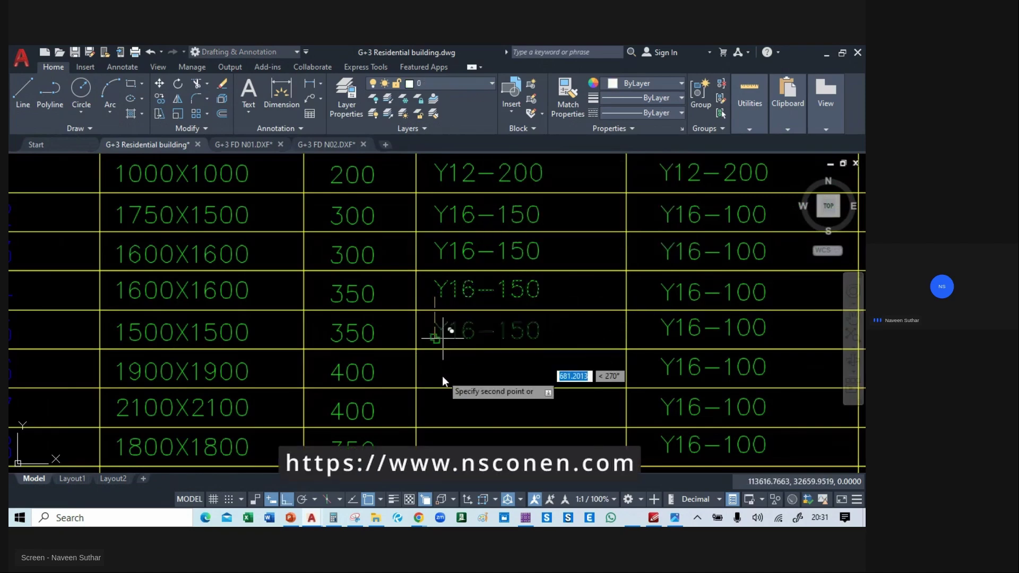
left_click(443, 338)
left_click(441, 381)
- Check the F7 to F10 footings in the AutoCAD layout and mark the two F9 footings on the reinforcement snip
middle_click_drag(441, 399, 607, 314)
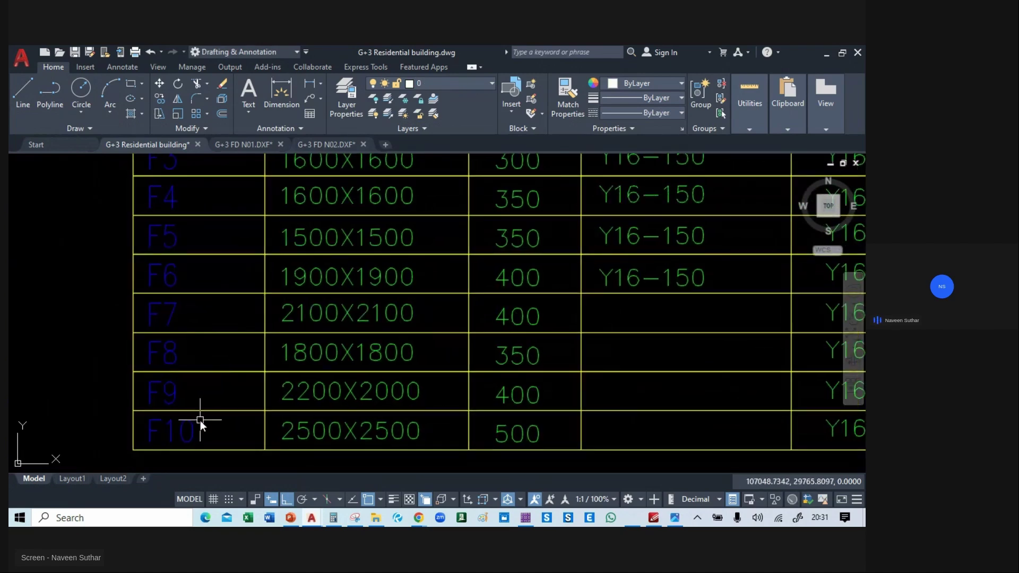
scroll(200, 420, "down", 5)
mouse_move(304, 261)
middle_mouse_down()
mouse_move(333, 331)
mouse_move(343, 405)
middle_mouse_up()
scroll(342, 409, "up", 4)
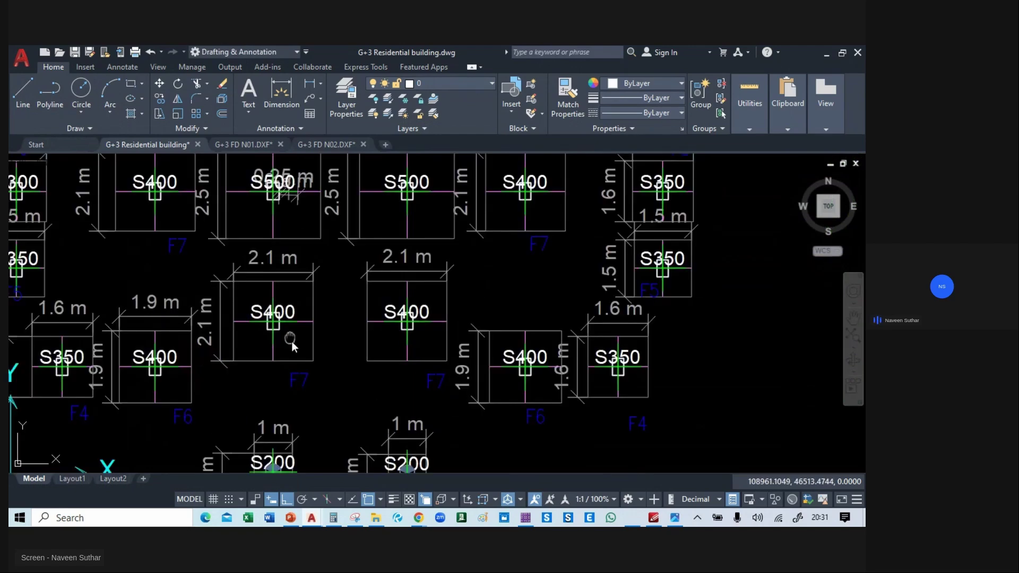
middle_click_drag(292, 341, 335, 374)
scroll(335, 374, "down", 2)
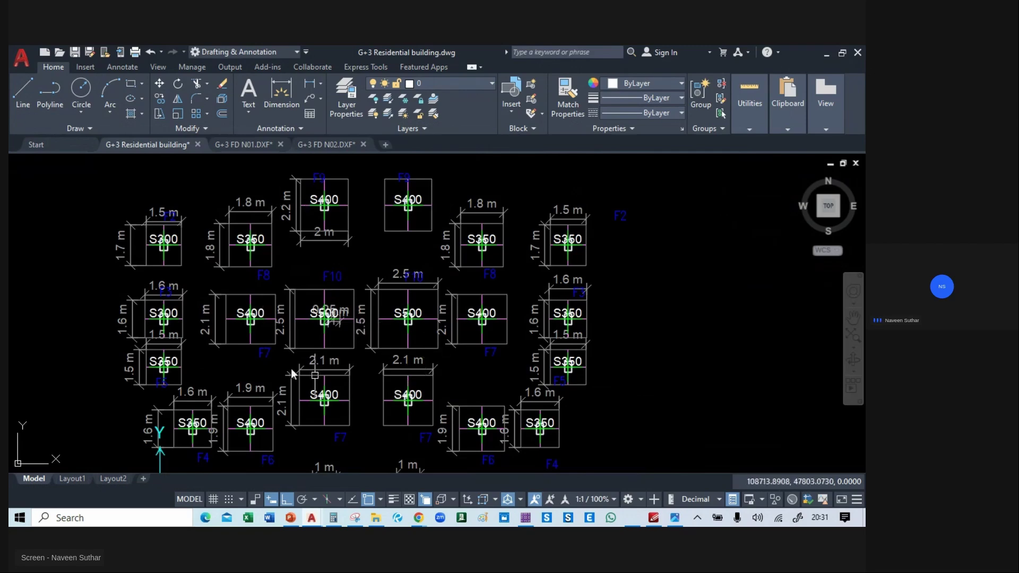
key("alt+Tab")
key("Tab")
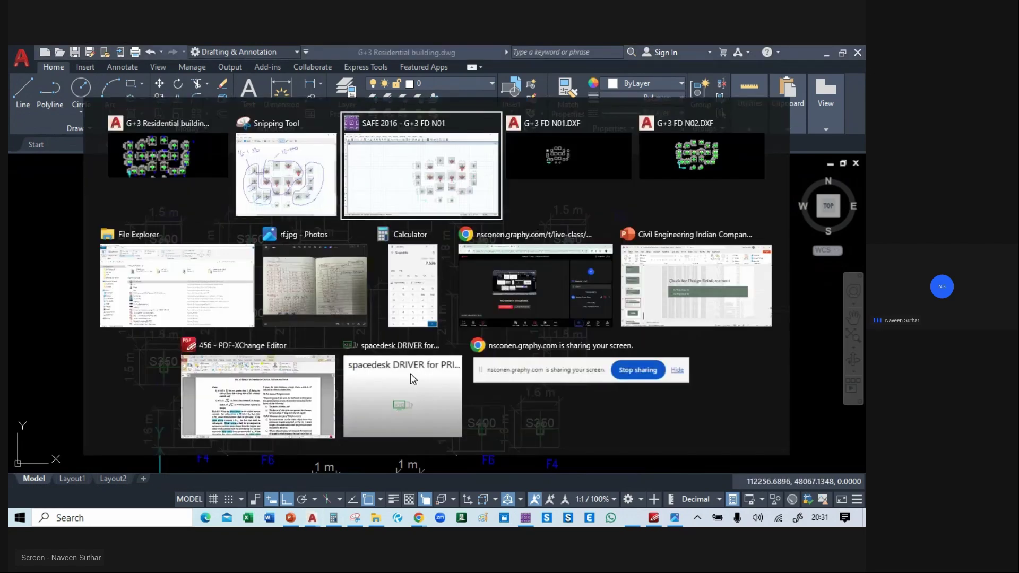
key("alt+Tab")
key("Tab")
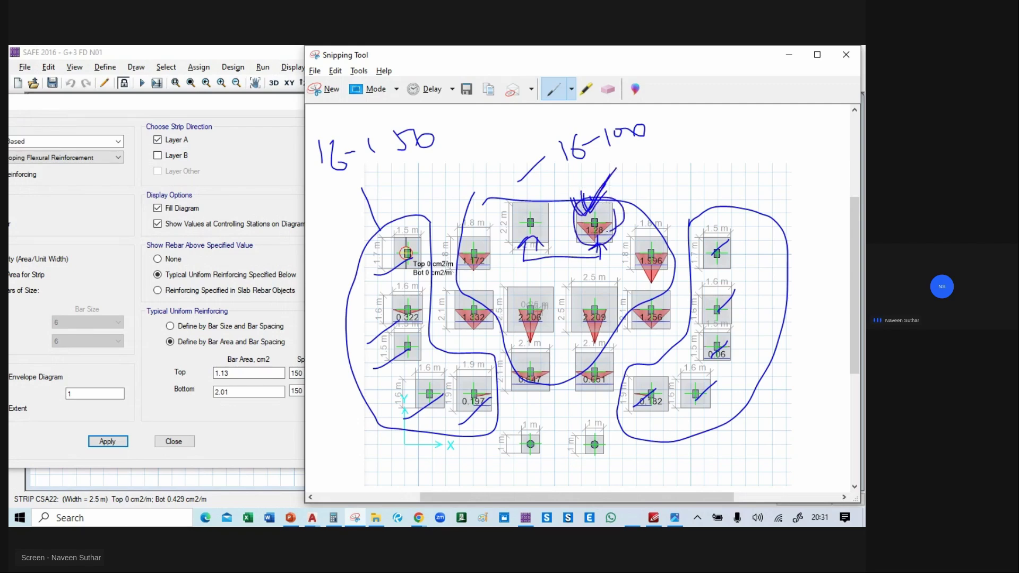
- In SAFE, apply a bottom bar spacing of 100 mm to check the Layer A reinforcement, and return to the AutoCAD drawing
key("alt+Tab")
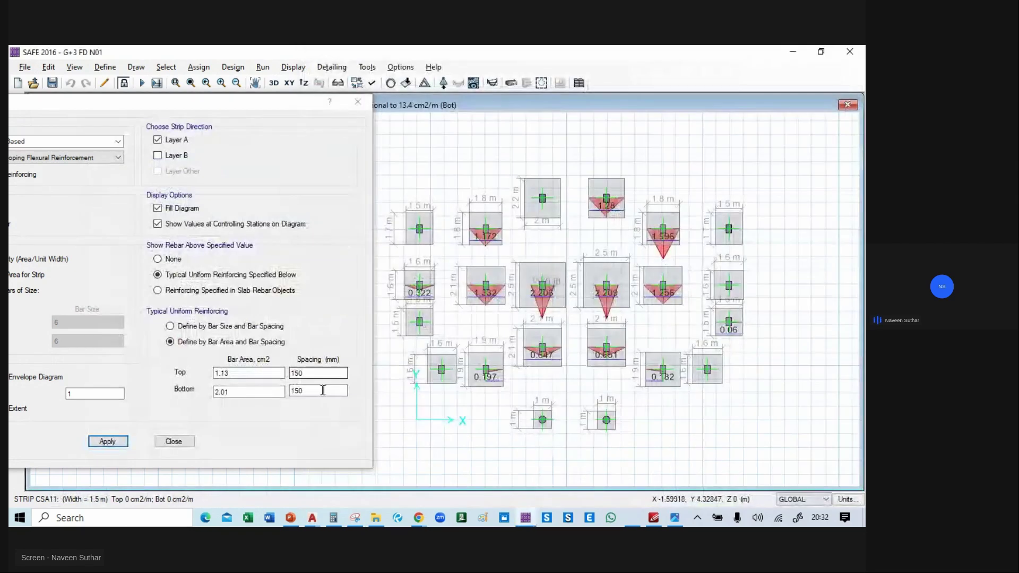
double_click(308, 392)
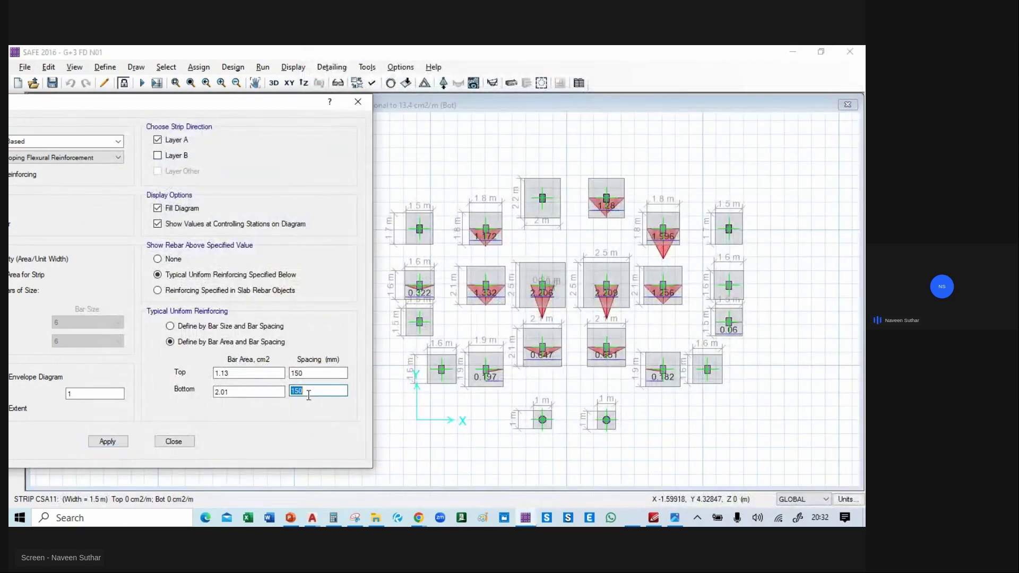
type("100")
left_click(108, 442)
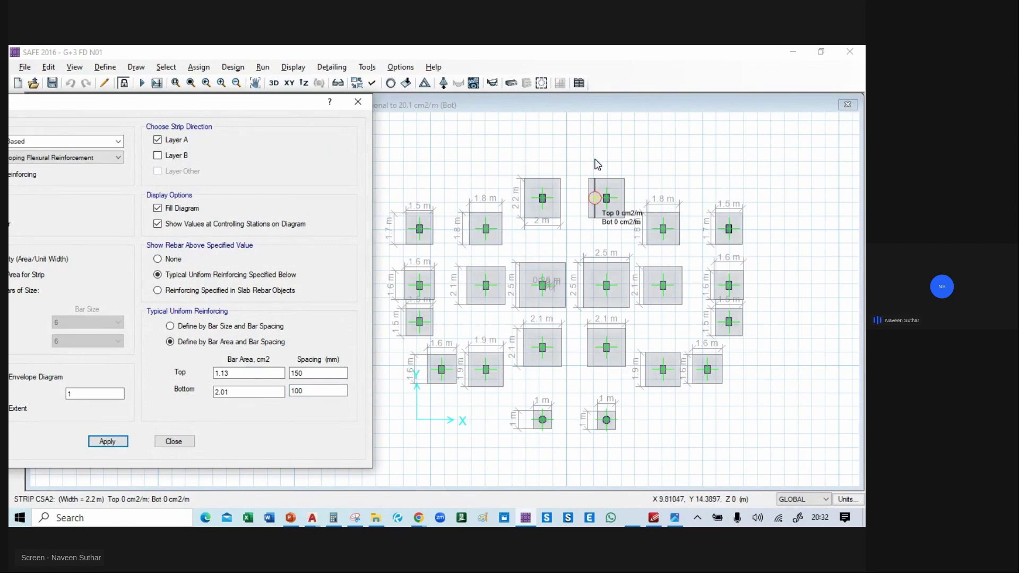
left_click(230, 396)
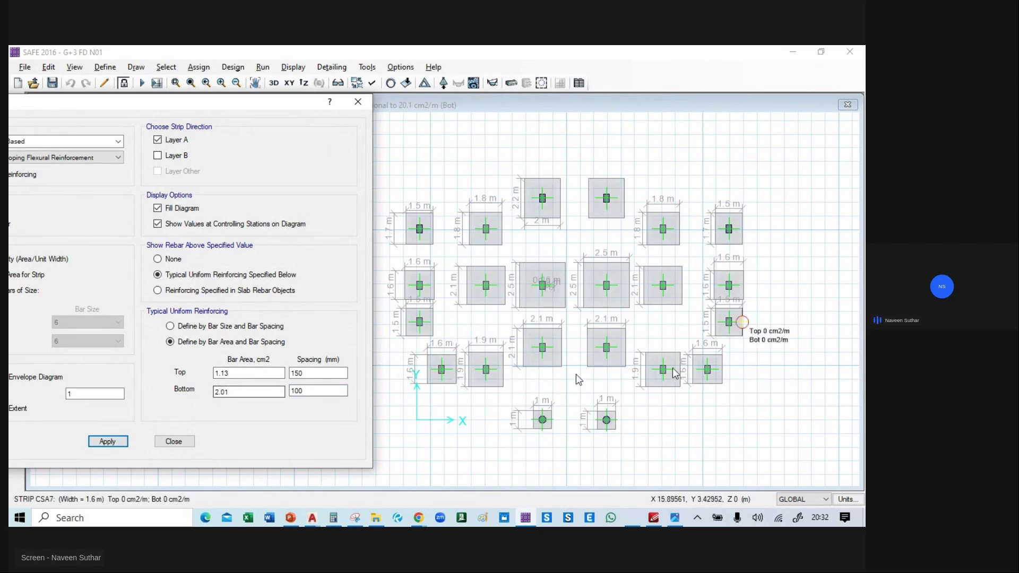
key("alt+Tab")
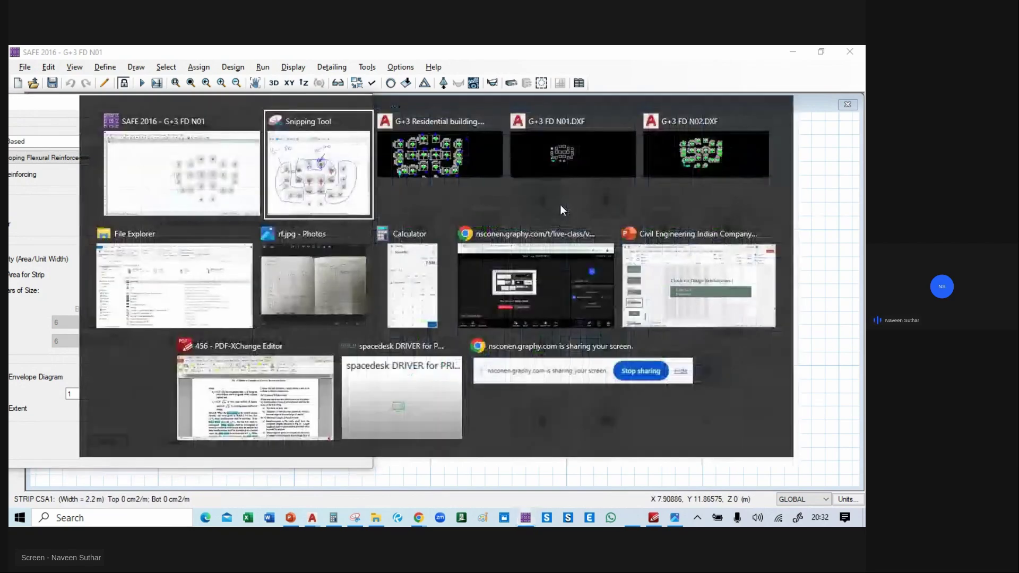
key("alt+Tab")
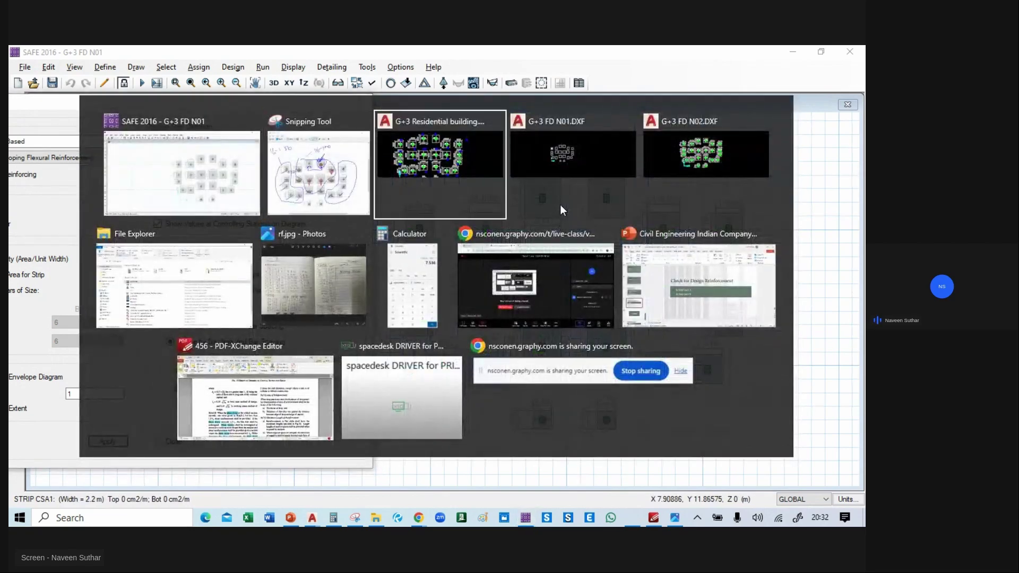
- Copy the four Y16-100 entries for F7 to F10 from bottom reinforcement along B into the empty cells along L
left_click(471, 139)
middle_click_drag(447, 373, 389, 242)
scroll(390, 285, "up", 6)
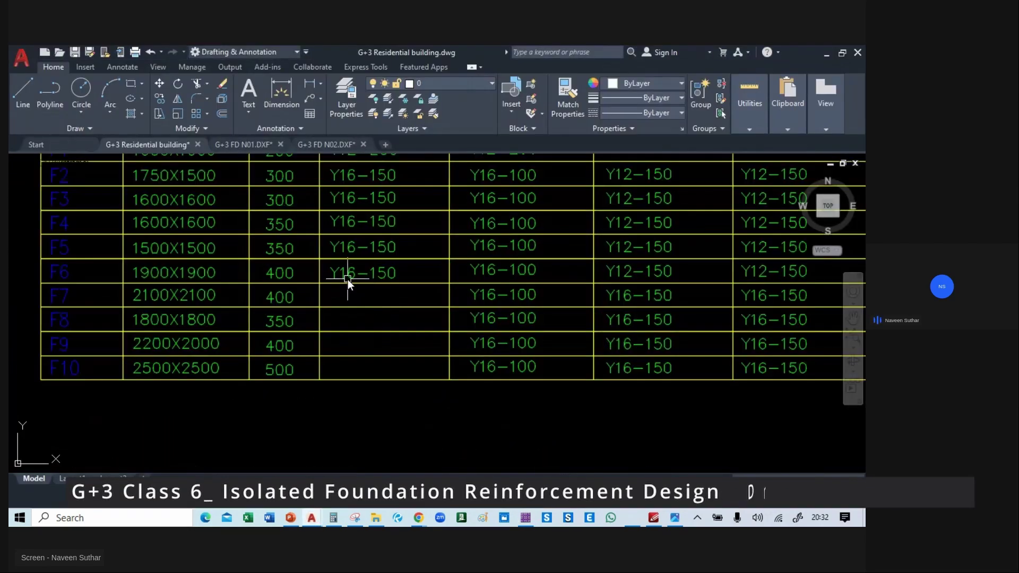
scroll(543, 298, "up", 3)
scroll(603, 253, "down", 2)
scroll(543, 276, "up", 1)
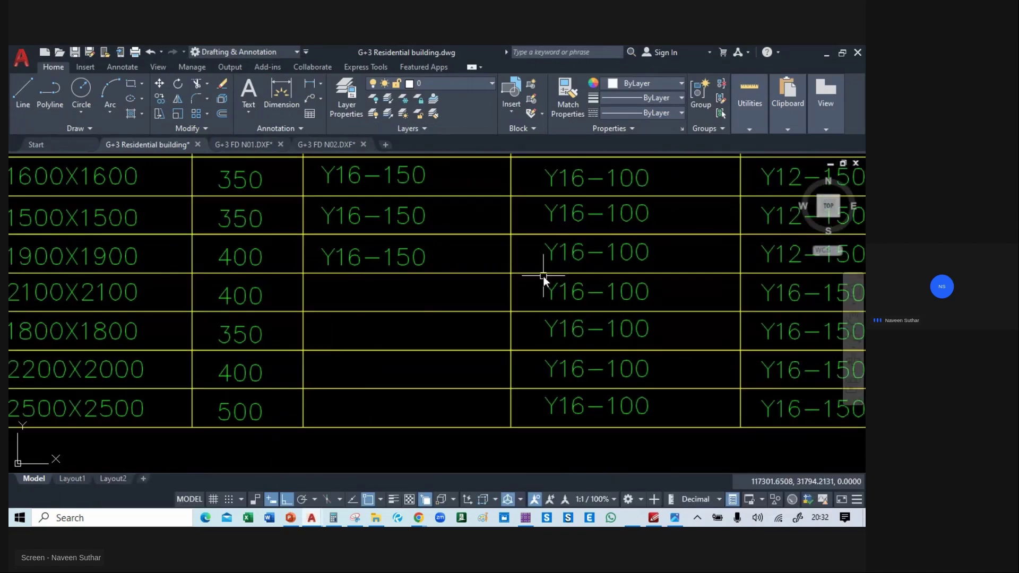
middle_click_drag(542, 281, 480, 231)
scroll(477, 223, "up", 2)
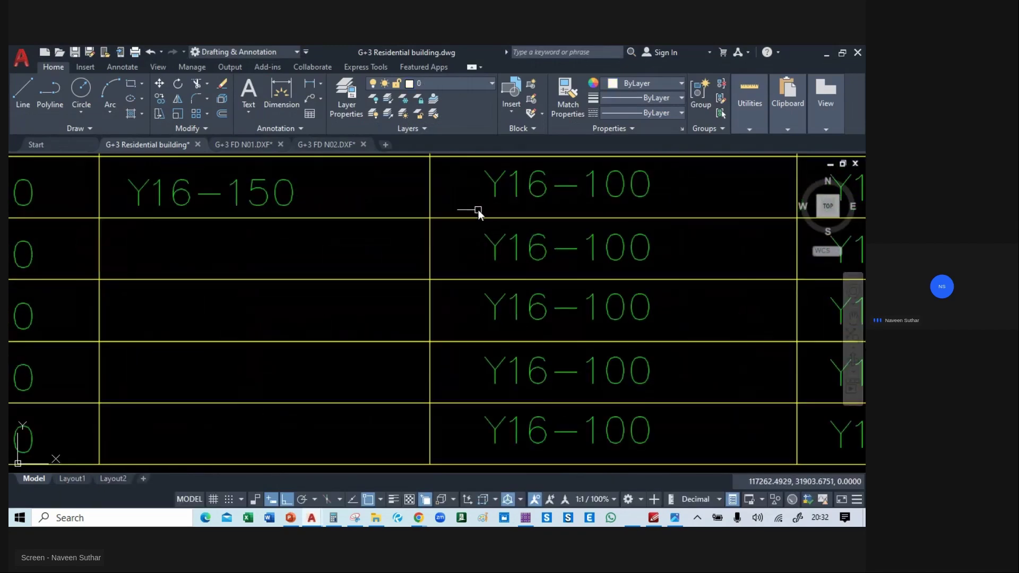
left_click(472, 205)
middle_click_drag(591, 409, 564, 345)
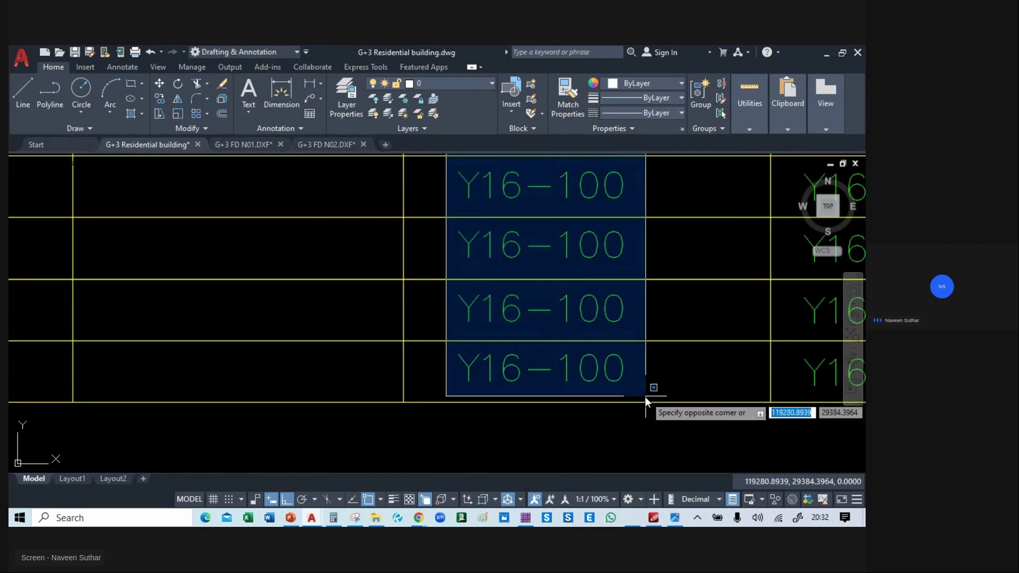
left_click(645, 396)
type("m")
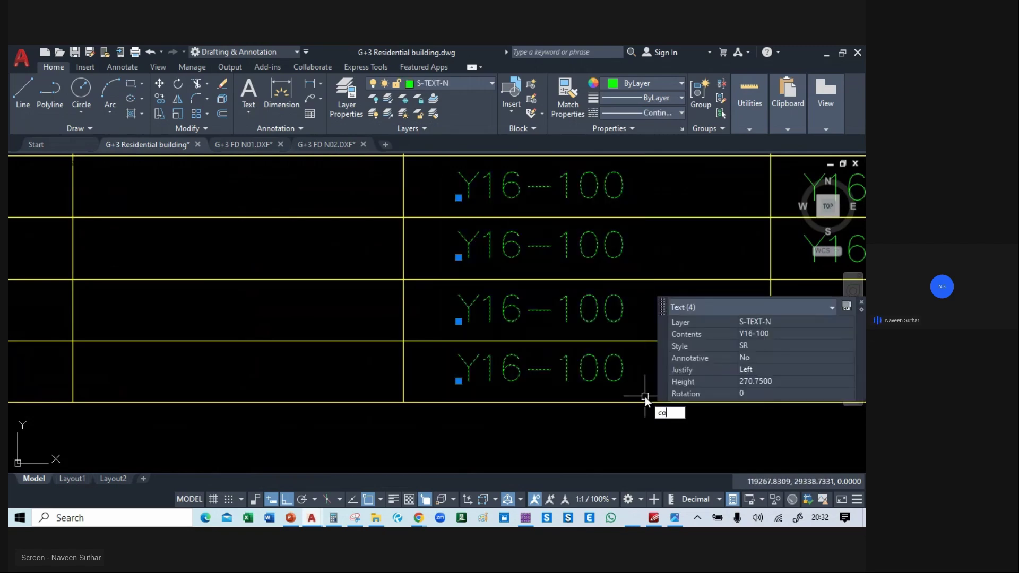
key("Return")
middle_click_drag(366, 245, 511, 345)
scroll(511, 345, "down", 2)
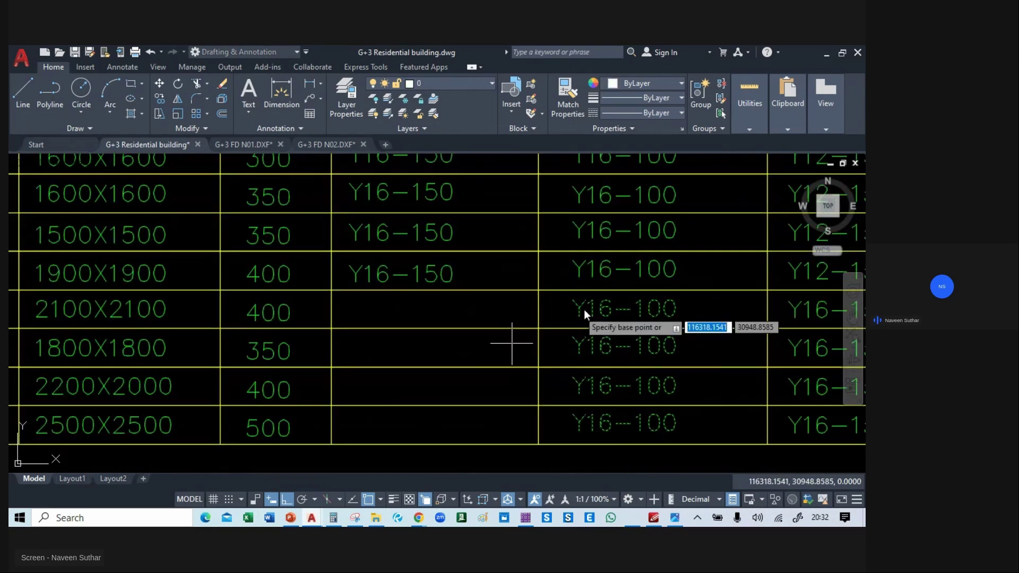
left_click(585, 309)
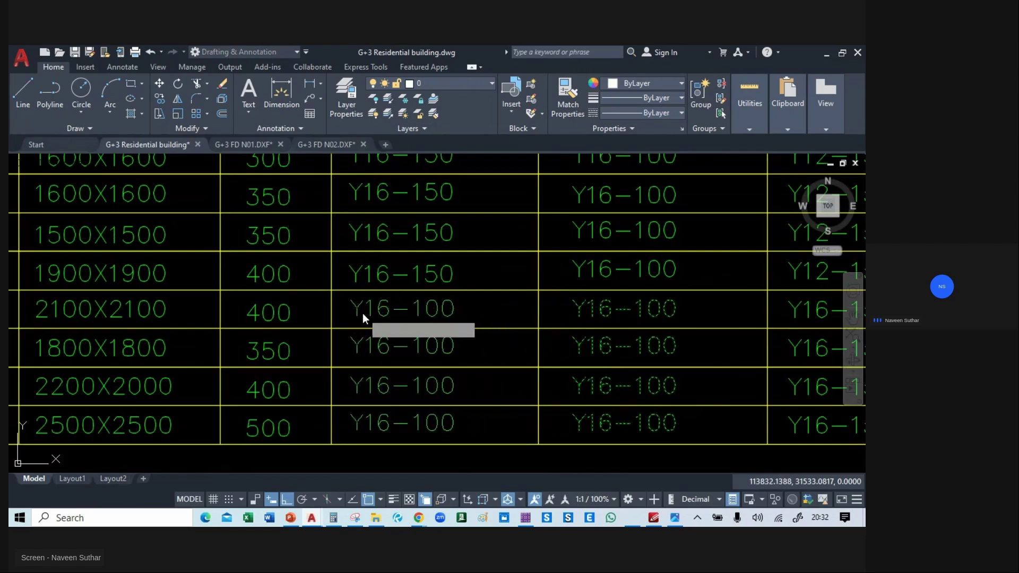
left_click(362, 313)
- Check the foundation layout above the footing schedule and review the schedule's bottom and top reinforcement entries
scroll(373, 325, "down", 4)
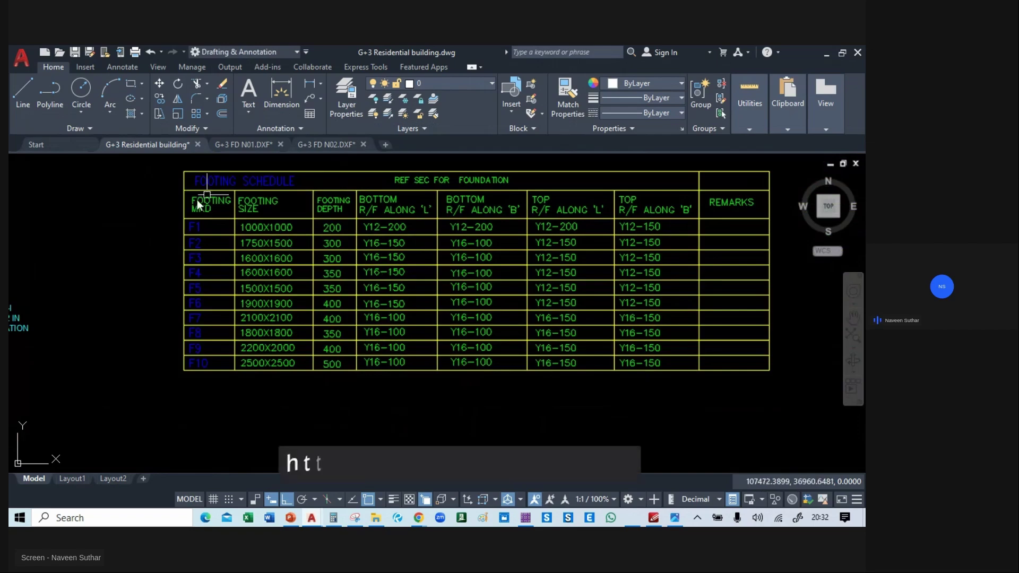
middle_click_drag(517, 233, 506, 277)
middle_click_drag(441, 197, 412, 358)
left_click(222, 189)
left_click(526, 365)
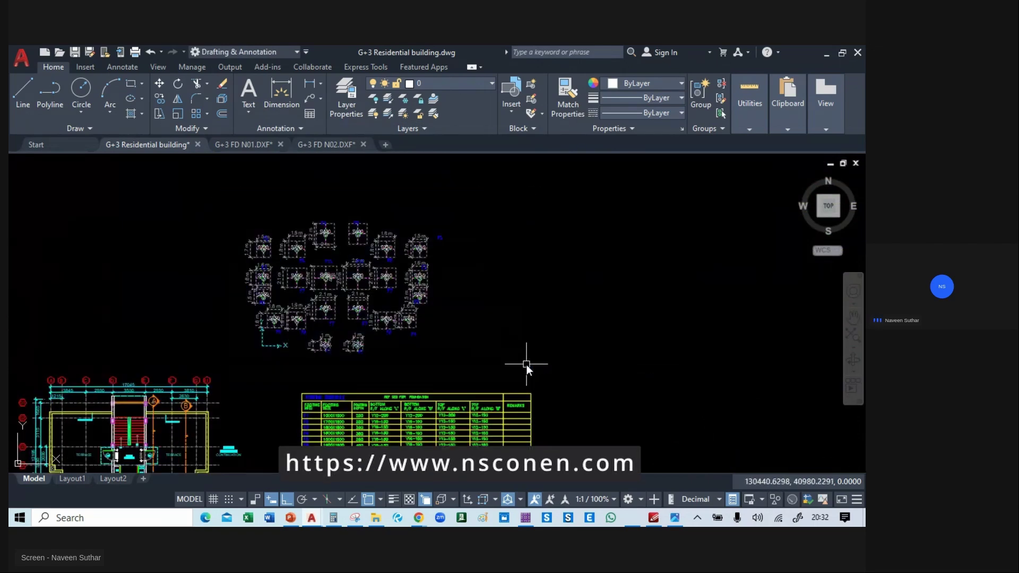
key("Delete")
scroll(507, 335, "down", 2)
middle_click_drag(515, 328, 473, 209)
scroll(413, 263, "up", 5)
middle_click_drag(426, 322, 346, 263)
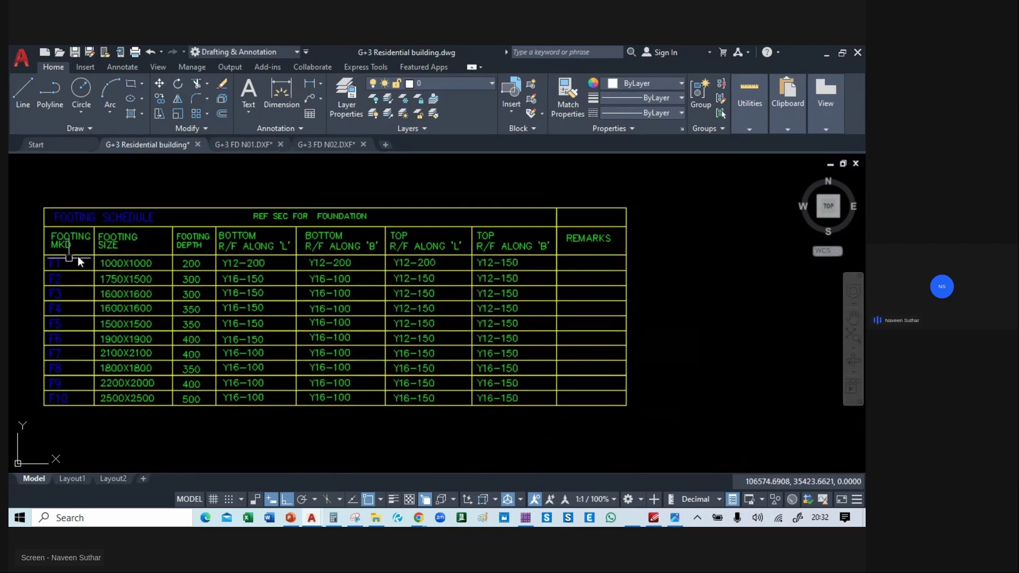
scroll(273, 253, "up", 2)
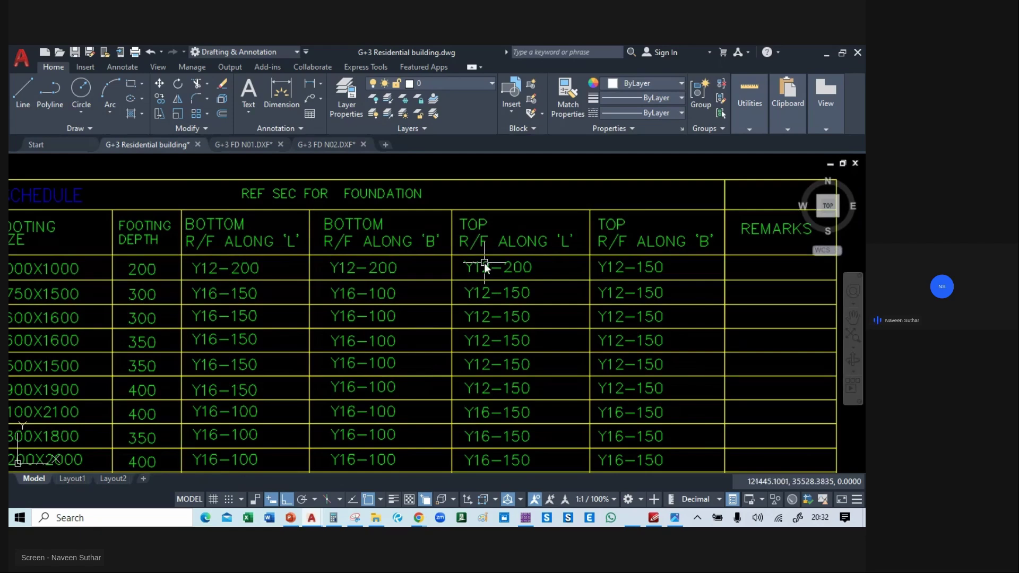
- Switch to SAFE and set the slab design display to top rebar only, for both Layer A and Layer B
key("alt+Tab")
key("alt+Tab")
key("alt+Tab")
left_click(370, 155)
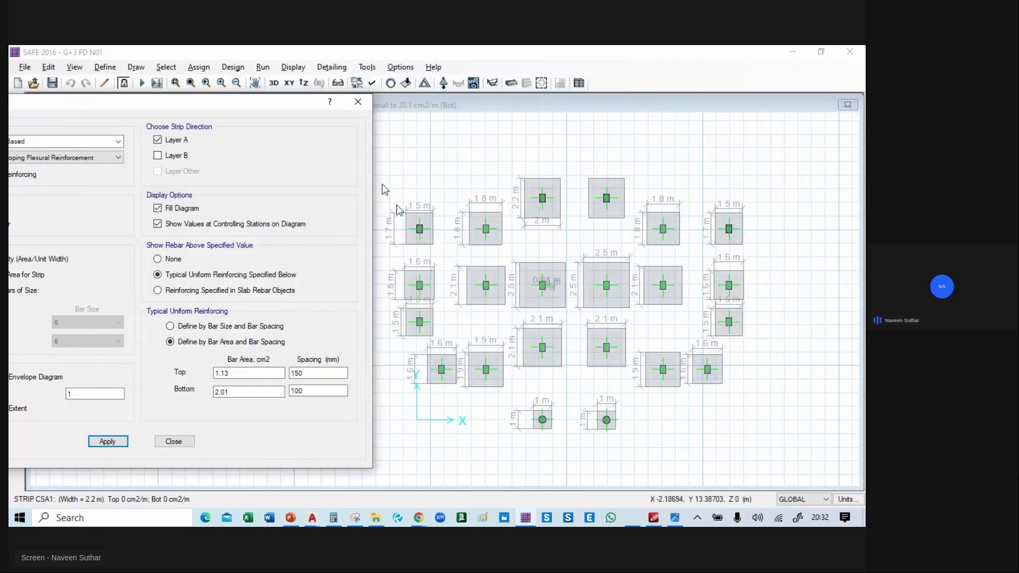
left_click_drag(153, 105, 374, 109)
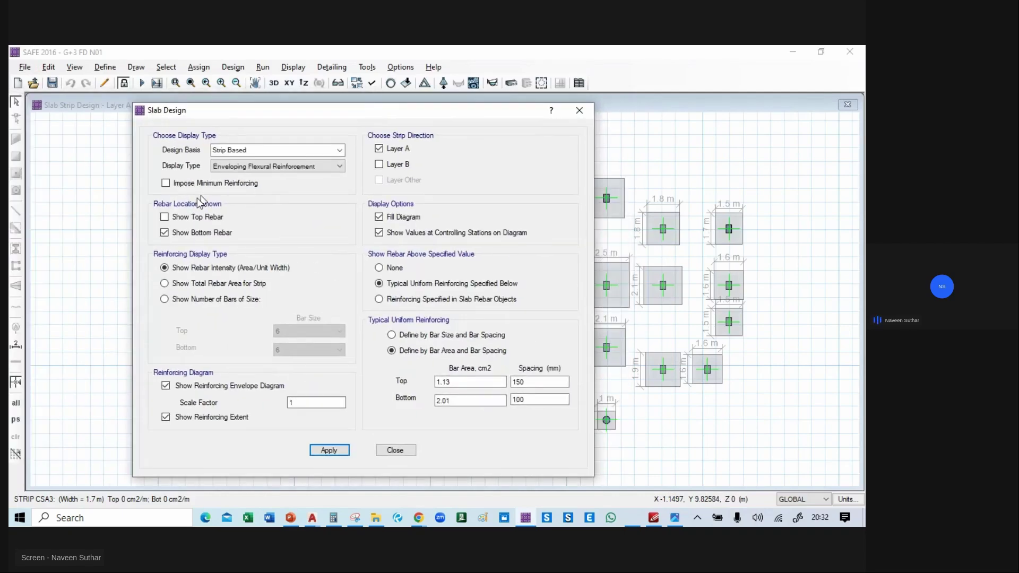
left_click(165, 217)
left_click_drag(427, 104, 307, 106)
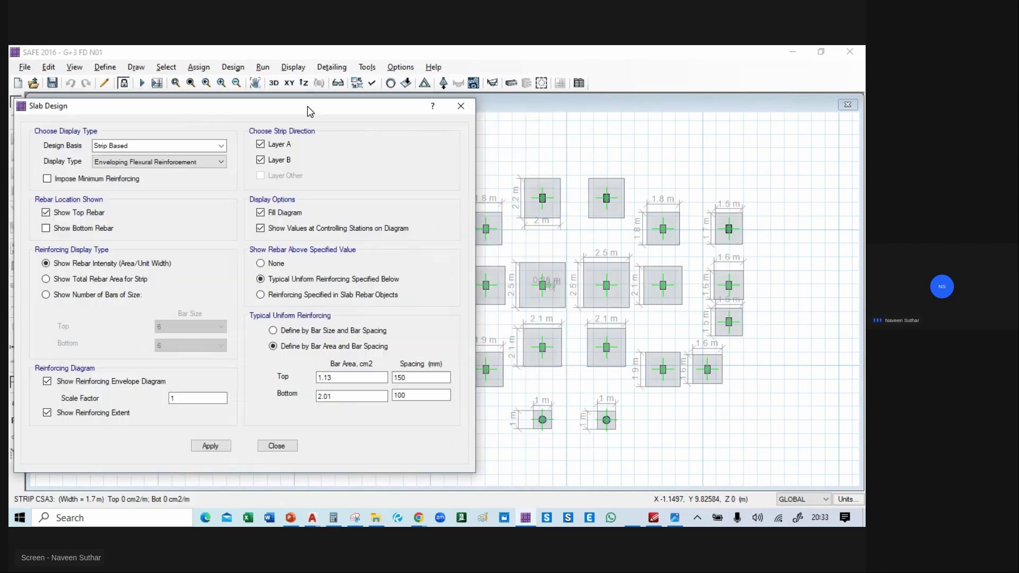
- Apply a bottom bar area of 0.1 cm2 and replace it with 0.5 cm2 in the typical uniform reinforcing
double_click(340, 394)
left_click(220, 446)
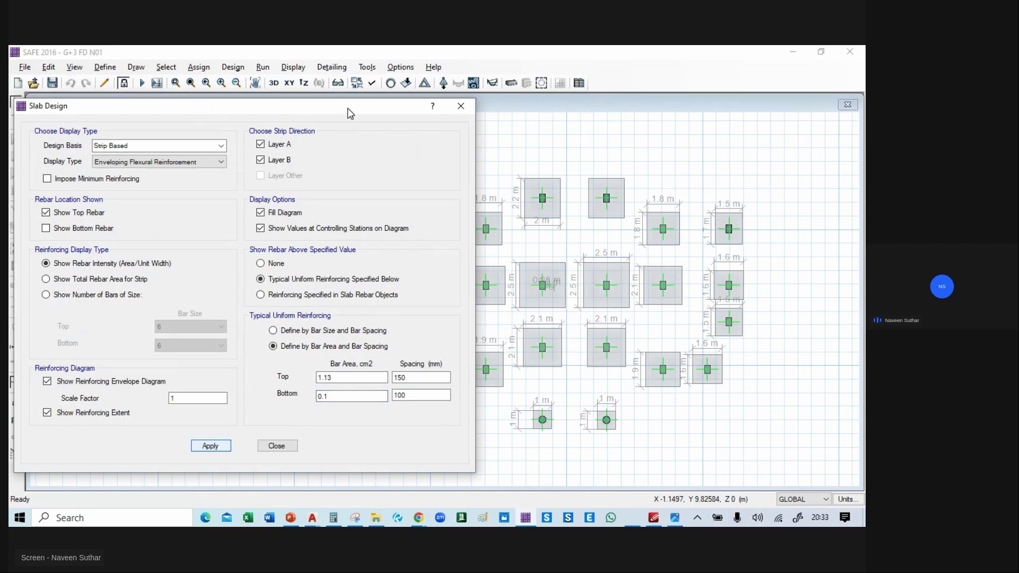
left_click_drag(302, 113, 161, 112)
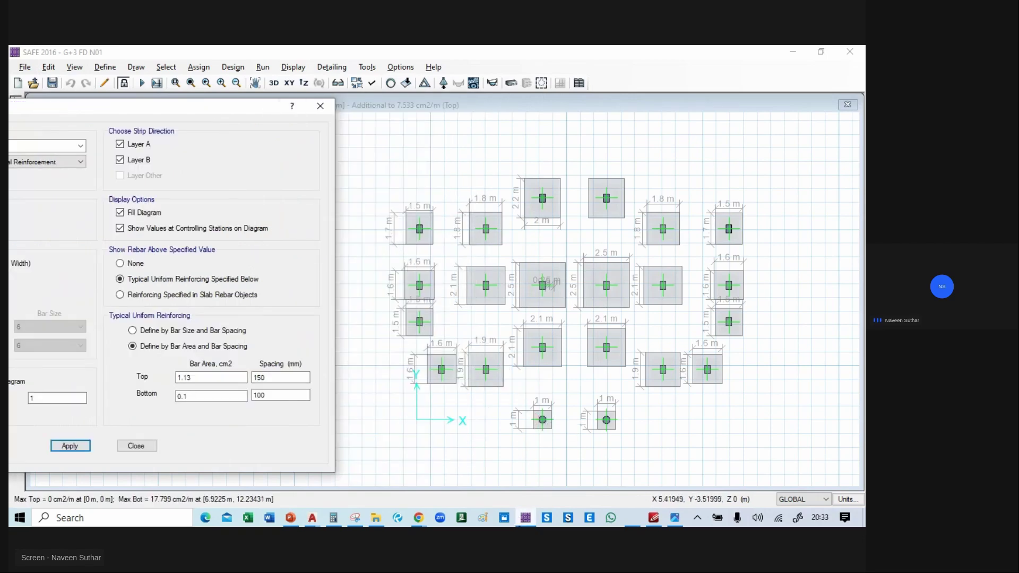
double_click(198, 394)
type("0.5")
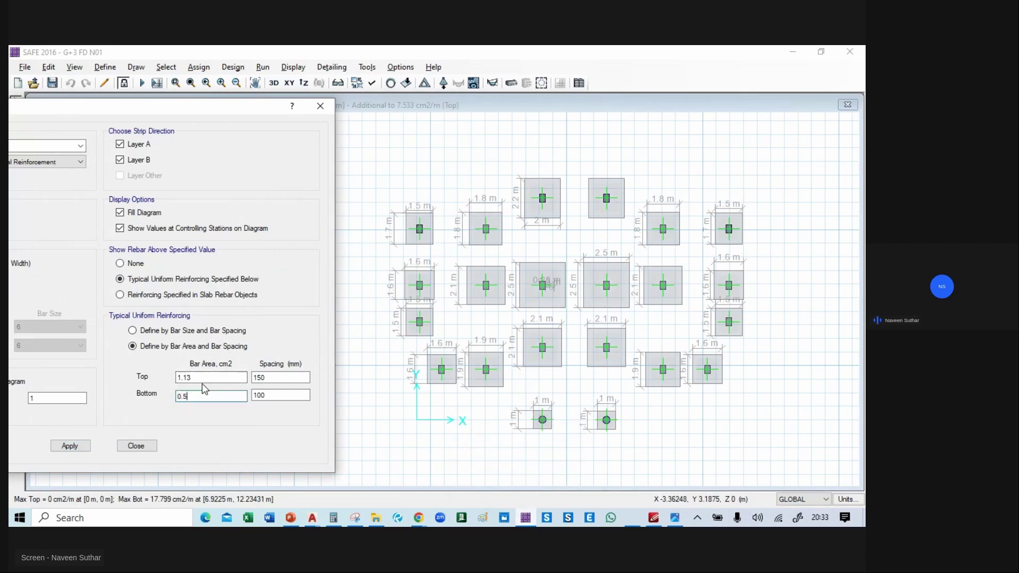
left_click(69, 447)
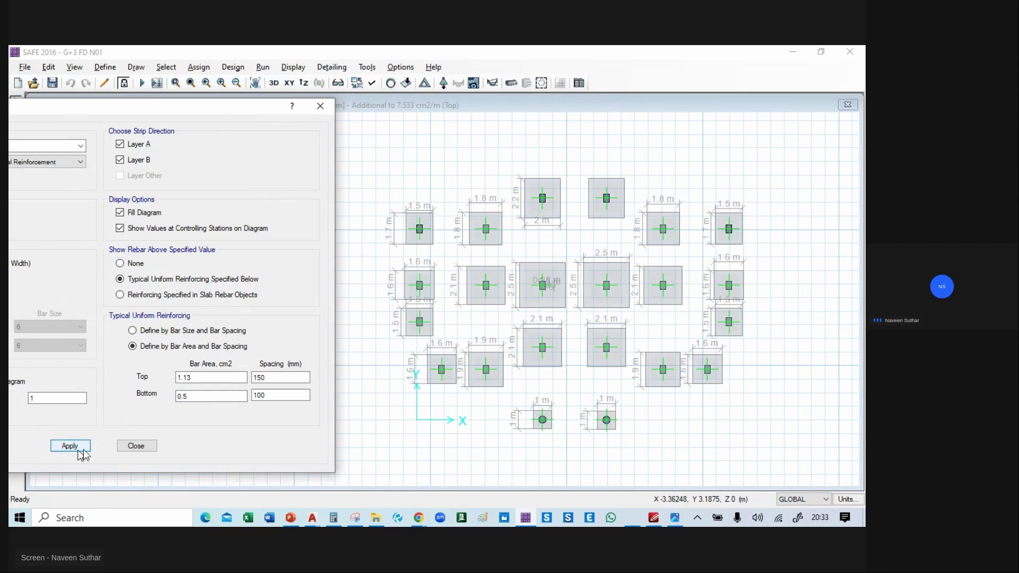
- Apply a top bar area of 0.2 cm2 at 200 mm spacing in the typical uniform reinforcing
left_click_drag(193, 107, 269, 106)
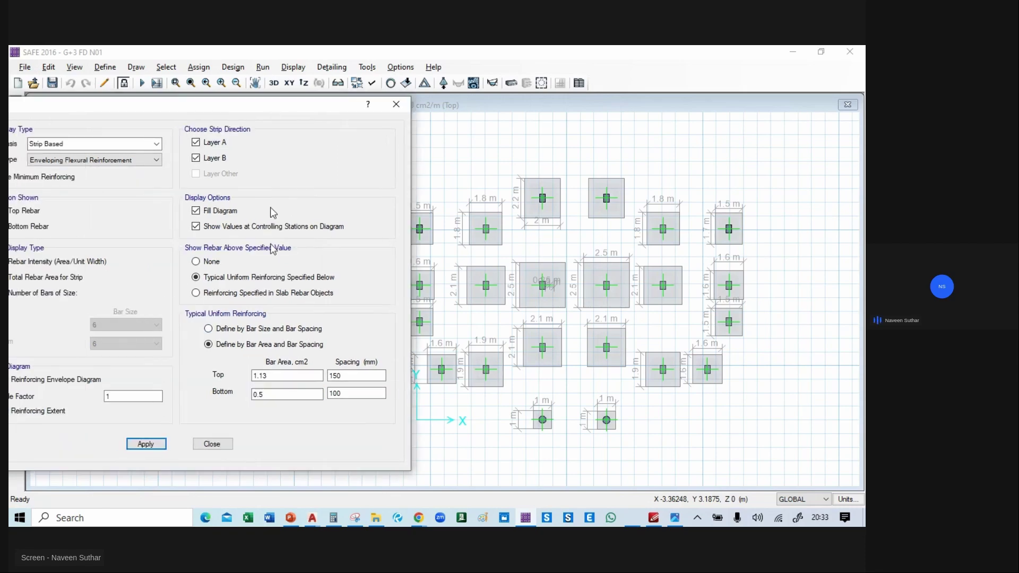
double_click(268, 377)
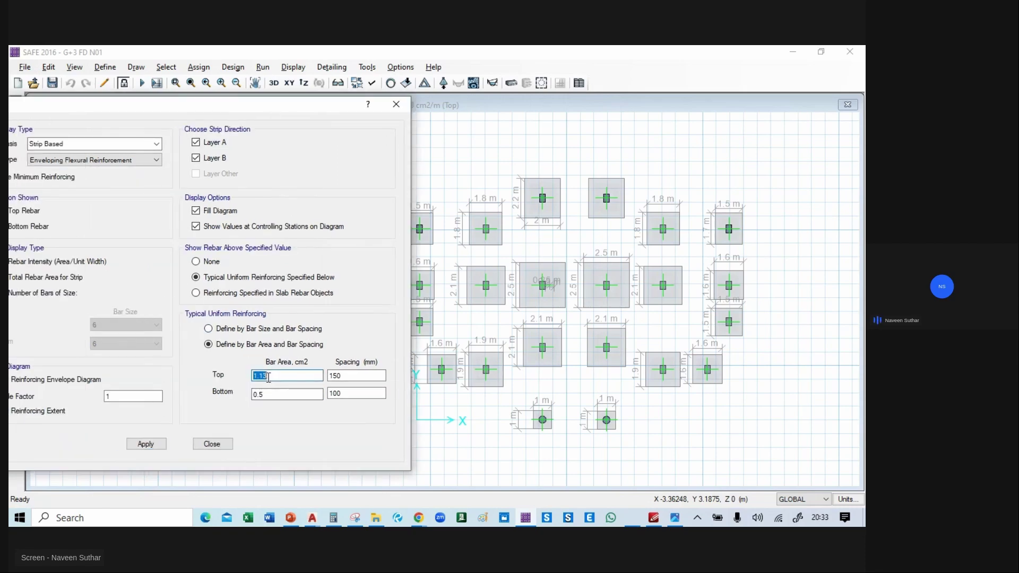
double_click(363, 377)
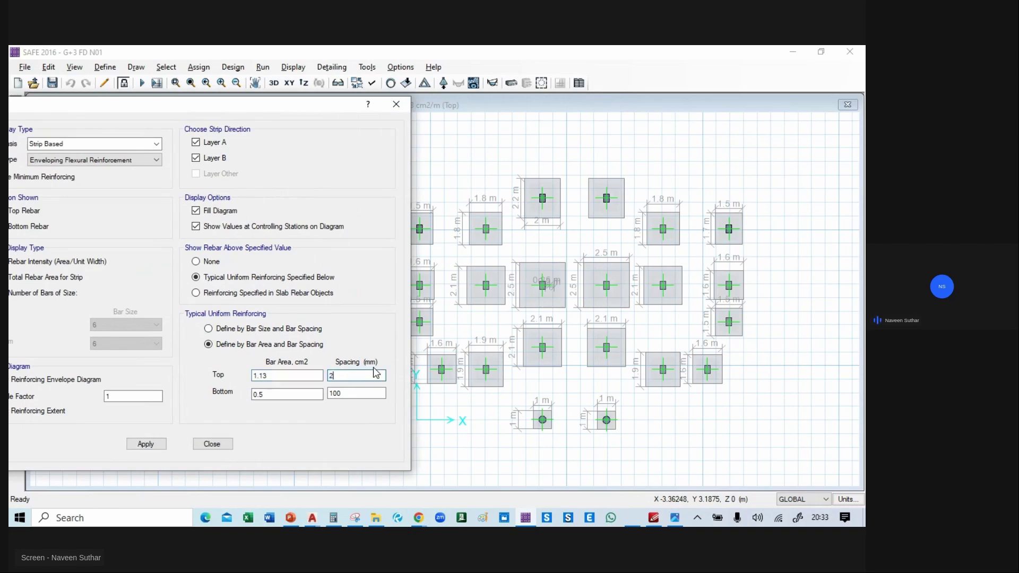
double_click(280, 376)
left_click(142, 445)
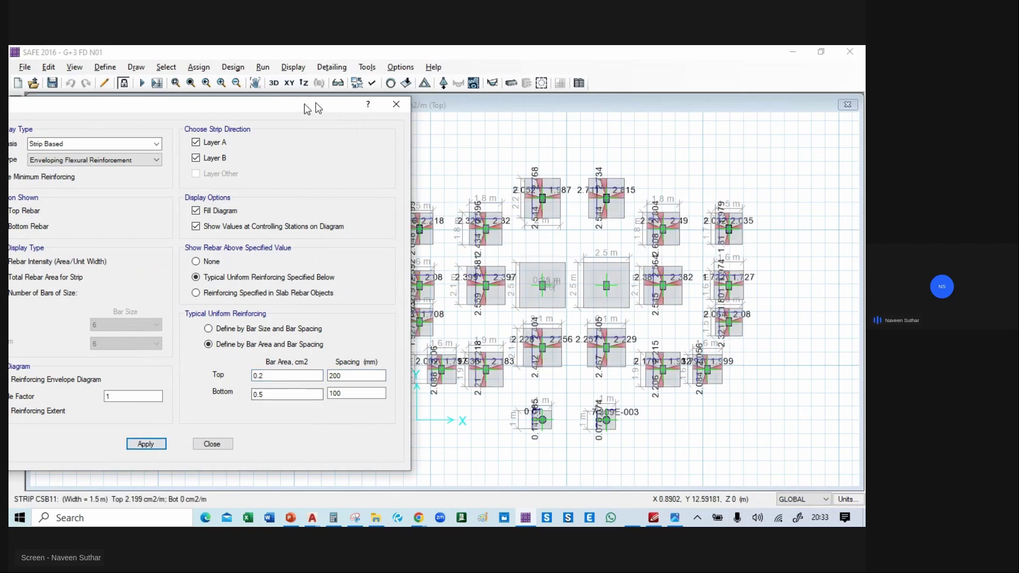
- Examine the additional top reinforcement values on the footings, including the two central 2.5 m footings
left_click_drag(319, 106, 257, 110)
scroll(521, 340, "up", 2)
scroll(521, 338, "down", 1)
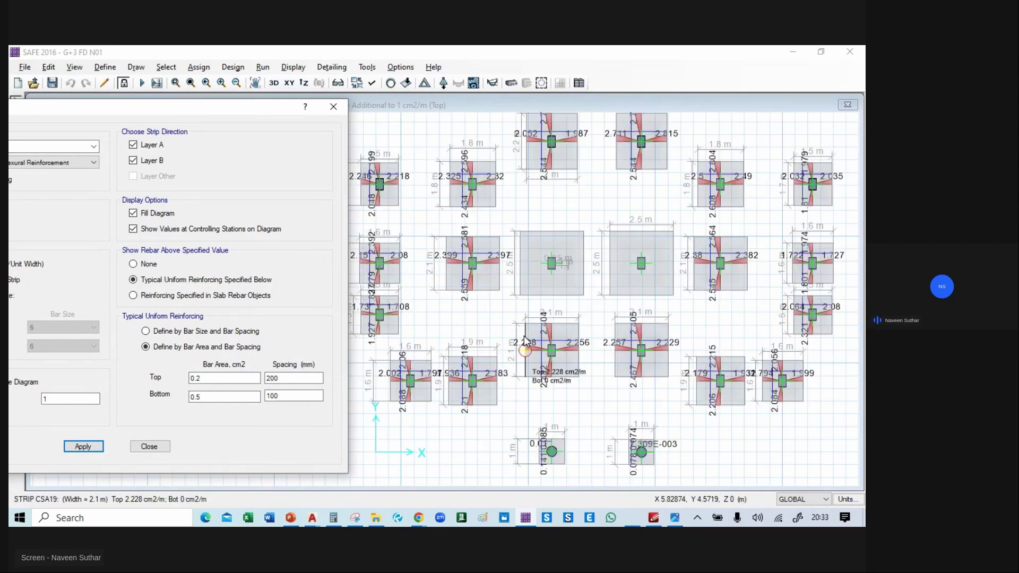
scroll(462, 339, "down", 1)
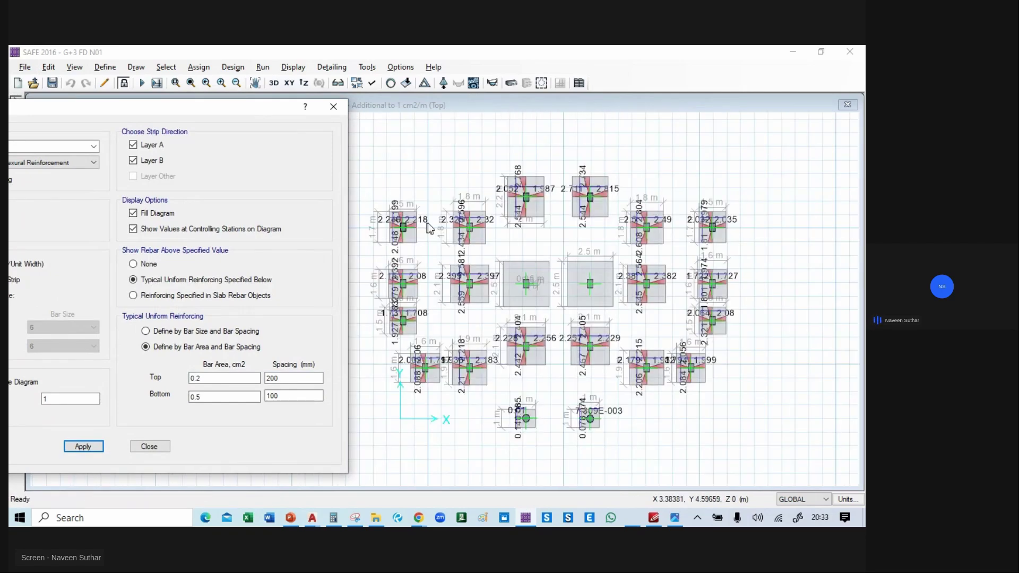
scroll(526, 272, "up", 2)
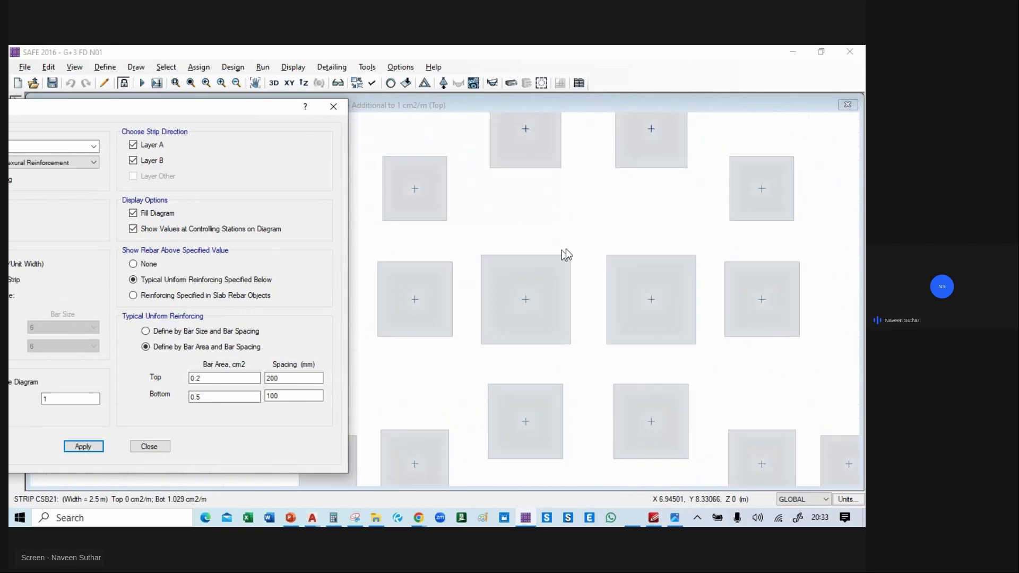
scroll(561, 268, "down", 2)
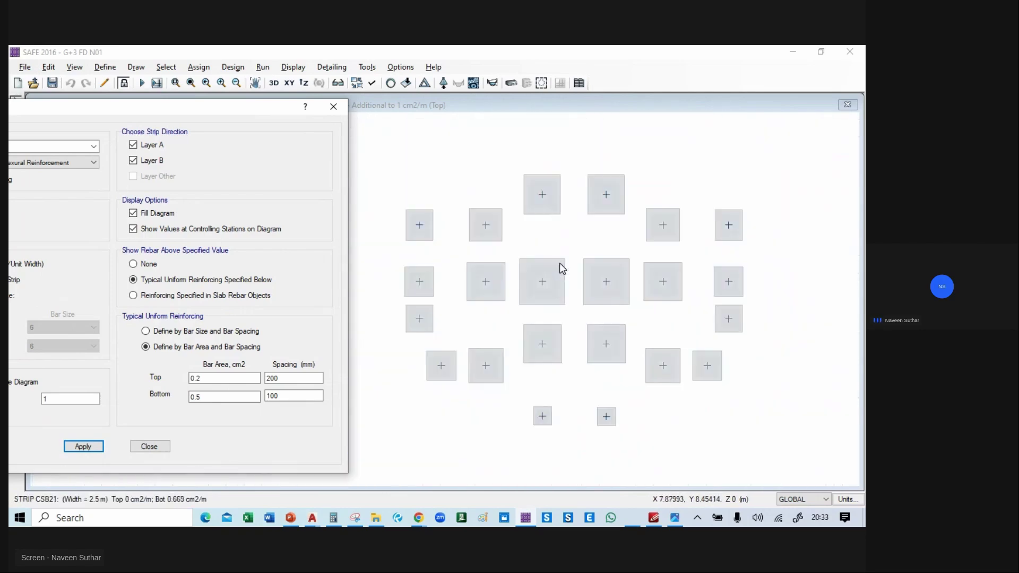
middle_click_drag(566, 289, 583, 299)
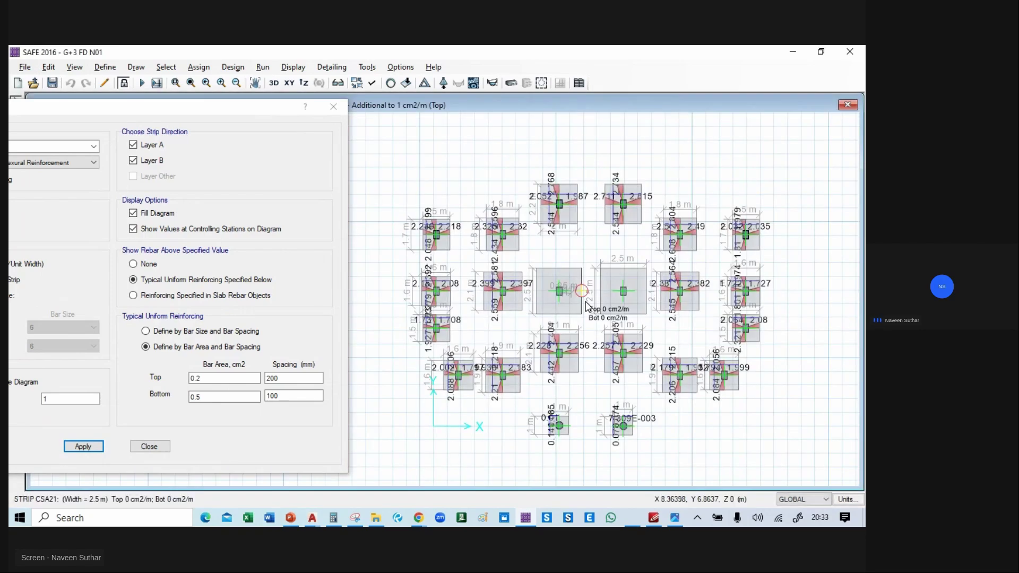
- Look up the 12 mm bar area in the rf.jpg notes and apply a top bar area of 1.13 cm2 in SAFE
double_click(210, 379)
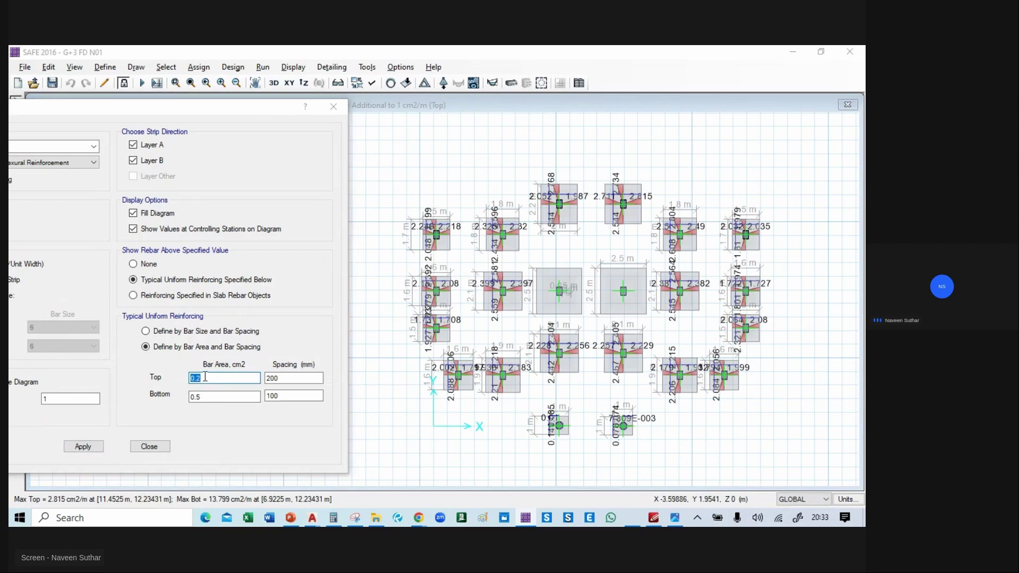
key("alt+Tab")
key("alt+Tab")
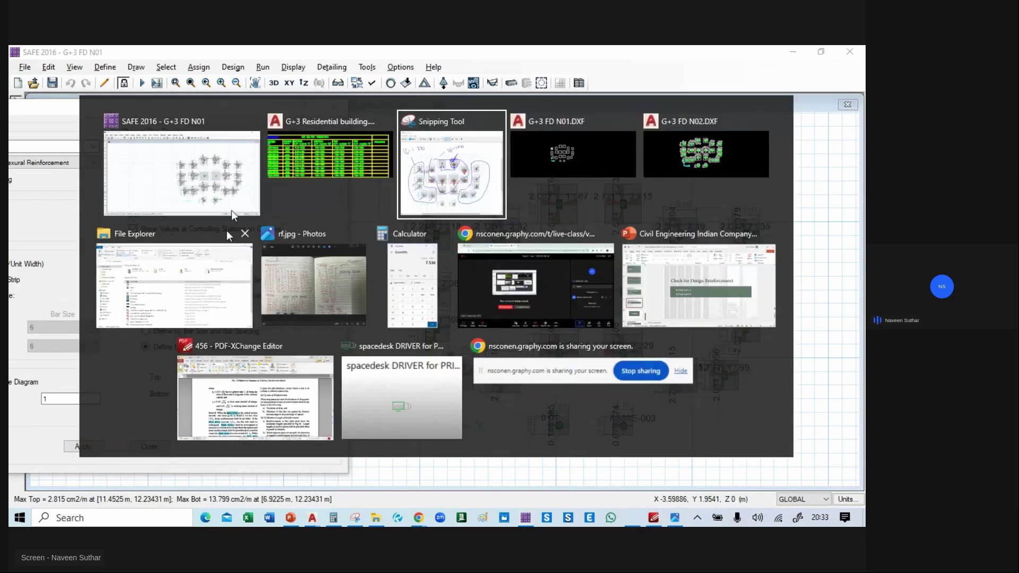
left_click(297, 308)
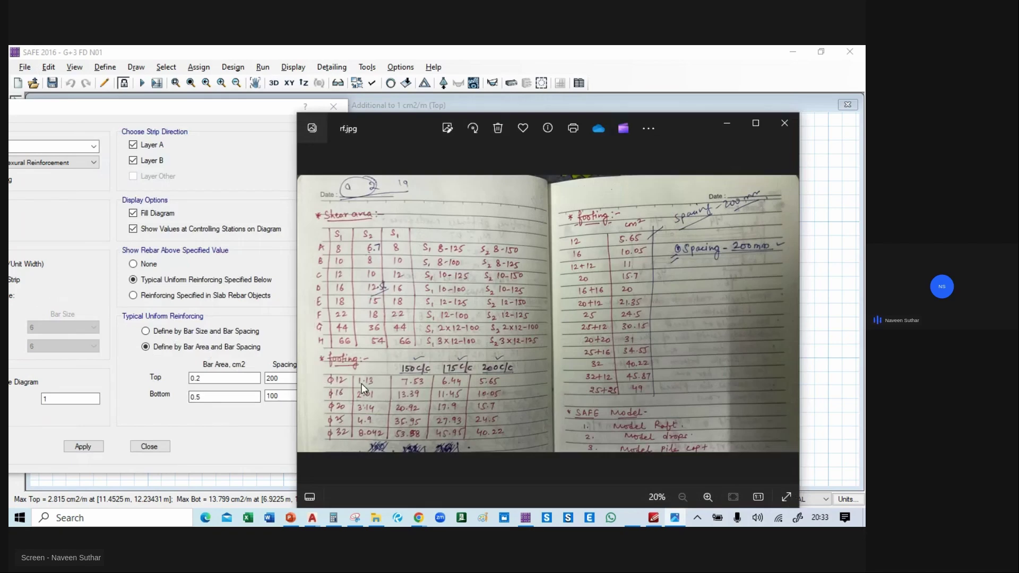
key("alt+Tab")
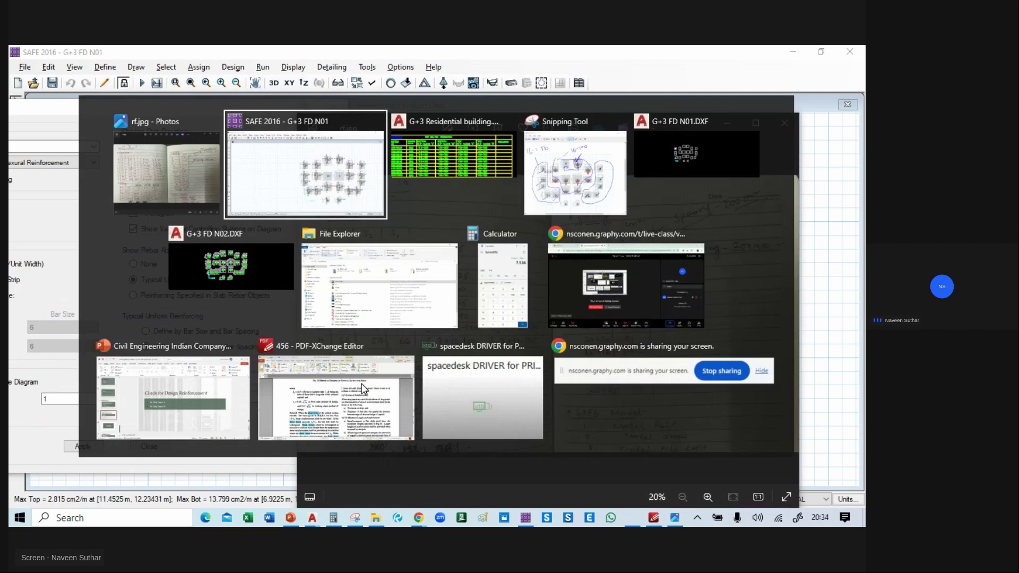
left_click(360, 180)
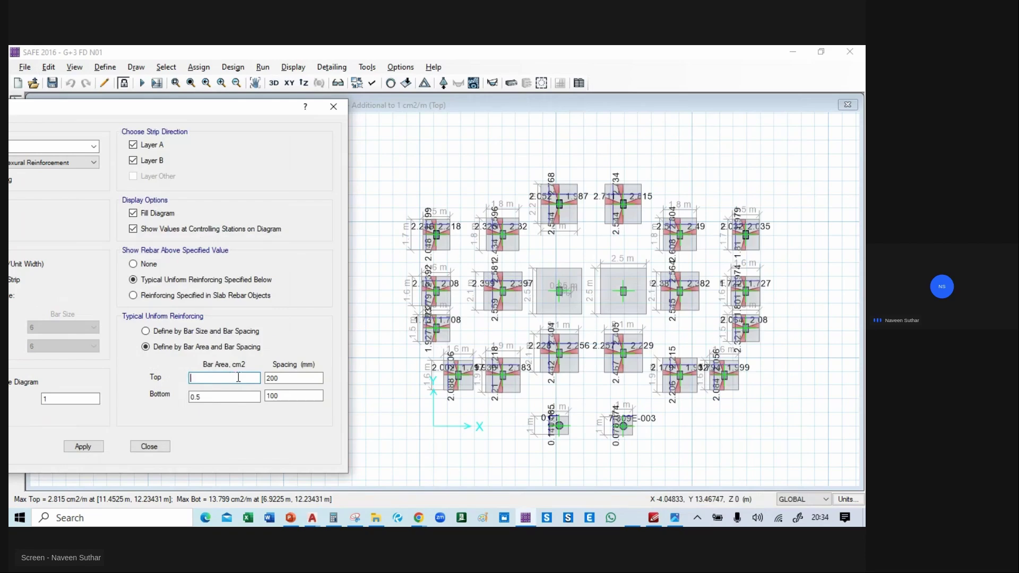
left_click(82, 446)
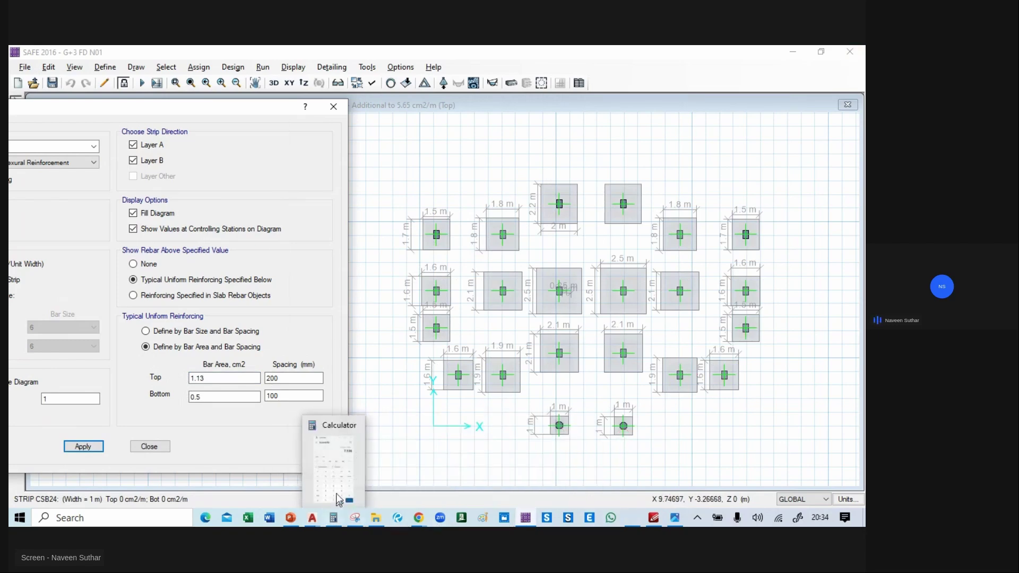
- Calculate the area of a 10 mm bar in the Calculator as 3.14/4 × 10 × 10
left_click(333, 520)
left_click_drag(716, 133, 689, 129)
type("3.14/4")
key("Return")
type("*10*")
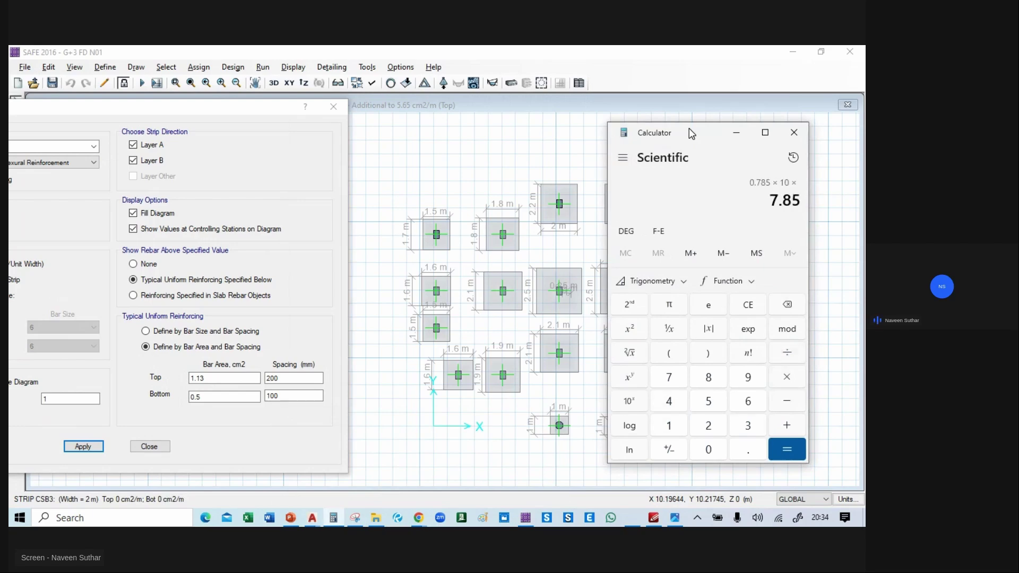
type("10")
key("Return")
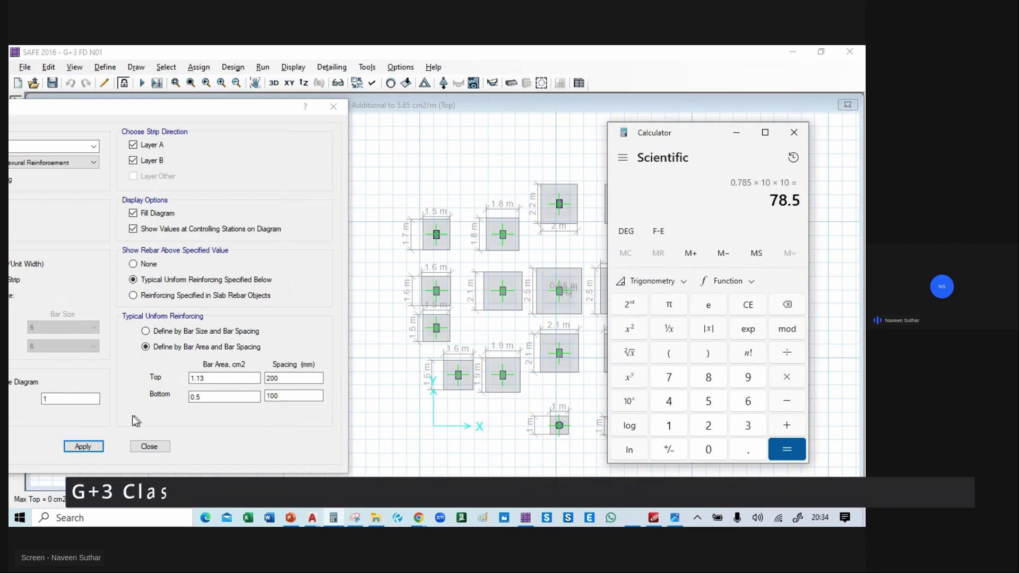
- Apply a top bar area of 0.785 cm2 in the typical uniform reinforcing and check the footings for additional top reinforcement
double_click(211, 378)
type("0.785")
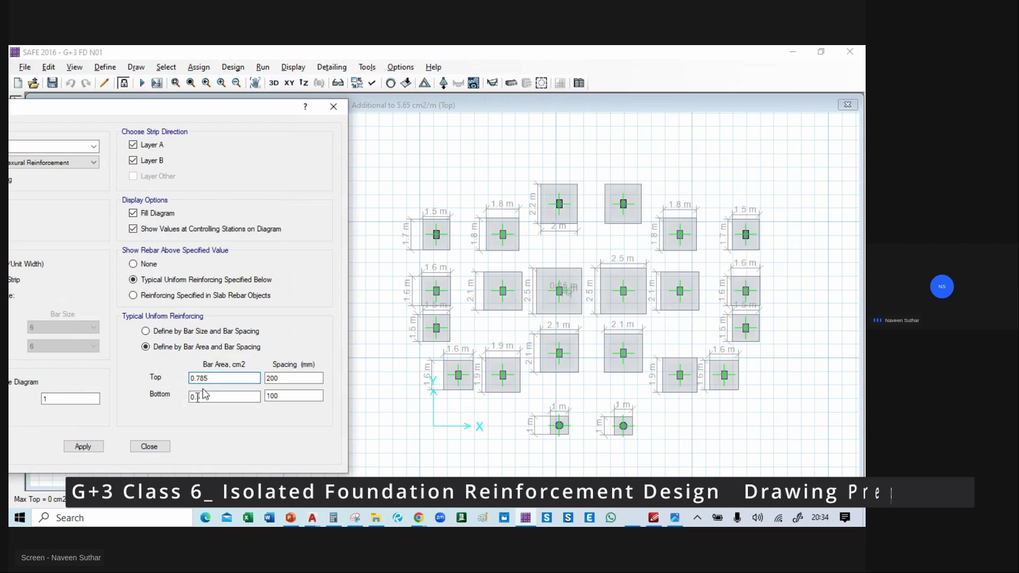
left_click(83, 446)
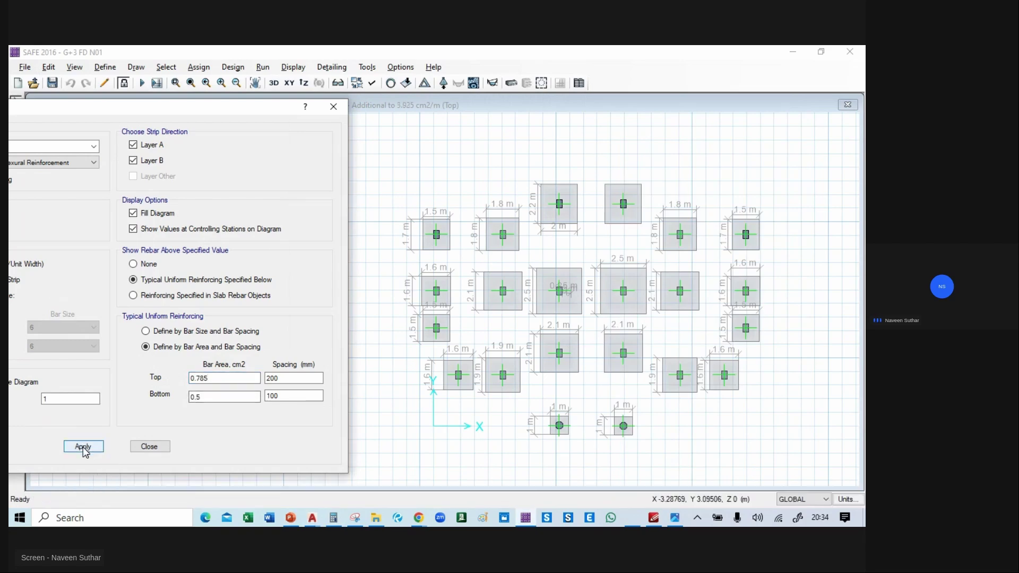
mouse_move(617, 217)
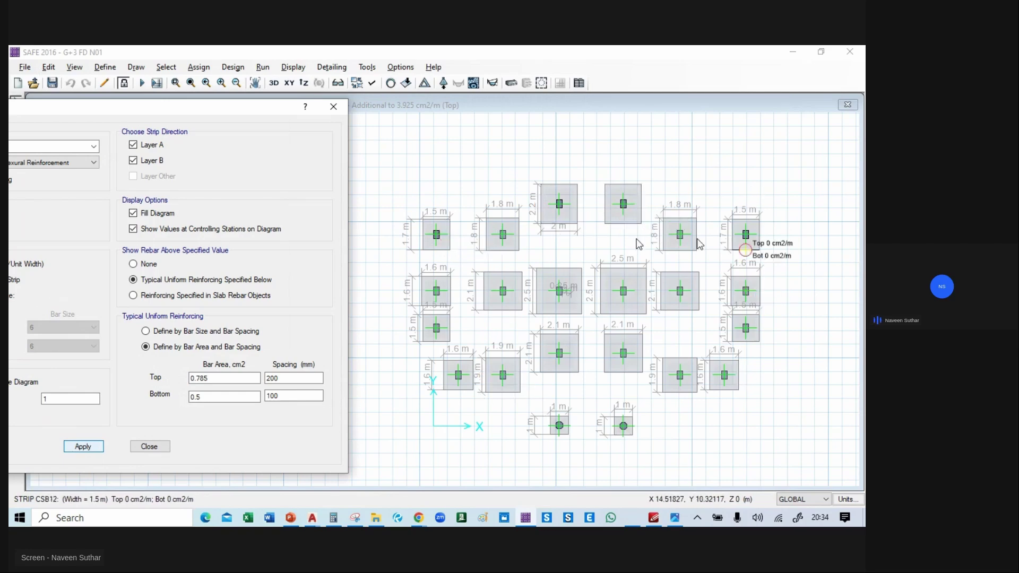
- Calculate the 8 mm bar area as 3.14/4 × 8 × 8 in the Calculator and apply a top bar area of 0.5024 cm2 in SAFE
key("alt+Tab")
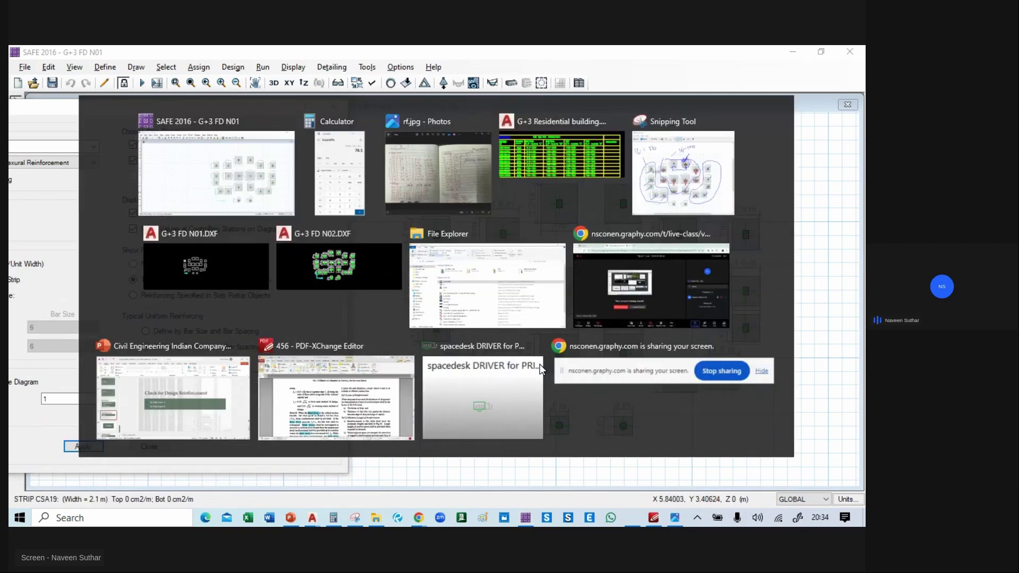
type("3.14/4=*8*8=")
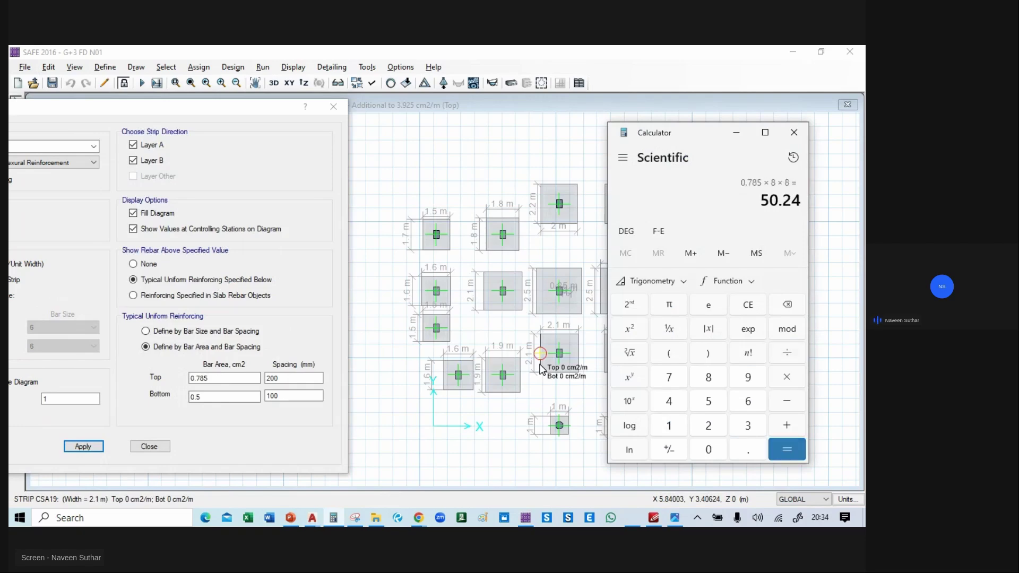
double_click(218, 378)
type("0.5024")
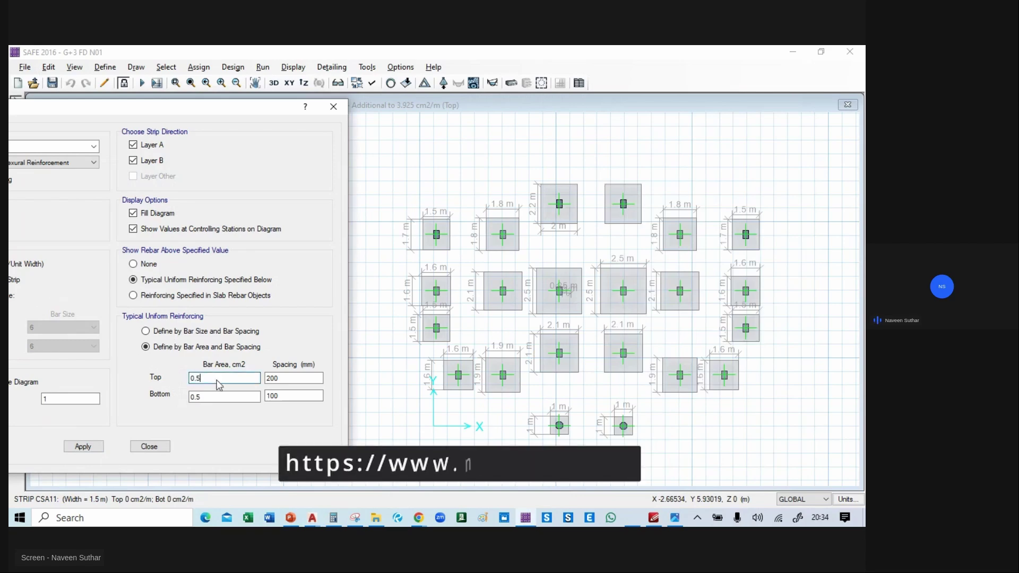
key("Return")
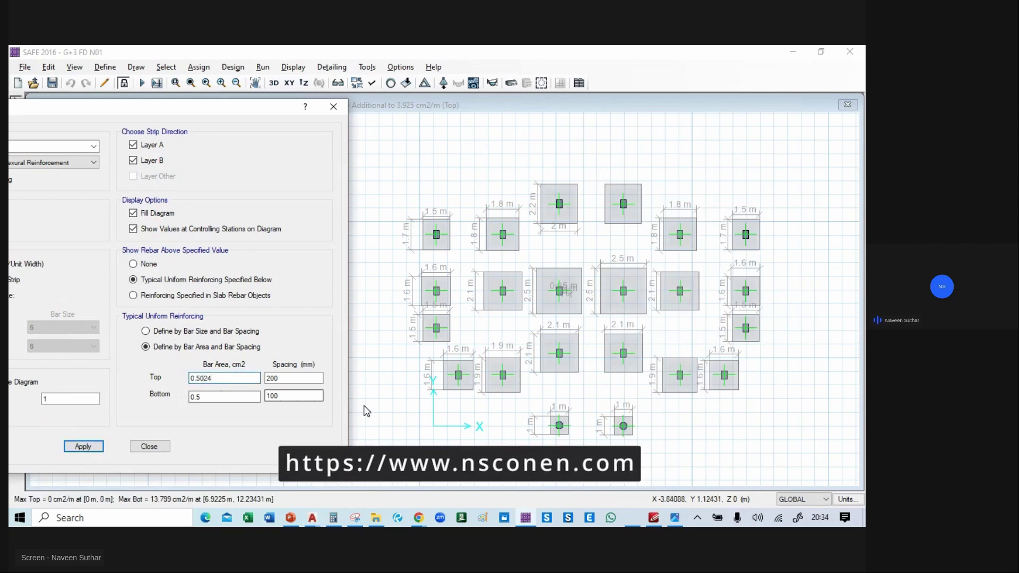
left_click(82, 447)
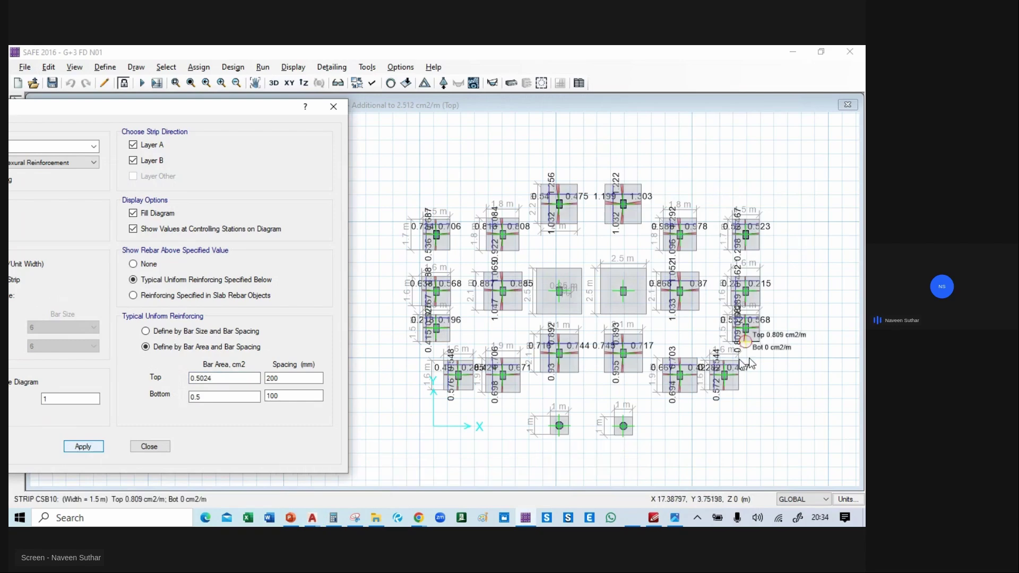
scroll(580, 346, "up", 2)
- Set the top bar area to 0.78 cm2 in the typical uniform reinforcing and apply it to the footings
left_click(217, 378)
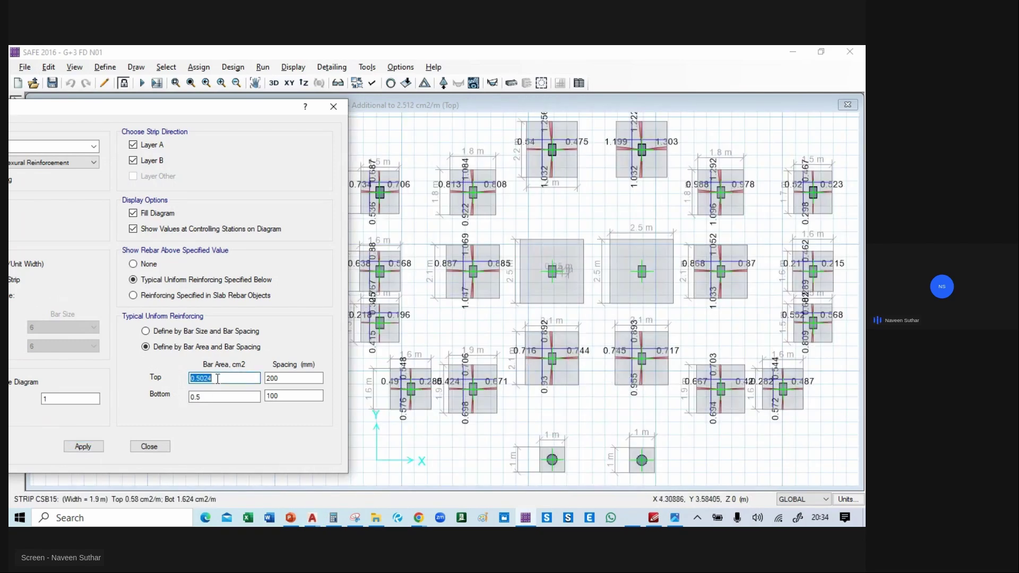
type("0.78")
left_click(81, 445)
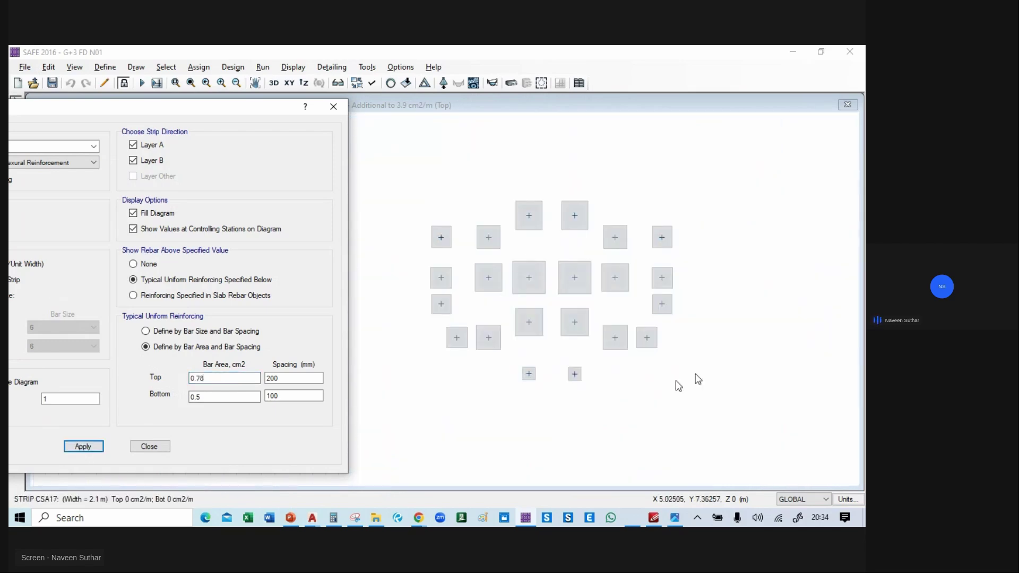
scroll(459, 292, "up", 1)
- Switch to the footing schedule in AutoCAD and change the F1 top reinforcement along 'L' to Y10-200
key("alt+Tab")
key("alt+Tab")
key("alt+Tab")
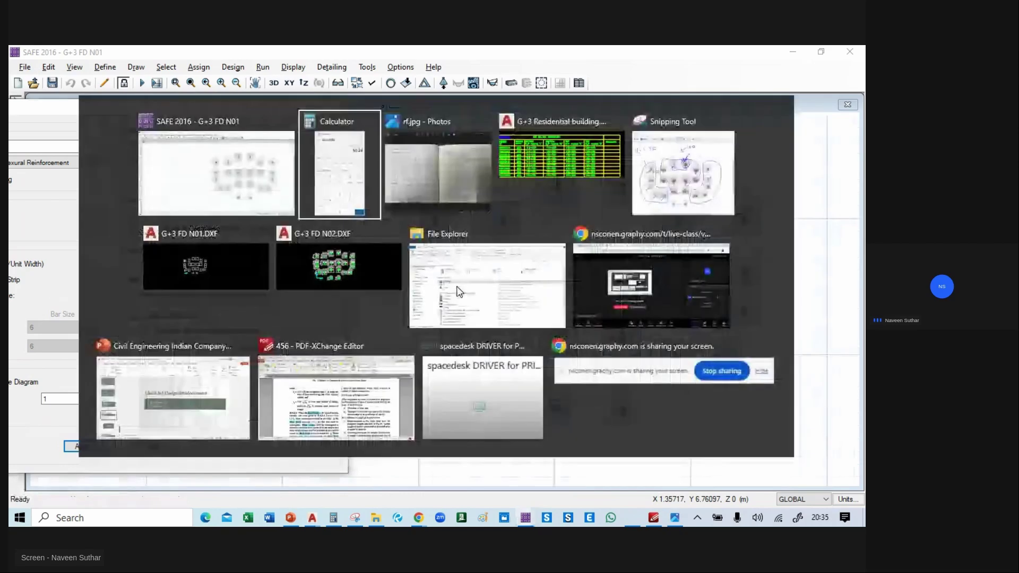
scroll(534, 311, "down", 4)
scroll(402, 267, "up", 4)
scroll(402, 267, "up", 2)
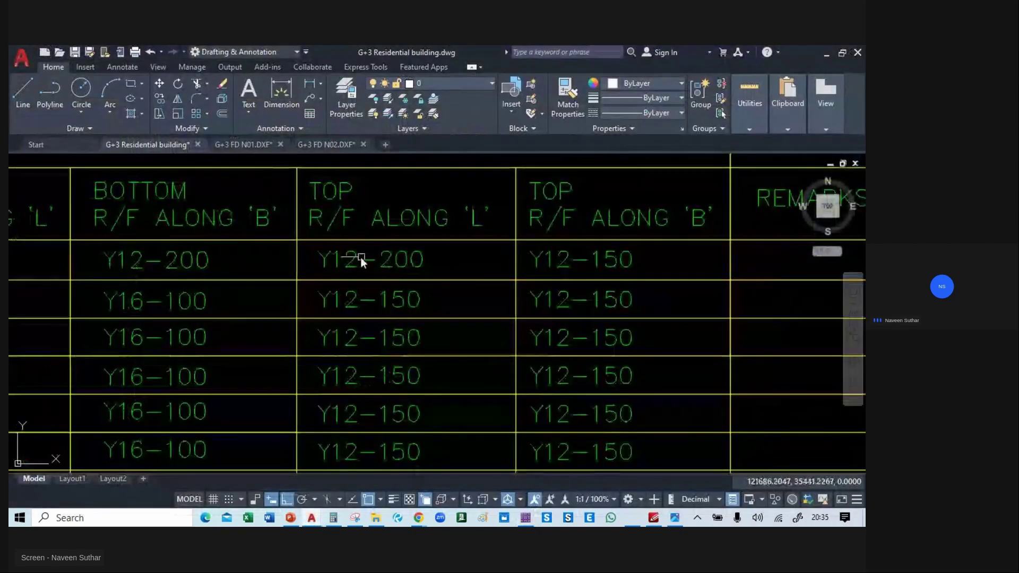
left_click(354, 259)
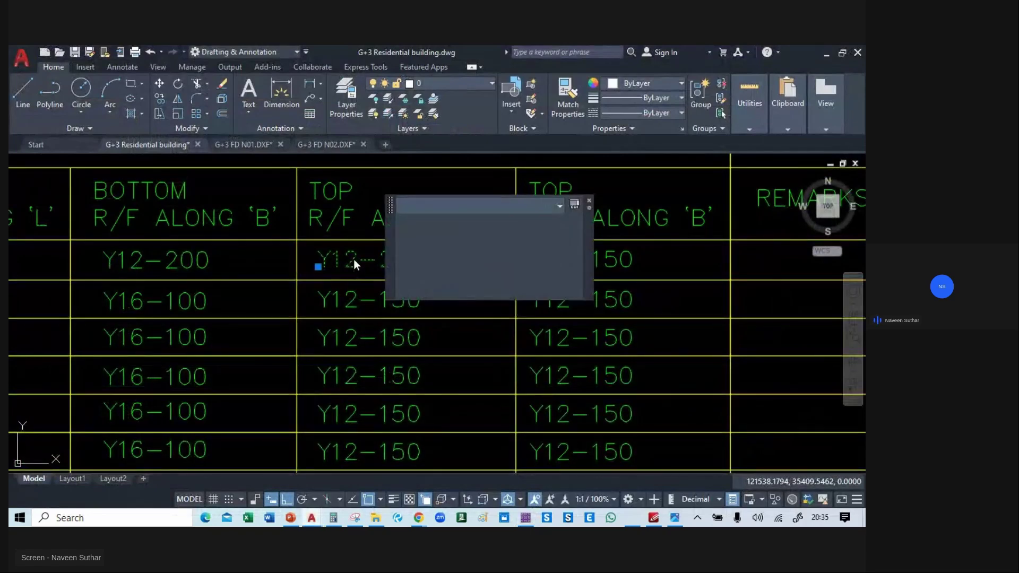
double_click(354, 259)
left_click(360, 260)
key("BackSpace")
type("0")
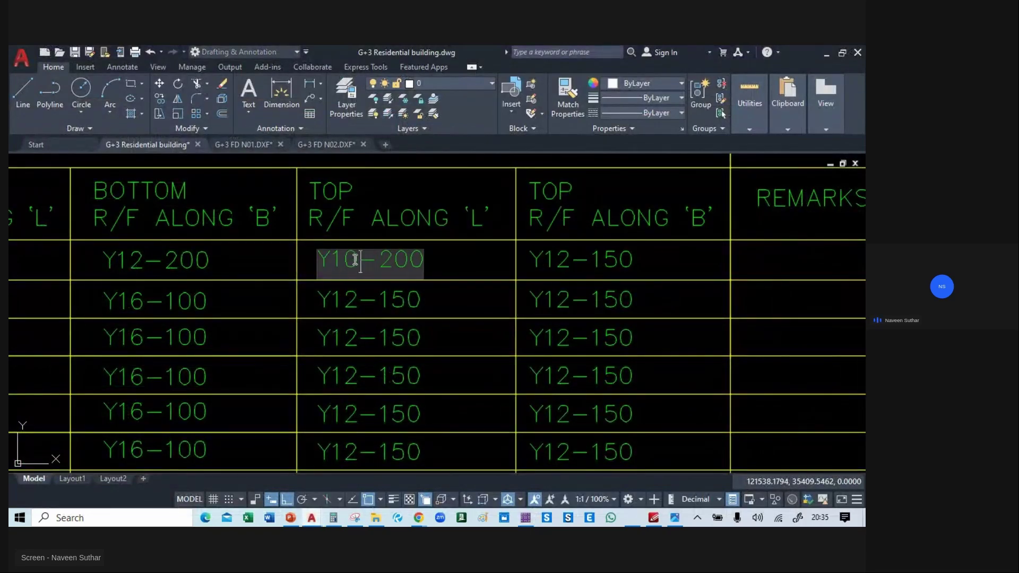
left_click(461, 269)
- Change the F1 top reinforcement along 'B' in the footing schedule to Y10-200
left_click(559, 258)
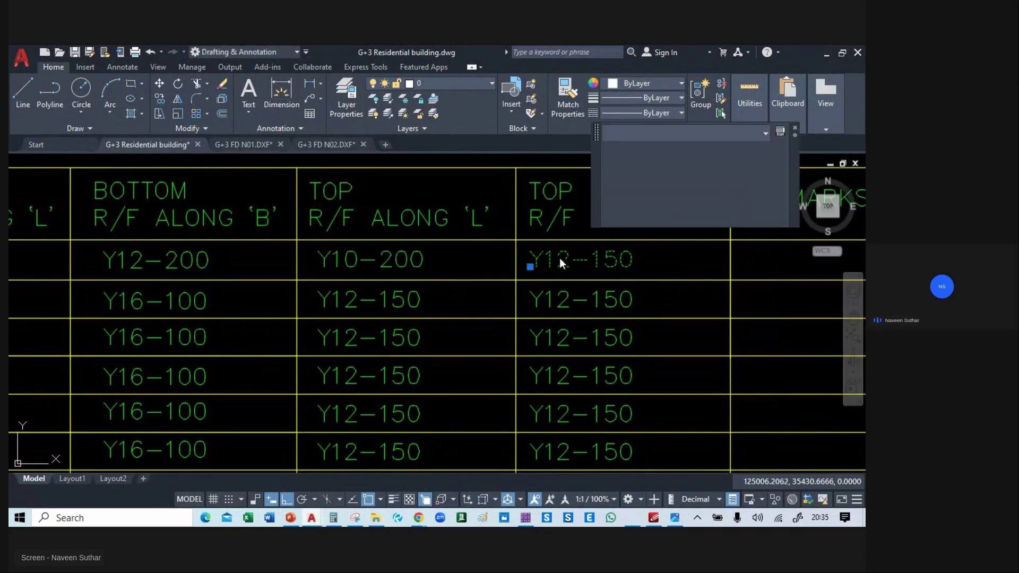
double_click(570, 263)
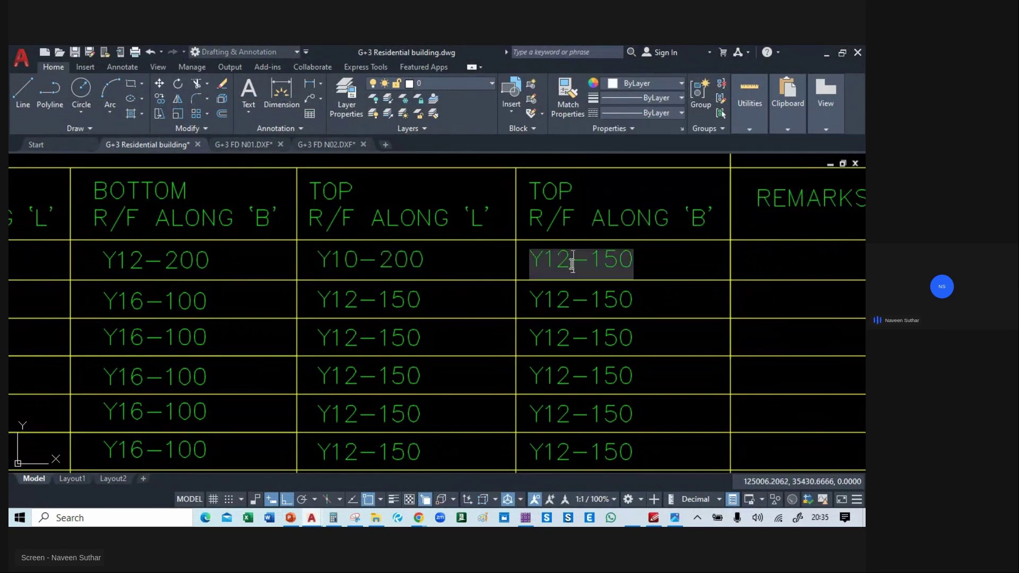
left_click(571, 263)
key("BackSpace")
type("0")
key("BackSpace")
key("BackSpace")
type("200")
key("BackSpace")
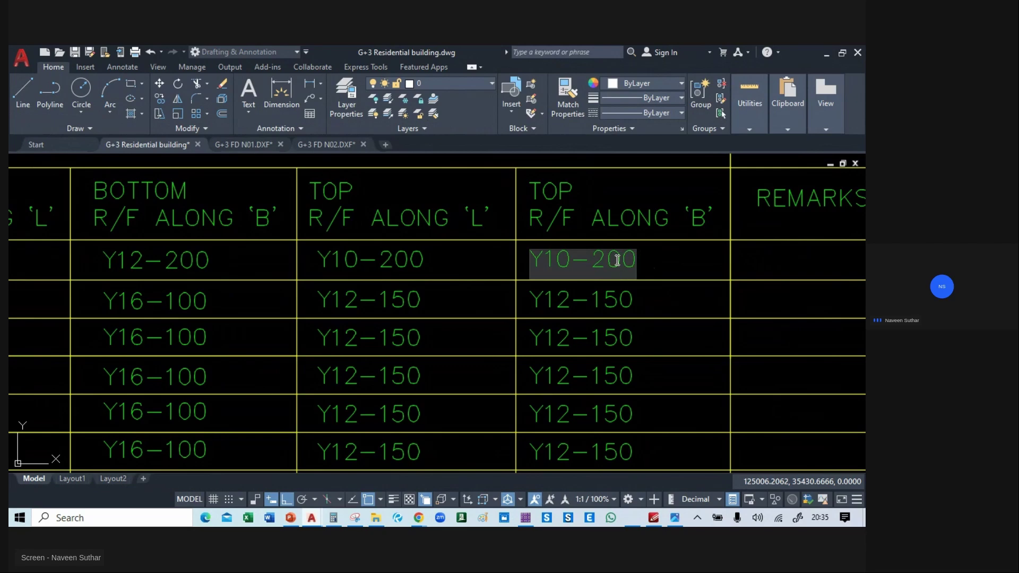
left_click(650, 261)
- Delete the top reinforcement entries along 'L' and 'B' for footings F2 to F10
scroll(289, 254, "down", 2)
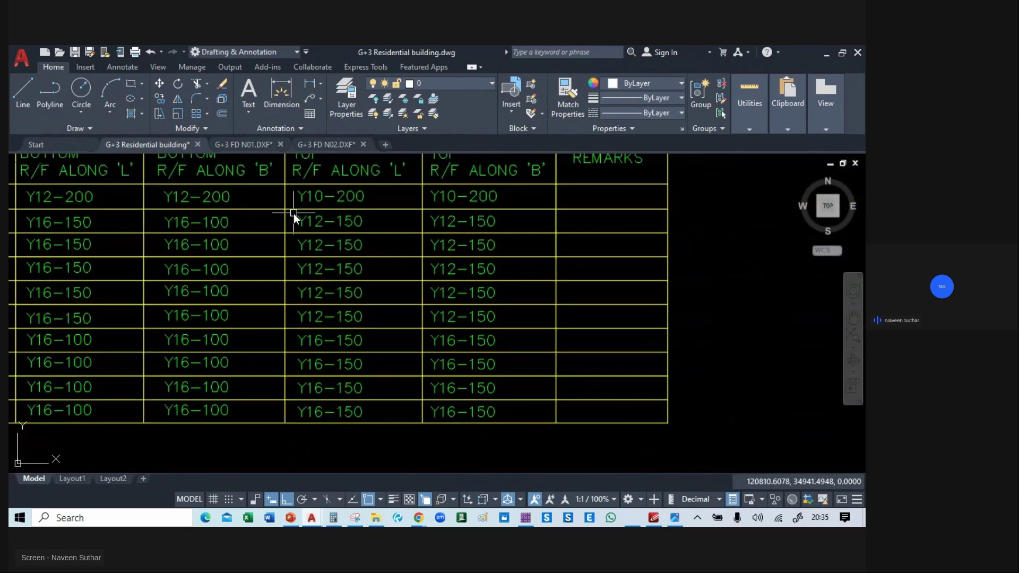
left_click(291, 205)
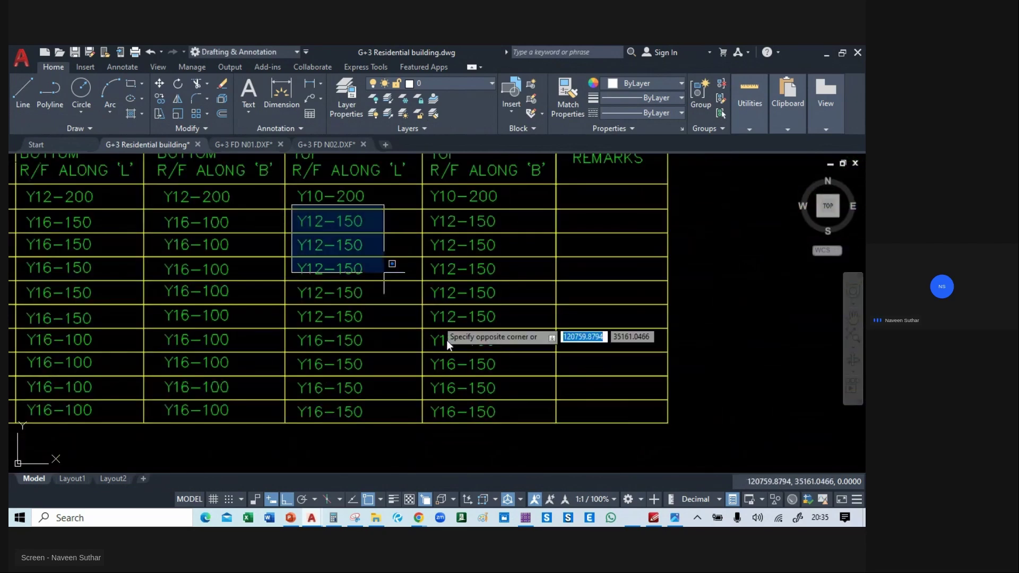
left_click(537, 448)
key("Delete")
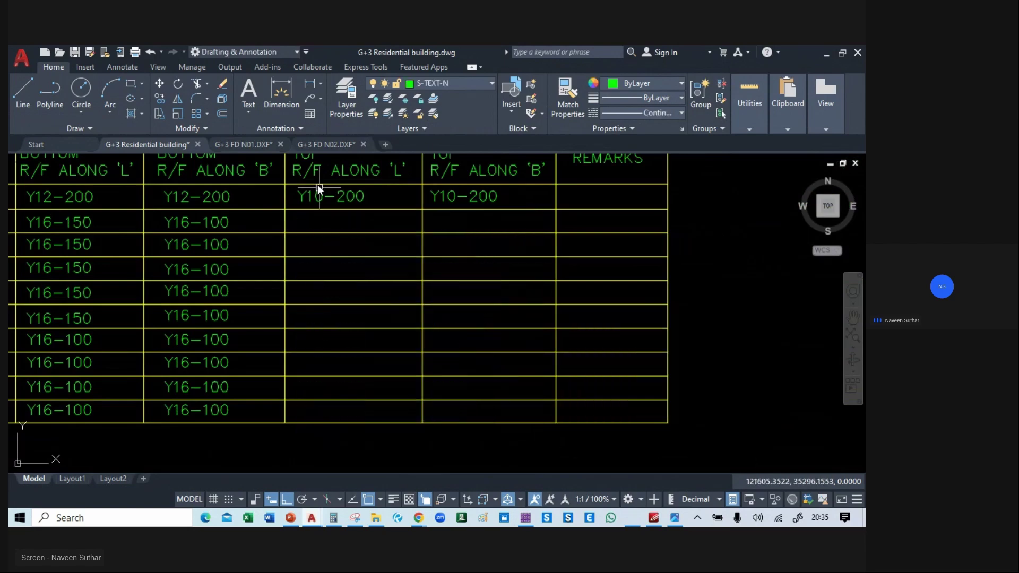
- Copy both Y10-200 top reinforcement entries from the F1 row down to the F2 row
middle_click_drag(318, 184, 304, 241)
scroll(304, 240, "up", 4)
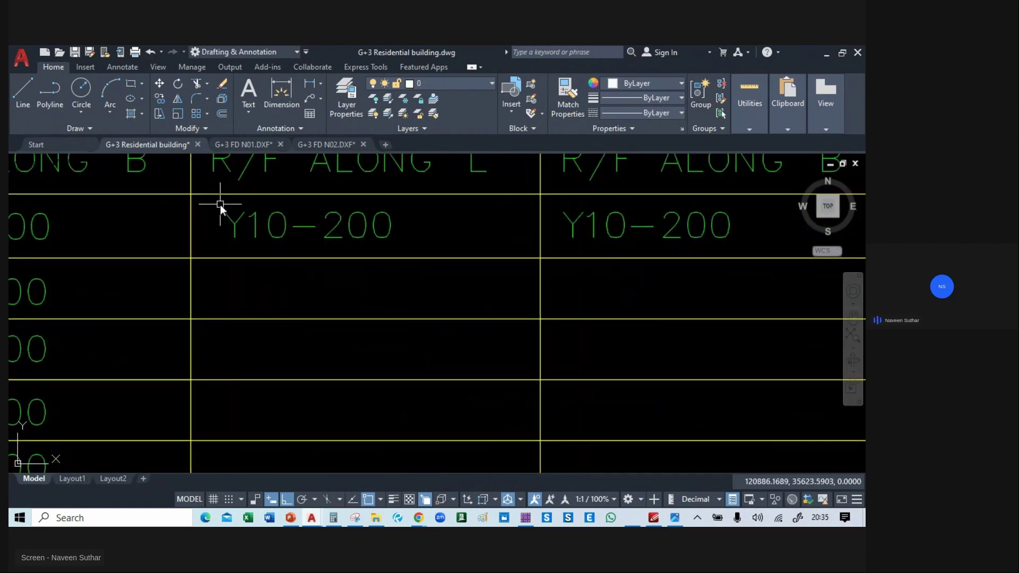
left_click(220, 204)
left_click(776, 249)
type("c")
key("Return")
left_click(645, 228)
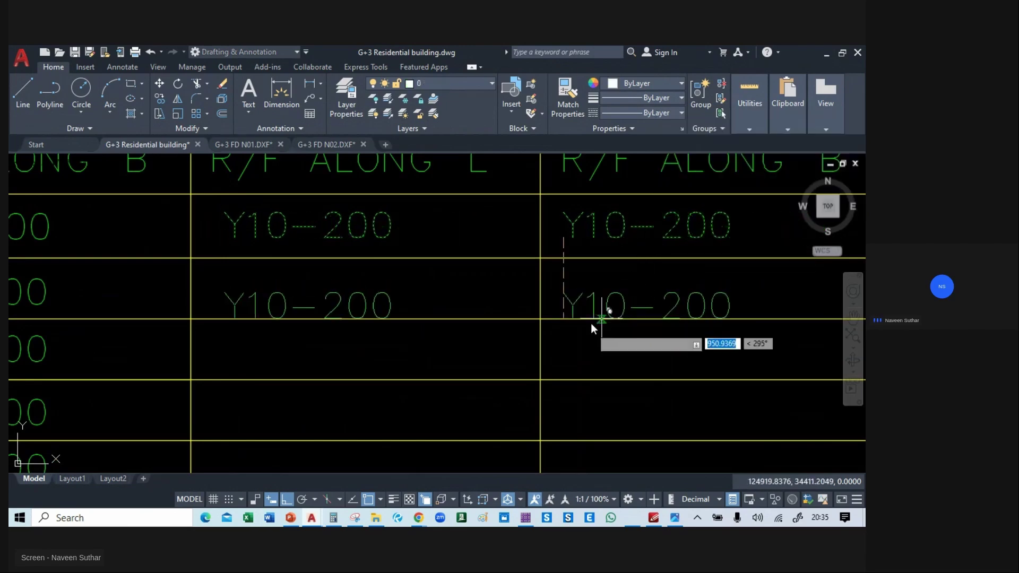
left_click(578, 297)
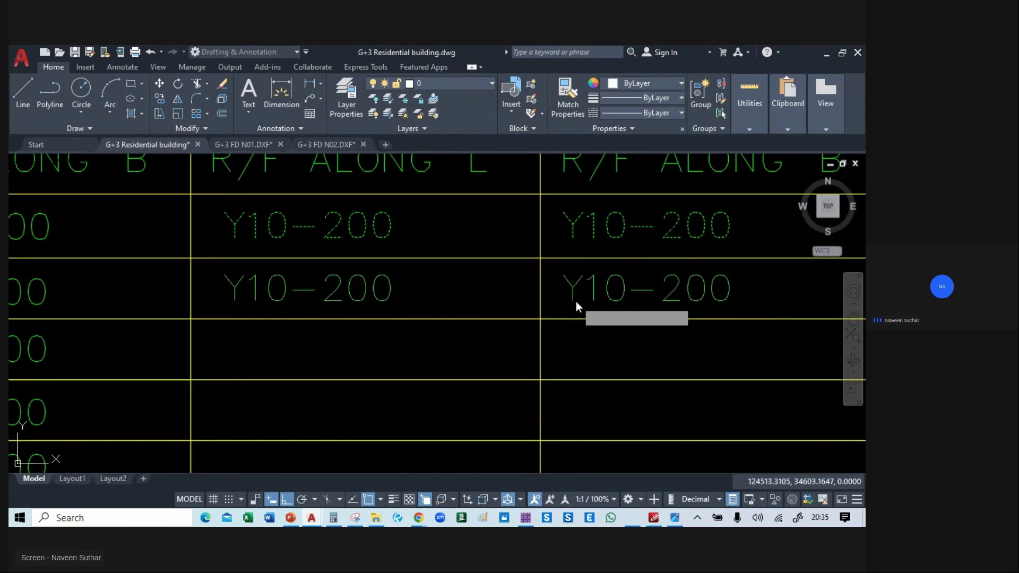
- Copy the four Y10-200 top reinforcement entries of F1 and F2 down to the F3 and F4 rows
left_click(211, 205)
left_click(806, 347)
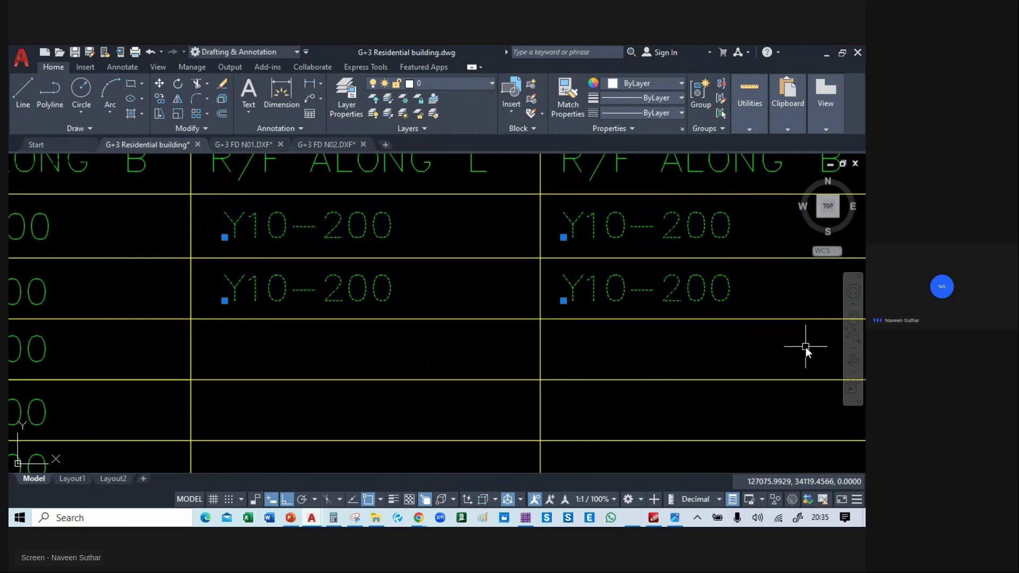
type("co")
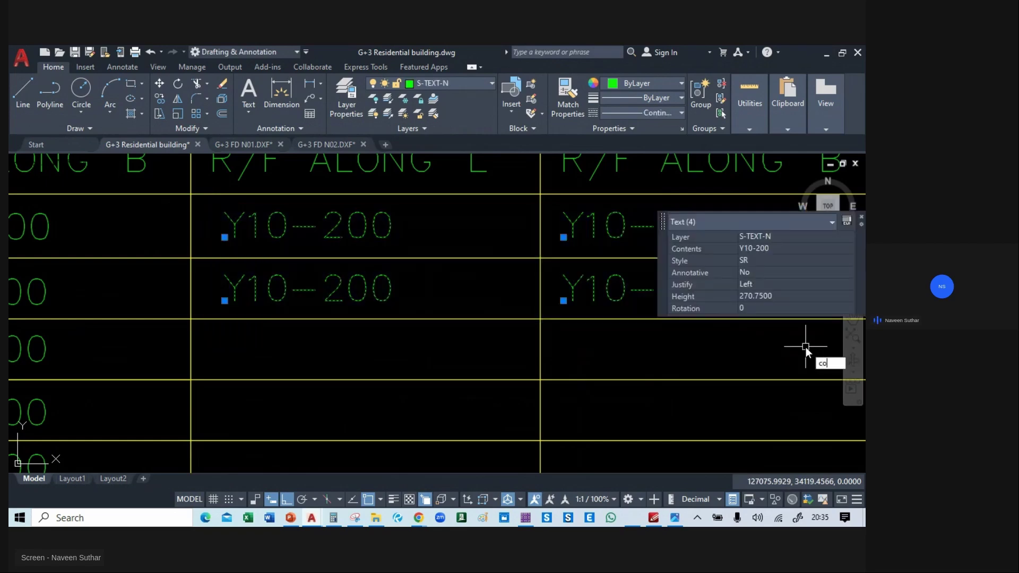
key("Return")
left_click(364, 221)
left_click(303, 358)
key("Escape")
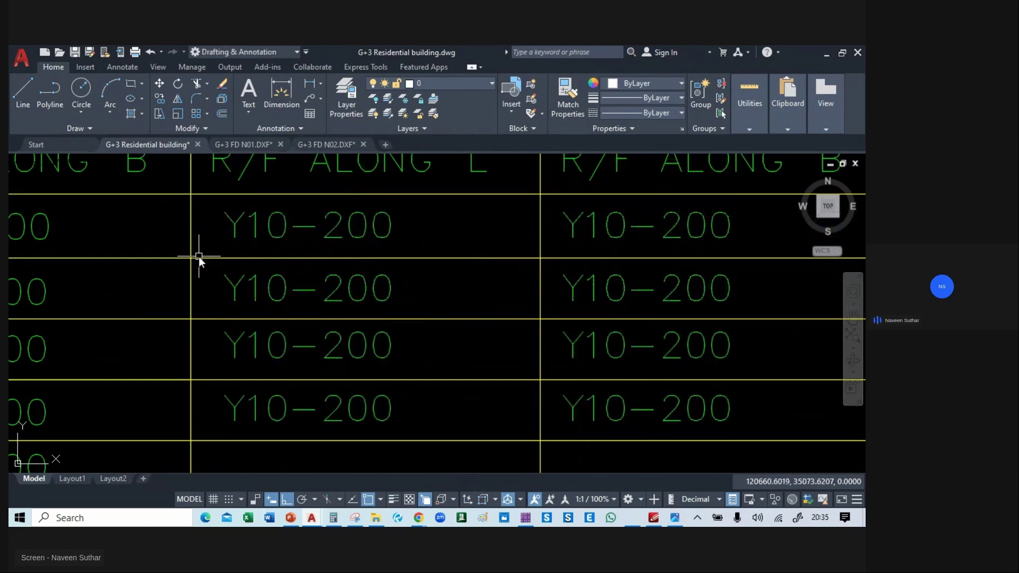
- Copy the eight Y10-200 top reinforcement entries of F1 to F4 down to the F5 to F8 rows
left_click(206, 206)
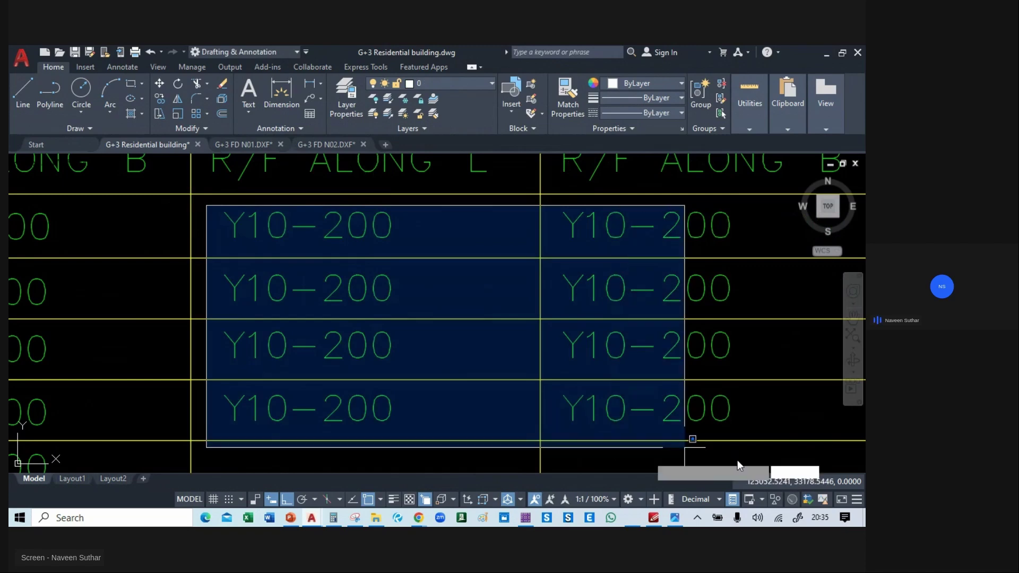
left_click(760, 456)
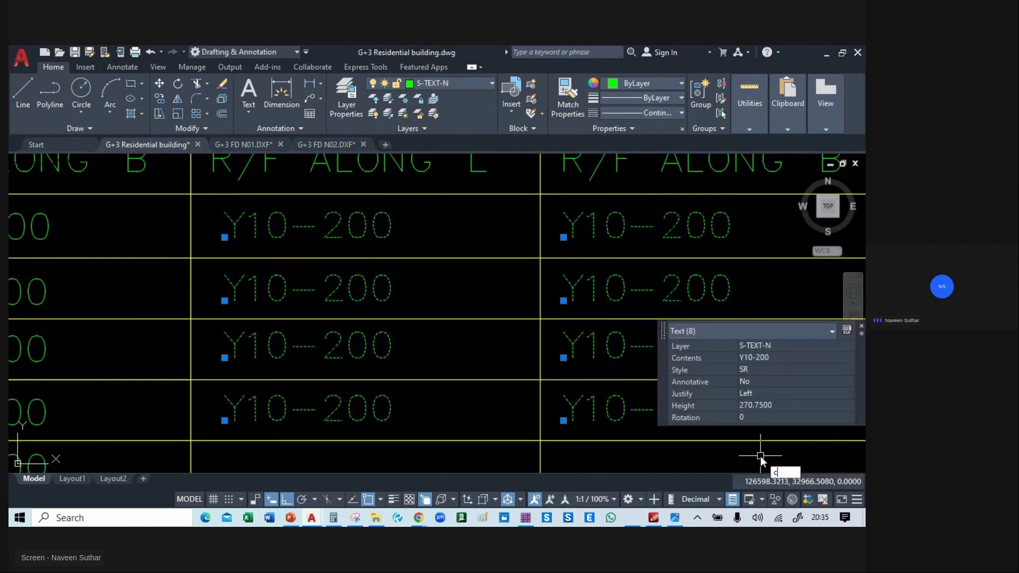
key("Escape")
scroll(416, 317, "down", 2)
key("Return")
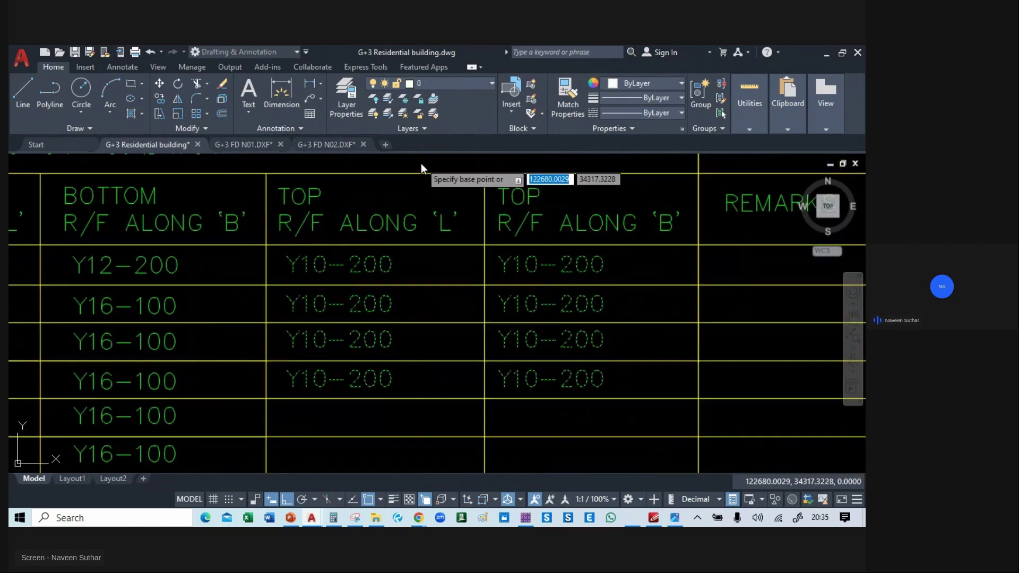
scroll(417, 387, "down", 4)
middle_click_drag(422, 399, 428, 311)
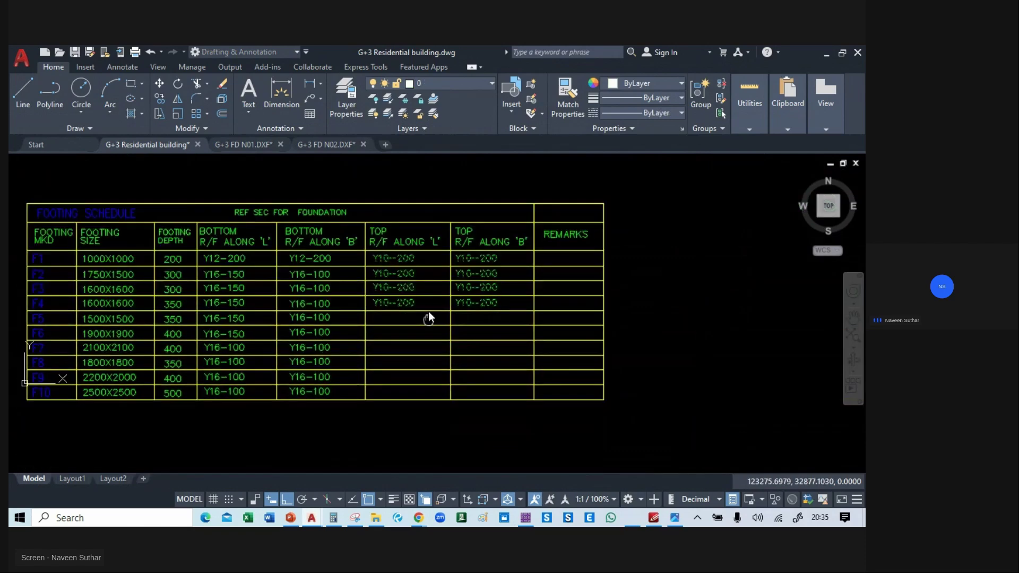
scroll(427, 291, "up", 2)
left_click(422, 261)
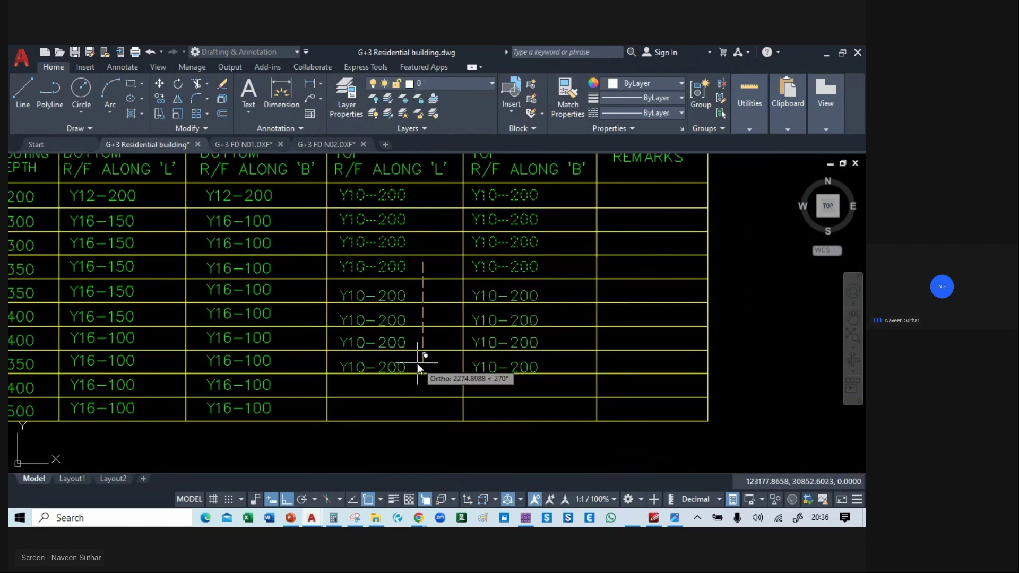
left_click(416, 358)
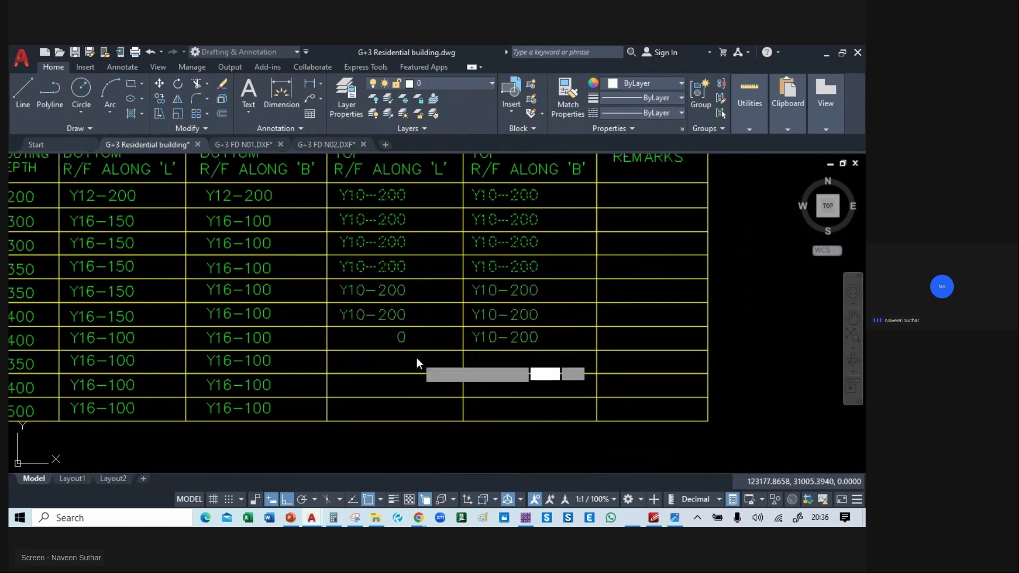
key("Escape")
- Copy the four Y10-200 top reinforcement entries of F7 and F8 down to the F9 and F10 rows
scroll(333, 350, "up", 2)
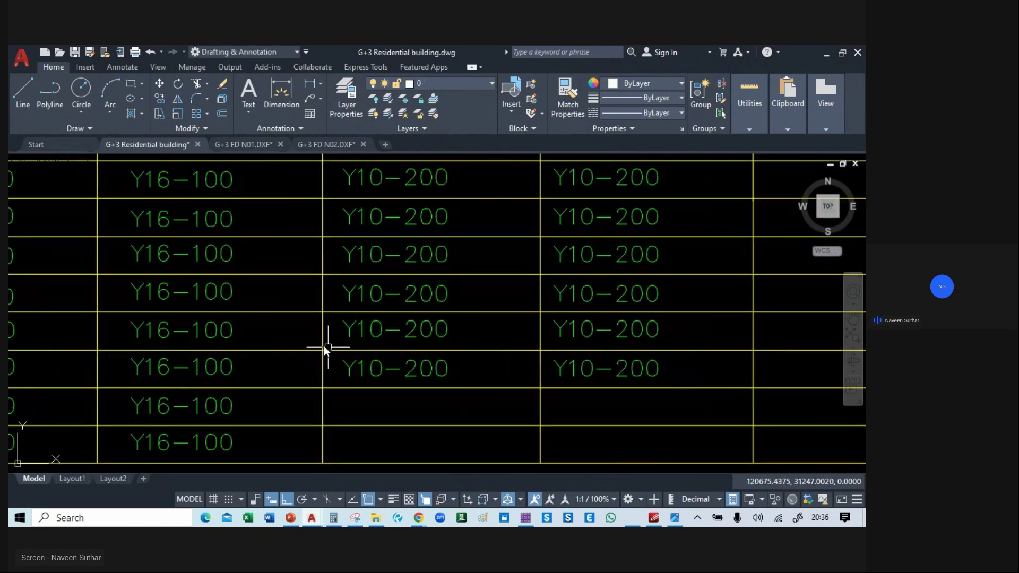
left_click(335, 306)
left_click(707, 387)
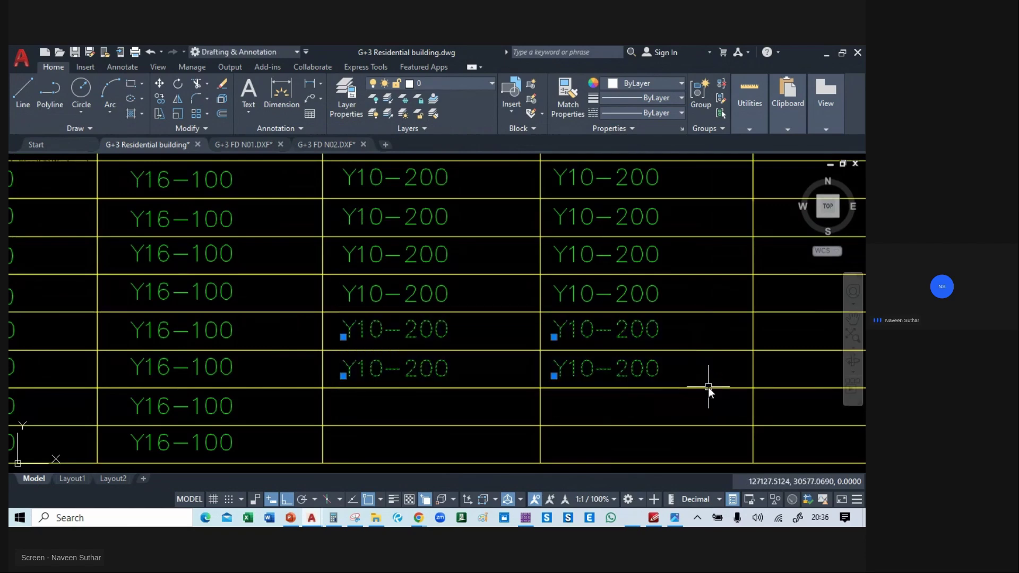
type("co")
key("Return")
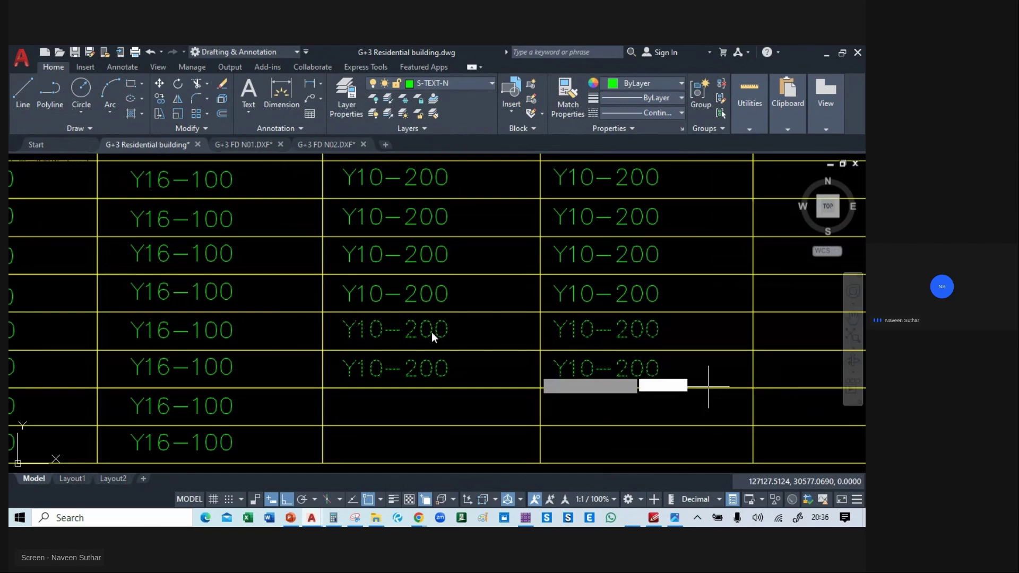
left_click(407, 331)
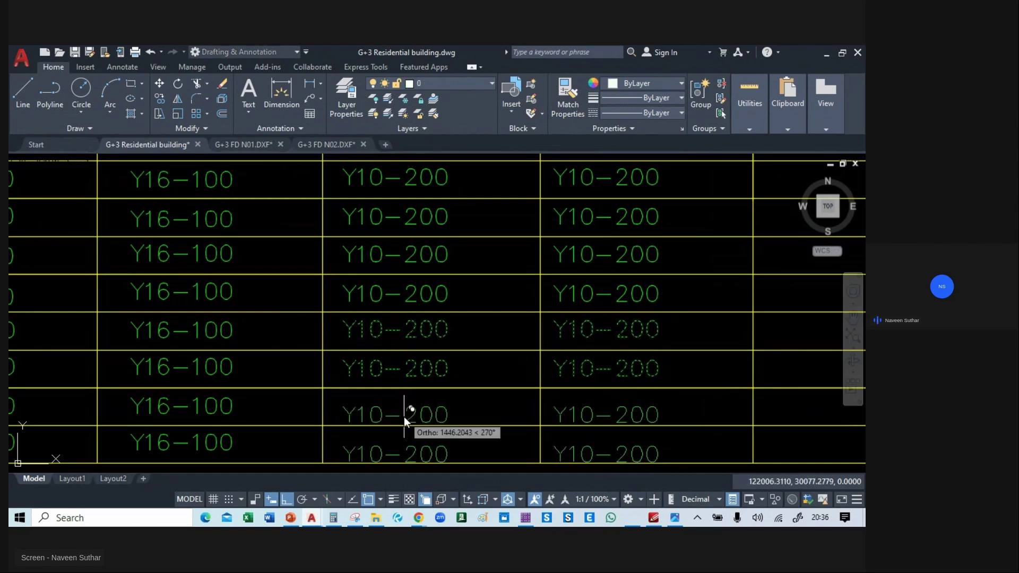
left_click(406, 407)
key("Escape")
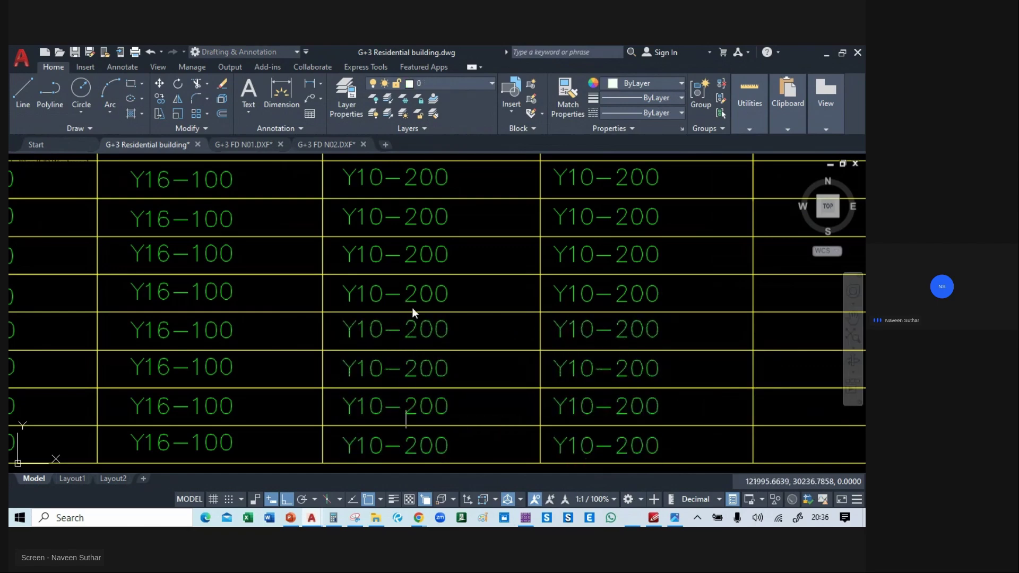
- Look over the footing schedule, the ground floor plan around the W.C., bath and balcony walls, and the framing plan
scroll(411, 313, "down", 5)
scroll(610, 317, "down", 2)
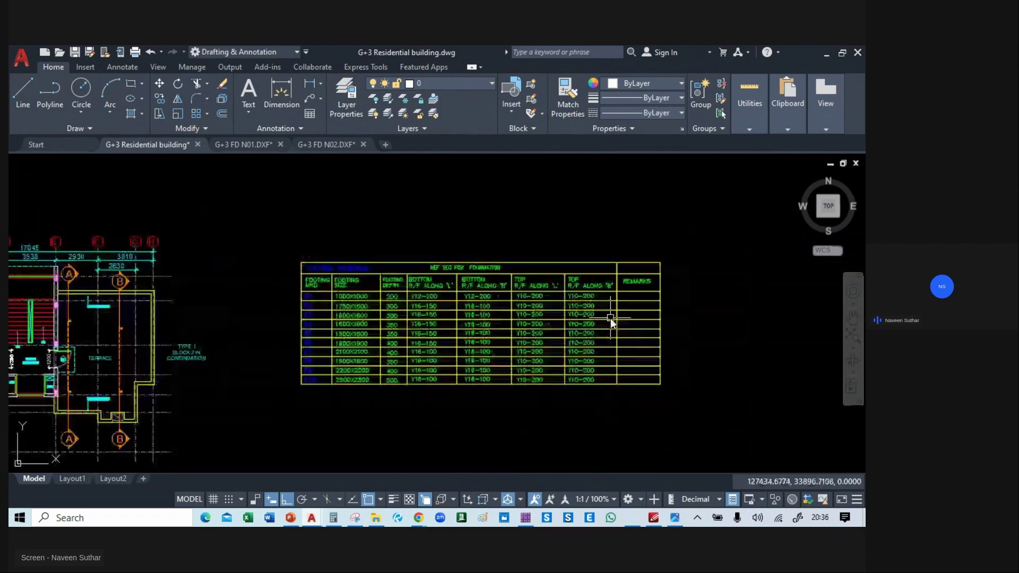
scroll(406, 252, "down", 3)
mouse_move(351, 295)
middle_mouse_down()
mouse_move(371, 311)
mouse_move(418, 234)
mouse_move(357, 212)
middle_mouse_up()
middle_click_drag(216, 265, 542, 298)
scroll(145, 221, "up", 5)
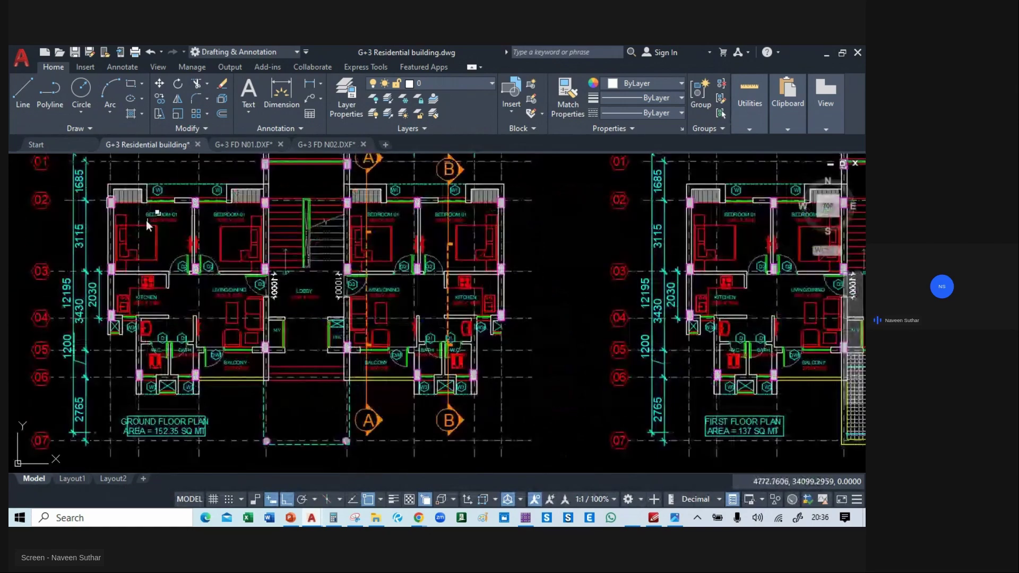
scroll(136, 216, "down", 5)
scroll(194, 293, "up", 10)
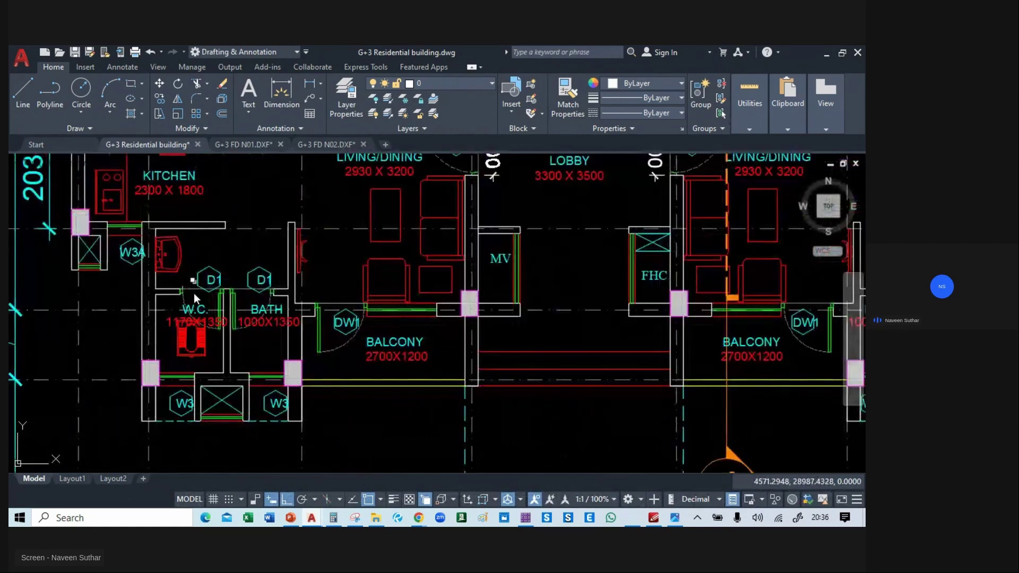
scroll(216, 313, "up", 4)
scroll(270, 286, "down", 2)
scroll(177, 258, "up", 4)
middle_click_drag(171, 237, 226, 303)
scroll(227, 282, "down", 8)
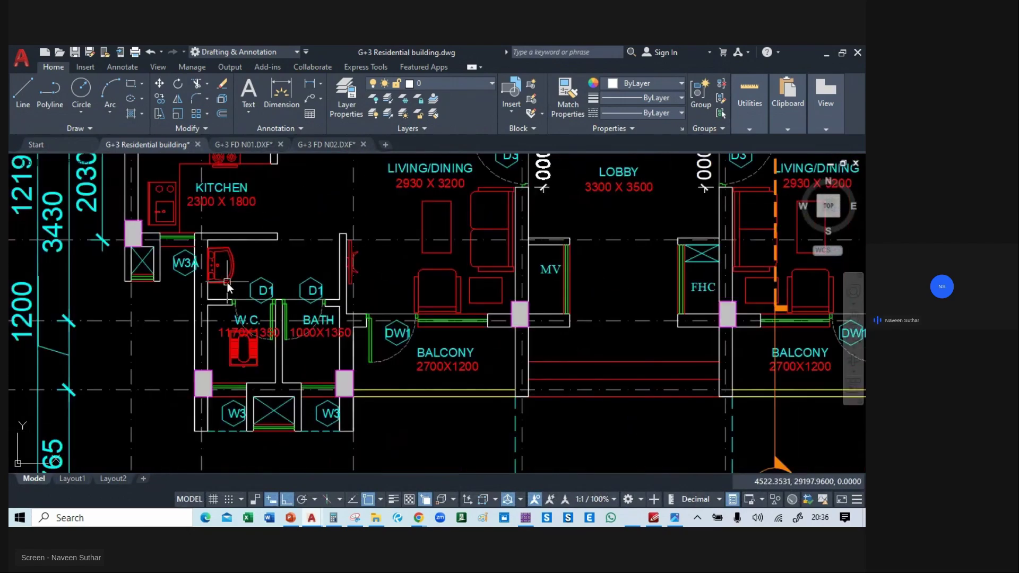
middle_click_drag(266, 433, 205, 284)
scroll(245, 362, "down", 4)
middle_click_drag(276, 402, 261, 220)
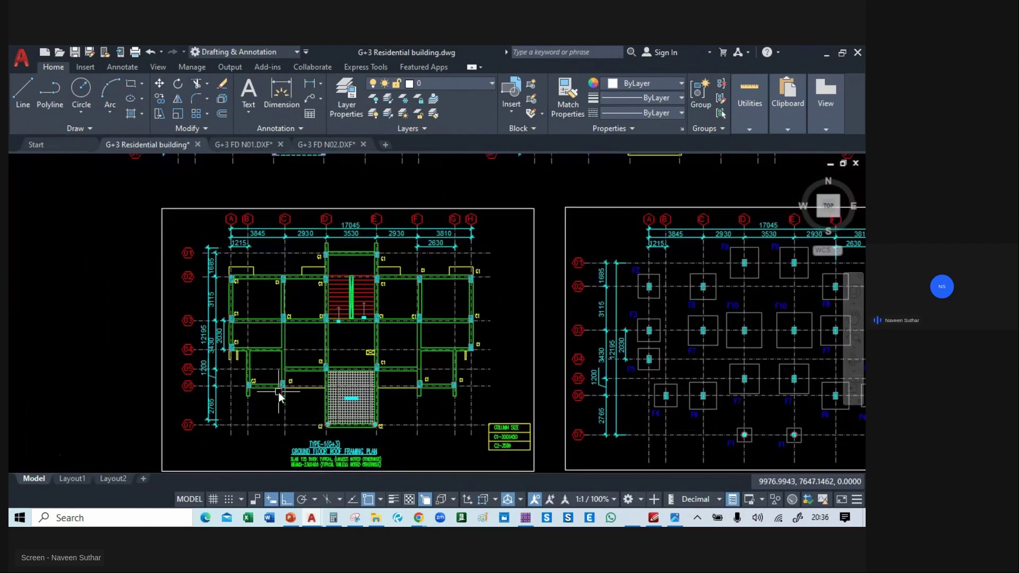
scroll(278, 393, "up", 6)
scroll(203, 327, "down", 5)
middle_click_drag(203, 327, 270, 199)
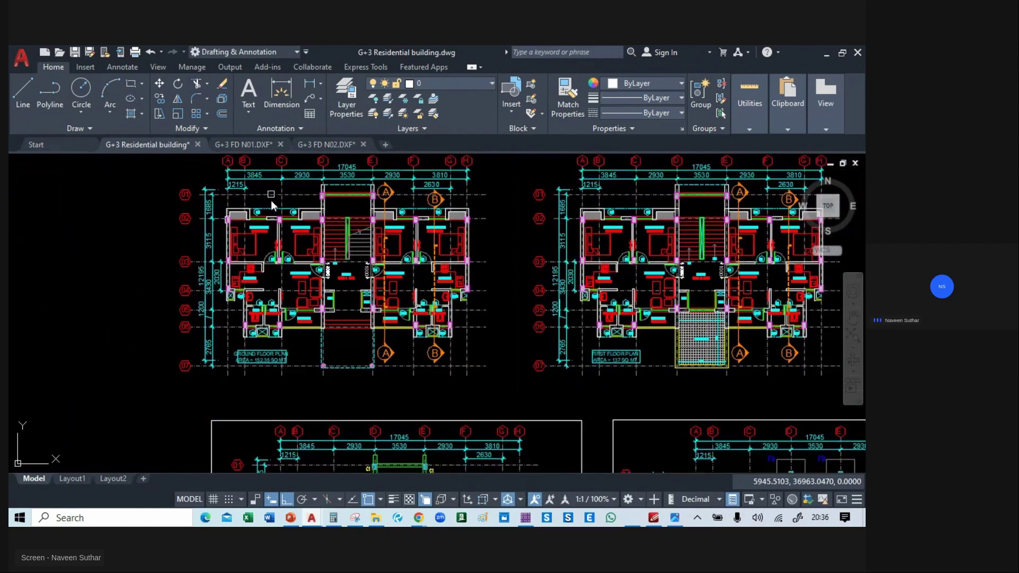
scroll(270, 200, "up", 5)
scroll(280, 285, "up", 2)
scroll(256, 287, "down", 10)
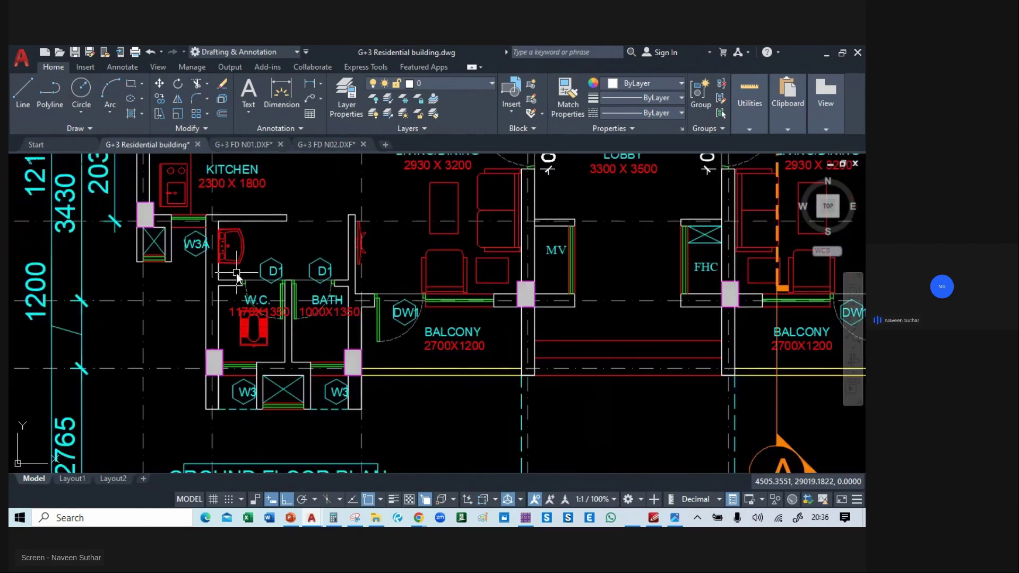
- Examine the 230 and 115 thick brick wall foundation details and the note on walls over plinth beams
middle_click_drag(706, 323, 91, 225)
middle_click_drag(698, 376, 380, 317)
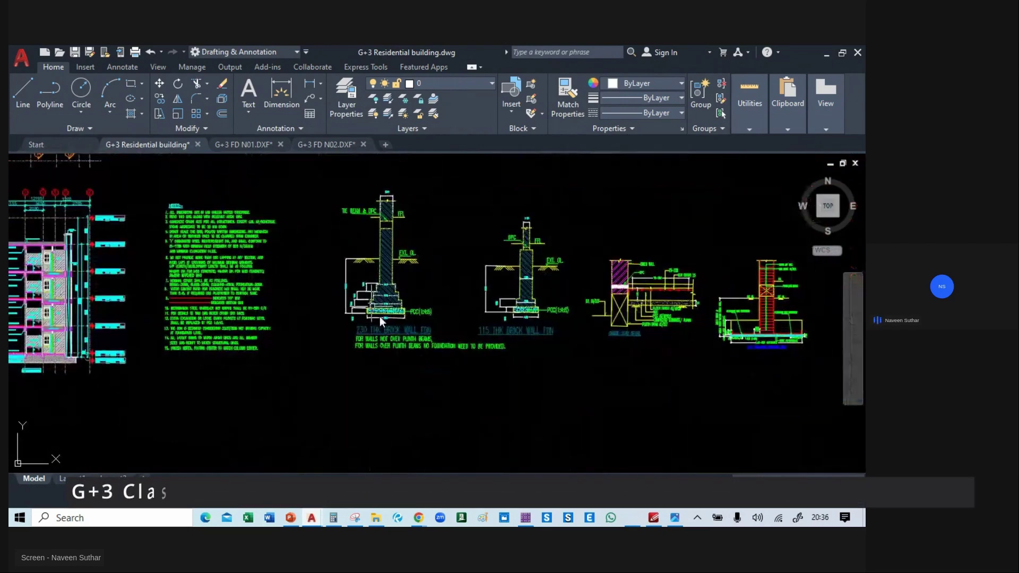
scroll(389, 318, "up", 4)
middle_click_drag(664, 324, 303, 351)
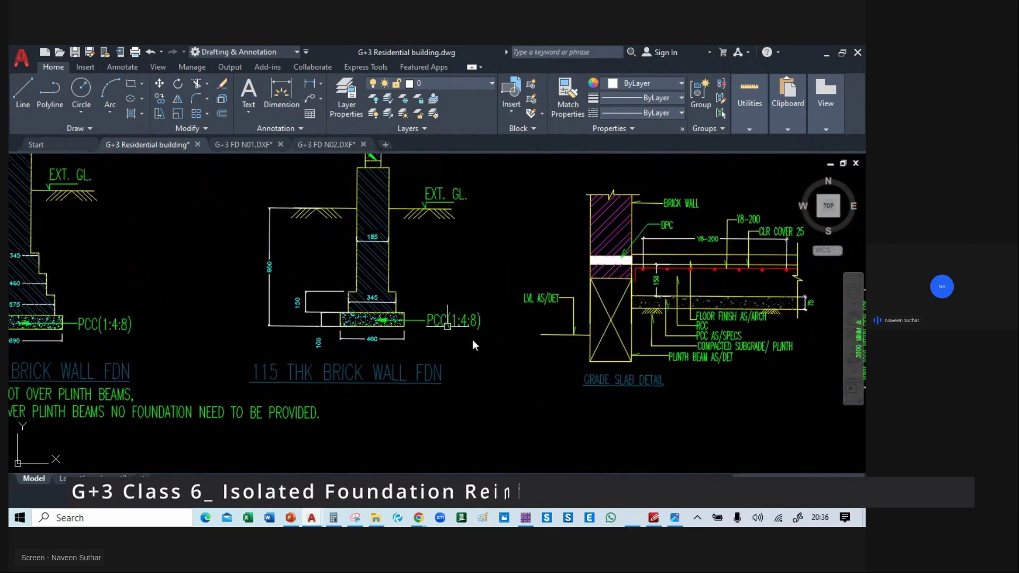
middle_click_drag(399, 248, 449, 323)
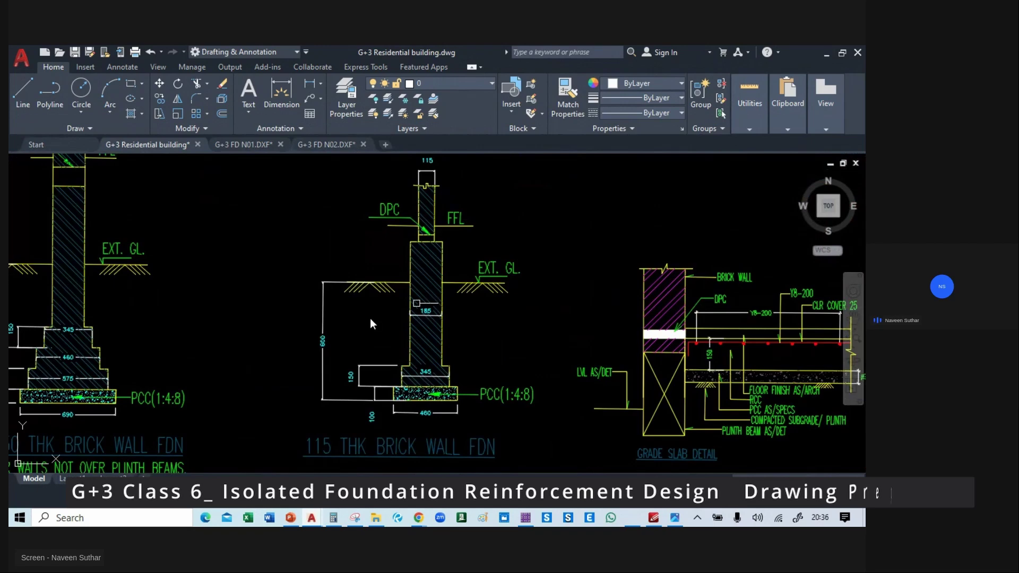
middle_click_drag(300, 339, 367, 332)
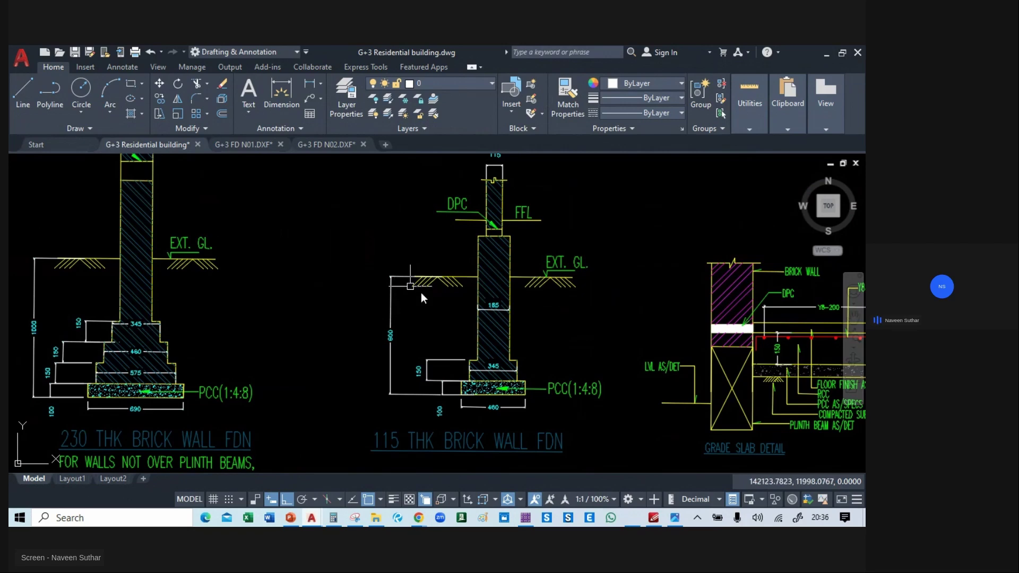
mouse_move(556, 334)
middle_mouse_down()
mouse_move(549, 392)
mouse_move(541, 282)
mouse_move(549, 312)
mouse_move(485, 353)
middle_mouse_up()
middle_click_drag(272, 282, 587, 205)
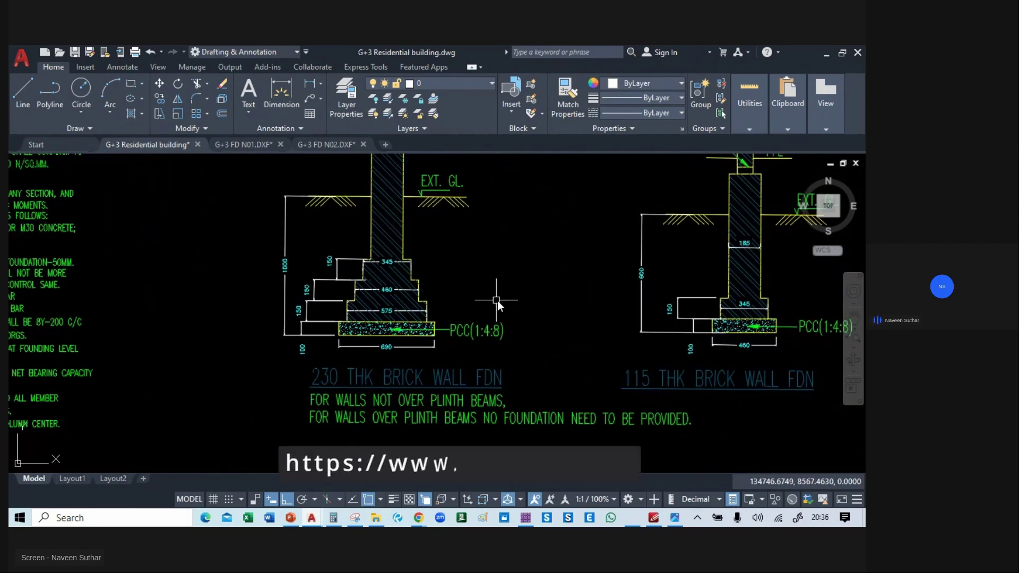
middle_click_drag(499, 289, 479, 273)
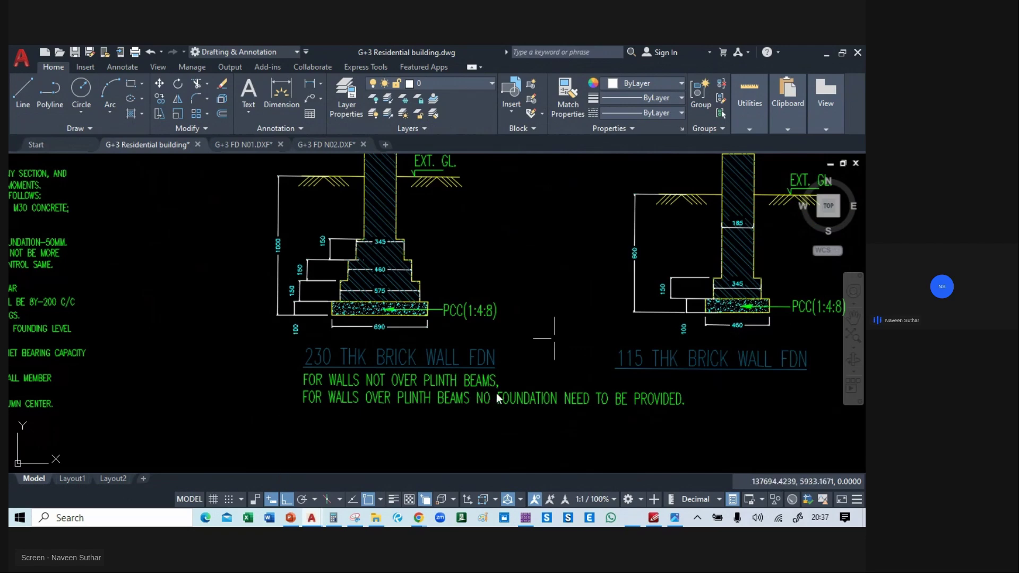
middle_click_drag(371, 412, 264, 340)
scroll(264, 338, "up", 2)
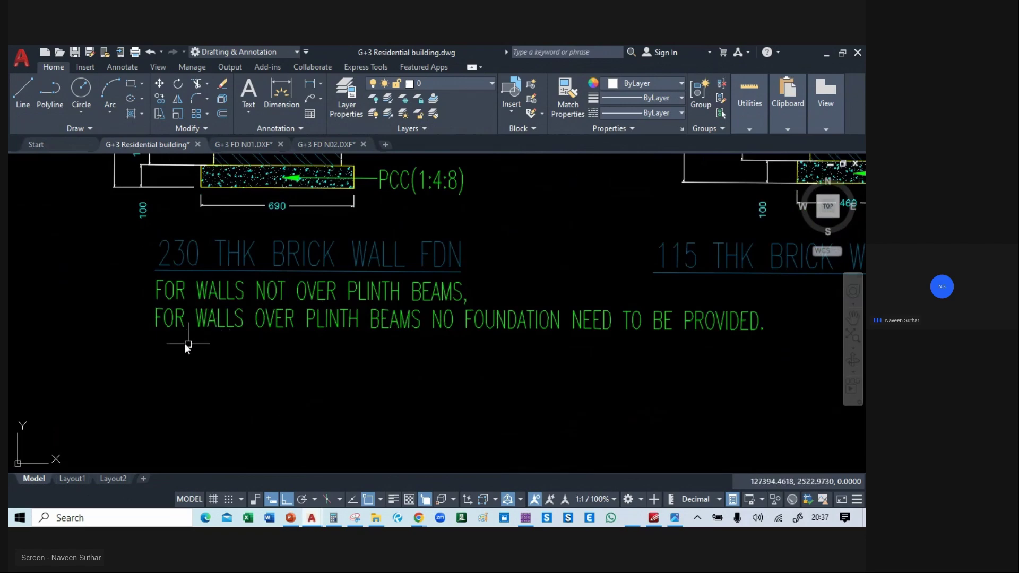
middle_click_drag(361, 348, 294, 351)
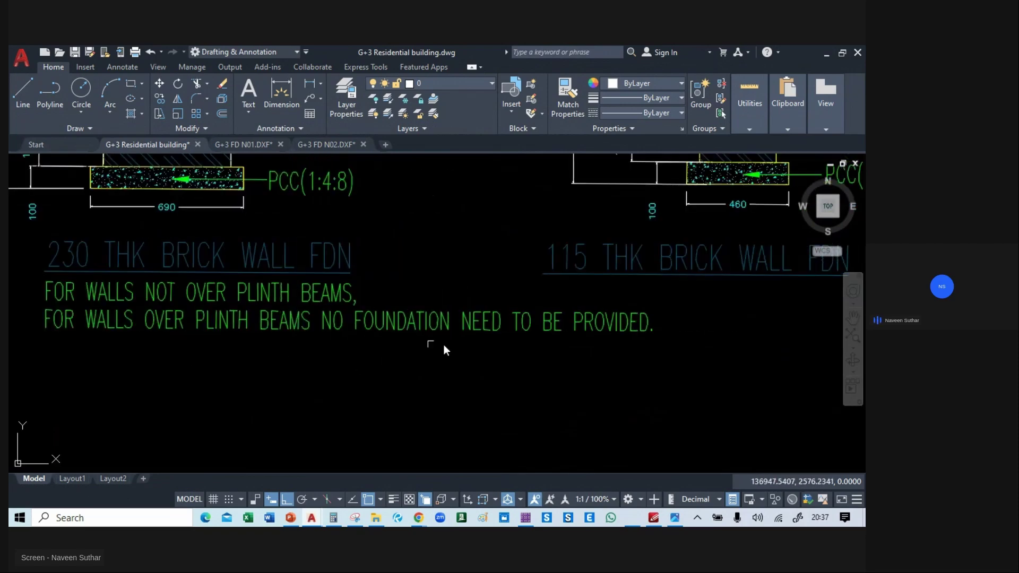
- Examine the grade slab detail, including its reinforcement callouts, clear cover, slab thickness and sub-base layers
scroll(305, 371, "down", 3)
scroll(330, 316, "up", 1)
scroll(386, 294, "down", 2)
scroll(336, 339, "up", 4)
scroll(330, 427, "up", 1)
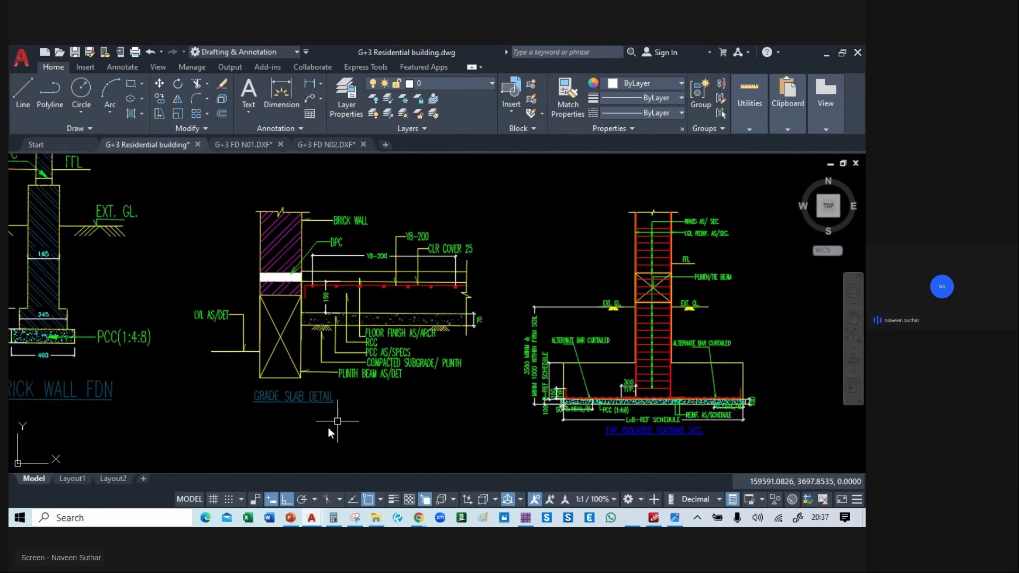
scroll(253, 384, "up", 2)
scroll(221, 247, "down", 2)
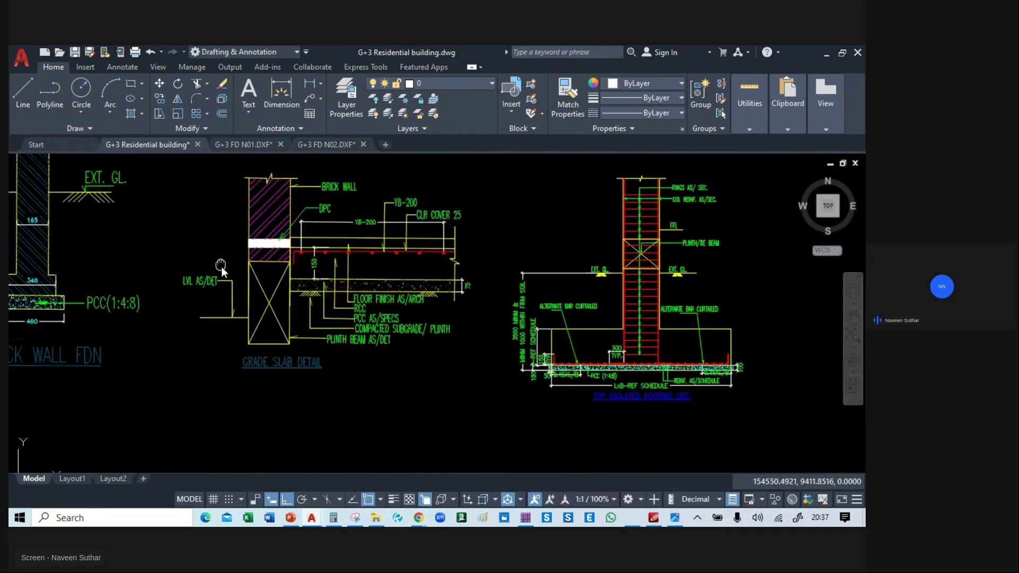
scroll(329, 276, "up", 4)
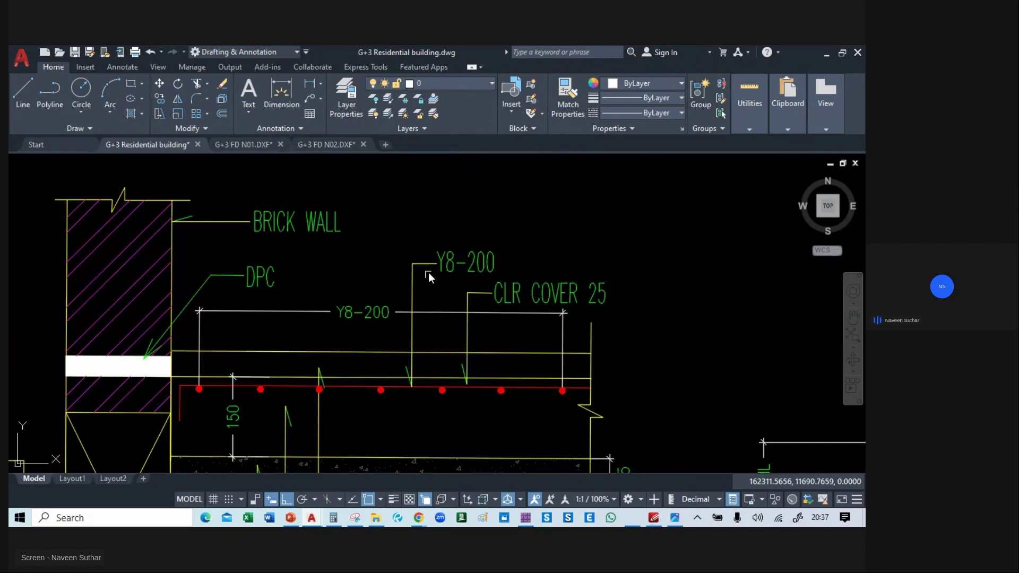
scroll(420, 218, "down", 3)
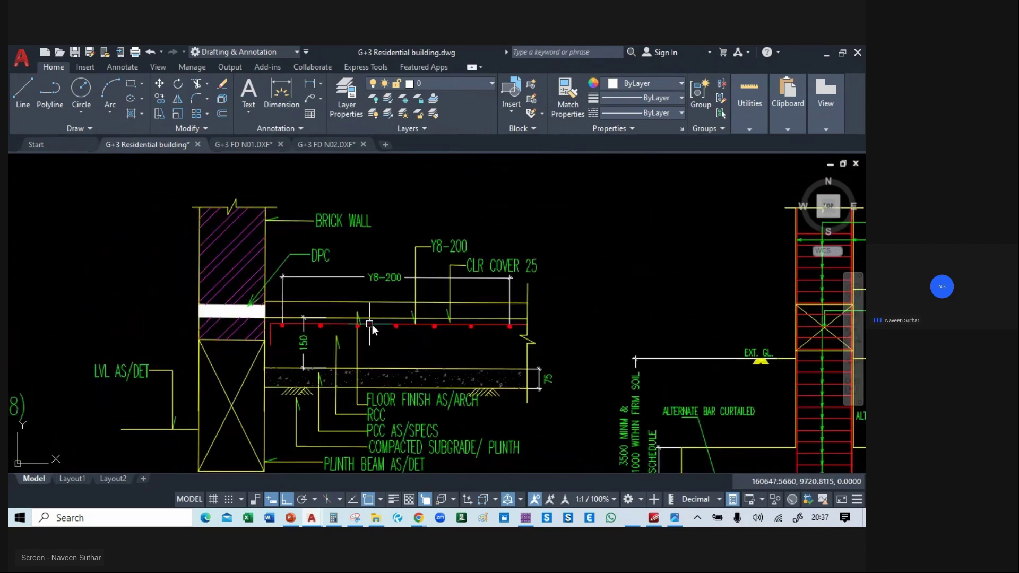
scroll(435, 320, "up", 3)
scroll(446, 198, "up", 4)
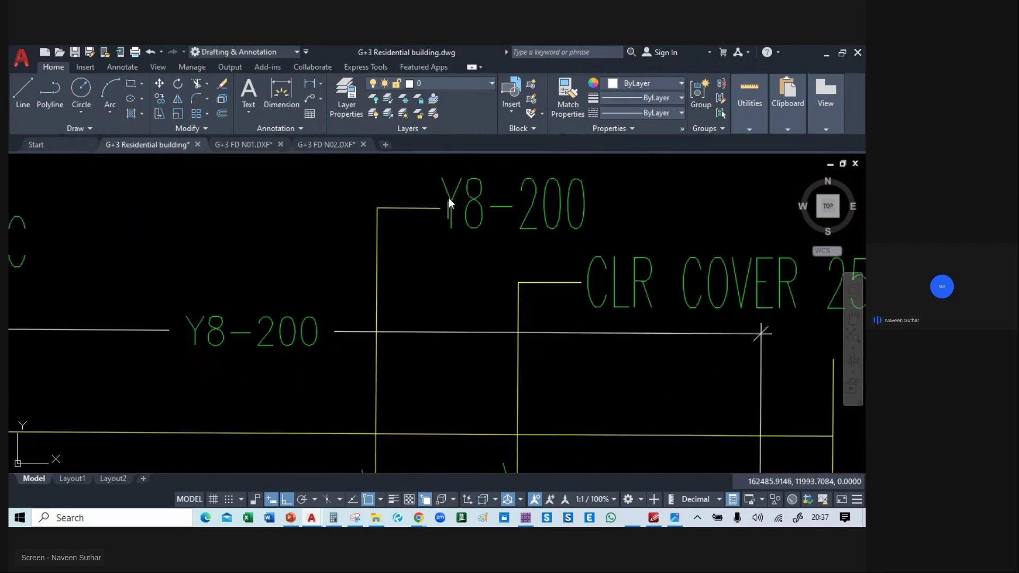
middle_click_drag(396, 218, 320, 271)
scroll(438, 206, "down", 6)
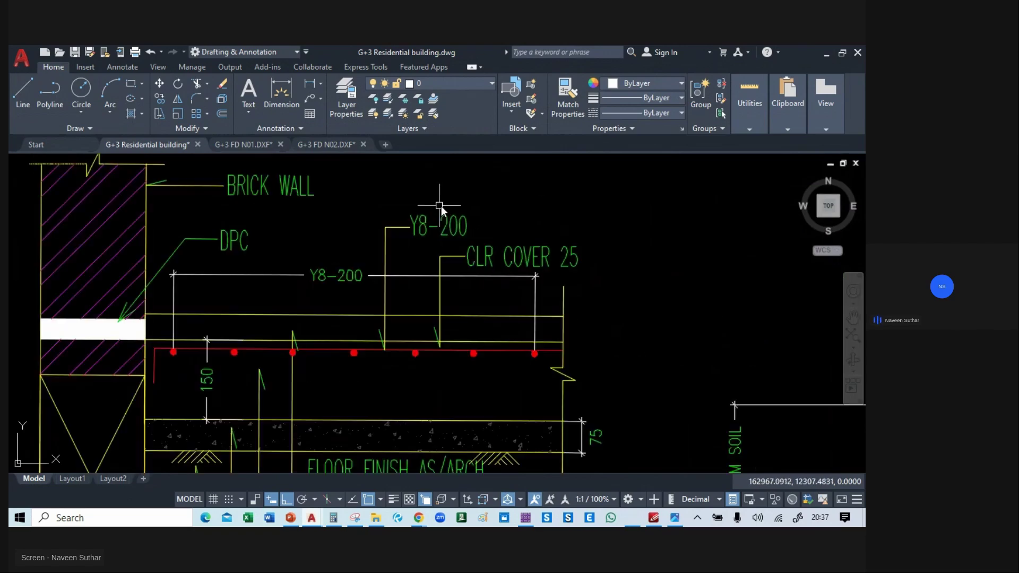
mouse_move(336, 238)
middle_mouse_down()
mouse_move(333, 221)
mouse_move(260, 223)
middle_mouse_up()
scroll(281, 225, "down", 2)
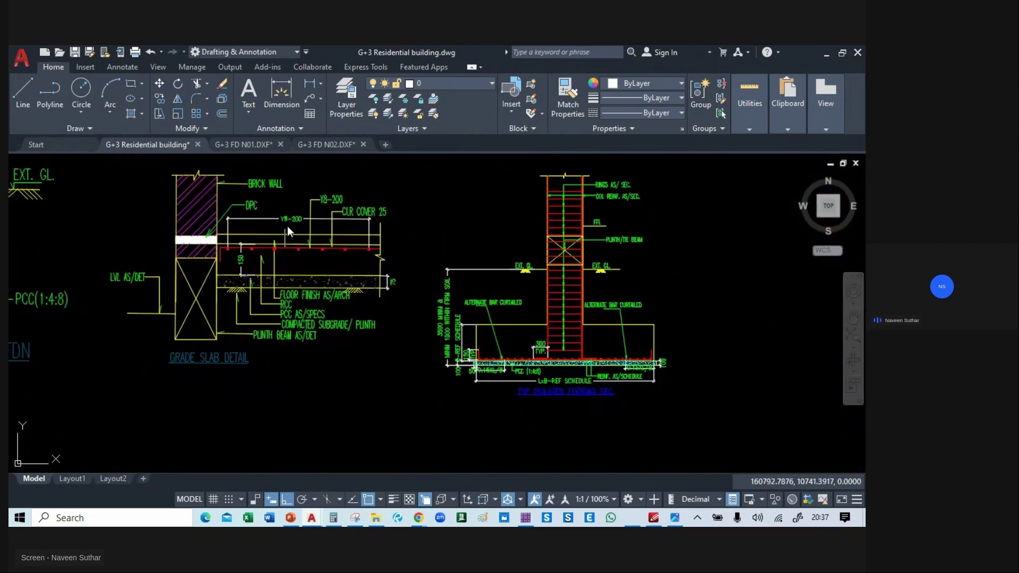
- Examine the typical isolated footing section, including the curtailed bars, PCC layer and schedule references
middle_click_drag(475, 297, 349, 305)
scroll(303, 395, "up", 2)
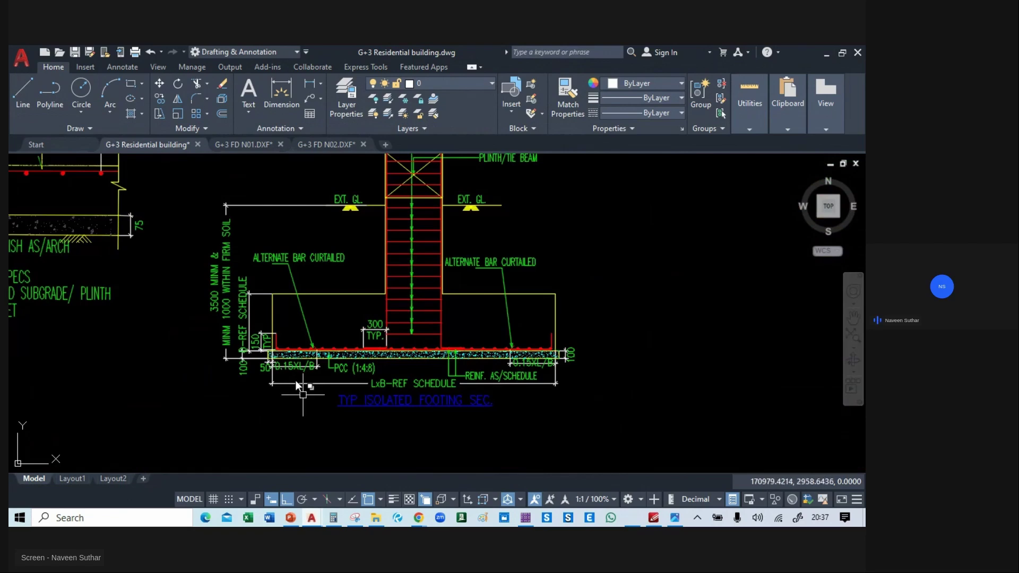
scroll(424, 387, "up", 4)
scroll(425, 389, "down", 2)
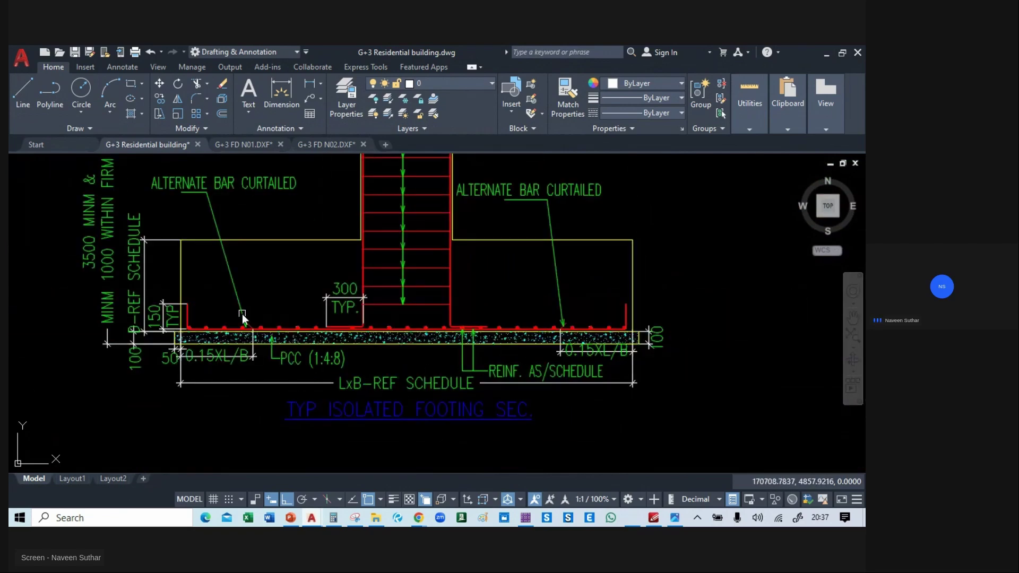
scroll(264, 325, "up", 2)
middle_click_drag(296, 329, 248, 277)
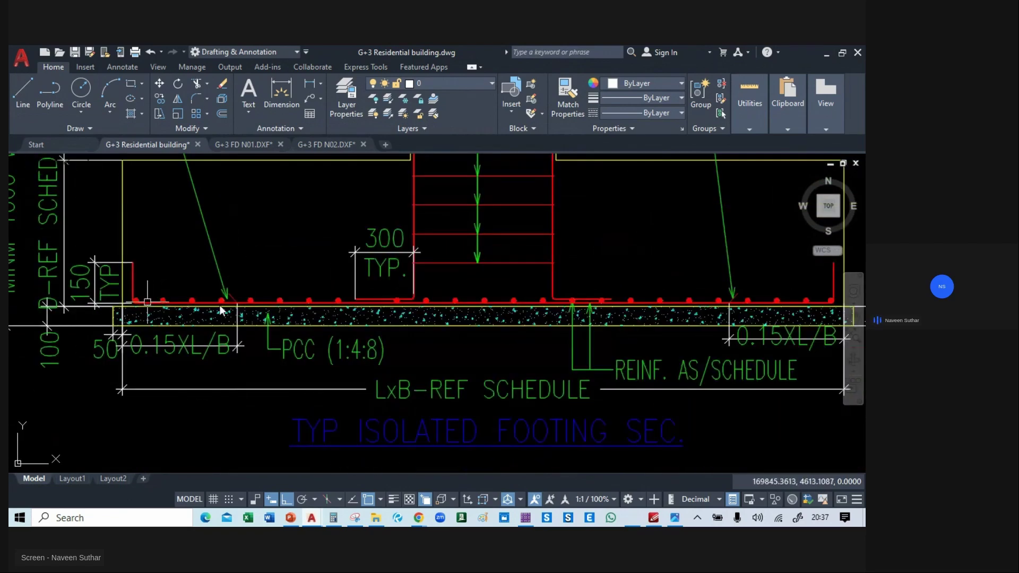
- Inspect the bottom reinforcement polyline and its upturned end in the typical isolated footing section
scroll(141, 282, "up", 4)
left_click(110, 276)
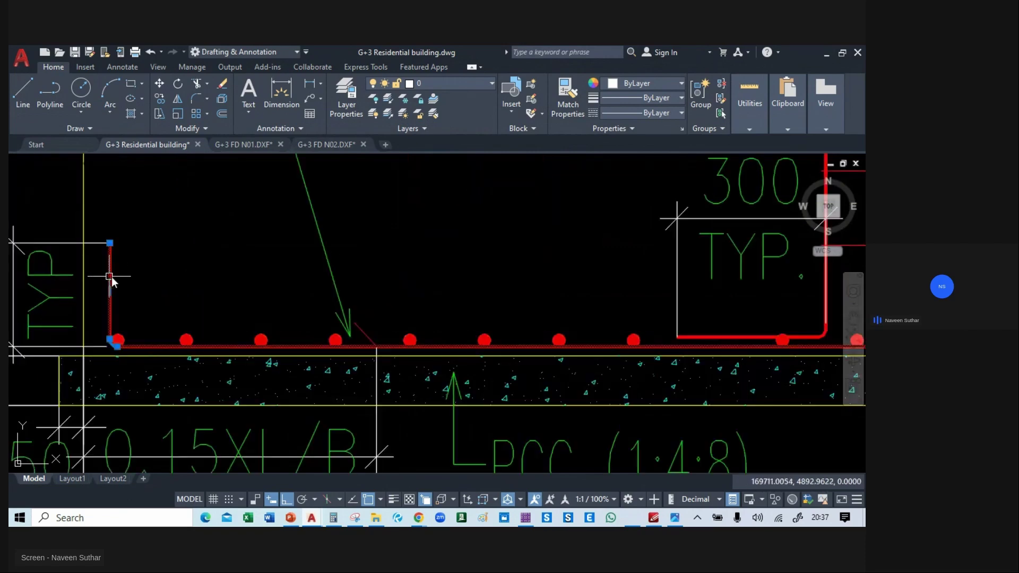
scroll(190, 295, "down", 4)
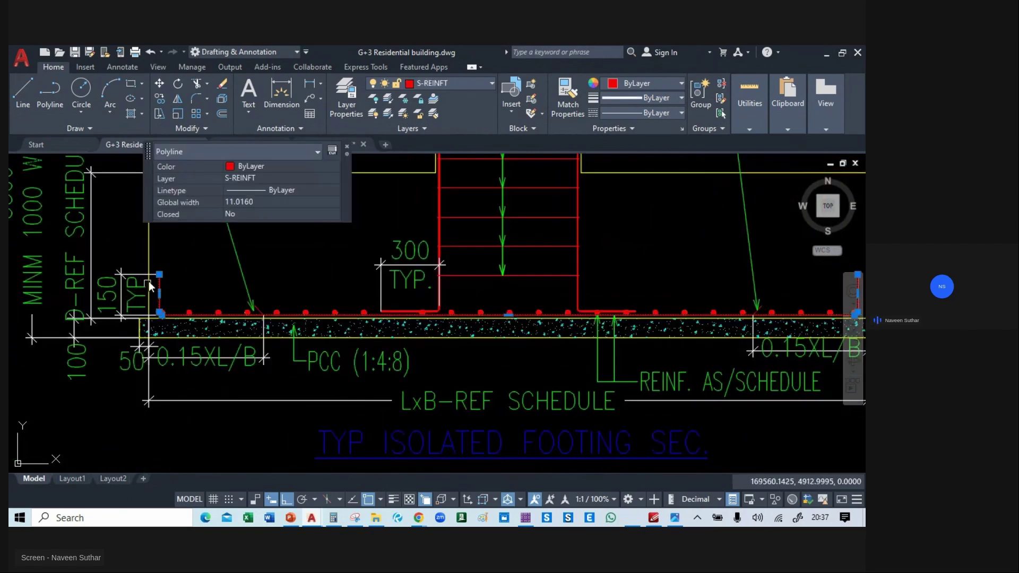
scroll(149, 281, "up", 2)
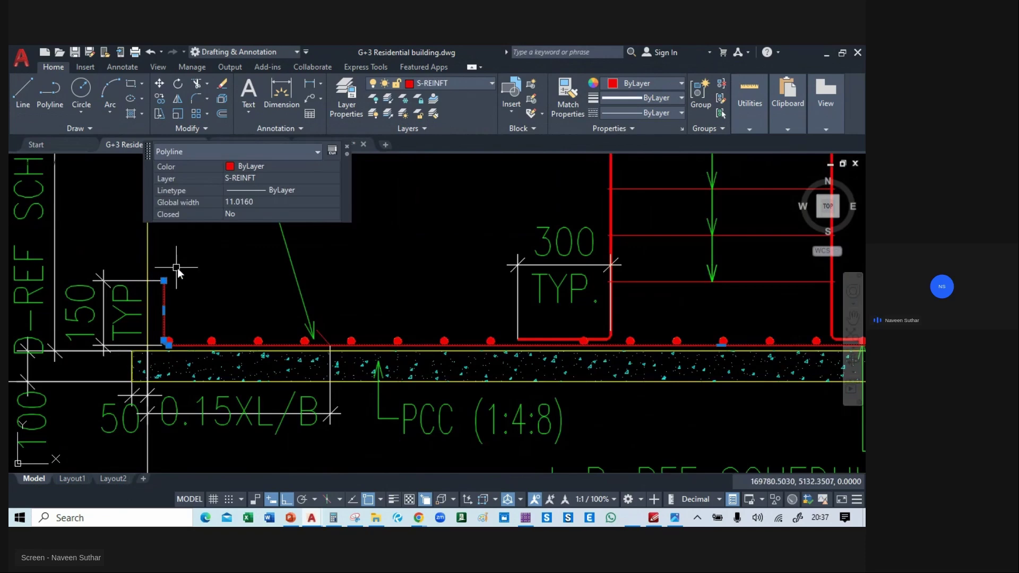
scroll(186, 275, "down", 2)
key("Escape")
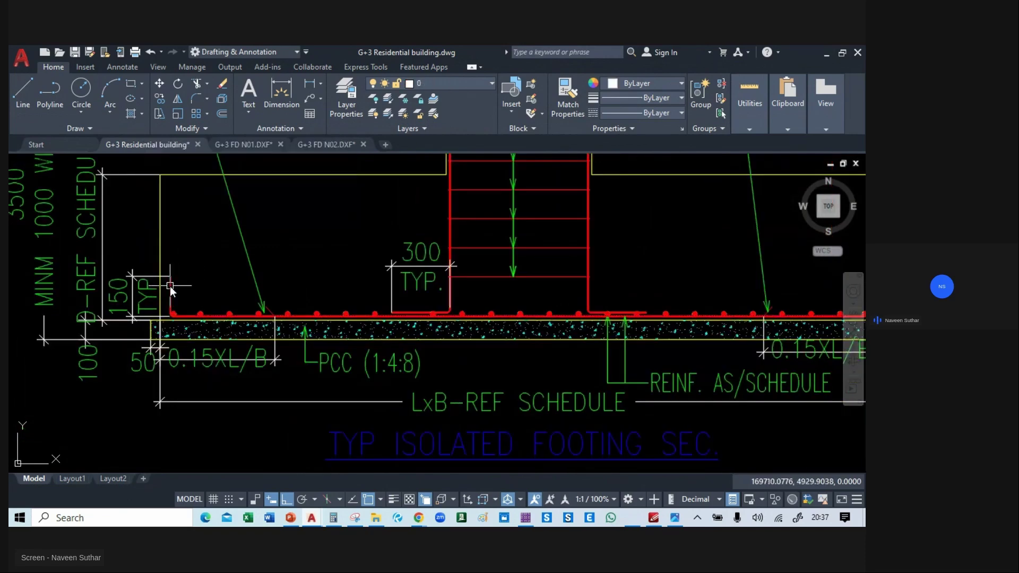
left_click(166, 270)
key("Escape")
scroll(170, 308, "up", 5)
scroll(159, 311, "down", 3)
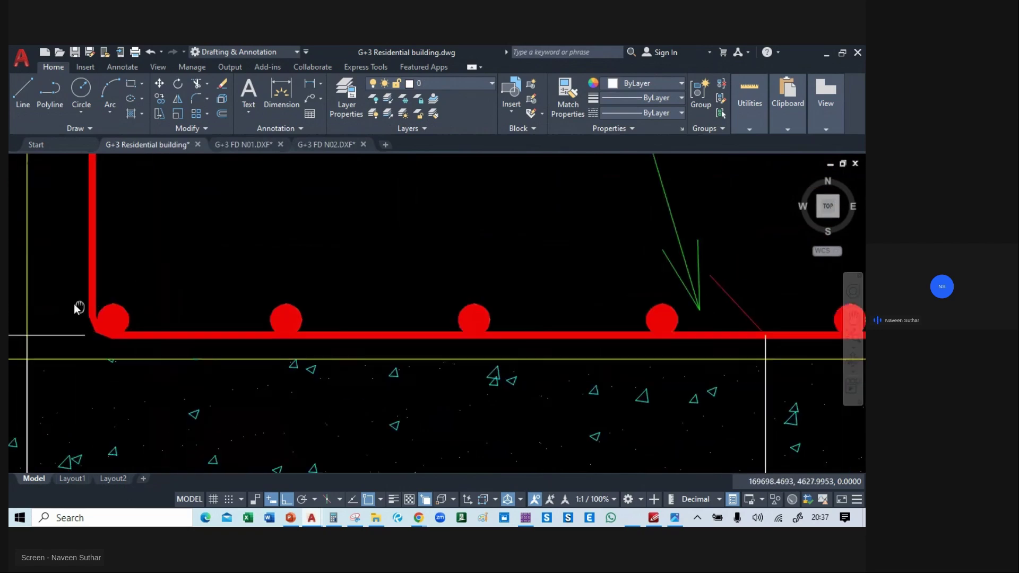
- Mirror the bottom bar dots and the bent-up bottom bar about the isolated footing's horizontal mid-height line, keeping the source objects
scroll(79, 307, "up", 3)
left_click(57, 270)
scroll(416, 313, "down", 3)
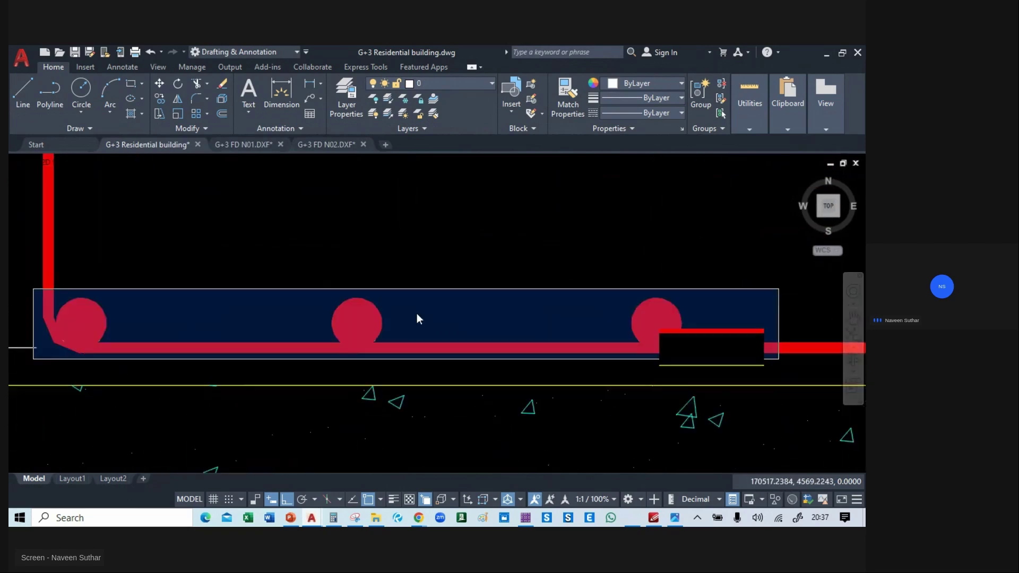
scroll(415, 301, "up", 3)
scroll(415, 300, "down", 5)
scroll(610, 297, "up", 3)
scroll(610, 297, "down", 3)
scroll(637, 292, "up", 3)
scroll(584, 281, "down", 3)
scroll(624, 285, "up", 3)
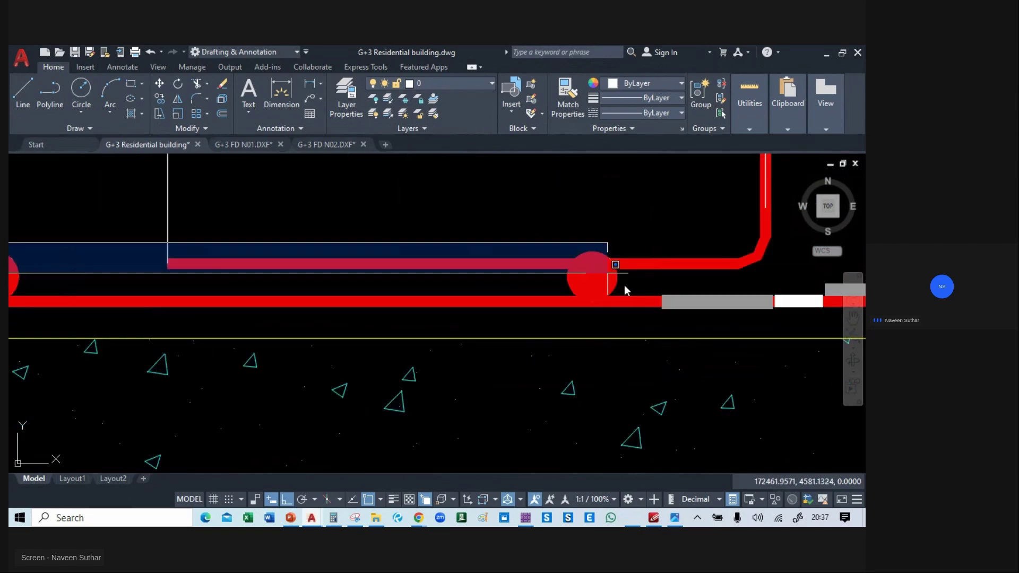
scroll(624, 285, "down", 3)
scroll(664, 298, "up", 3)
scroll(358, 324, "down", 5)
scroll(460, 328, "up", 5)
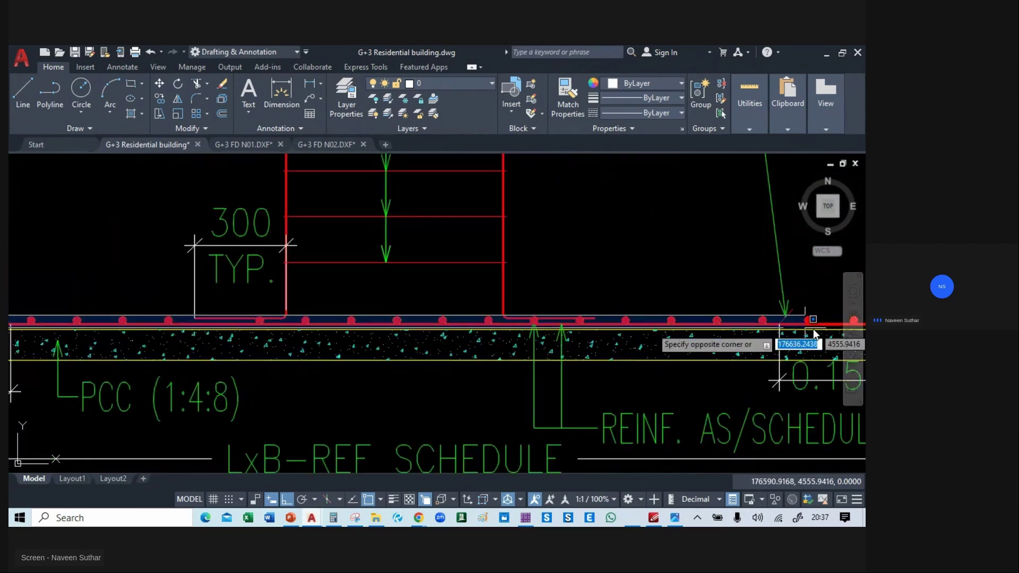
scroll(542, 327, "up", 4)
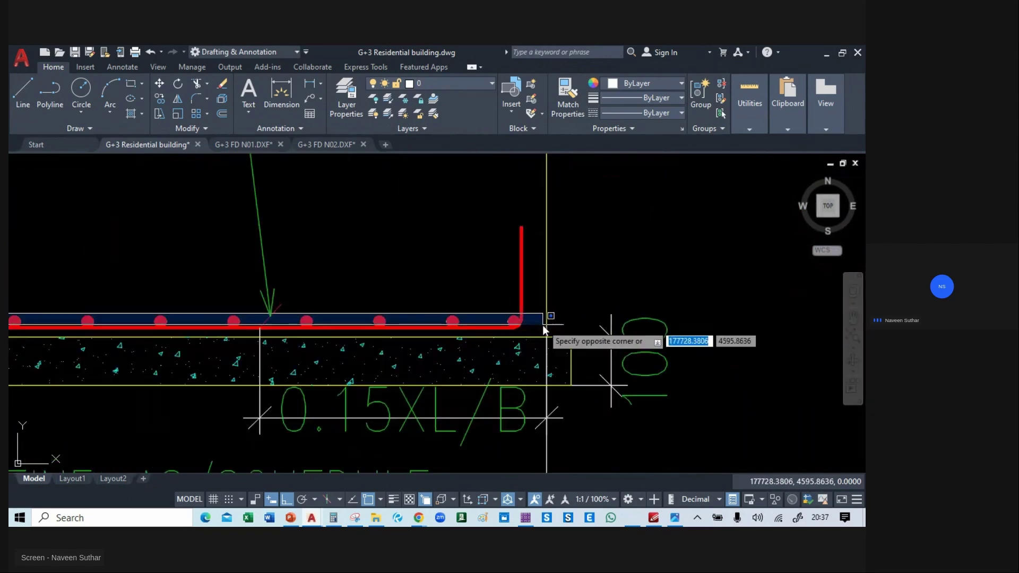
left_click(533, 336)
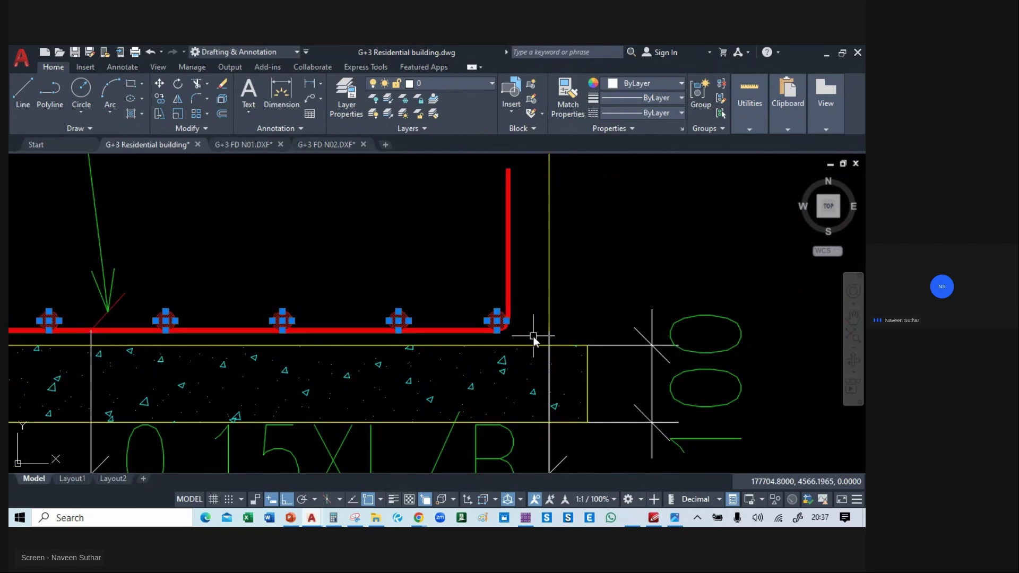
left_click(507, 243)
scroll(558, 333, "down", 3)
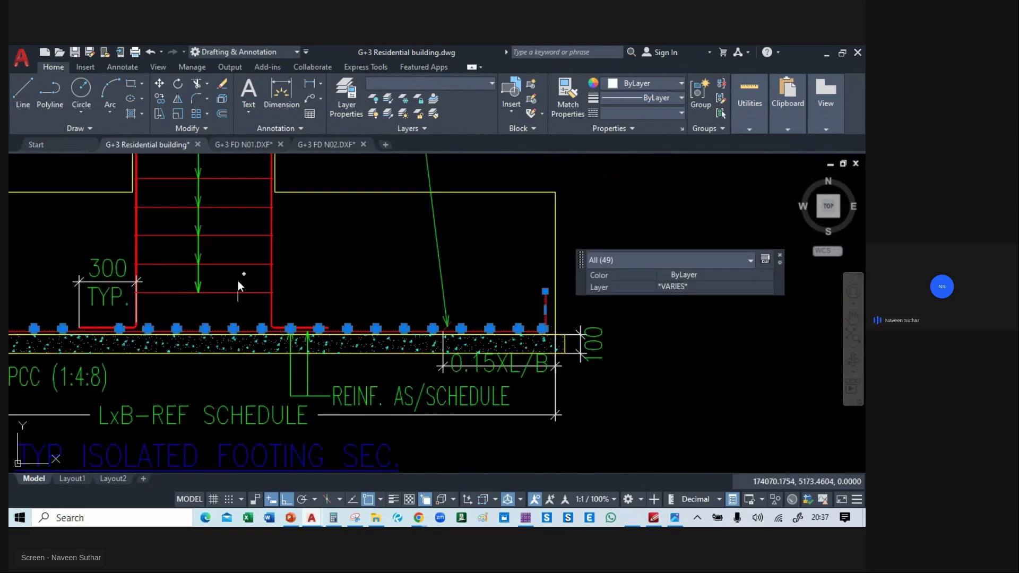
middle_click_drag(238, 281, 559, 306)
type("MI")
key("Return")
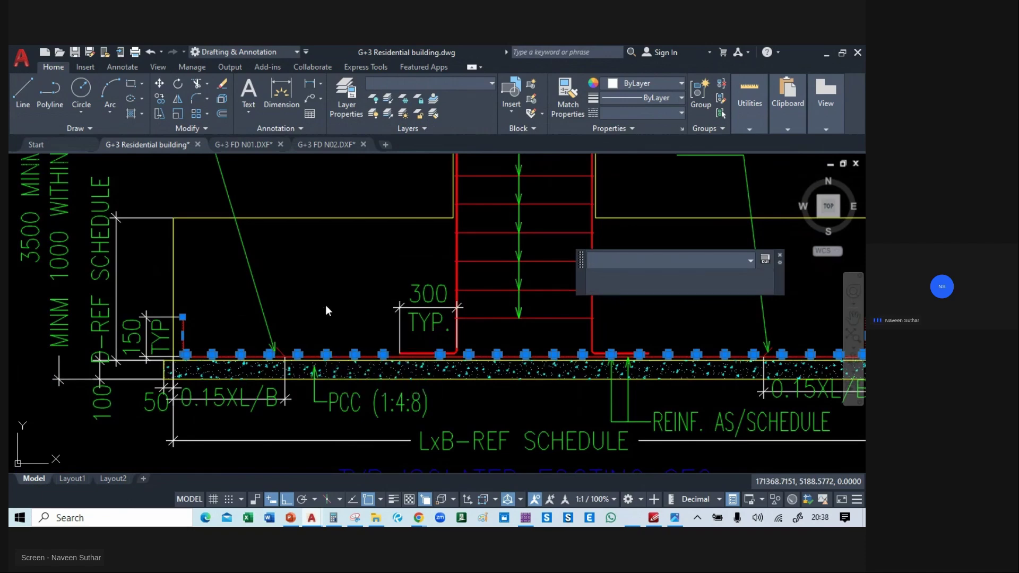
left_click(173, 289)
scroll(173, 289, "down", 4)
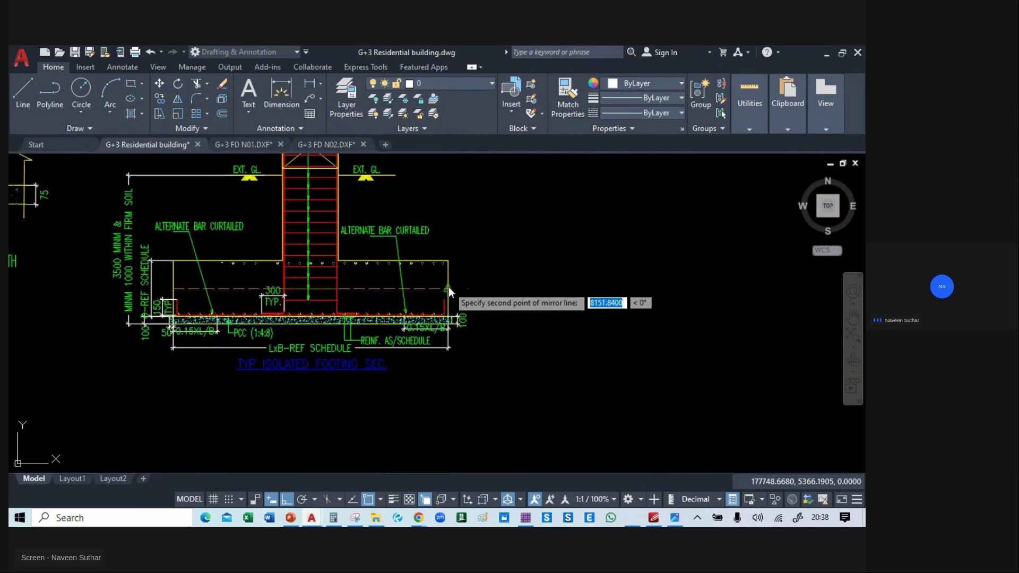
left_click(449, 289)
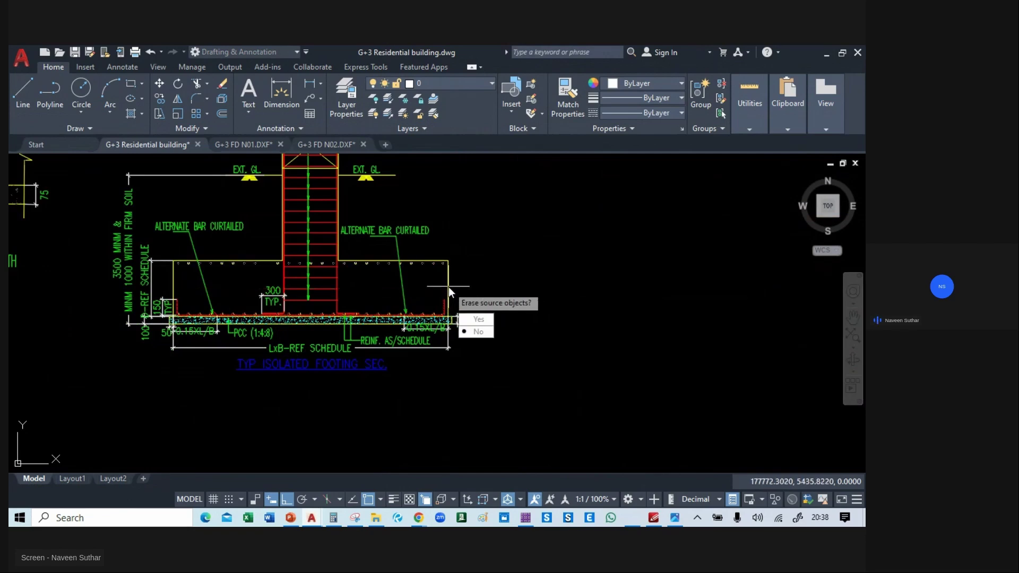
key("Down")
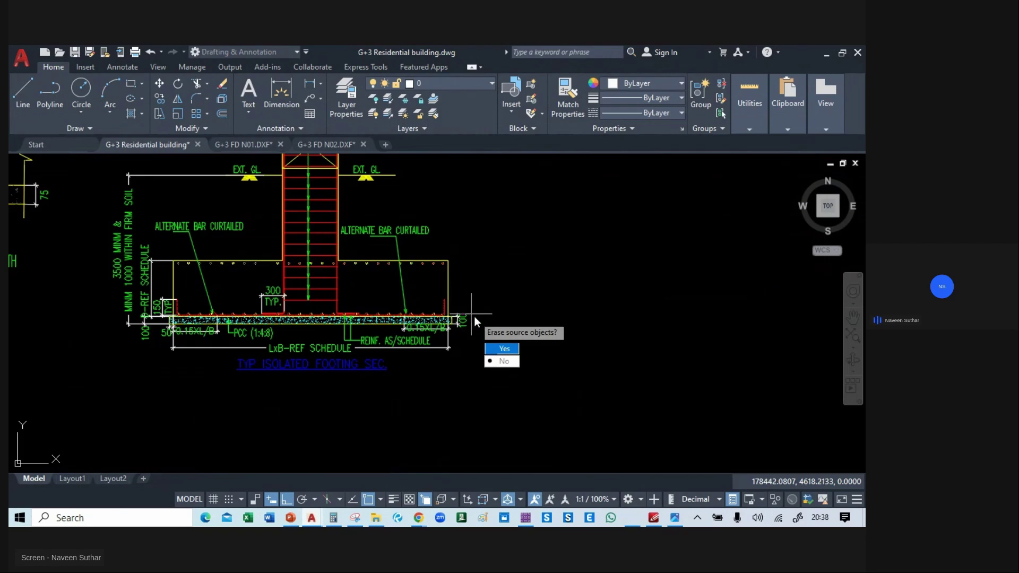
key("Return")
- Stretch the bottom bar's upturned leg at the footing's left side upward to meet the downturned leg of the top bar
scroll(182, 295, "up", 4)
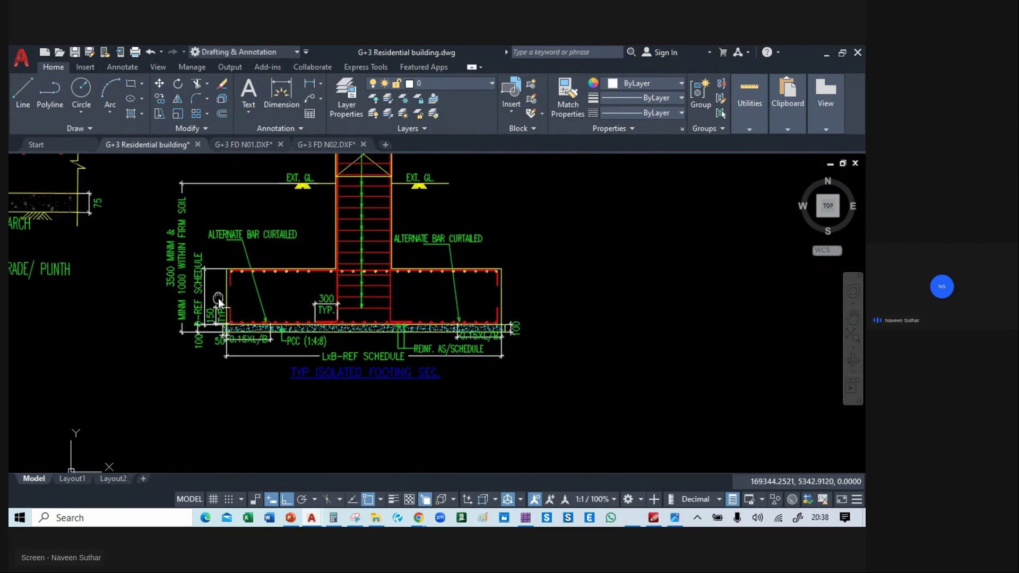
mouse_move(299, 305)
middle_mouse_down()
mouse_move(169, 291)
mouse_move(221, 338)
middle_mouse_up()
scroll(221, 338, "down", 2)
scroll(167, 330, "up", 6)
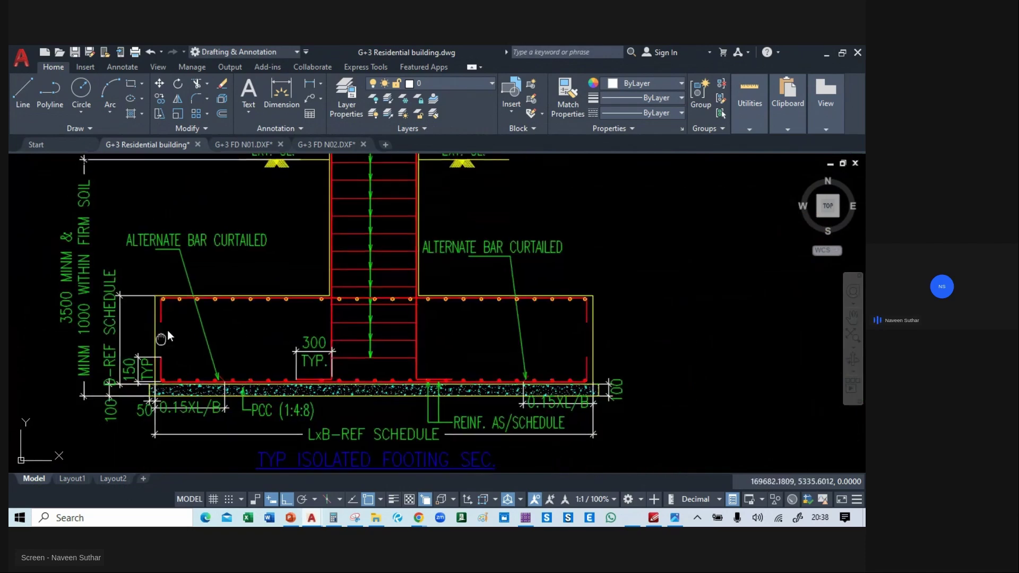
left_click(198, 380)
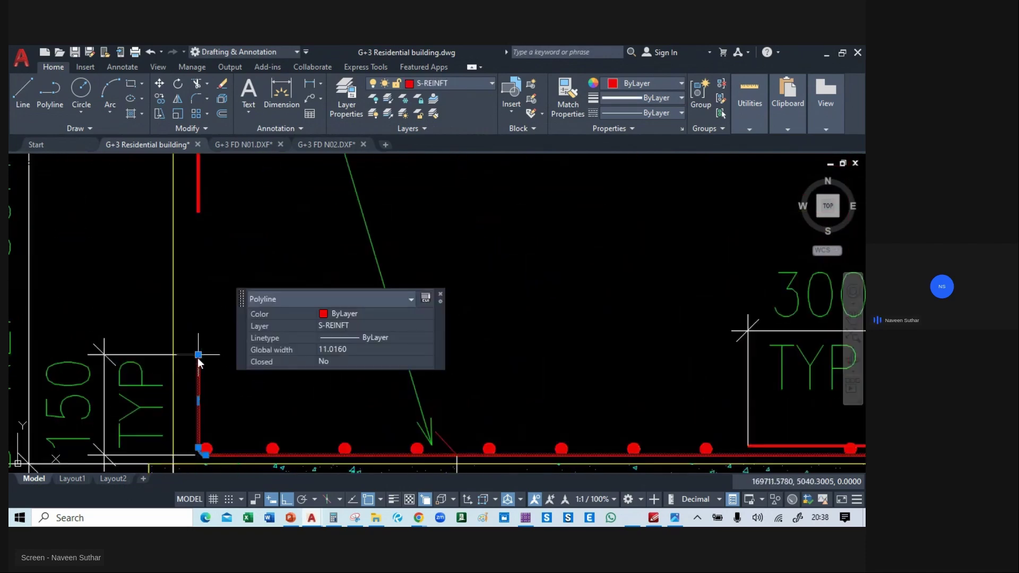
left_click(198, 354)
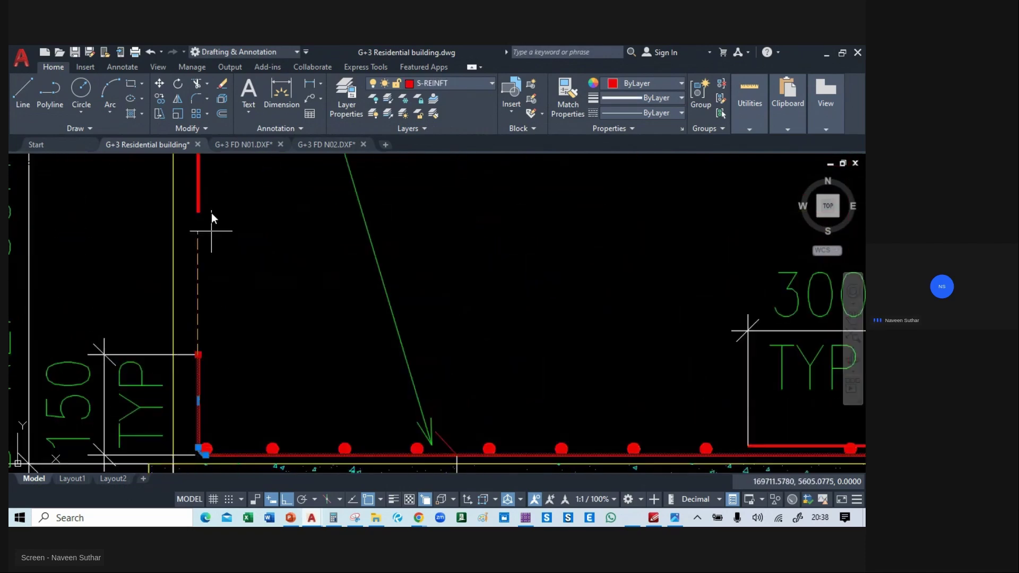
left_click(214, 172)
key("Escape")
- Stretch the top bar's downturned leg at the footing's right side down to overlap the bottom bar's upturned leg
middle_click_drag(228, 211, 108, 273)
scroll(377, 305, "down", 5)
scroll(448, 309, "up", 5)
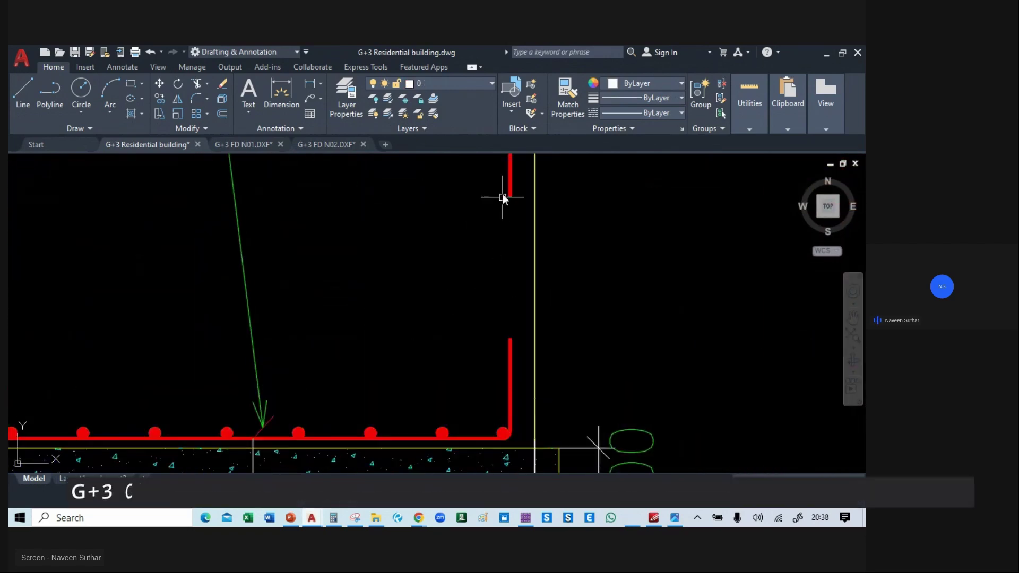
left_click(510, 185)
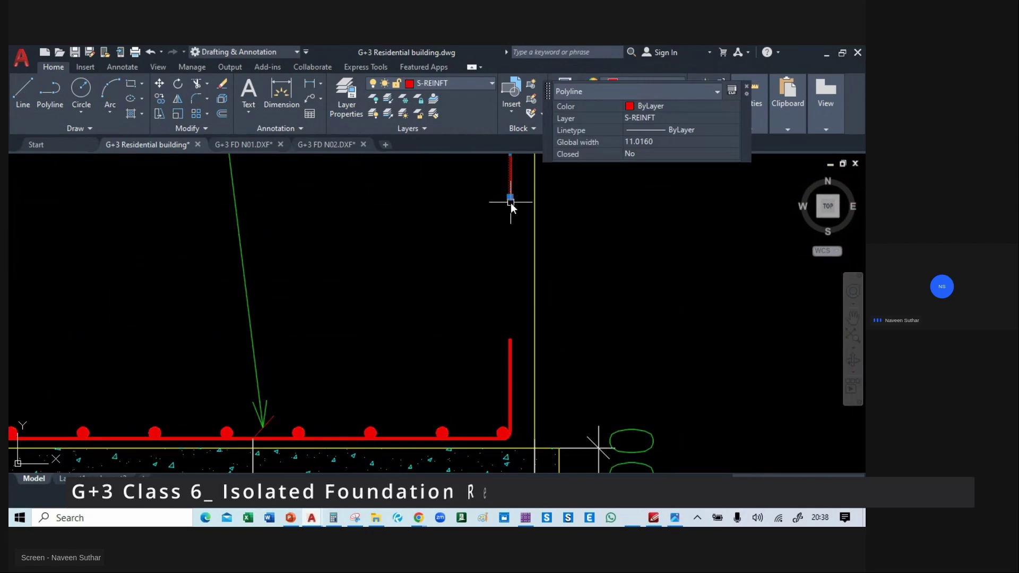
left_click(510, 197)
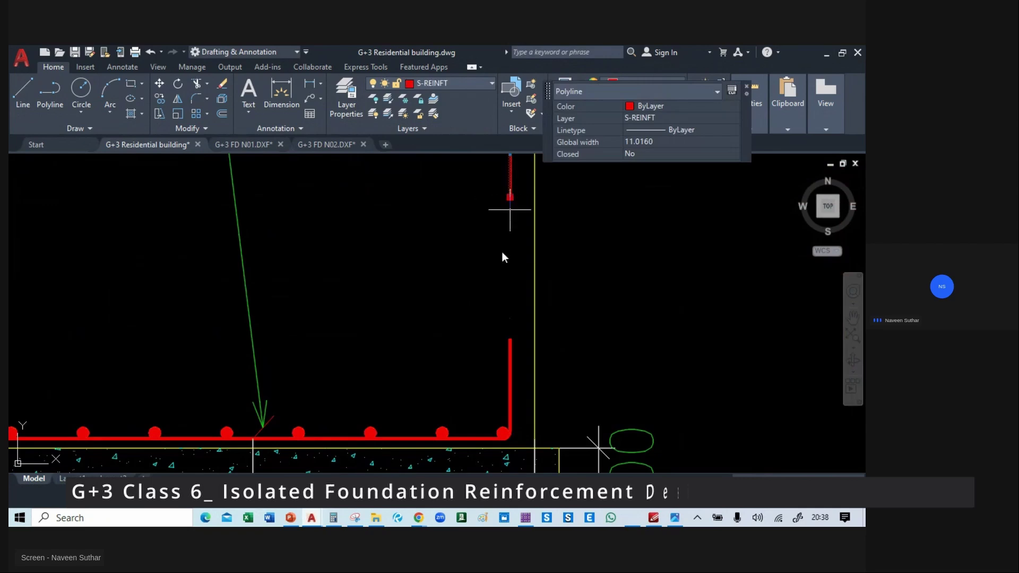
left_click(515, 403)
key("Escape")
- Examine the top and bottom reinforcement, side legs and bar dots in the typical isolated footing section
scroll(640, 358, "down", 5)
scroll(474, 346, "up", 6)
mouse_move(405, 314)
middle_mouse_down()
mouse_move(243, 320)
mouse_move(182, 264)
mouse_move(314, 305)
middle_mouse_up()
scroll(207, 275, "down", 2)
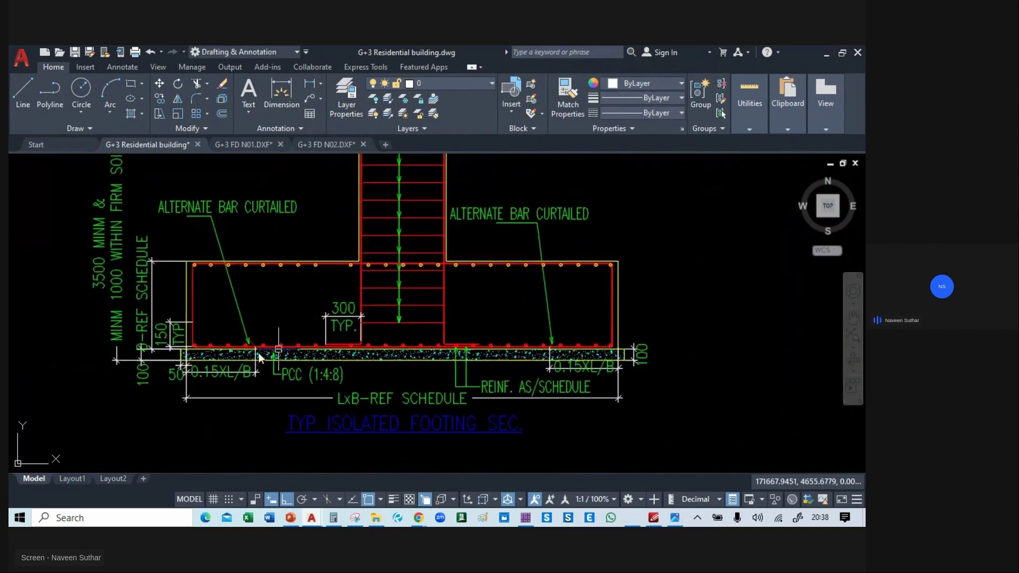
scroll(267, 282, "up", 4)
scroll(267, 242, "down", 1)
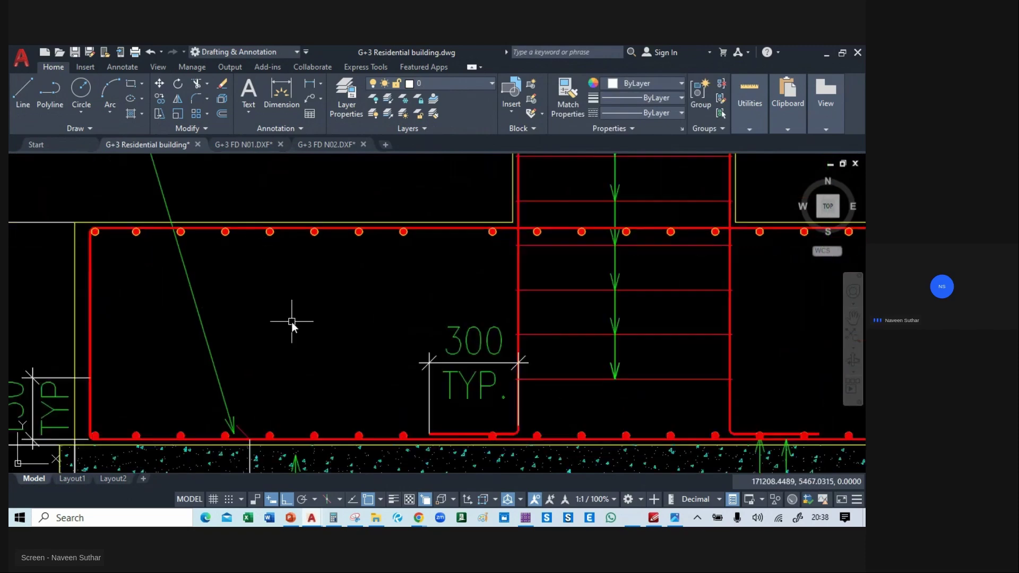
scroll(212, 431, "up", 6)
scroll(227, 318, "down", 10)
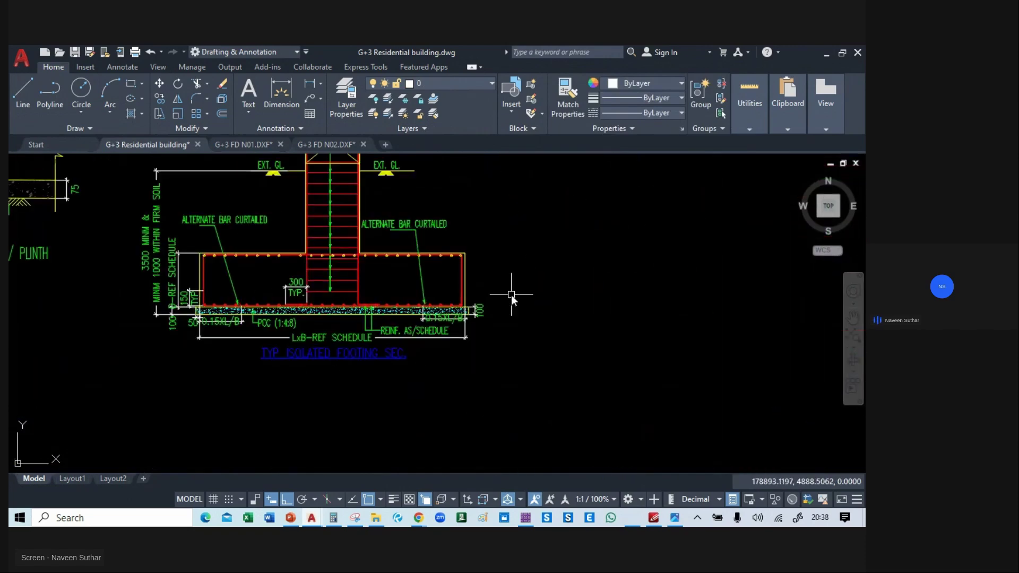
- Survey the full set of plans, sections, schedule, notes and foundation details, and switch to the live class page in Chrome
scroll(531, 287, "down", 2)
middle_click_drag(578, 276, 675, 336)
scroll(422, 223, "down", 3)
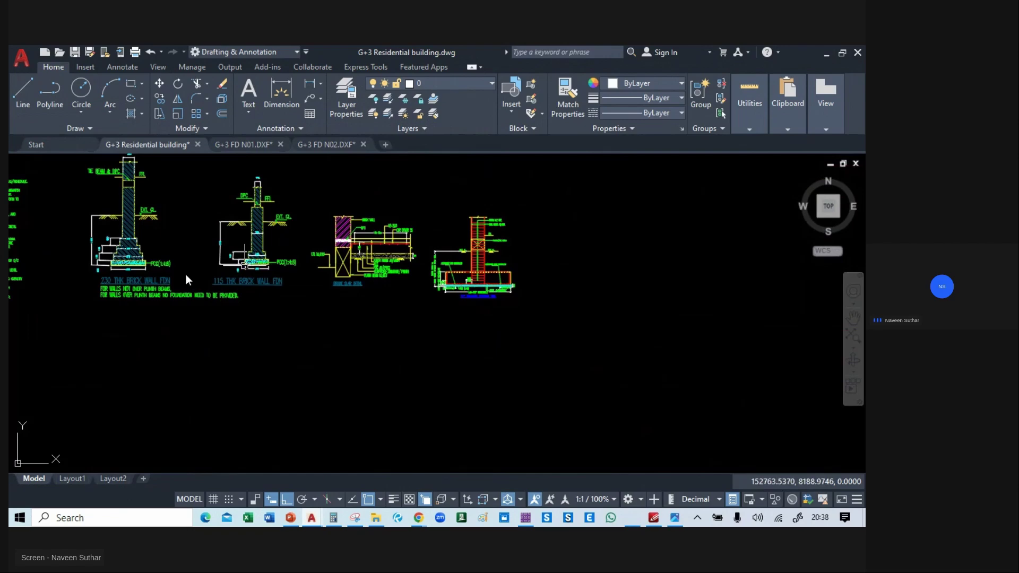
middle_click_drag(186, 275, 403, 390)
scroll(253, 357, "down", 5)
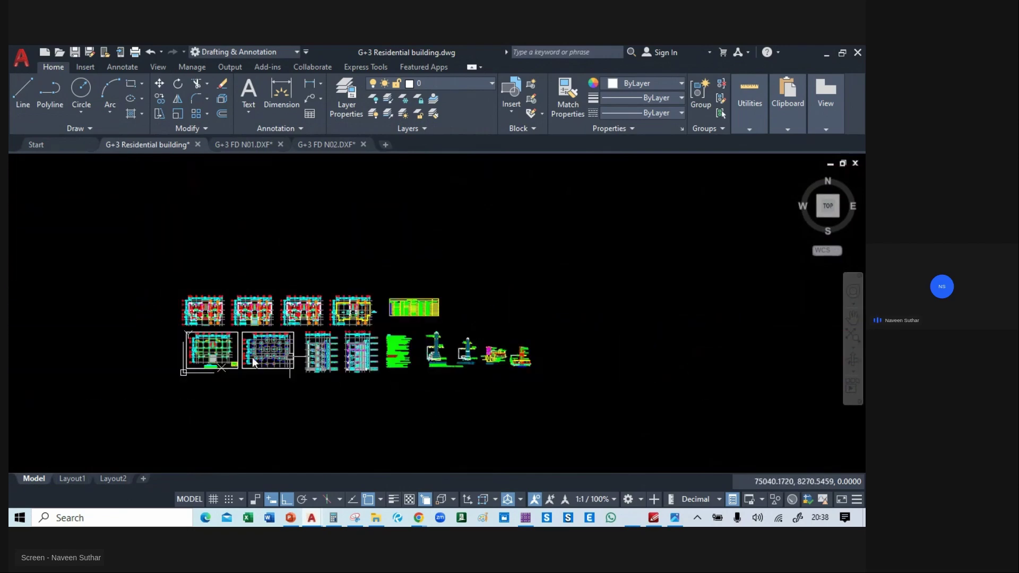
scroll(253, 357, "up", 4)
middle_click_drag(552, 319, 454, 324)
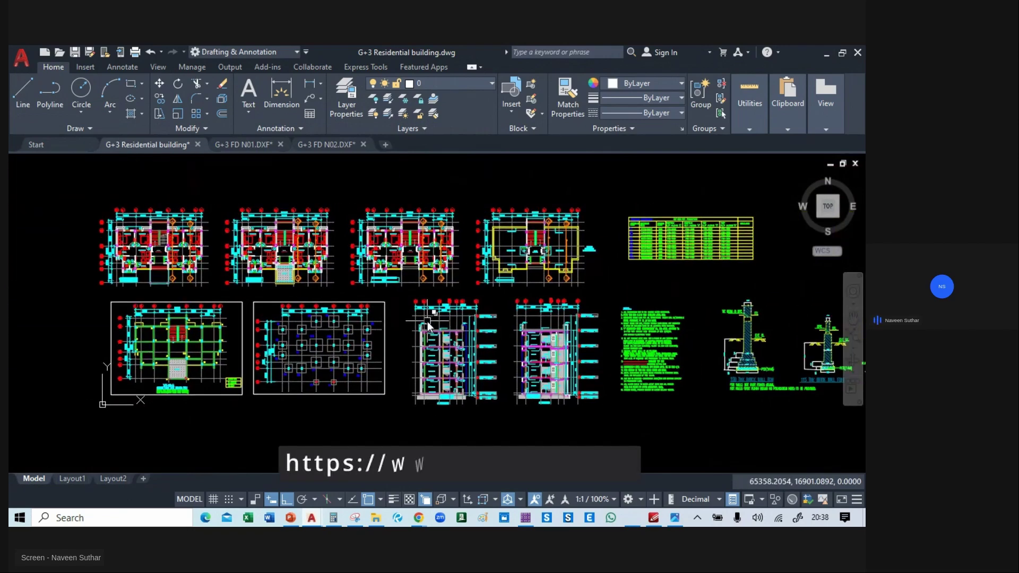
mouse_move(419, 518)
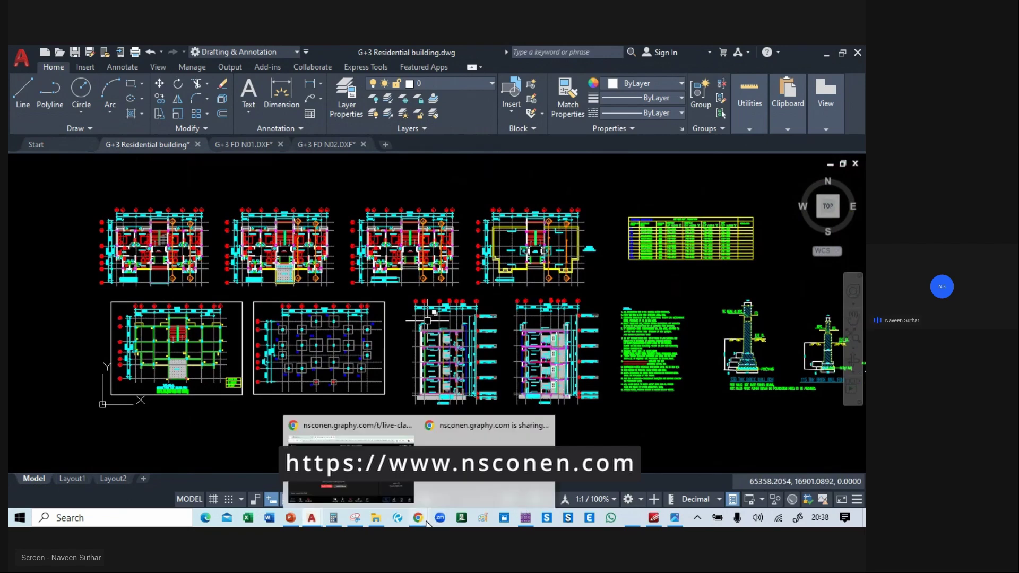
left_click(342, 427)
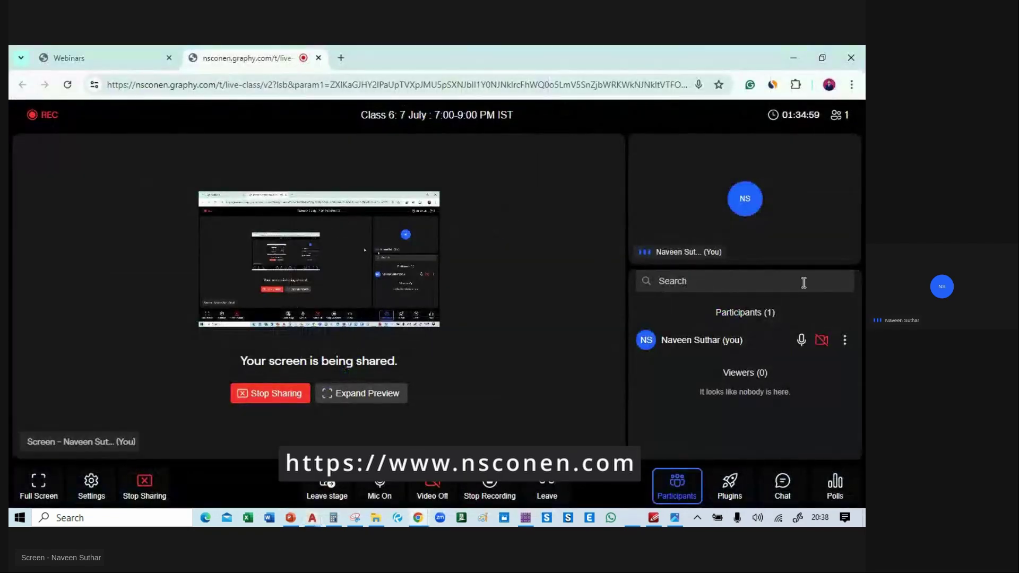